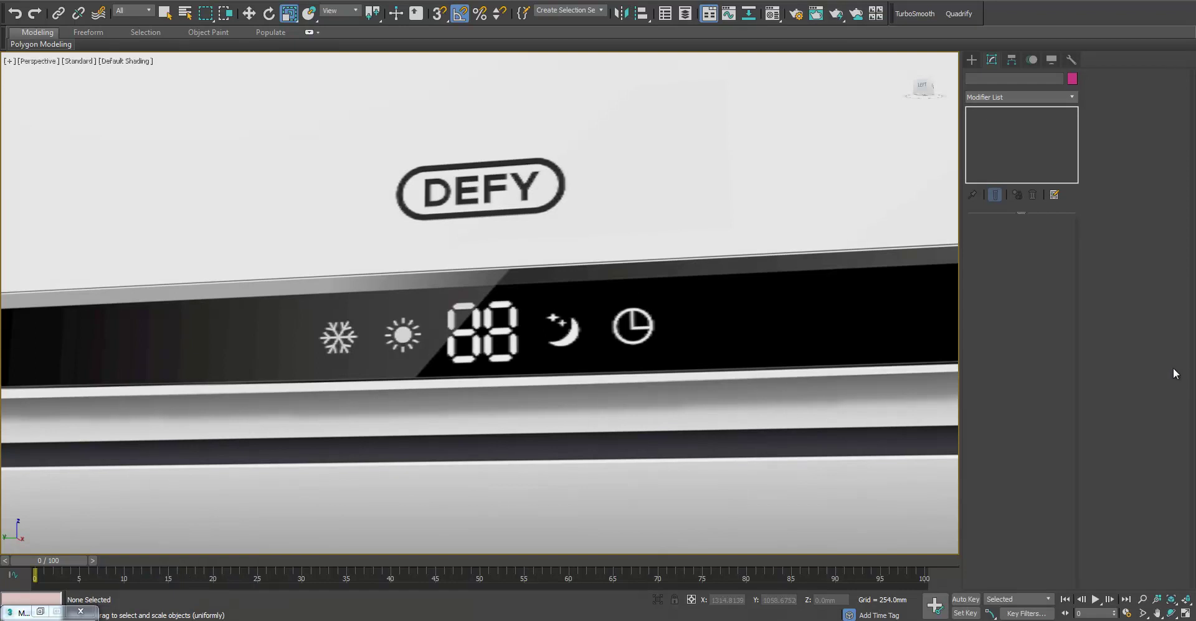
Compare the air conditioner reference image with the cyan and olive 3D model beside it from several angles
{"action": "scroll", "coordinate": [576, 342], "scroll_direction": "down", "scroll_amount": 10}
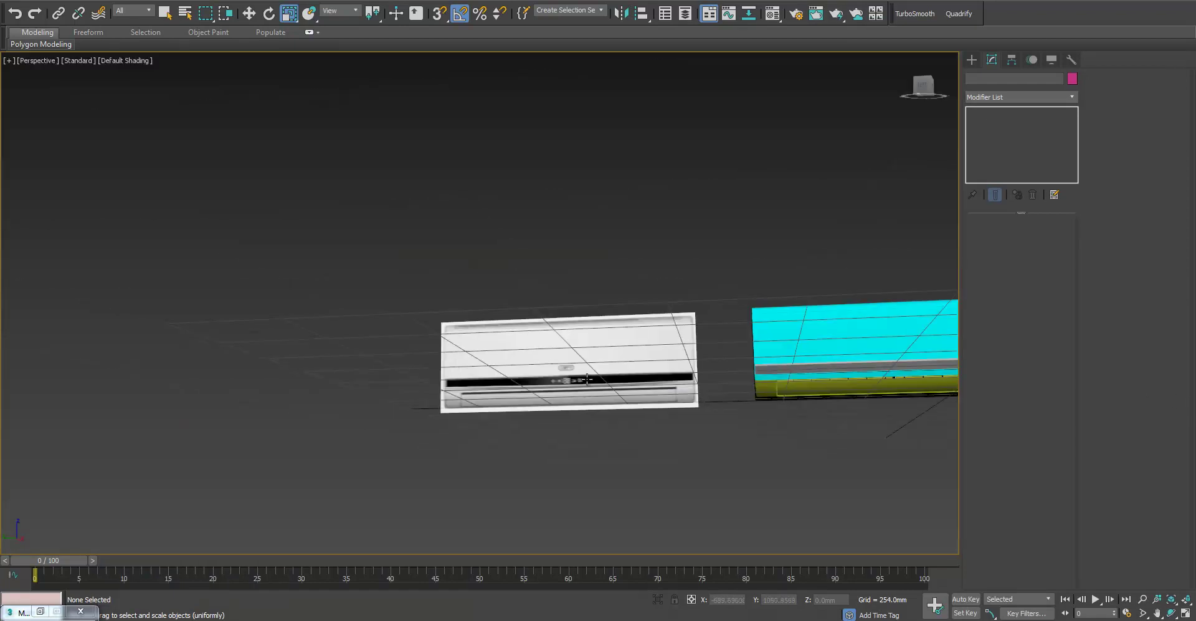
{"action": "scroll", "coordinate": [555, 325], "scroll_direction": "up", "scroll_amount": 6}
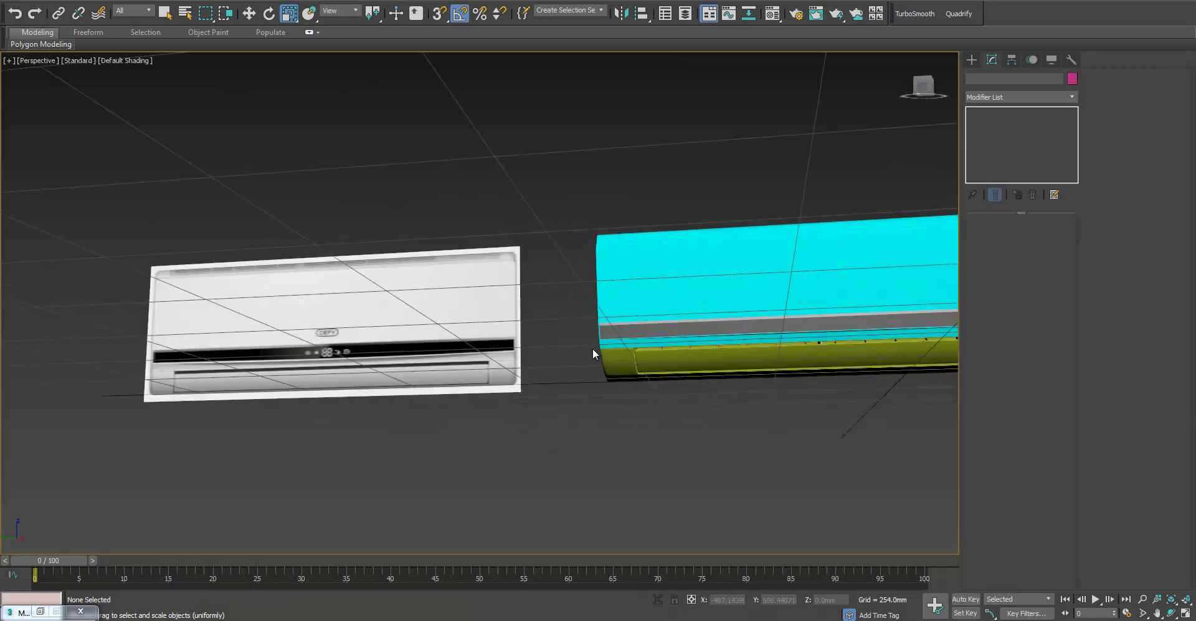
{"action": "scroll", "coordinate": [460, 348], "scroll_direction": "down", "scroll_amount": 5}
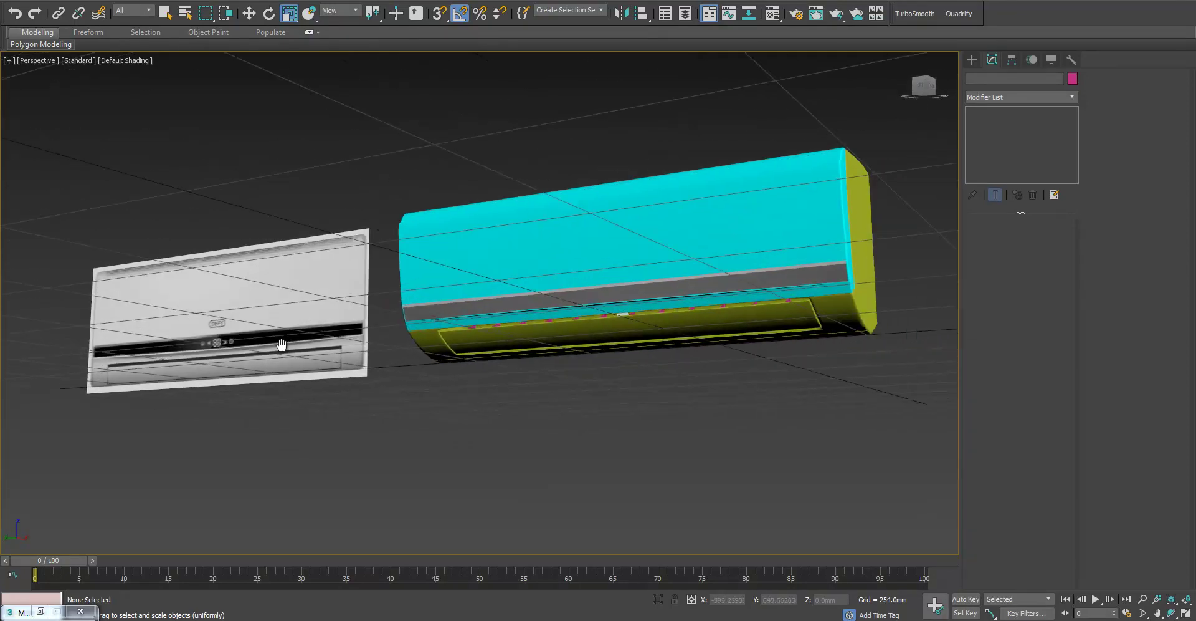
{"action": "scroll", "coordinate": [322, 328], "scroll_direction": "up", "scroll_amount": 6}
{"action": "middle_click_drag", "start_coordinate": [322, 328], "coordinate": [361, 336], "text": "alt"}
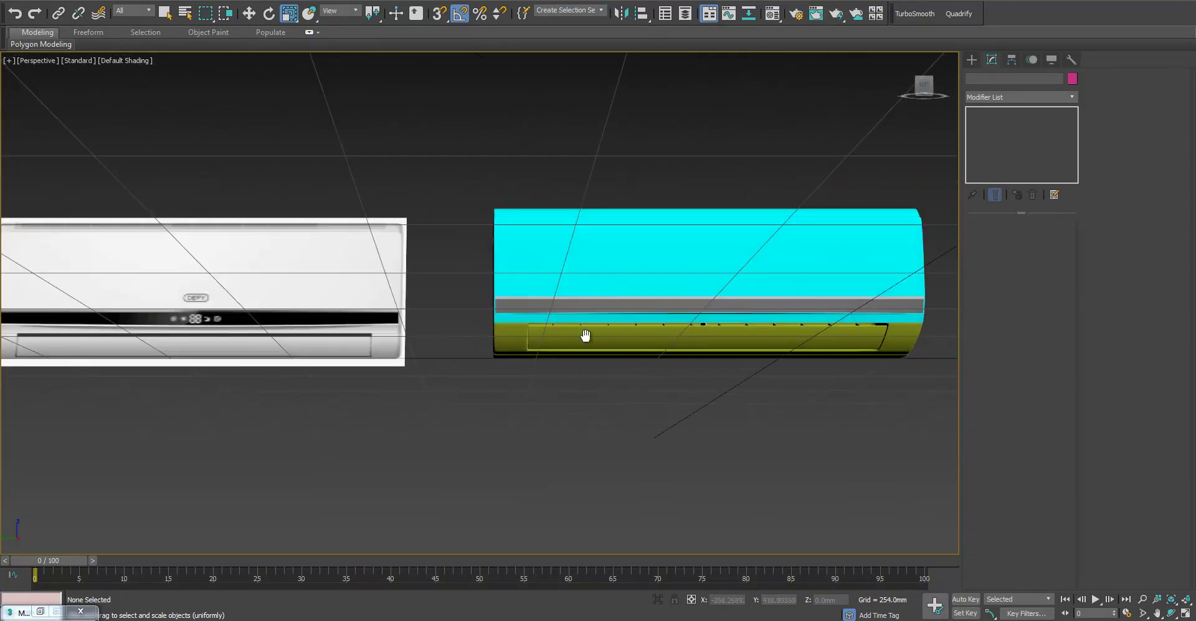
{"action": "middle_click_drag", "start_coordinate": [585, 335], "coordinate": [743, 335]}
{"action": "scroll", "coordinate": [335, 318], "scroll_direction": "up", "scroll_amount": 6}
{"action": "scroll", "coordinate": [447, 317], "scroll_direction": "up", "scroll_amount": 2}
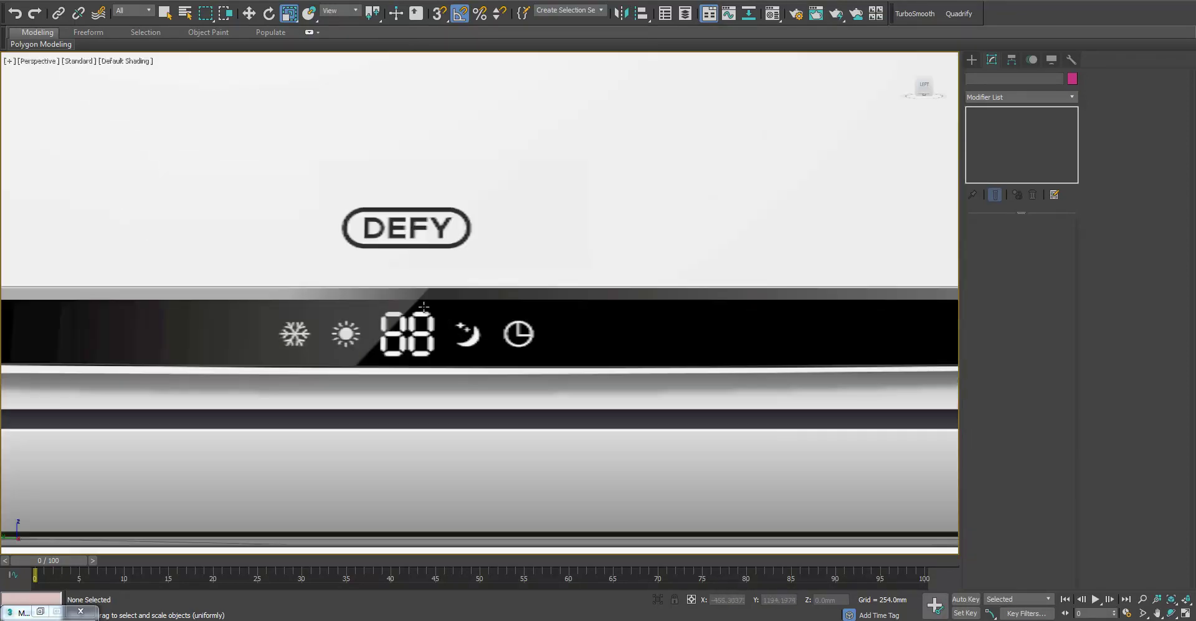
Examine the DEFY logo, the display strip symbols and the overall front of the reference image up close
{"action": "scroll", "coordinate": [368, 275], "scroll_direction": "up", "scroll_amount": 2}
{"action": "middle_click_drag", "start_coordinate": [449, 301], "coordinate": [466, 405], "text": "alt"}
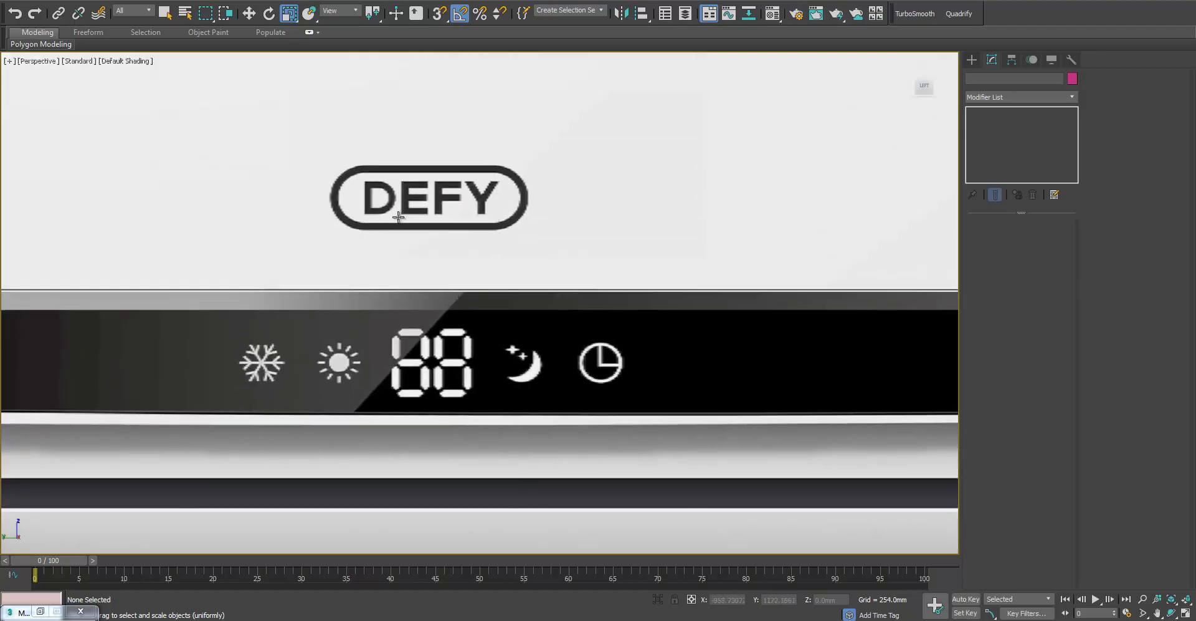
{"action": "scroll", "coordinate": [419, 245], "scroll_direction": "down", "scroll_amount": 2}
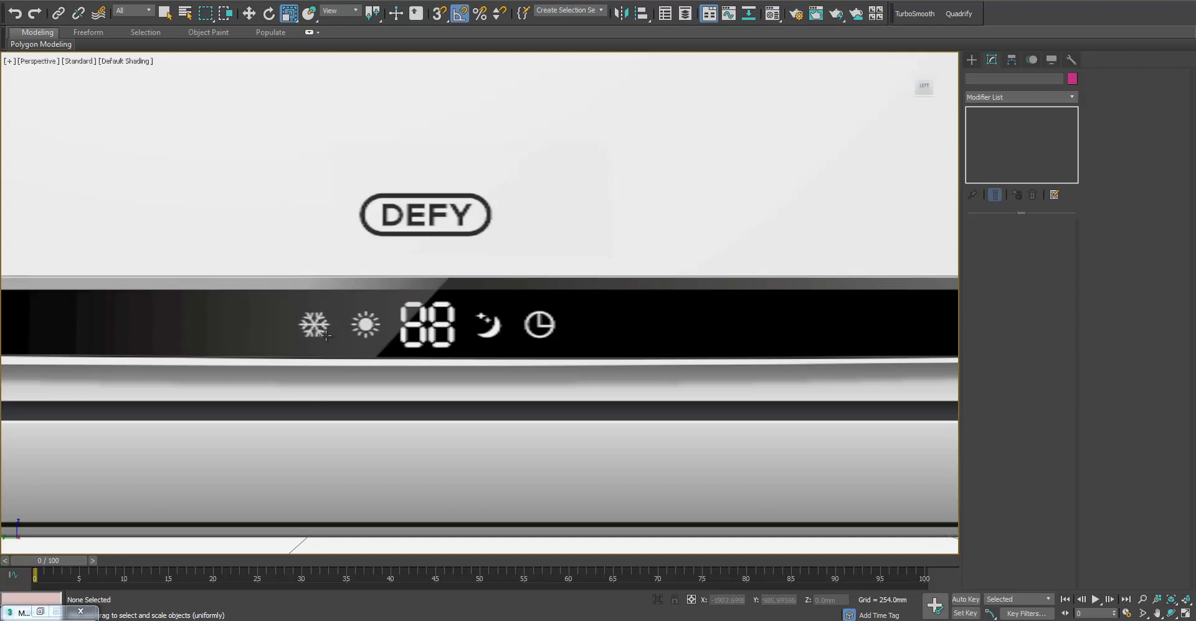
{"action": "middle_click_drag", "start_coordinate": [488, 335], "coordinate": [598, 357]}
{"action": "scroll", "coordinate": [598, 358], "scroll_direction": "down", "scroll_amount": 2}
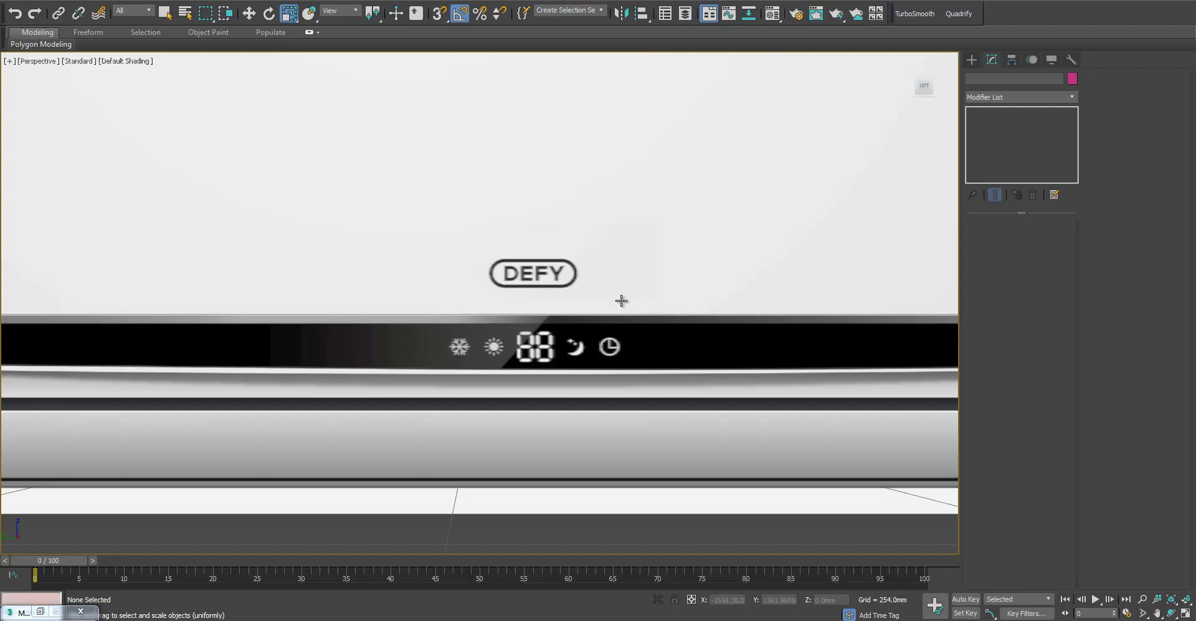
{"action": "scroll", "coordinate": [534, 294], "scroll_direction": "down", "scroll_amount": 4}
{"action": "scroll", "coordinate": [515, 336], "scroll_direction": "up", "scroll_amount": 5}
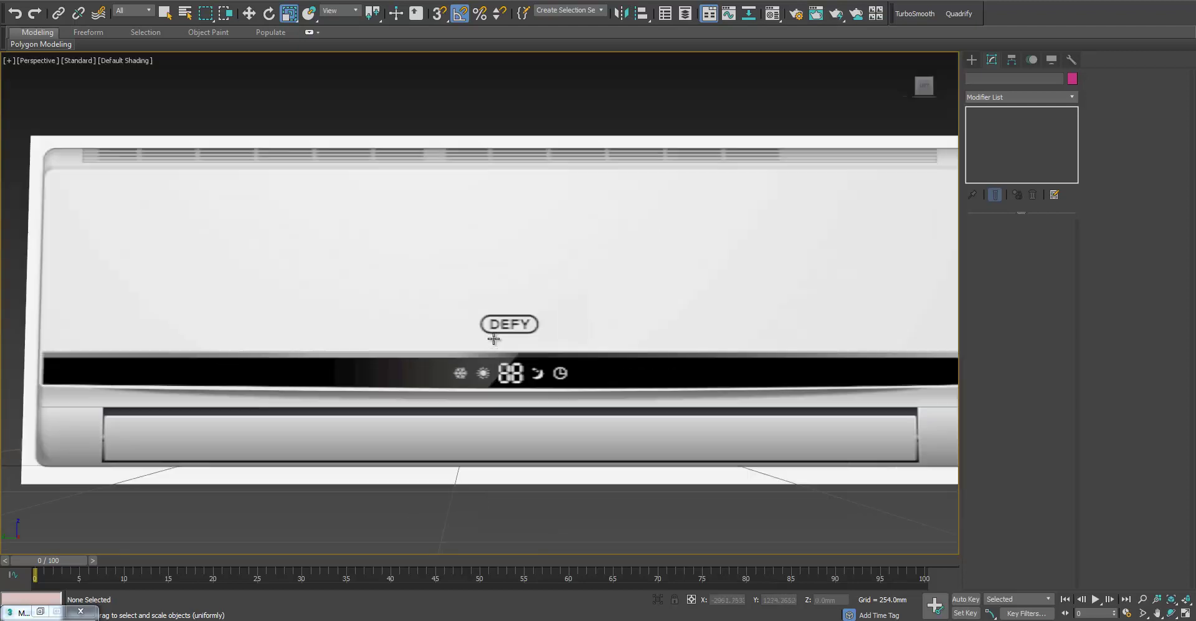
{"action": "scroll", "coordinate": [567, 332], "scroll_direction": "down", "scroll_amount": 3}
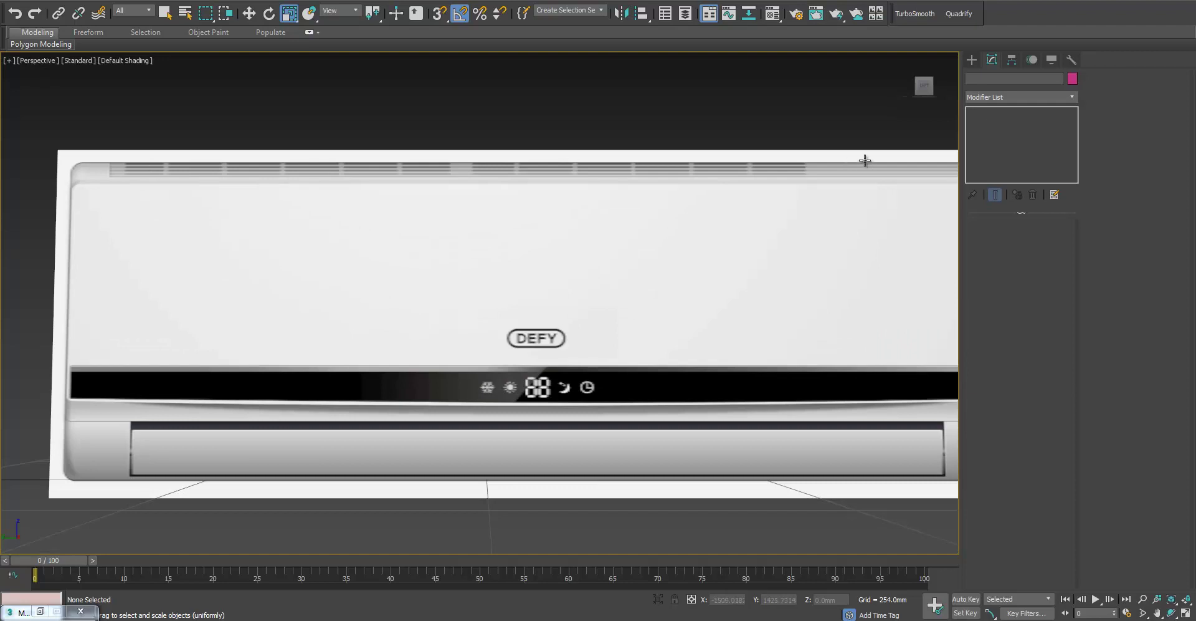
{"action": "middle_click_drag", "start_coordinate": [667, 307], "coordinate": [630, 231]}
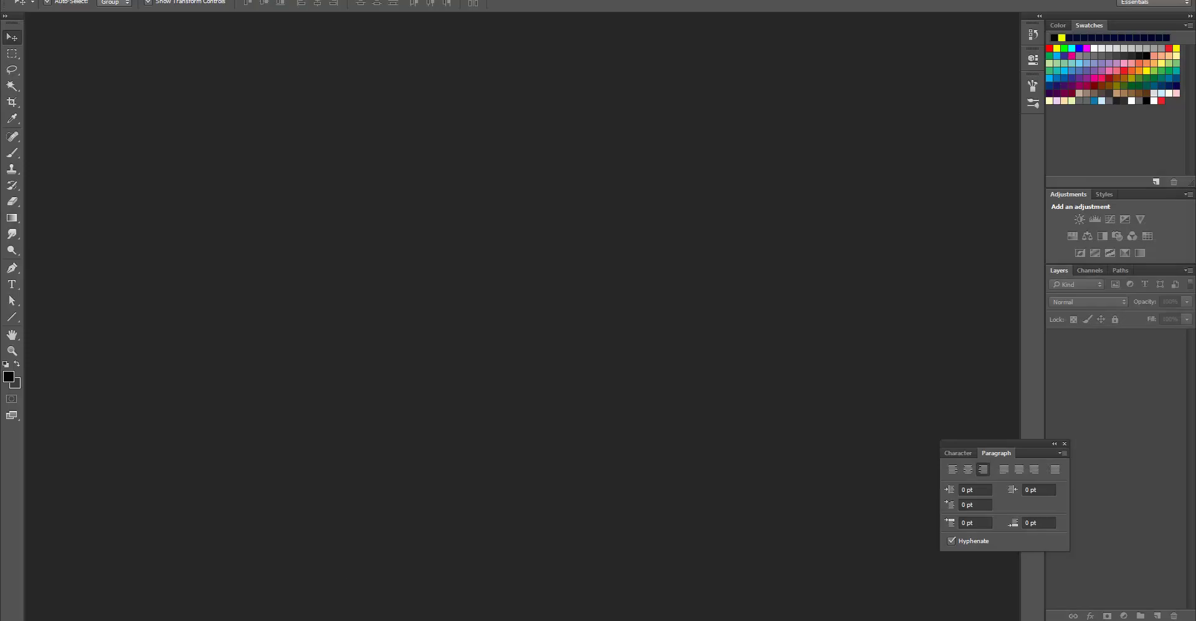
Switch to Photoshop and open the Split-indoor-unit reference JPG at the logo and display symbols
{"action": "key", "text": "alt+Tab"}
{"action": "left_click", "coordinate": [496, 207]}
{"action": "left_click_drag", "start_coordinate": [408, 93], "coordinate": [453, 503]}
{"action": "scroll", "coordinate": [505, 404], "scroll_direction": "up", "scroll_amount": 6, "text": "alt"}
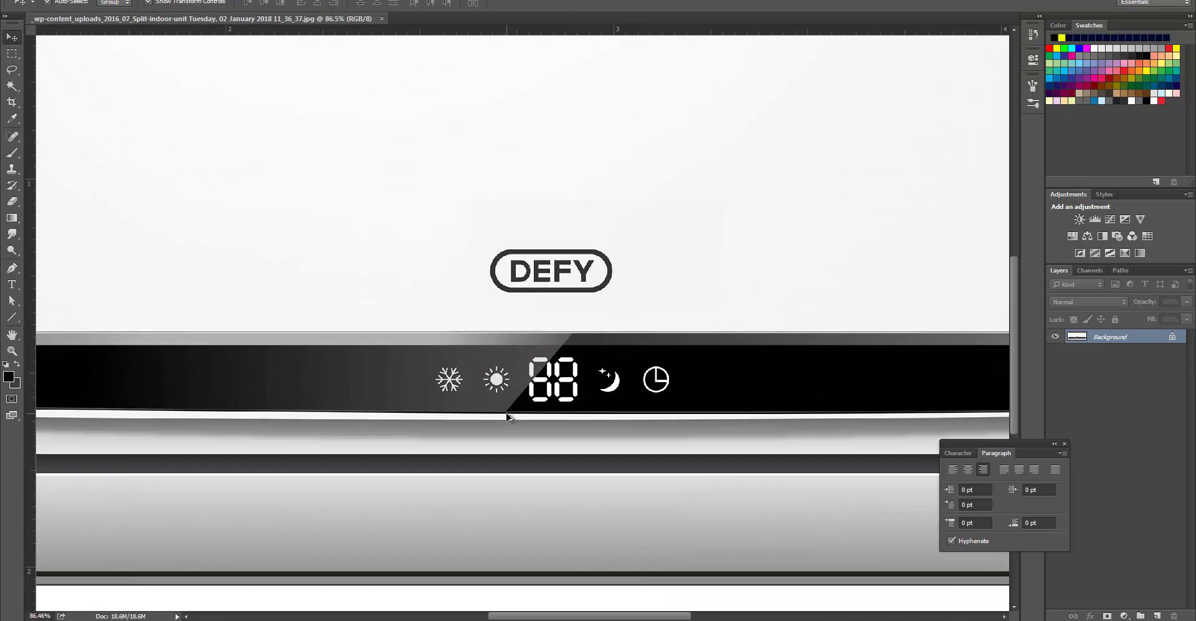
Lasso the lighter glare area around the snowflake and sun symbols, copy it to a new layer and check it with the background hidden
{"action": "key", "text": "l"}
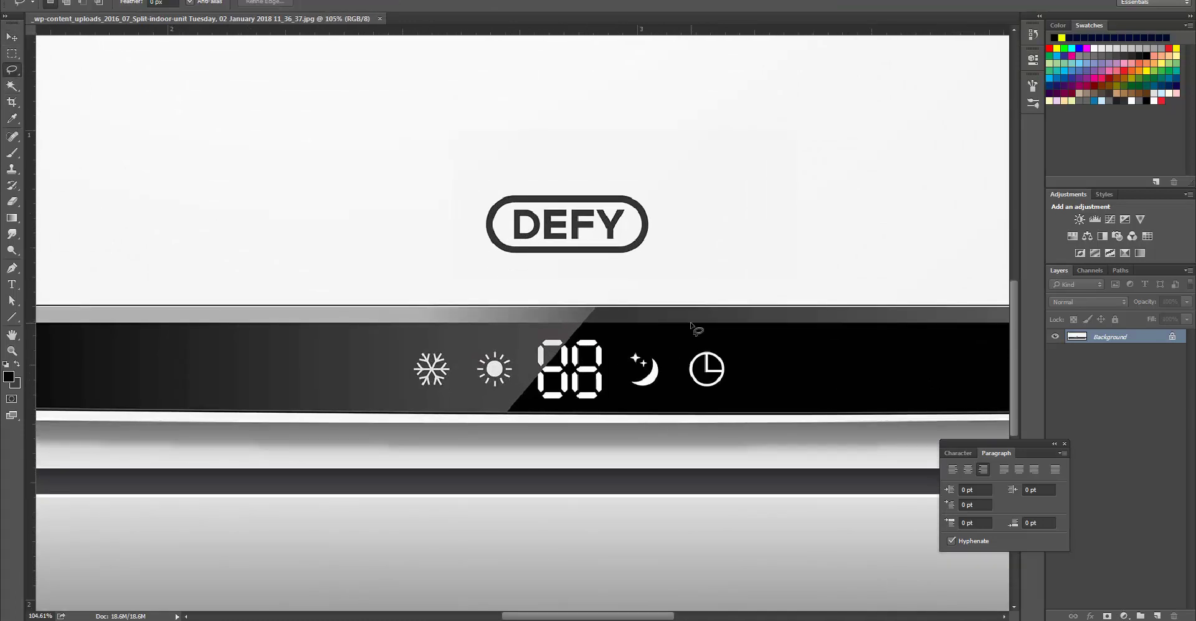
{"action": "mouse_move", "coordinate": [609, 293]}
{"action": "left_mouse_down"}
{"action": "mouse_move", "coordinate": [496, 281]}
{"action": "mouse_move", "coordinate": [320, 316]}
{"action": "mouse_move", "coordinate": [342, 428]}
{"action": "mouse_move", "coordinate": [526, 426]}
{"action": "mouse_move", "coordinate": [528, 402]}
{"action": "left_mouse_up"}
{"action": "key", "text": "ctrl+j"}
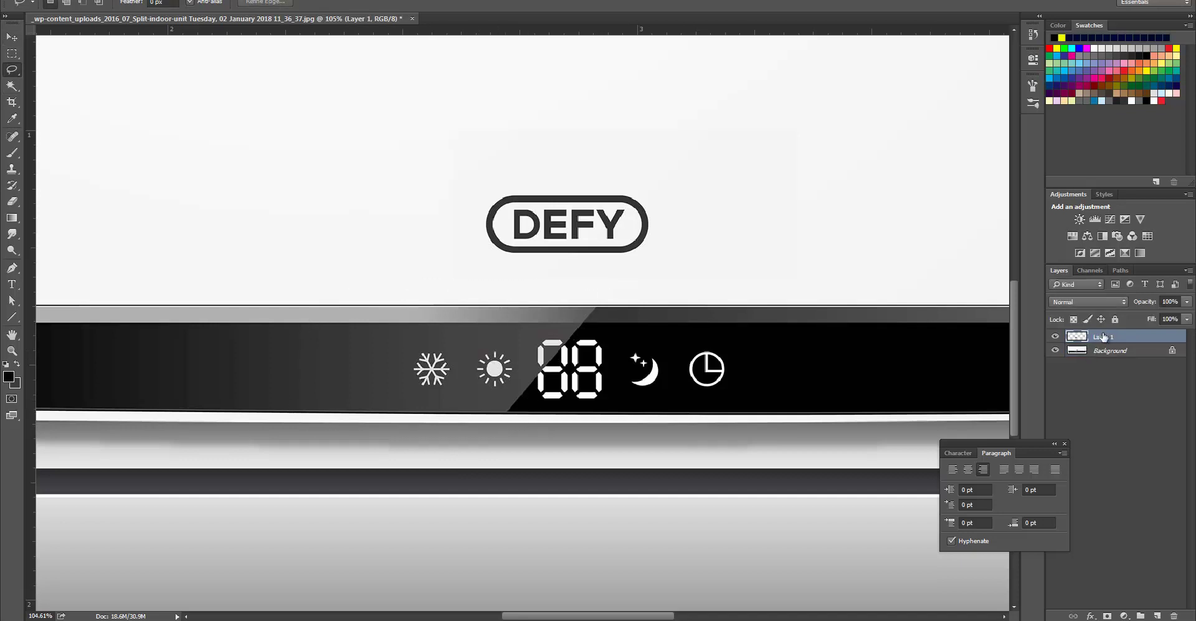
{"action": "left_click", "coordinate": [1055, 350]}
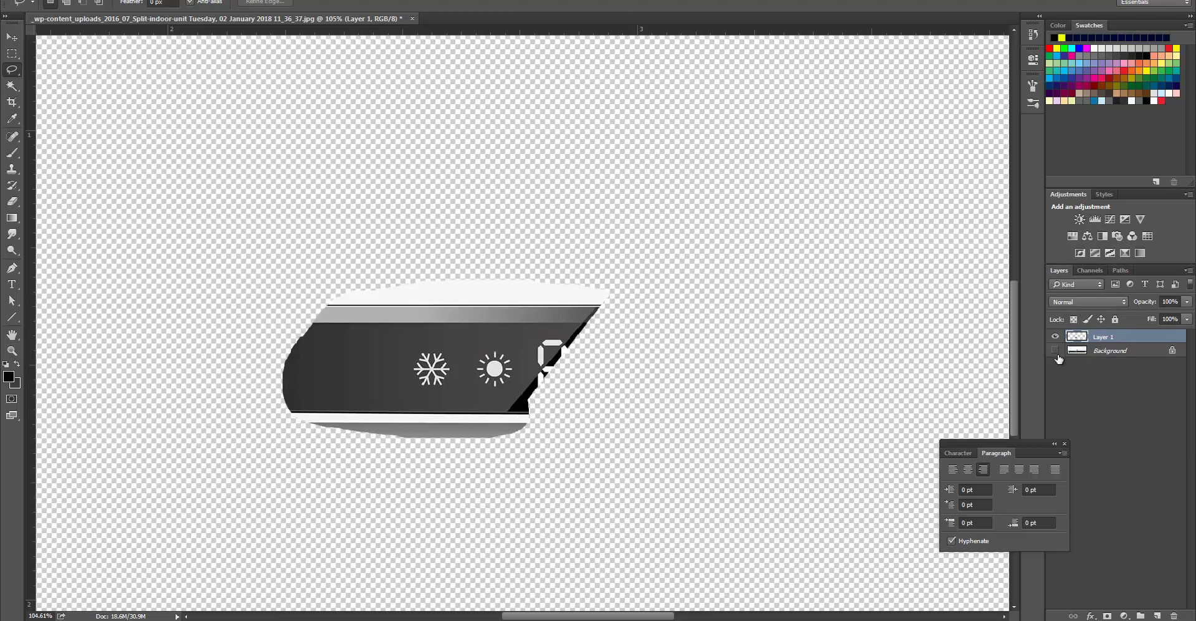
{"action": "left_click", "coordinate": [1057, 351]}
Increase the copied layer's contrast with Curves by raising the highlights and lowering a shadow point to input 93, output 29
{"action": "left_click", "coordinate": [81, 0]}
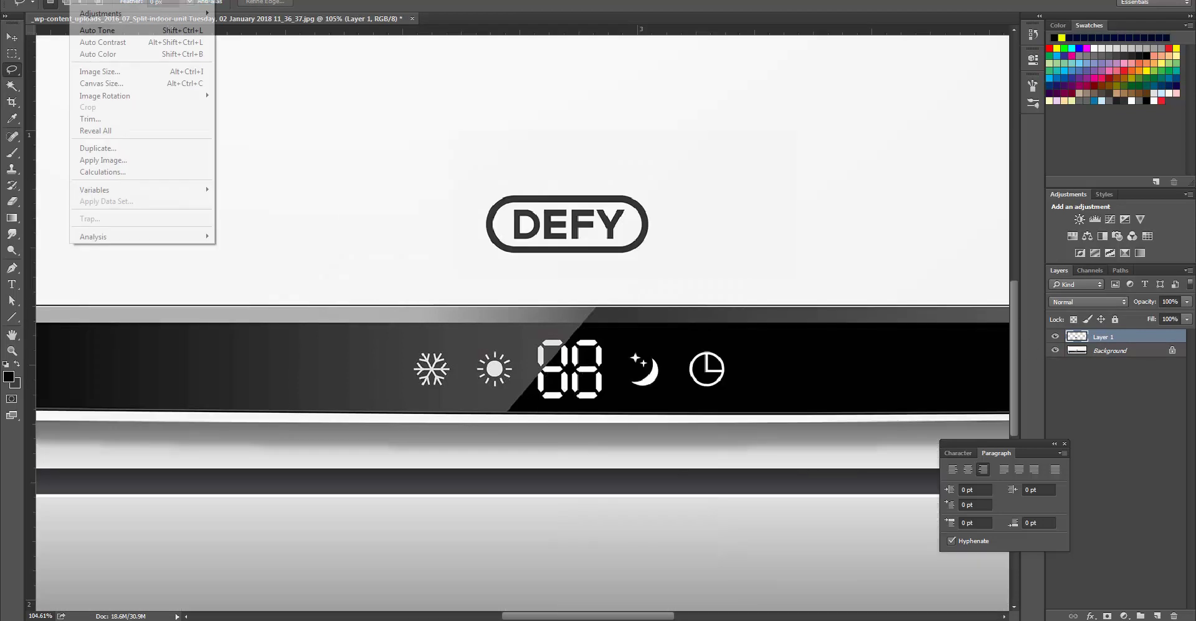
{"action": "mouse_move", "coordinate": [113, 12]}
{"action": "left_click", "coordinate": [246, 38]}
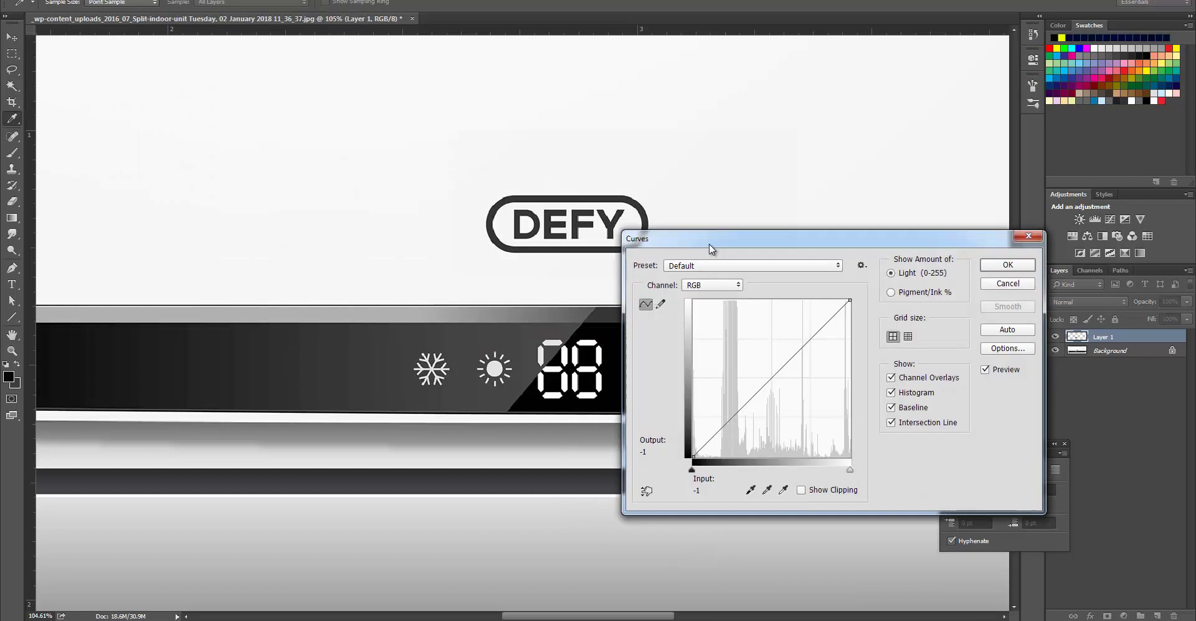
{"action": "left_click_drag", "start_coordinate": [814, 243], "coordinate": [871, 127]}
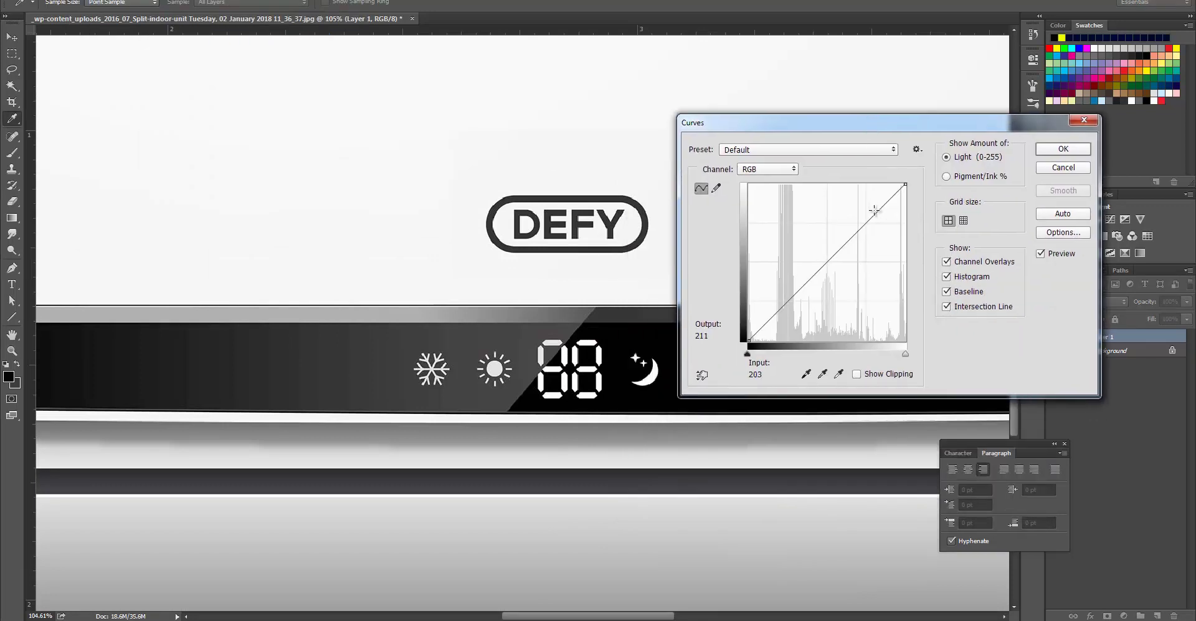
{"action": "left_click_drag", "start_coordinate": [865, 224], "coordinate": [864, 192]}
{"action": "left_click_drag", "start_coordinate": [774, 303], "coordinate": [807, 321]}
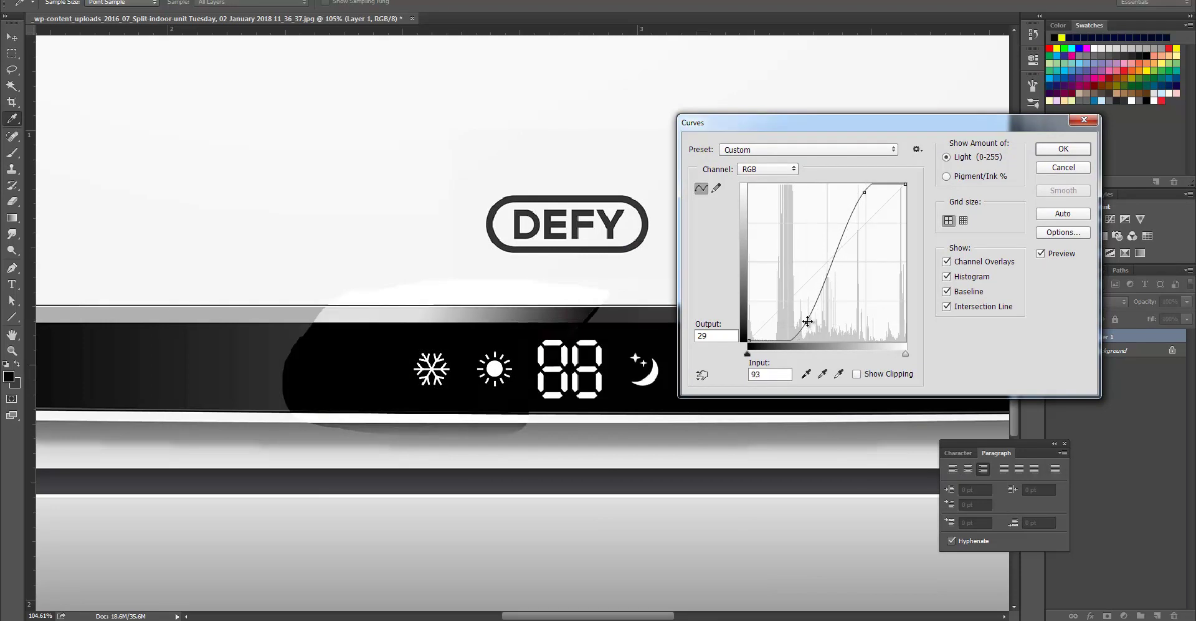
{"action": "left_click", "coordinate": [1063, 149]}
Paint a straight black stroke along the full upper edge of the display strip with a much smaller brush
{"action": "key", "text": "l"}
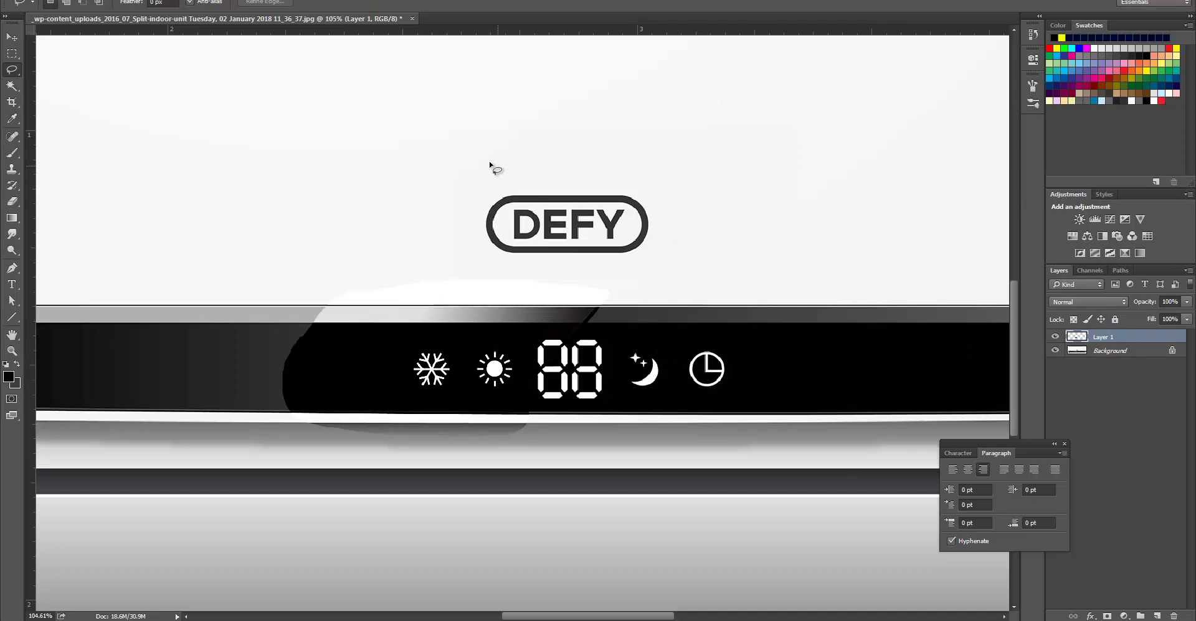
{"action": "scroll", "coordinate": [508, 274], "scroll_direction": "down", "scroll_amount": 3, "text": "alt"}
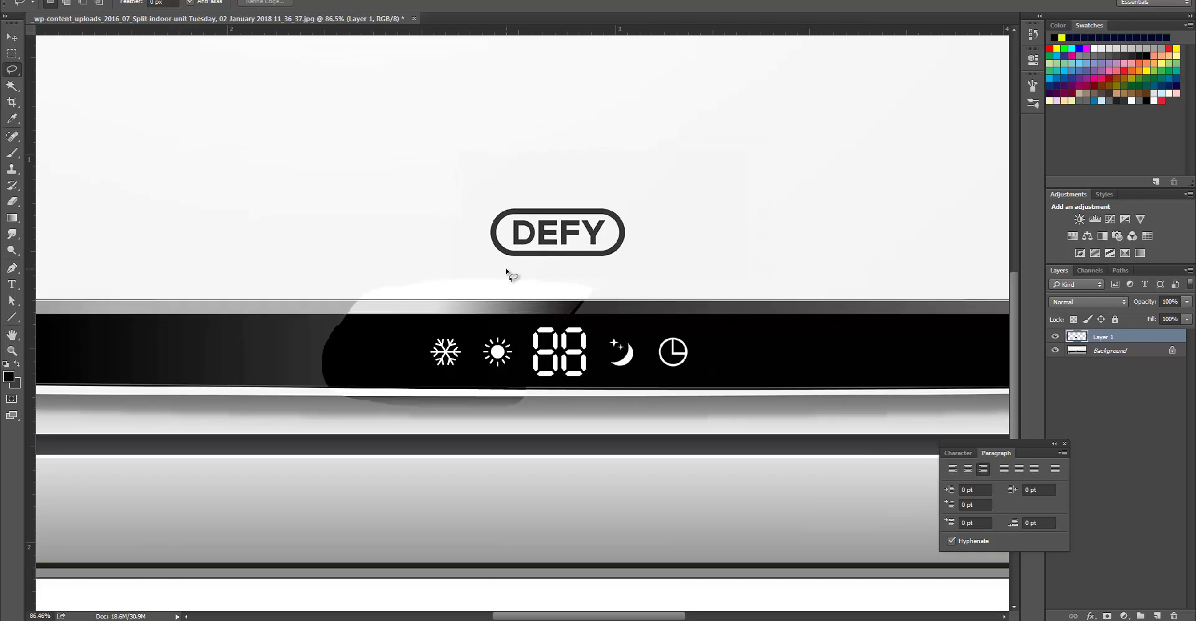
{"action": "scroll", "coordinate": [506, 296], "scroll_direction": "down", "scroll_amount": 1, "text": "alt"}
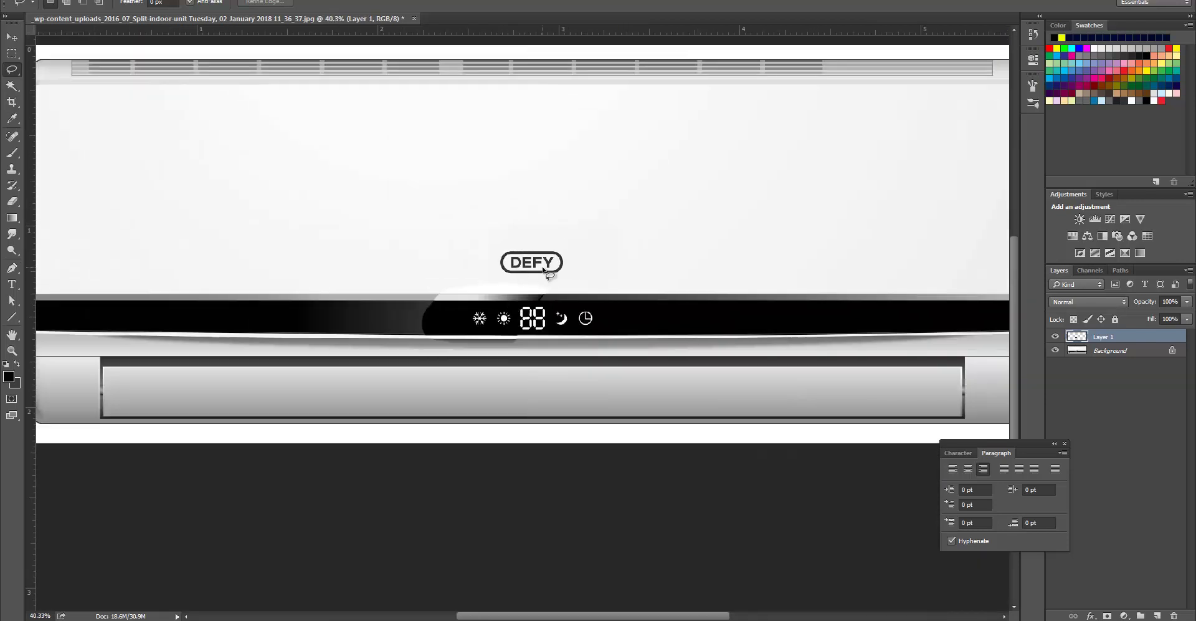
{"action": "scroll", "coordinate": [552, 275], "scroll_direction": "down", "scroll_amount": 2, "text": "alt"}
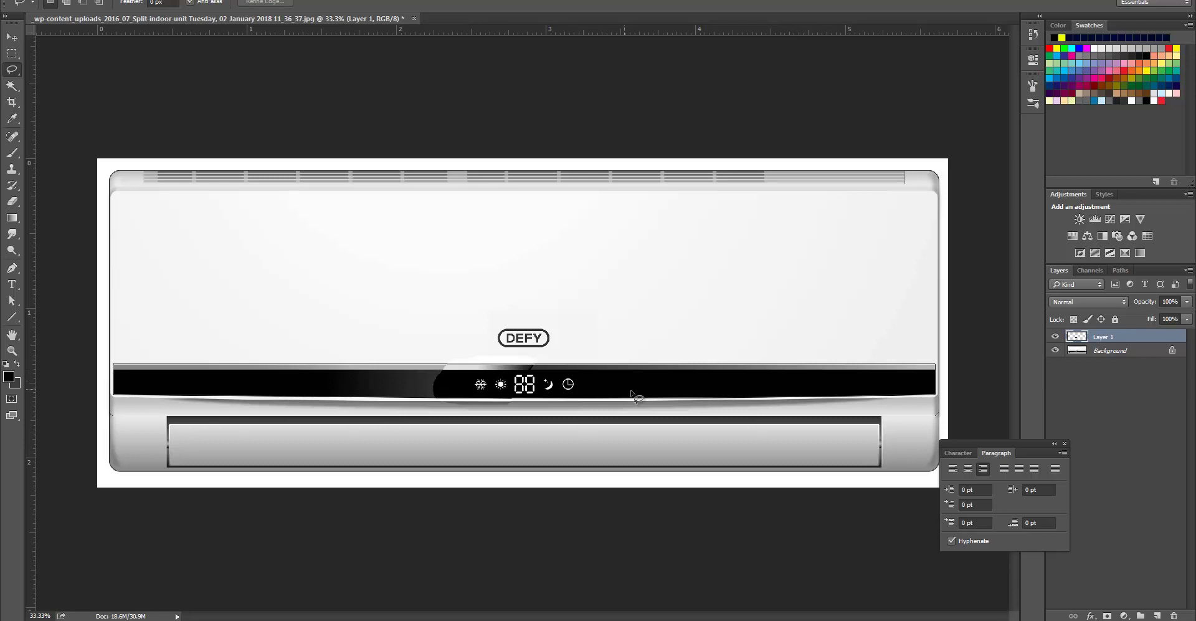
{"action": "scroll", "coordinate": [507, 433], "scroll_direction": "up", "scroll_amount": 4, "text": "alt"}
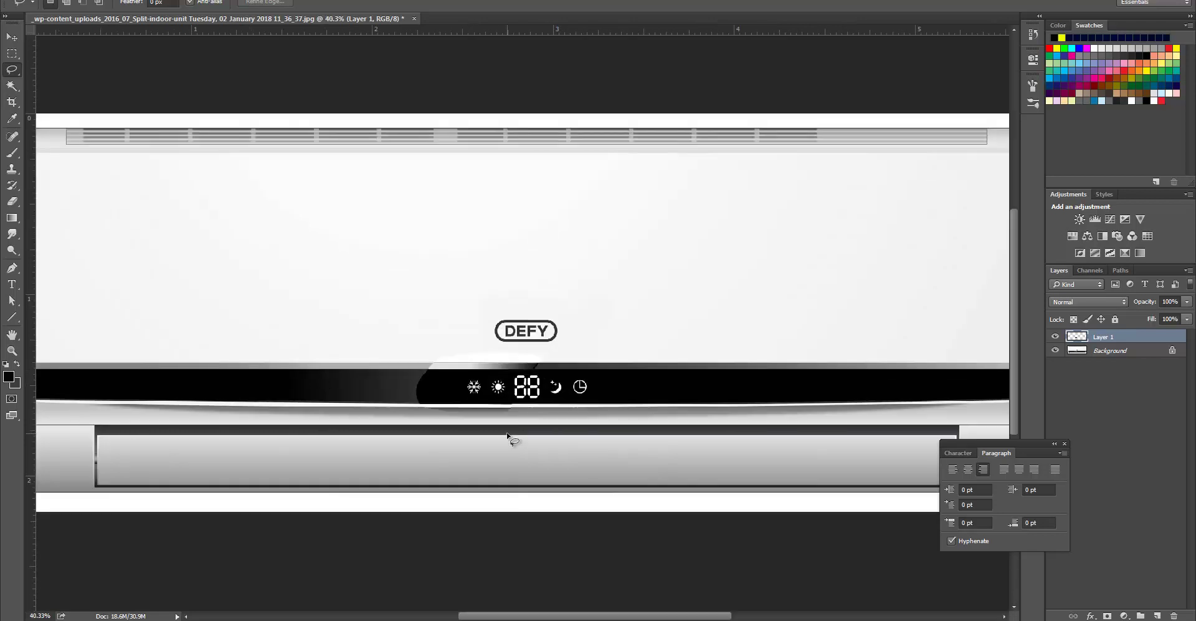
{"action": "scroll", "coordinate": [507, 435], "scroll_direction": "down", "scroll_amount": 4, "text": "alt"}
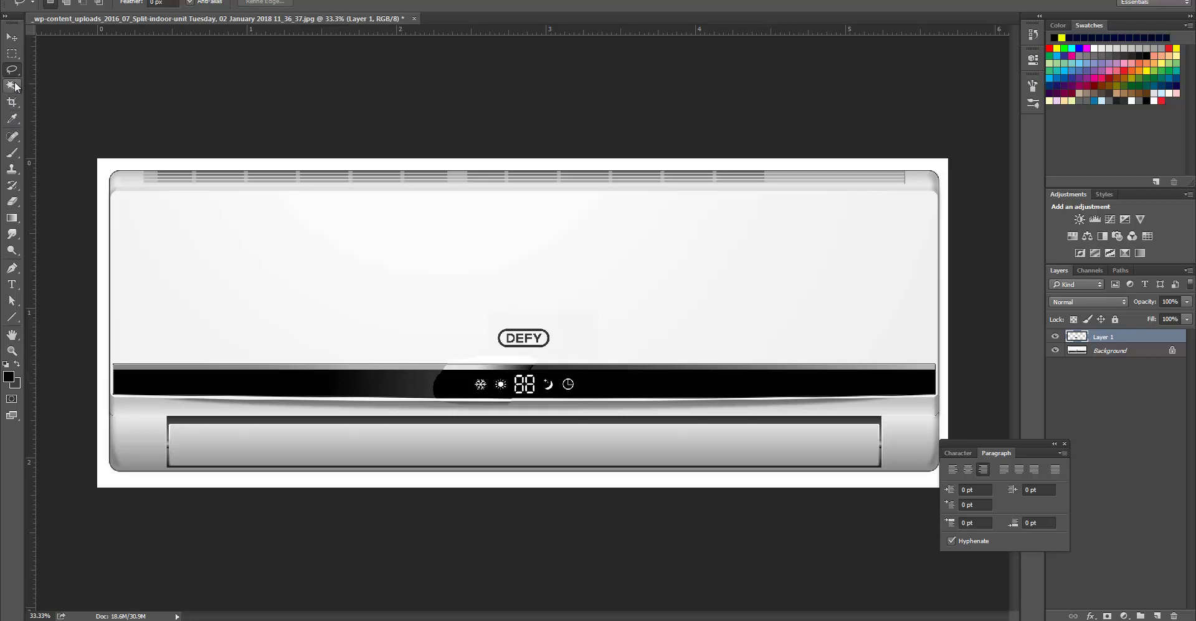
{"action": "left_click", "coordinate": [13, 119]}
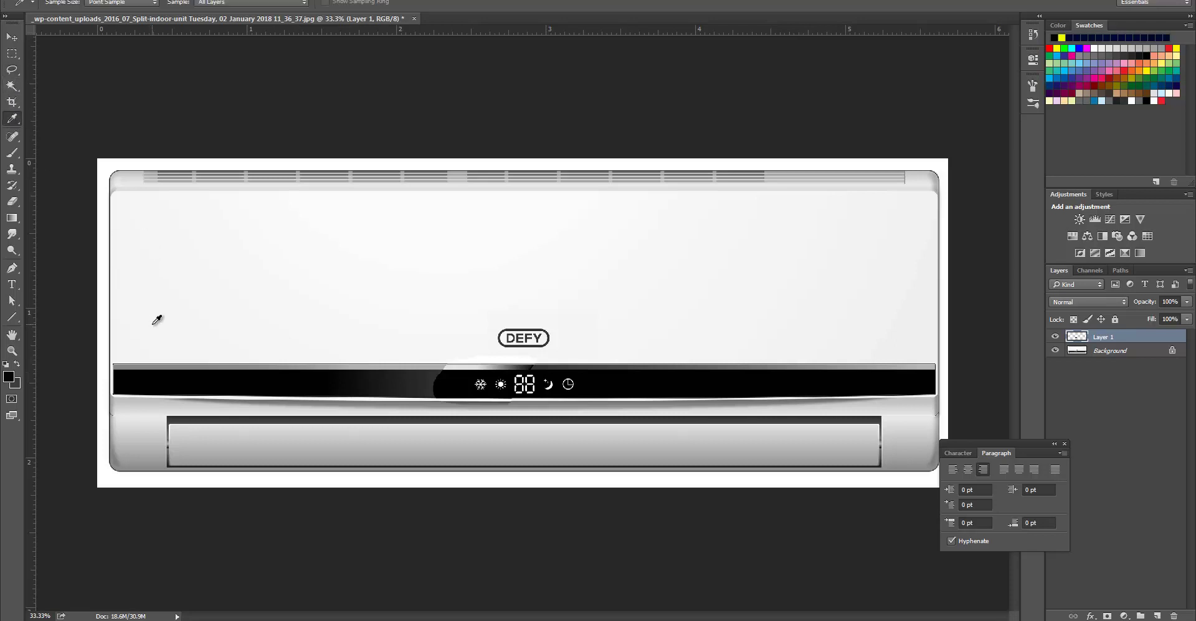
{"action": "left_click", "coordinate": [13, 153]}
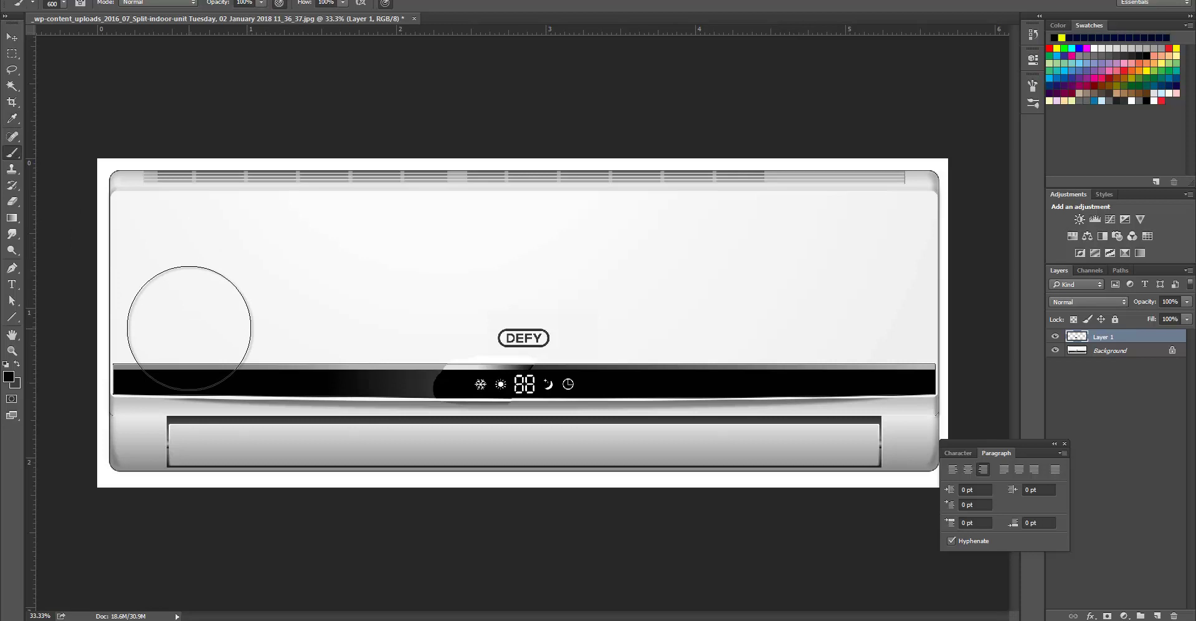
{"action": "key", "text": "bracketleft"}
{"action": "key", "text": "bracketleft"}
{"action": "key", "text": "bracketleft"}
{"action": "key", "text": "bracketleft"}
{"action": "key", "text": "bracketleft"}
{"action": "key", "text": "bracketleft"}
{"action": "key", "text": "bracketleft"}
{"action": "key", "text": "bracketleft"}
{"action": "key", "text": "bracketleft"}
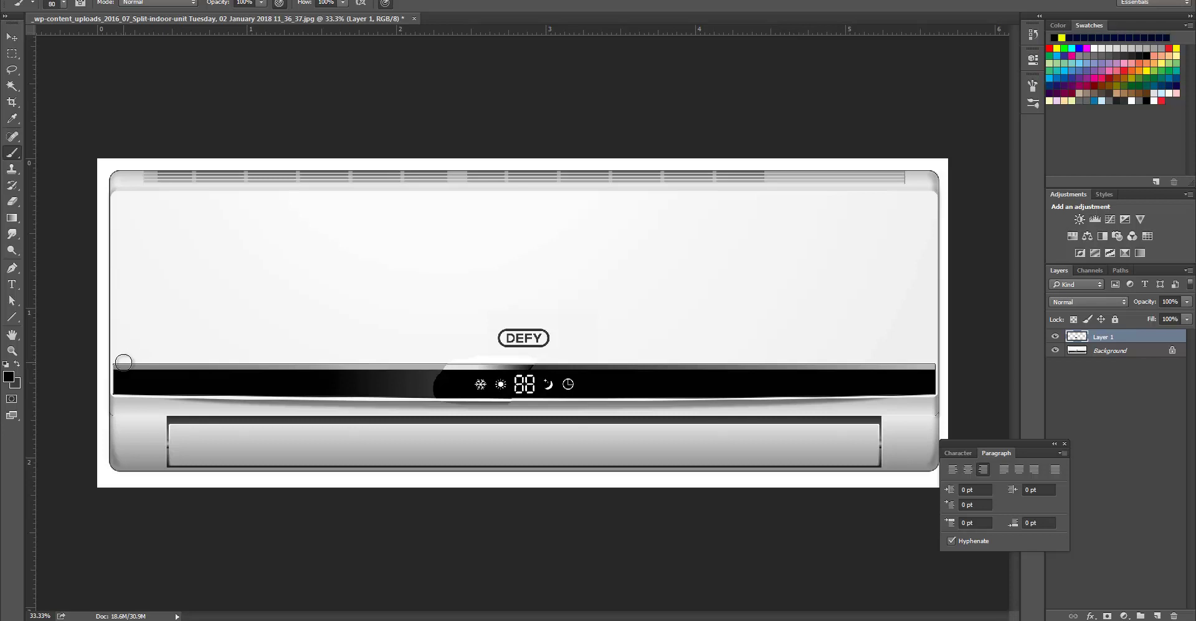
{"action": "left_click", "coordinate": [118, 363]}
{"action": "left_click", "coordinate": [930, 363], "text": "shift"}
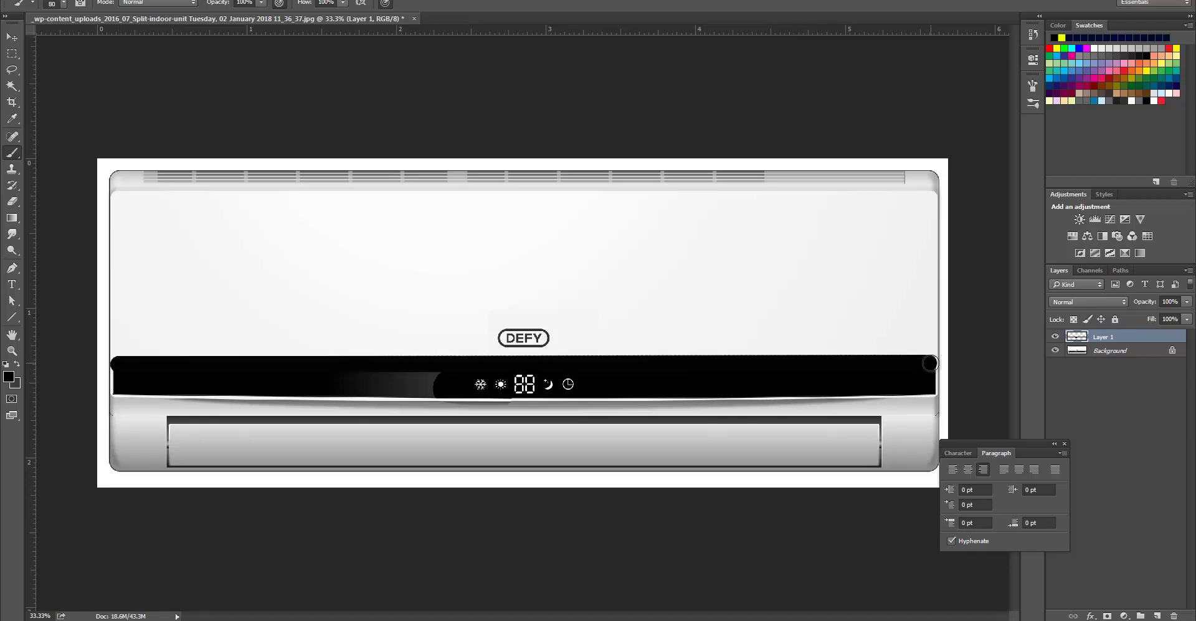
Try to paint a straight black stroke along the display strip's lower edge and cover the grey gradient patch beside the snowflake
{"action": "left_click", "coordinate": [931, 396]}
{"action": "left_click", "coordinate": [118, 400], "text": "shift"}
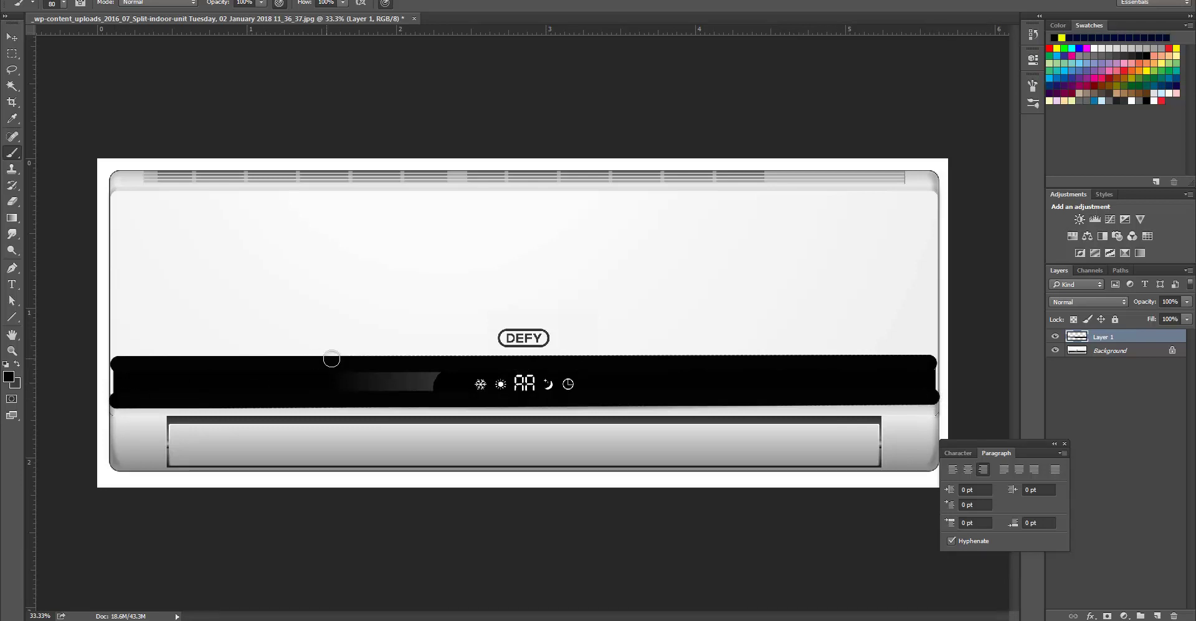
{"action": "left_click_drag", "start_coordinate": [421, 377], "coordinate": [350, 388]}
{"action": "scroll", "coordinate": [451, 406], "scroll_direction": "up", "scroll_amount": 3, "text": "alt"}
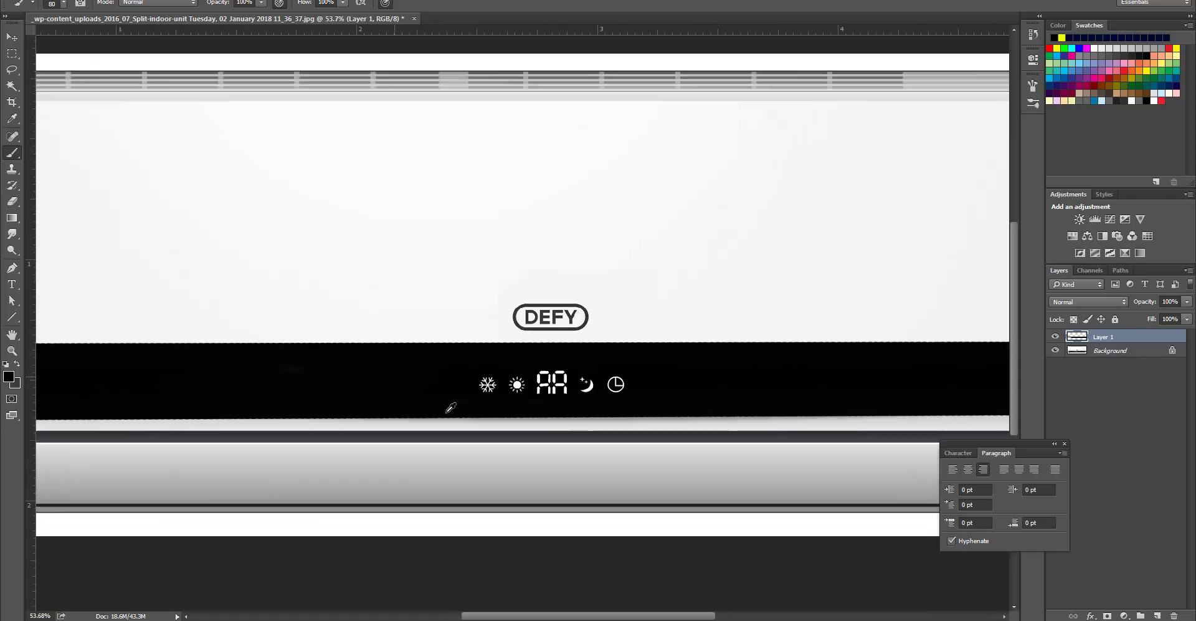
{"action": "scroll", "coordinate": [453, 406], "scroll_direction": "down", "scroll_amount": 3, "text": "alt"}
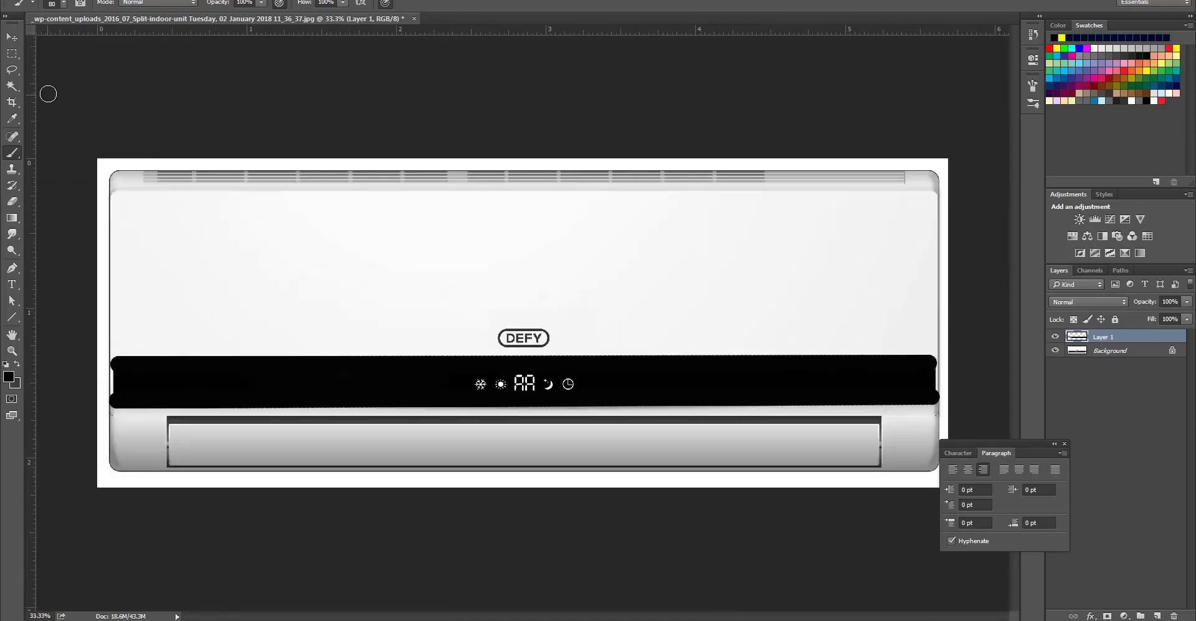
{"action": "left_click", "coordinate": [17, 105]}
{"action": "left_click_drag", "start_coordinate": [117, 361], "coordinate": [941, 409]}
{"action": "scroll", "coordinate": [779, 361], "scroll_direction": "up", "scroll_amount": 3, "text": "alt"}
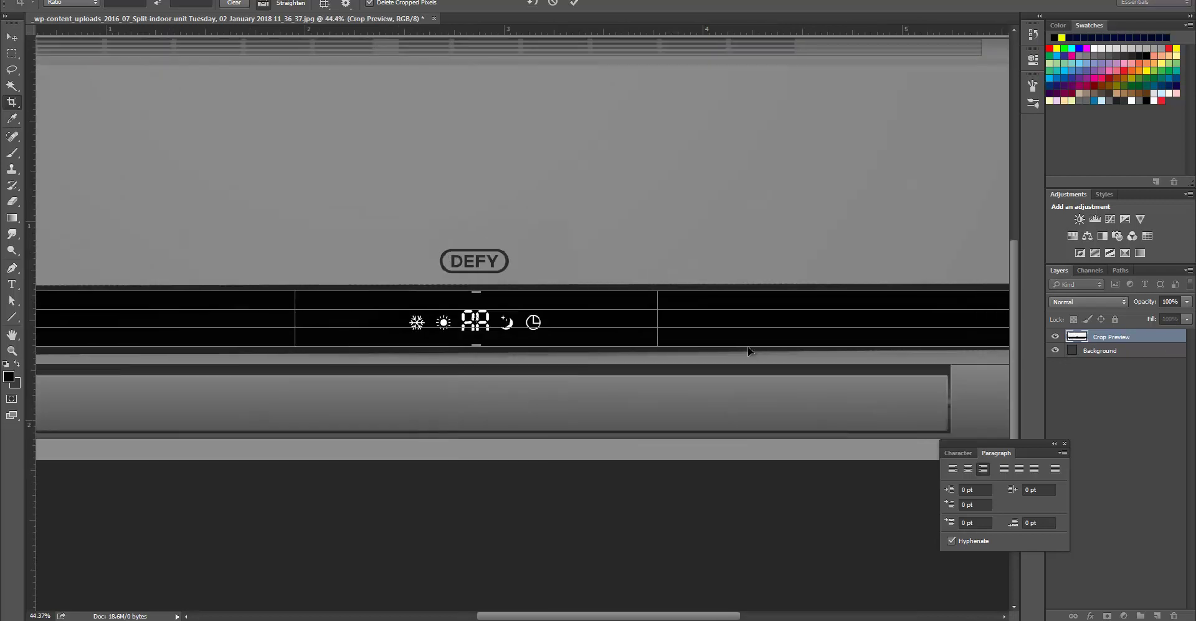
{"action": "right_click", "coordinate": [748, 347]}
{"action": "left_click", "coordinate": [756, 600]}
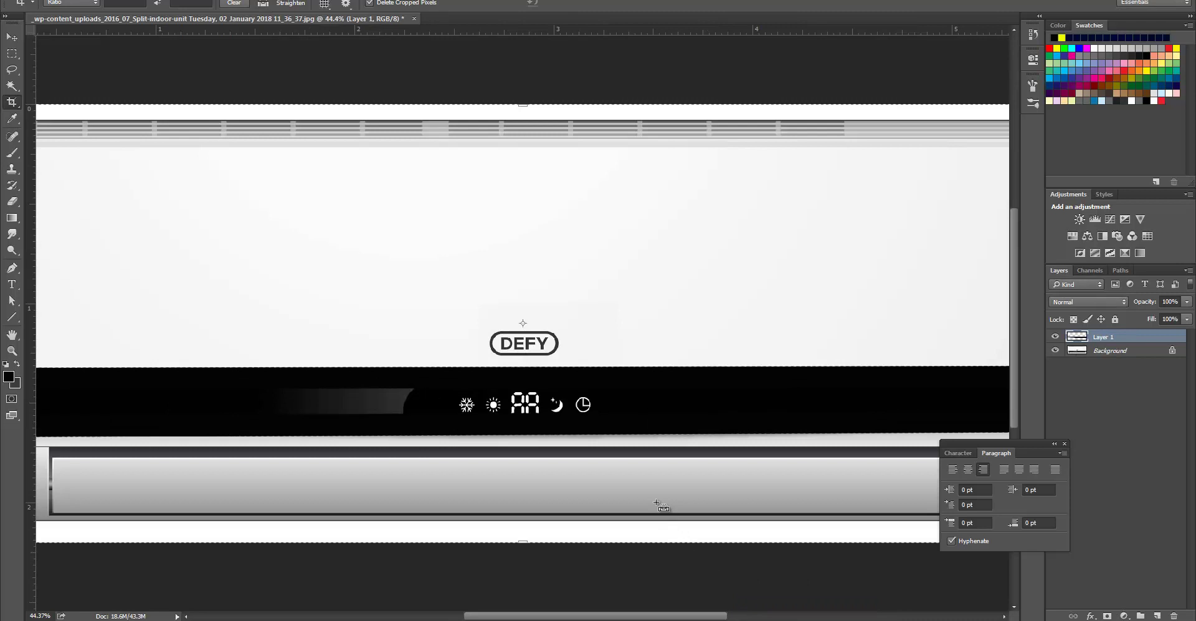
Brush black over the grey gradient patch beside the snowflake and the uneven area along the display strip's lower edge
{"action": "left_click", "coordinate": [12, 153]}
{"action": "left_click", "coordinate": [327, 430]}
{"action": "mouse_move", "coordinate": [423, 388]}
{"action": "left_mouse_down"}
{"action": "mouse_move", "coordinate": [401, 401]}
{"action": "mouse_move", "coordinate": [374, 385]}
{"action": "mouse_move", "coordinate": [374, 401]}
{"action": "mouse_move", "coordinate": [332, 394]}
{"action": "mouse_move", "coordinate": [330, 429]}
{"action": "mouse_move", "coordinate": [714, 430]}
{"action": "left_mouse_up"}
{"action": "scroll", "coordinate": [638, 386], "scroll_direction": "down", "scroll_amount": 3, "text": "alt"}
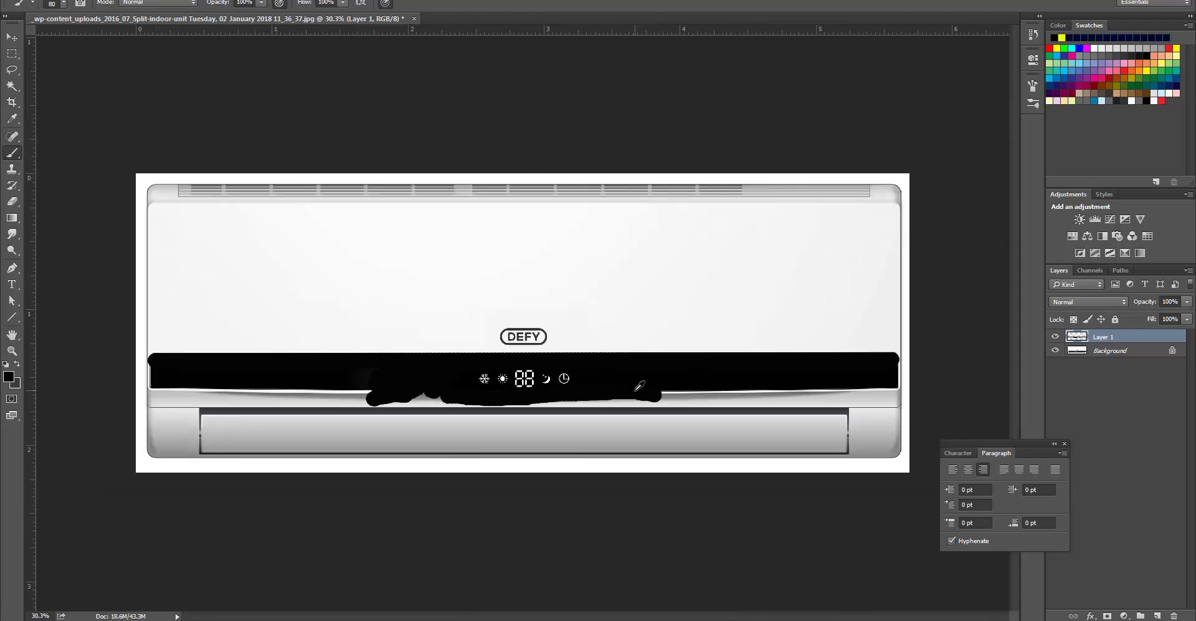
{"action": "mouse_move", "coordinate": [662, 397]}
{"action": "left_mouse_down"}
{"action": "mouse_move", "coordinate": [903, 399]}
{"action": "mouse_move", "coordinate": [505, 399]}
{"action": "mouse_move", "coordinate": [681, 410]}
{"action": "left_mouse_up"}
{"action": "mouse_move", "coordinate": [374, 398]}
{"action": "left_mouse_down"}
{"action": "mouse_move", "coordinate": [439, 398]}
{"action": "mouse_move", "coordinate": [100, 394]}
{"action": "mouse_move", "coordinate": [525, 406]}
{"action": "left_mouse_up"}
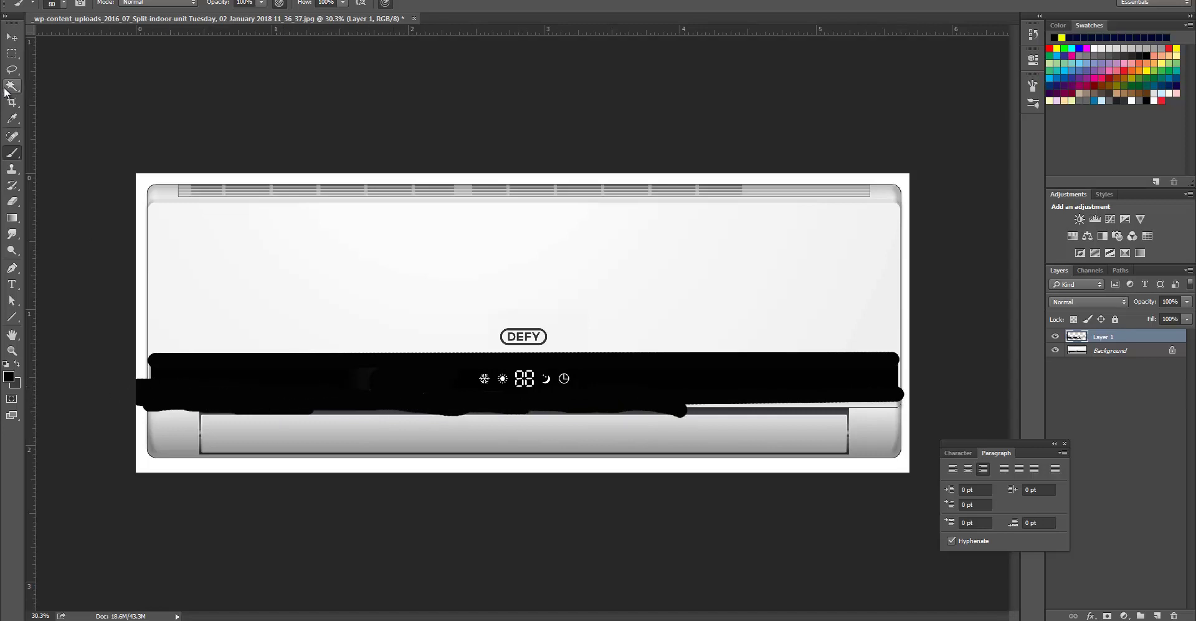
{"action": "scroll", "coordinate": [536, 339], "scroll_direction": "up", "scroll_amount": 2, "text": "alt"}
{"action": "scroll", "coordinate": [551, 383], "scroll_direction": "down", "scroll_amount": 2, "text": "alt"}
Crop the image to the black display strip, excluding the white casing and the ragged brush edges
{"action": "left_click", "coordinate": [12, 102]}
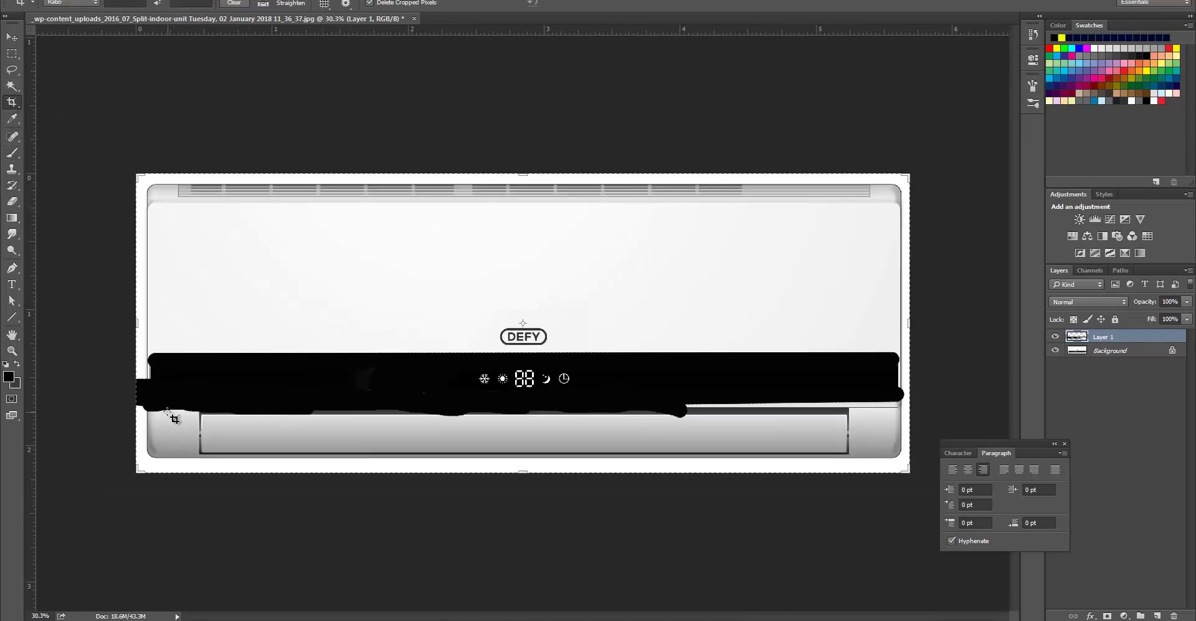
{"action": "left_click_drag", "start_coordinate": [154, 359], "coordinate": [895, 399]}
{"action": "left_click_drag", "start_coordinate": [522, 305], "coordinate": [534, 302]}
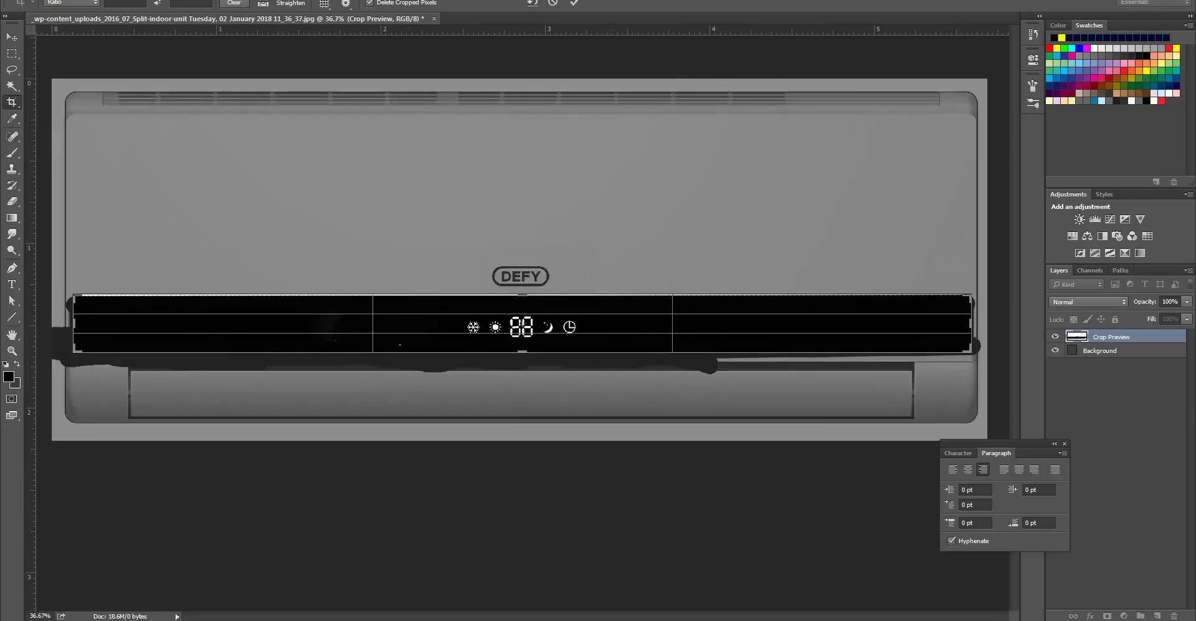
{"action": "left_click", "coordinate": [253, 0]}
{"action": "mouse_move", "coordinate": [226, 0]}
{"action": "left_click", "coordinate": [242, 214]}
{"action": "left_click_drag", "start_coordinate": [523, 293], "coordinate": [525, 295]}
{"action": "key", "text": "Return"}
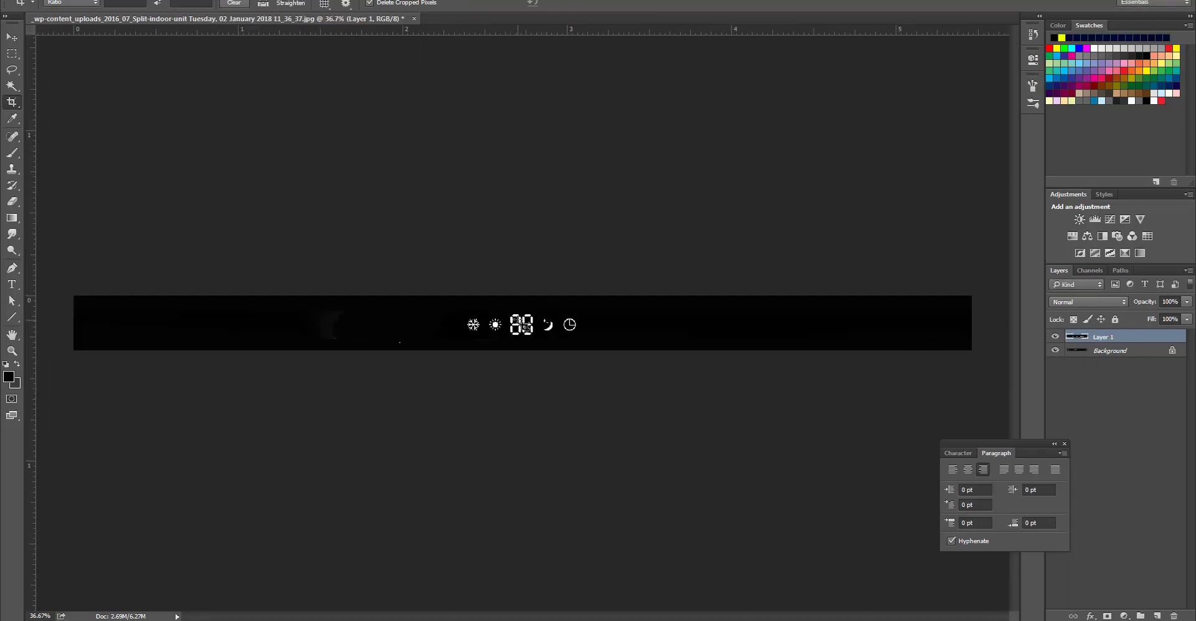
Save the cropped strip as a JPEG named BlackTexture in the Kandisaner folder
{"action": "key", "text": "ctrl+shift+s"}
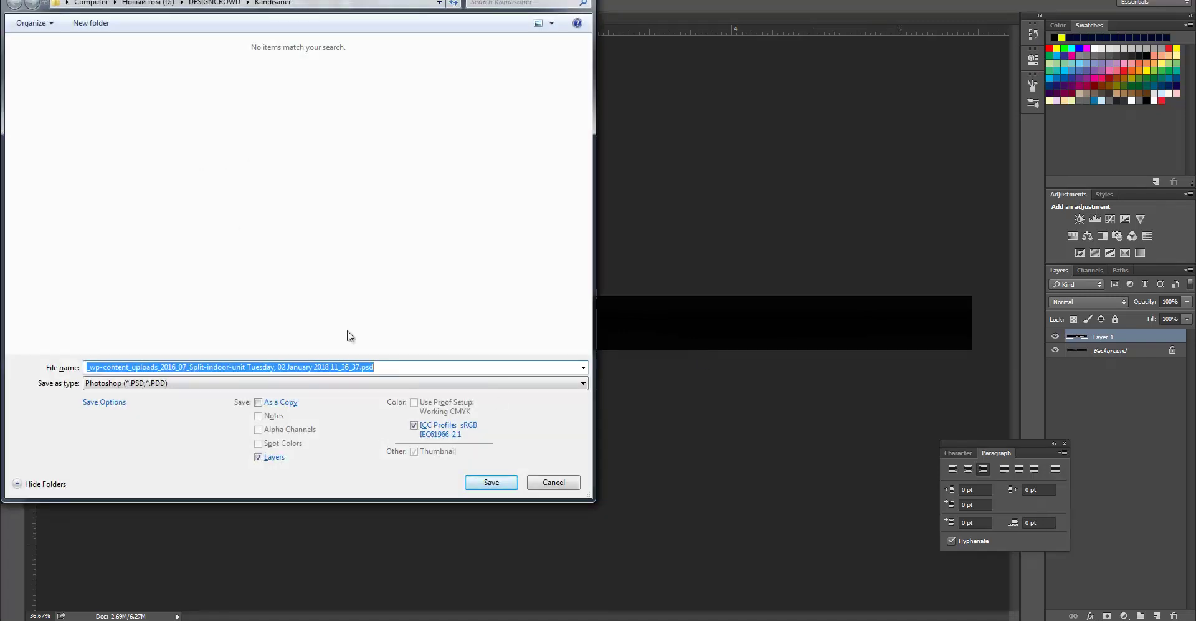
{"action": "type", "text": "BlackTe"}
{"action": "key", "text": "Tab"}
{"action": "key", "text": "j"}
{"action": "key", "text": "Return"}
{"action": "key", "text": "Up"}
{"action": "key", "text": "Up"}
{"action": "key", "text": "Return"}
{"action": "key", "text": "c"}
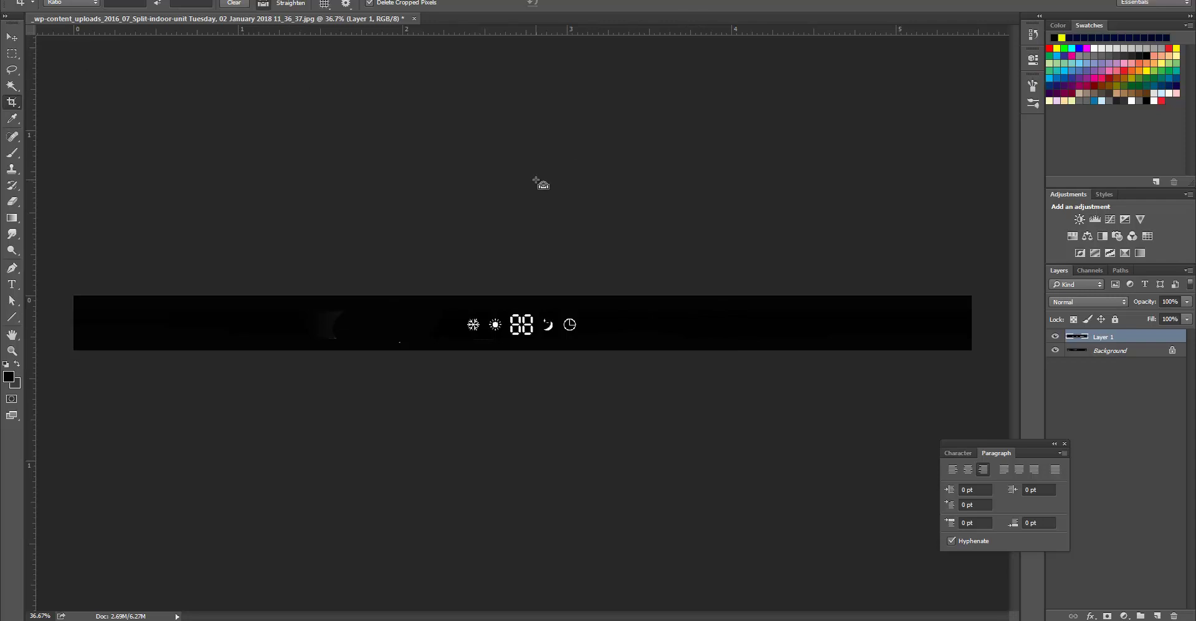
Undo the crop and paint white over the casing and black strip around the DEFY logo with a 498 px brush
{"action": "key", "text": "ctrl+z"}
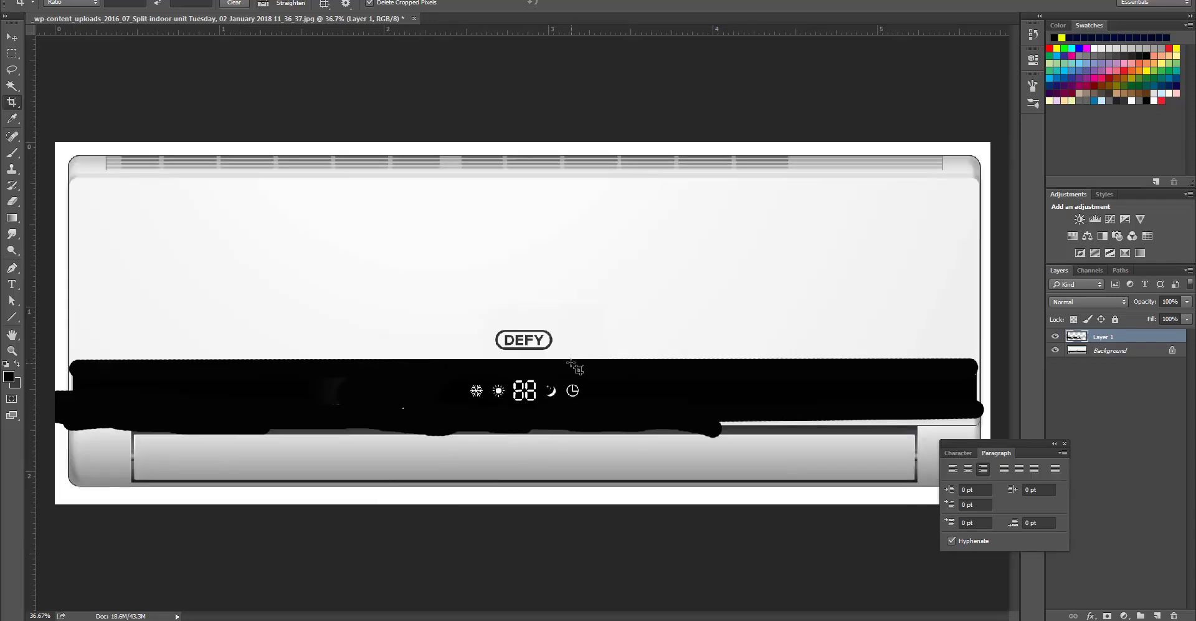
{"action": "left_click", "coordinate": [13, 153]}
{"action": "right_click", "coordinate": [278, 227]}
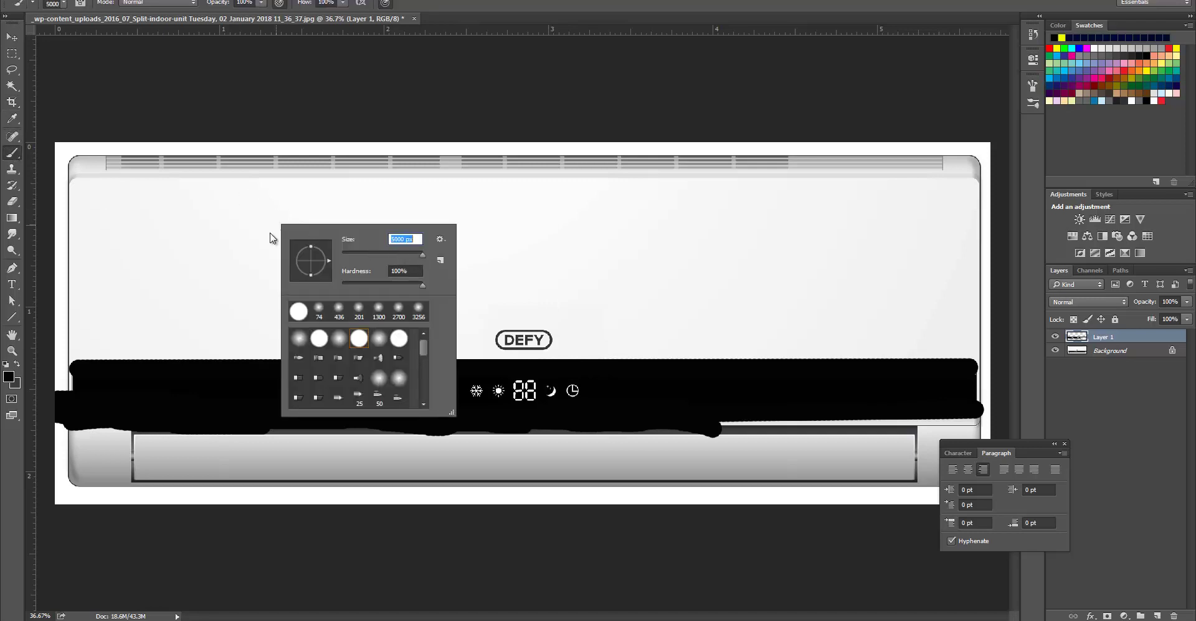
{"action": "left_click_drag", "start_coordinate": [413, 249], "coordinate": [415, 253]}
{"action": "key", "text": "x"}
{"action": "mouse_move", "coordinate": [747, 187]}
{"action": "left_mouse_down"}
{"action": "mouse_move", "coordinate": [641, 201]}
{"action": "mouse_move", "coordinate": [278, 166]}
{"action": "mouse_move", "coordinate": [1008, 195]}
{"action": "left_mouse_up"}
{"action": "mouse_move", "coordinate": [960, 438]}
{"action": "left_mouse_down"}
{"action": "mouse_move", "coordinate": [870, 510]}
{"action": "mouse_move", "coordinate": [873, 440]}
{"action": "mouse_move", "coordinate": [843, 507]}
{"action": "mouse_move", "coordinate": [774, 398]}
{"action": "mouse_move", "coordinate": [386, 411]}
{"action": "mouse_move", "coordinate": [99, 334]}
{"action": "mouse_move", "coordinate": [99, 428]}
{"action": "mouse_move", "coordinate": [778, 501]}
{"action": "left_mouse_up"}
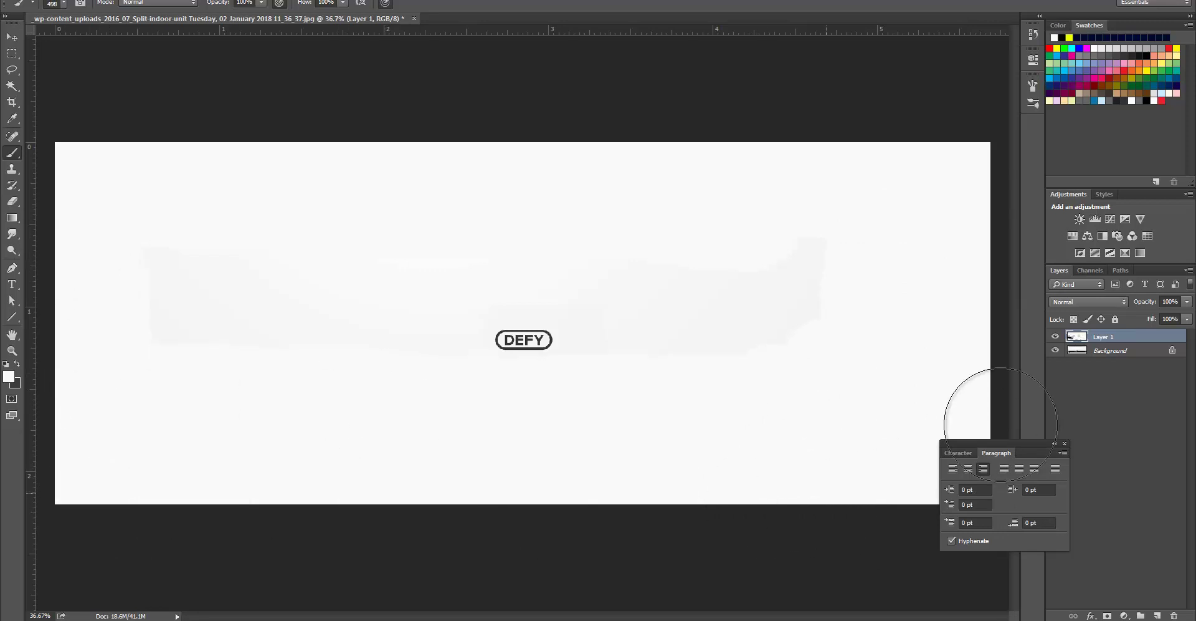
{"action": "key", "text": "ctrl+minus"}
{"action": "mouse_move", "coordinate": [736, 282]}
{"action": "left_mouse_down"}
{"action": "mouse_move", "coordinate": [724, 337]}
{"action": "mouse_move", "coordinate": [682, 329]}
{"action": "mouse_move", "coordinate": [662, 267]}
{"action": "mouse_move", "coordinate": [891, 197]}
{"action": "left_mouse_up"}
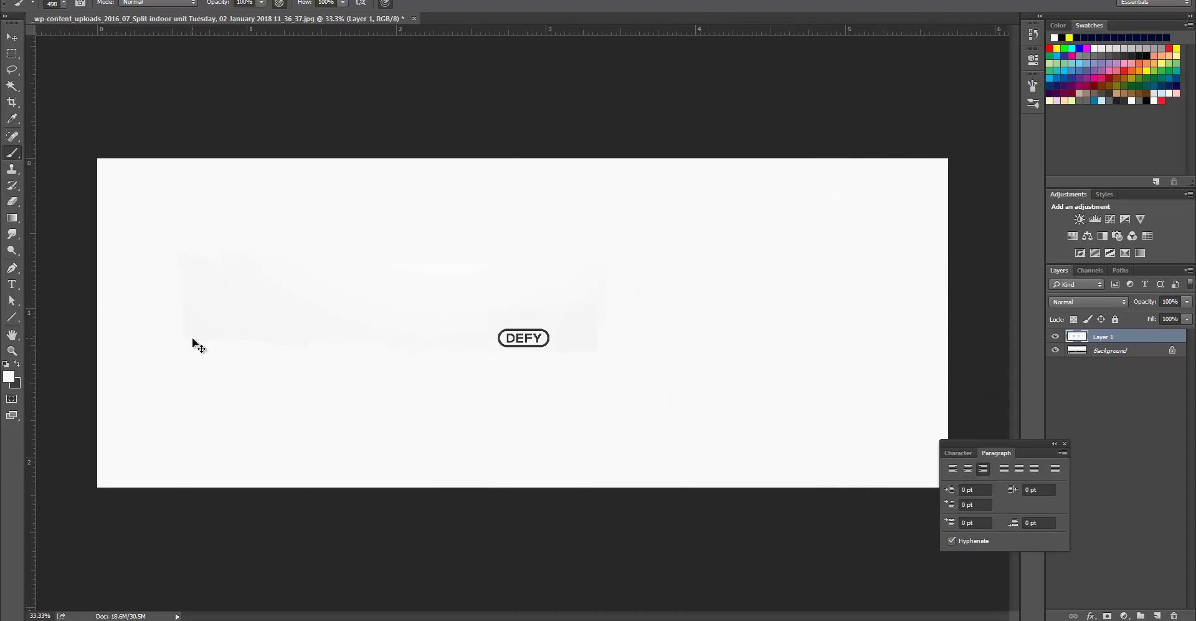
Adjust Layer 1 with Curves, using one point at input 128, output 36 and another at input 219, output 217
{"action": "left_click", "coordinate": [87, 3]}
{"action": "mouse_move", "coordinate": [176, 13]}
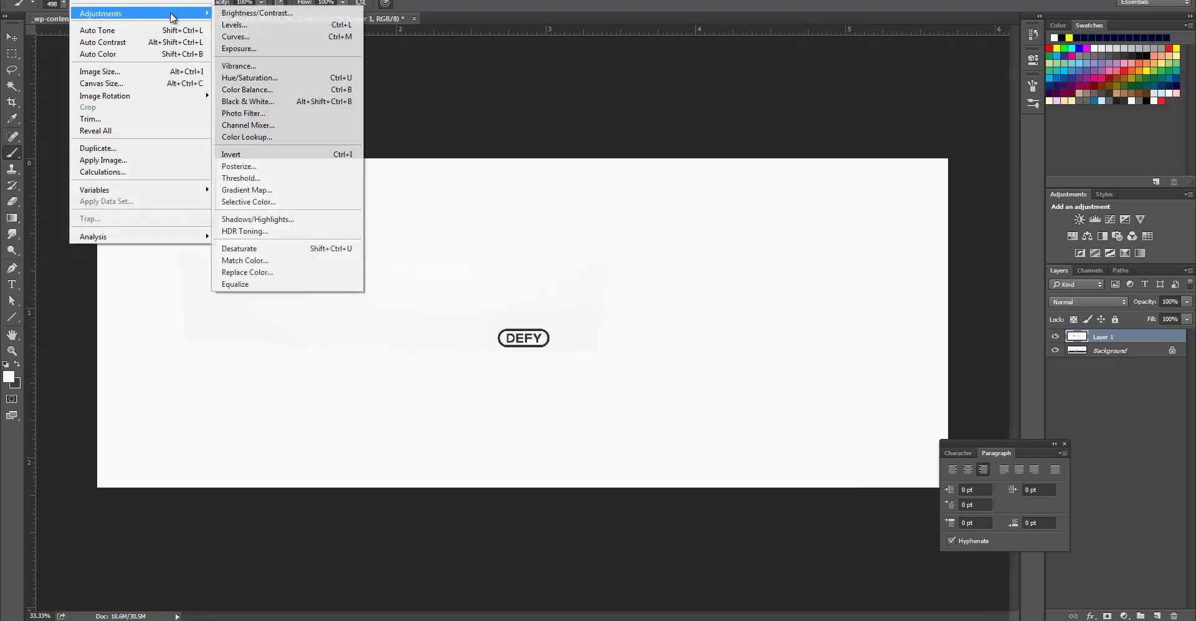
{"action": "left_click", "coordinate": [236, 37]}
{"action": "left_click_drag", "start_coordinate": [812, 285], "coordinate": [830, 320]}
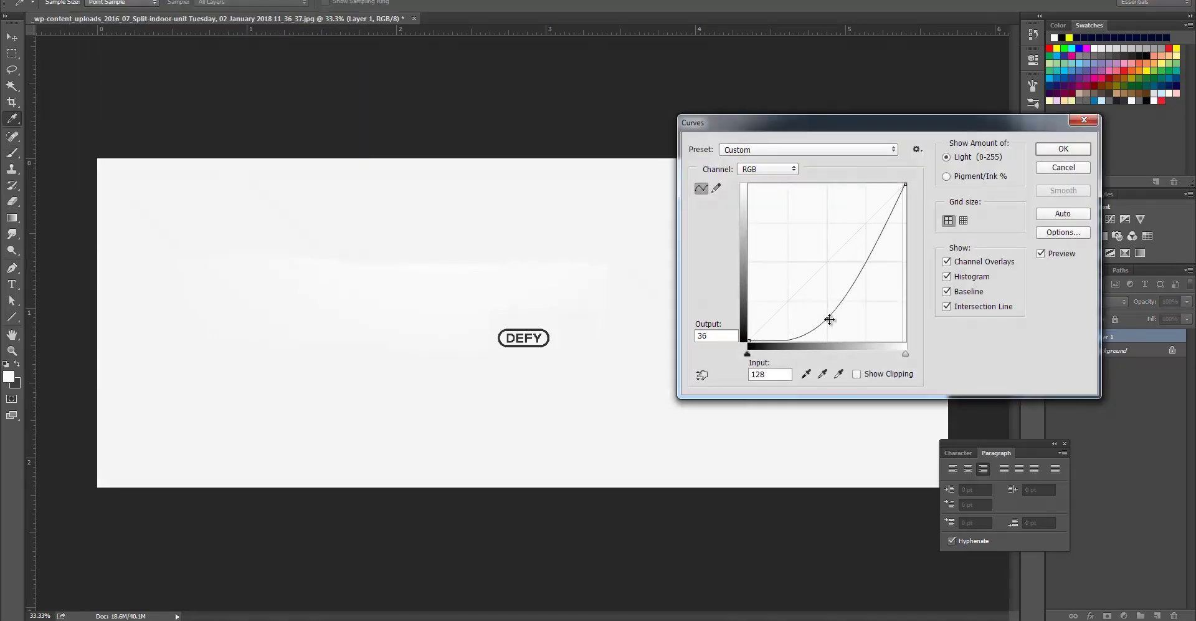
{"action": "left_click_drag", "start_coordinate": [892, 210], "coordinate": [885, 208]}
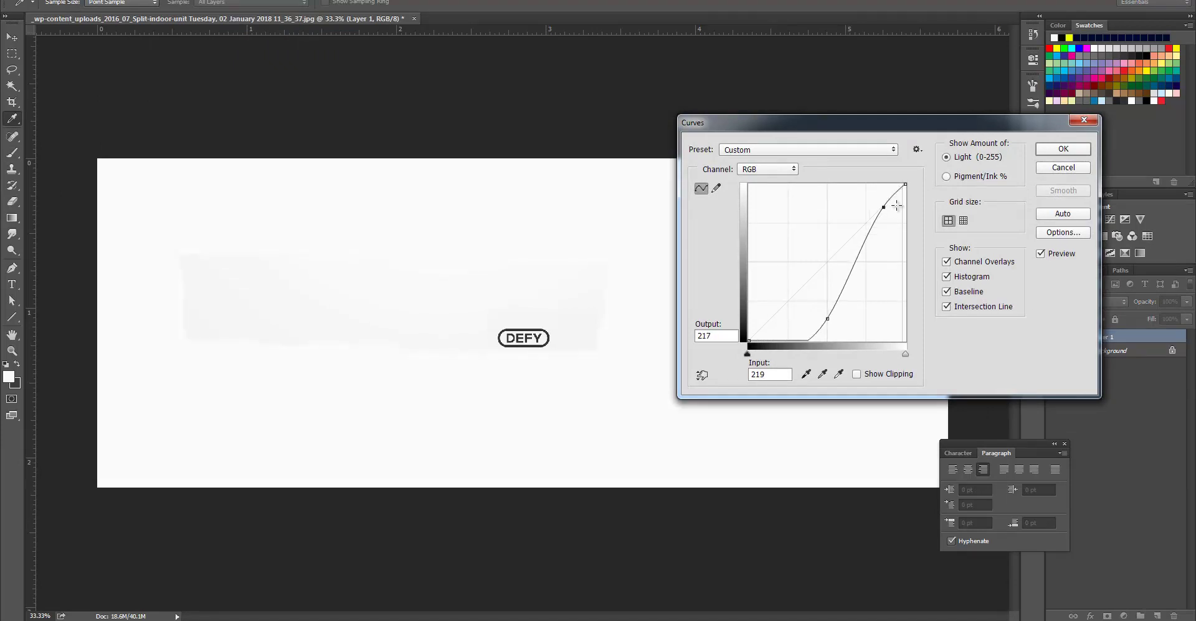
{"action": "left_click", "coordinate": [1063, 148]}
Paint white over the remaining grey area around the DEFY logo
{"action": "key", "text": "b"}
{"action": "scroll", "coordinate": [573, 250], "scroll_direction": "up", "scroll_amount": 2, "text": "alt"}
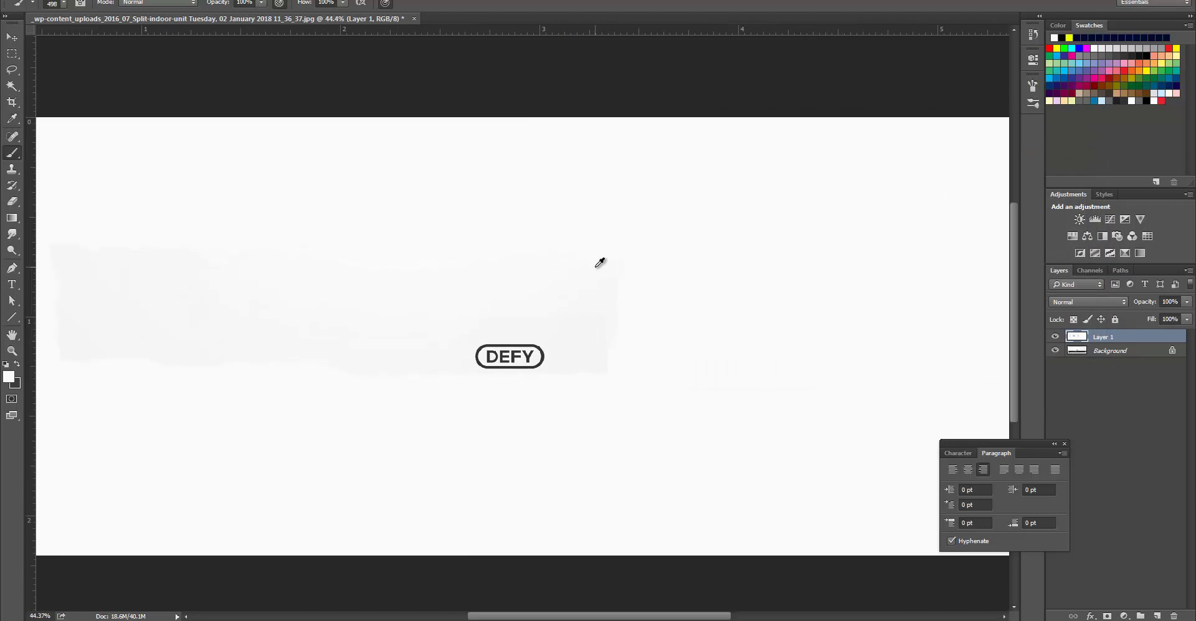
{"action": "mouse_move", "coordinate": [629, 236]}
{"action": "left_mouse_down"}
{"action": "mouse_move", "coordinate": [642, 366]}
{"action": "mouse_move", "coordinate": [657, 245]}
{"action": "mouse_move", "coordinate": [312, 252]}
{"action": "mouse_move", "coordinate": [523, 259]}
{"action": "mouse_move", "coordinate": [297, 241]}
{"action": "mouse_move", "coordinate": [102, 260]}
{"action": "mouse_move", "coordinate": [278, 304]}
{"action": "mouse_move", "coordinate": [414, 404]}
{"action": "left_mouse_up"}
{"action": "scroll", "coordinate": [479, 411], "scroll_direction": "up", "scroll_amount": 3, "text": "alt"}
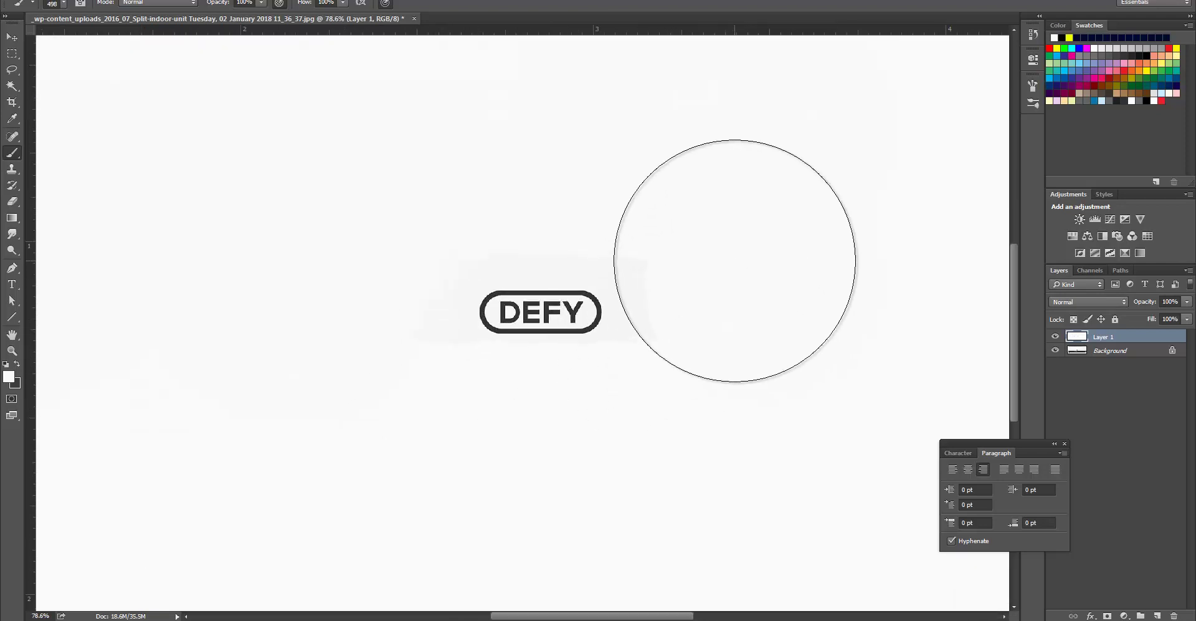
{"action": "left_click", "coordinate": [11, 37]}
{"action": "left_click", "coordinate": [82, 0]}
{"action": "mouse_move", "coordinate": [102, 21]}
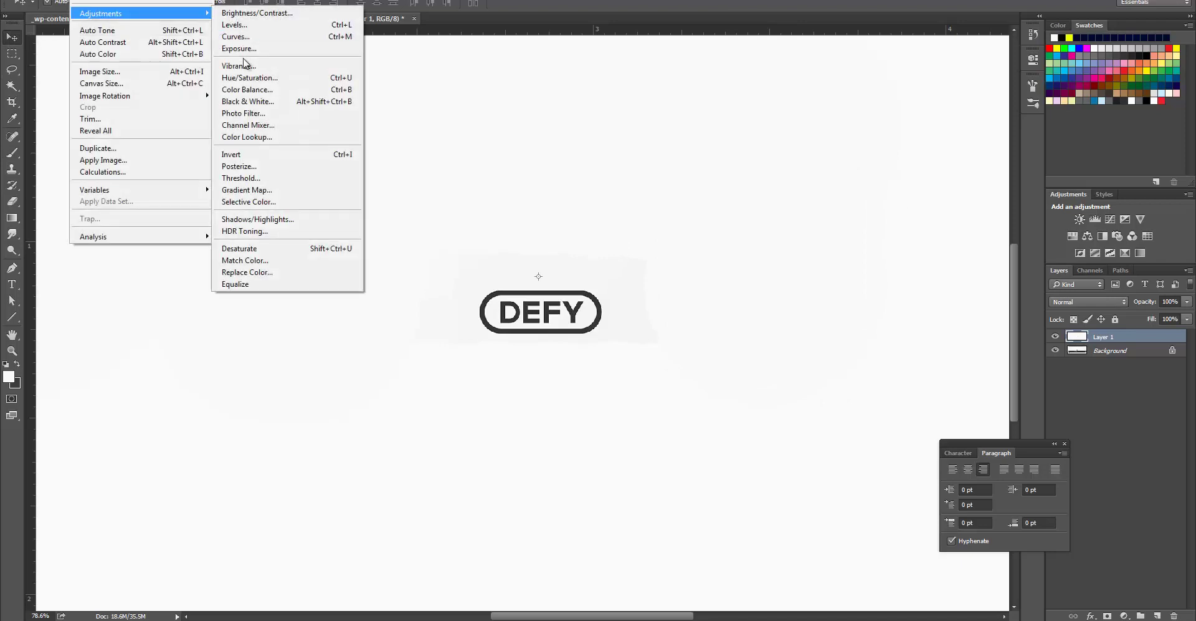
{"action": "left_click", "coordinate": [268, 36]}
{"action": "left_click_drag", "start_coordinate": [867, 224], "coordinate": [870, 247]}
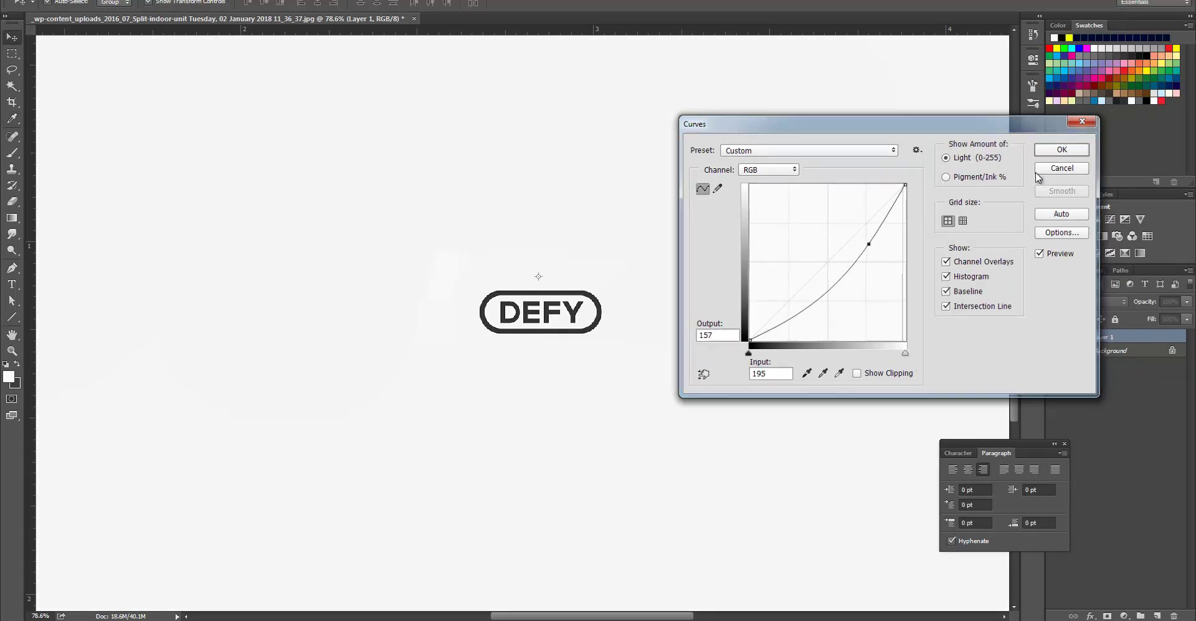
{"action": "key", "text": "Return"}
Check Layer 1 with the background hidden, then duplicate the Background layer and merge Layer 1 into the copy
{"action": "left_click", "coordinate": [1056, 351]}
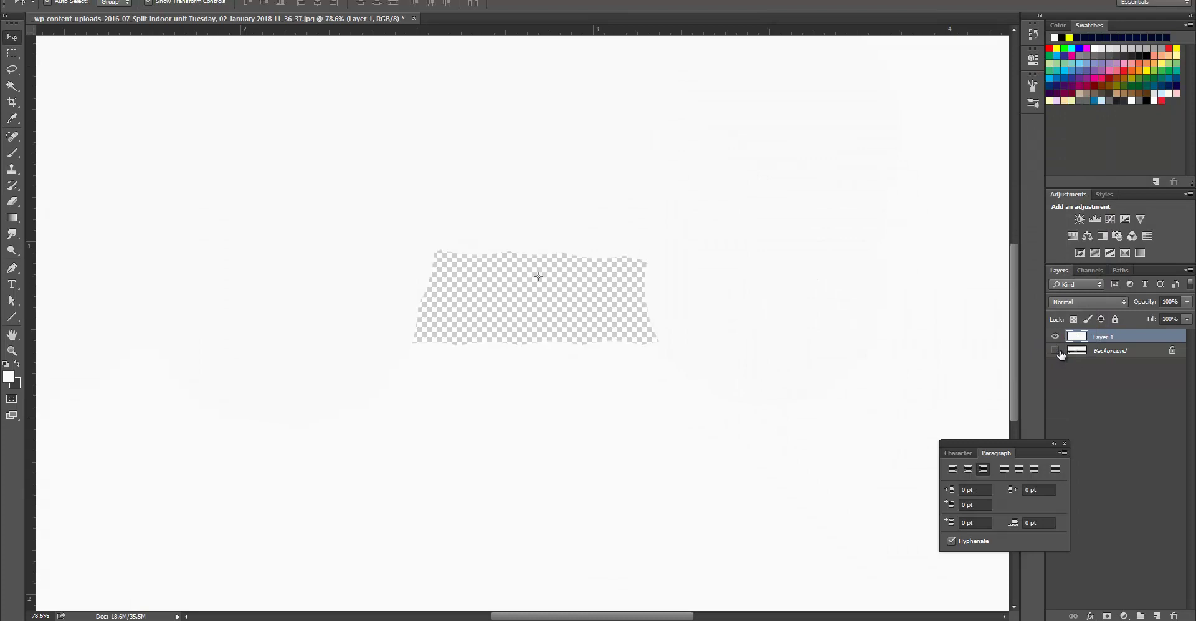
{"action": "left_click", "coordinate": [1056, 351]}
{"action": "left_click", "coordinate": [1099, 351]}
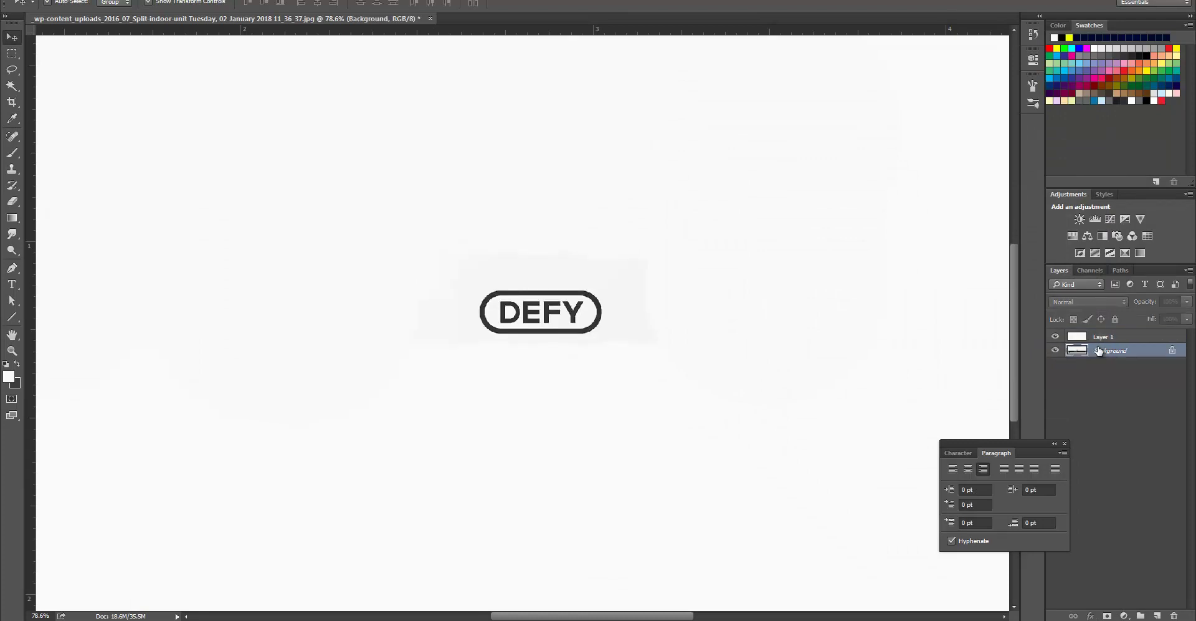
{"action": "key", "text": "ctrl+j"}
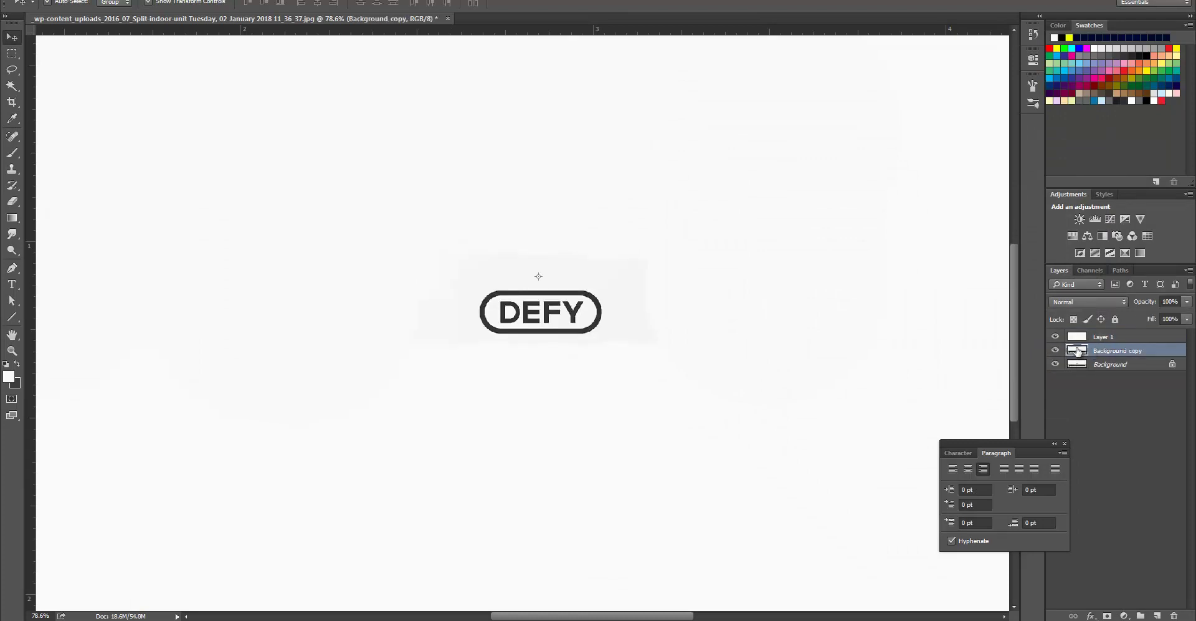
{"action": "left_click", "coordinate": [1082, 340]}
{"action": "key", "text": "ctrl+e"}
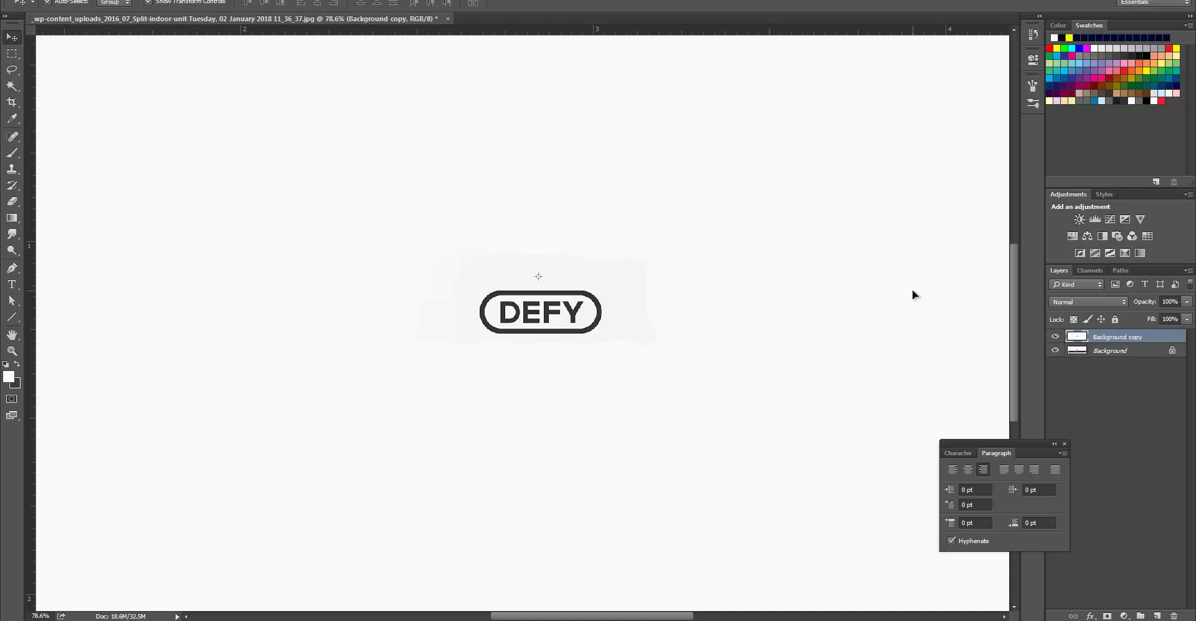
Increase the merged layer's contrast with Curves by raising the highlights and lowering a shadow point to input 56, output 28
{"action": "left_click", "coordinate": [79, 0]}
{"action": "mouse_move", "coordinate": [91, 14]}
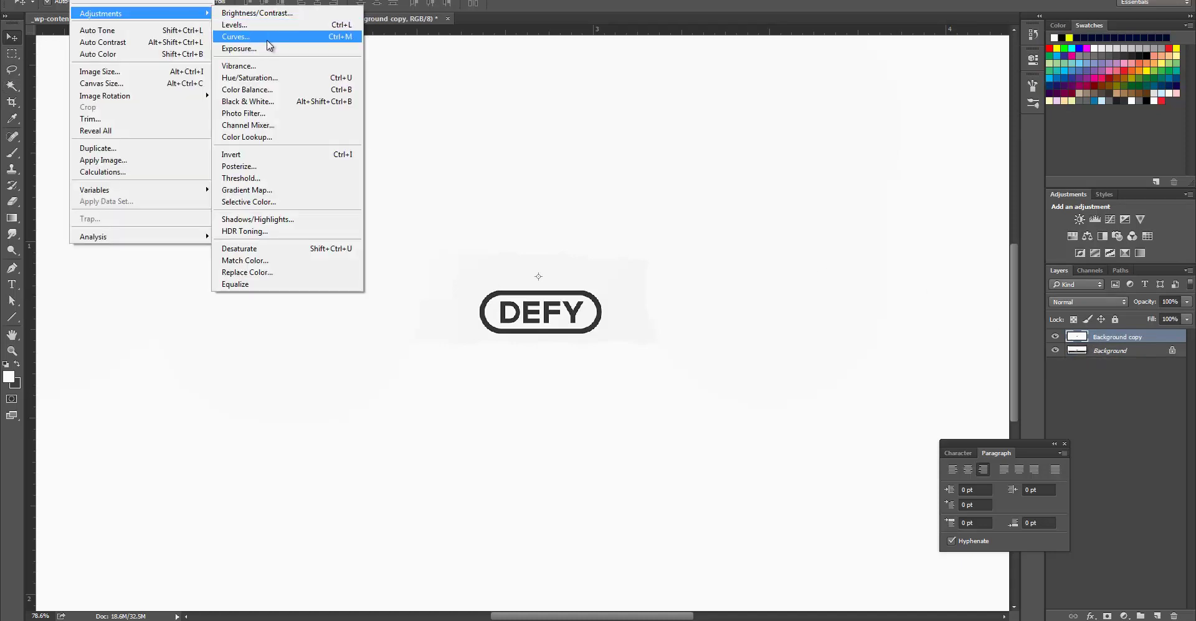
{"action": "left_click", "coordinate": [268, 41]}
{"action": "left_click_drag", "start_coordinate": [838, 254], "coordinate": [848, 214]}
{"action": "left_click_drag", "start_coordinate": [787, 285], "coordinate": [787, 322]}
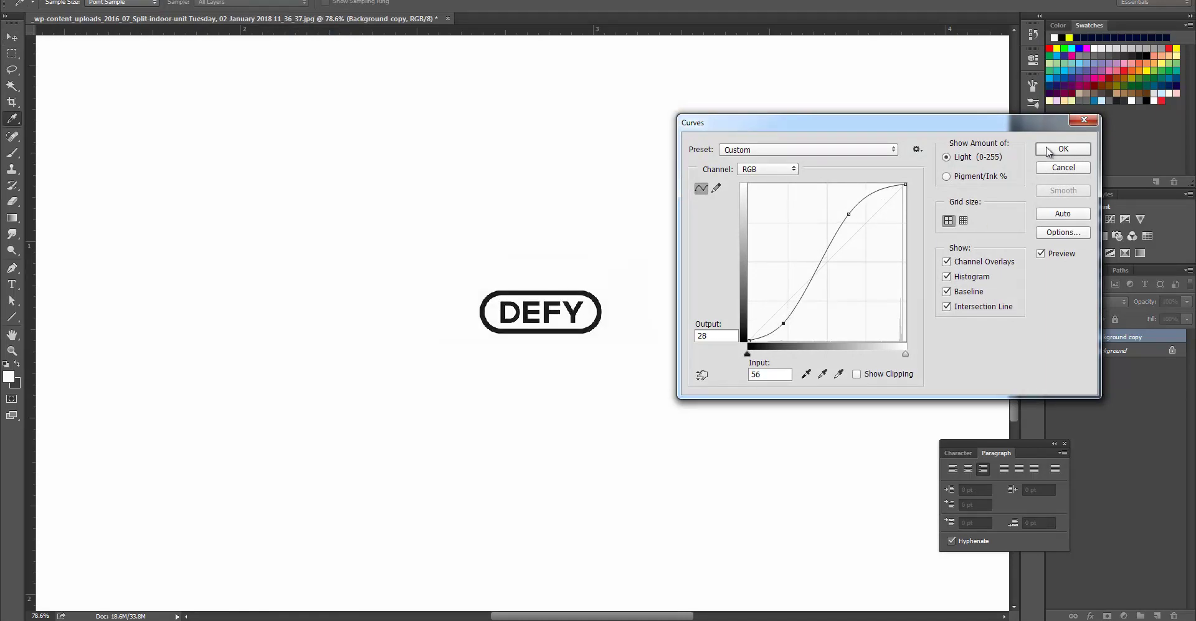
{"action": "left_click", "coordinate": [1047, 149]}
{"action": "scroll", "coordinate": [471, 357], "scroll_direction": "down", "scroll_amount": 3, "text": "alt"}
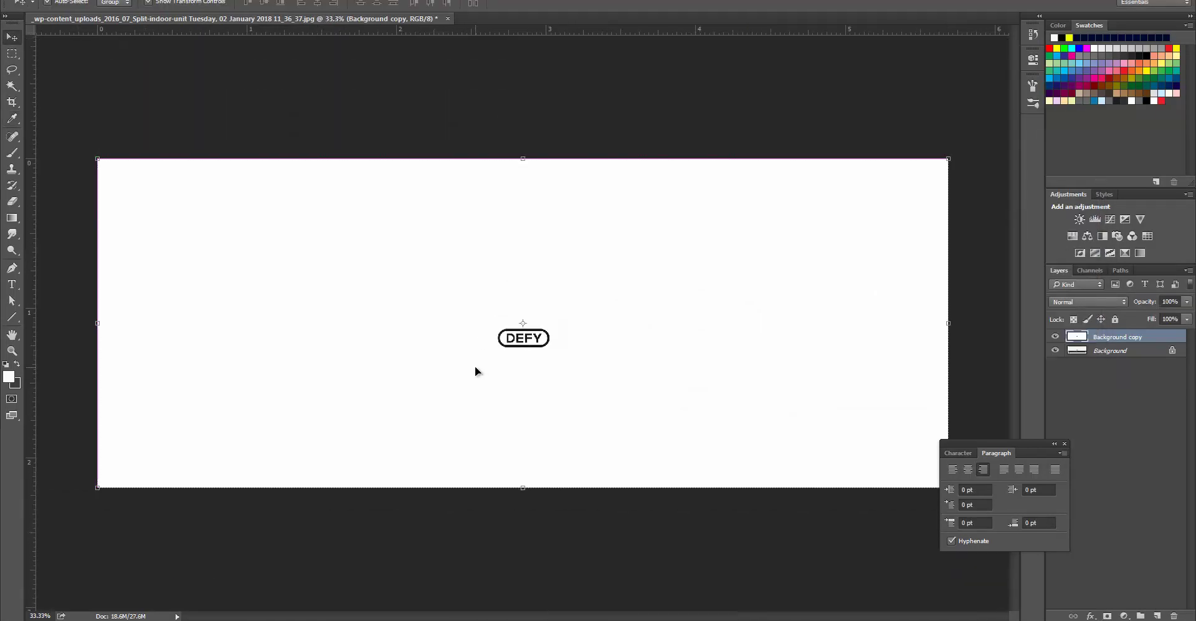
Save the logo image as a JPEG named Defy logo with maximum quality 12
{"action": "key", "text": "ctrl+shift+s"}
{"action": "type", "text": "Def"}
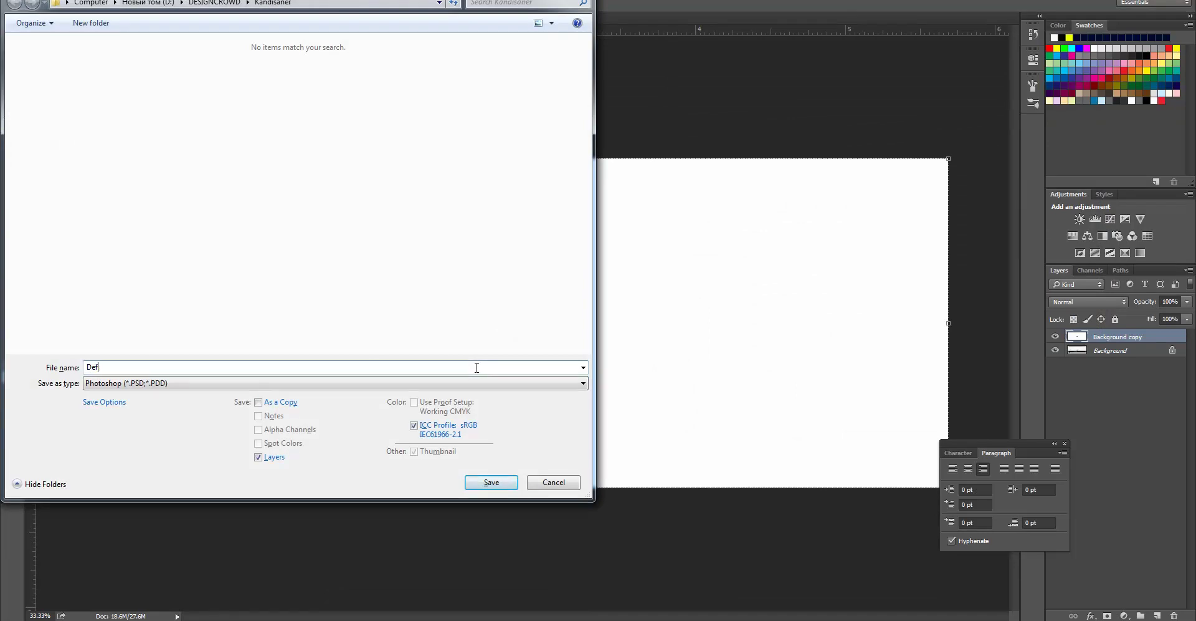
{"action": "type", "text": "y logo"}
{"action": "key", "text": "Tab"}
{"action": "key", "text": "j"}
{"action": "key", "text": "Return"}
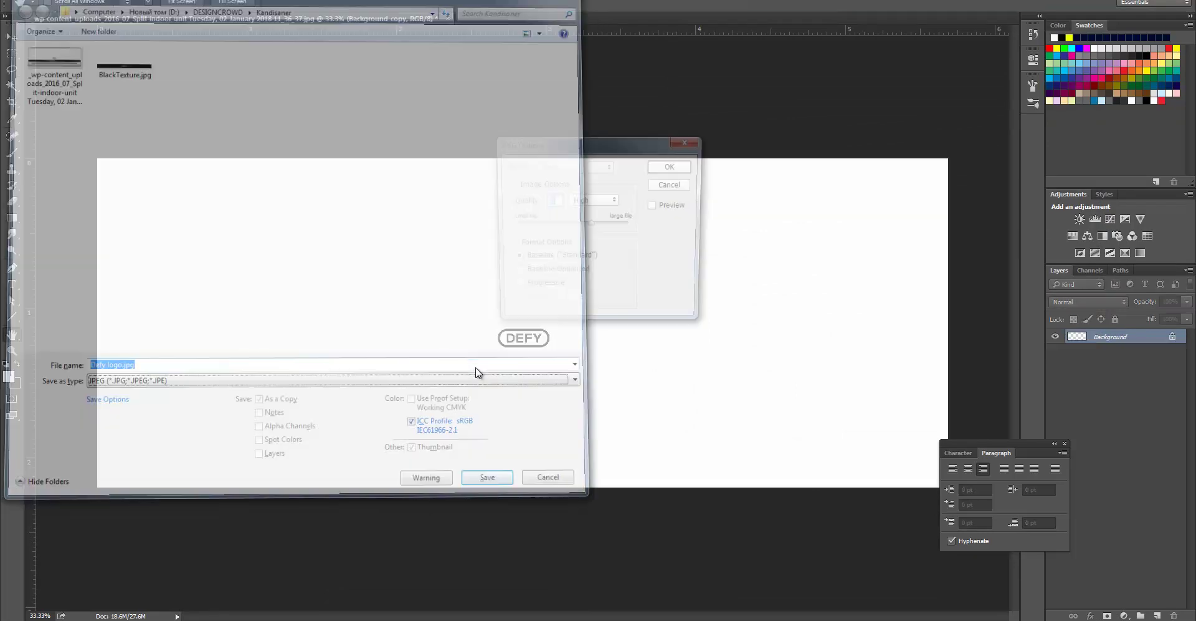
{"action": "key", "text": "Up"}
{"action": "key", "text": "Up"}
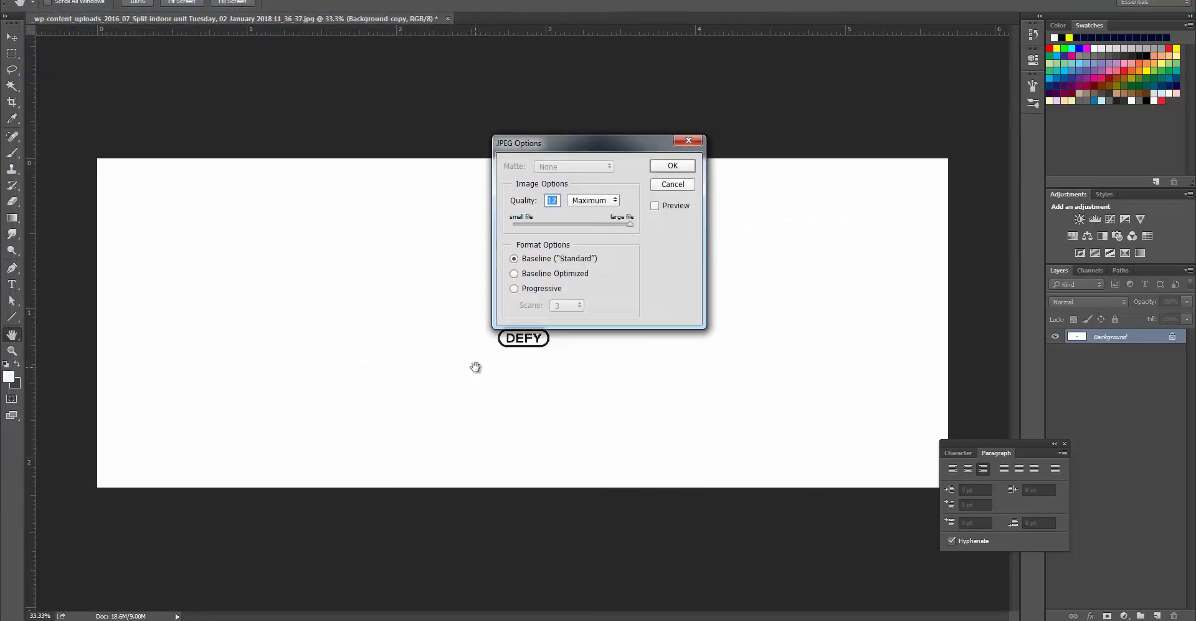
{"action": "key", "text": "Return"}
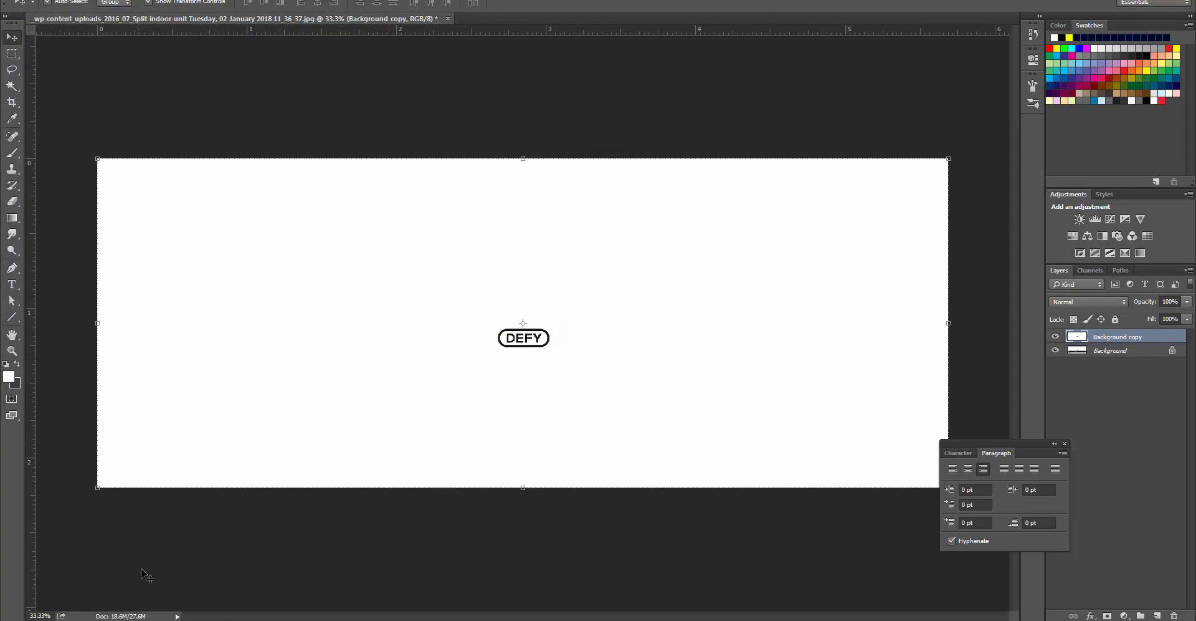
Check the saved BlackTexture.jpg and Defy logo.jpg files in the Kandisaner folder, then leave the folder window
{"action": "key", "text": "alt+Tab"}
{"action": "left_click", "coordinate": [751, 123]}
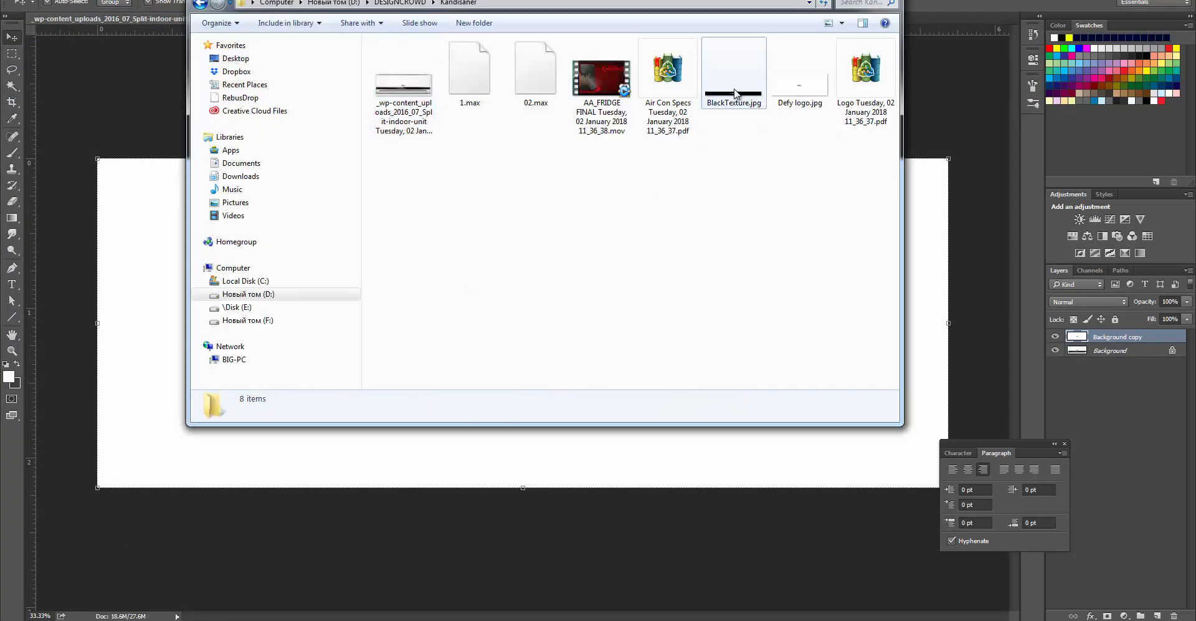
{"action": "left_click", "coordinate": [739, 99]}
{"action": "left_click", "coordinate": [803, 87]}
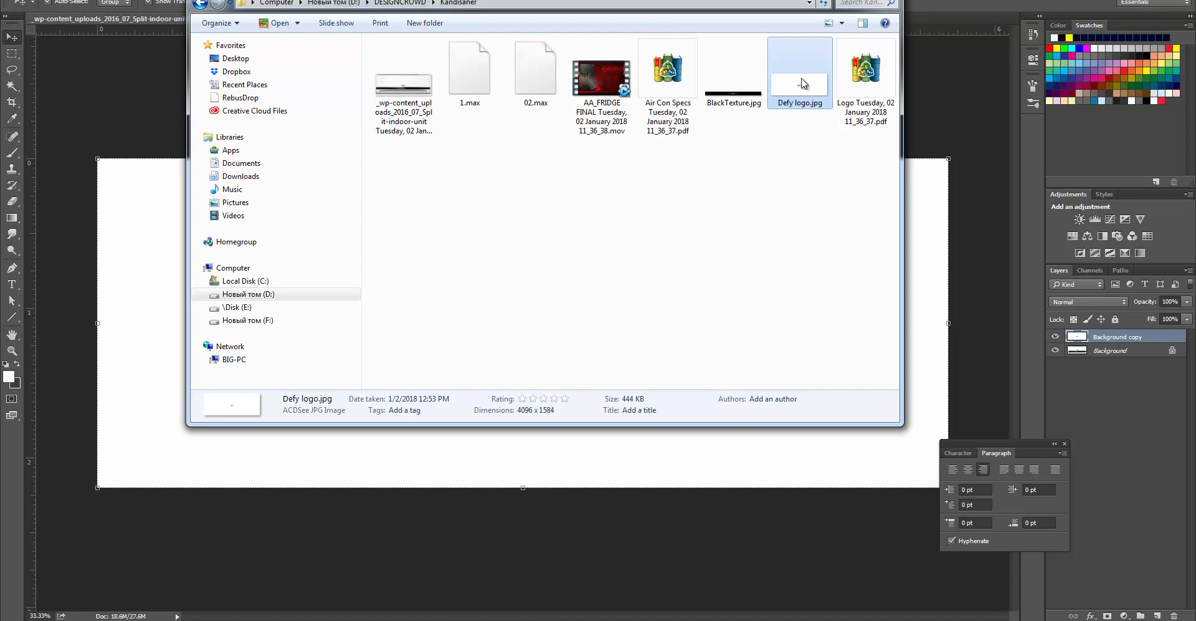
{"action": "left_click", "coordinate": [914, 10]}
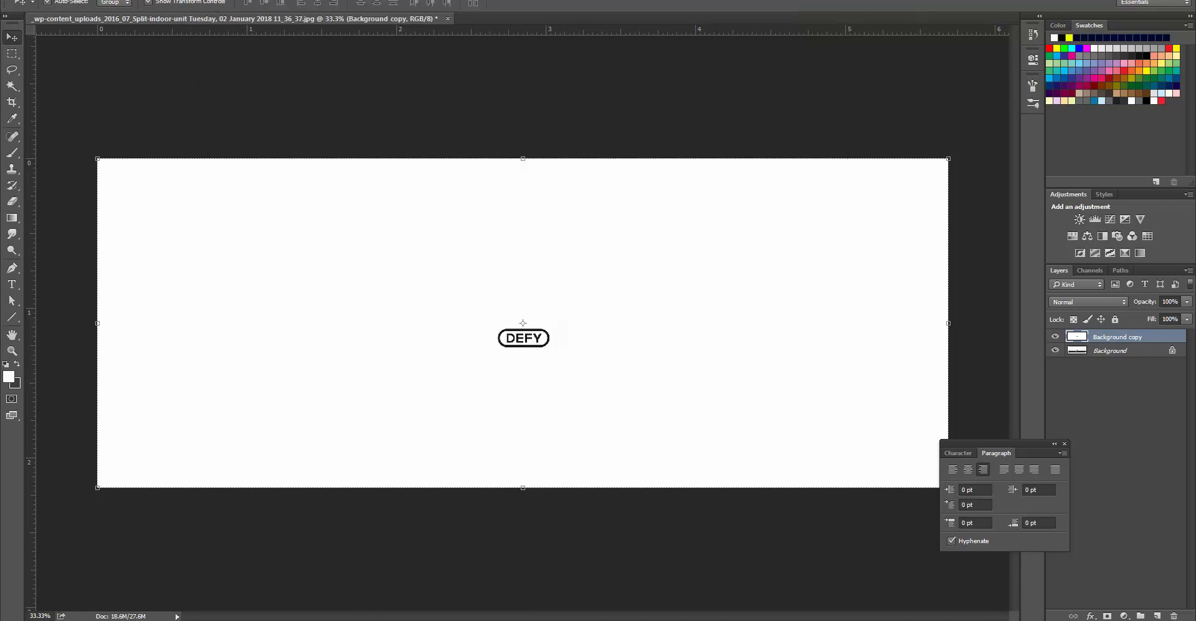
Switch to 3ds Max and show the air conditioner reference image in the maximised Left view with shaded display
{"action": "key", "text": "alt+Tab"}
{"action": "left_click", "coordinate": [841, 620]}
{"action": "middle_click_drag", "start_coordinate": [518, 293], "coordinate": [540, 448]}
{"action": "key", "text": "alt+w"}
{"action": "middle_click_drag", "start_coordinate": [364, 404], "coordinate": [245, 484]}
{"action": "scroll", "coordinate": [272, 456], "scroll_direction": "down", "scroll_amount": 6}
{"action": "key", "text": "alt+w"}
{"action": "middle_click_drag", "start_coordinate": [222, 345], "coordinate": [642, 357]}
{"action": "key", "text": "F3"}
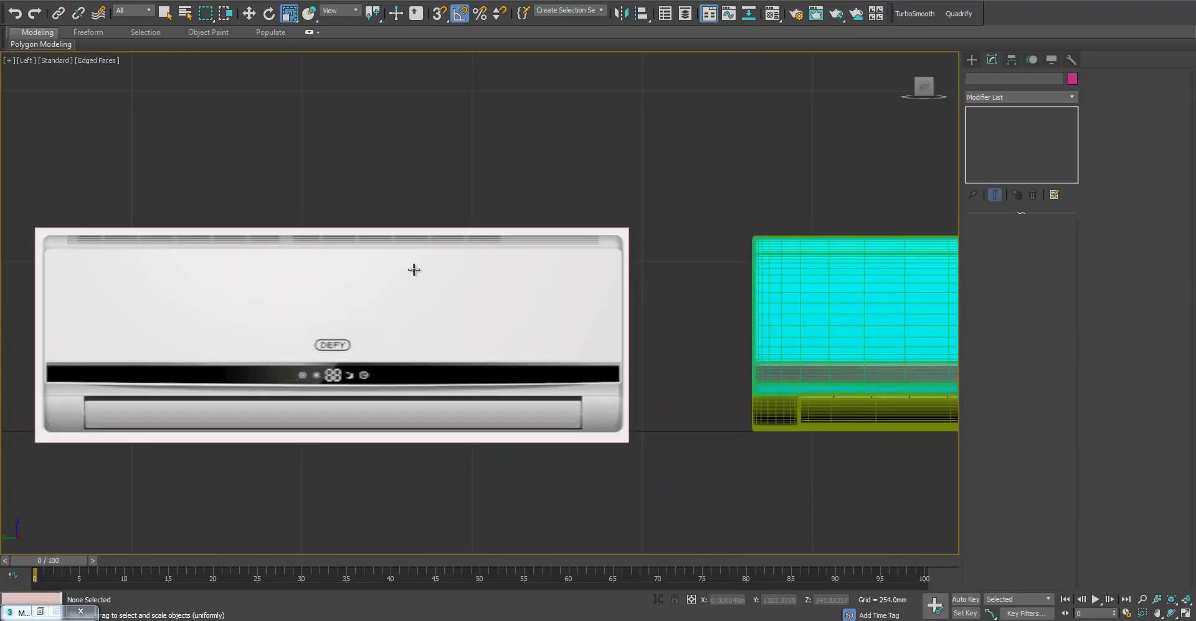
Draw a narrow upright box about 95 × 3.3 mm and 12 mm high over the first divider of the reference image's top grille
{"action": "middle_click_drag", "start_coordinate": [413, 270], "coordinate": [601, 275]}
{"action": "scroll", "coordinate": [315, 236], "scroll_direction": "up", "scroll_amount": 4}
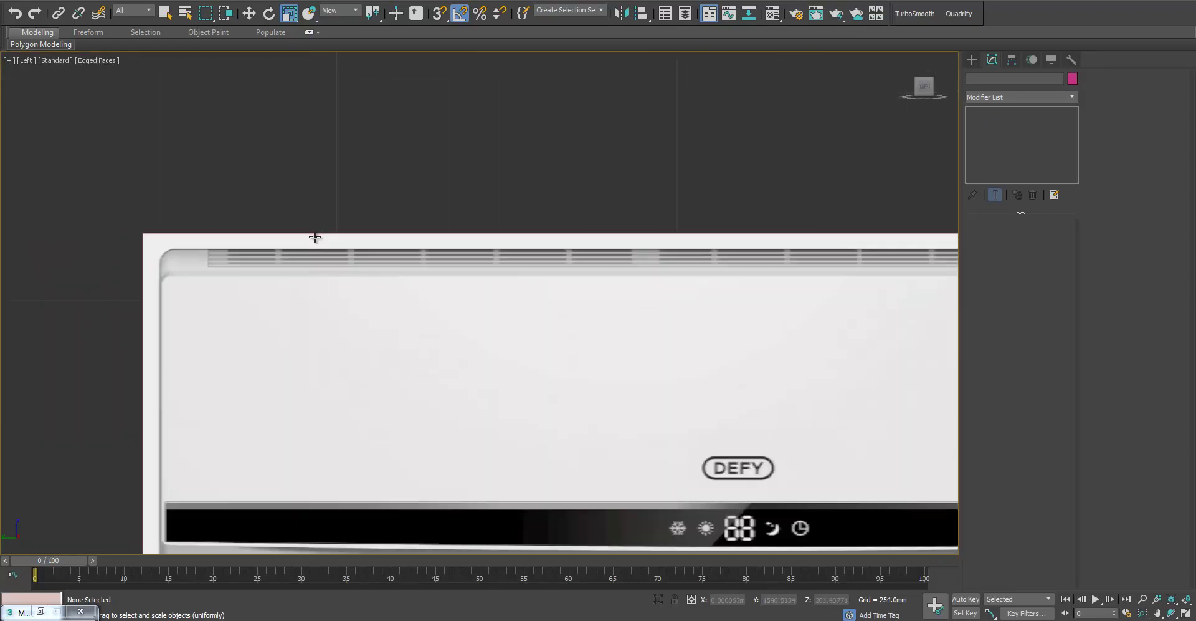
{"action": "left_click", "coordinate": [972, 58]}
{"action": "left_click", "coordinate": [991, 135]}
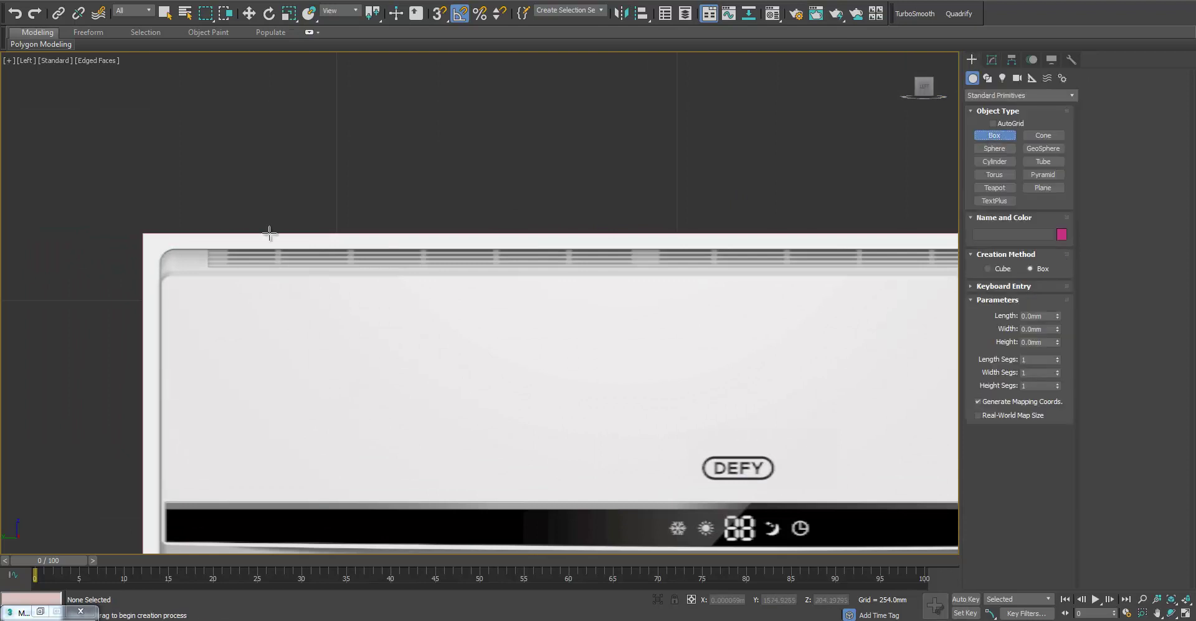
{"action": "left_click_drag", "start_coordinate": [276, 233], "coordinate": [281, 299]}
{"action": "right_click", "coordinate": [281, 299]}
{"action": "scroll", "coordinate": [281, 276], "scroll_direction": "up", "scroll_amount": 2}
{"action": "left_click_drag", "start_coordinate": [276, 167], "coordinate": [280, 350]}
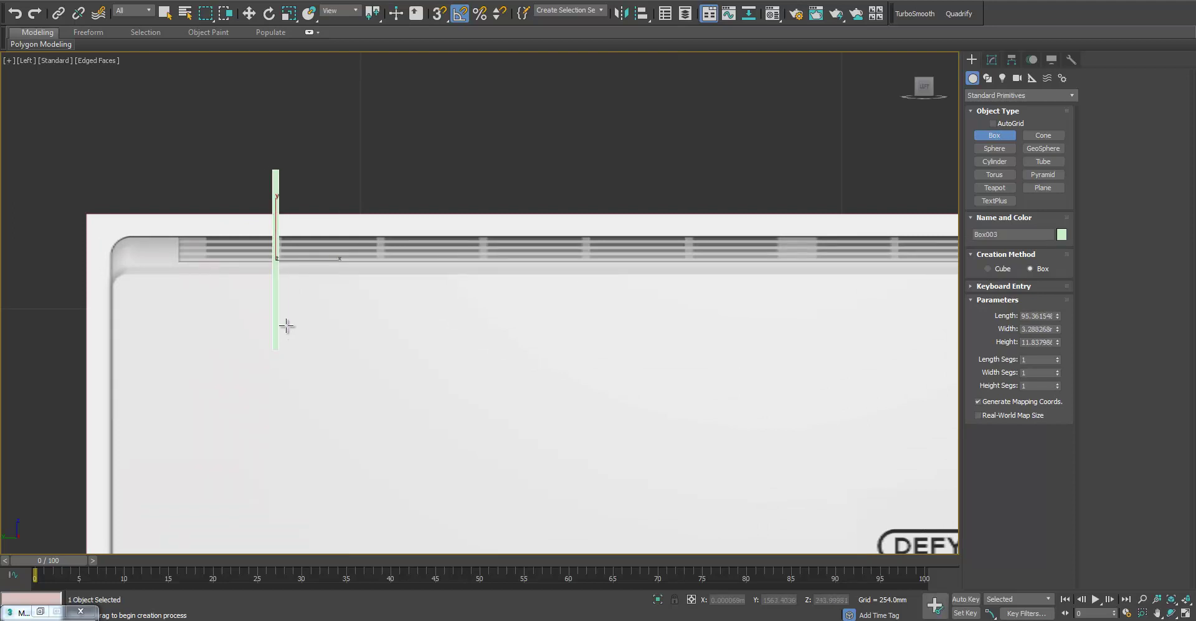
{"action": "left_click", "coordinate": [281, 268]}
{"action": "key", "text": "w"}
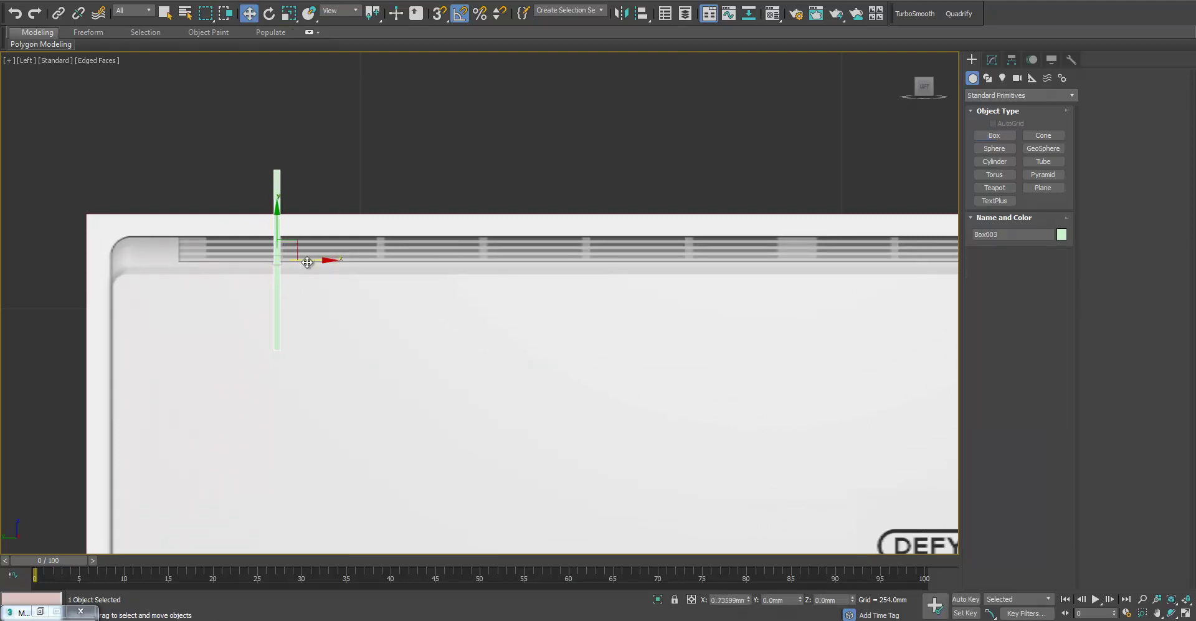
Copy the narrow box along the grille onto the next four dividers and the wide divider
{"action": "key", "text": "r"}
{"action": "left_click_drag", "start_coordinate": [324, 259], "coordinate": [421, 282]}
{"action": "key", "text": "w"}
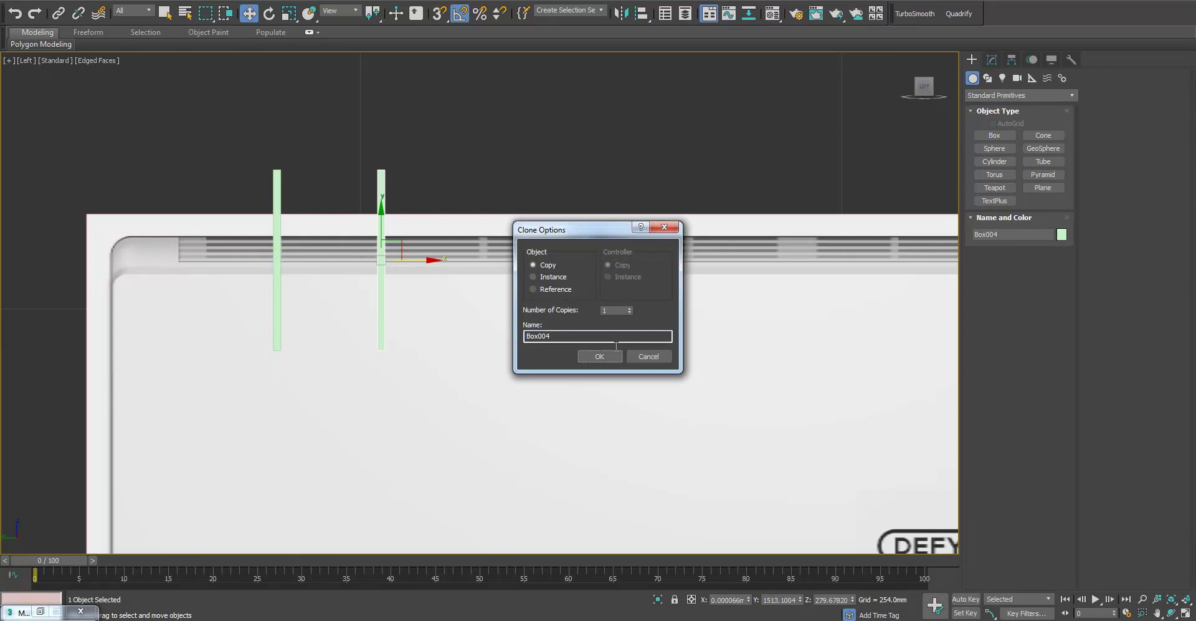
{"action": "left_click", "coordinate": [600, 356]}
{"action": "mouse_move", "coordinate": [419, 273]}
{"action": "left_mouse_down", "text": "shift"}
{"action": "mouse_move", "coordinate": [704, 278]}
{"action": "mouse_move", "coordinate": [730, 292]}
{"action": "mouse_move", "coordinate": [801, 270]}
{"action": "mouse_move", "coordinate": [903, 268]}
{"action": "mouse_move", "coordinate": [1029, 288]}
{"action": "left_mouse_up", "text": "shift"}
{"action": "left_click", "coordinate": [597, 350]}
{"action": "left_click", "coordinate": [598, 350]}
{"action": "key", "text": "Return"}
{"action": "key", "text": "Return"}
Scale the last copied box horizontally to about 486% to cover the wide grille divider
{"action": "key", "text": "r"}
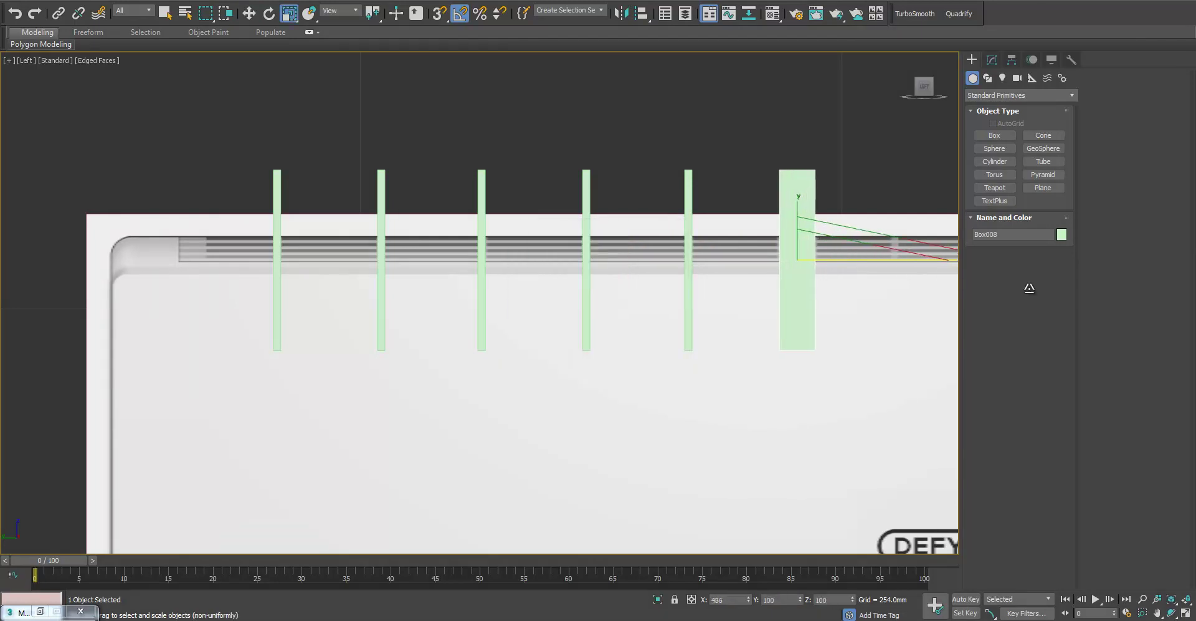
{"action": "middle_click_drag", "start_coordinate": [863, 303], "coordinate": [579, 292]}
{"action": "key", "text": "w"}
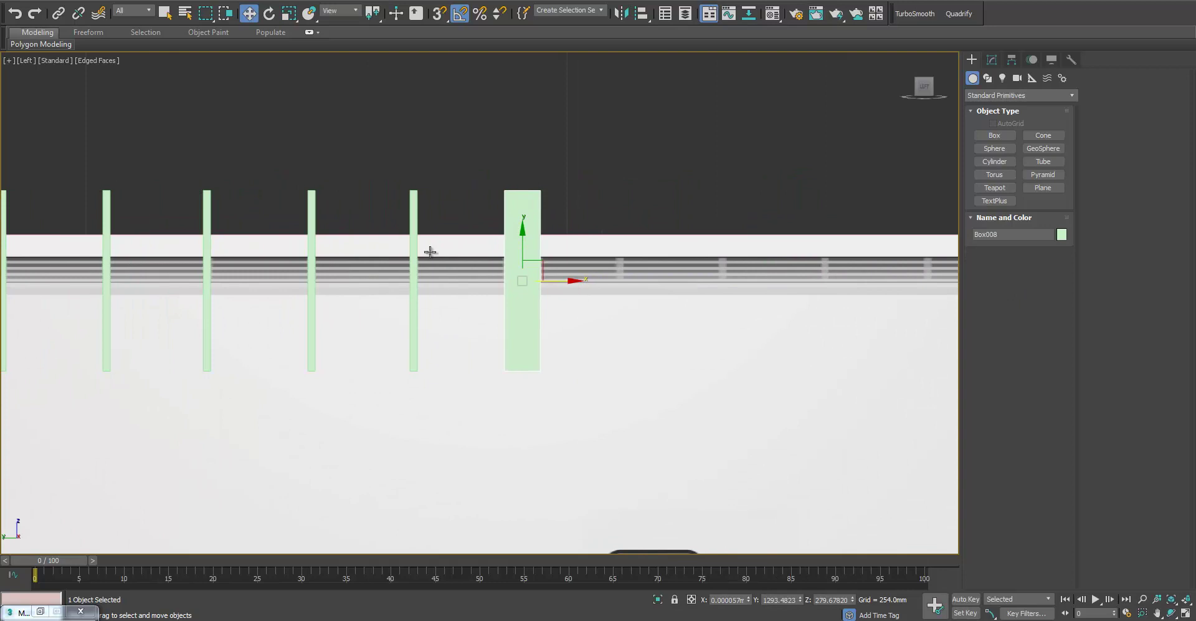
Copy the narrow box beside the wide one onto each of the six remaining grille dividers
{"action": "left_click", "coordinate": [411, 215]}
{"action": "mouse_move", "coordinate": [449, 279]}
{"action": "left_mouse_down", "text": "shift"}
{"action": "mouse_move", "coordinate": [657, 305]}
{"action": "mouse_move", "coordinate": [777, 288]}
{"action": "mouse_move", "coordinate": [761, 288]}
{"action": "mouse_move", "coordinate": [861, 298]}
{"action": "left_mouse_up", "text": "shift"}
{"action": "key", "text": "Return"}
{"action": "key", "text": "Return"}
{"action": "key", "text": "Return"}
{"action": "middle_click_drag", "start_coordinate": [884, 310], "coordinate": [421, 324]}
{"action": "mouse_move", "coordinate": [425, 302]}
{"action": "left_mouse_down", "text": "shift"}
{"action": "mouse_move", "coordinate": [734, 293]}
{"action": "mouse_move", "coordinate": [716, 290]}
{"action": "left_mouse_up", "text": "shift"}
{"action": "key", "text": "Return"}
{"action": "key", "text": "Return"}
{"action": "key", "text": "Return"}
{"action": "middle_click_drag", "start_coordinate": [775, 307], "coordinate": [508, 317]}
{"action": "mouse_move", "coordinate": [469, 293]}
{"action": "left_mouse_down"}
{"action": "mouse_move", "coordinate": [538, 293]}
{"action": "mouse_move", "coordinate": [471, 292]}
{"action": "left_mouse_up"}
Convert the last divider box to an editable poly and move its outer vertices to extend it past the grille's end
{"action": "right_click", "coordinate": [479, 275]}
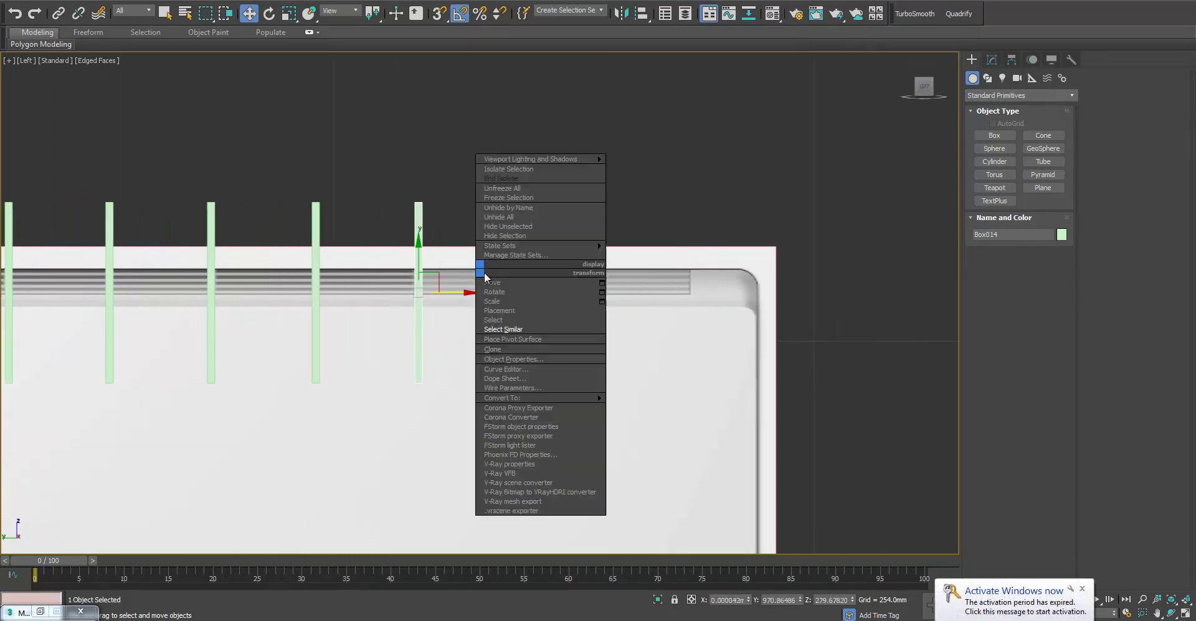
{"action": "mouse_move", "coordinate": [614, 404]}
{"action": "left_click", "coordinate": [648, 411]}
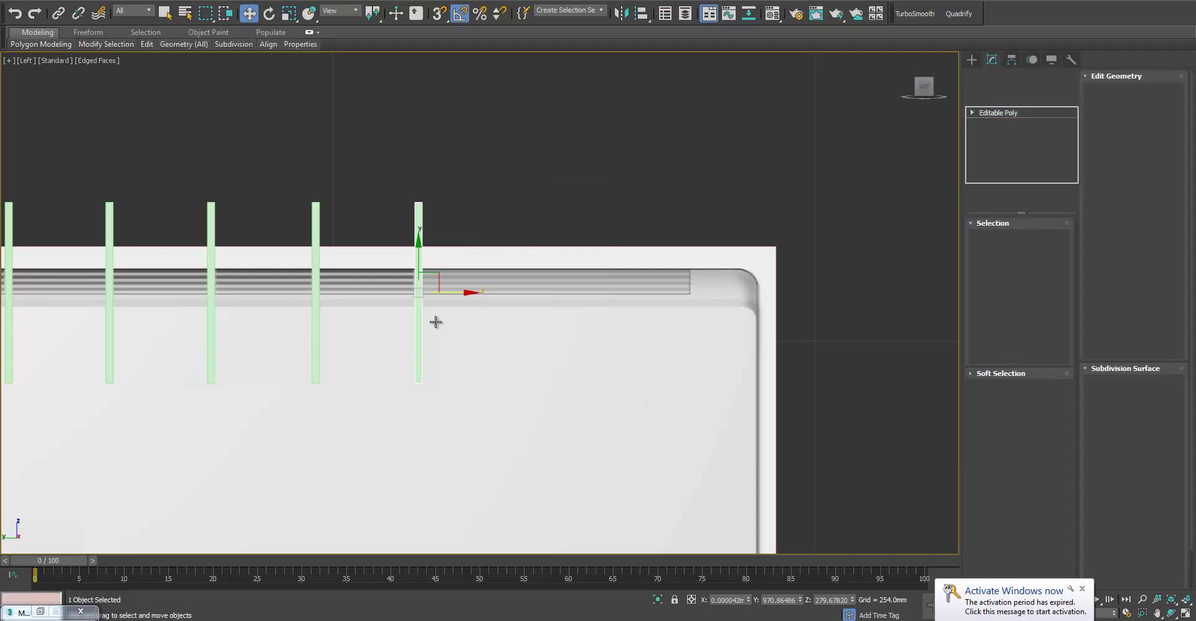
{"action": "key", "text": "1"}
{"action": "left_click_drag", "start_coordinate": [531, 168], "coordinate": [417, 383]}
{"action": "left_click_drag", "start_coordinate": [451, 291], "coordinate": [760, 291]}
{"action": "scroll", "coordinate": [464, 277], "scroll_direction": "down", "scroll_amount": 3}
{"action": "middle_click_drag", "start_coordinate": [336, 312], "coordinate": [503, 311]}
{"action": "middle_click_drag", "start_coordinate": [394, 304], "coordinate": [466, 298]}
Attach all the other divider boxes to the extended end box
{"action": "left_click", "coordinate": [1104, 169]}
{"action": "left_click", "coordinate": [627, 236]}
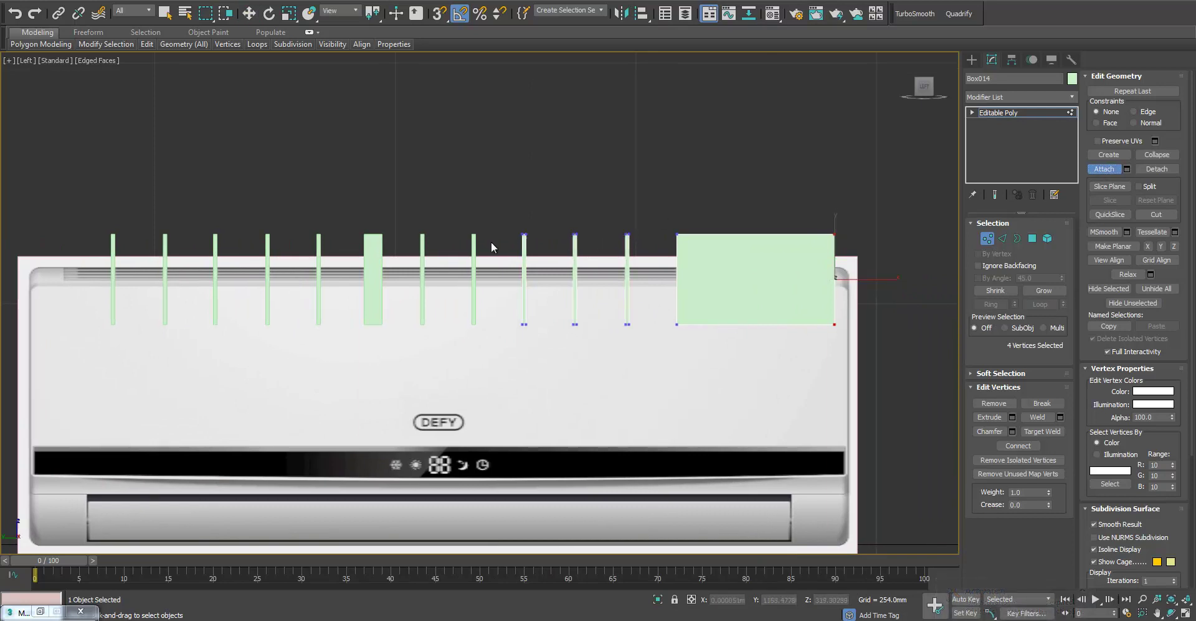
{"action": "left_click", "coordinate": [421, 240]}
{"action": "left_click", "coordinate": [372, 246]}
{"action": "left_click", "coordinate": [320, 243]}
{"action": "scroll", "coordinate": [296, 247], "scroll_direction": "up", "scroll_amount": 4}
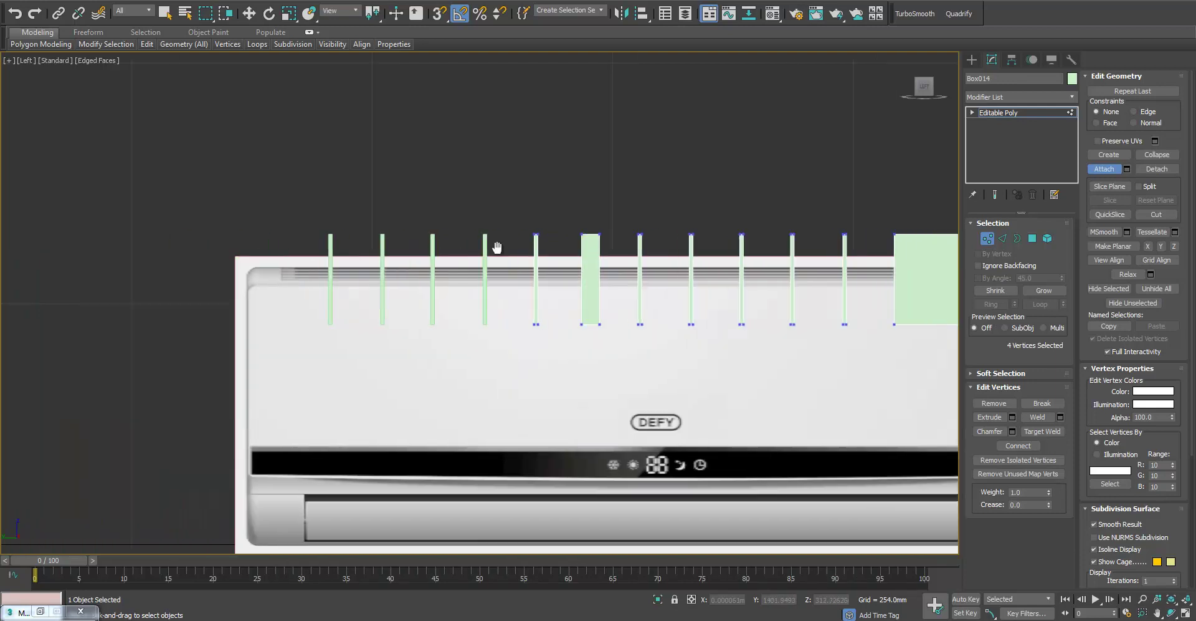
{"action": "left_click", "coordinate": [537, 247]}
{"action": "left_click", "coordinate": [432, 244]}
{"action": "left_click", "coordinate": [336, 245]}
{"action": "left_click", "coordinate": [229, 251]}
{"action": "middle_click_drag", "start_coordinate": [149, 306], "coordinate": [328, 259]}
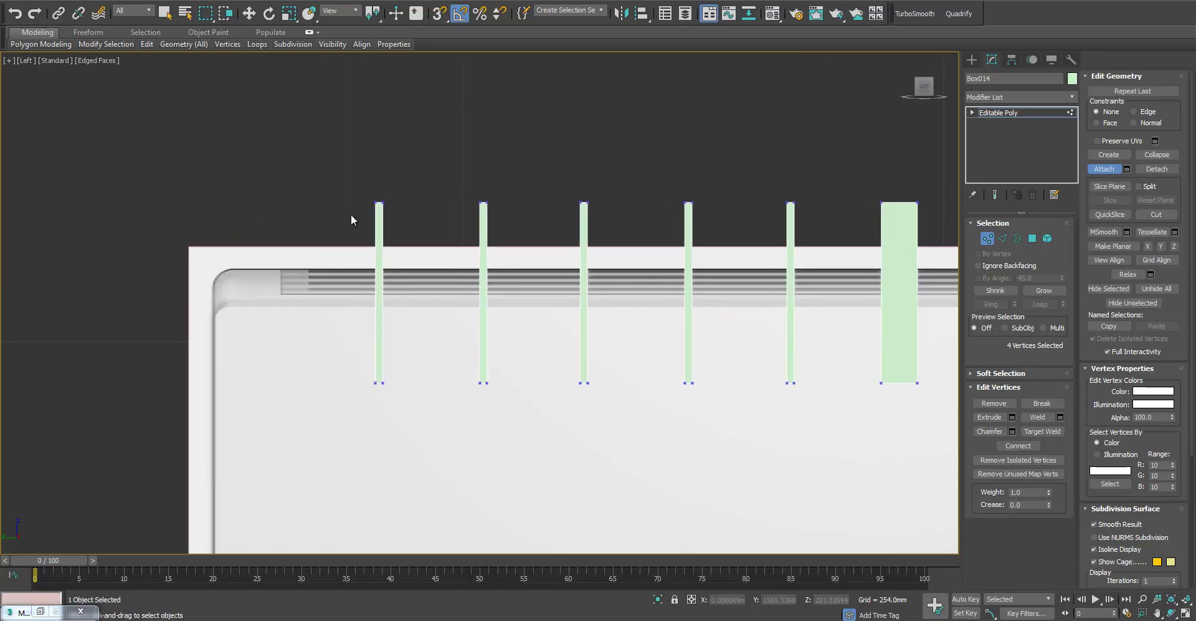
Clone the first narrow divider as an element onto the start of the grille
{"action": "left_click", "coordinate": [1048, 238]}
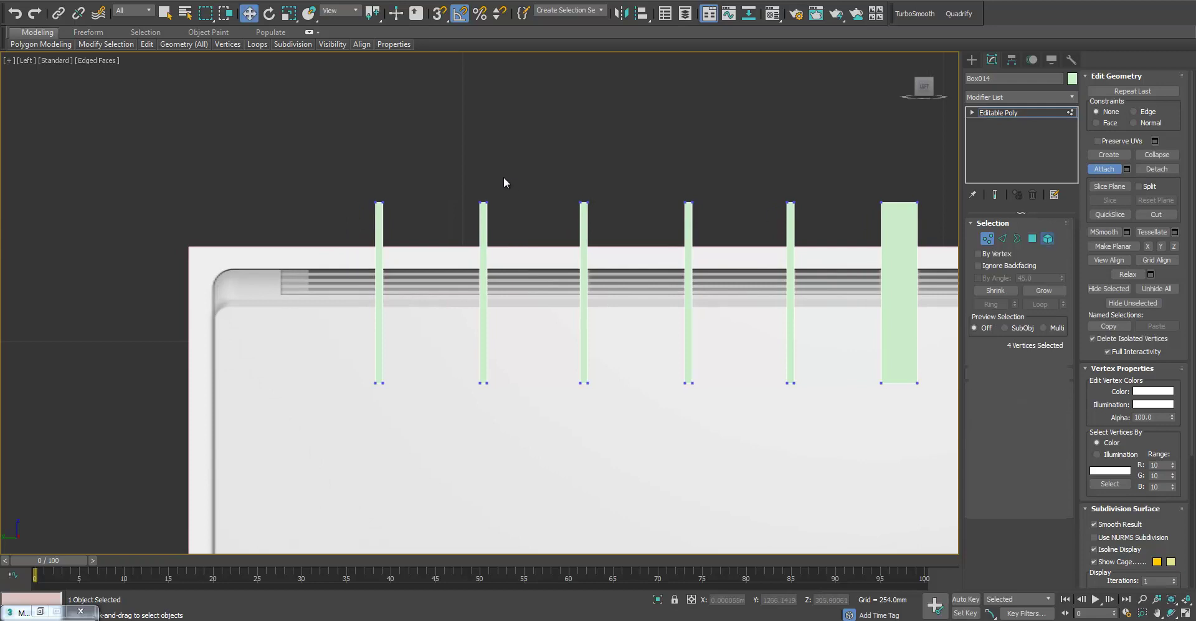
{"action": "left_click", "coordinate": [379, 227]}
{"action": "left_click_drag", "start_coordinate": [411, 289], "coordinate": [341, 303], "text": "shift"}
{"action": "key", "text": "BackSpace"}
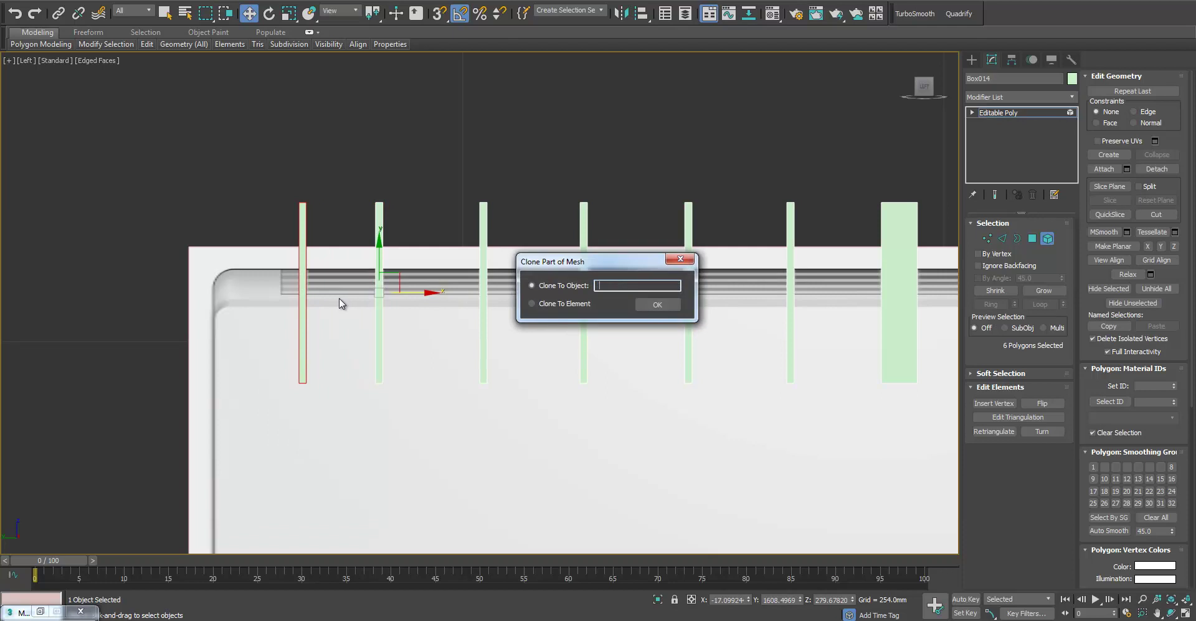
{"action": "left_click", "coordinate": [578, 308]}
{"action": "left_click", "coordinate": [648, 304]}
Move the cloned divider's outer vertices outward to widen it past the start of the grille
{"action": "key", "text": "1"}
{"action": "left_click_drag", "start_coordinate": [259, 152], "coordinate": [301, 399]}
{"action": "left_click_drag", "start_coordinate": [334, 294], "coordinate": [297, 295]}
{"action": "left_click", "coordinate": [994, 239]}
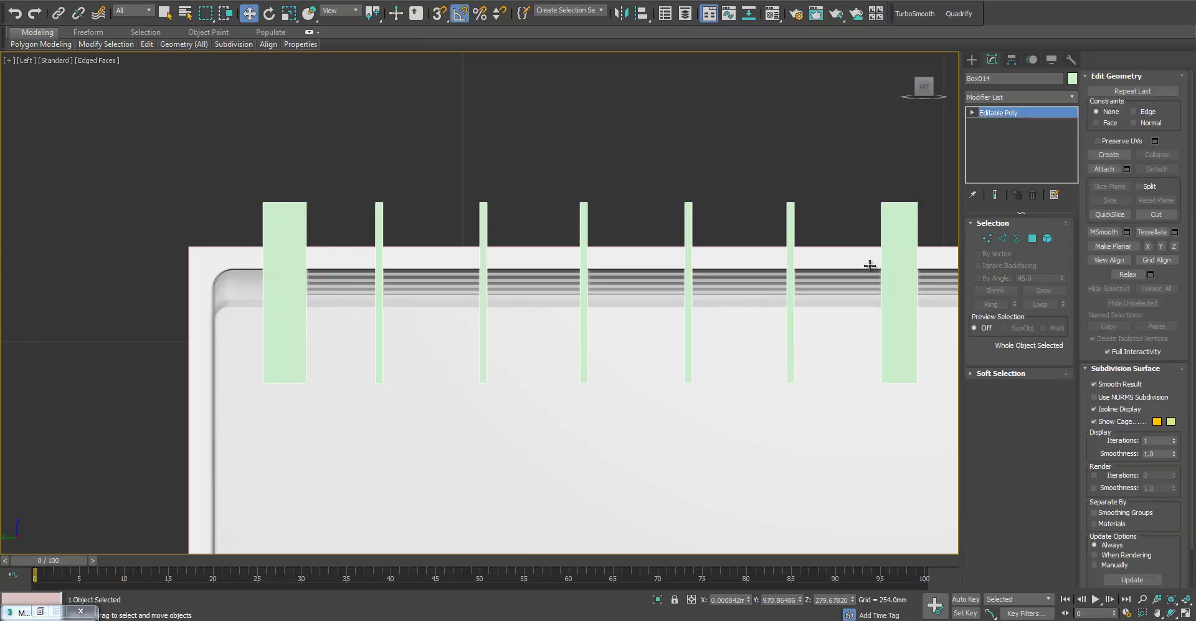
Draw a long thin horizontal box above the dividers, spanning the width of the reference image
{"action": "middle_click_drag", "start_coordinate": [699, 257], "coordinate": [490, 248]}
{"action": "scroll", "coordinate": [277, 276], "scroll_direction": "up", "scroll_amount": 5}
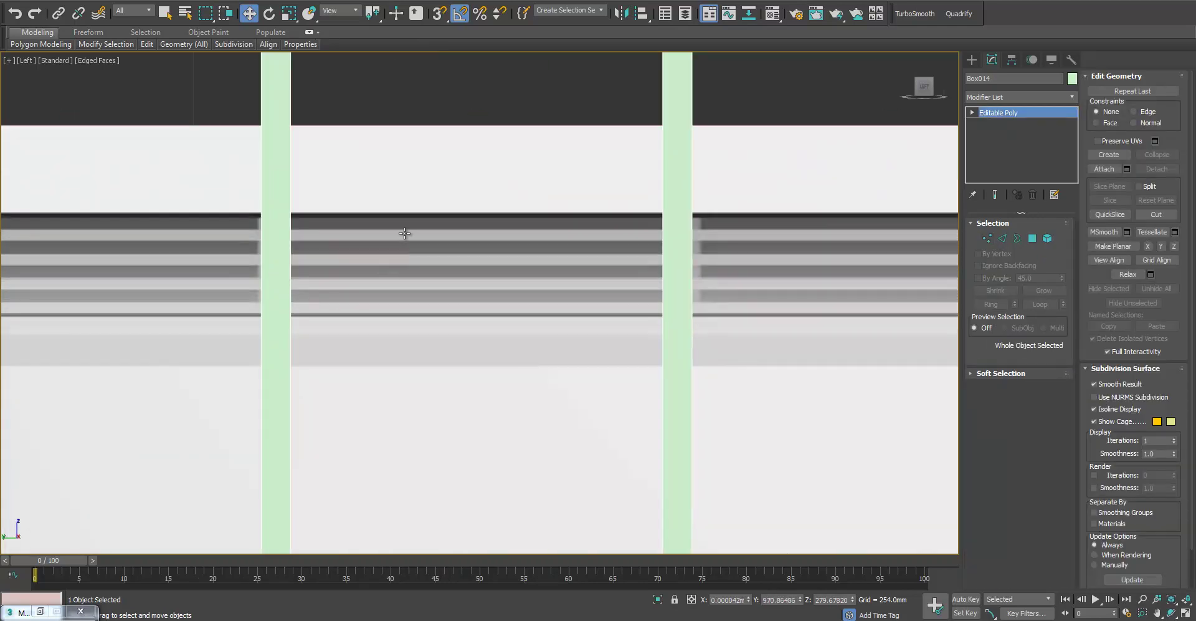
{"action": "scroll", "coordinate": [422, 268], "scroll_direction": "down", "scroll_amount": 5}
{"action": "scroll", "coordinate": [620, 253], "scroll_direction": "down", "scroll_amount": 2}
{"action": "middle_click_drag", "start_coordinate": [456, 256], "coordinate": [310, 262]}
{"action": "left_click", "coordinate": [862, 129]}
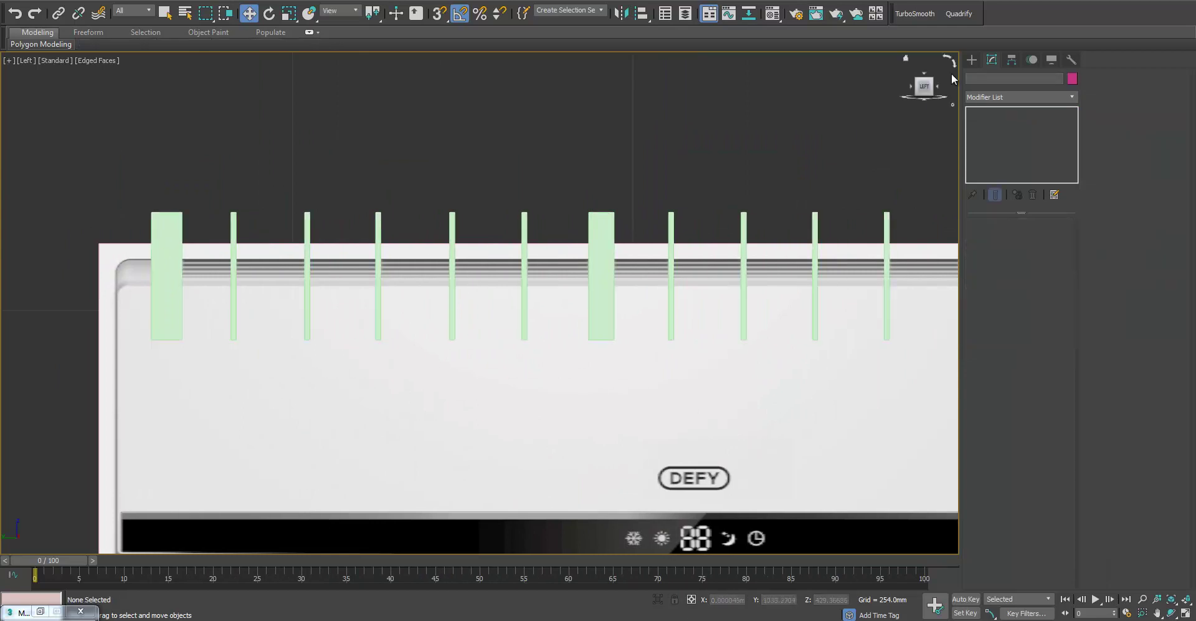
{"action": "left_click", "coordinate": [971, 59]}
{"action": "left_click", "coordinate": [982, 135]}
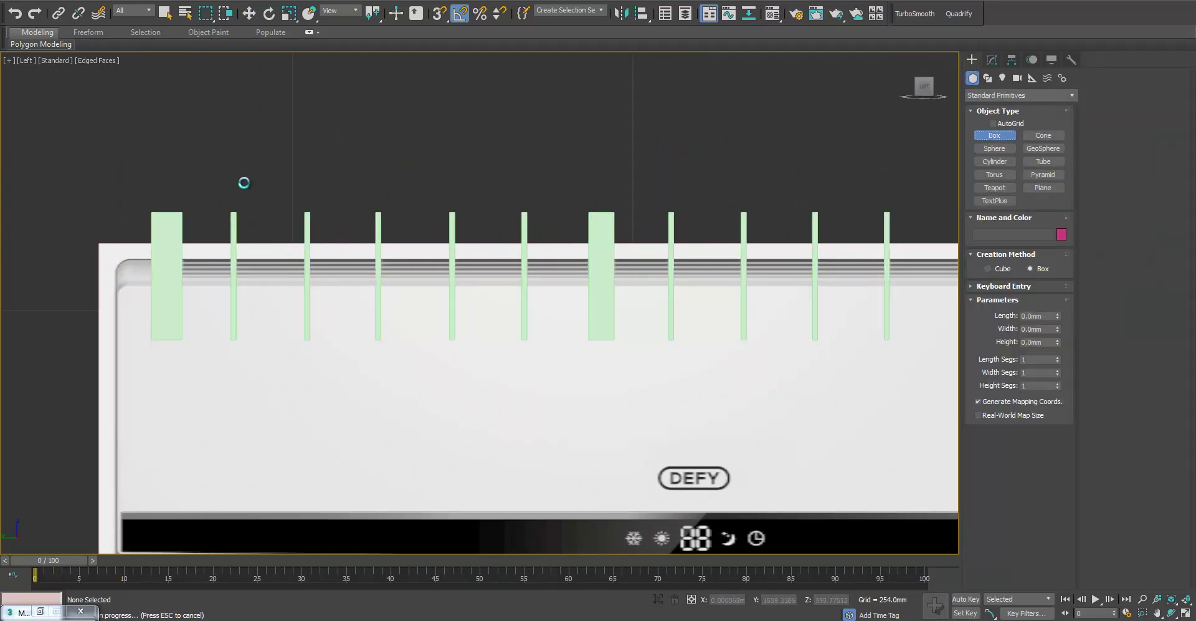
{"action": "scroll", "coordinate": [148, 144], "scroll_direction": "down", "scroll_amount": 2}
{"action": "left_click_drag", "start_coordinate": [124, 121], "coordinate": [952, 120]}
{"action": "scroll", "coordinate": [531, 121], "scroll_direction": "up", "scroll_amount": 5}
{"action": "scroll", "coordinate": [555, 186], "scroll_direction": "down", "scroll_amount": 3}
{"action": "key", "text": "w"}
Copy the thin horizontal box downward at equal spacing with 16 copies to form a stack of slats
{"action": "scroll", "coordinate": [556, 178], "scroll_direction": "up", "scroll_amount": 4}
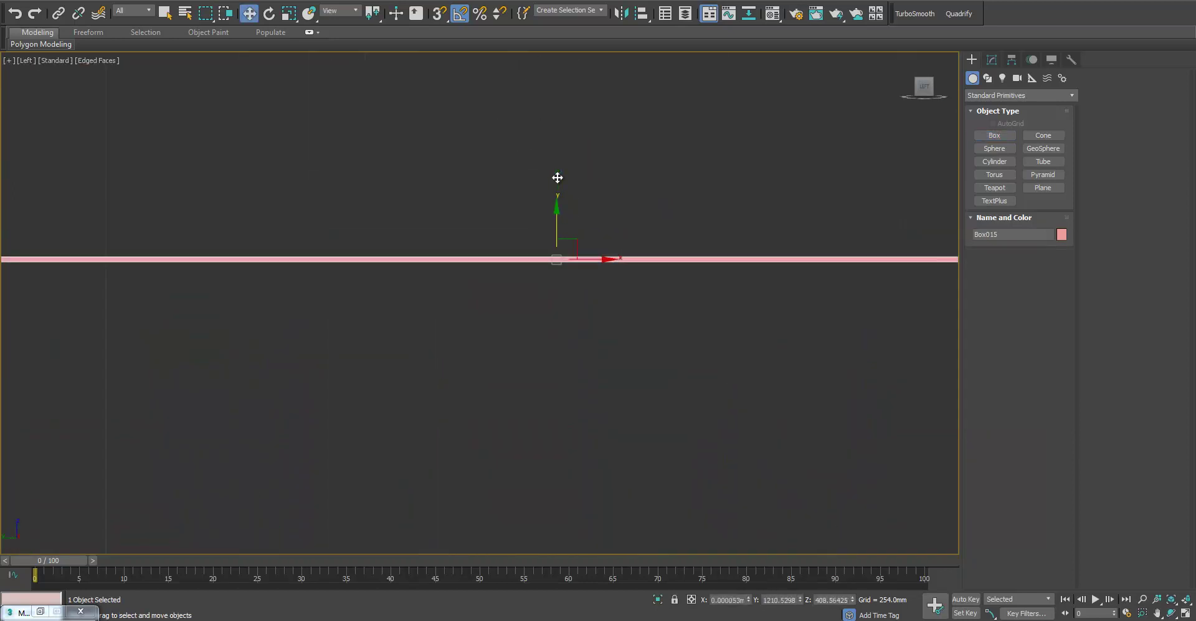
{"action": "left_click_drag", "start_coordinate": [556, 201], "coordinate": [560, 222], "text": "shift"}
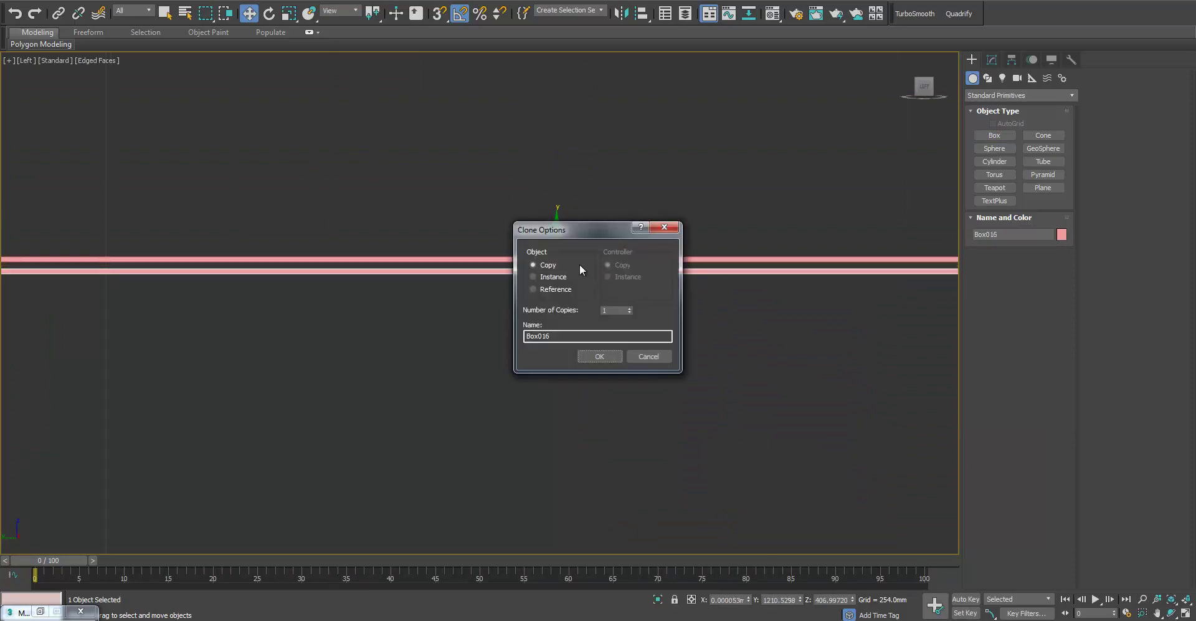
{"action": "left_click", "coordinate": [631, 307]}
{"action": "left_click", "coordinate": [632, 307]}
{"action": "key", "text": "Return"}
{"action": "scroll", "coordinate": [629, 243], "scroll_direction": "down", "scroll_amount": 3}
Convert the lowest slat to an editable poly and attach all the other slats to it
{"action": "right_click", "coordinate": [630, 244]}
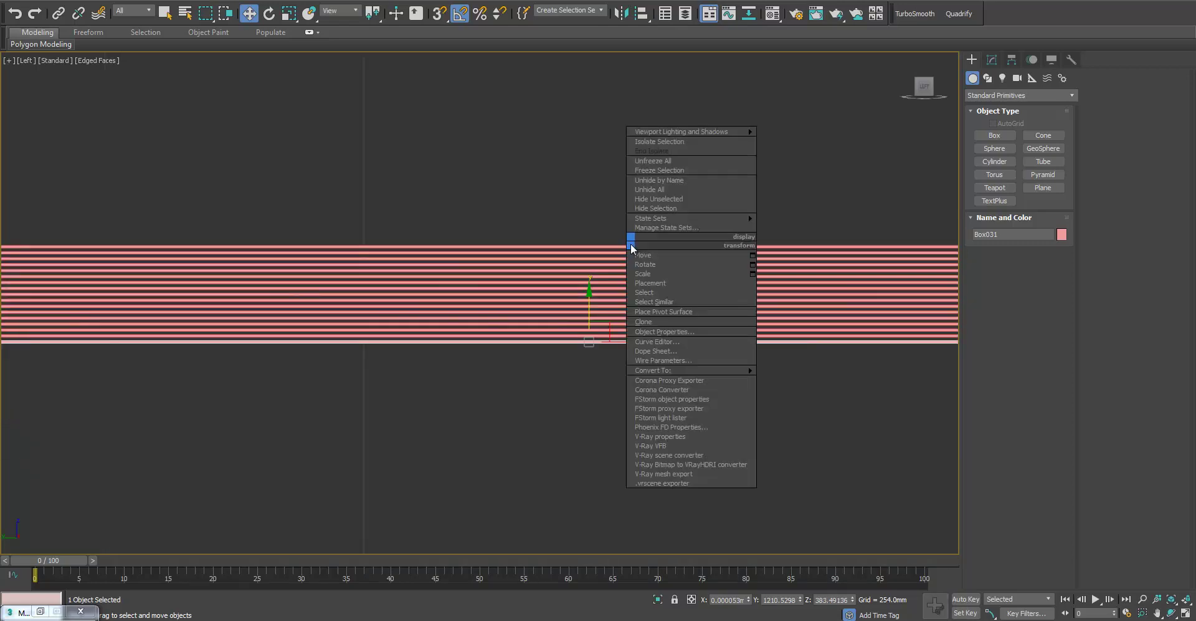
{"action": "mouse_move", "coordinate": [745, 369]}
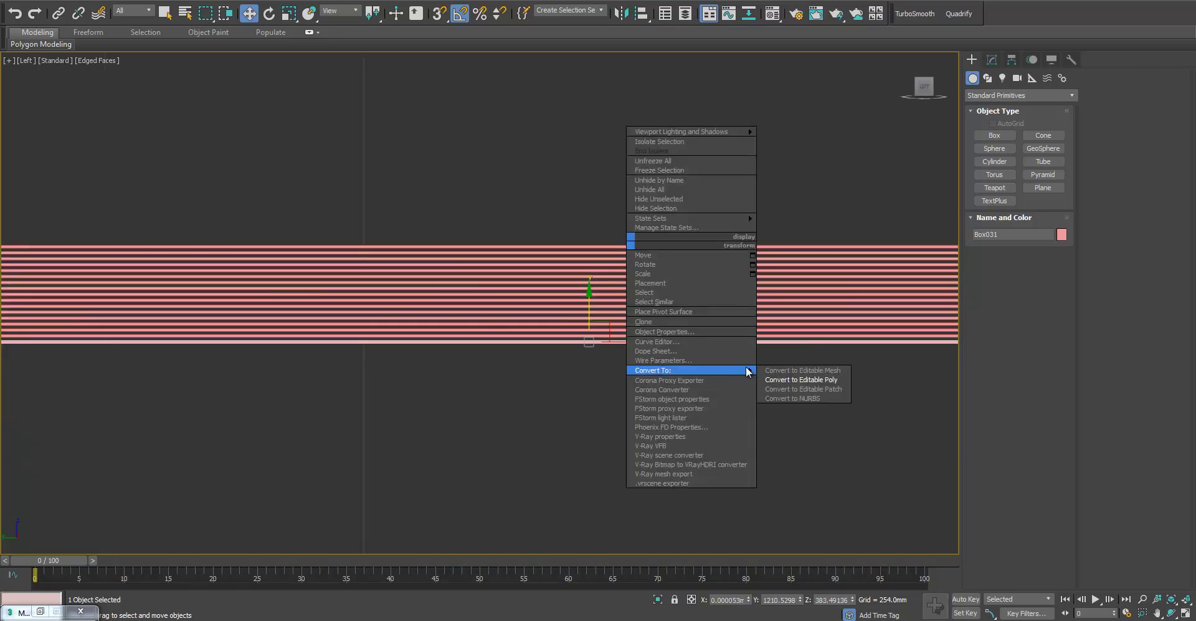
{"action": "left_click", "coordinate": [776, 380]}
{"action": "left_click", "coordinate": [1104, 169]}
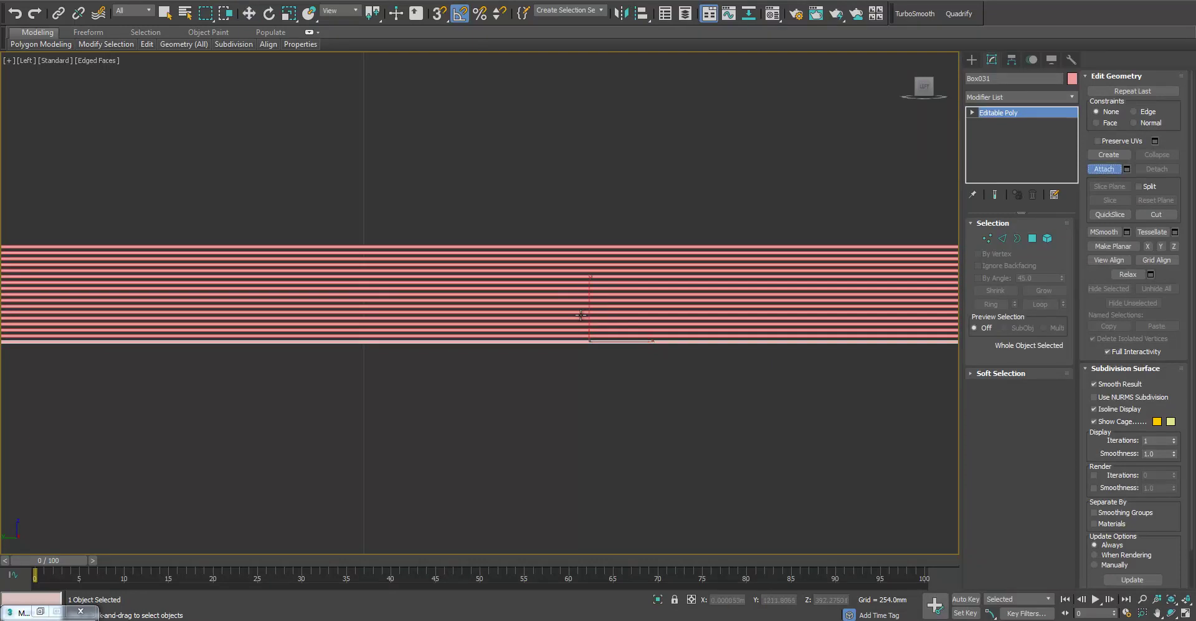
{"action": "left_click", "coordinate": [577, 330]}
{"action": "left_click", "coordinate": [585, 306]}
{"action": "left_click", "coordinate": [585, 294]}
{"action": "left_click", "coordinate": [591, 277]}
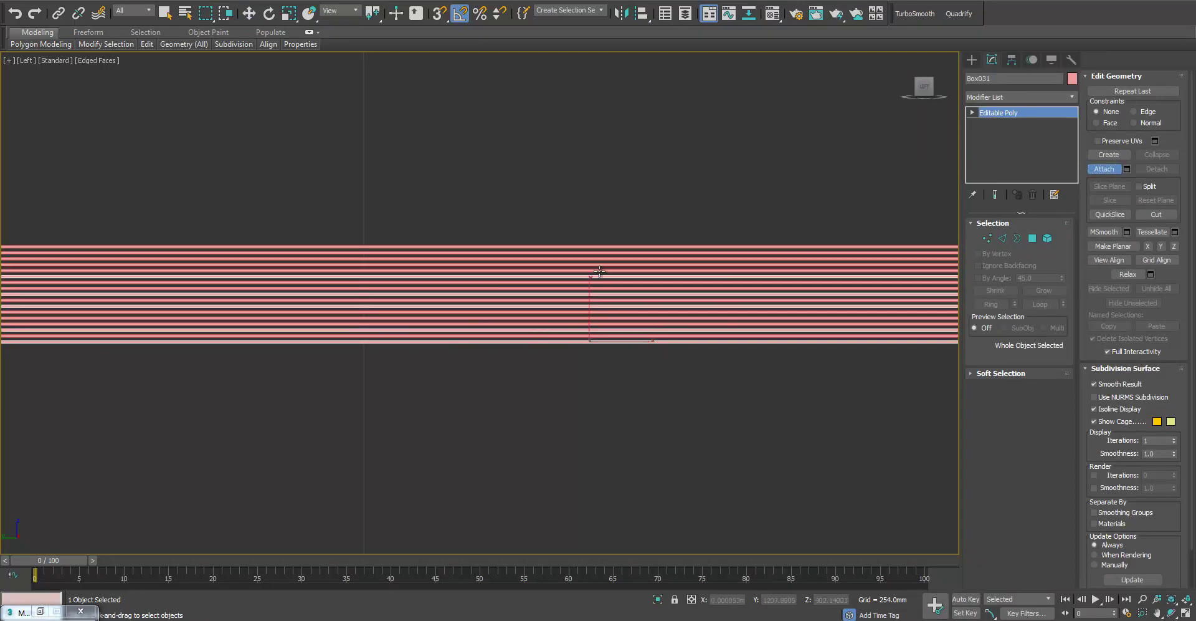
{"action": "left_click", "coordinate": [604, 264]}
{"action": "left_click", "coordinate": [608, 253]}
{"action": "left_click", "coordinate": [608, 247]}
{"action": "left_click", "coordinate": [614, 259]}
{"action": "left_click", "coordinate": [619, 270]}
{"action": "left_click", "coordinate": [622, 283]}
{"action": "left_click", "coordinate": [623, 289]}
{"action": "left_click", "coordinate": [624, 300]}
{"action": "left_click", "coordinate": [625, 312]}
{"action": "left_click", "coordinate": [626, 318]}
{"action": "left_click", "coordinate": [627, 324]}
{"action": "left_click", "coordinate": [626, 335]}
{"action": "key", "text": "w"}
Copy the attached divider object from the reference image onto the top of the air conditioner model
{"action": "scroll", "coordinate": [581, 373], "scroll_direction": "down", "scroll_amount": 5}
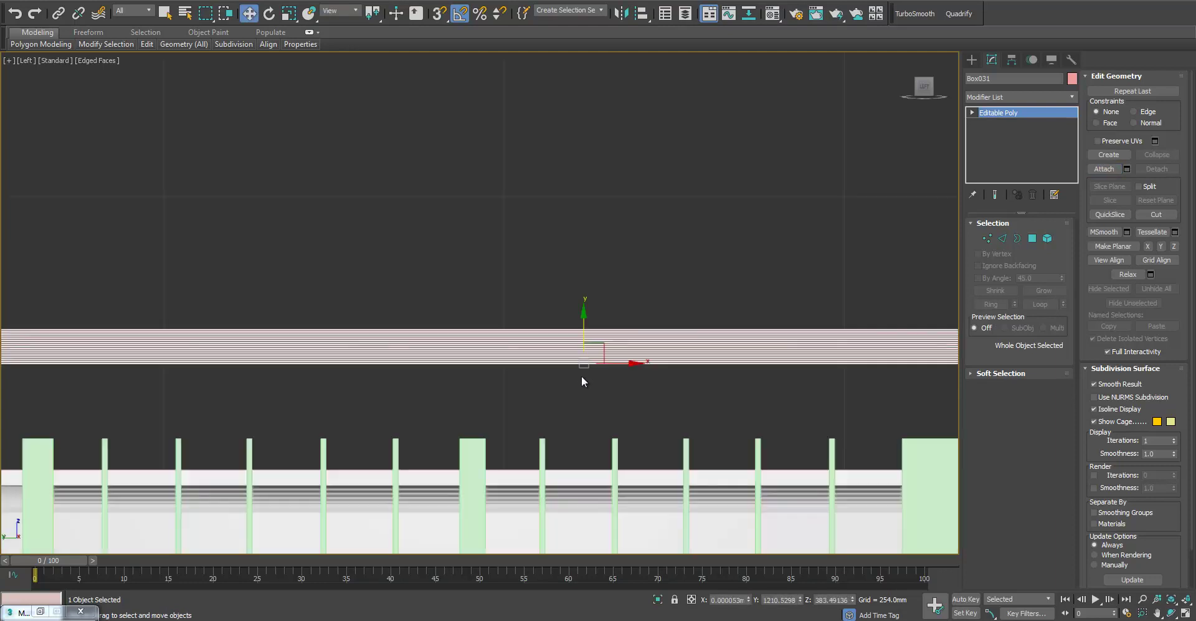
{"action": "mouse_move", "coordinate": [485, 376]}
{"action": "middle_mouse_down"}
{"action": "mouse_move", "coordinate": [581, 226]}
{"action": "mouse_move", "coordinate": [579, 195]}
{"action": "middle_mouse_up"}
{"action": "left_click", "coordinate": [561, 270]}
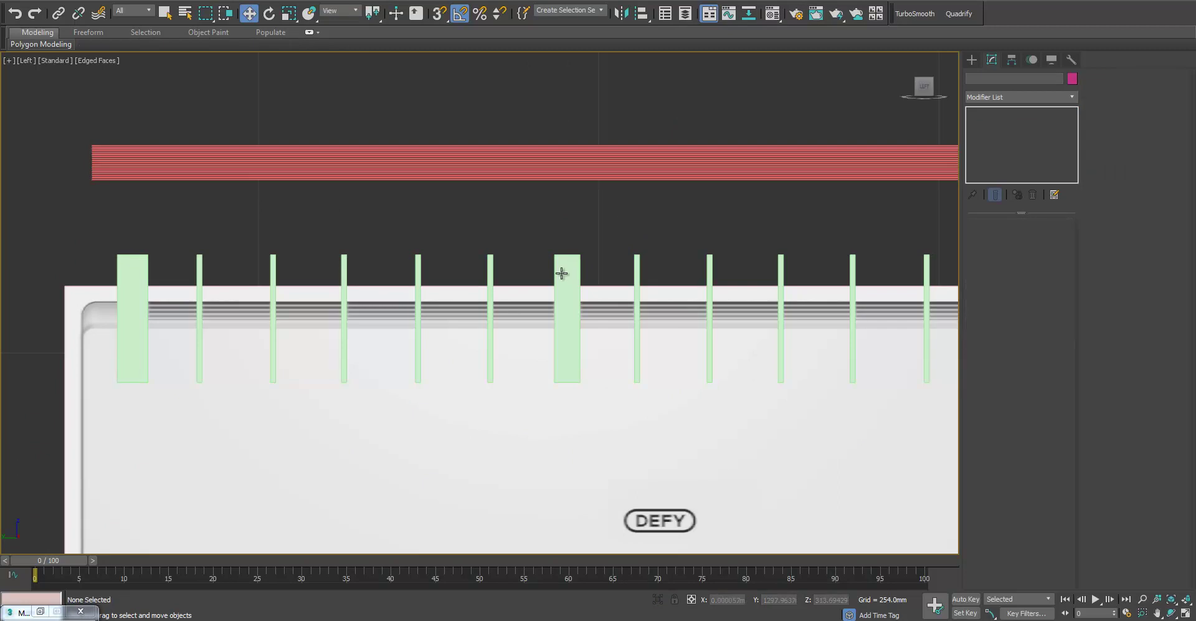
{"action": "scroll", "coordinate": [575, 269], "scroll_direction": "down", "scroll_amount": 4}
{"action": "middle_click_drag", "start_coordinate": [711, 264], "coordinate": [369, 280]}
{"action": "left_click_drag", "start_coordinate": [336, 280], "coordinate": [833, 290], "text": "shift"}
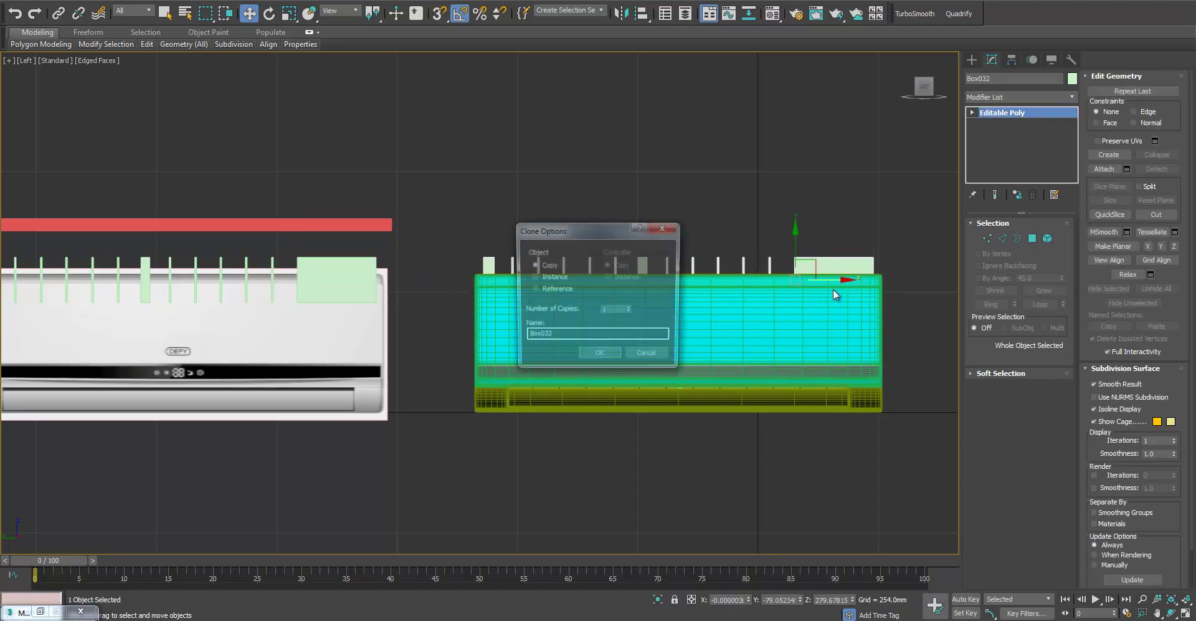
{"action": "key", "text": "Return"}
Move the slat stack across to the air conditioner model and lower it onto the model's top edge
{"action": "left_click", "coordinate": [372, 227]}
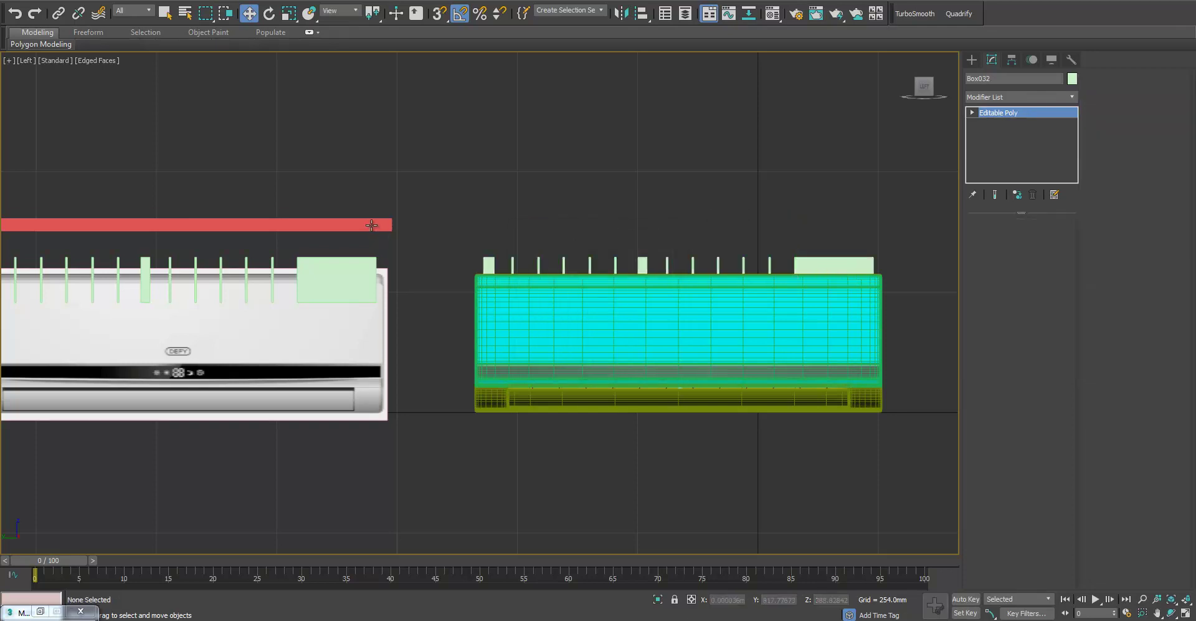
{"action": "left_click_drag", "start_coordinate": [224, 232], "coordinate": [721, 284]}
{"action": "left_click_drag", "start_coordinate": [682, 210], "coordinate": [685, 240]}
{"action": "scroll", "coordinate": [689, 243], "scroll_direction": "up", "scroll_amount": 5}
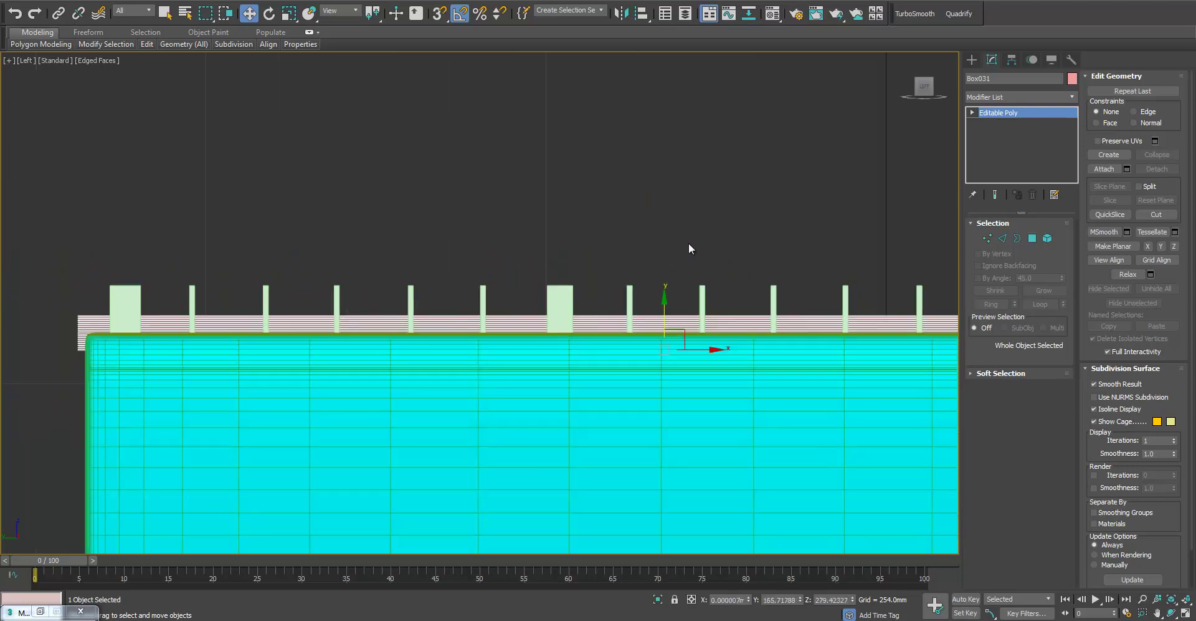
In the maximised Perspective view, scale the slat stack along X to about 1234% to deepen it
{"action": "key", "text": "alt+w"}
{"action": "right_click", "coordinate": [802, 406]}
{"action": "key", "text": "alt+w"}
{"action": "scroll", "coordinate": [669, 345], "scroll_direction": "up", "scroll_amount": 2}
{"action": "middle_click_drag", "start_coordinate": [669, 345], "coordinate": [694, 348], "text": "alt"}
{"action": "scroll", "coordinate": [704, 350], "scroll_direction": "down", "scroll_amount": 10}
{"action": "middle_click_drag", "start_coordinate": [577, 337], "coordinate": [606, 349], "text": "alt"}
{"action": "scroll", "coordinate": [571, 345], "scroll_direction": "up", "scroll_amount": 5}
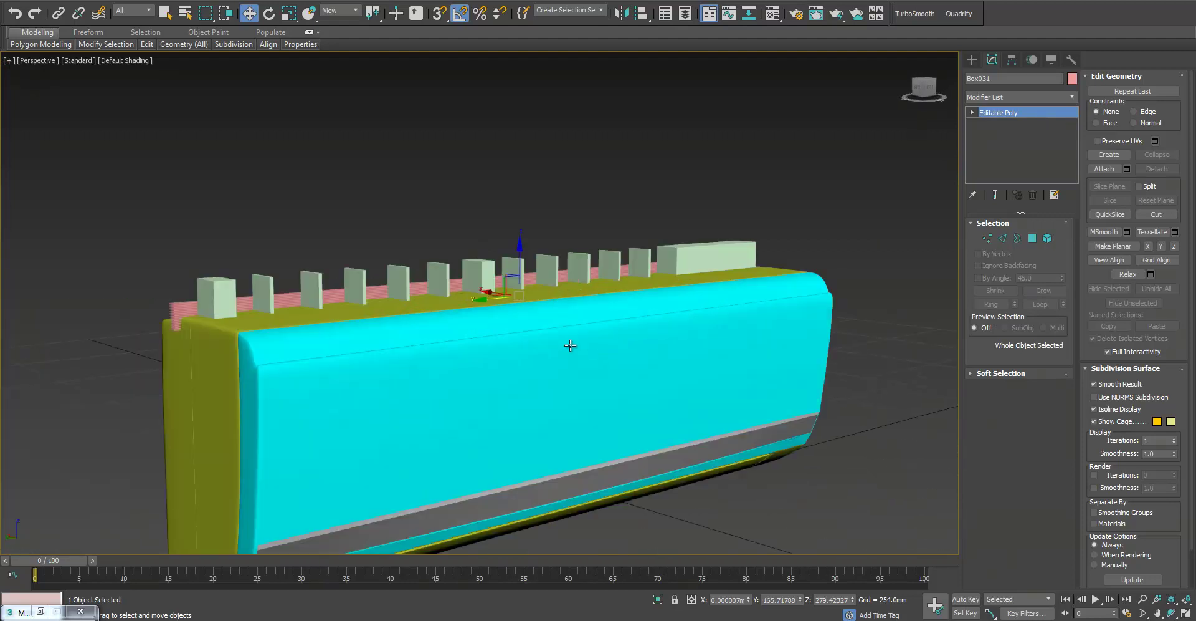
{"action": "key", "text": "r"}
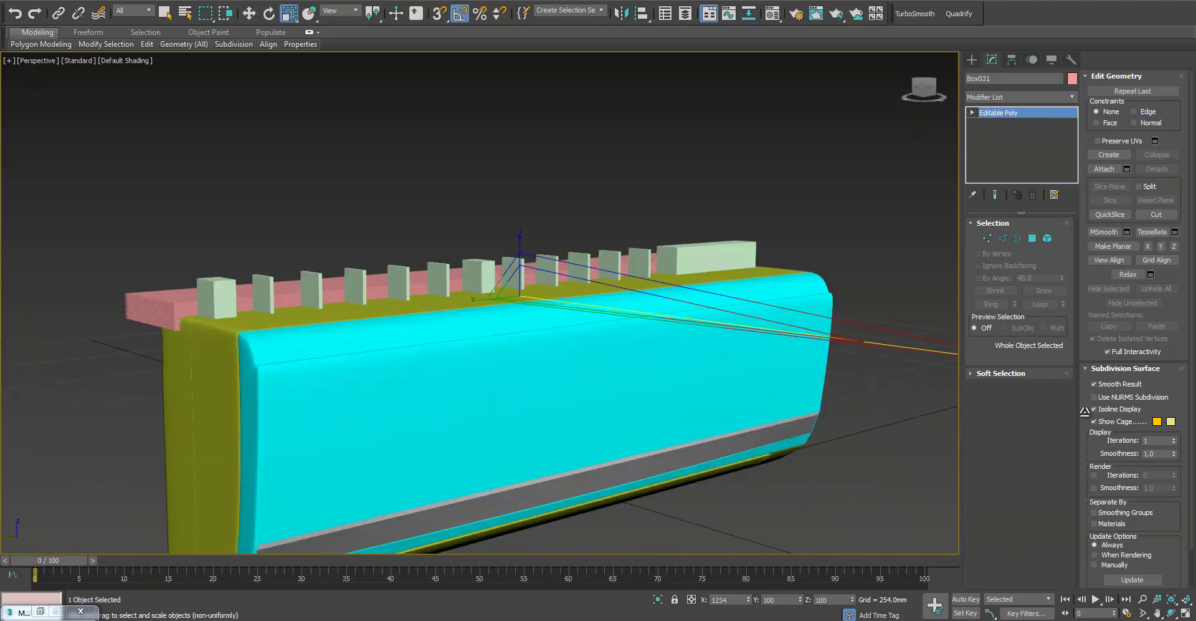
Rotate the slat stack by 5 degrees about its long axis and move it forward to the model's front top edge
{"action": "scroll", "coordinate": [580, 302], "scroll_direction": "up", "scroll_amount": 3}
{"action": "middle_click_drag", "start_coordinate": [583, 301], "coordinate": [704, 320]}
{"action": "key", "text": "e"}
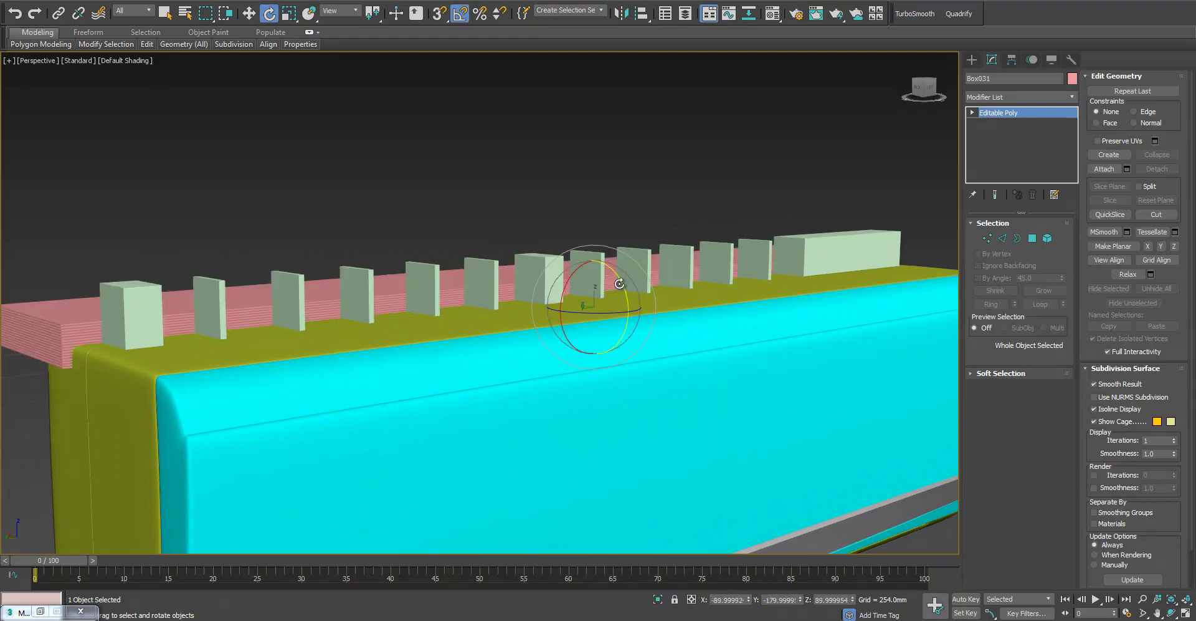
{"action": "left_click_drag", "start_coordinate": [619, 286], "coordinate": [719, 319]}
{"action": "key", "text": "w"}
Check the top grille in the full-size air conditioner reference image, close it and return to 3ds Max ready to rotate the slats
{"action": "key", "text": "alt+Tab"}
{"action": "key", "text": "alt+Tab"}
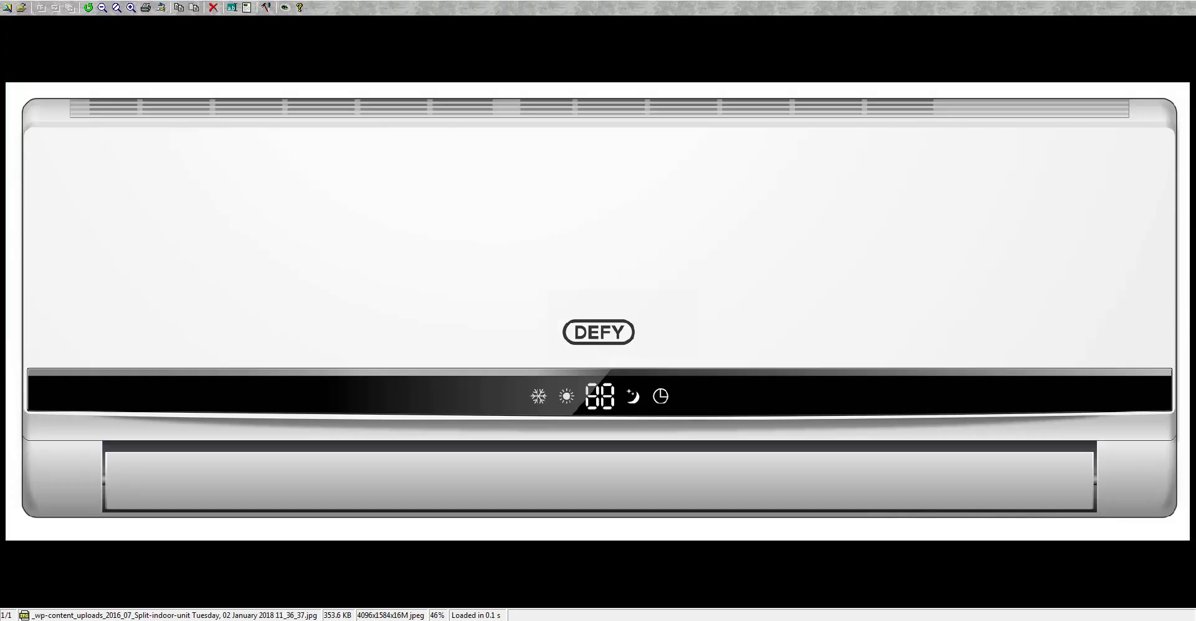
{"action": "key", "text": "Escape"}
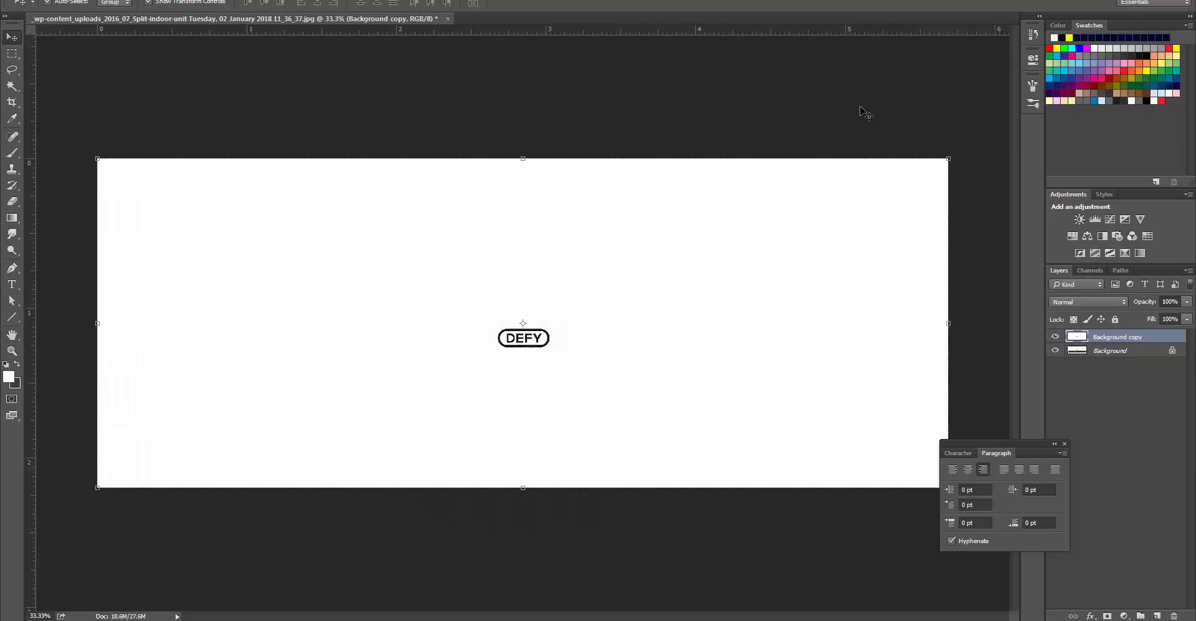
{"action": "key", "text": "alt+Tab"}
{"action": "key", "text": "e"}
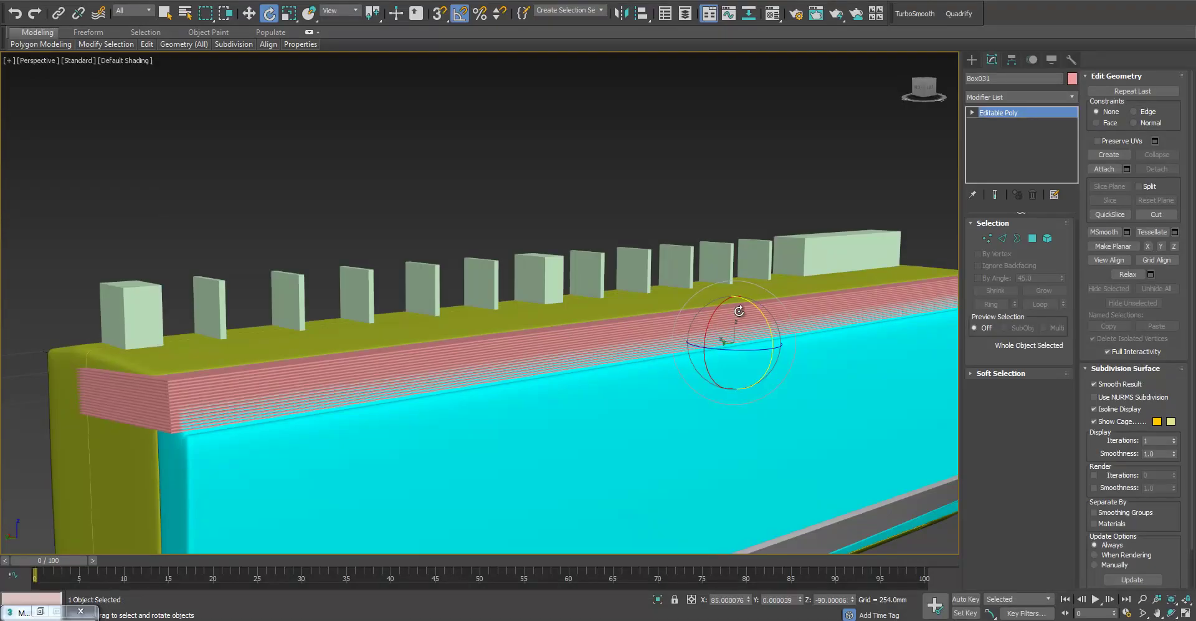
Undo the slat stack's latest moves and its tilt, returning it to its flat placement over the air conditioner's top
{"action": "left_click_drag", "start_coordinate": [761, 310], "coordinate": [728, 316]}
{"action": "key", "text": "w"}
{"action": "middle_click_drag", "start_coordinate": [749, 299], "coordinate": [740, 321], "text": "alt"}
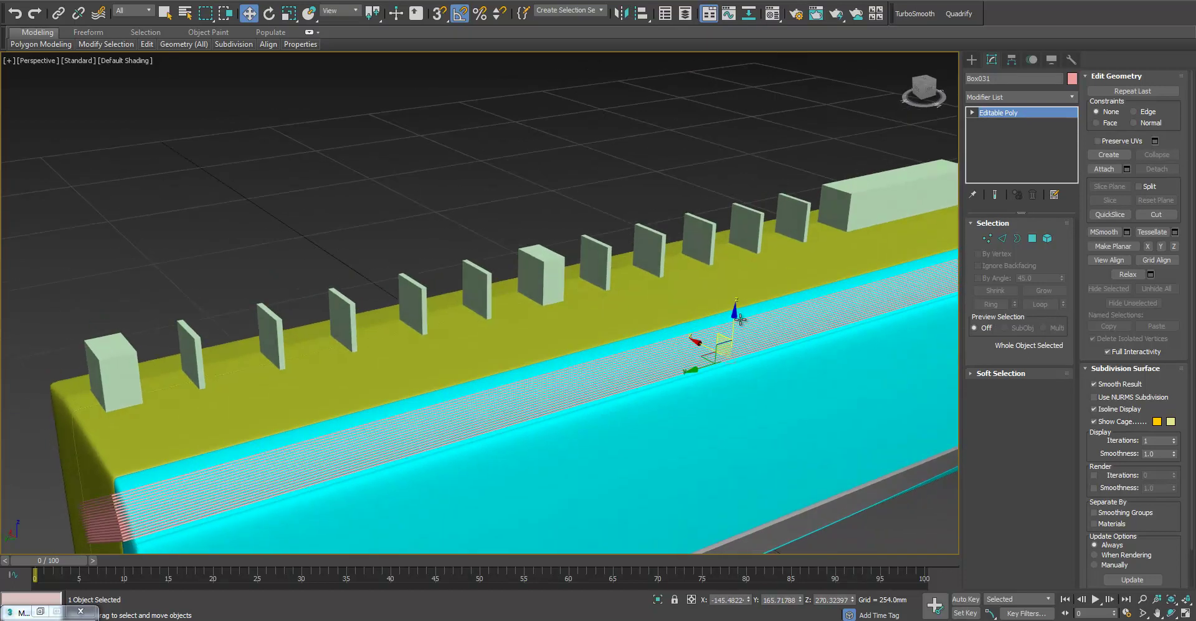
{"action": "key", "text": "ctrl+z"}
{"action": "key", "text": "ctrl+z"}
{"action": "key", "text": "ctrl+z"}
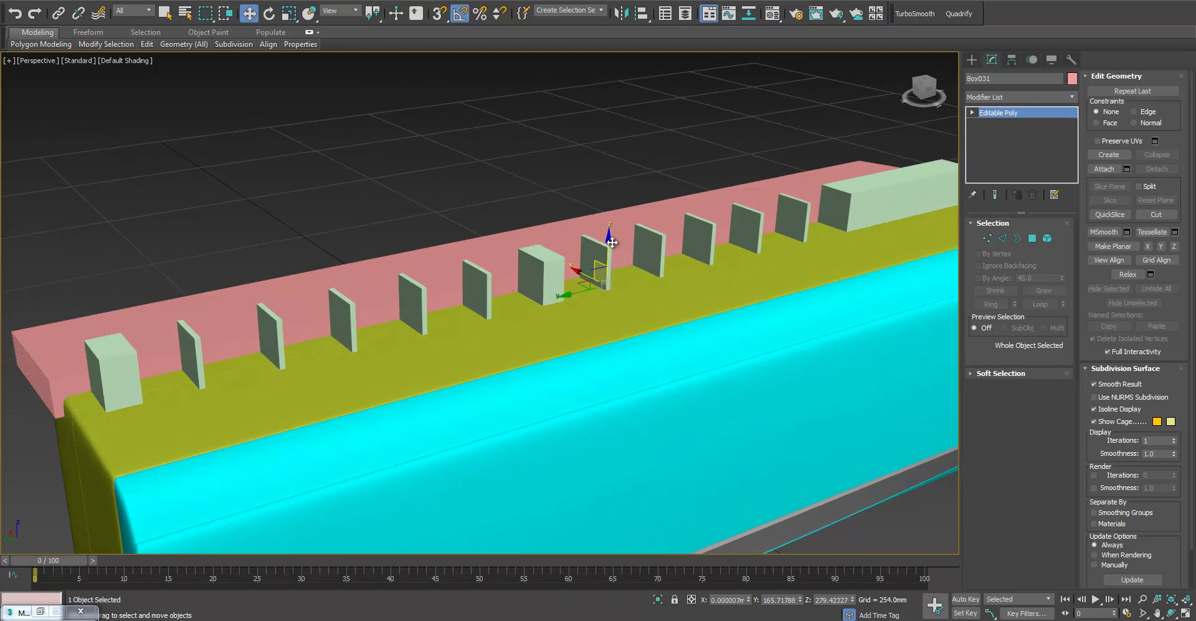
Return to the four-viewport layout and raise the slat stack clear above the divider boxes in the Left view, to Z about 387
{"action": "left_click_drag", "start_coordinate": [613, 233], "coordinate": [614, 118]}
{"action": "key", "text": "alt+w"}
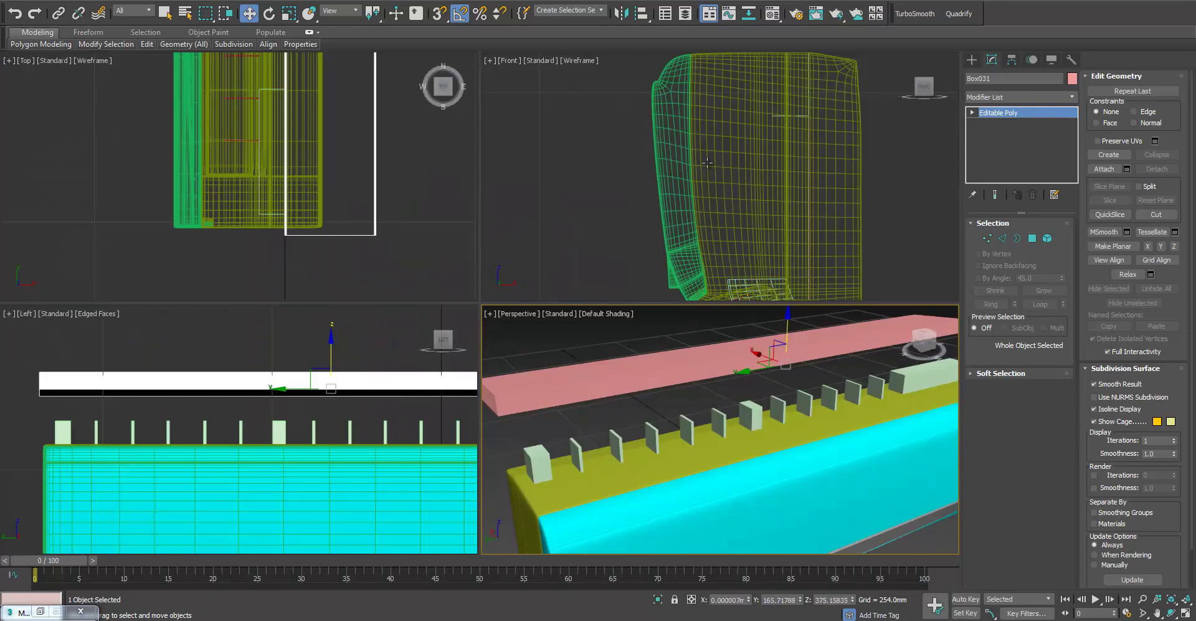
{"action": "middle_click", "coordinate": [621, 209]}
{"action": "key", "text": "ctrl+z"}
{"action": "key", "text": "ctrl+z"}
{"action": "middle_click", "coordinate": [319, 393]}
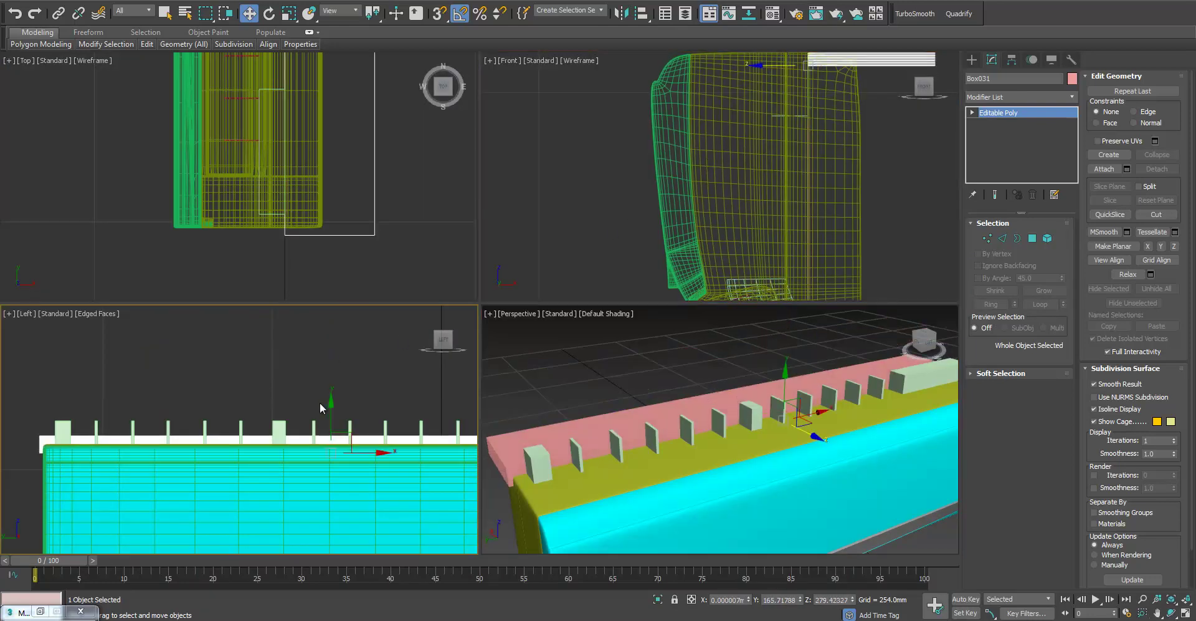
{"action": "left_click_drag", "start_coordinate": [331, 411], "coordinate": [331, 340]}
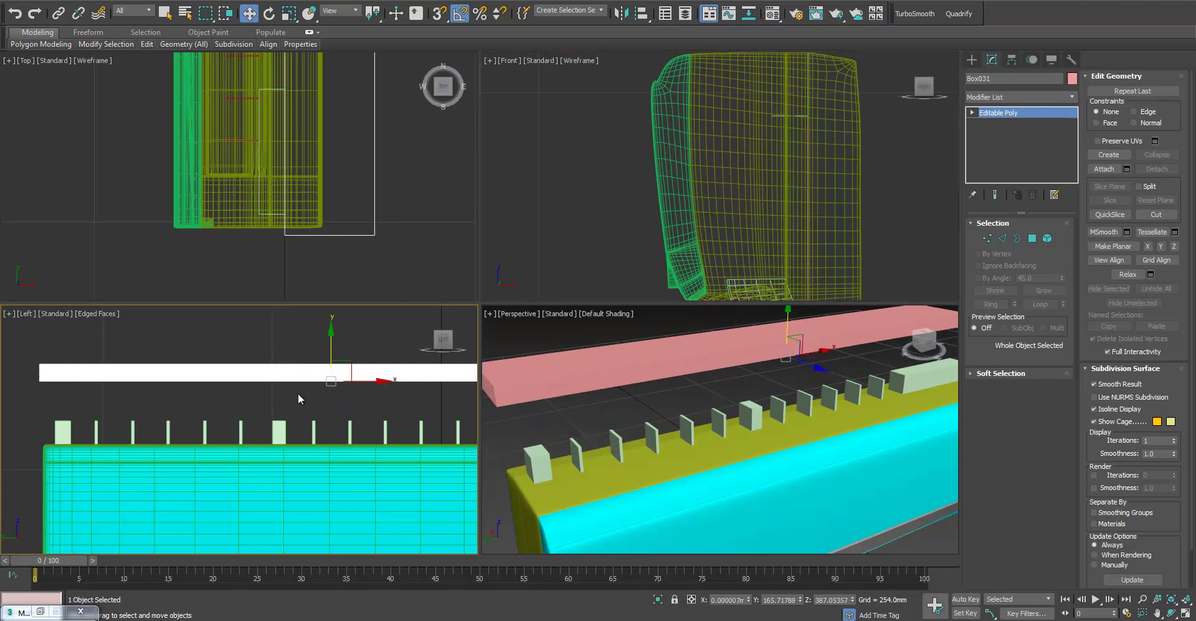
Try scaling the slat stack vertically in the Left view, and select all of its slats at element level
{"action": "scroll", "coordinate": [298, 392], "scroll_direction": "down", "scroll_amount": 2}
{"action": "scroll", "coordinate": [342, 394], "scroll_direction": "up", "scroll_amount": 4}
{"action": "middle_click_drag", "start_coordinate": [288, 431], "coordinate": [485, 325]}
{"action": "scroll", "coordinate": [111, 438], "scroll_direction": "up", "scroll_amount": 2}
{"action": "scroll", "coordinate": [131, 439], "scroll_direction": "up", "scroll_amount": 2}
{"action": "key", "text": "r"}
{"action": "left_click_drag", "start_coordinate": [171, 435], "coordinate": [172, 420]}
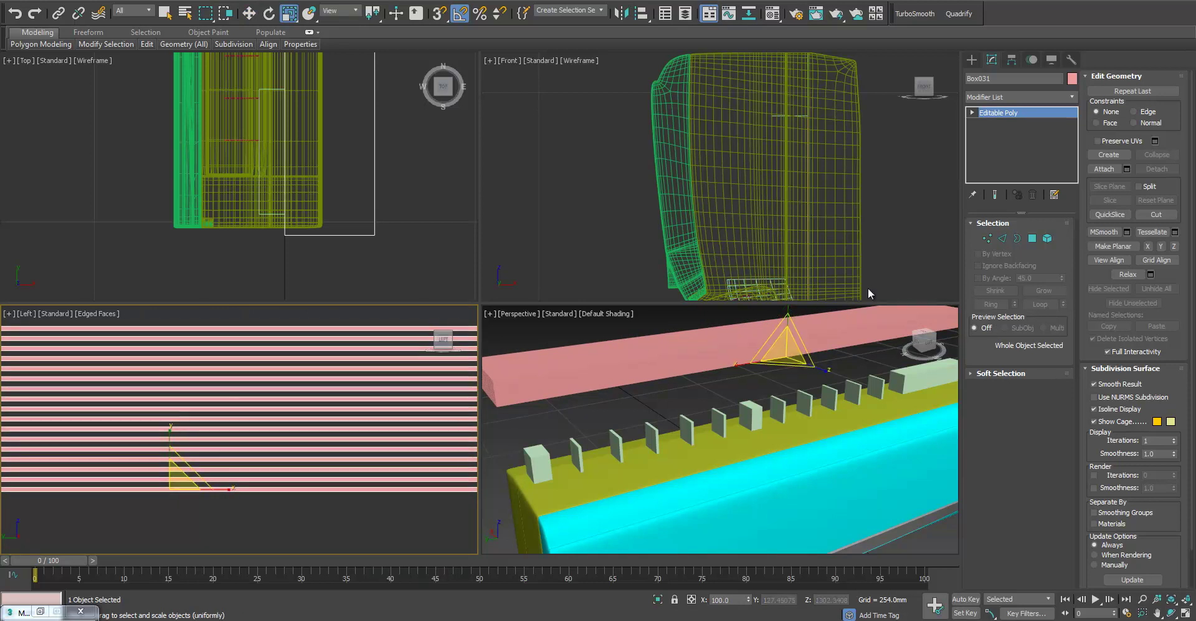
{"action": "left_click", "coordinate": [1048, 238]}
{"action": "left_click_drag", "start_coordinate": [233, 503], "coordinate": [286, 377]}
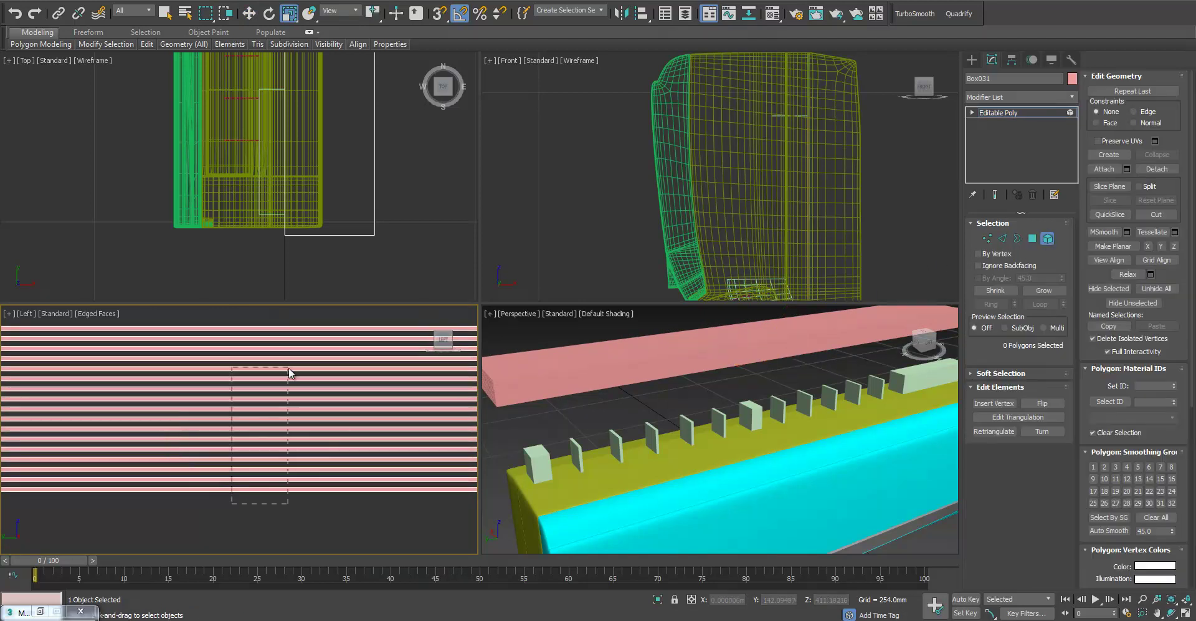
{"action": "left_click_drag", "start_coordinate": [297, 324], "coordinate": [297, 323]}
Scale each selected slat thinner vertically about its own centre, leave element level and deselect the stack
{"action": "left_click_drag", "start_coordinate": [369, 12], "coordinate": [374, 32]}
{"action": "left_click", "coordinate": [172, 419]}
{"action": "left_click_drag", "start_coordinate": [173, 408], "coordinate": [274, 411]}
{"action": "left_click", "coordinate": [1047, 239]}
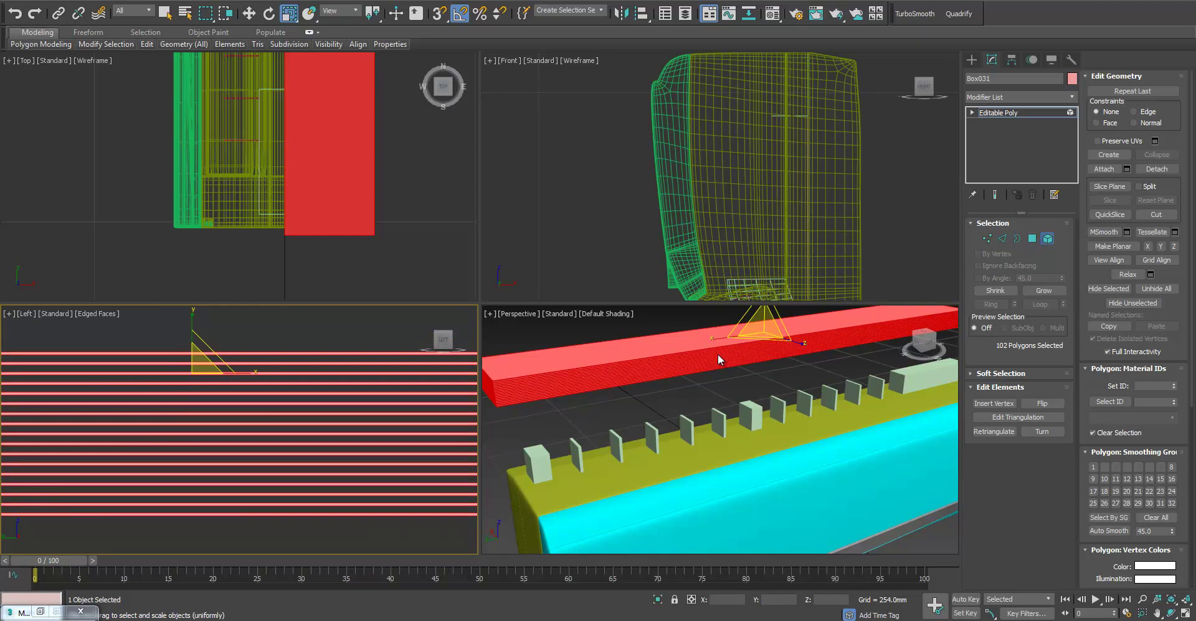
{"action": "left_click", "coordinate": [362, 520]}
{"action": "middle_click_drag", "start_coordinate": [320, 500], "coordinate": [390, 485]}
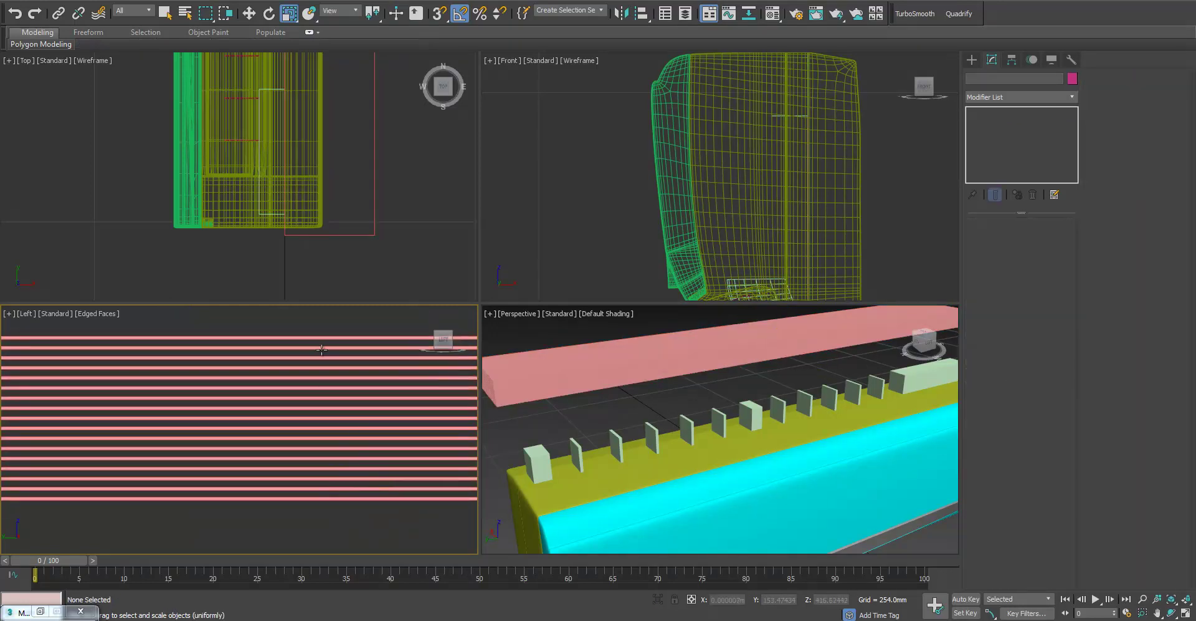
Set the render output size to HDTV (video) at 1920 by 1080 and centre the slats in the Left view
{"action": "left_click", "coordinate": [795, 17]}
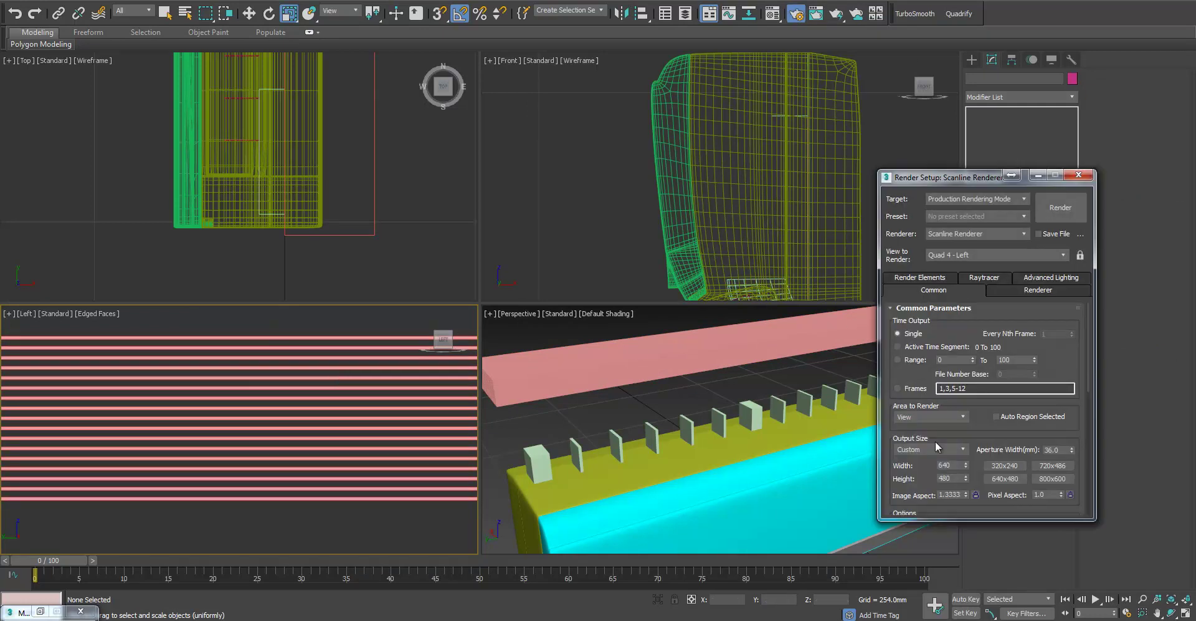
{"action": "left_click", "coordinate": [954, 452]}
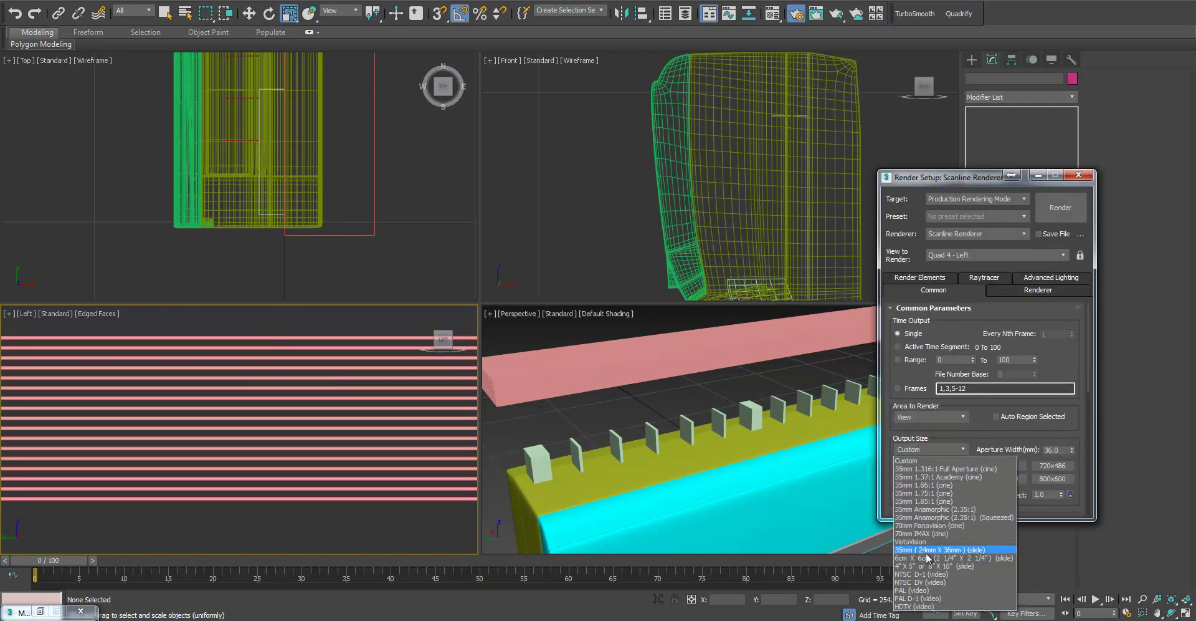
{"action": "left_click", "coordinate": [932, 612]}
{"action": "middle_click_drag", "start_coordinate": [413, 449], "coordinate": [431, 460]}
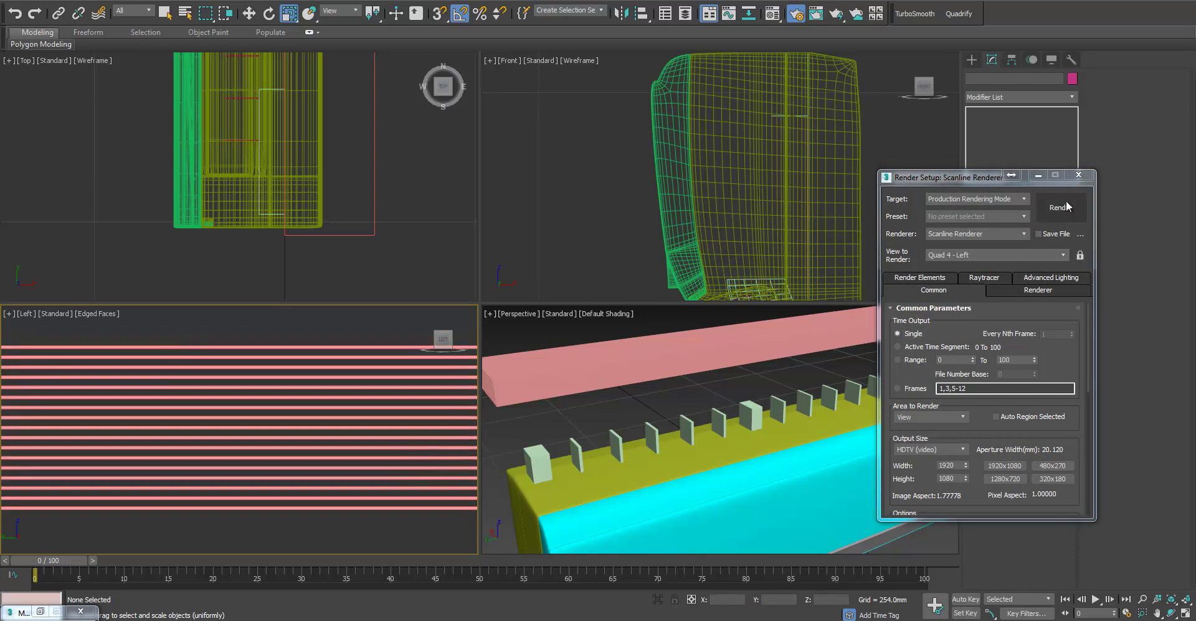
Assign the unused 22 - Default material from the Material Editor to the slat stack
{"action": "left_click", "coordinate": [751, 15]}
{"action": "left_click", "coordinate": [773, 15]}
{"action": "left_click", "coordinate": [675, 69]}
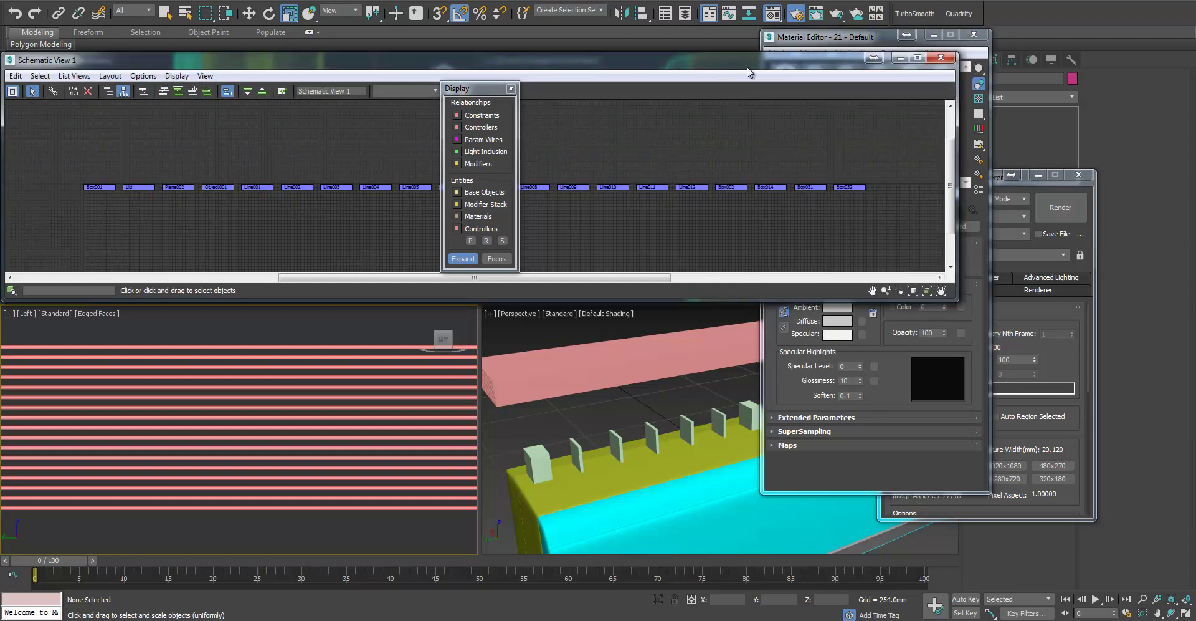
{"action": "left_click", "coordinate": [945, 59]}
{"action": "left_click", "coordinate": [889, 169]}
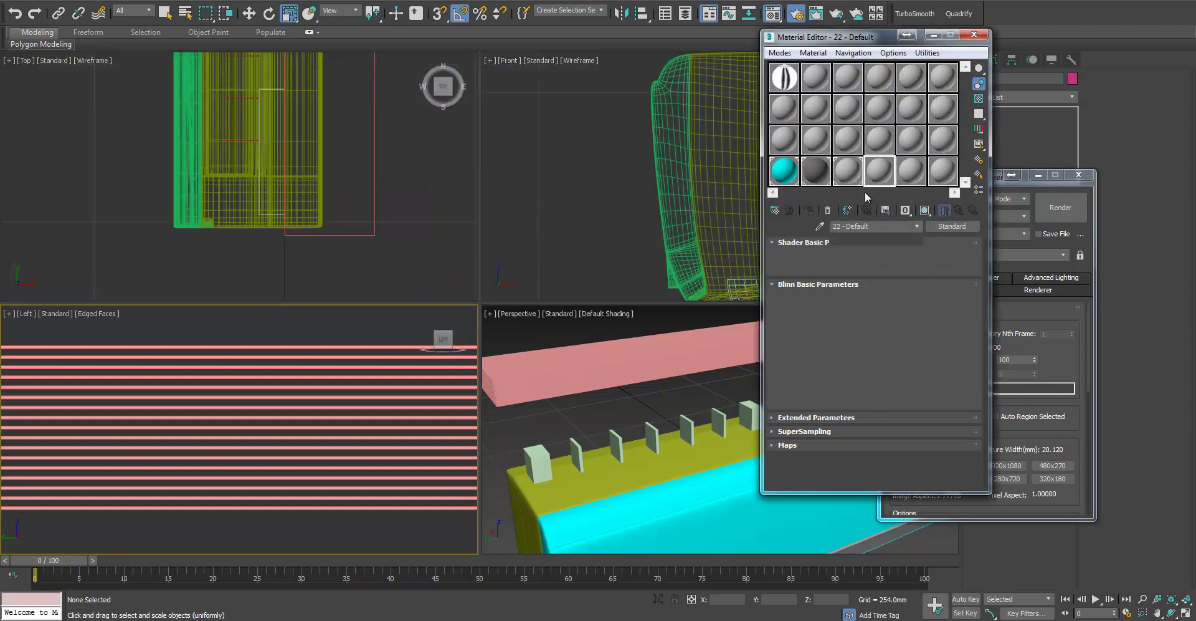
{"action": "left_click_drag", "start_coordinate": [314, 332], "coordinate": [319, 376]}
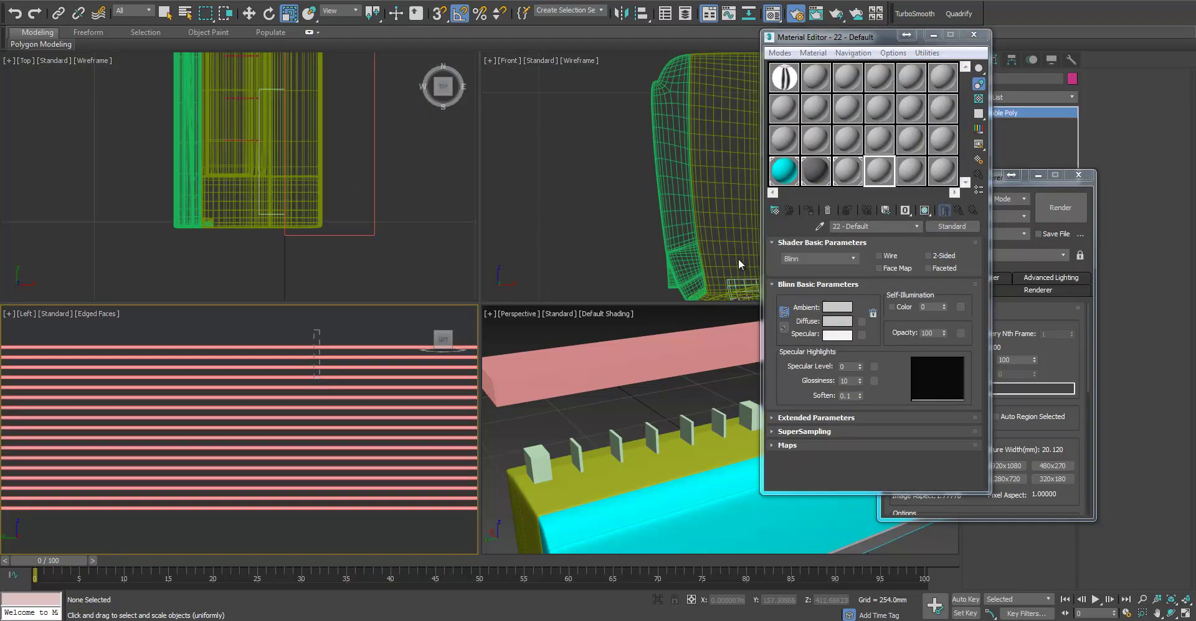
{"action": "left_click", "coordinate": [811, 210]}
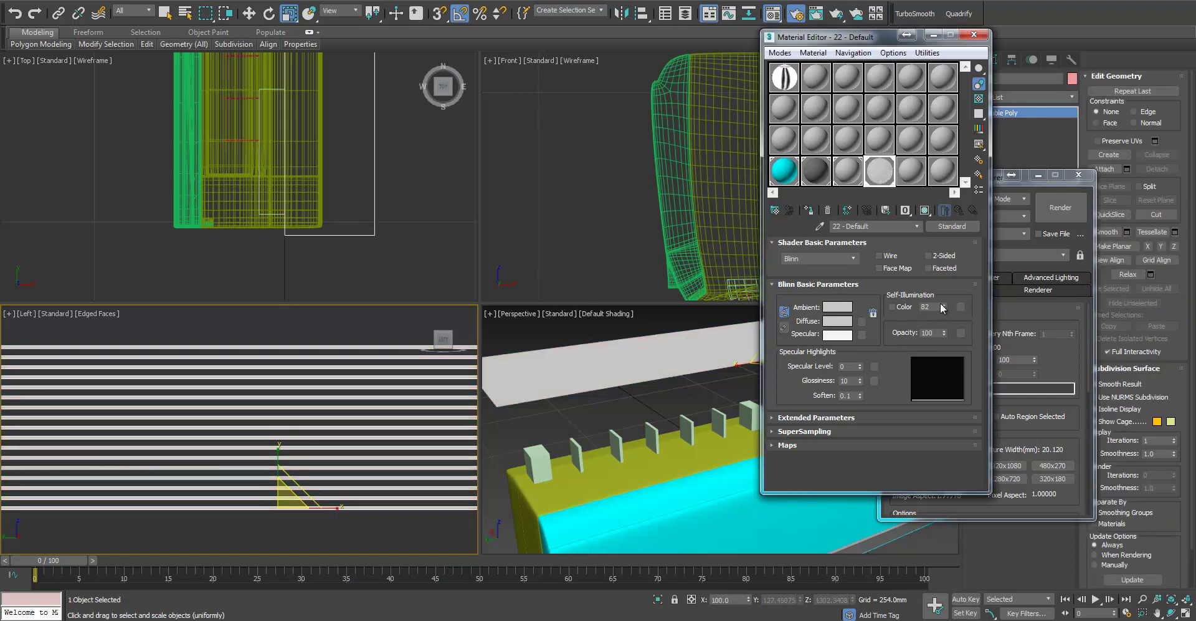
Set the slat material's self-illumination to 100 and its diffuse colour to pure white (255, 255, 255)
{"action": "left_click_drag", "start_coordinate": [948, 295], "coordinate": [948, 288]}
{"action": "left_click", "coordinate": [838, 321]}
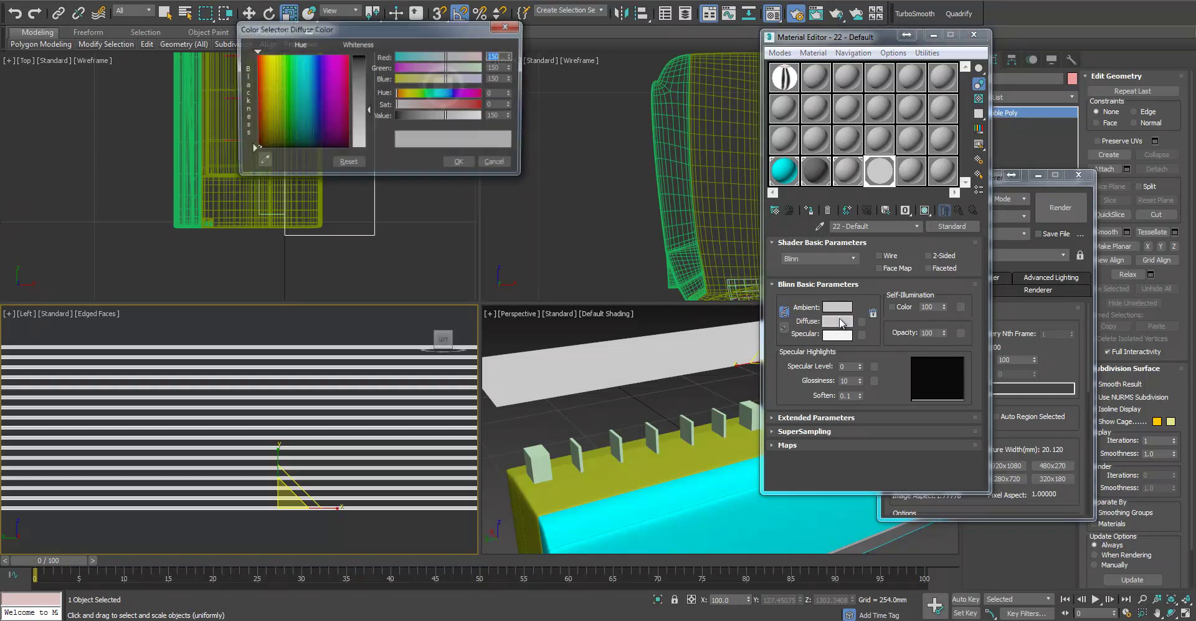
{"action": "left_click_drag", "start_coordinate": [369, 101], "coordinate": [368, 56]}
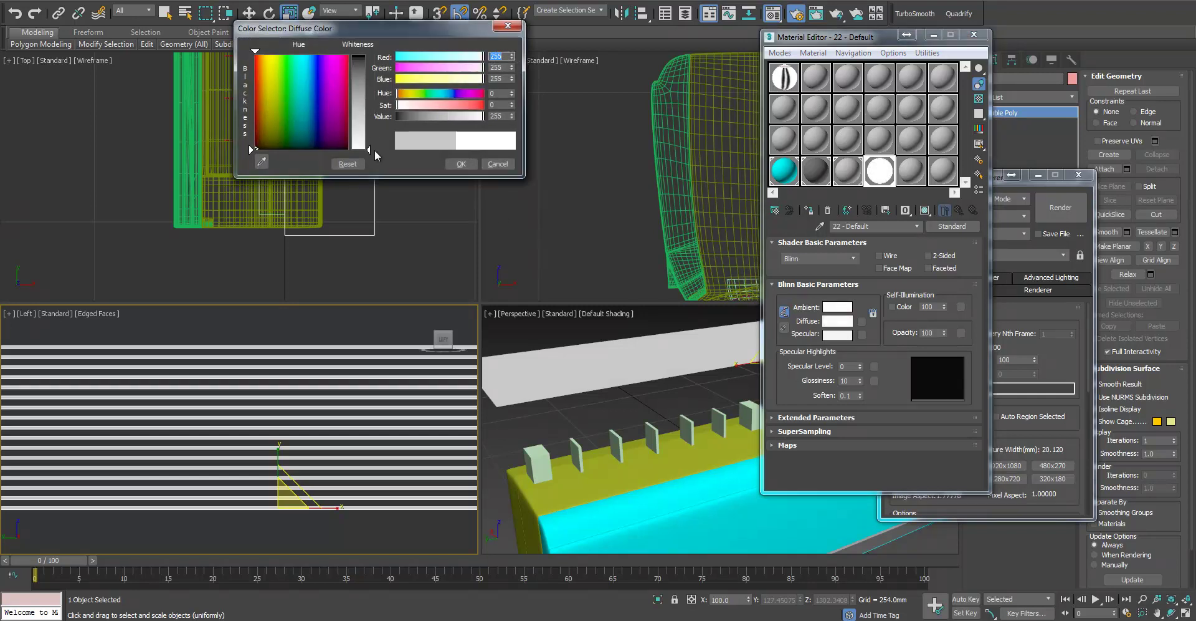
{"action": "left_click", "coordinate": [461, 164]}
Render the Left view, save the image as JPEG file EmptyArea in the Kandisaner folder, and close the render windows
{"action": "left_click", "coordinate": [1059, 208]}
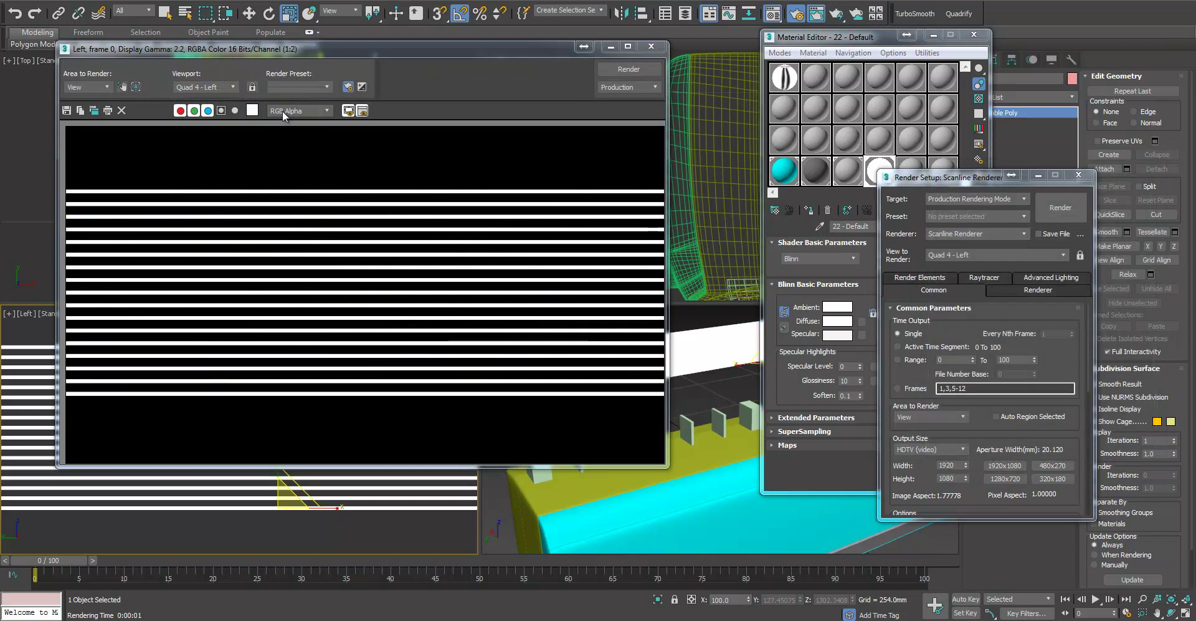
{"action": "left_click", "coordinate": [66, 110]}
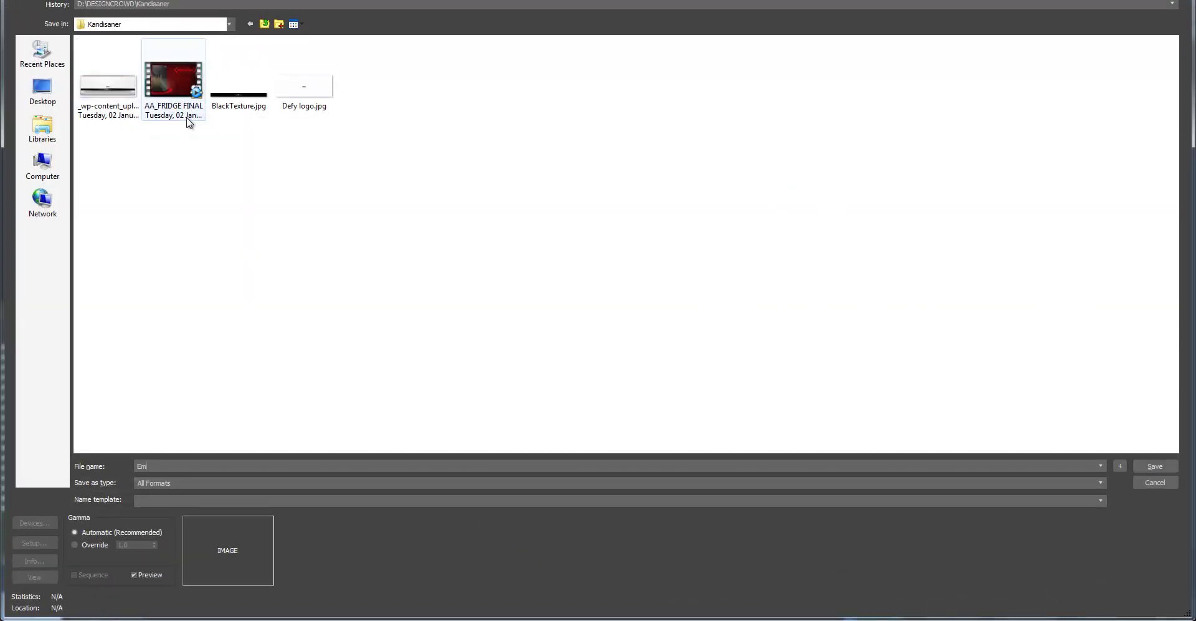
{"action": "key", "text": "Return"}
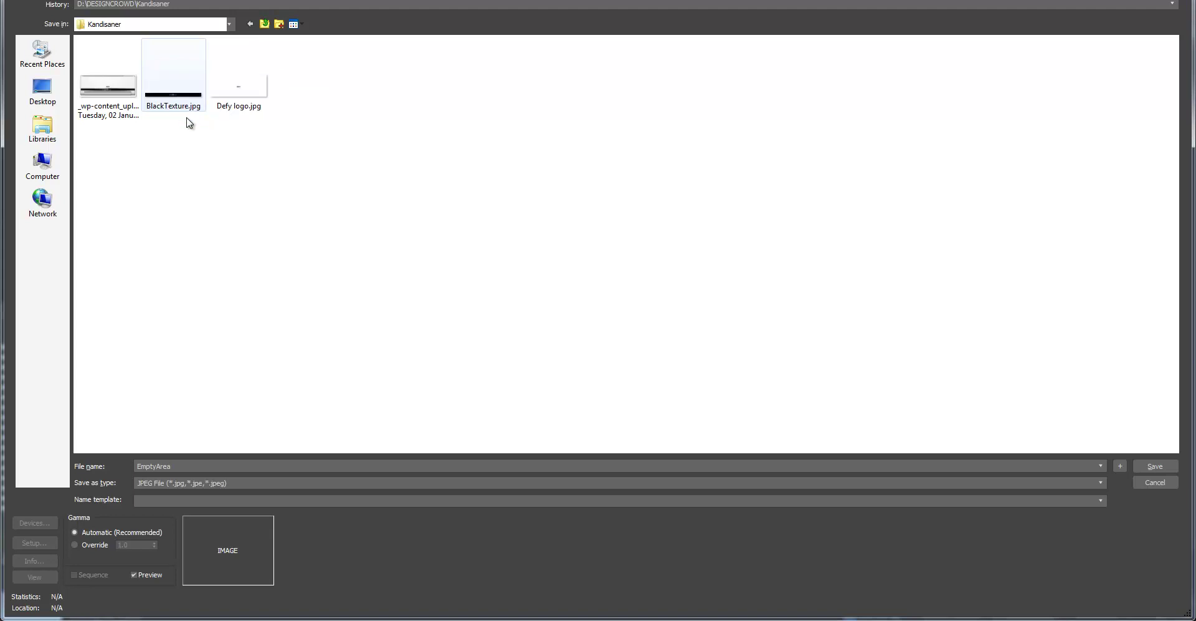
{"action": "key", "text": "Return"}
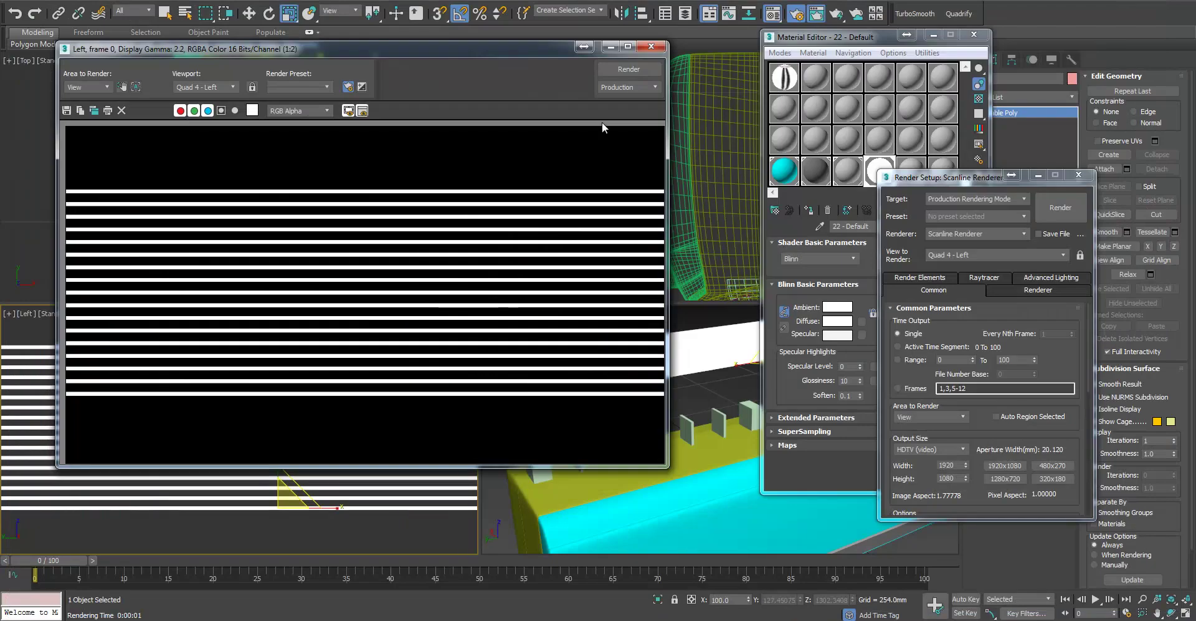
{"action": "left_click", "coordinate": [650, 51]}
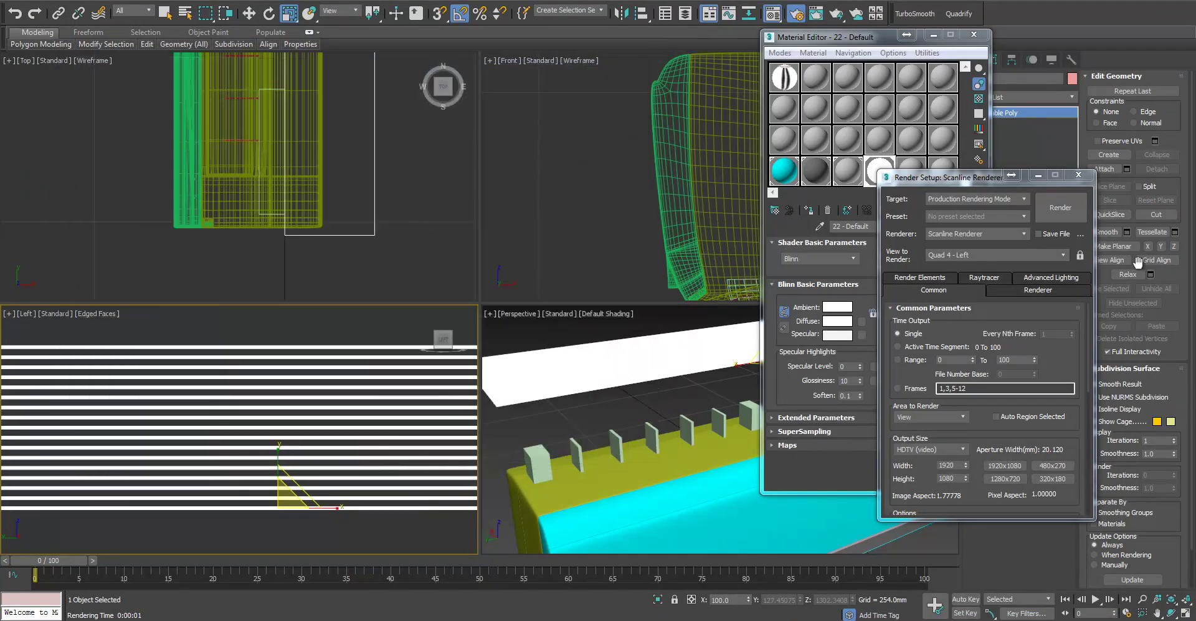
{"action": "left_click", "coordinate": [1079, 175]}
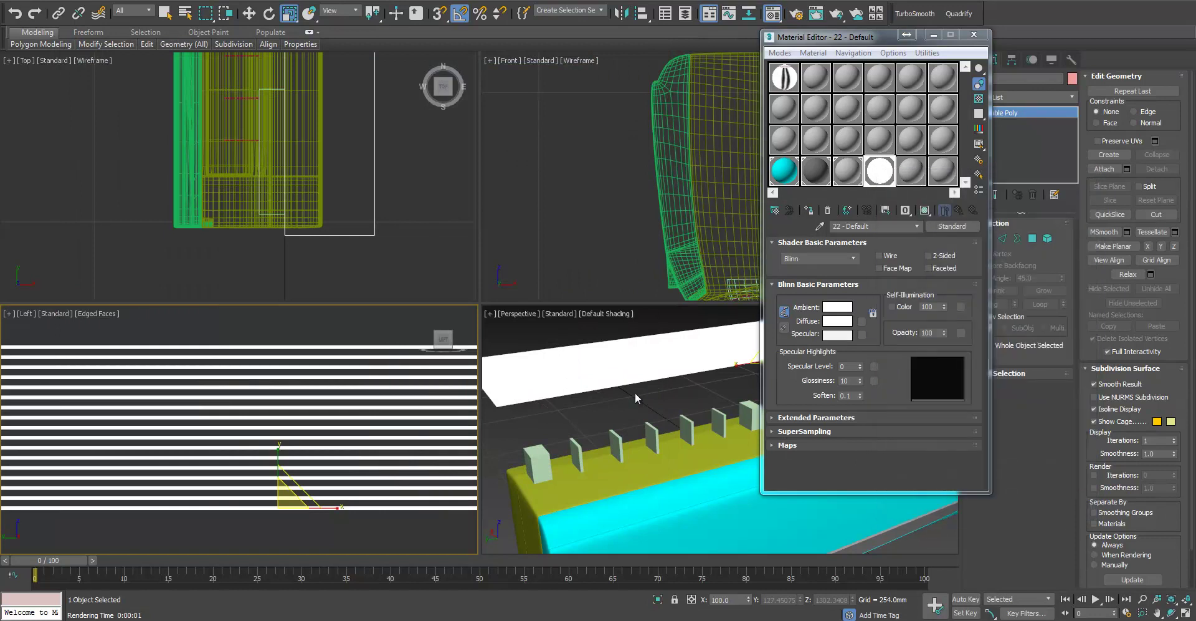
Minimise the Material Editor, switch to Photoshop and place EmptyArea.jpg from the Kandisaner folder into the open indoor-unit document
{"action": "middle_click_drag", "start_coordinate": [659, 406], "coordinate": [649, 377]}
{"action": "scroll", "coordinate": [648, 377], "scroll_direction": "down", "scroll_amount": 4}
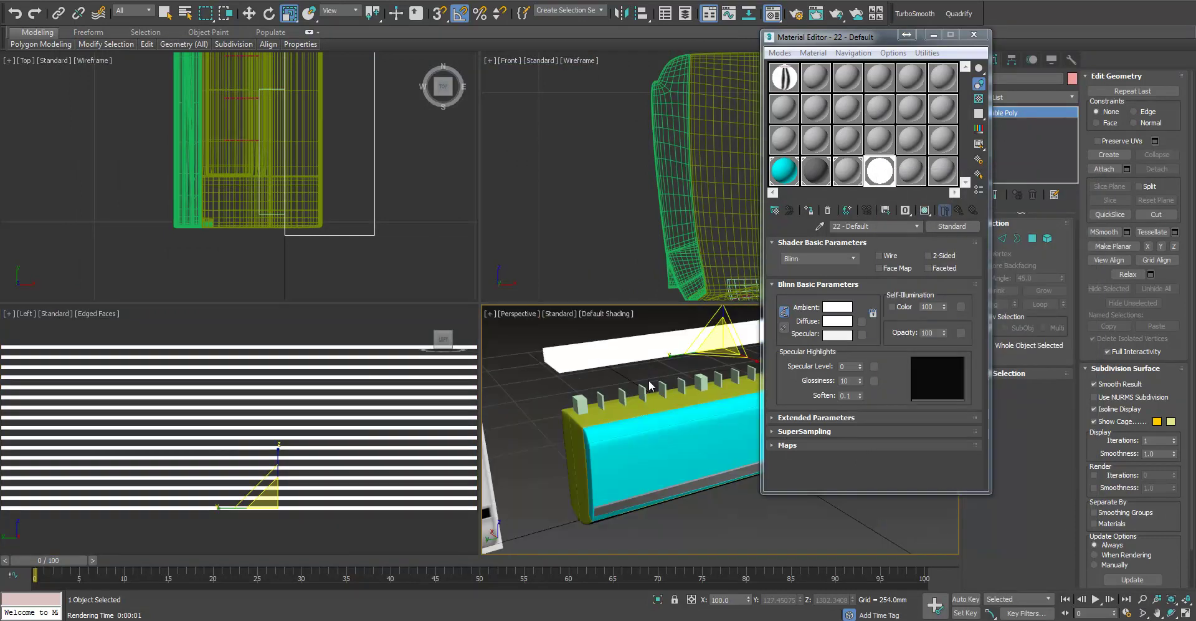
{"action": "left_click", "coordinate": [933, 37]}
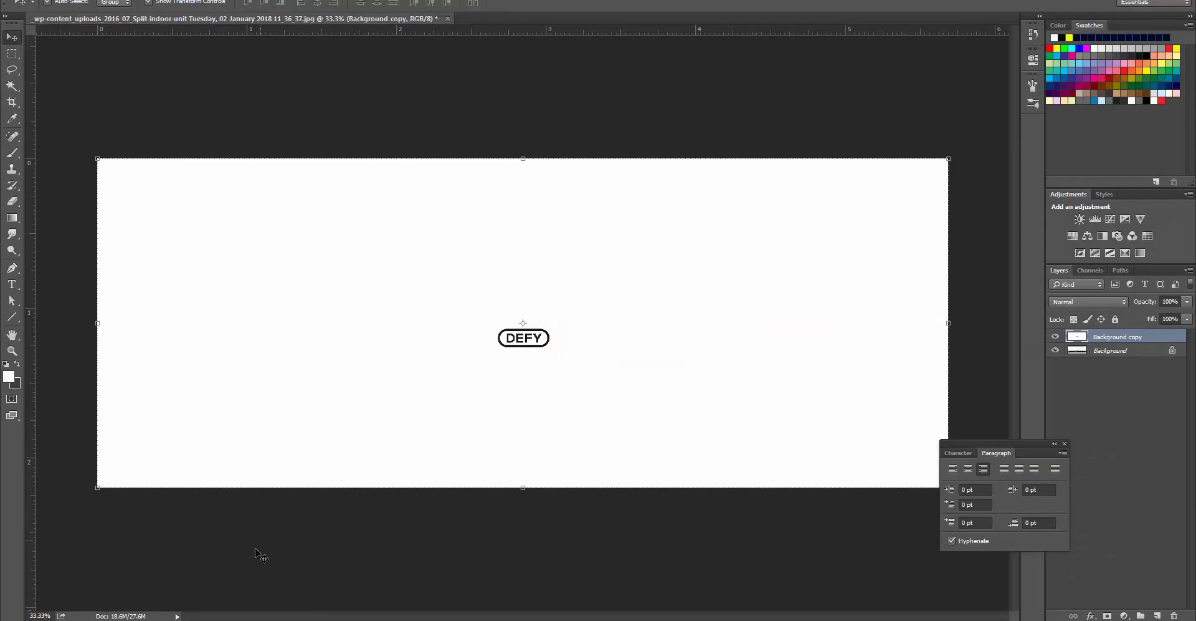
{"action": "key", "text": "alt+Tab"}
{"action": "left_click", "coordinate": [689, 185]}
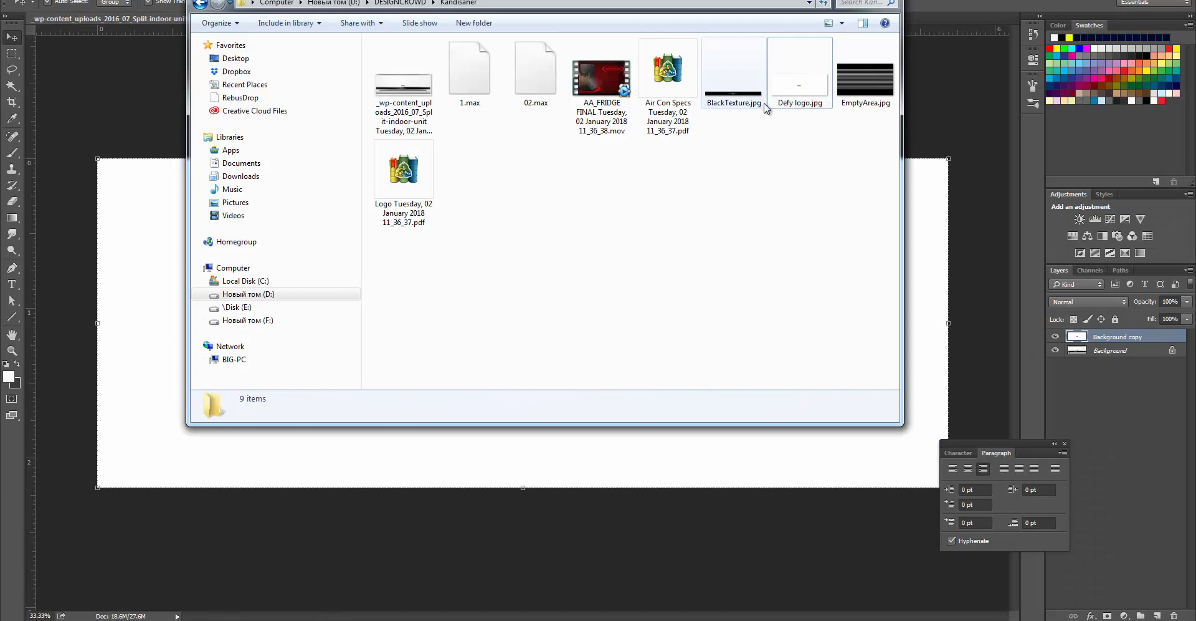
{"action": "left_click_drag", "start_coordinate": [865, 80], "coordinate": [614, 450]}
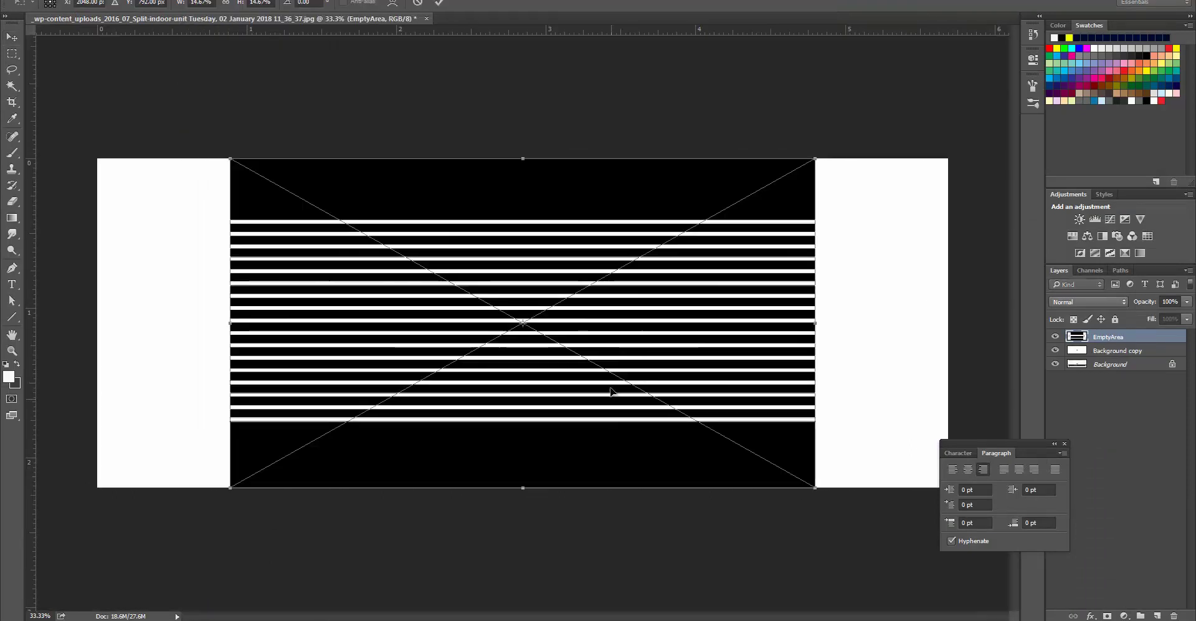
{"action": "key", "text": "Return"}
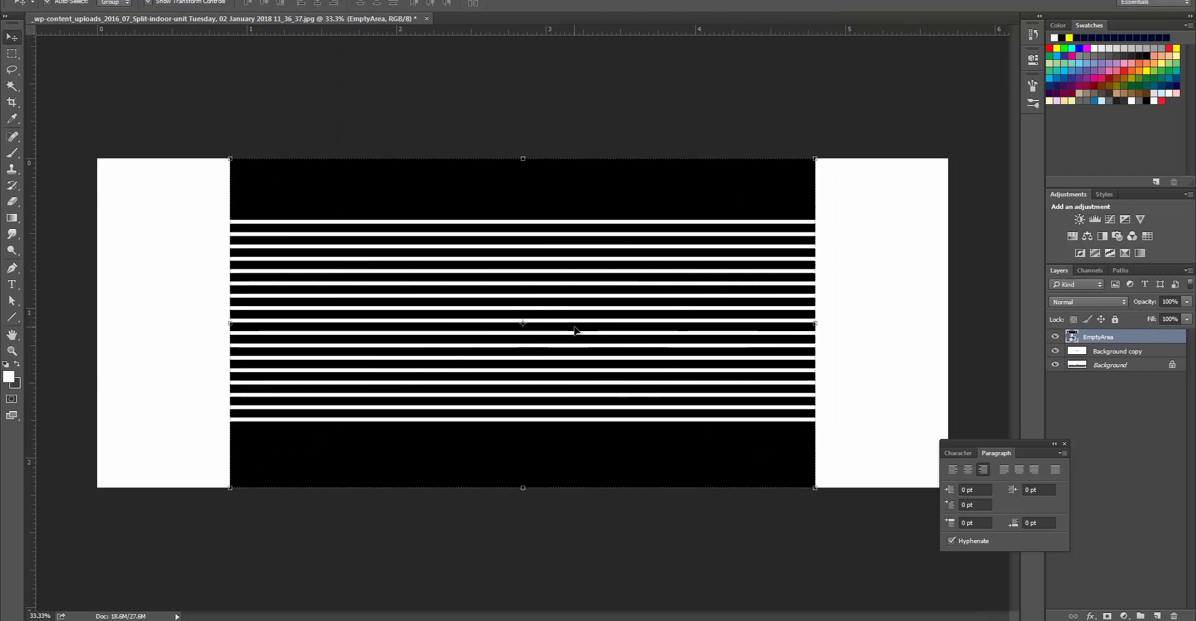
Rasterize the EmptyArea layer and invert its colours to get black stripes on white
{"action": "right_click", "coordinate": [1132, 336]}
{"action": "left_click", "coordinate": [1084, 339]}
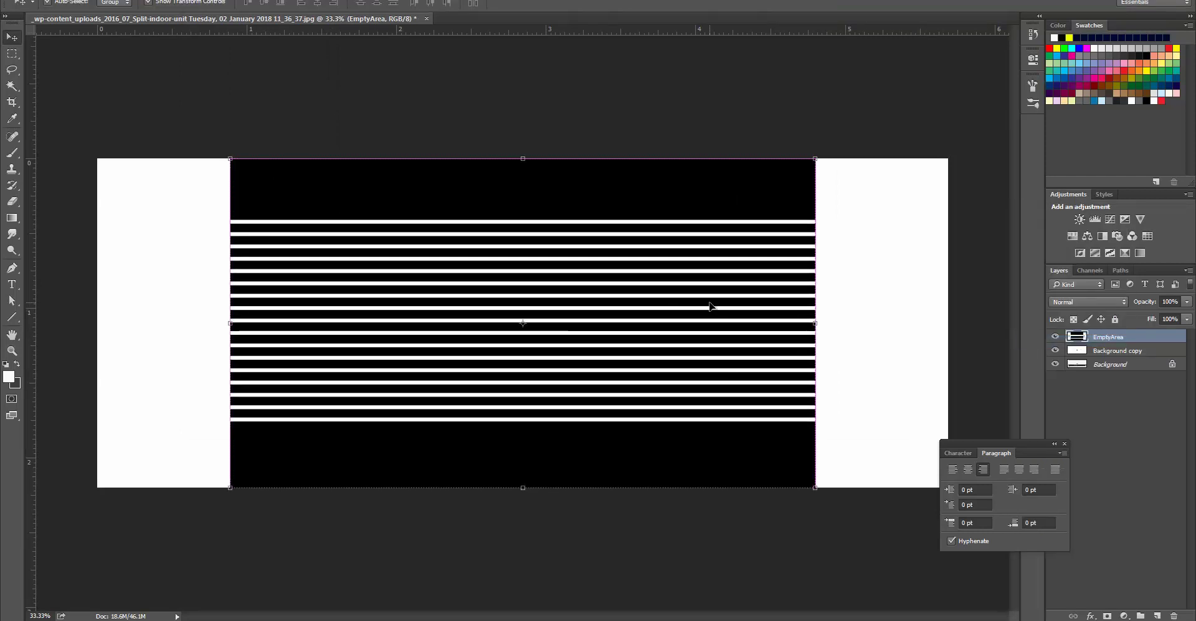
{"action": "key", "text": "ctrl+i"}
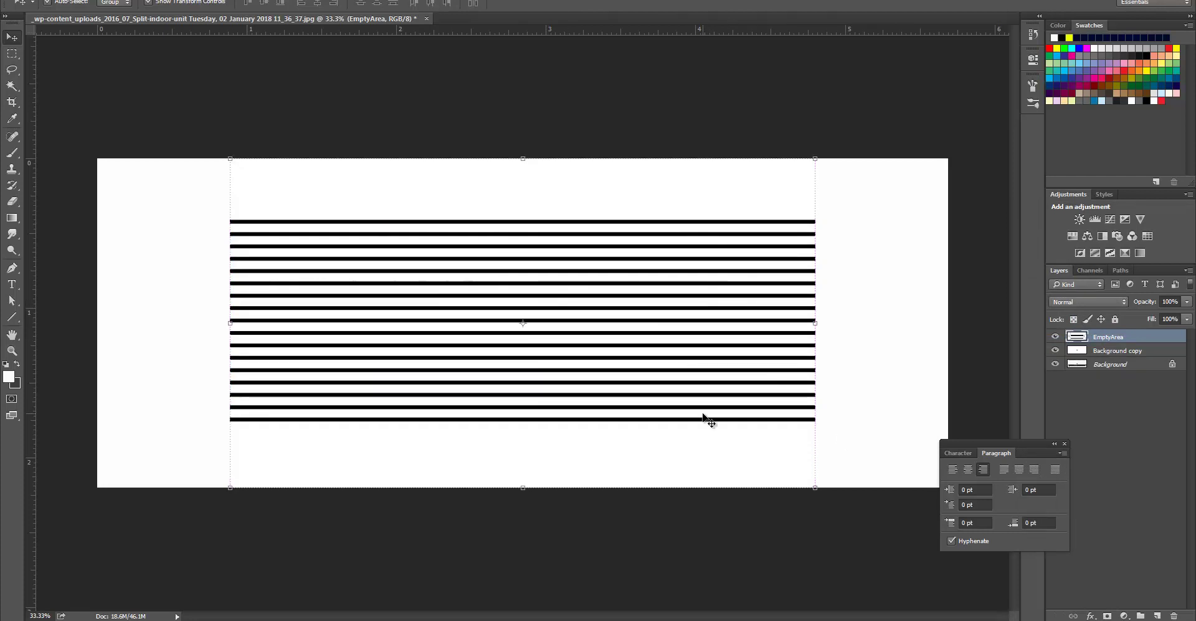
Transform the EmptyArea stripes to about 157% width and 72.5% height, spanning the canvas along its upper edge, and deselect the layer
{"action": "left_click_drag", "start_coordinate": [814, 485], "coordinate": [675, 435]}
{"action": "left_click_drag", "start_coordinate": [656, 363], "coordinate": [481, 247]}
{"action": "left_click_drag", "start_coordinate": [510, 173], "coordinate": [973, 170]}
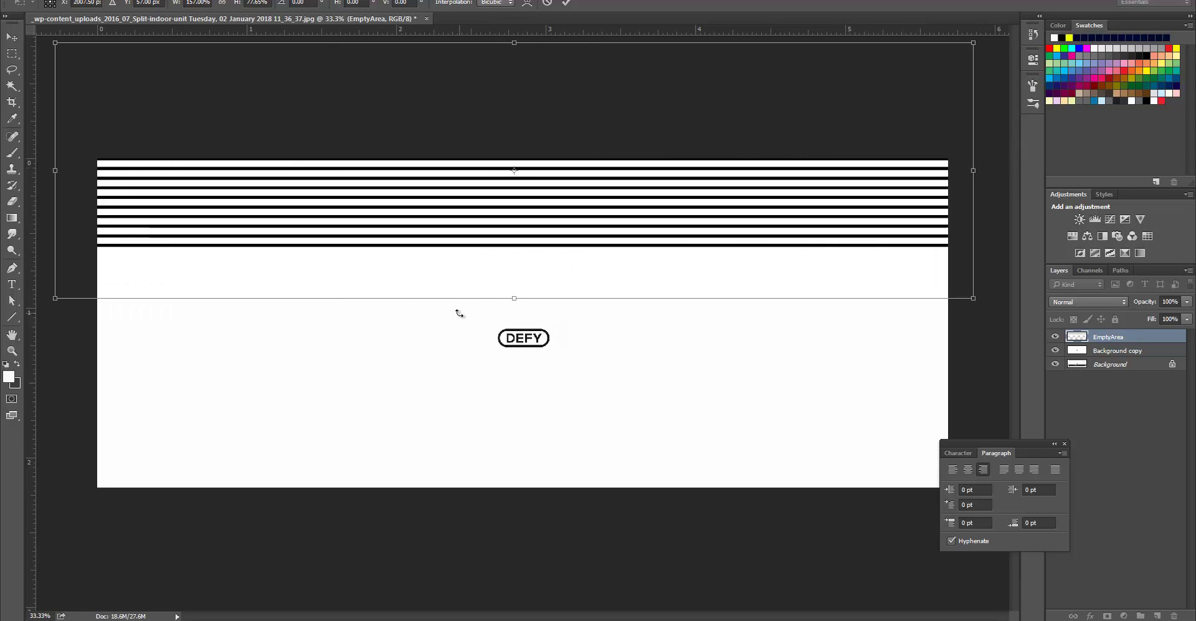
{"action": "left_click_drag", "start_coordinate": [520, 298], "coordinate": [543, 280]}
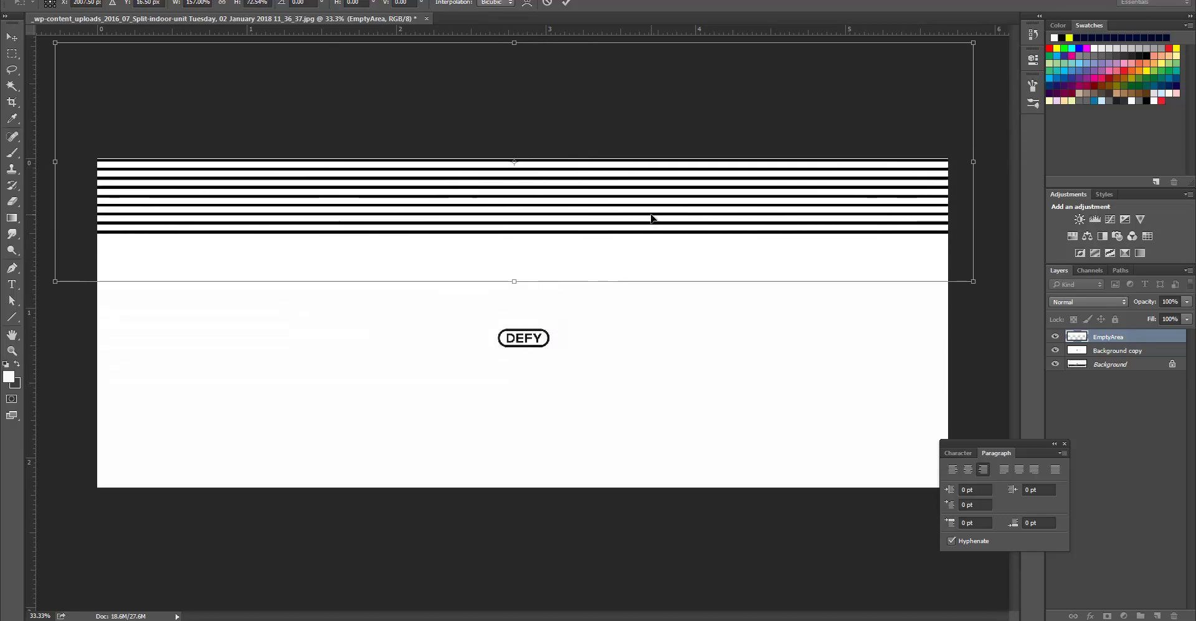
{"action": "key", "text": "Return"}
{"action": "left_click", "coordinate": [177, 96]}
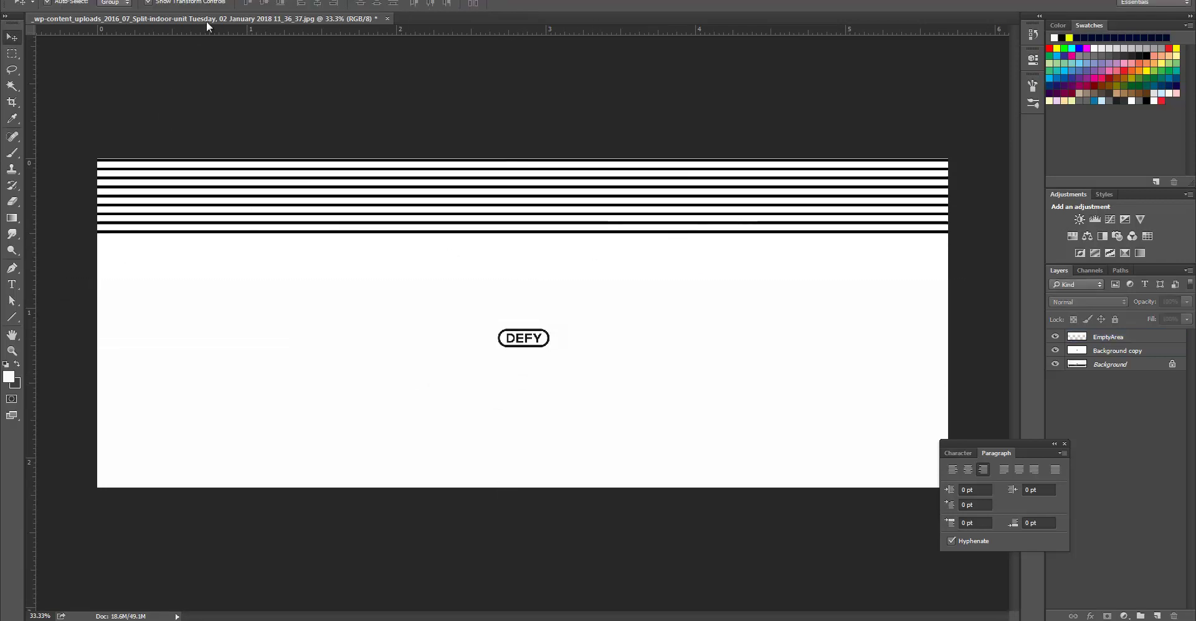
Place the Split-indoor-unit reference image into the document and move its layer between Background copy and Background
{"action": "left_click", "coordinate": [262, 619]}
{"action": "left_click", "coordinate": [454, 262]}
{"action": "left_click_drag", "start_coordinate": [409, 100], "coordinate": [118, 278]}
{"action": "key", "text": "Return"}
{"action": "left_click_drag", "start_coordinate": [1086, 341], "coordinate": [1087, 372]}
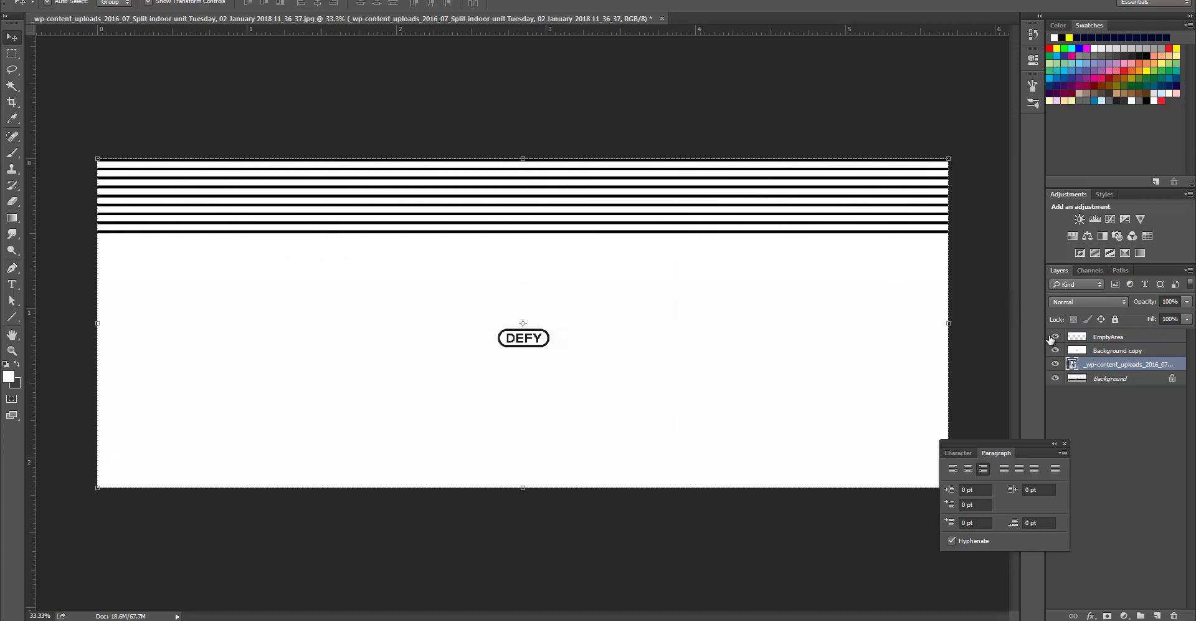
Hide the Background copy layer and set the EmptyArea layer's blend mode to Multiply
{"action": "left_click", "coordinate": [1055, 350]}
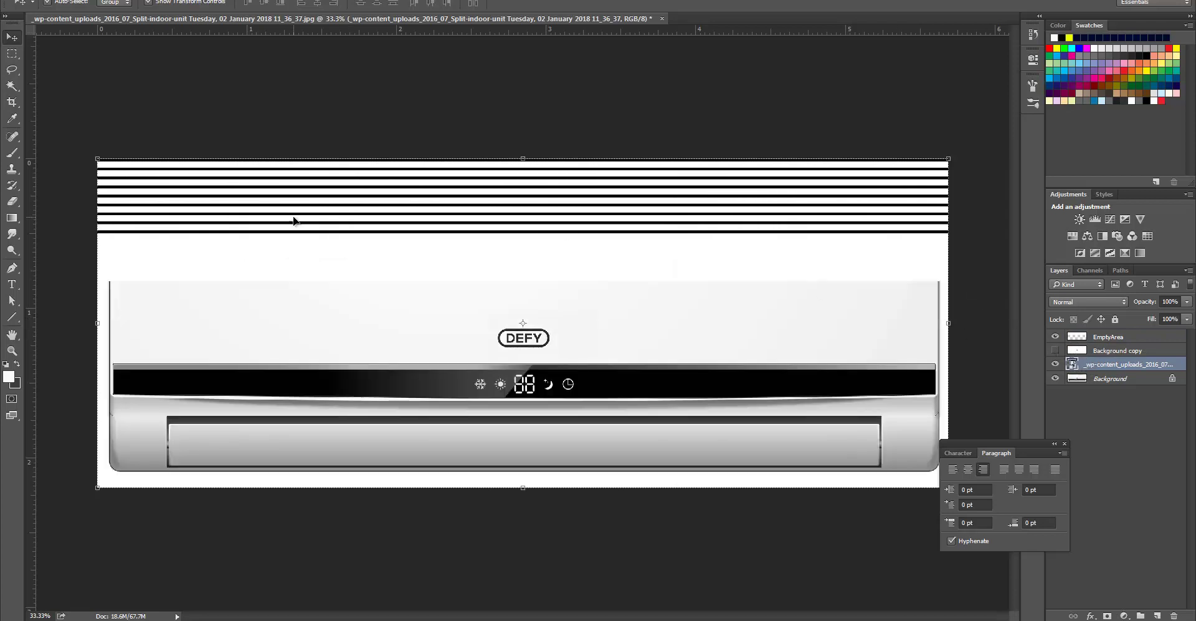
{"action": "left_click", "coordinate": [1107, 337]}
{"action": "left_click", "coordinate": [1089, 301]}
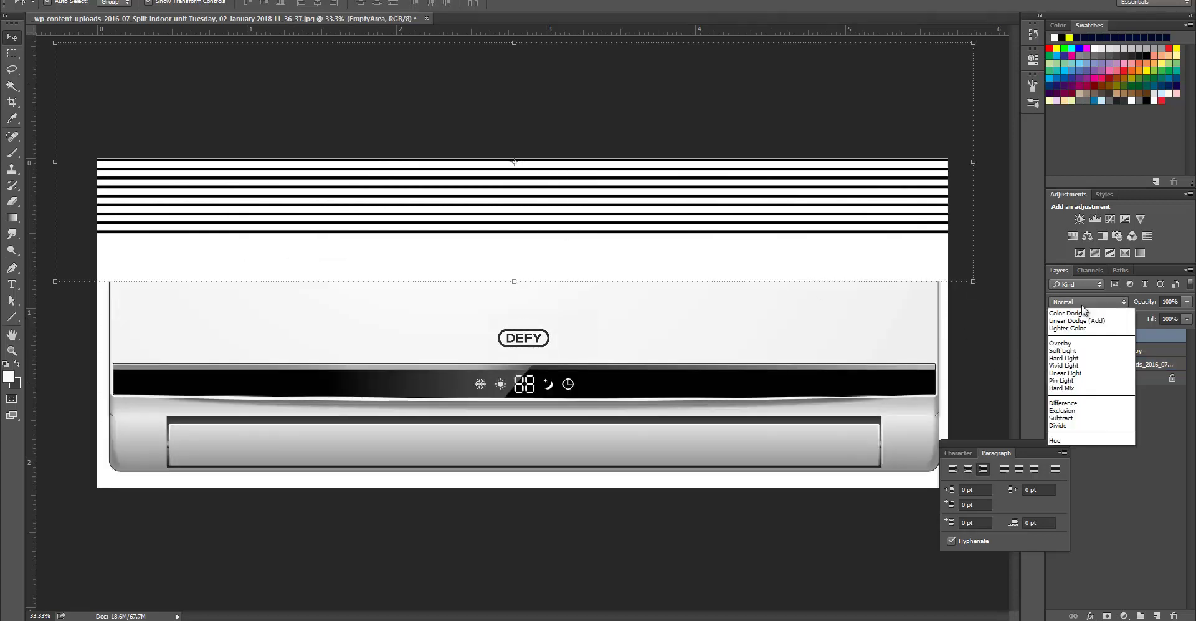
{"action": "left_click", "coordinate": [1080, 346]}
Compress the EmptyArea stripes vertically, position them over the reference unit's upper vent area, and show the Background copy layer again
{"action": "left_click_drag", "start_coordinate": [661, 229], "coordinate": [693, 295]}
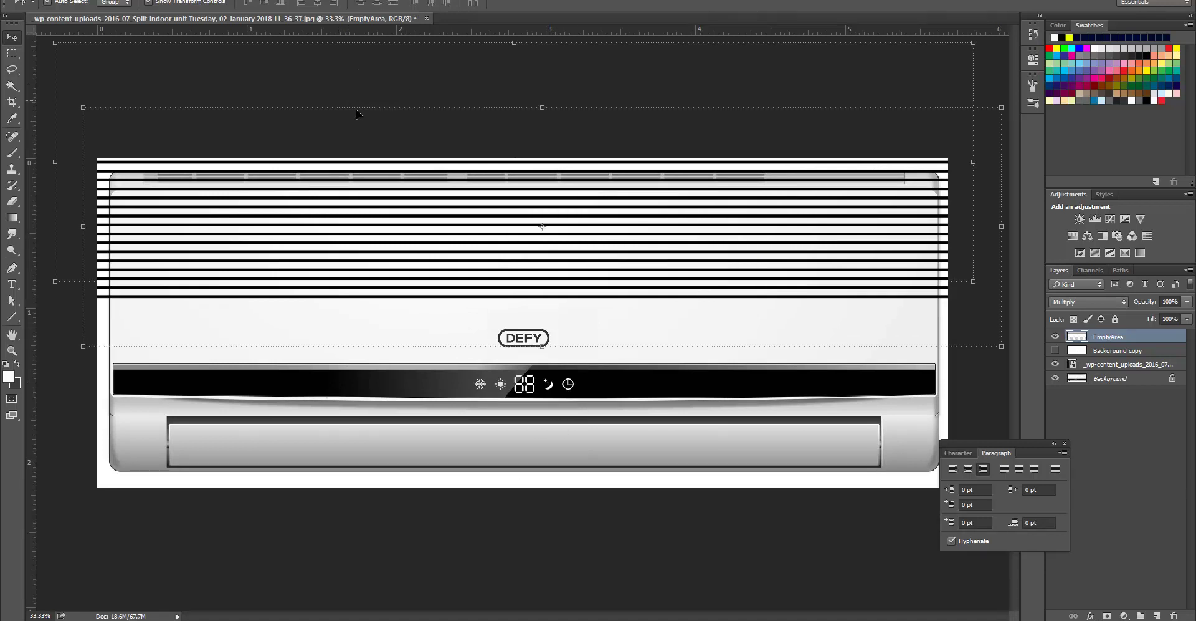
{"action": "left_click_drag", "start_coordinate": [542, 108], "coordinate": [544, 251]}
{"action": "left_click_drag", "start_coordinate": [555, 297], "coordinate": [558, 188]}
{"action": "key", "text": "Return"}
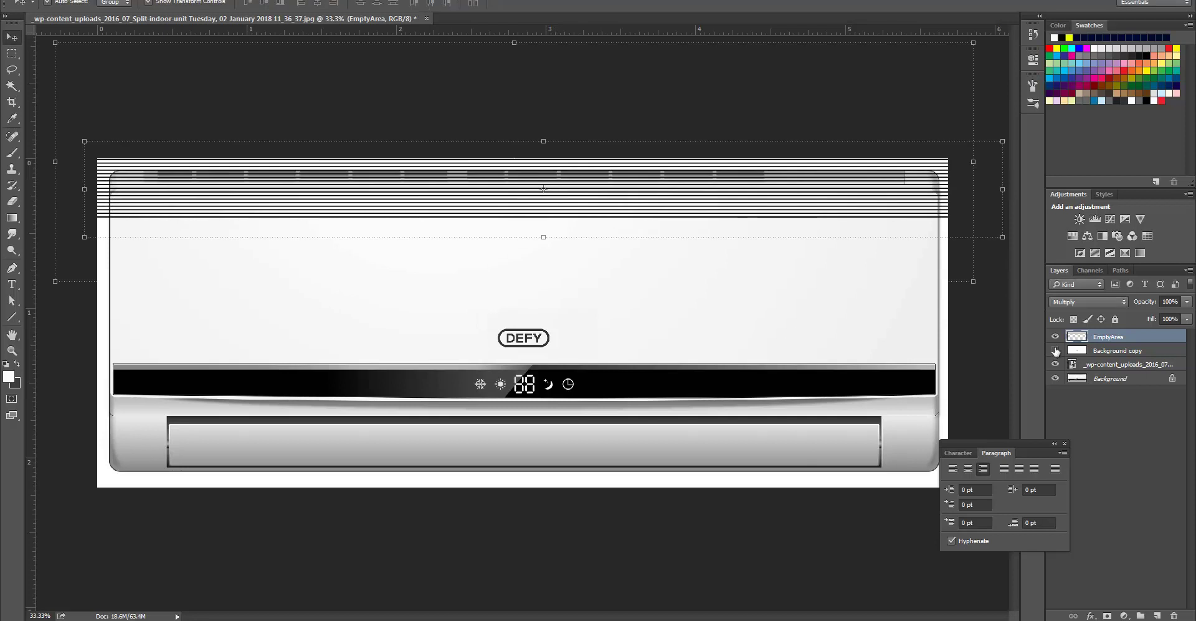
{"action": "left_click", "coordinate": [1056, 350]}
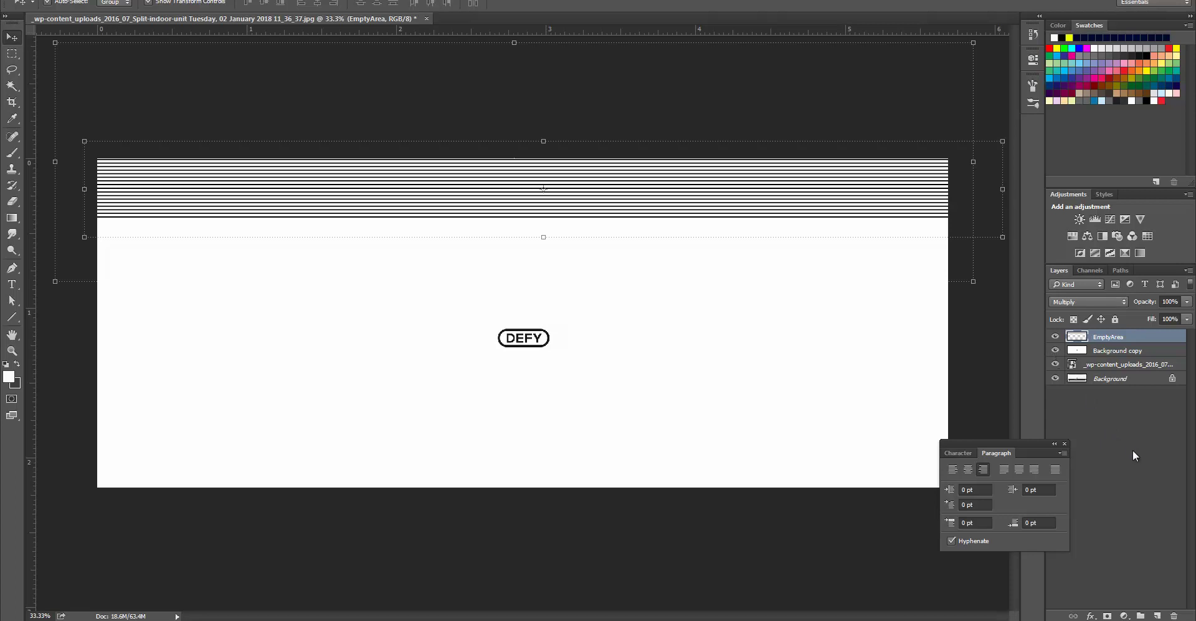
Copy a rectangular area around the DEFY logo from the Background copy layer onto a new layer
{"action": "left_click", "coordinate": [1114, 408]}
{"action": "left_click", "coordinate": [1097, 356]}
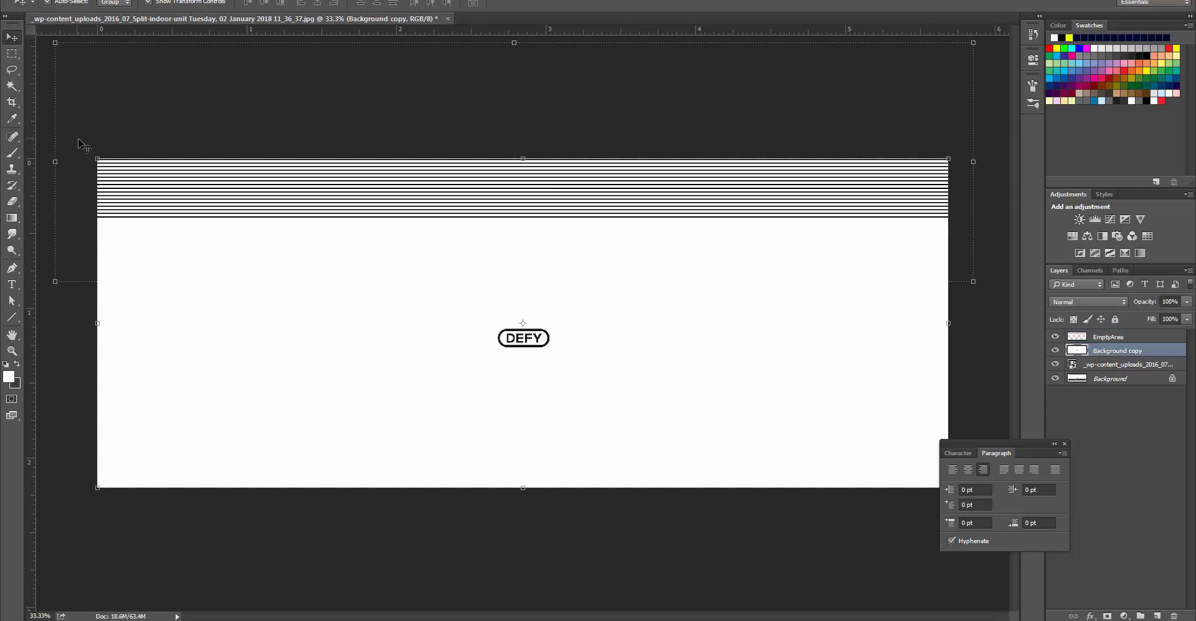
{"action": "left_click", "coordinate": [12, 54]}
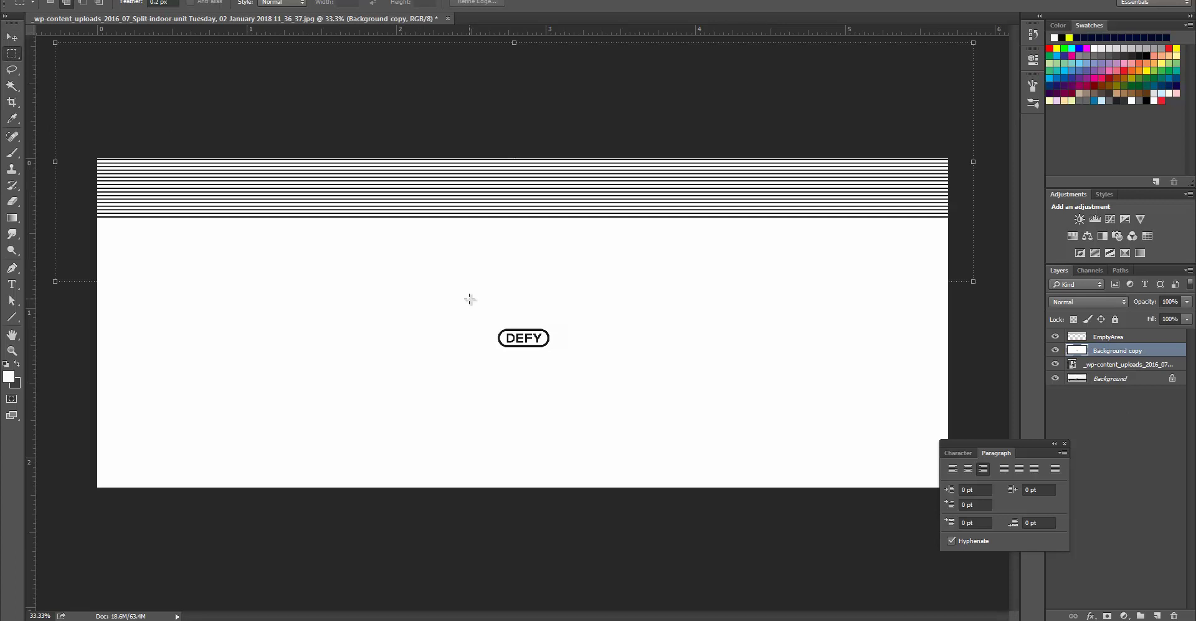
{"action": "left_click_drag", "start_coordinate": [465, 297], "coordinate": [583, 371]}
{"action": "key", "text": "ctrl+j"}
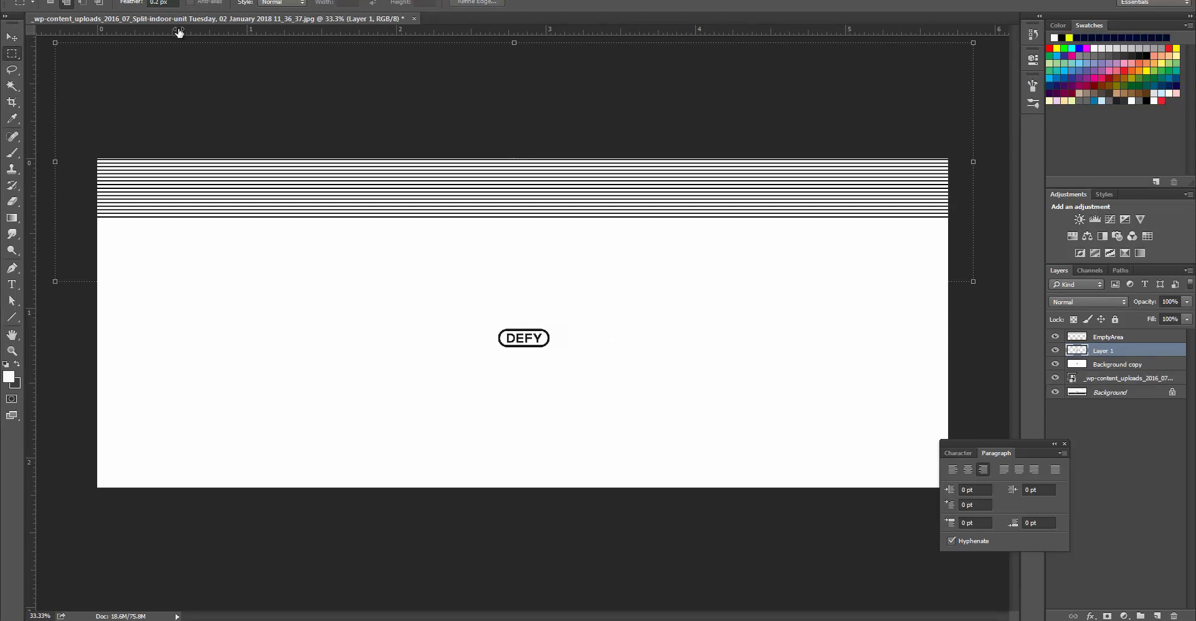
Lighten the copied logo layer to pure white with a Hue/Saturation adjustment so it covers the DEFY logo
{"action": "left_click", "coordinate": [84, 1]}
{"action": "mouse_move", "coordinate": [105, 13]}
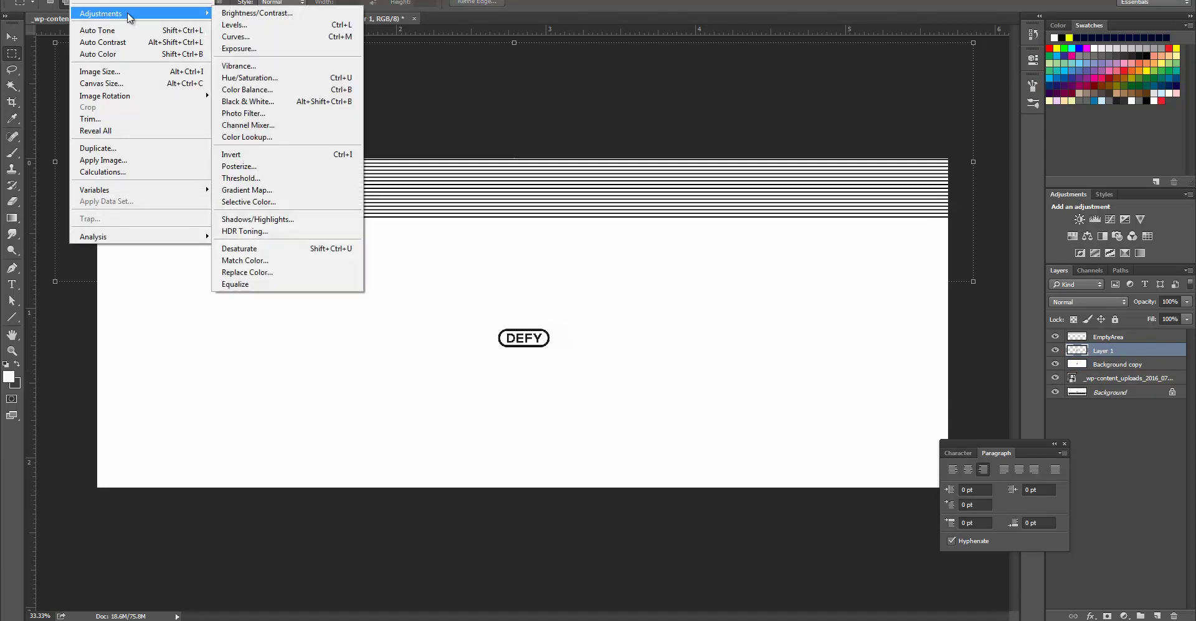
{"action": "left_click", "coordinate": [281, 76]}
{"action": "left_click_drag", "start_coordinate": [863, 399], "coordinate": [870, 402]}
{"action": "left_click", "coordinate": [1001, 266]}
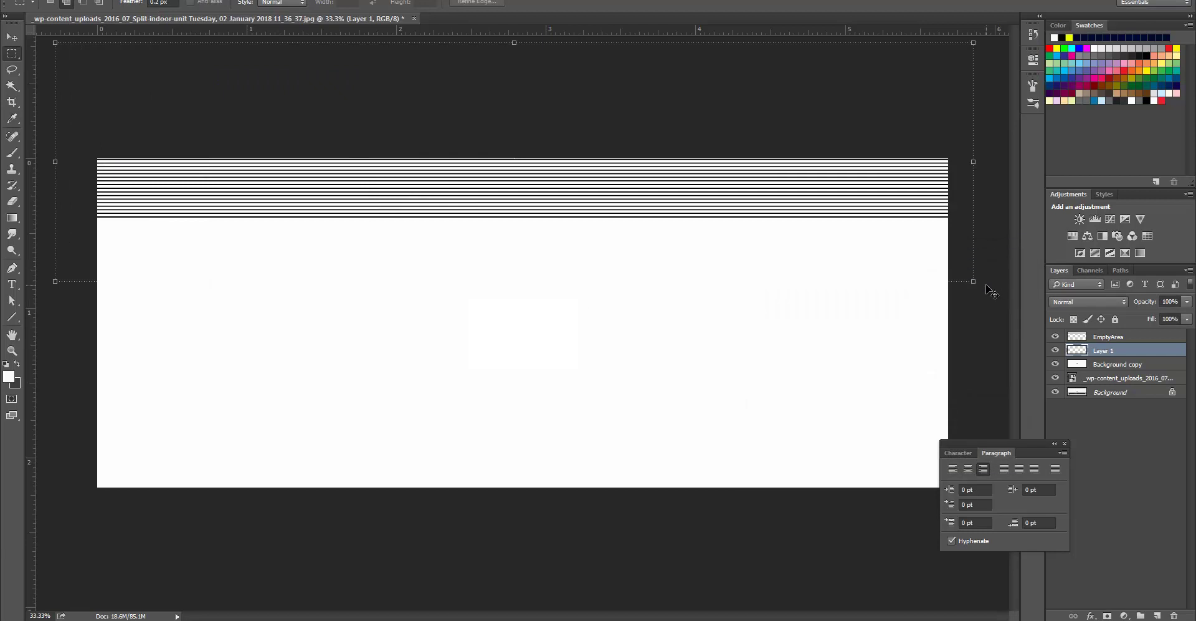
Save the image as OpacityMap.jpg in the Kandisaner folder, in JPEG format at quality 11 with the Baseline ("Standard") option
{"action": "key", "text": "ctrl+shift+s"}
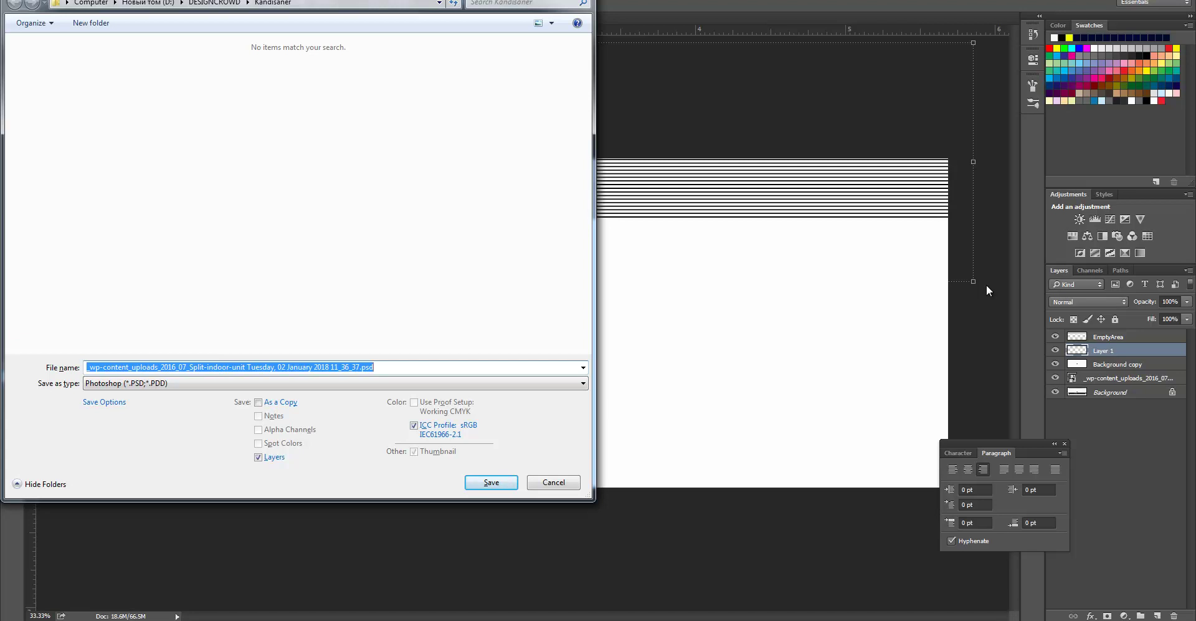
{"action": "type", "text": "Op"}
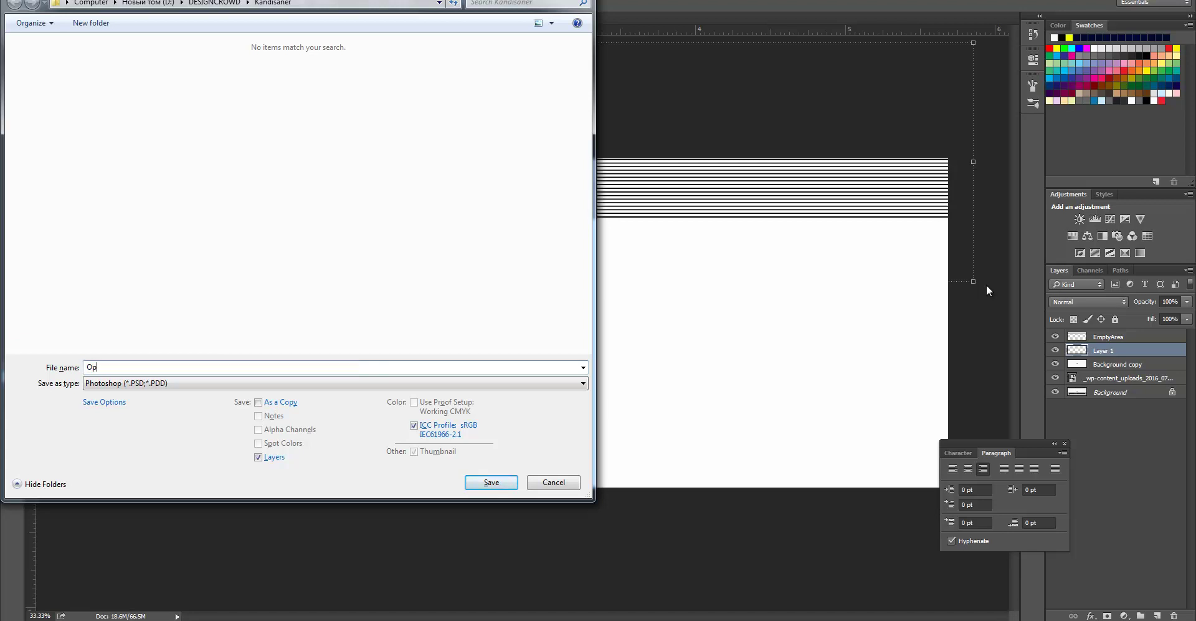
{"action": "type", "text": "acityMap"}
{"action": "key", "text": "Tab"}
{"action": "key", "text": "j"}
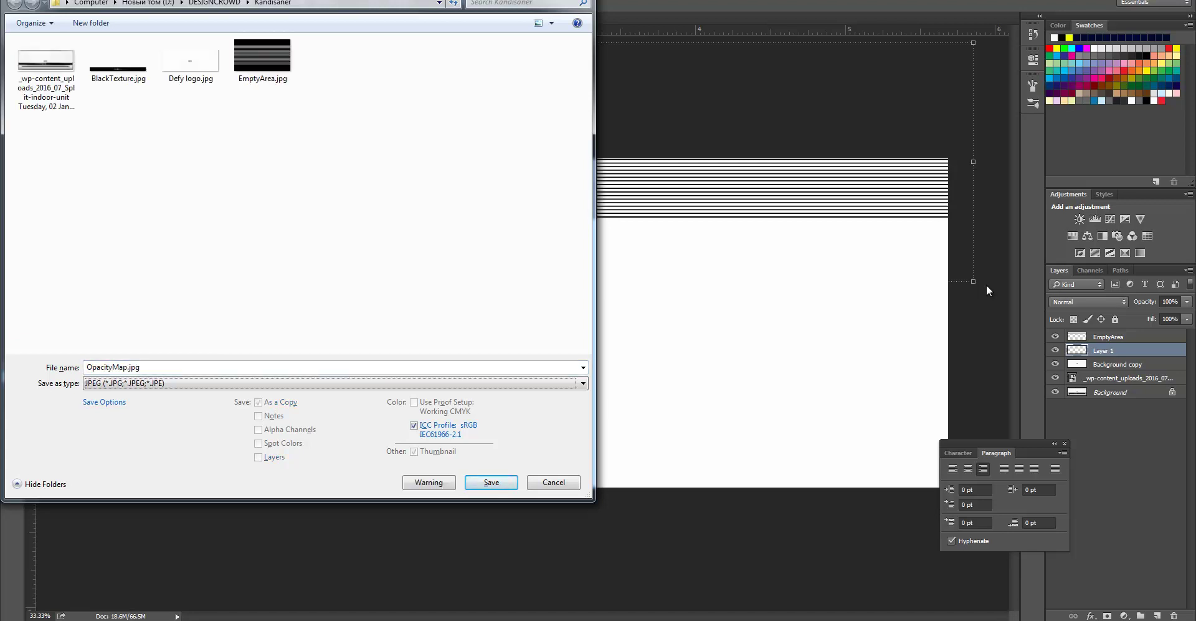
{"action": "key", "text": "Return"}
{"action": "key", "text": "Up"}
{"action": "key", "text": "Up"}
{"action": "key", "text": "Up"}
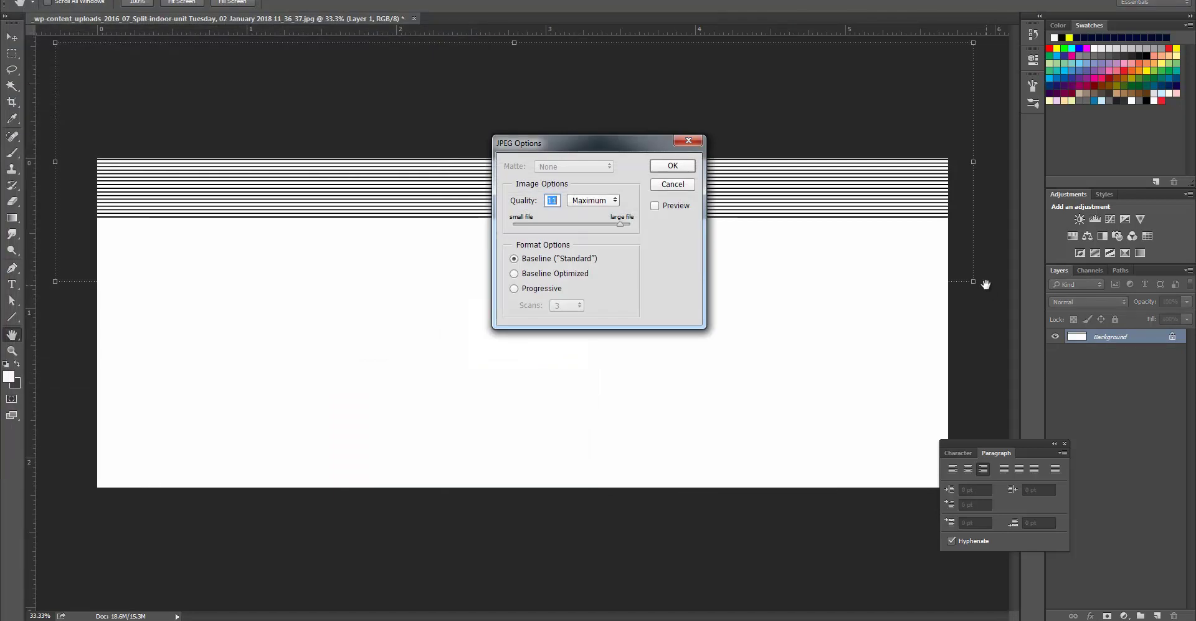
{"action": "key", "text": "Return"}
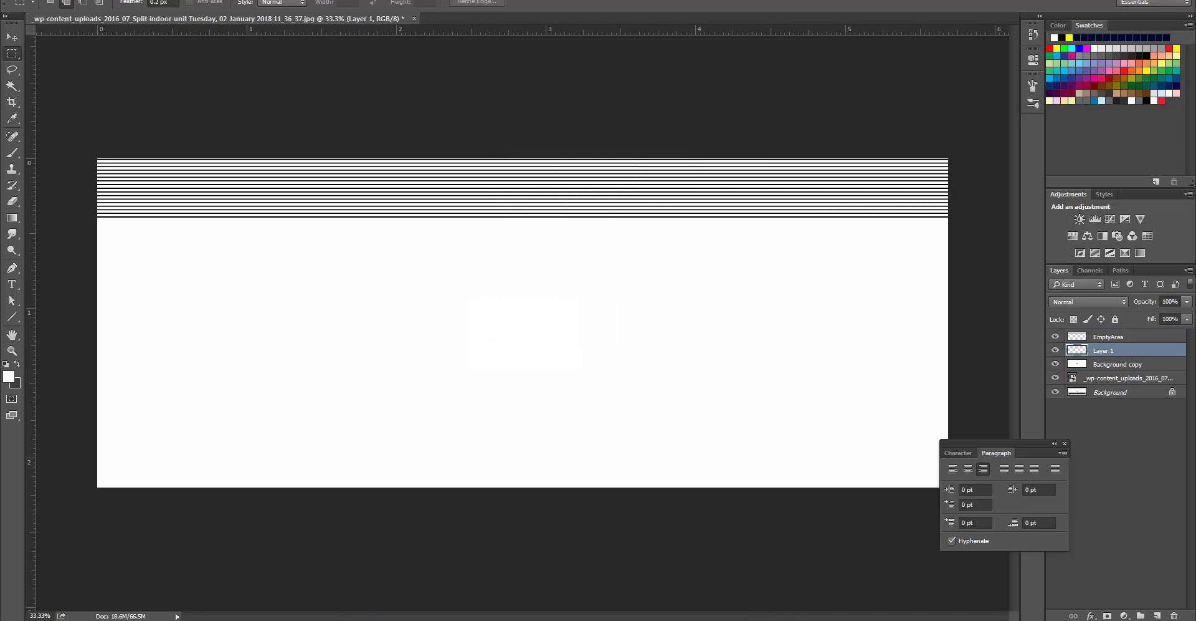
Switch to 3ds Max and orbit the perspective view to face the air conditioner's front panel
{"action": "key", "text": "alt+Tab"}
{"action": "left_click", "coordinate": [868, 508]}
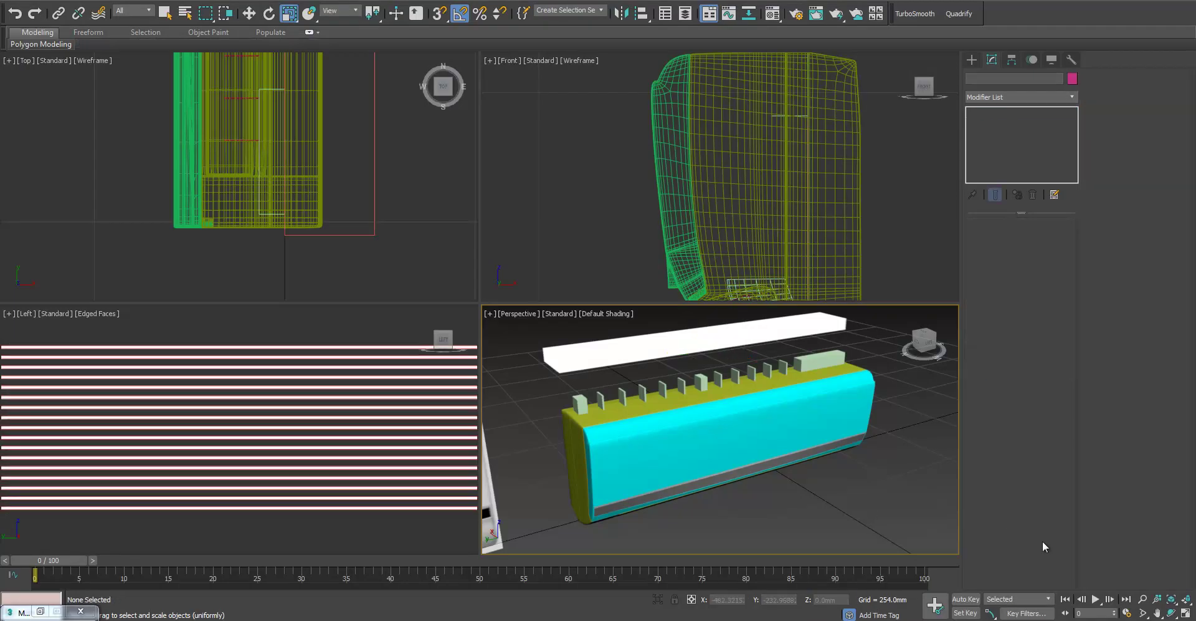
{"action": "left_click", "coordinate": [1171, 614]}
{"action": "left_click_drag", "start_coordinate": [742, 436], "coordinate": [657, 392]}
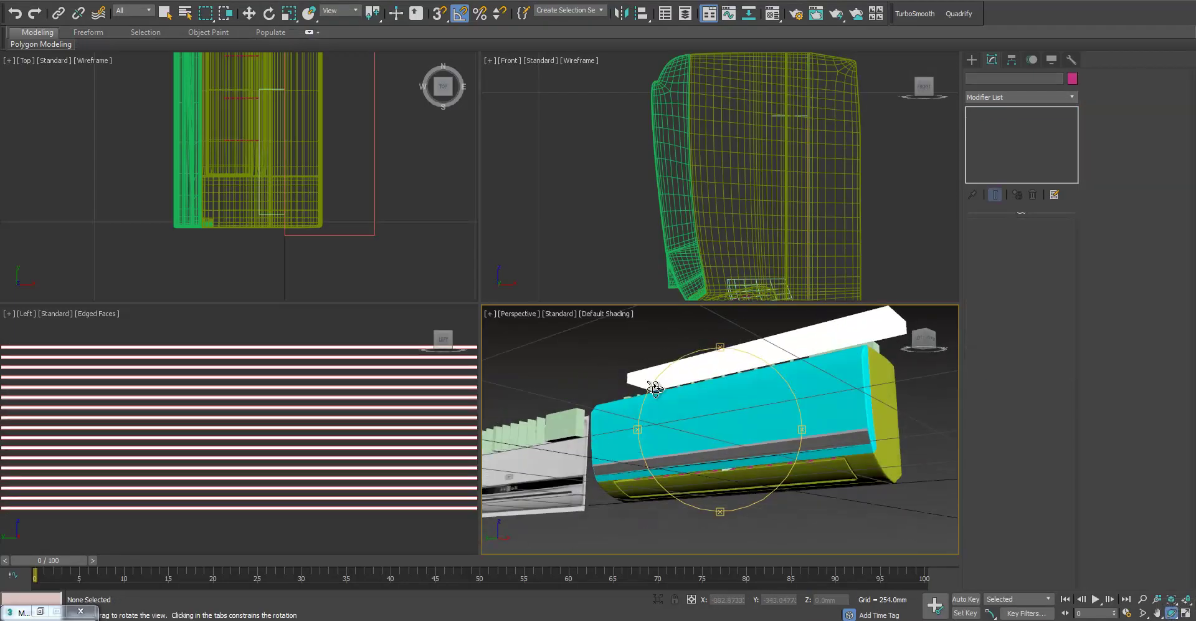
{"action": "right_click", "coordinate": [606, 356]}
Try to apply the Split-indoor-unit image from the Kandisaner folder directly to the cyan front panel in the perspective view
{"action": "left_click", "coordinate": [179, 619]}
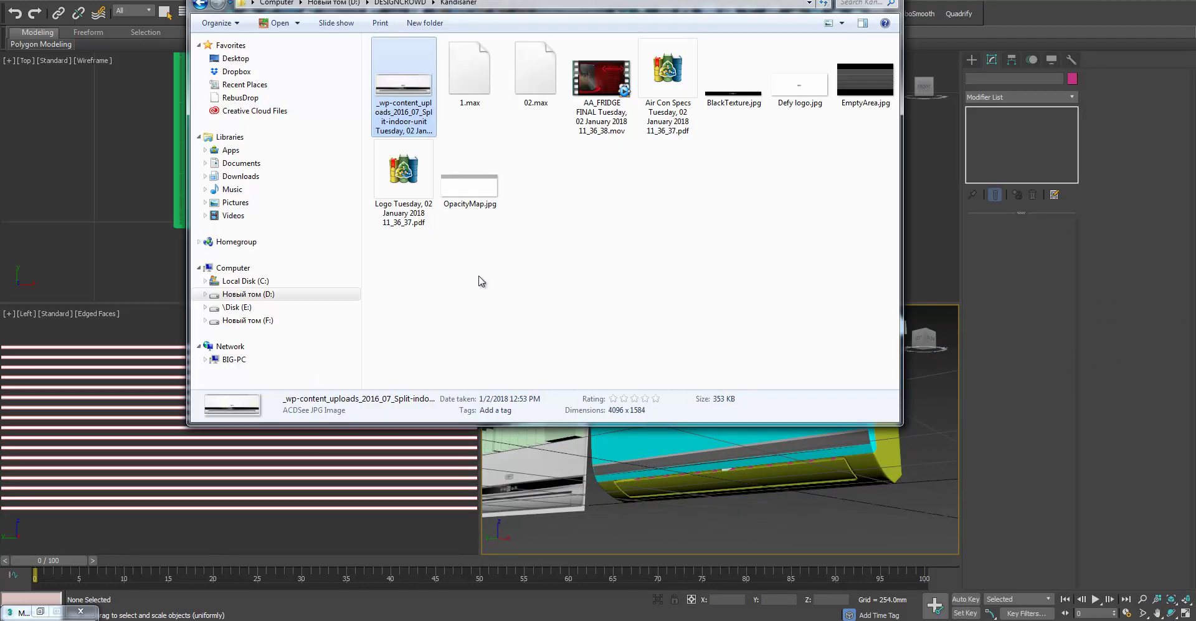
{"action": "left_click_drag", "start_coordinate": [755, 2], "coordinate": [401, 88]}
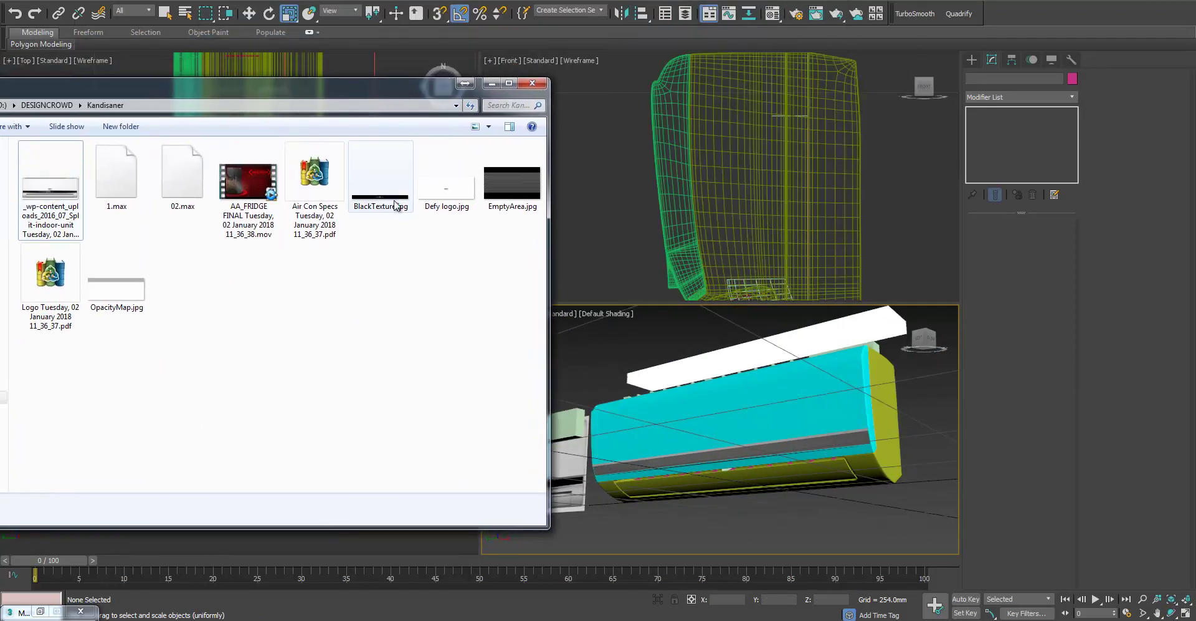
{"action": "left_click_drag", "start_coordinate": [49, 181], "coordinate": [708, 406]}
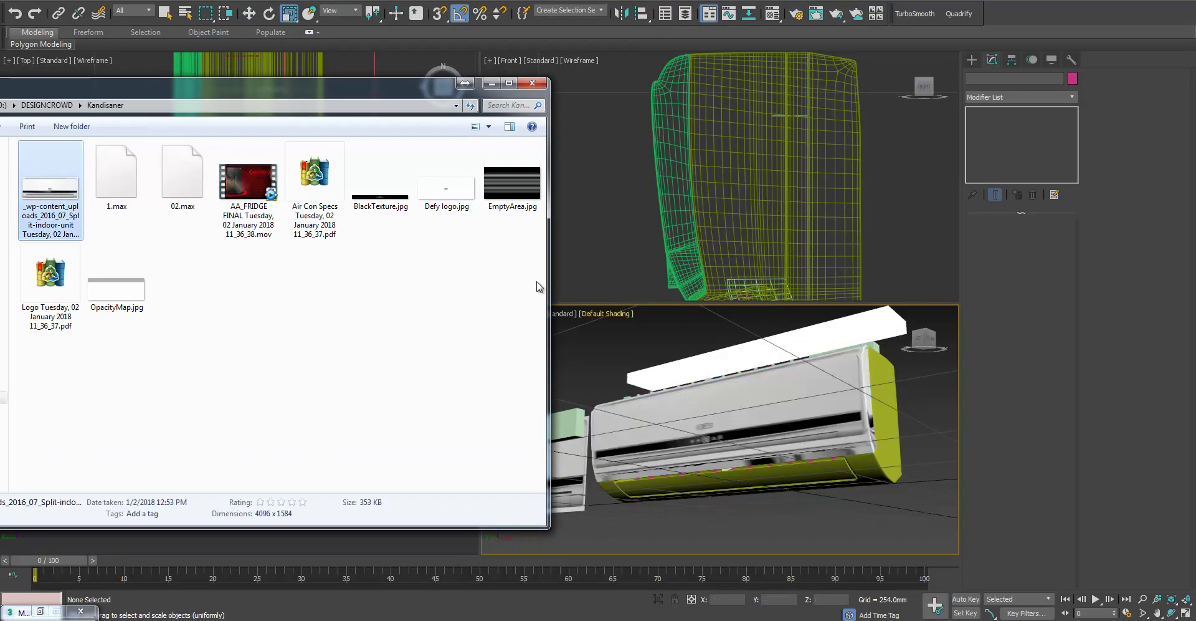
{"action": "left_click", "coordinate": [591, 360]}
{"action": "key", "text": "ctrl+z"}
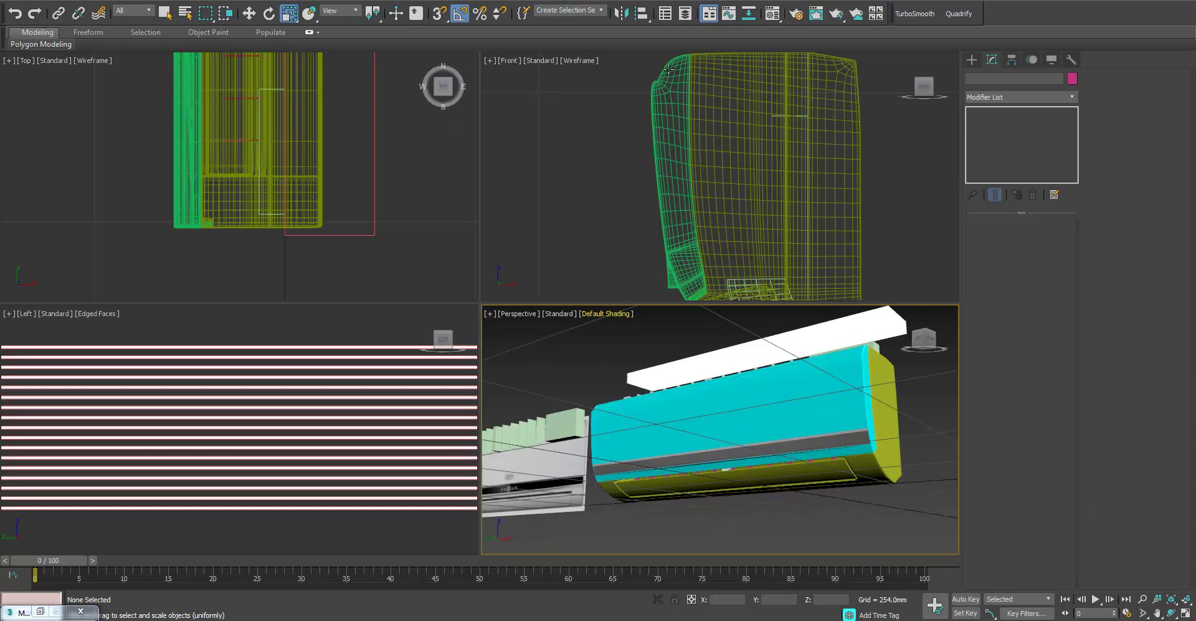
Open the Material Editor at the cyan 19 - Default material and restore the missing reference files in the Kandisaner folder
{"action": "left_click", "coordinate": [773, 13]}
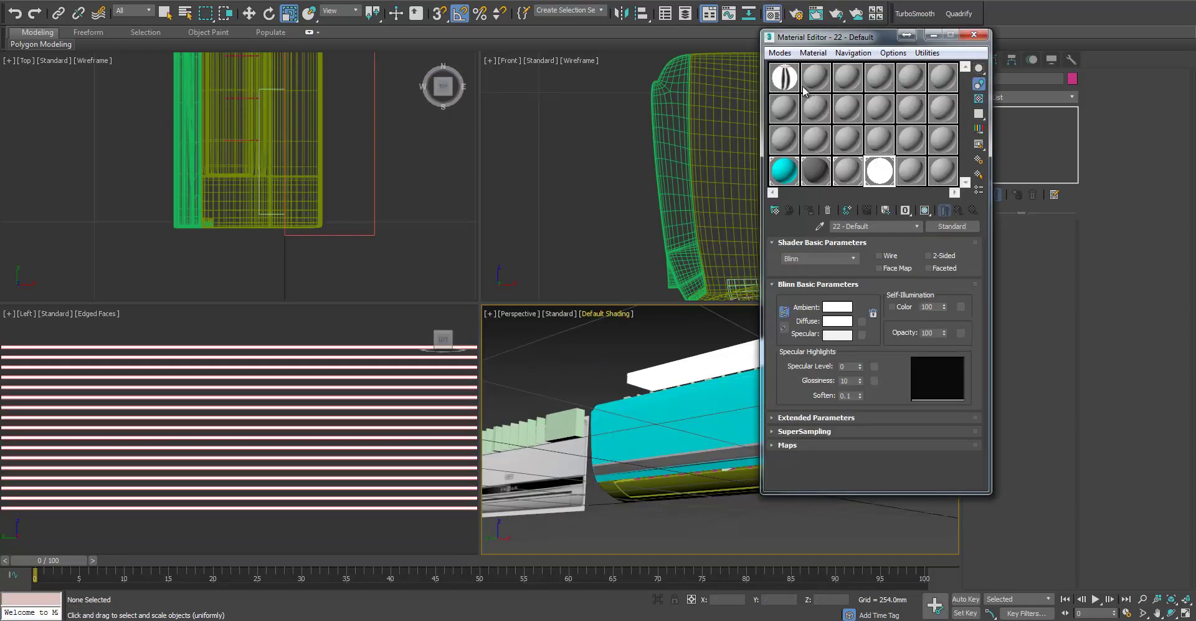
{"action": "left_click", "coordinate": [789, 176]}
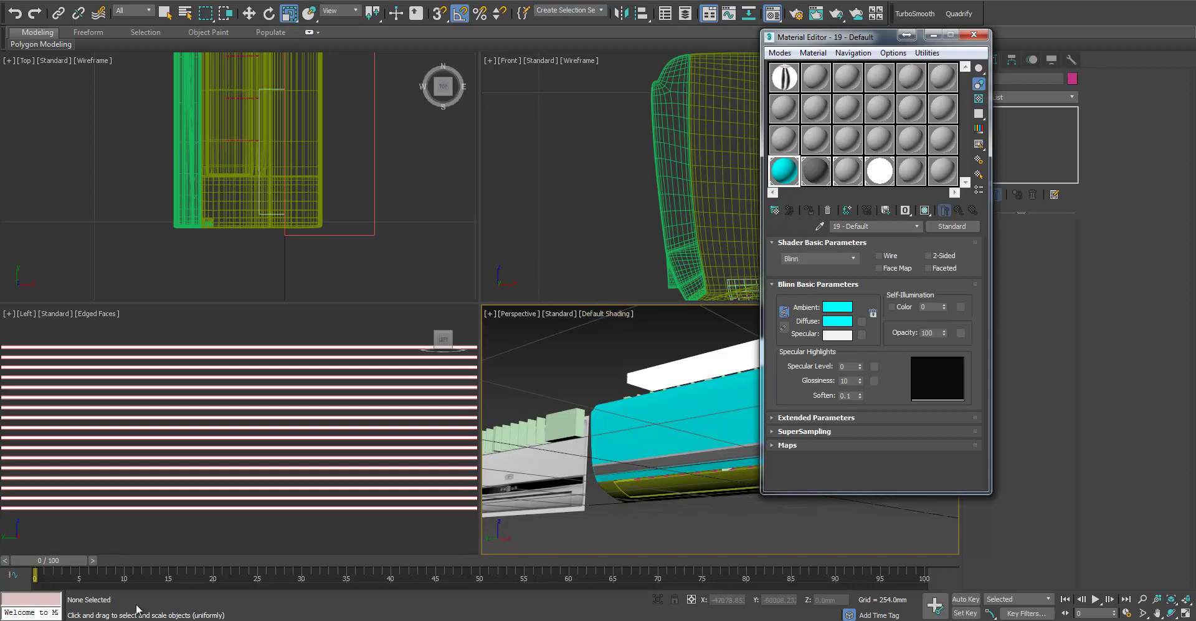
{"action": "left_click", "coordinate": [192, 619]}
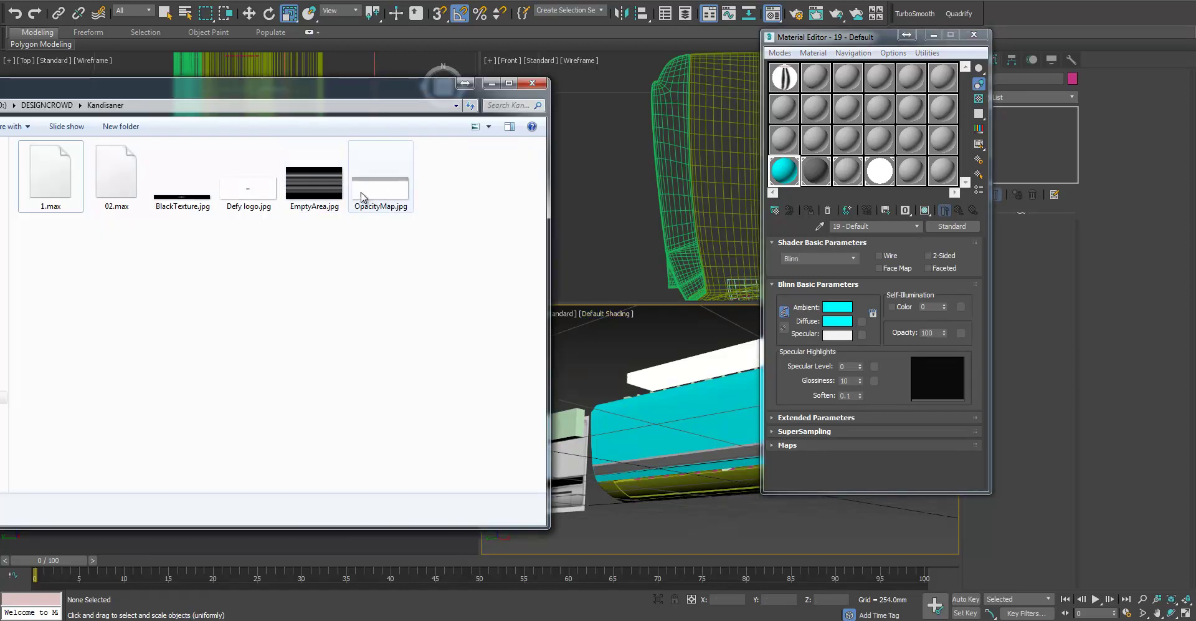
{"action": "left_click_drag", "start_coordinate": [190, 92], "coordinate": [276, 167]}
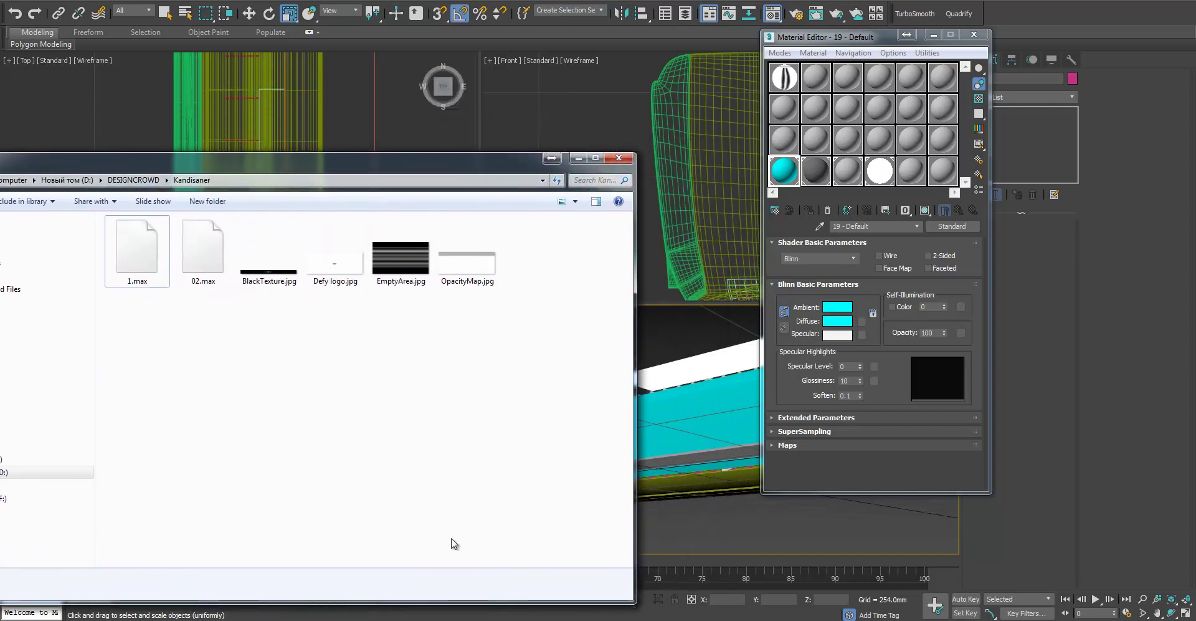
{"action": "right_click", "coordinate": [310, 368]}
{"action": "left_click", "coordinate": [325, 414]}
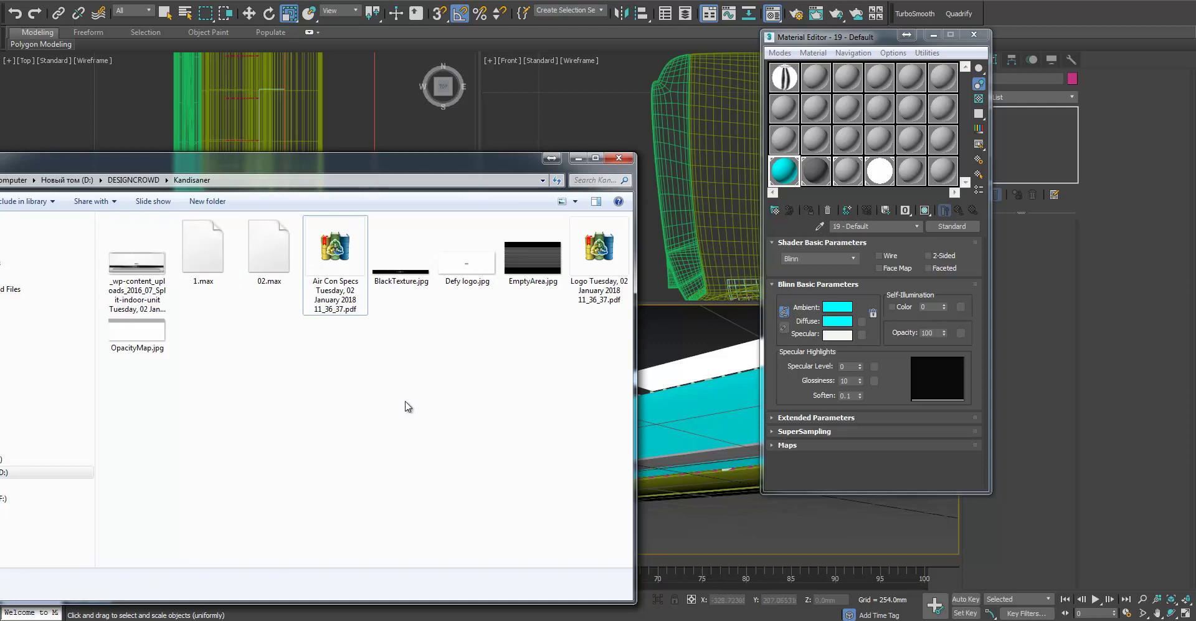
Load the Split-indoor-unit image into an unused Material Editor sample slot and minimise the folder window
{"action": "left_click_drag", "start_coordinate": [137, 262], "coordinate": [860, 324]}
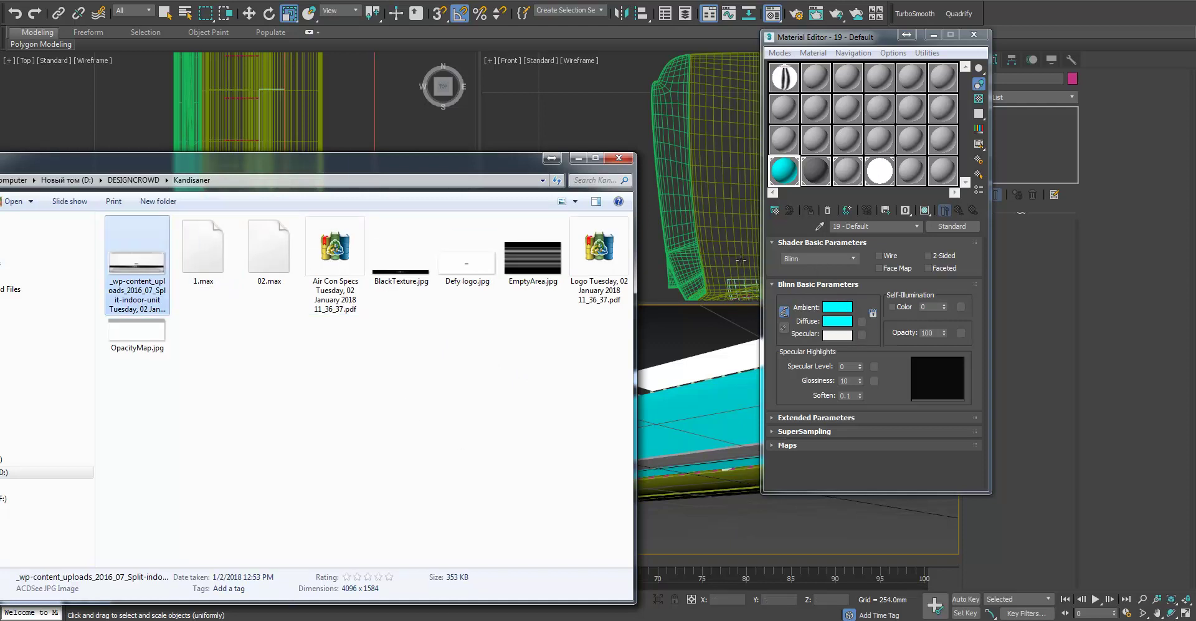
{"action": "left_click_drag", "start_coordinate": [141, 258], "coordinate": [789, 135]}
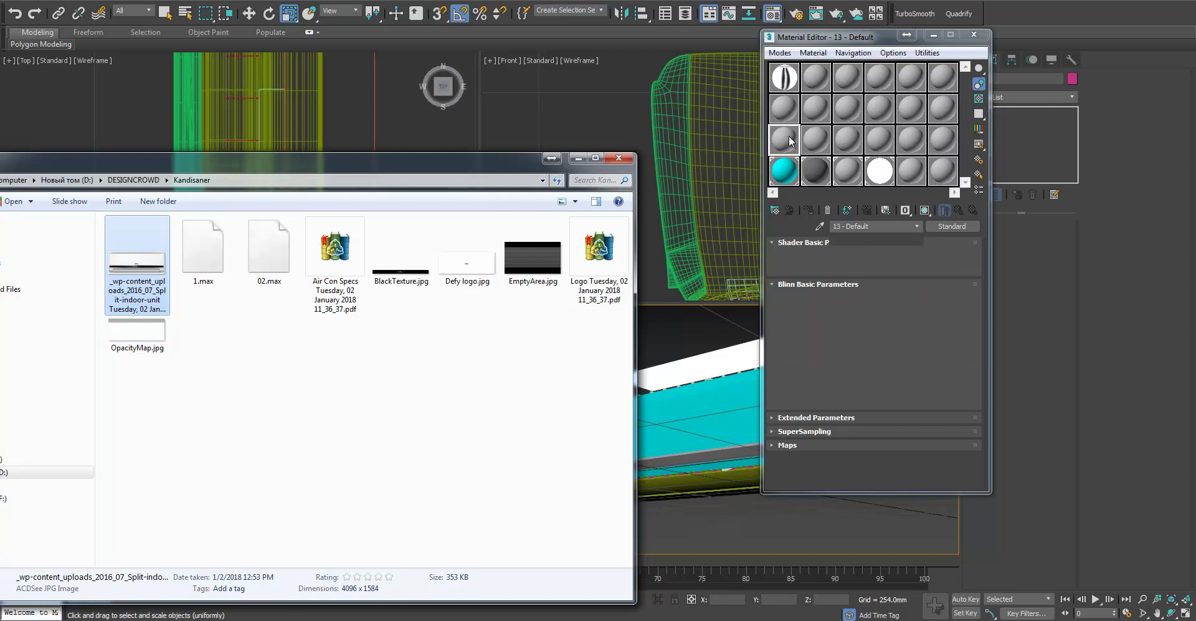
{"action": "left_click", "coordinate": [579, 157]}
Instance the reference bitmap as the 19 - Default material's diffuse map, set self-illumination to 100 and show the material in the viewport
{"action": "left_click", "coordinate": [785, 176]}
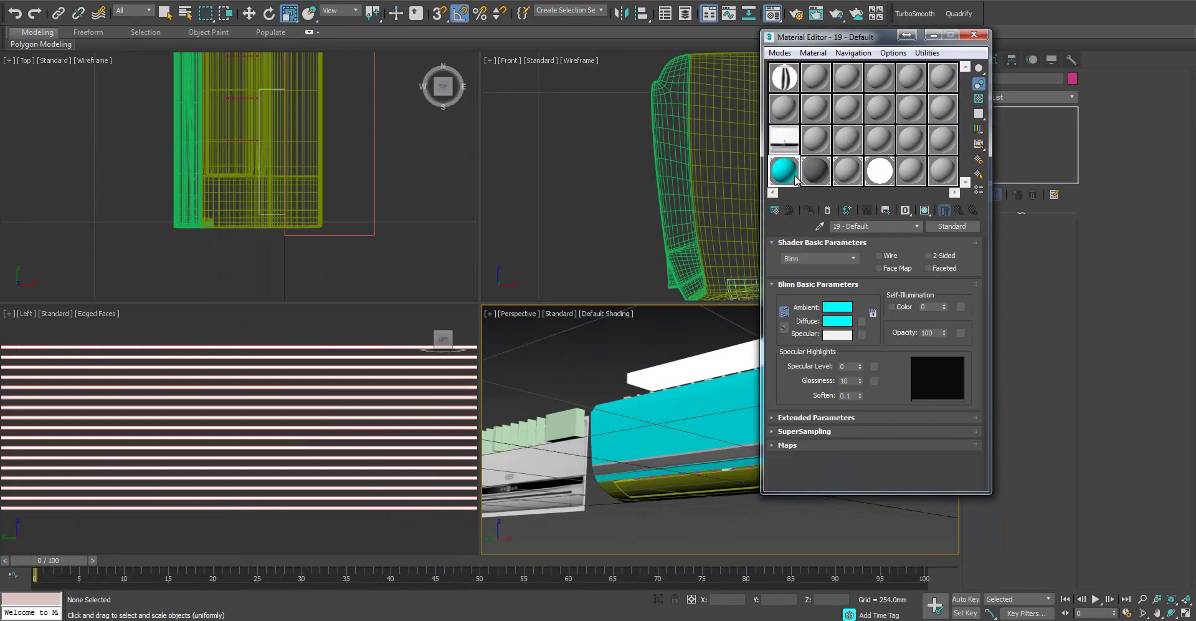
{"action": "left_click_drag", "start_coordinate": [858, 318], "coordinate": [861, 320]}
{"action": "left_click", "coordinate": [849, 300]}
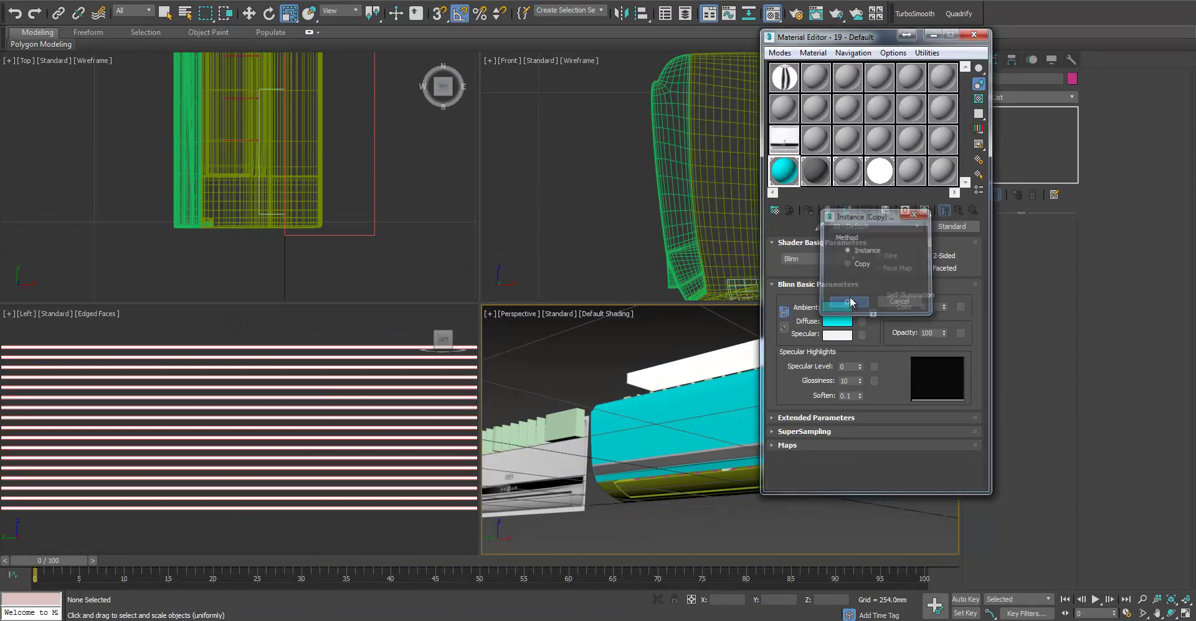
{"action": "left_click_drag", "start_coordinate": [945, 306], "coordinate": [959, 213]}
{"action": "left_click", "coordinate": [925, 210]}
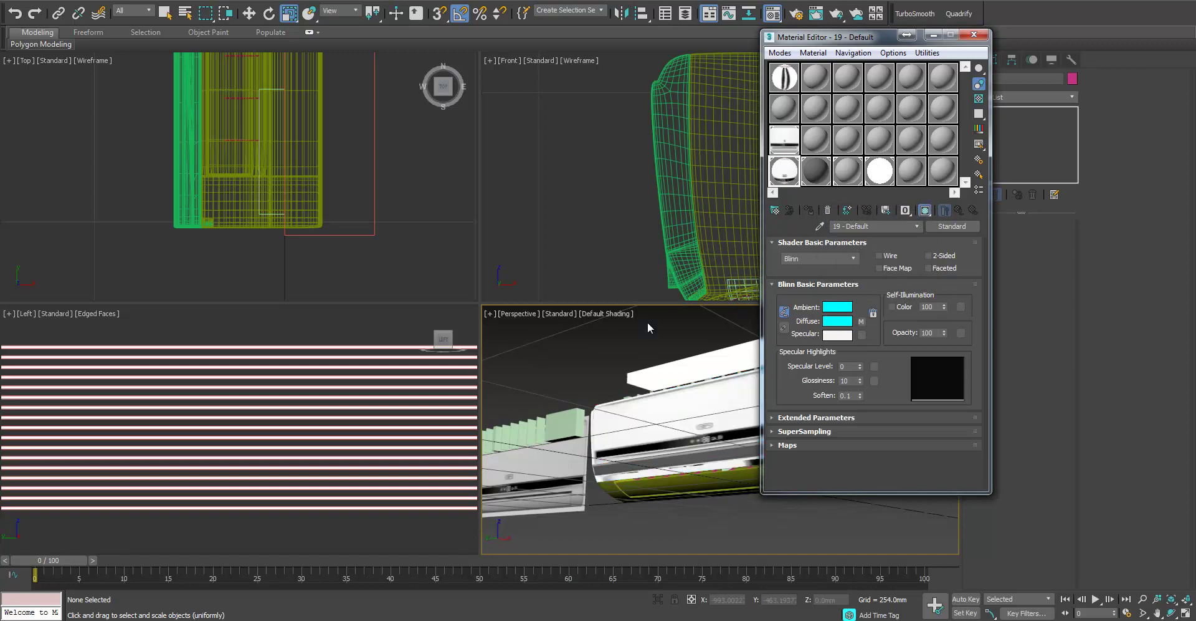
Maximise the perspective viewport, minimise the Material Editor and add a UVW Map modifier to the Lid front panel above its TurboSmooth
{"action": "key", "text": "alt+w"}
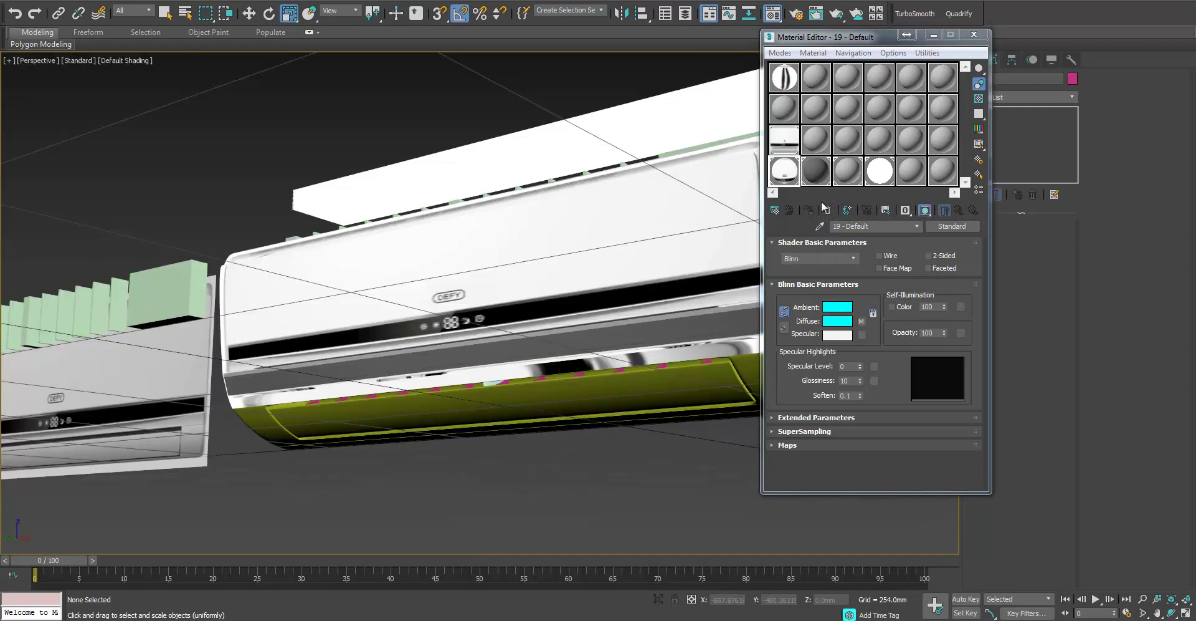
{"action": "left_click", "coordinate": [933, 35]}
{"action": "left_click", "coordinate": [431, 260]}
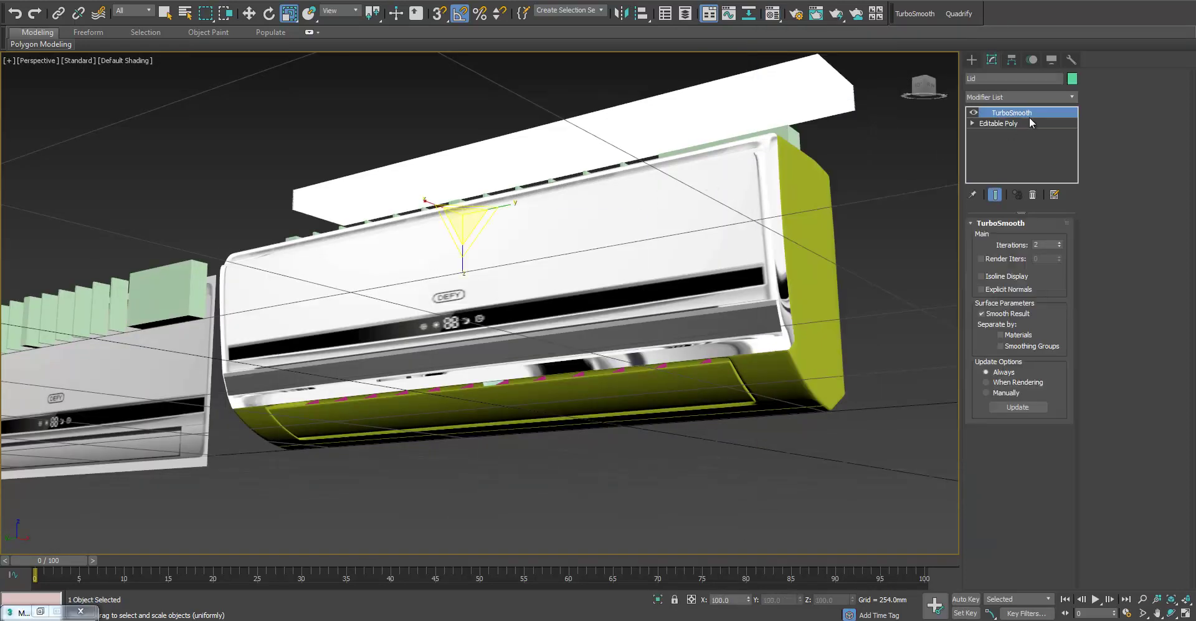
{"action": "left_click", "coordinate": [1073, 97]}
{"action": "scroll", "coordinate": [1016, 349], "scroll_direction": "down", "scroll_amount": 10}
{"action": "scroll", "coordinate": [1016, 349], "scroll_direction": "down", "scroll_amount": 10}
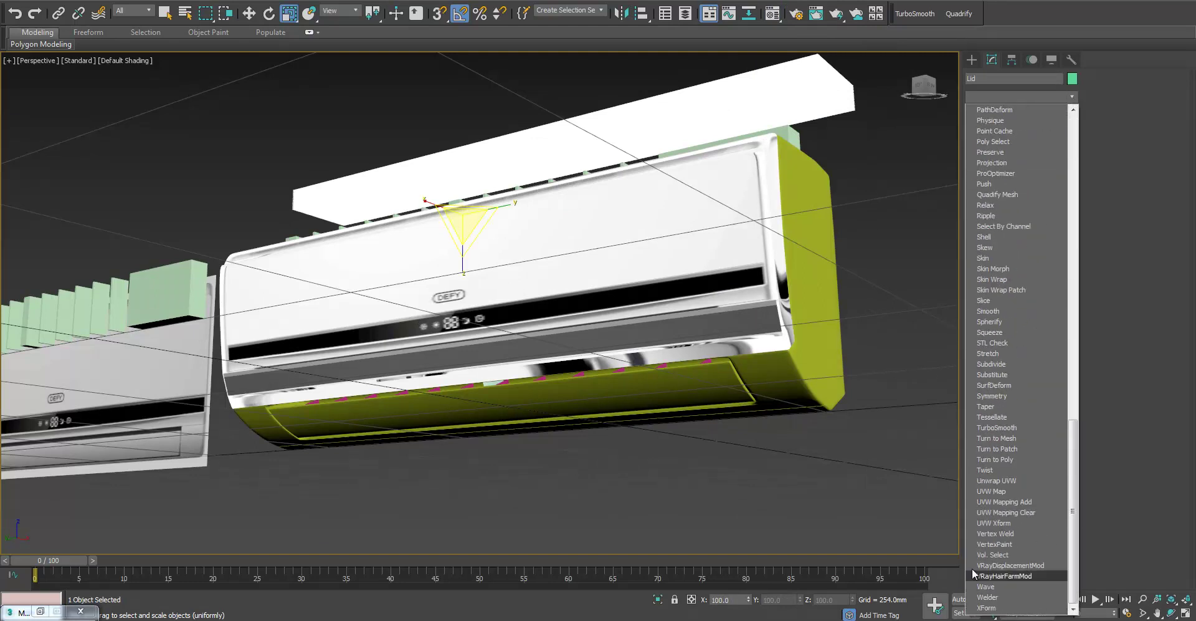
{"action": "left_click", "coordinate": [1006, 488]}
{"action": "middle_click_drag", "start_coordinate": [623, 311], "coordinate": [797, 308], "text": "alt"}
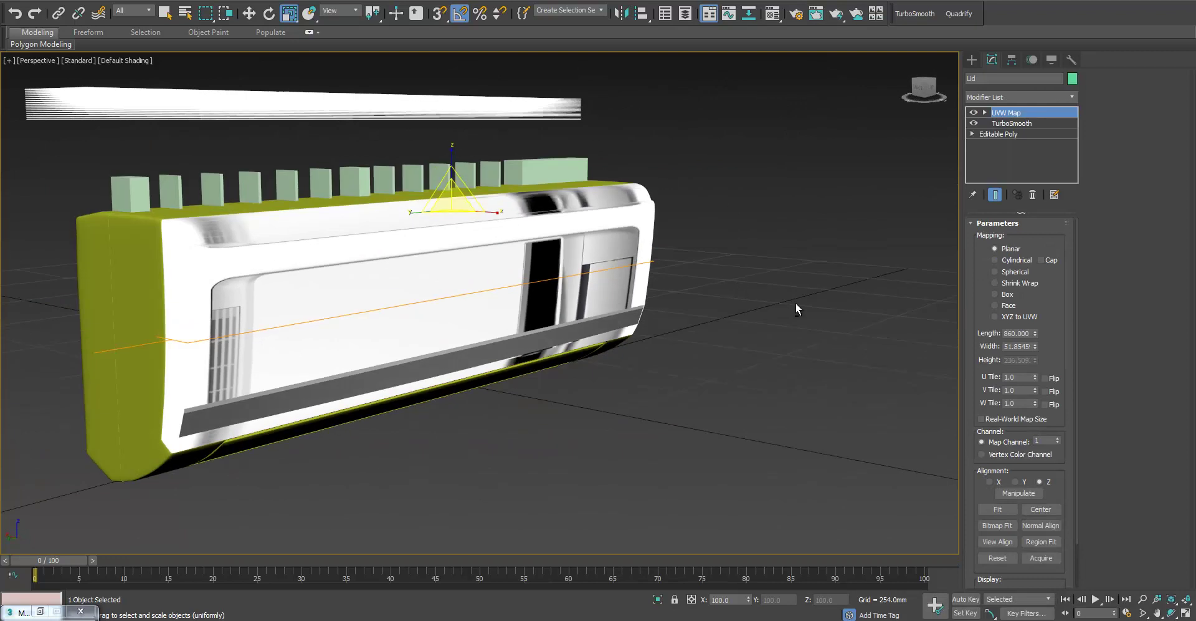
Align the Lid's planar UVW mapping to the X axis and fit it to the panel
{"action": "left_click", "coordinate": [1017, 492]}
{"action": "left_click", "coordinate": [1017, 493]}
{"action": "left_click", "coordinate": [996, 484]}
{"action": "left_click", "coordinate": [997, 509]}
{"action": "middle_click_drag", "start_coordinate": [601, 348], "coordinate": [494, 349], "text": "alt"}
Rotate the UVW mapping gizmo a quarter turn so the DEFY image reads horizontally, and refit it to the lid
{"action": "key", "text": "e"}
{"action": "left_click_drag", "start_coordinate": [441, 230], "coordinate": [406, 250]}
{"action": "right_click", "coordinate": [420, 280]}
{"action": "key", "text": "1"}
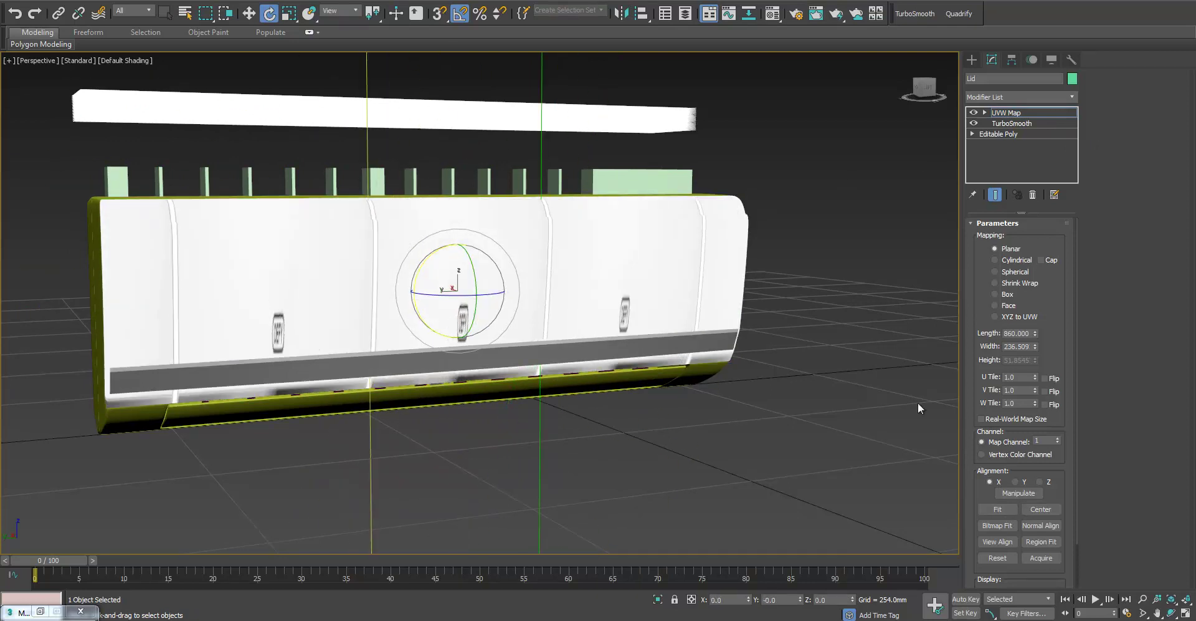
{"action": "left_click", "coordinate": [996, 509]}
{"action": "middle_click_drag", "start_coordinate": [450, 383], "coordinate": [468, 393], "text": "alt"}
Fine-tune the mapping gizmo's scale and its position along Y to align the reference image with the lid
{"action": "key", "text": "r"}
{"action": "mouse_move", "coordinate": [460, 267]}
{"action": "left_mouse_down"}
{"action": "mouse_move", "coordinate": [458, 228]}
{"action": "mouse_move", "coordinate": [462, 267]}
{"action": "left_mouse_up"}
{"action": "key", "text": "w"}
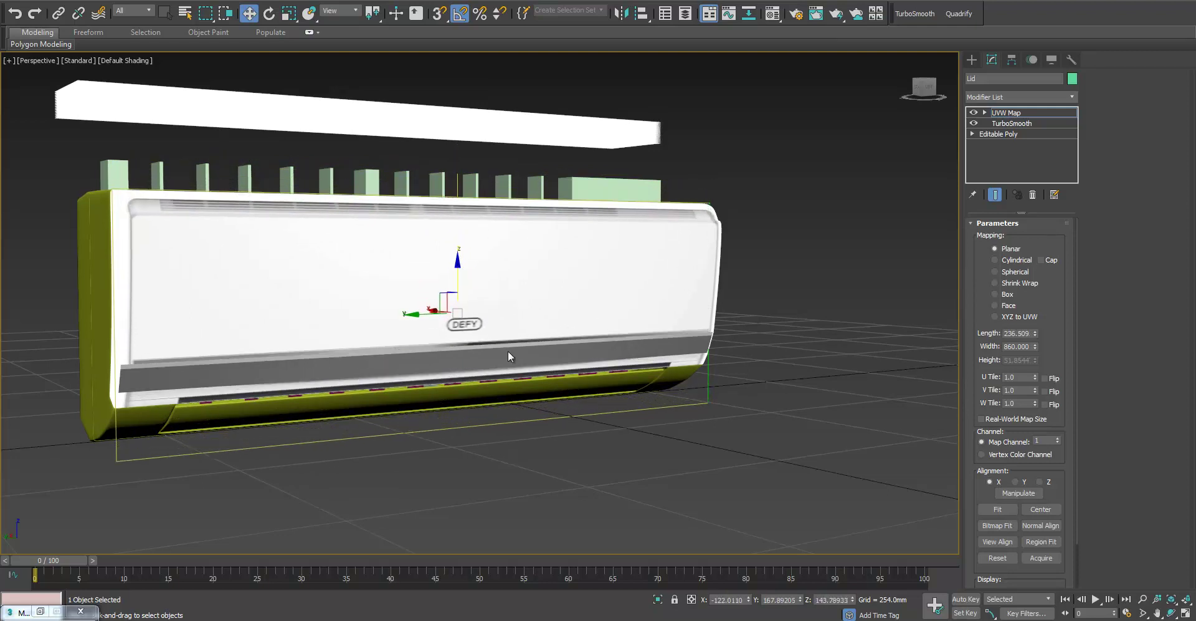
{"action": "key", "text": "r"}
{"action": "left_click_drag", "start_coordinate": [454, 303], "coordinate": [456, 302]}
{"action": "middle_click_drag", "start_coordinate": [457, 302], "coordinate": [435, 340], "text": "alt"}
{"action": "key", "text": "w"}
{"action": "left_click_drag", "start_coordinate": [418, 317], "coordinate": [423, 318]}
{"action": "middle_click_drag", "start_coordinate": [424, 318], "coordinate": [499, 318], "text": "alt"}
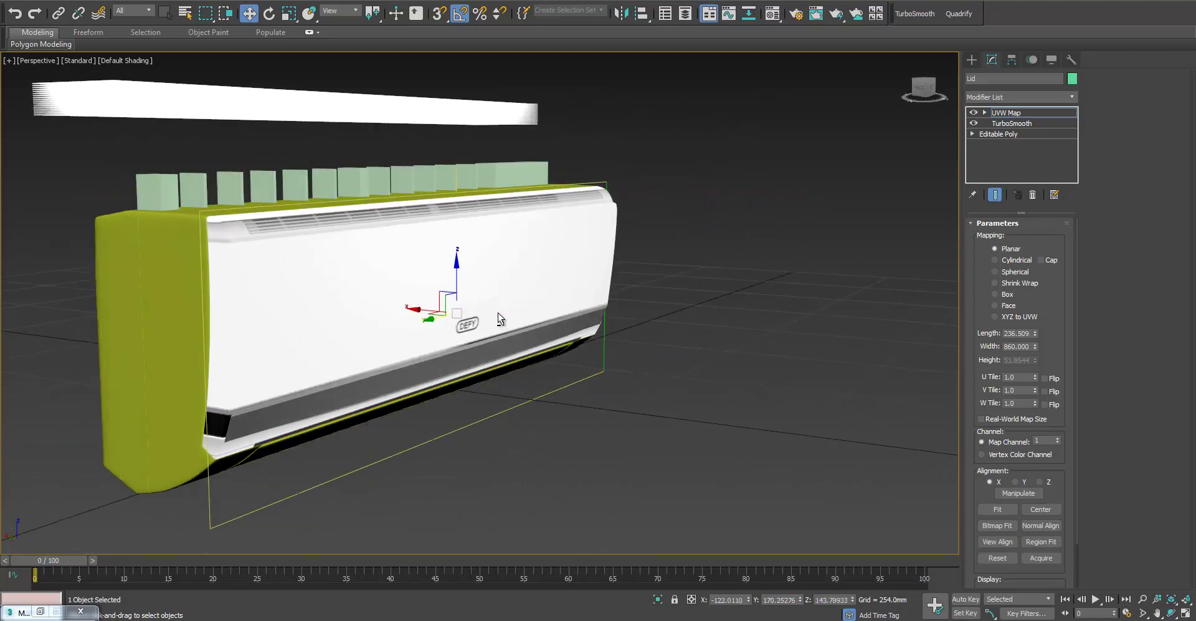
Check the mapped lid from another angle, leave gizmo editing and deselect the lid
{"action": "key", "text": "r"}
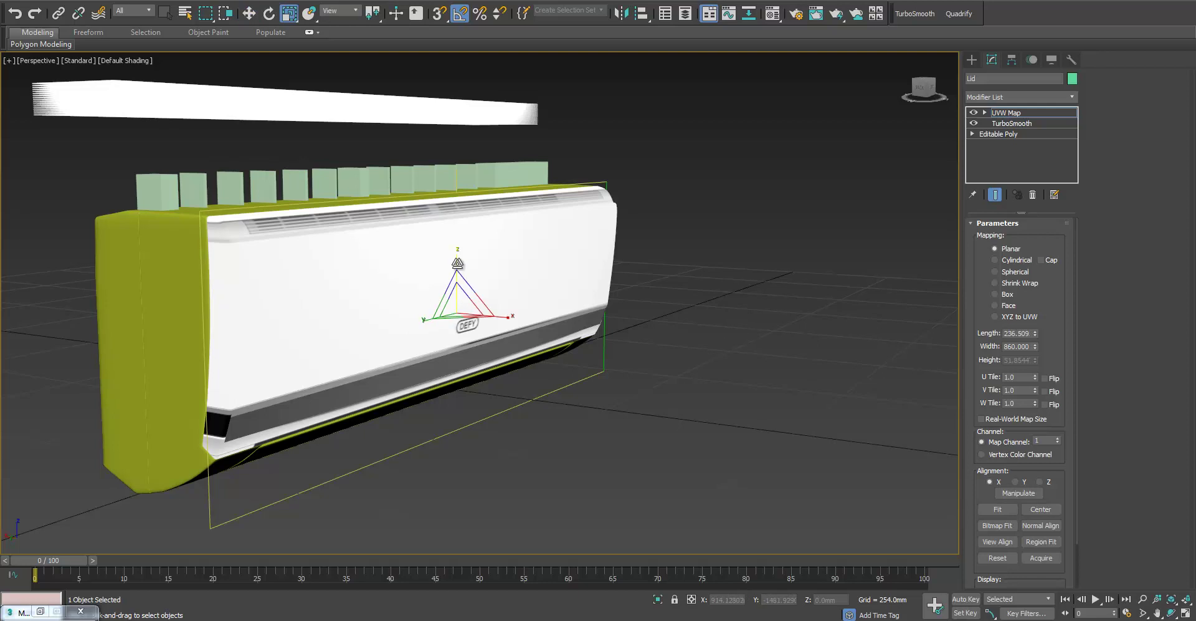
{"action": "middle_click_drag", "start_coordinate": [489, 281], "coordinate": [486, 338], "text": "alt"}
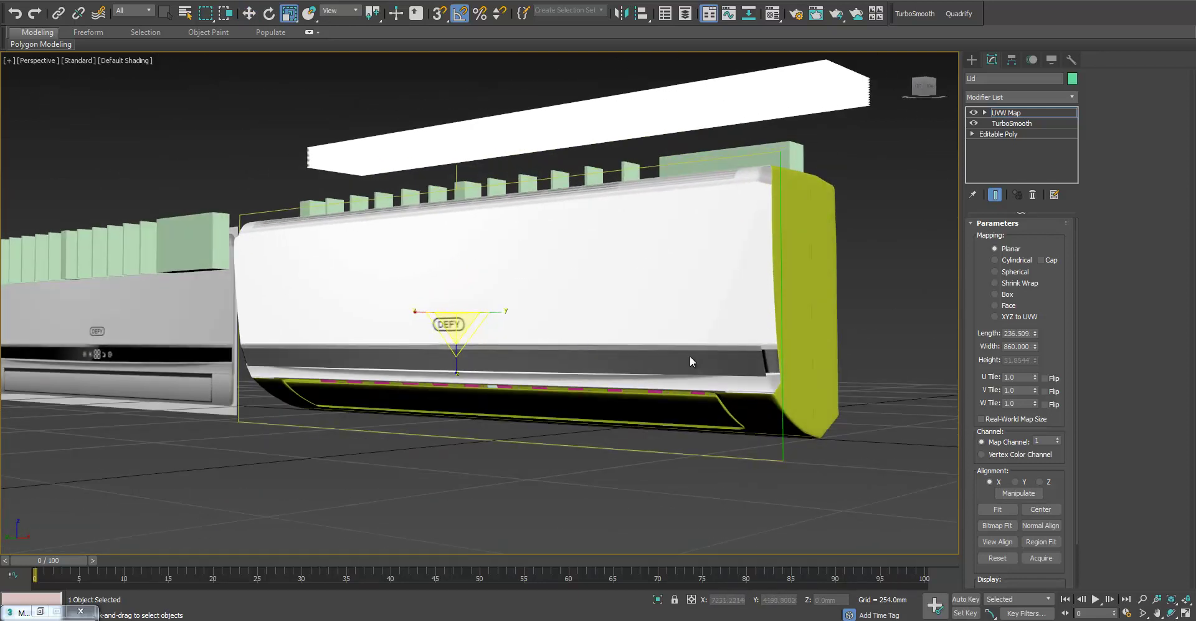
{"action": "middle_click_drag", "start_coordinate": [691, 356], "coordinate": [650, 379]}
{"action": "left_click", "coordinate": [1035, 116]}
{"action": "left_click", "coordinate": [814, 214]}
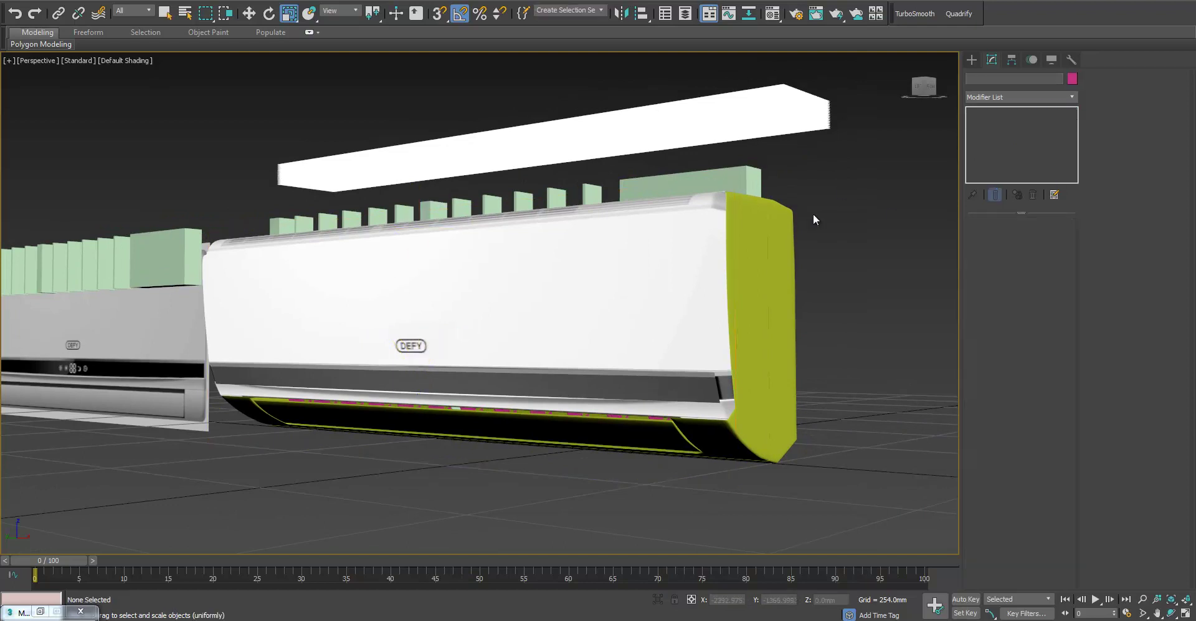
Replace the 19 - Default material's diffuse bitmap with Defy logo.jpg from the Kandisaner folder
{"action": "middle_click_drag", "start_coordinate": [818, 198], "coordinate": [814, 179], "text": "alt"}
{"action": "left_click", "coordinate": [773, 14]}
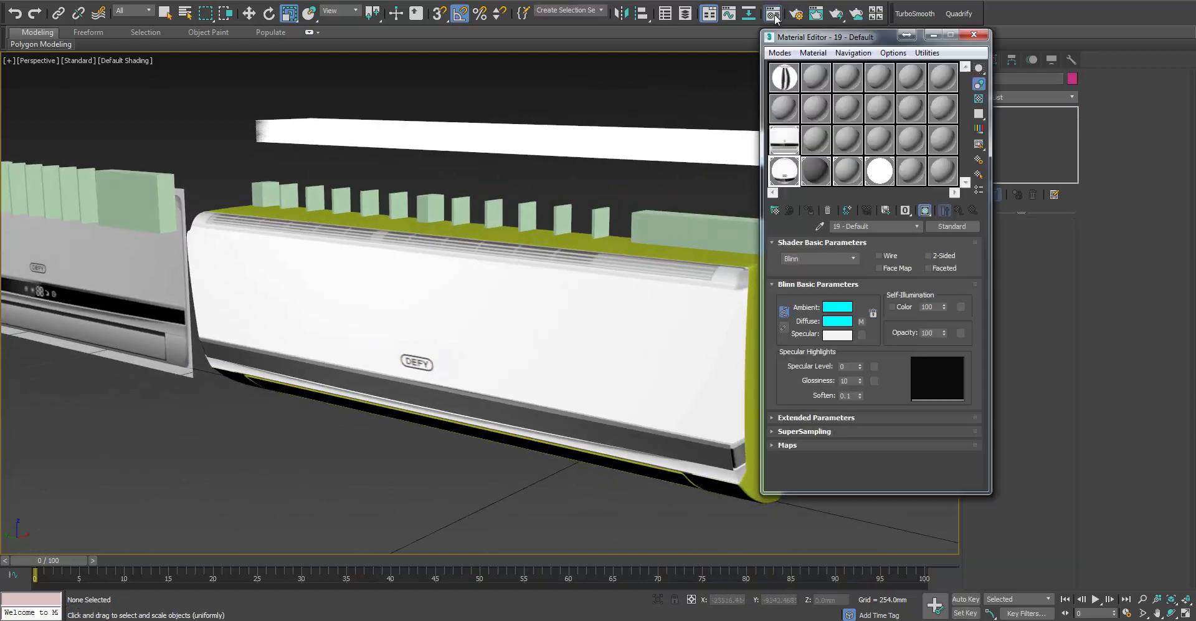
{"action": "left_click", "coordinate": [862, 322]}
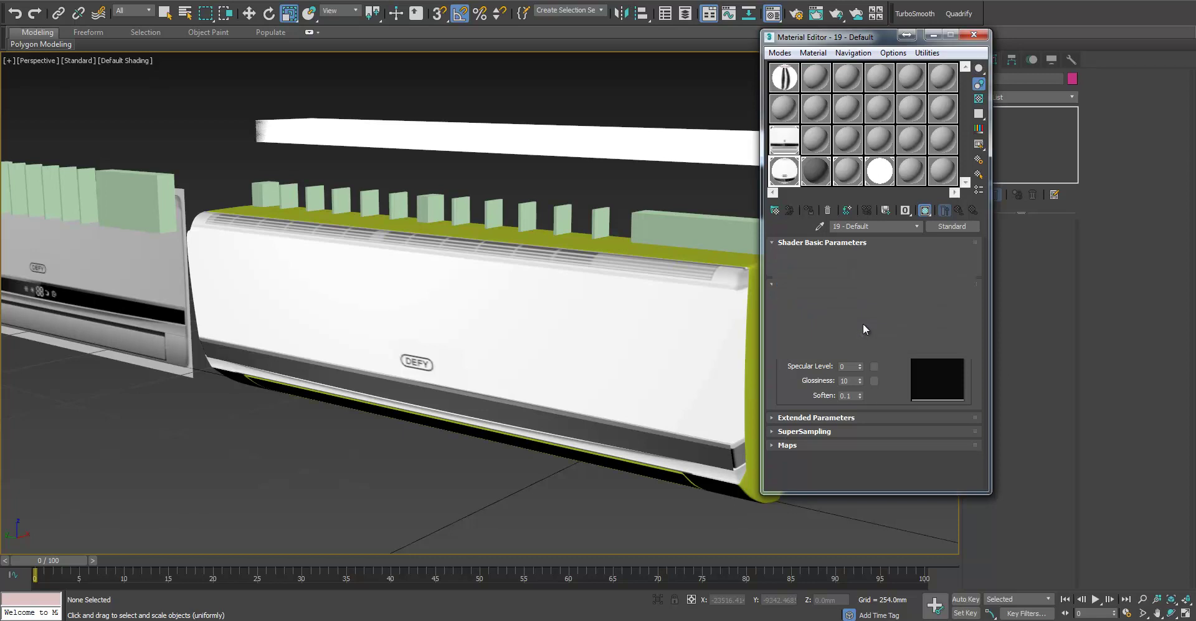
{"action": "left_click", "coordinate": [854, 399]}
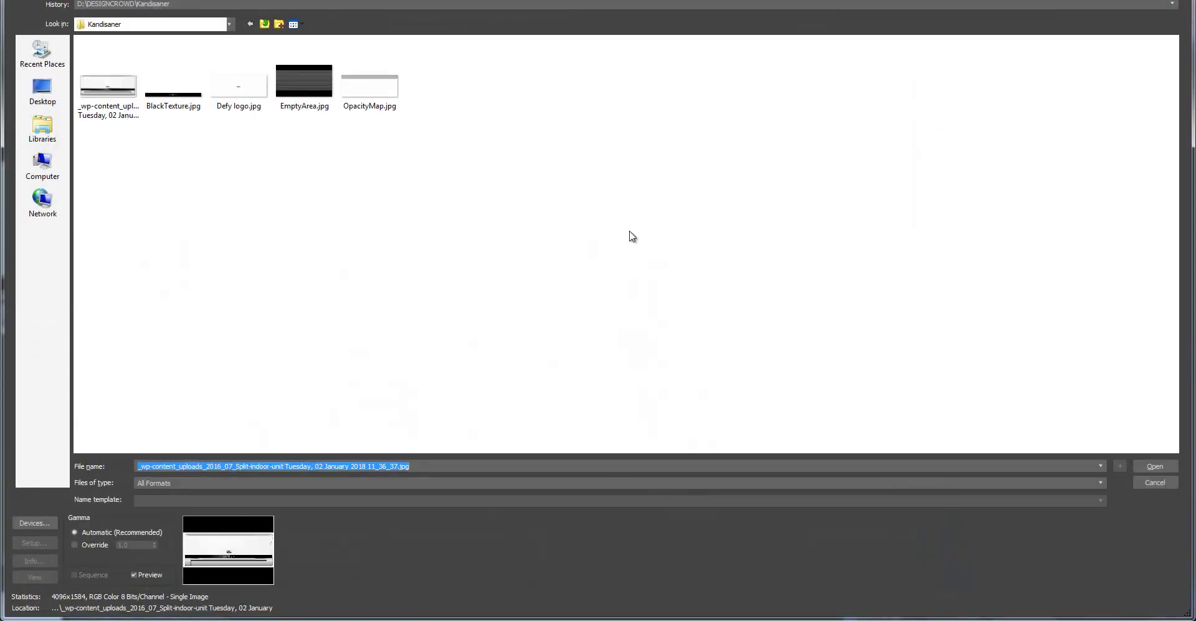
{"action": "double_click", "coordinate": [246, 94]}
{"action": "middle_click_drag", "start_coordinate": [341, 421], "coordinate": [371, 348], "text": "alt"}
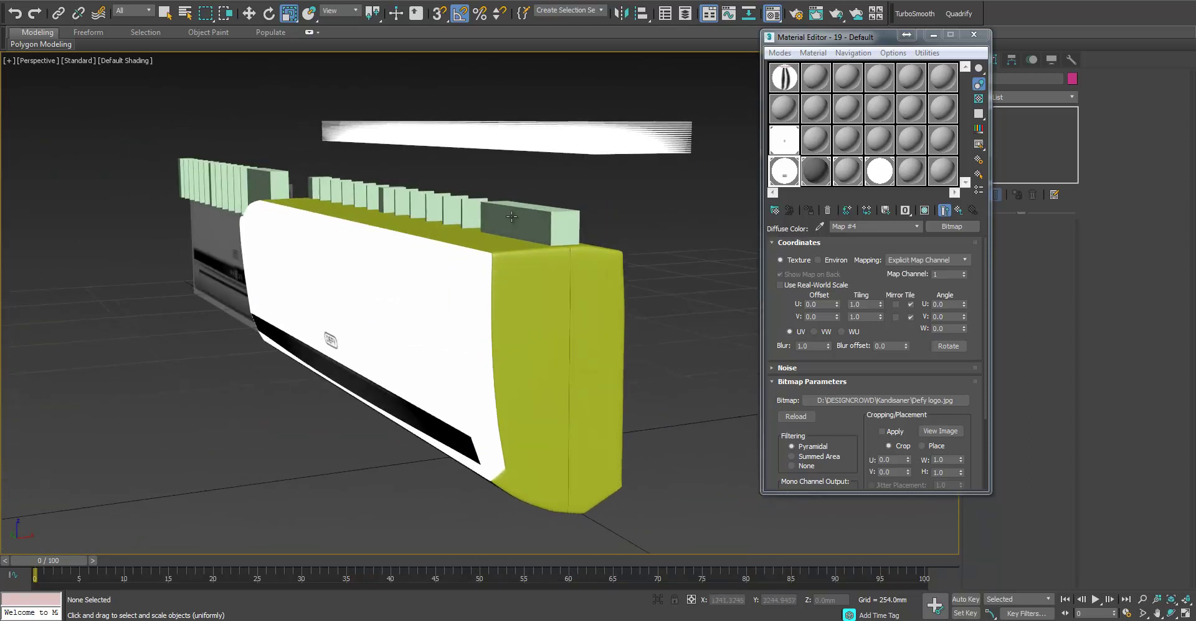
Delete the green blocks above the reference plane and hide the white slats object floating above the air conditioner
{"action": "left_click", "coordinate": [254, 173]}
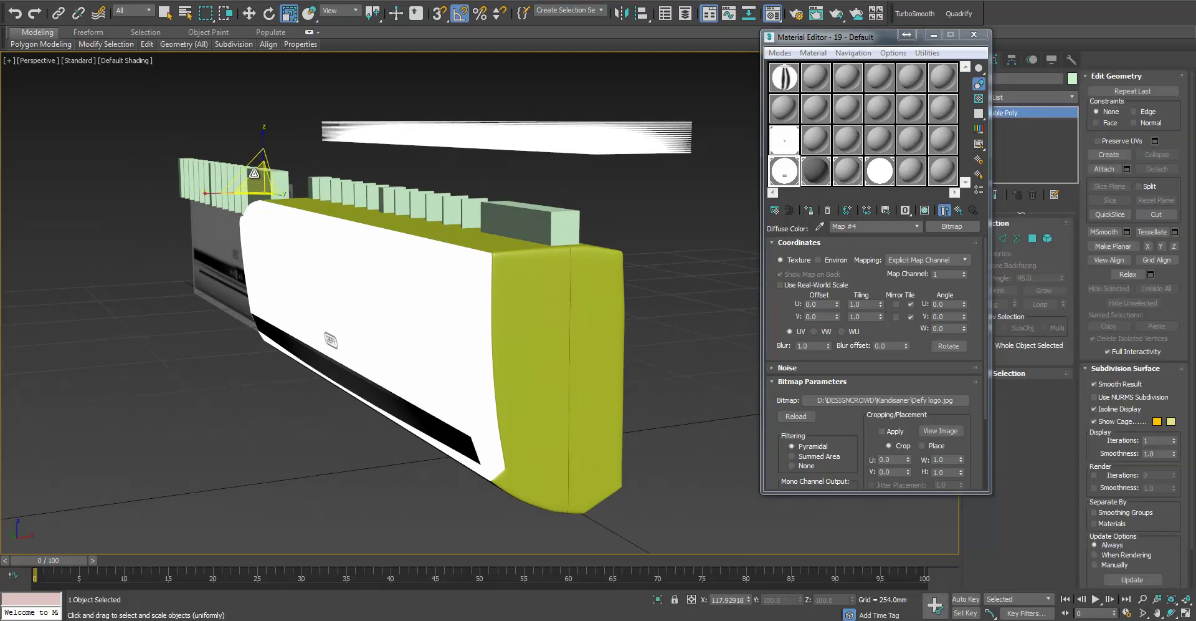
{"action": "key", "text": "Delete"}
{"action": "left_click", "coordinate": [438, 123]}
{"action": "left_click", "coordinate": [657, 128]}
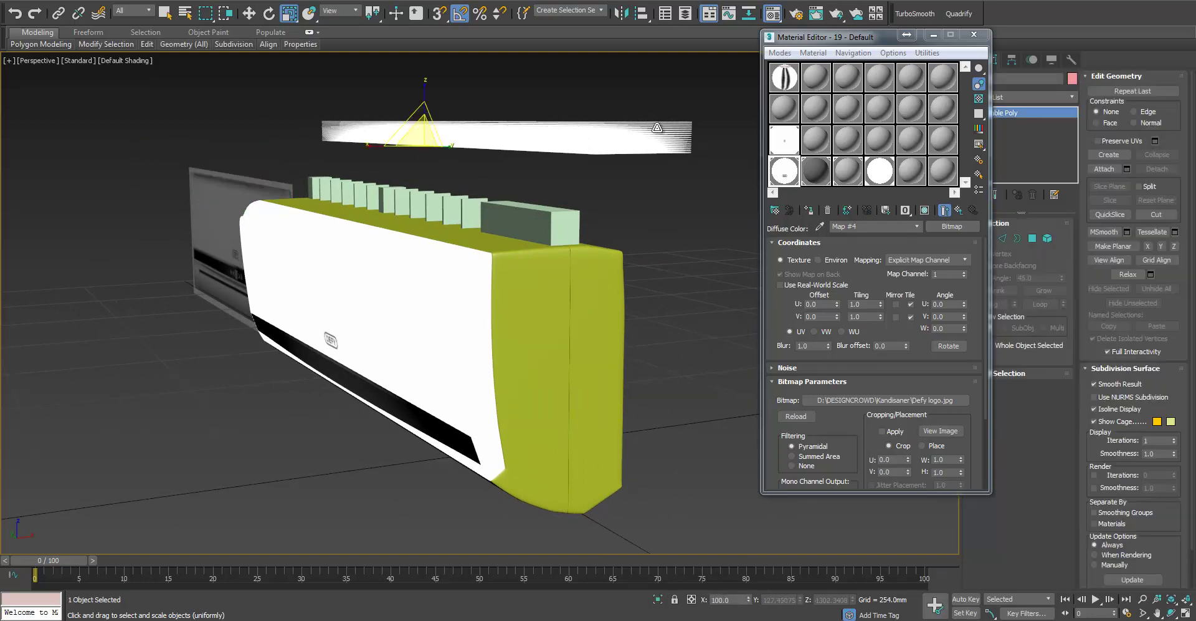
{"action": "key", "text": "Delete"}
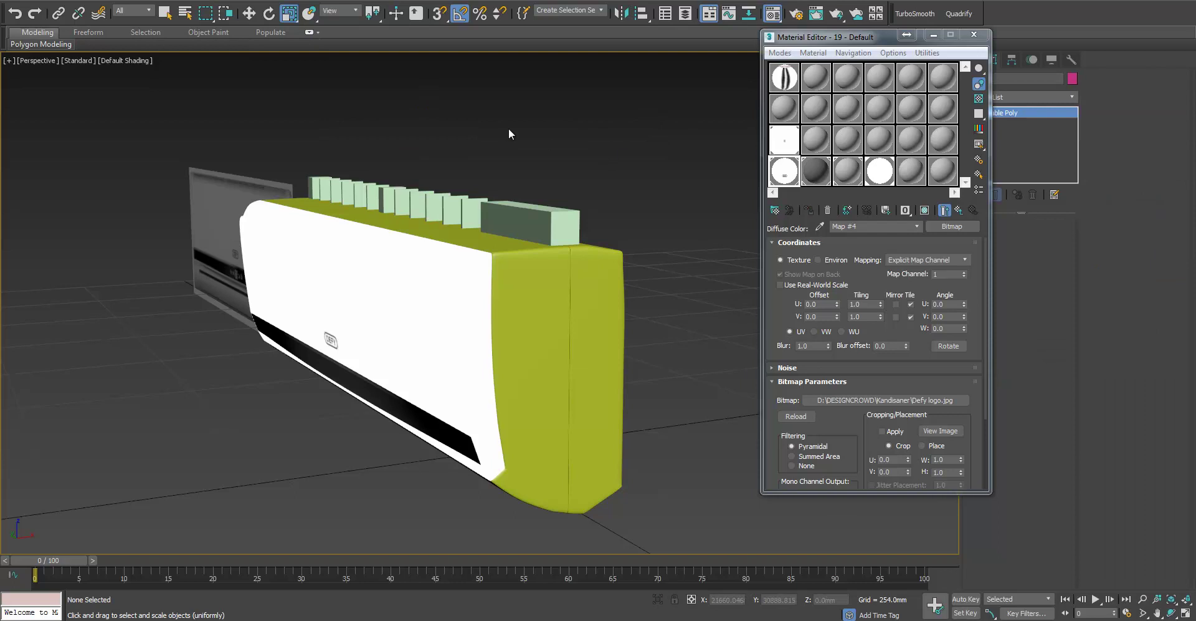
{"action": "key", "text": "ctrl+z"}
{"action": "right_click", "coordinate": [590, 157]}
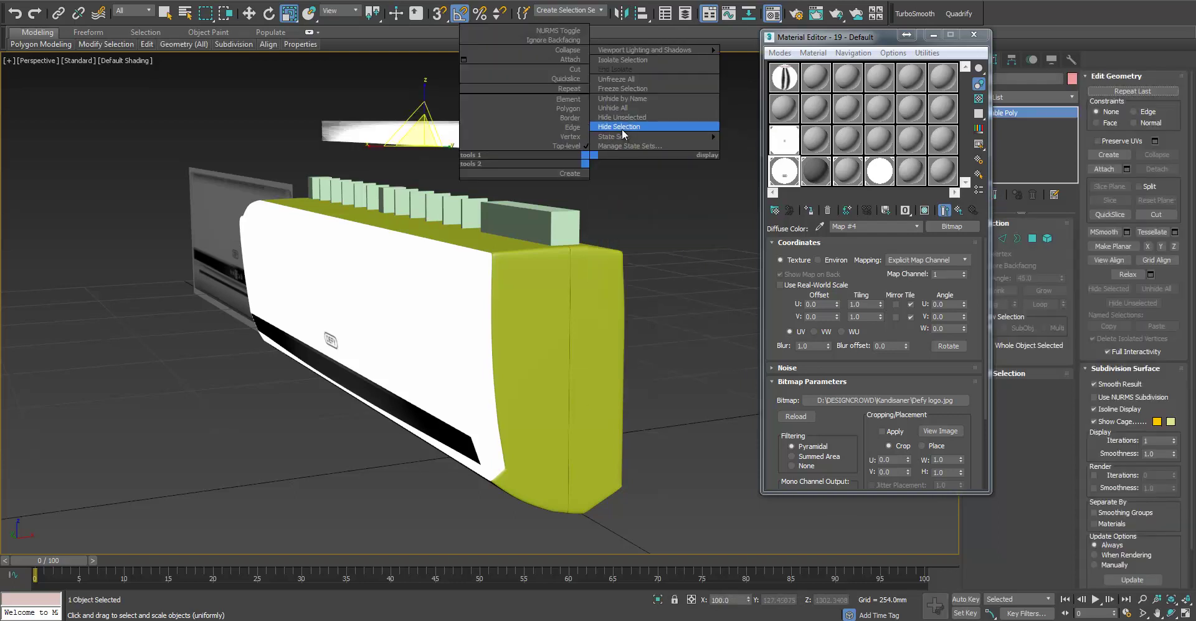
{"action": "left_click", "coordinate": [623, 129]}
{"action": "middle_click_drag", "start_coordinate": [535, 166], "coordinate": [446, 200], "text": "alt"}
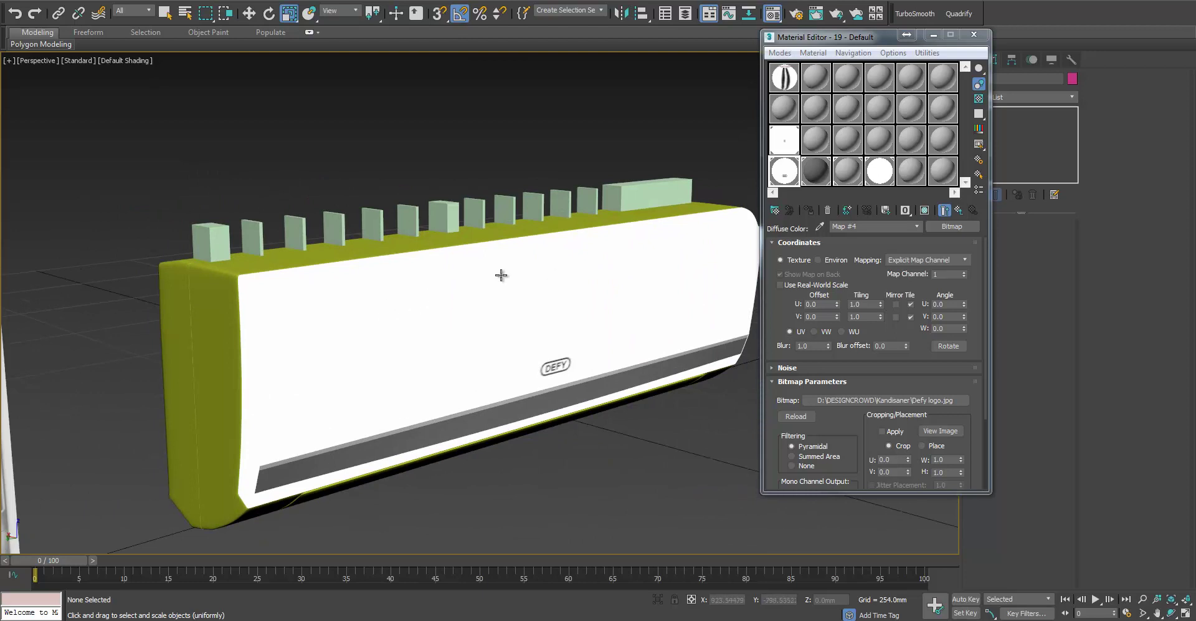
Show edged faces, swap the diffuse bitmap for OpacityMap.jpg and inspect its stripes along the lid's upper edge
{"action": "key", "text": "F4"}
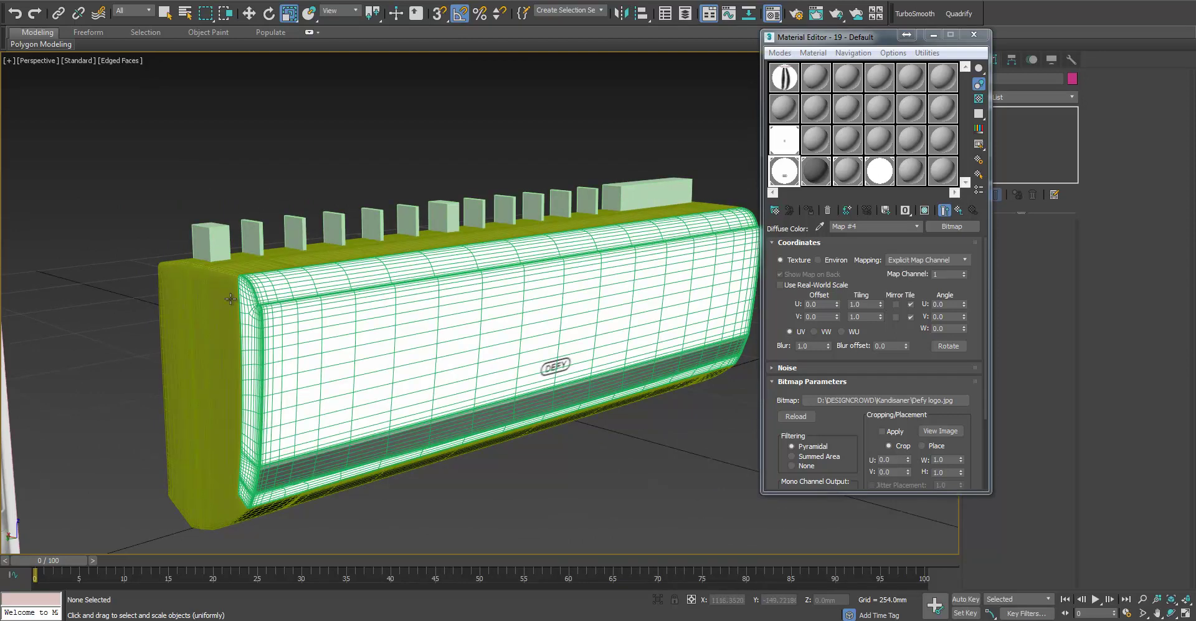
{"action": "left_click", "coordinate": [866, 401]}
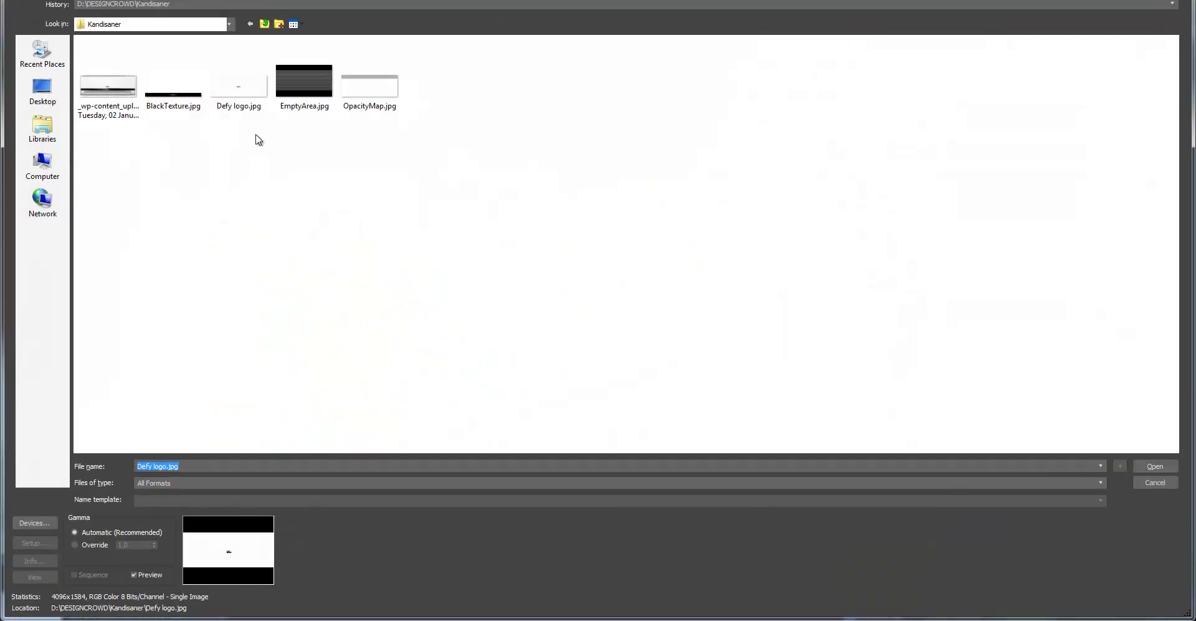
{"action": "double_click", "coordinate": [374, 87]}
{"action": "scroll", "coordinate": [406, 332], "scroll_direction": "up", "scroll_amount": 2}
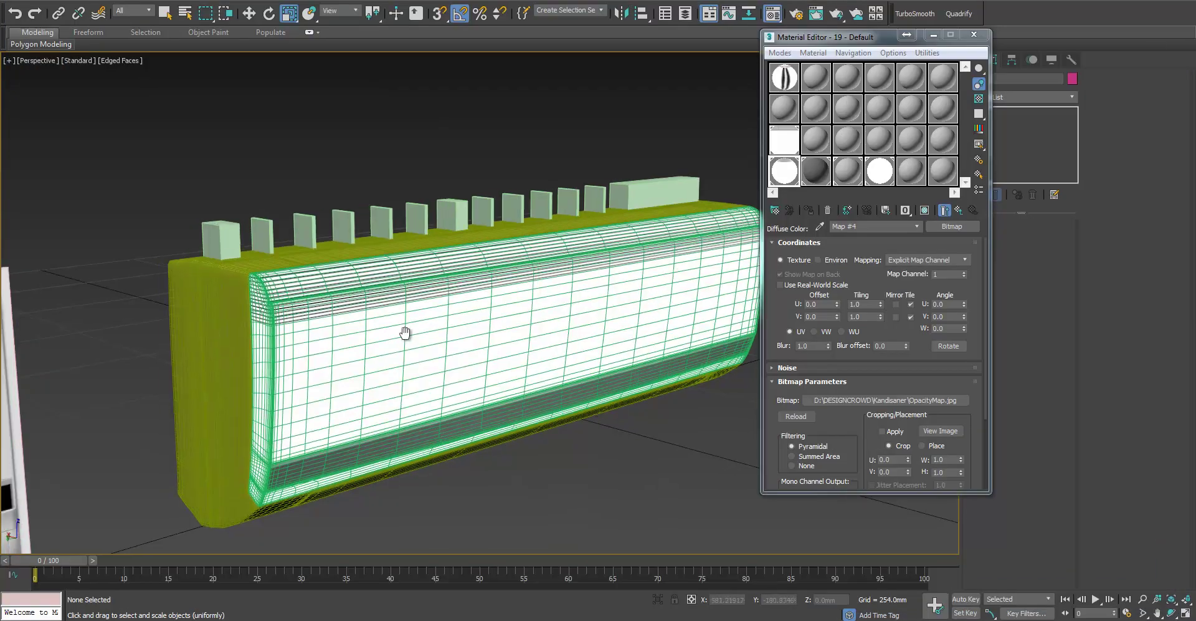
{"action": "scroll", "coordinate": [362, 312], "scroll_direction": "up", "scroll_amount": 4}
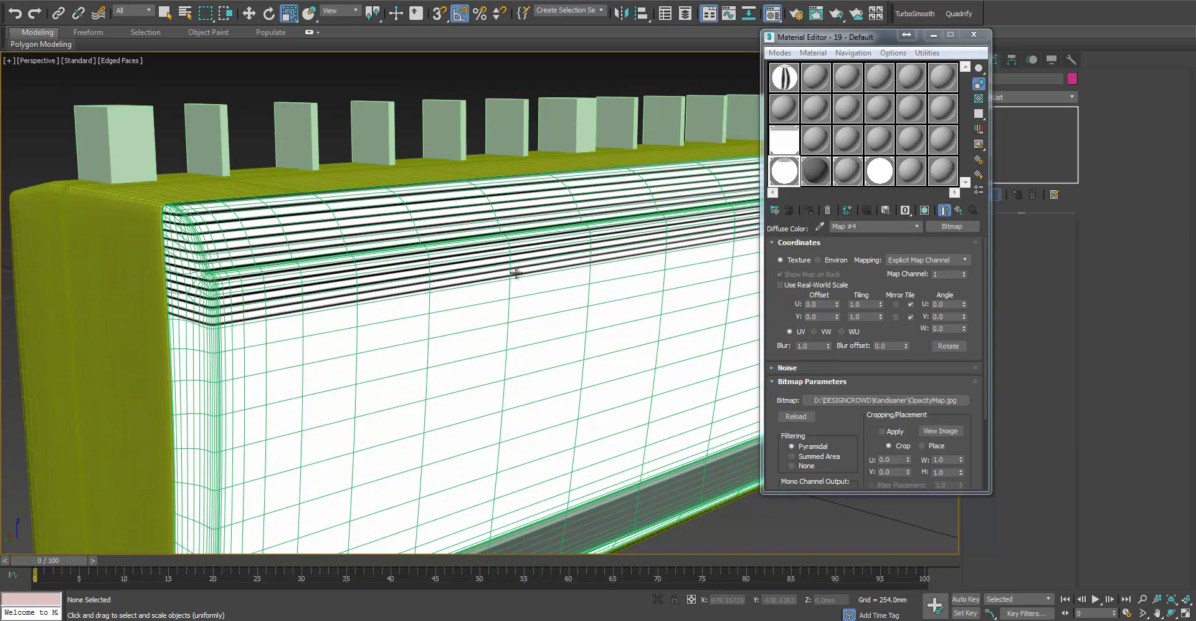
{"action": "scroll", "coordinate": [574, 265], "scroll_direction": "down", "scroll_amount": 5}
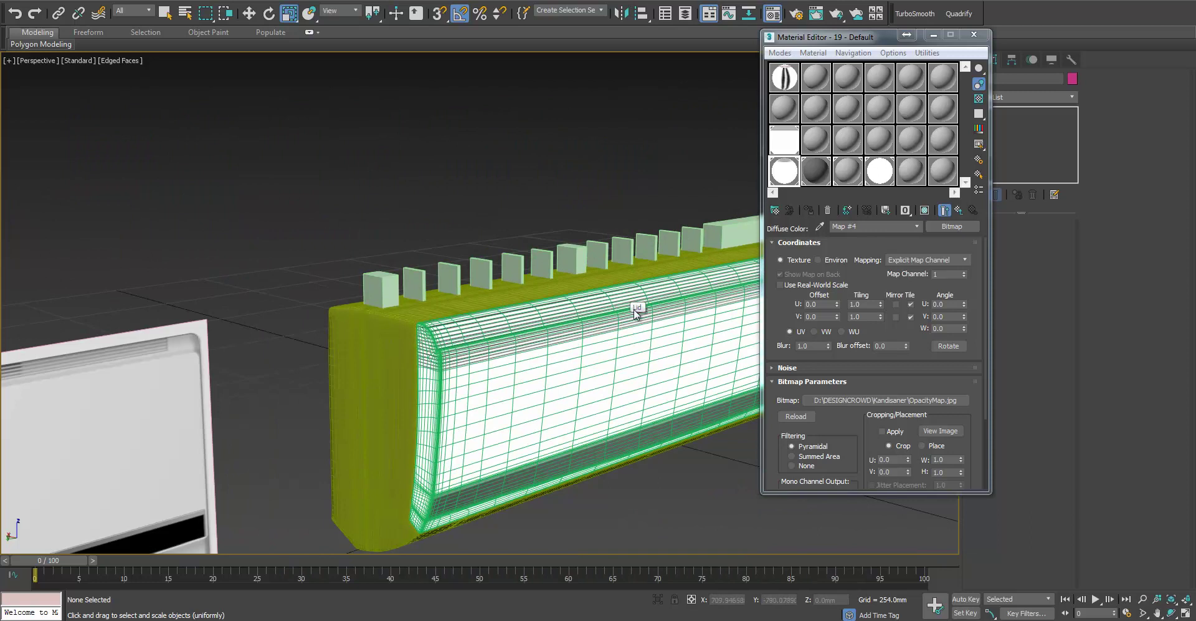
{"action": "middle_click_drag", "start_coordinate": [643, 312], "coordinate": [539, 376]}
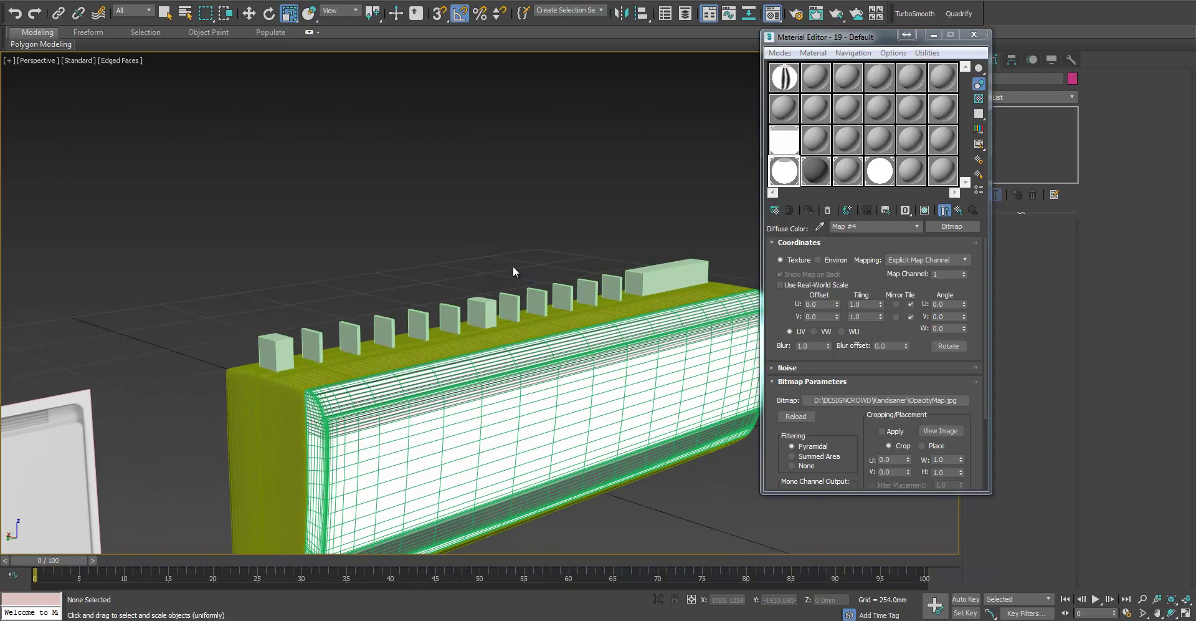
Unhide all objects, select the white slats object and switch to the four-viewport layout
{"action": "right_click", "coordinate": [430, 251]}
{"action": "left_click", "coordinate": [485, 193]}
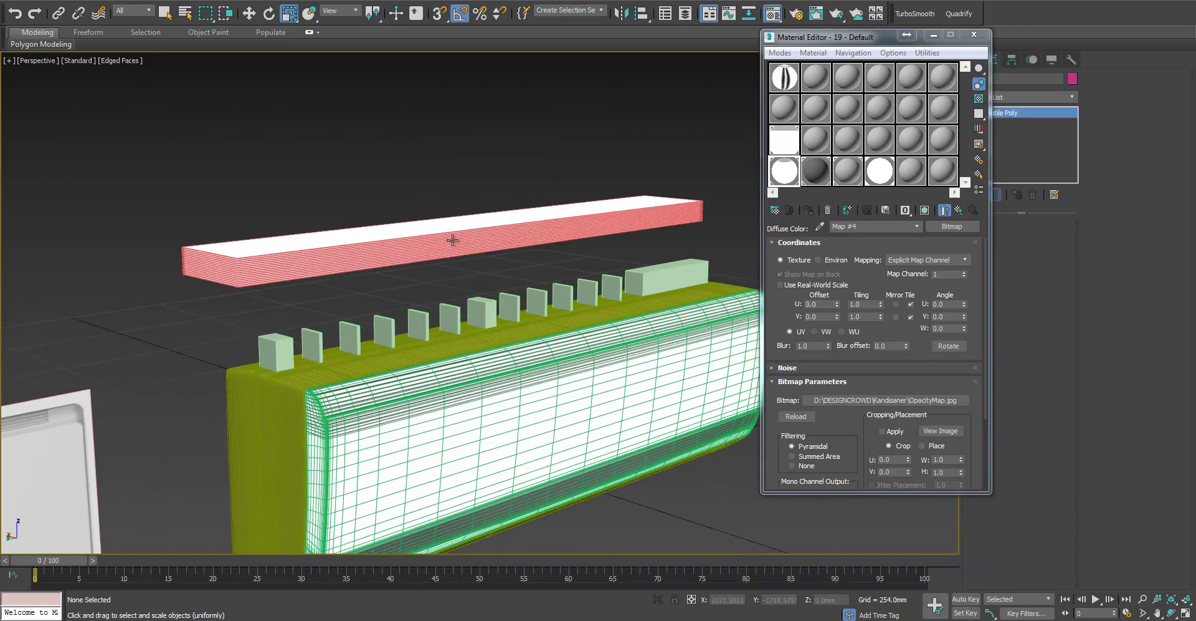
{"action": "left_click", "coordinate": [453, 240]}
{"action": "key", "text": "alt+w"}
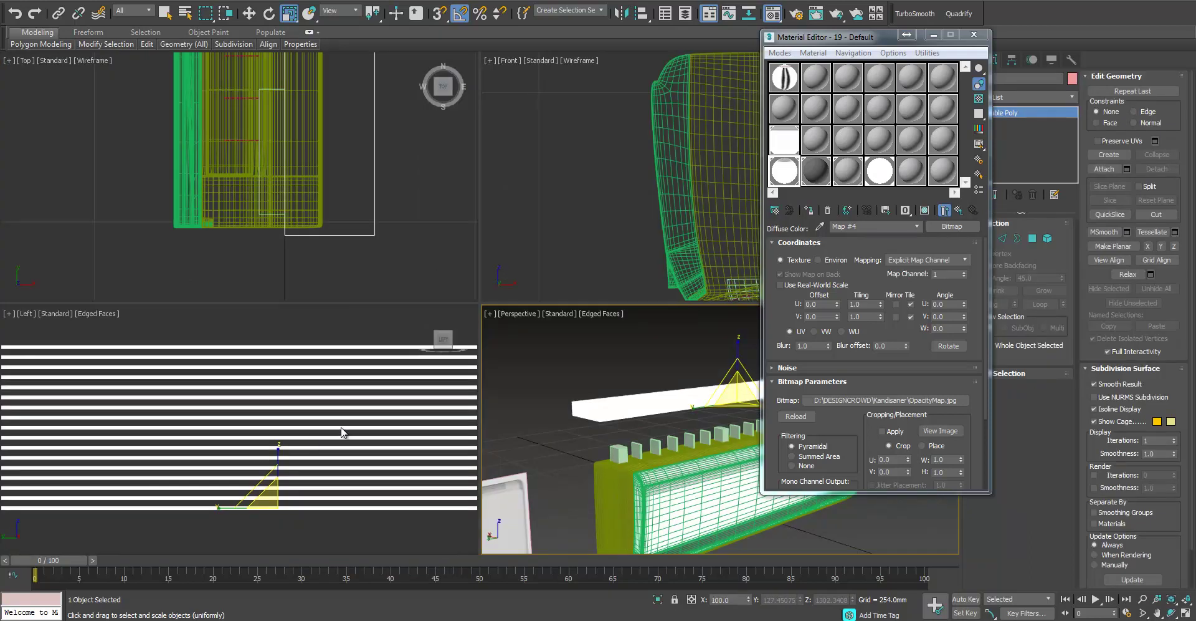
Select all slat elements and thicken each one vertically by scaling them to about 179% in the Left view
{"action": "left_click", "coordinate": [1047, 238]}
{"action": "left_click", "coordinate": [266, 342]}
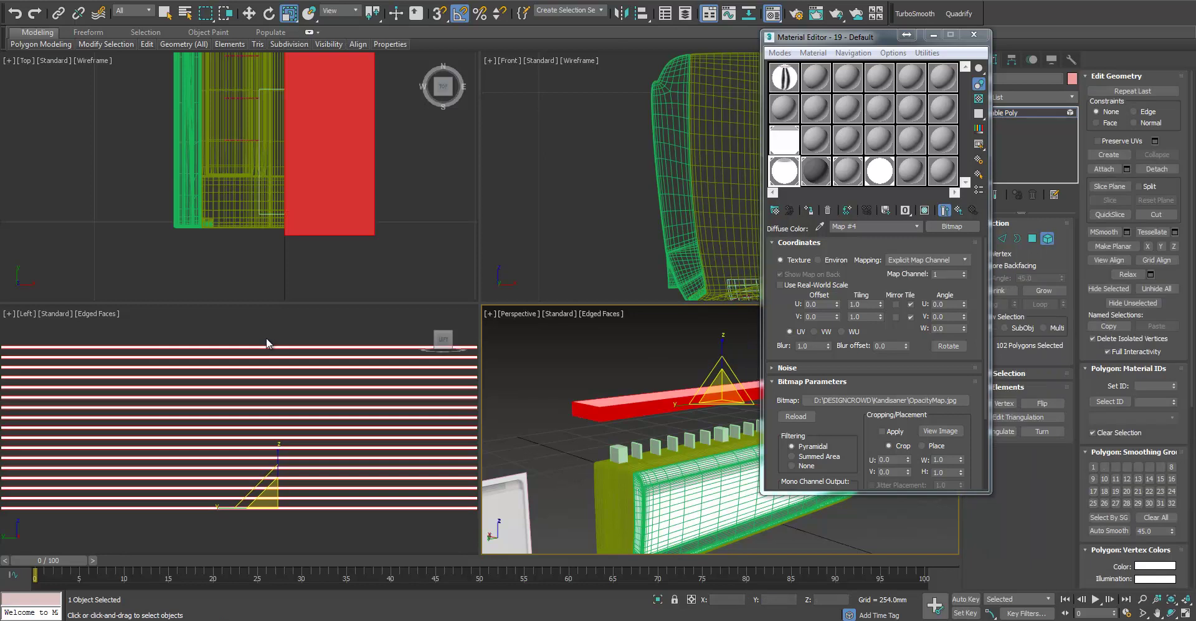
{"action": "left_click_drag", "start_coordinate": [278, 437], "coordinate": [280, 435]}
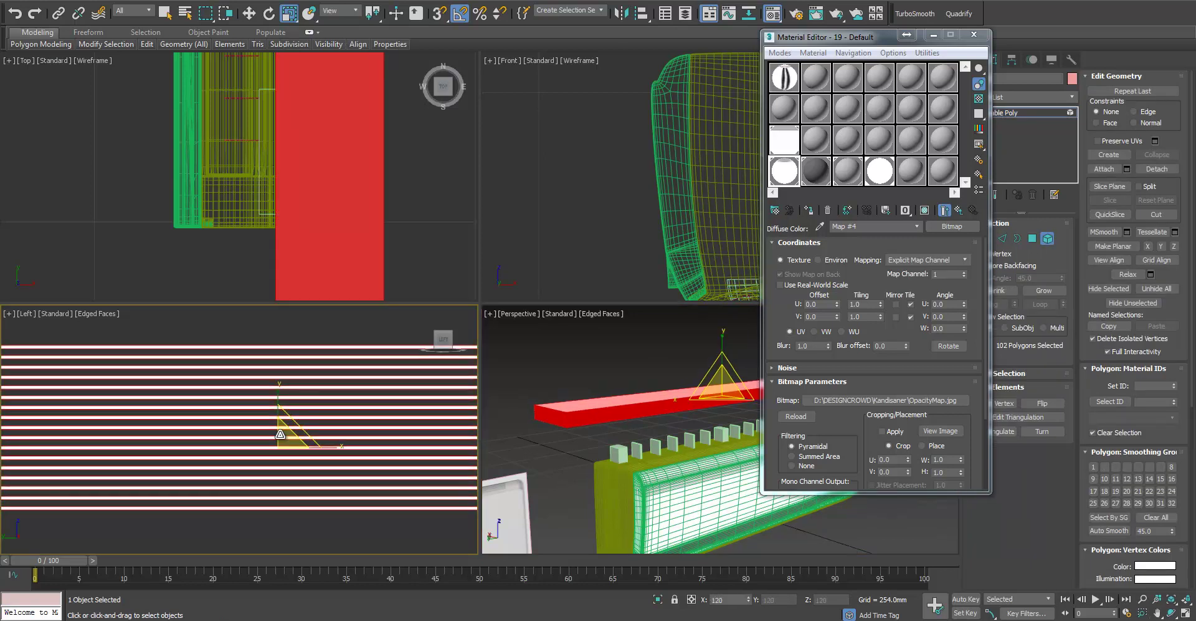
{"action": "key", "text": "ctrl+z"}
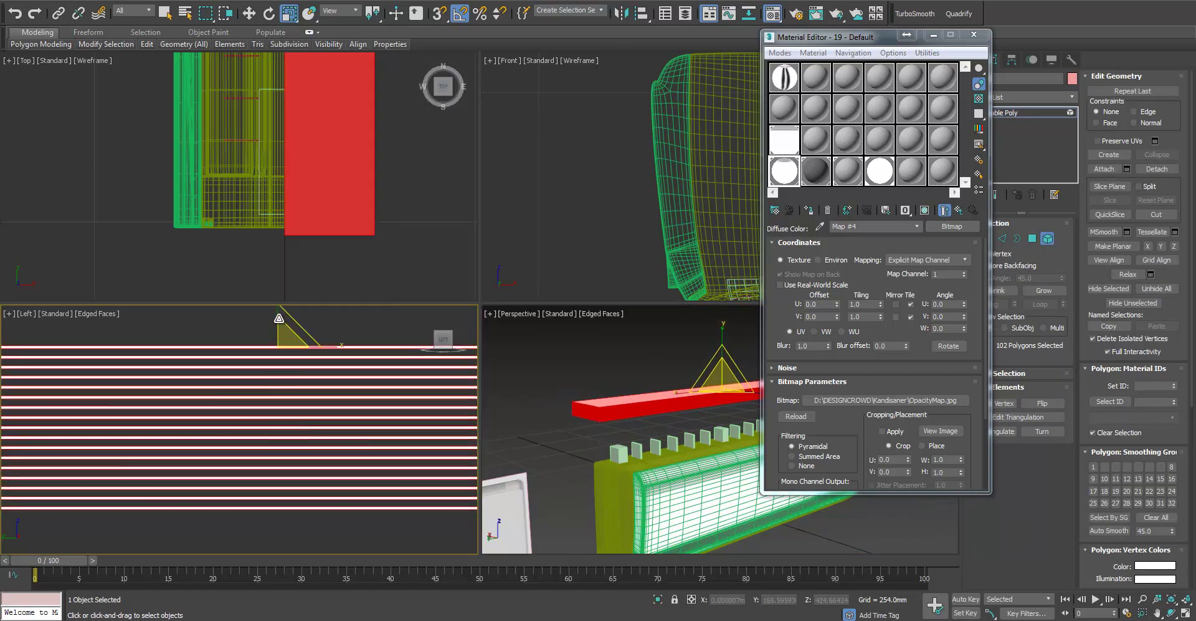
{"action": "middle_click_drag", "start_coordinate": [254, 356], "coordinate": [250, 373]}
{"action": "left_click_drag", "start_coordinate": [273, 315], "coordinate": [284, 279]}
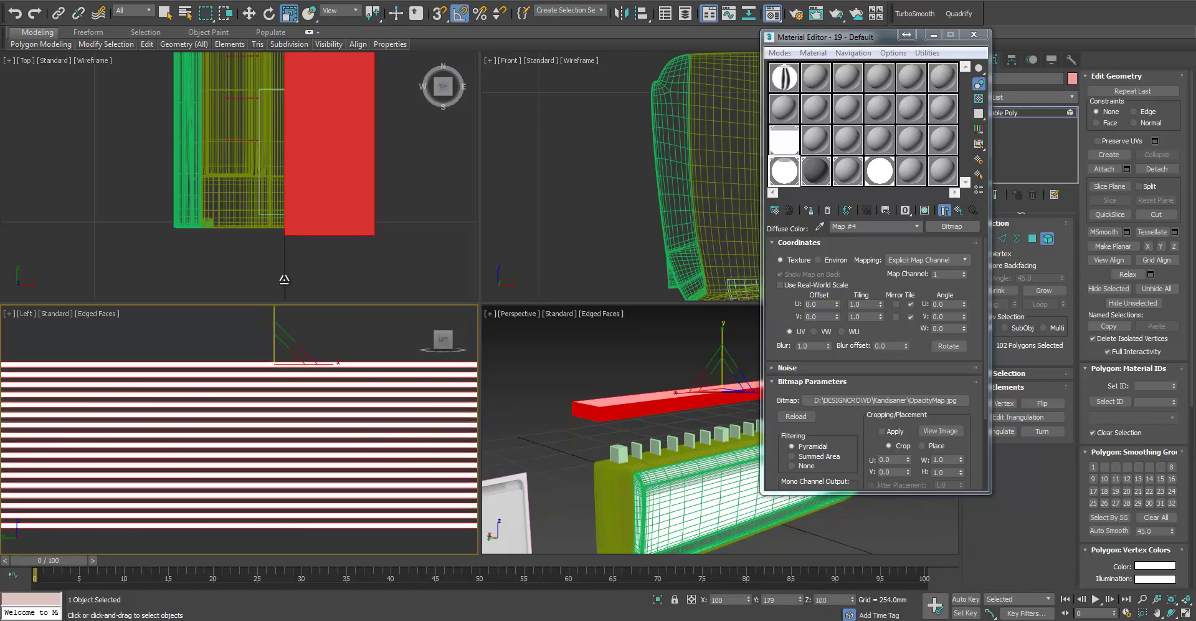
{"action": "left_click", "coordinate": [1048, 238]}
Stretch the whole slats object vertically so its stripes fill the height of the Left viewport
{"action": "middle_click_drag", "start_coordinate": [278, 401], "coordinate": [278, 385]}
{"action": "left_click_drag", "start_coordinate": [278, 450], "coordinate": [284, 432]}
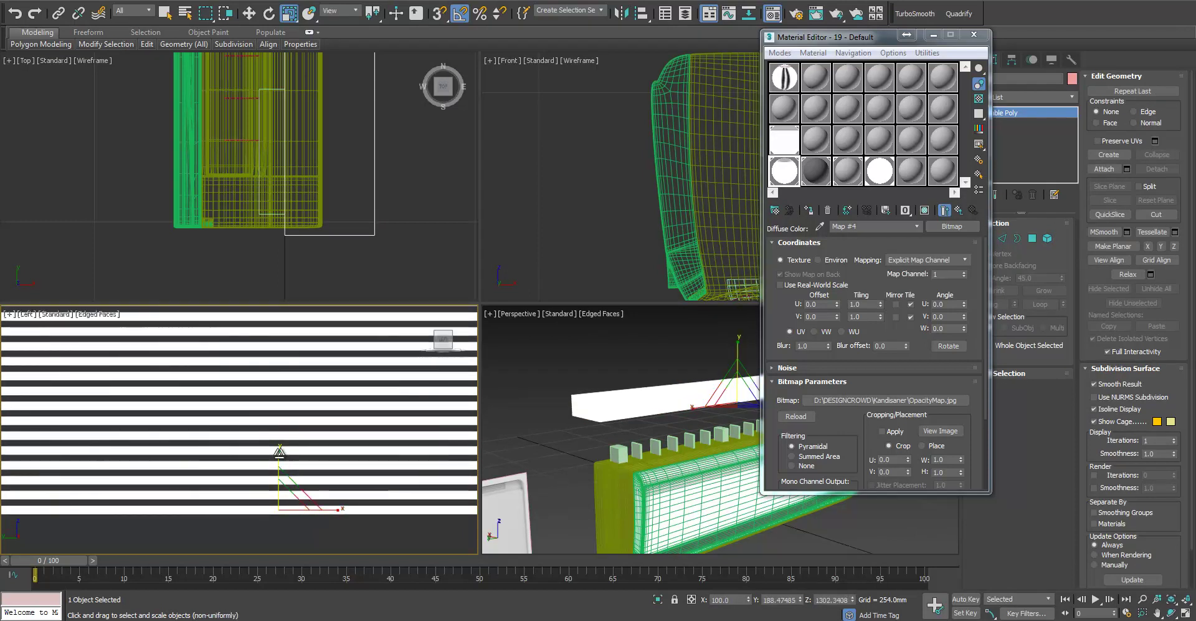
{"action": "left_click_drag", "start_coordinate": [281, 436], "coordinate": [280, 448]}
{"action": "middle_click_drag", "start_coordinate": [320, 449], "coordinate": [321, 490]}
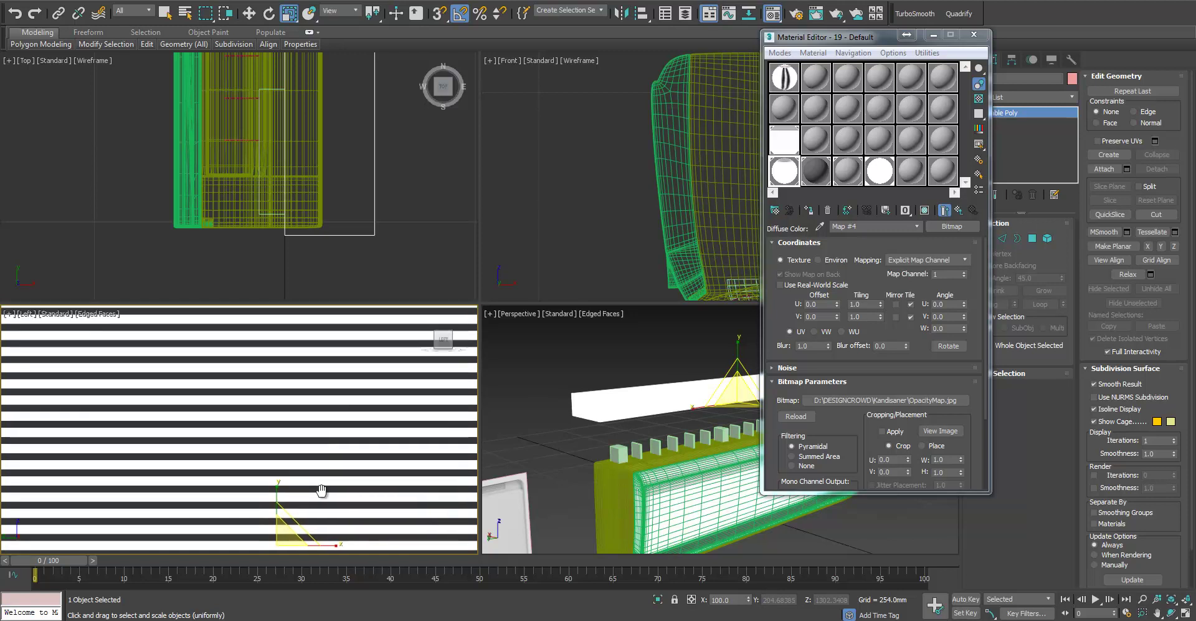
Deselect the slats and render the Left view to produce the black and white stripe image
{"action": "left_click", "coordinate": [555, 357]}
{"action": "left_click", "coordinate": [832, 21]}
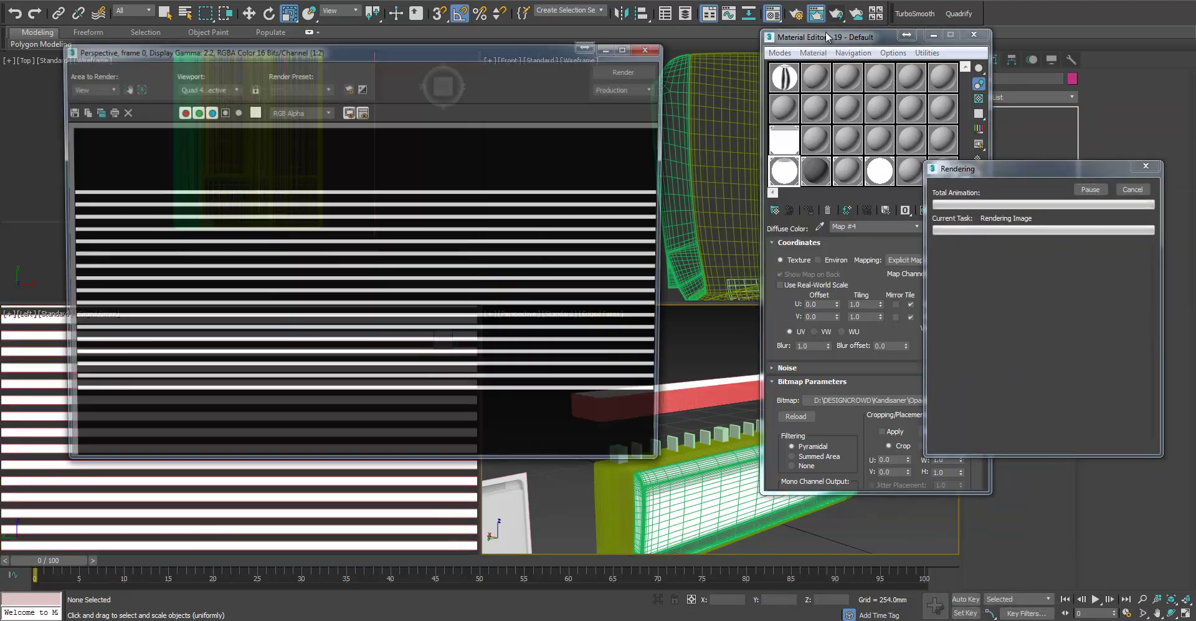
{"action": "left_click", "coordinate": [372, 478]}
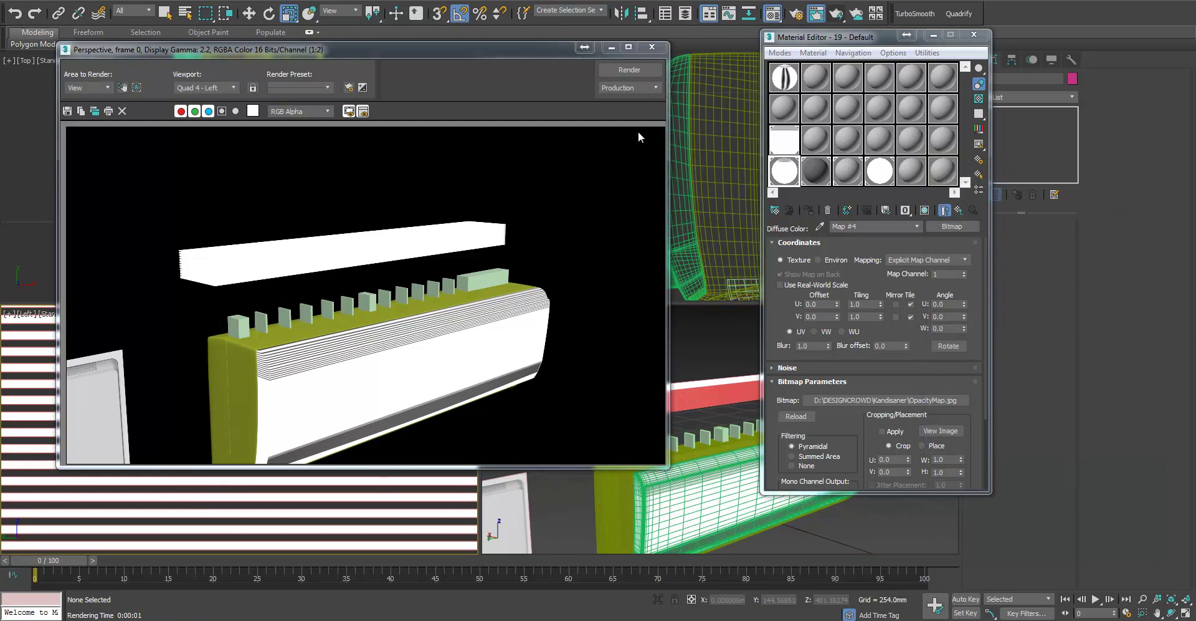
{"action": "left_click", "coordinate": [623, 65]}
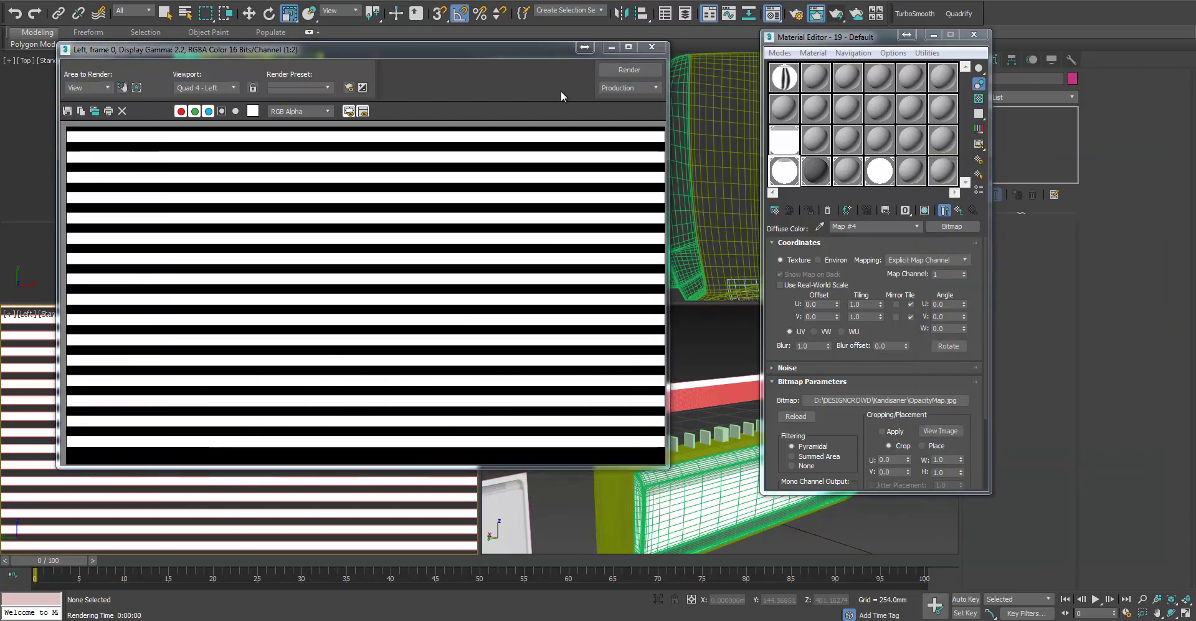
Save the rendered stripes over EmptyArea.jpg in the Kandisaner folder with the offered JPEG settings
{"action": "left_click", "coordinate": [68, 111]}
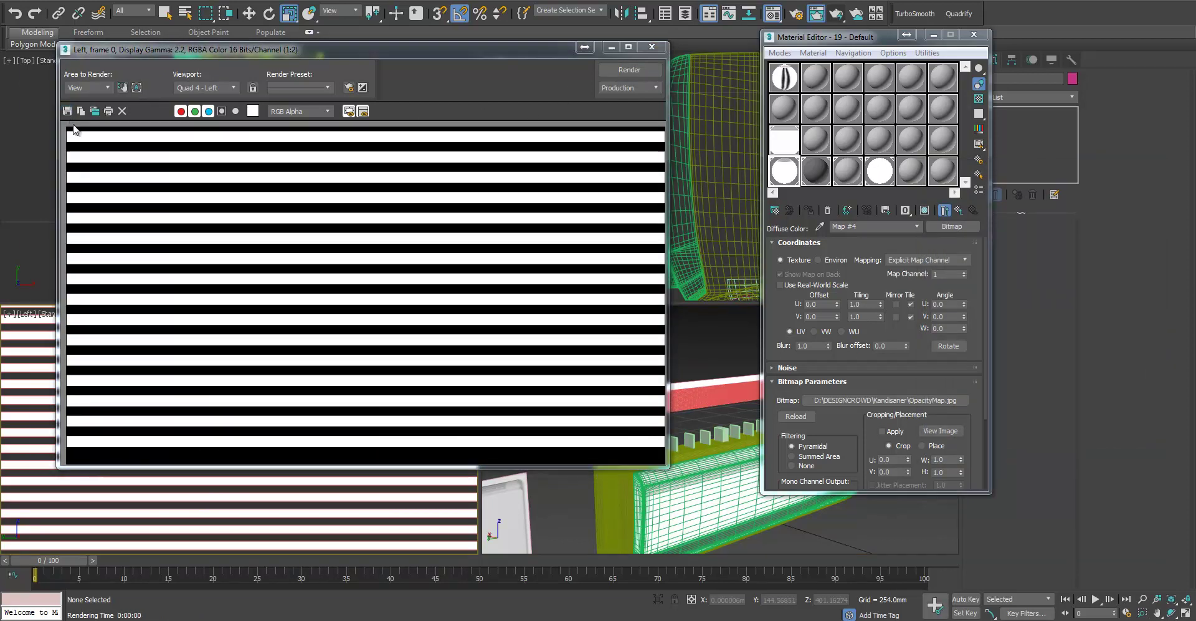
{"action": "double_click", "coordinate": [305, 84]}
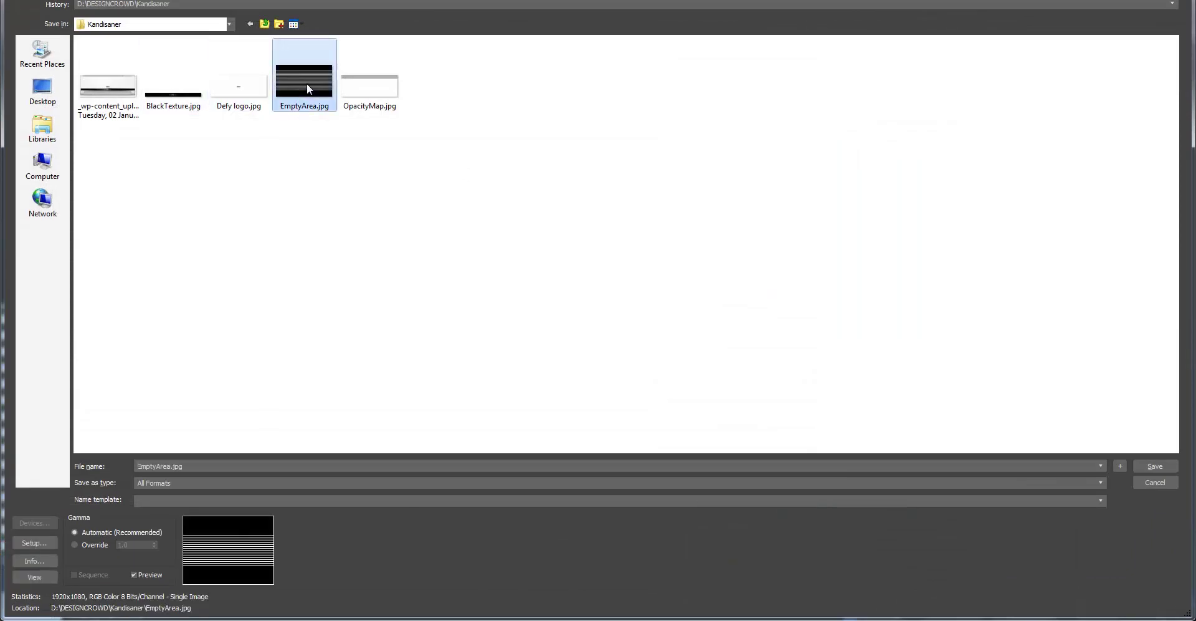
{"action": "left_click", "coordinate": [637, 349]}
{"action": "left_click", "coordinate": [555, 372]}
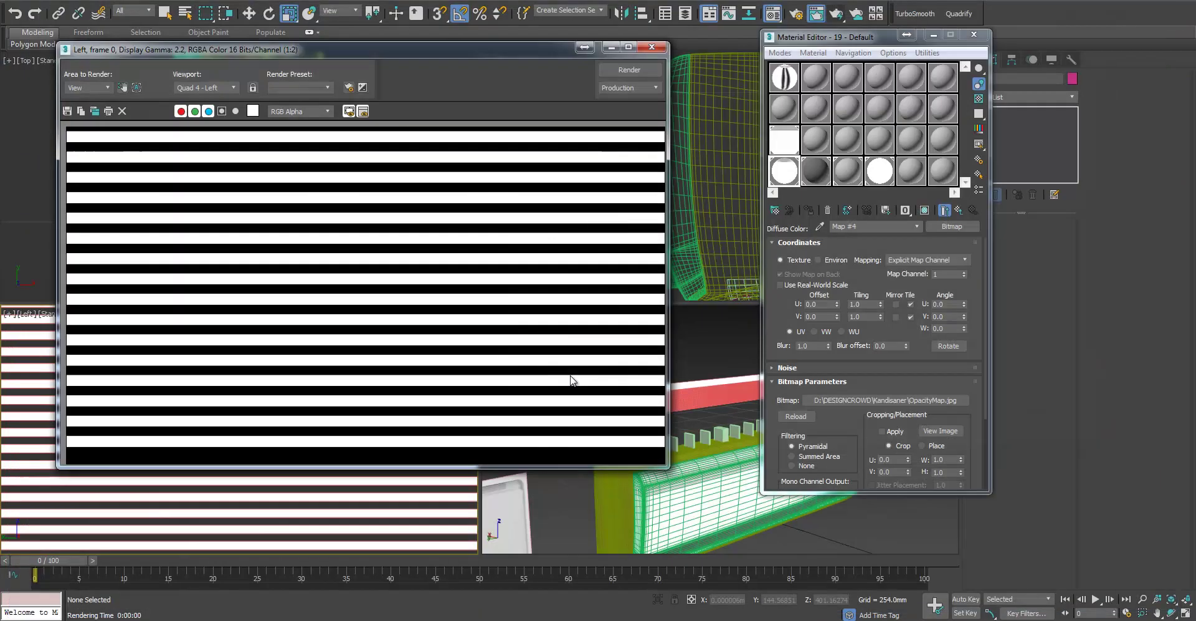
In Photoshop, replace the old EmptyArea layer with the newly rendered EmptyArea.jpg and rasterize the placed layer
{"action": "key", "text": "alt+Tab"}
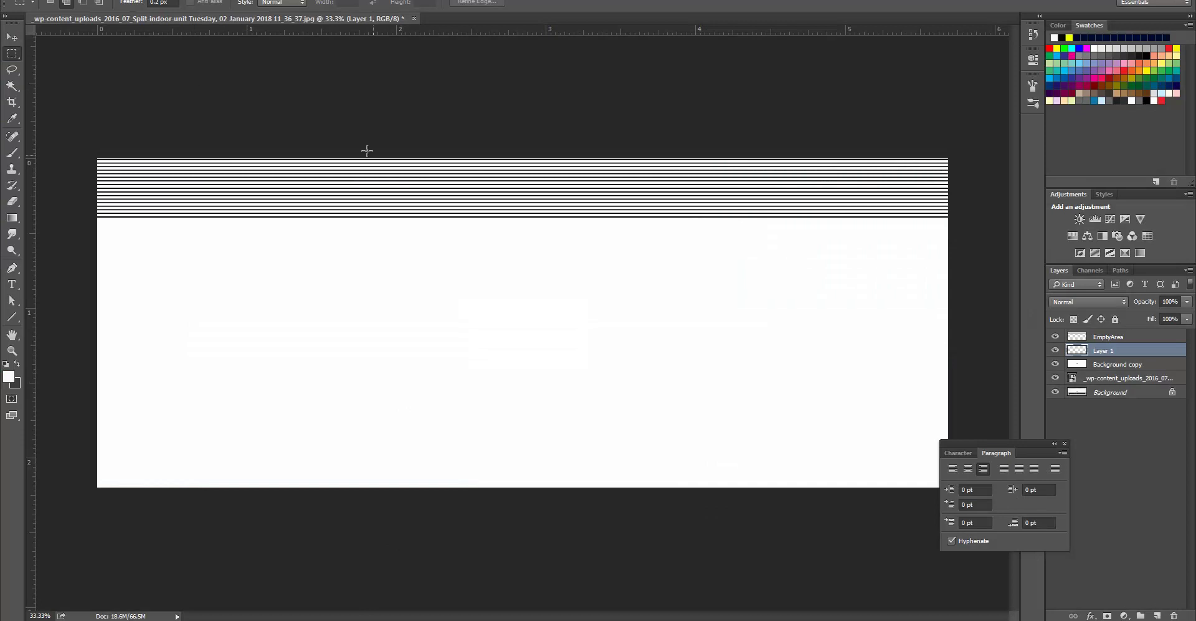
{"action": "left_click", "coordinate": [1081, 341]}
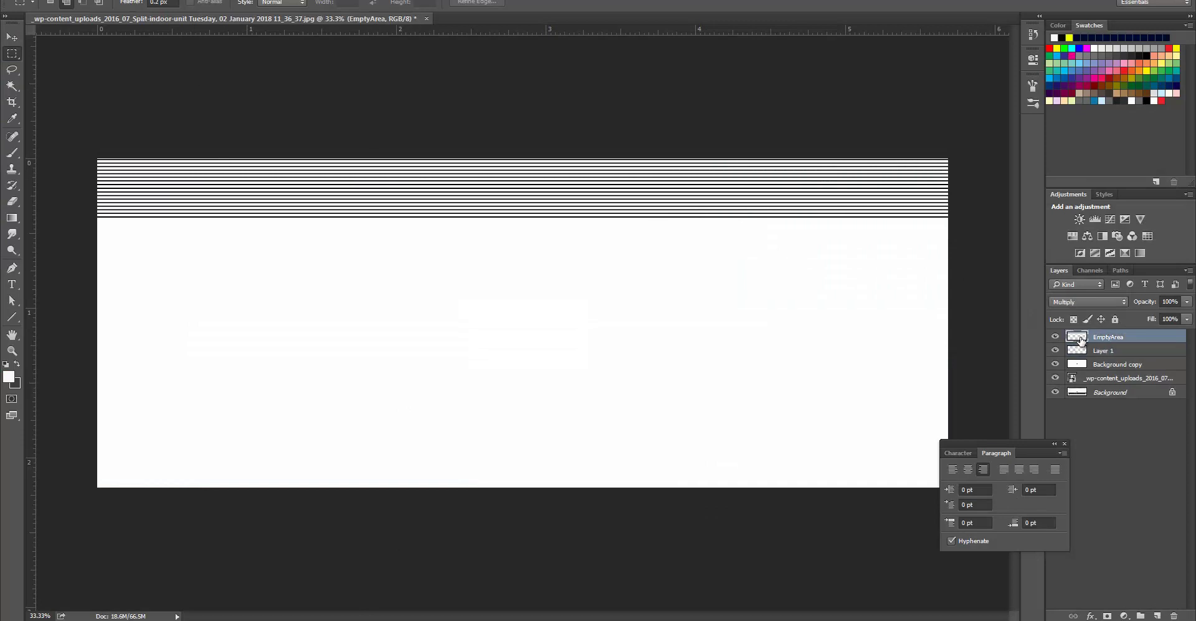
{"action": "key", "text": "Delete"}
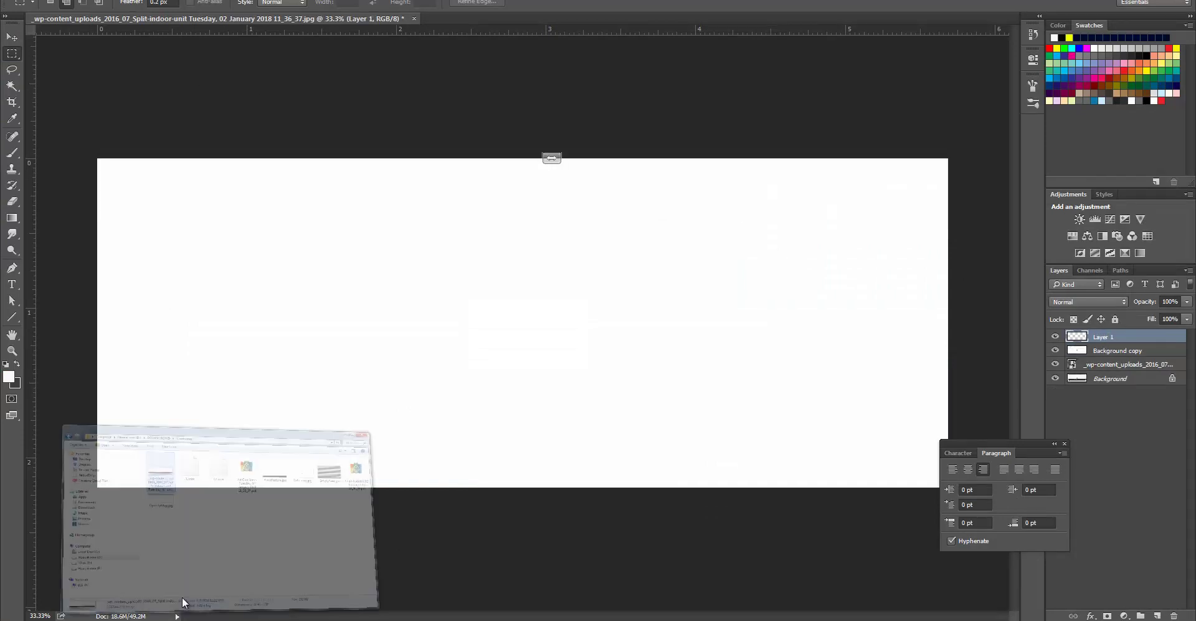
{"action": "left_click", "coordinate": [181, 610]}
{"action": "left_click_drag", "start_coordinate": [533, 252], "coordinate": [763, 260]}
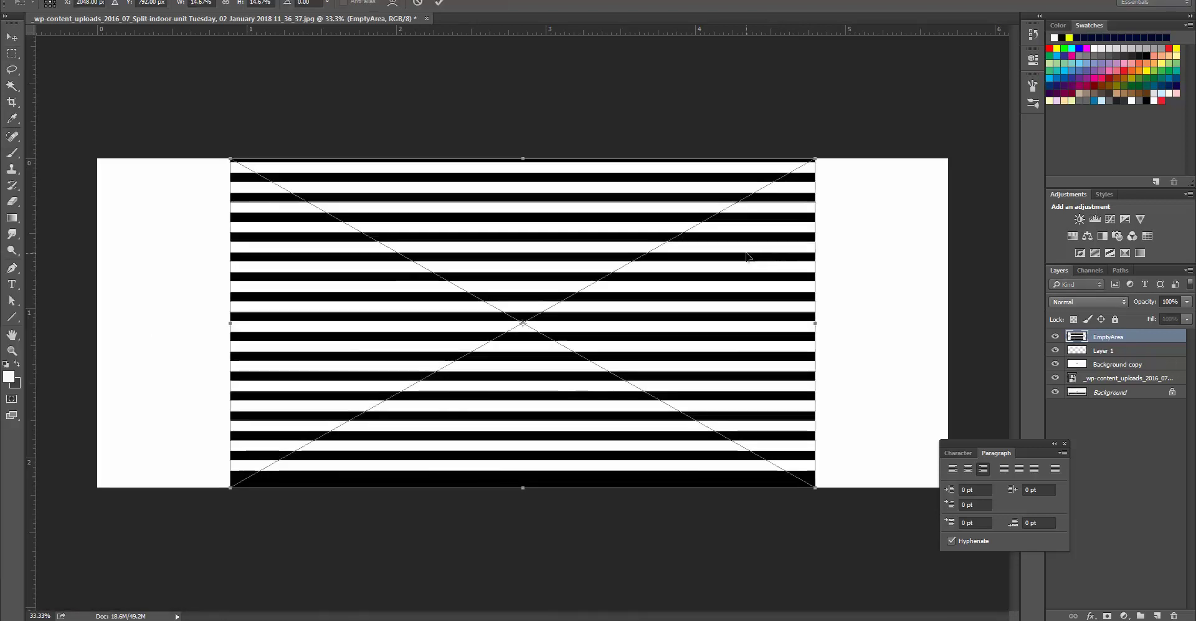
{"action": "key", "text": "Return"}
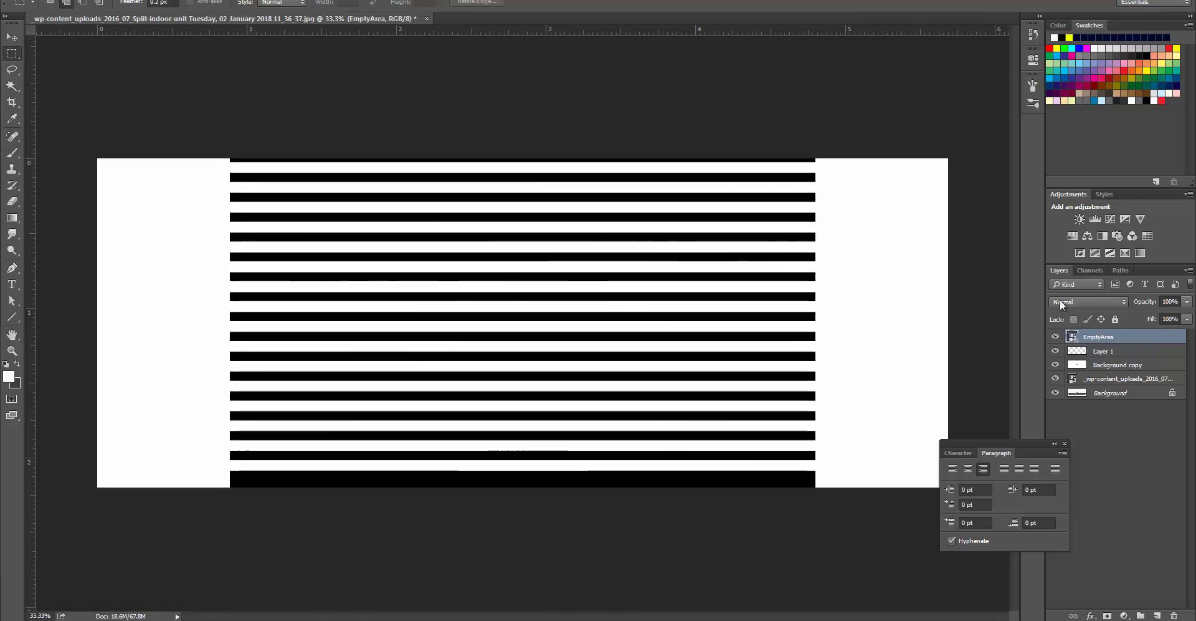
{"action": "right_click", "coordinate": [1108, 337]}
{"action": "left_click", "coordinate": [1055, 340]}
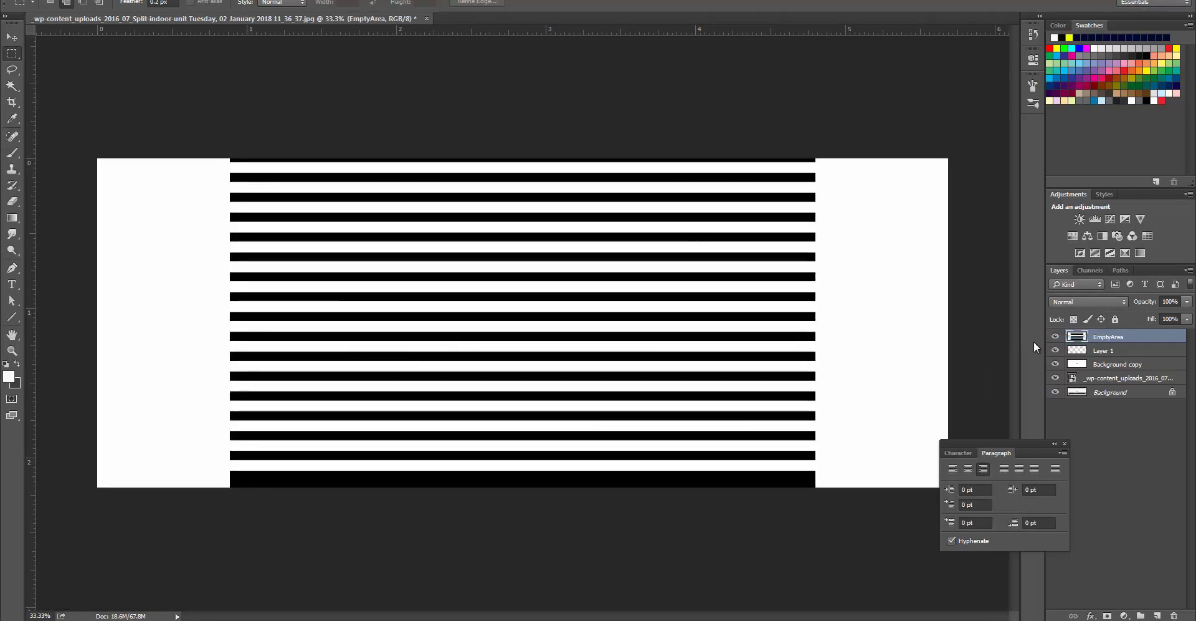
Stretch the stripe layer across the full canvas width and squash it to about 47.6% height over the canvas's upper edge
{"action": "key", "text": "v"}
{"action": "left_click_drag", "start_coordinate": [811, 490], "coordinate": [411, 151]}
{"action": "left_click_drag", "start_coordinate": [341, 209], "coordinate": [377, 195]}
{"action": "left_click_drag", "start_coordinate": [425, 139], "coordinate": [970, 138]}
{"action": "left_click_drag", "start_coordinate": [525, 44], "coordinate": [526, 77]}
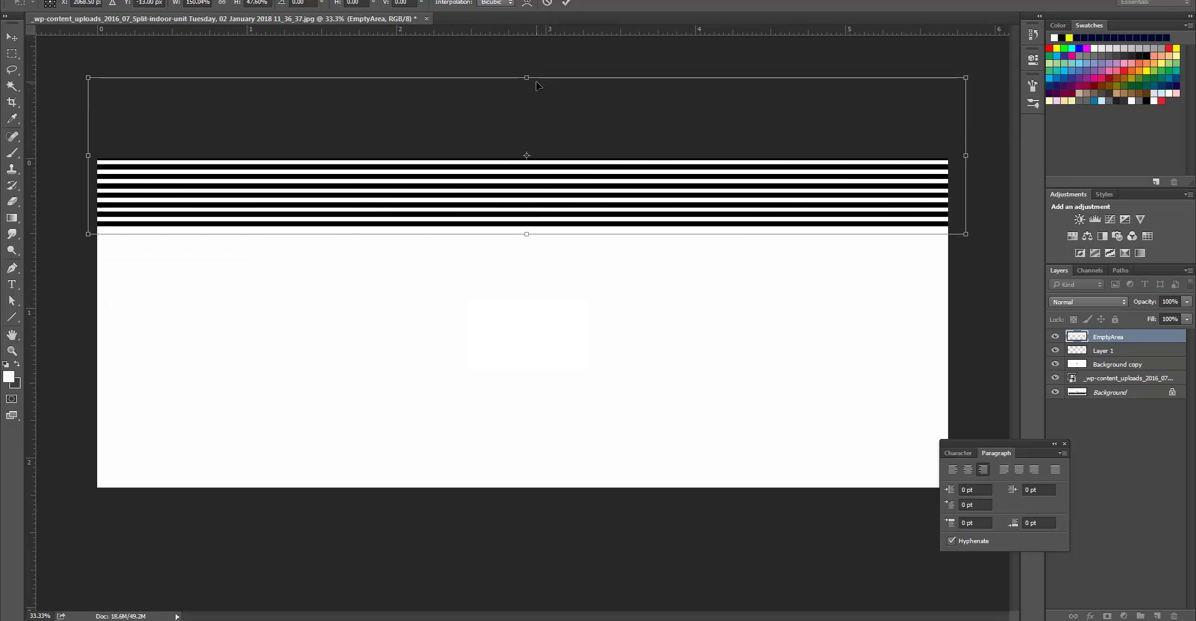
{"action": "key", "text": "Return"}
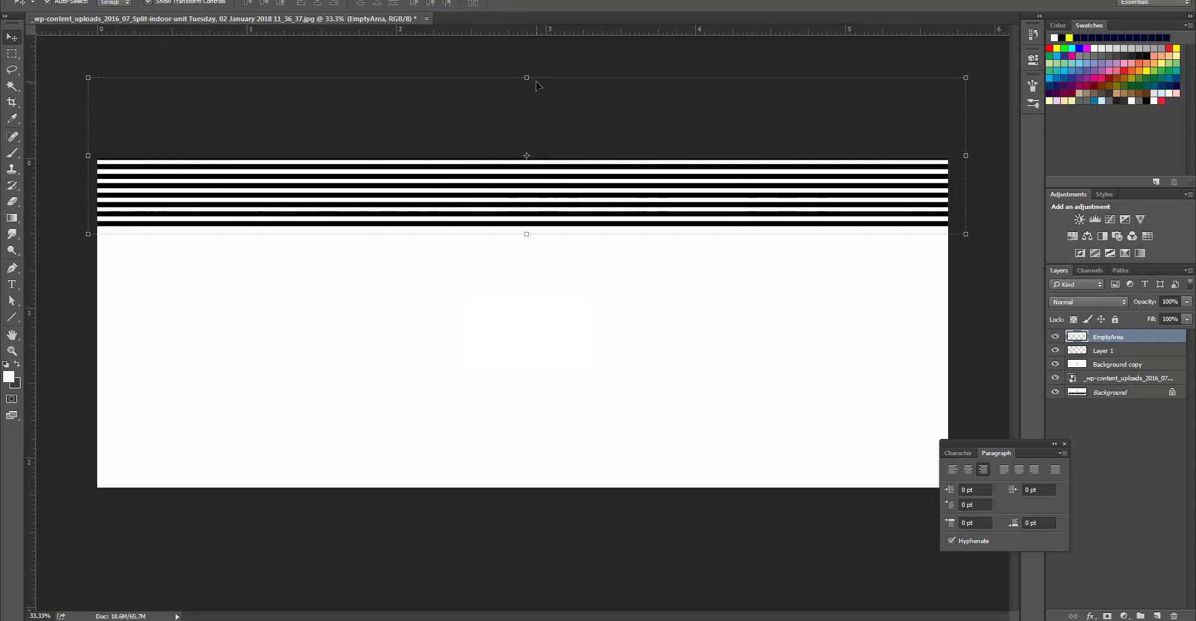
Save the image as a JPEG over OpacityMap.jpg in the Kandisaner folder with the offered options and return to 3ds Max
{"action": "key", "text": "ctrl+shift+s"}
{"action": "left_click", "coordinate": [339, 383]}
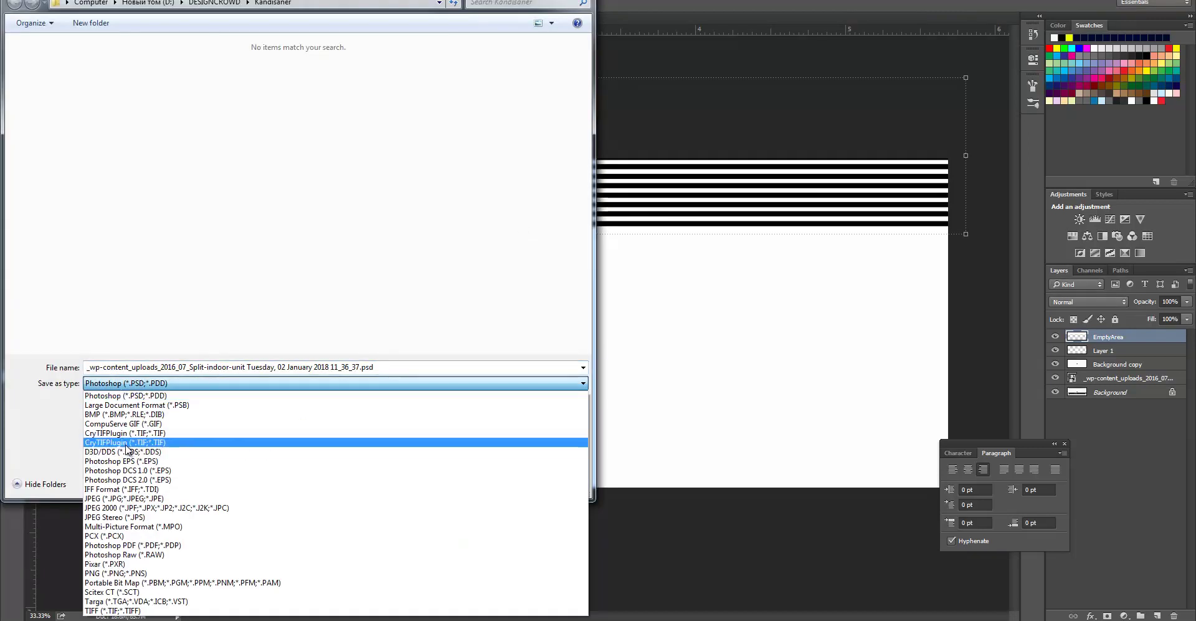
{"action": "left_click", "coordinate": [132, 499]}
{"action": "double_click", "coordinate": [344, 67]}
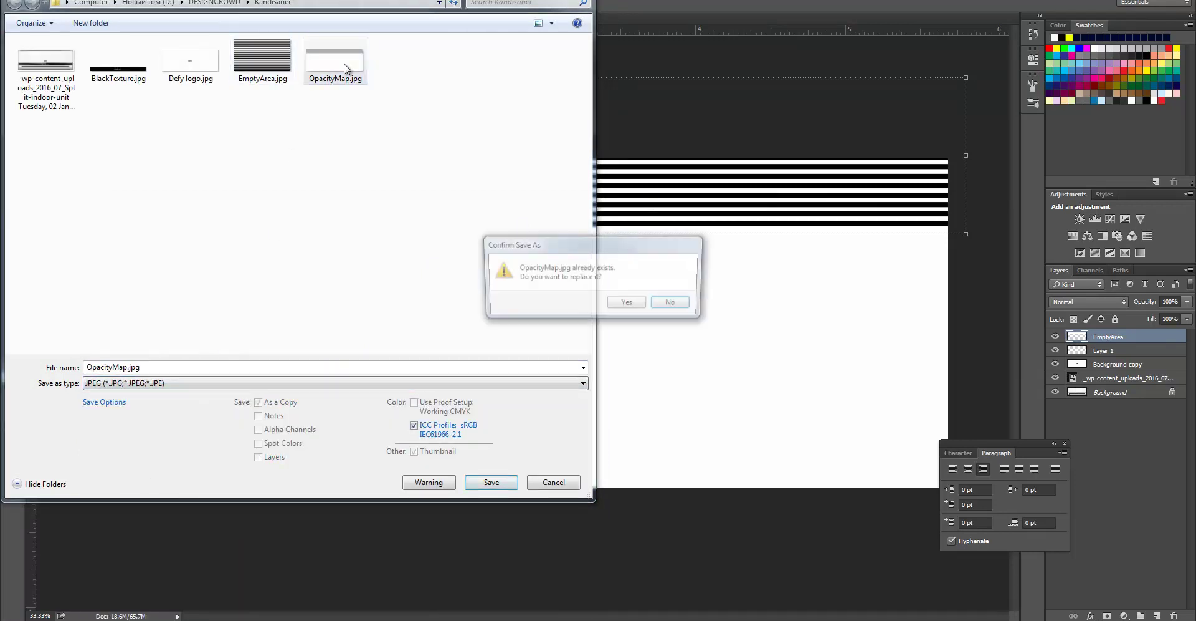
{"action": "left_click", "coordinate": [612, 302]}
{"action": "left_click_drag", "start_coordinate": [590, 225], "coordinate": [659, 236]}
{"action": "left_click", "coordinate": [673, 166]}
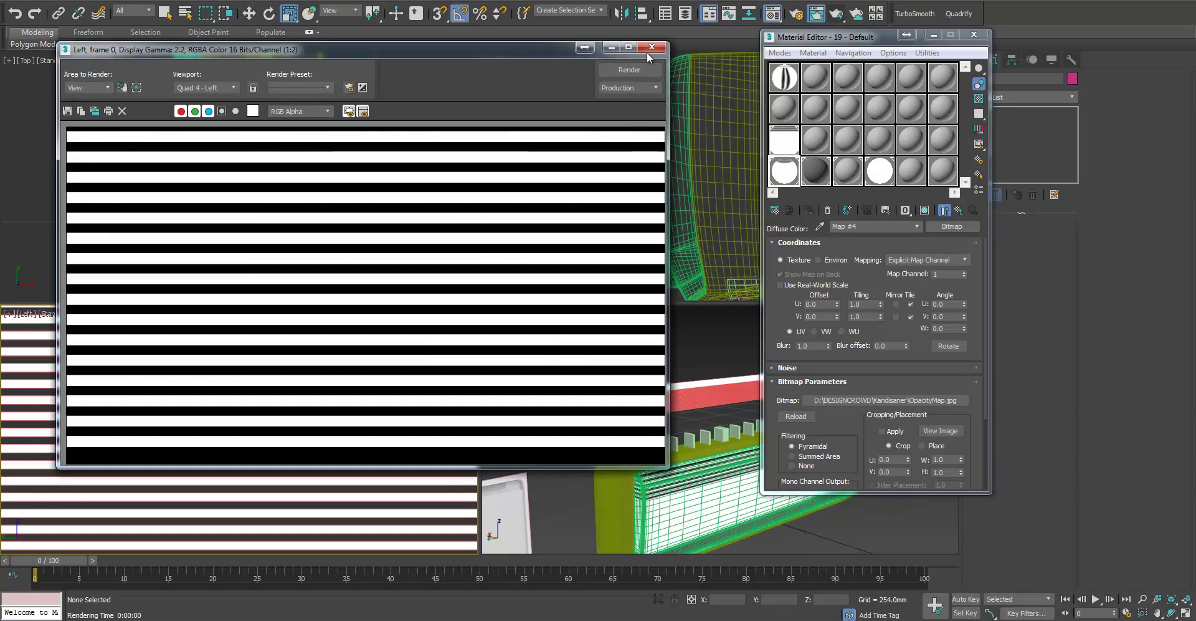
Close the rendered frame and maximize the Perspective view with edged faces turned off
{"action": "left_click", "coordinate": [651, 47]}
{"action": "left_click", "coordinate": [701, 346]}
{"action": "key", "text": "alt+w"}
{"action": "middle_click_drag", "start_coordinate": [618, 384], "coordinate": [575, 321]}
{"action": "key", "text": "F4"}
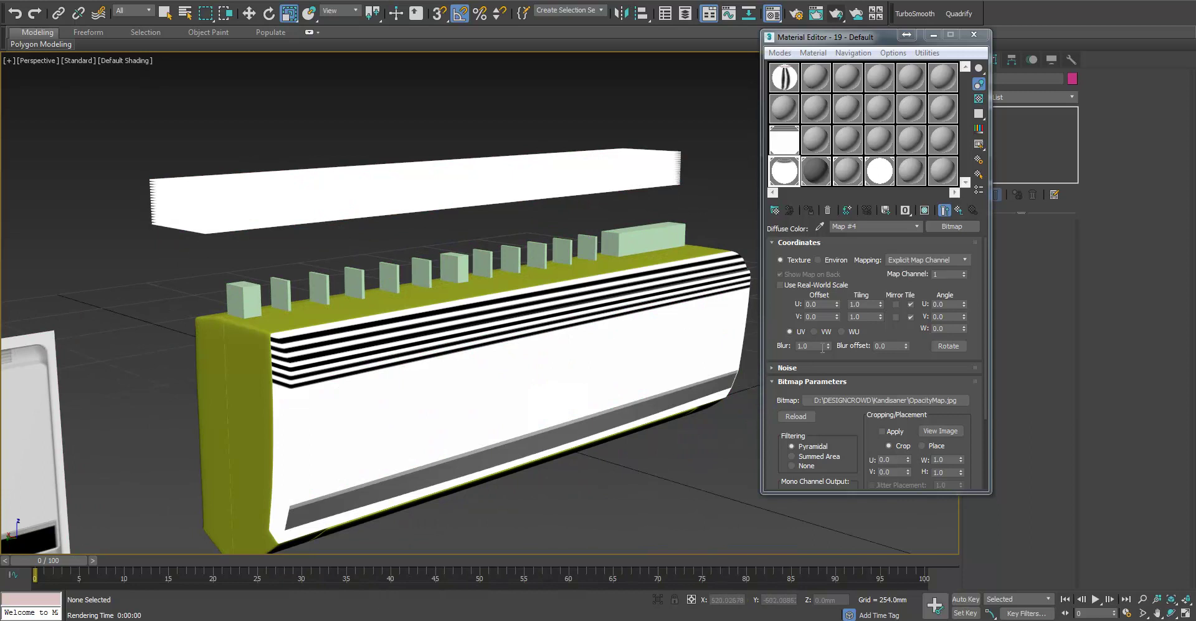
Set the OpacityMap bitmap's V tiling to 2.0 and its V offset to 0.25
{"action": "left_click", "coordinate": [880, 314]}
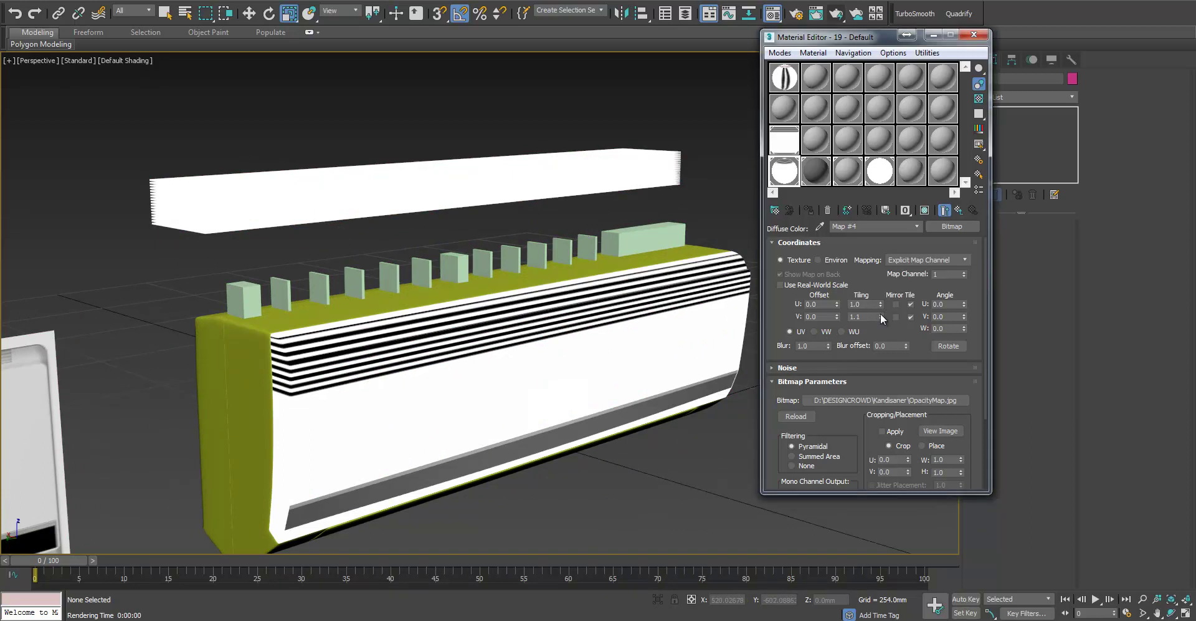
{"action": "left_click", "coordinate": [881, 314]}
{"action": "left_click", "coordinate": [880, 314]}
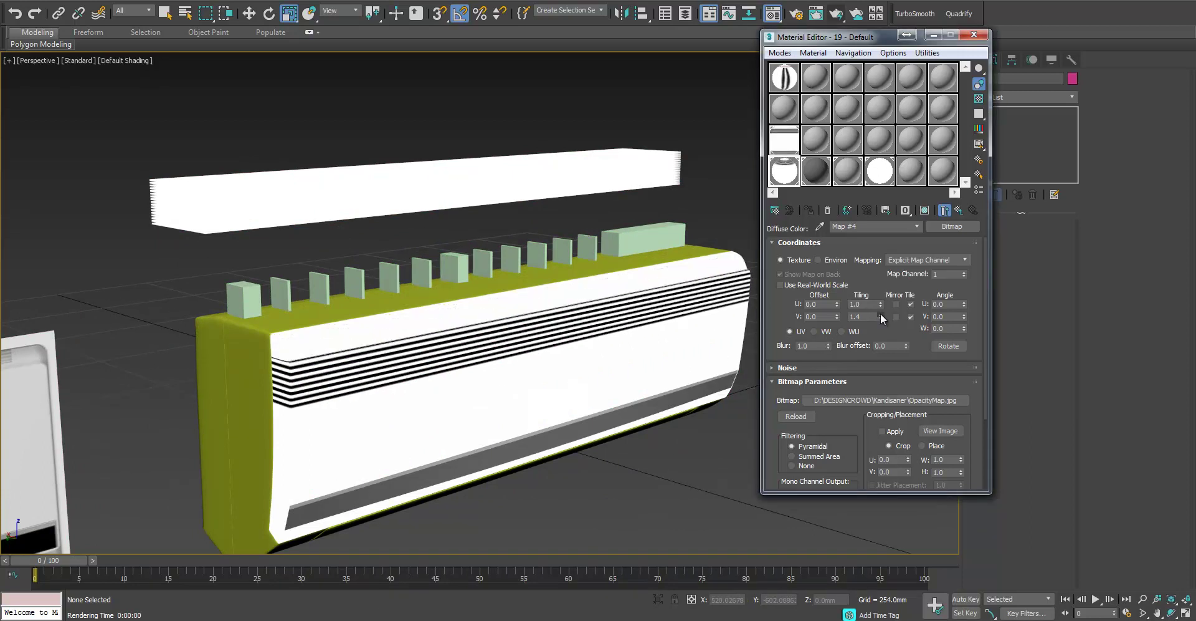
{"action": "left_click", "coordinate": [880, 314]}
{"action": "left_click", "coordinate": [880, 314]}
{"action": "left_click", "coordinate": [880, 315]}
{"action": "left_click", "coordinate": [881, 314]}
{"action": "left_click", "coordinate": [881, 314]}
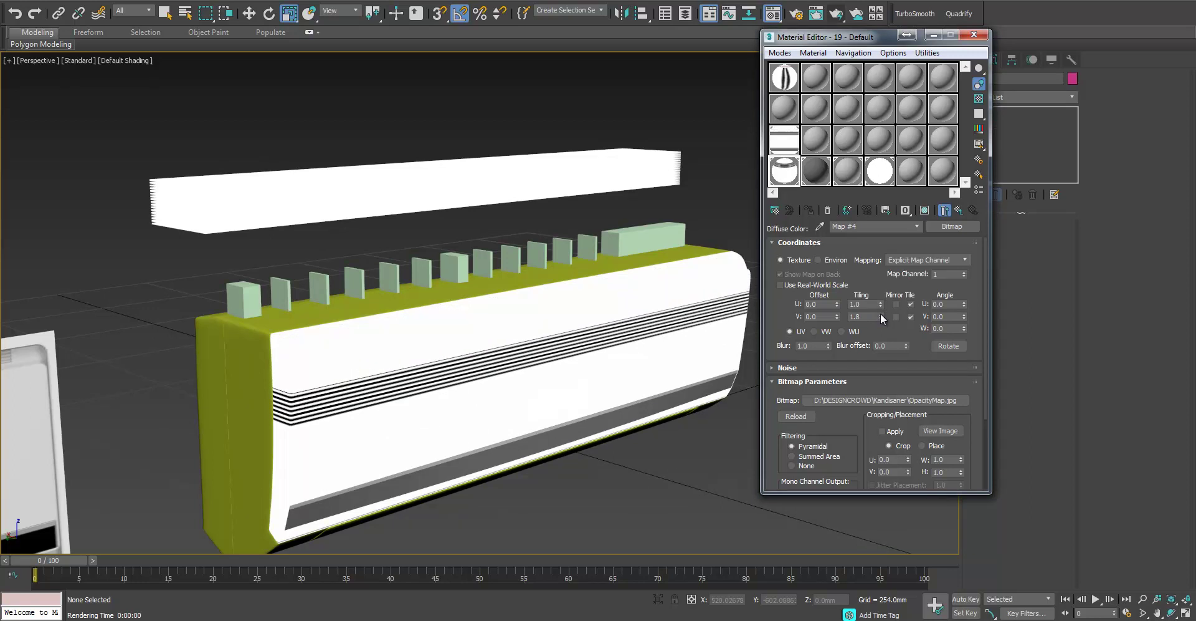
{"action": "left_click", "coordinate": [880, 314]}
{"action": "left_click", "coordinate": [880, 314]}
{"action": "left_click_drag", "start_coordinate": [837, 316], "coordinate": [841, 296]}
Turn edged faces back on and select the lid, with the Material Editor minimized
{"action": "key", "text": "F4"}
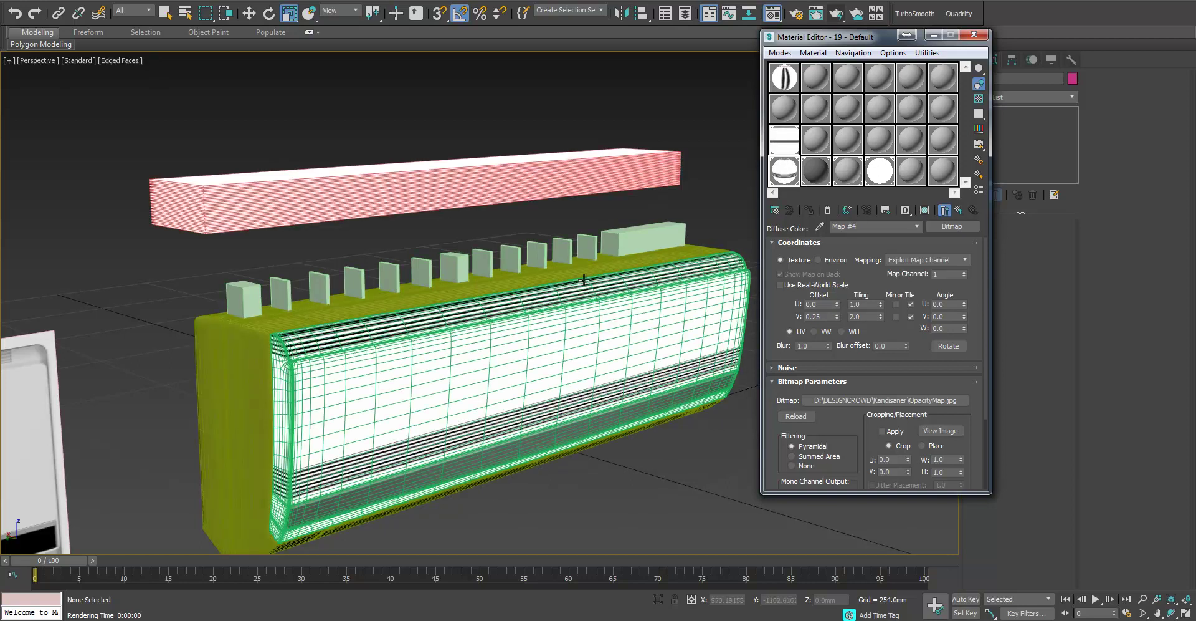
{"action": "scroll", "coordinate": [570, 315], "scroll_direction": "up", "scroll_amount": 5}
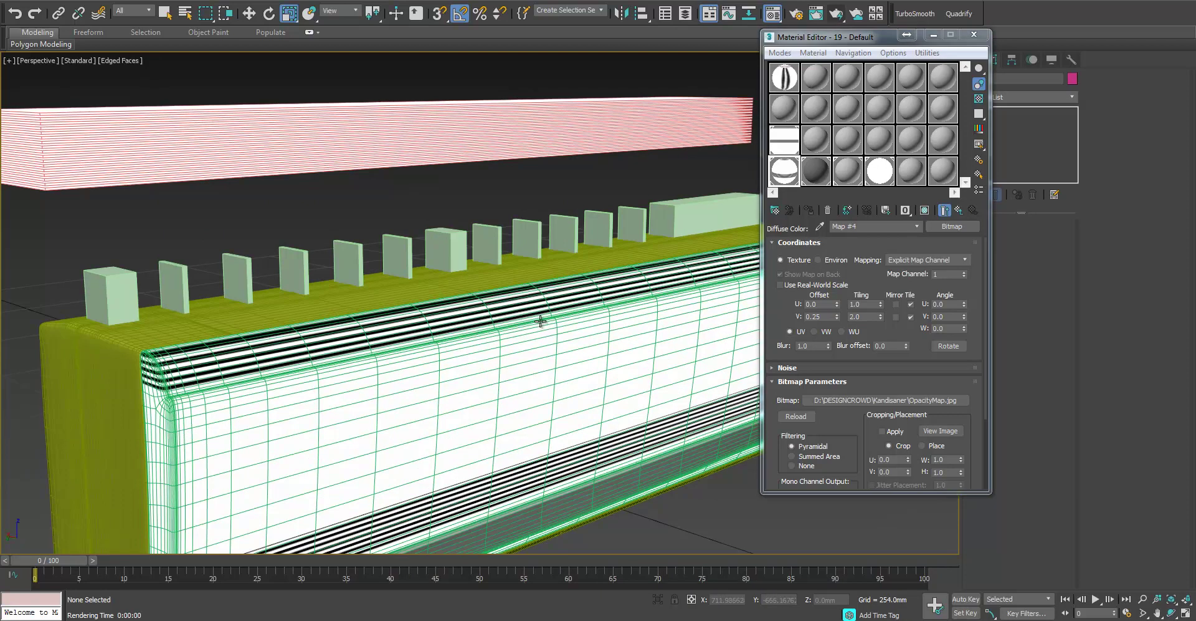
{"action": "middle_click_drag", "start_coordinate": [507, 333], "coordinate": [535, 328], "text": "alt"}
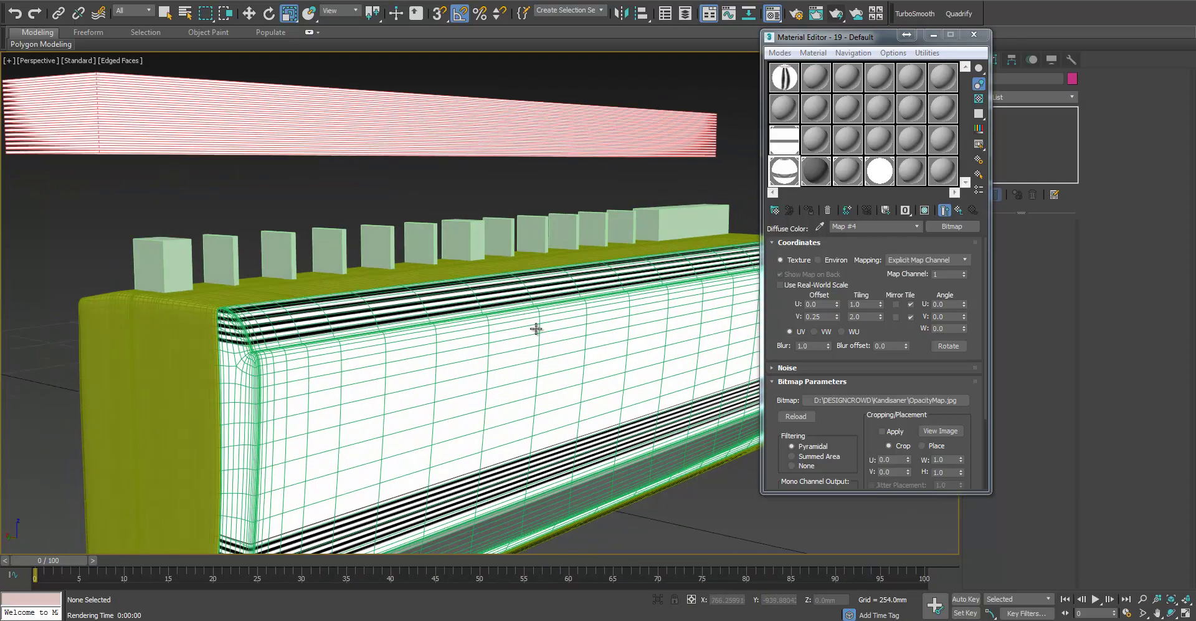
{"action": "scroll", "coordinate": [525, 333], "scroll_direction": "down", "scroll_amount": 3}
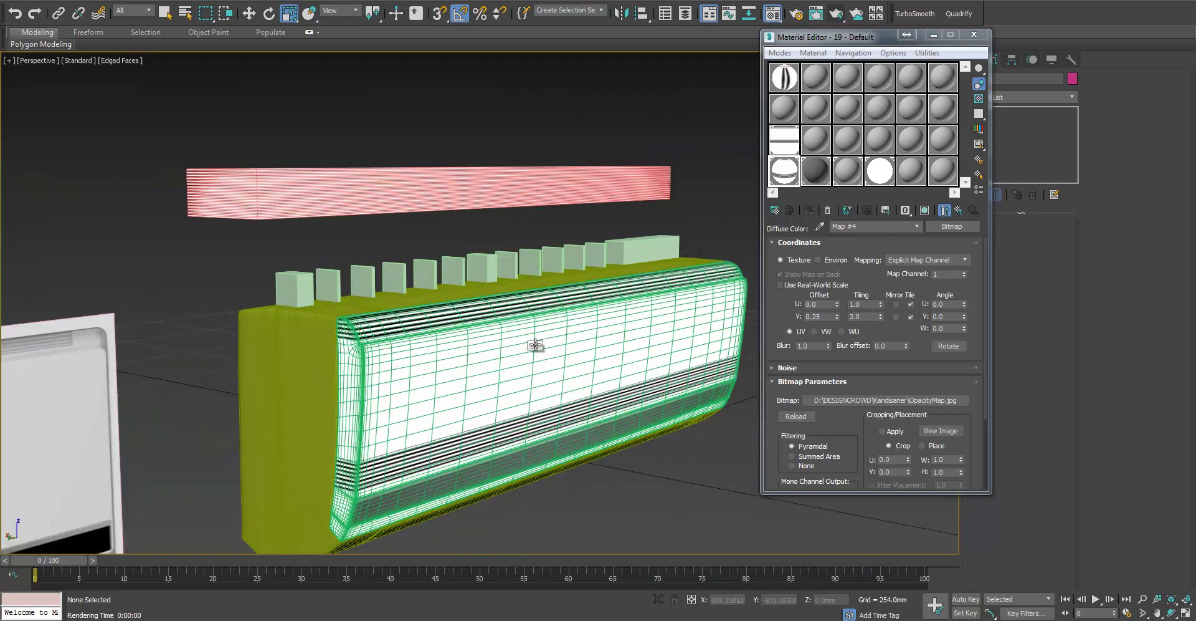
{"action": "left_click", "coordinate": [565, 342]}
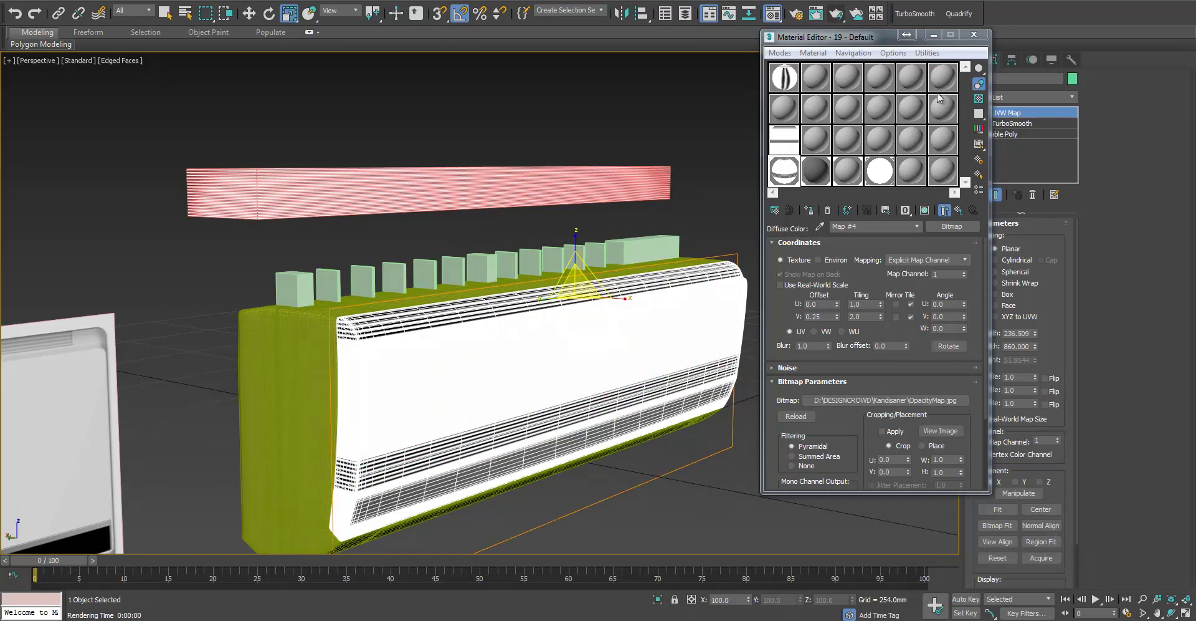
{"action": "left_click", "coordinate": [933, 34]}
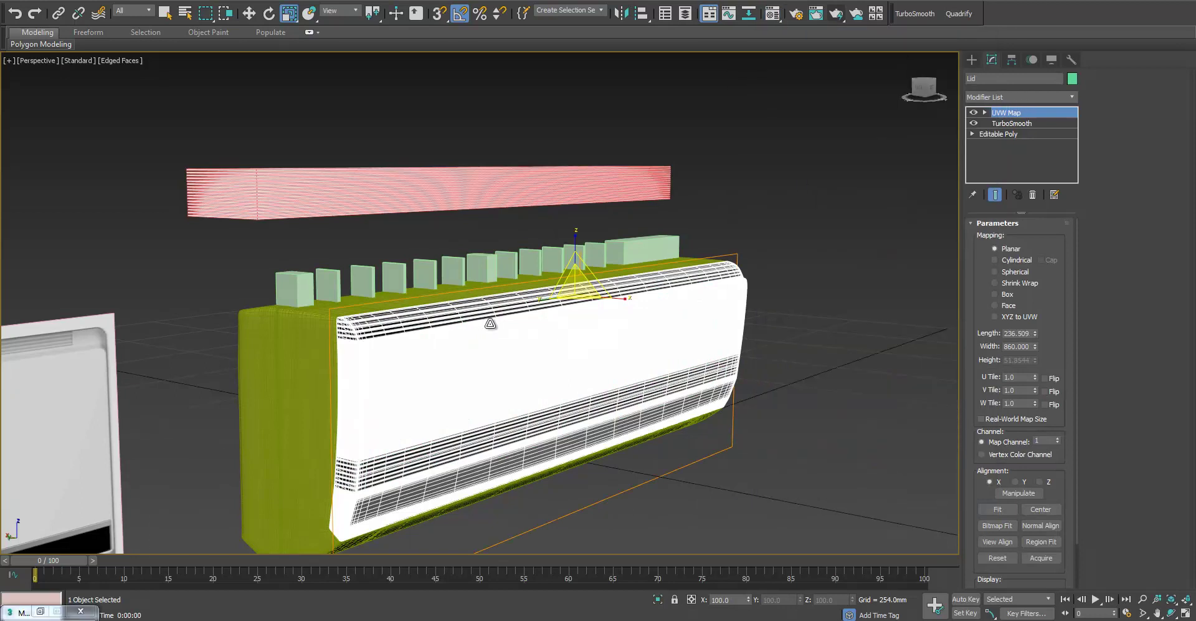
Clone the lid as an independent copy and delete the duplicate
{"action": "left_click", "coordinate": [1028, 98]}
{"action": "left_click", "coordinate": [1029, 97]}
{"action": "right_click", "coordinate": [775, 302]}
{"action": "left_click", "coordinate": [810, 386]}
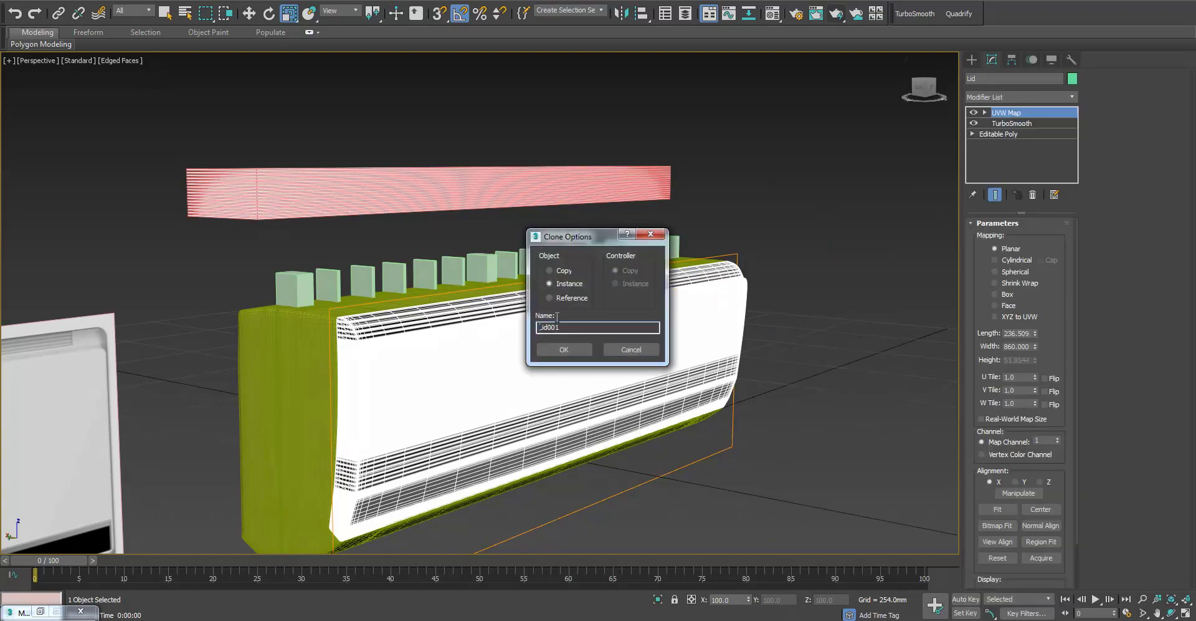
{"action": "left_click", "coordinate": [550, 270]}
{"action": "left_click", "coordinate": [564, 349]}
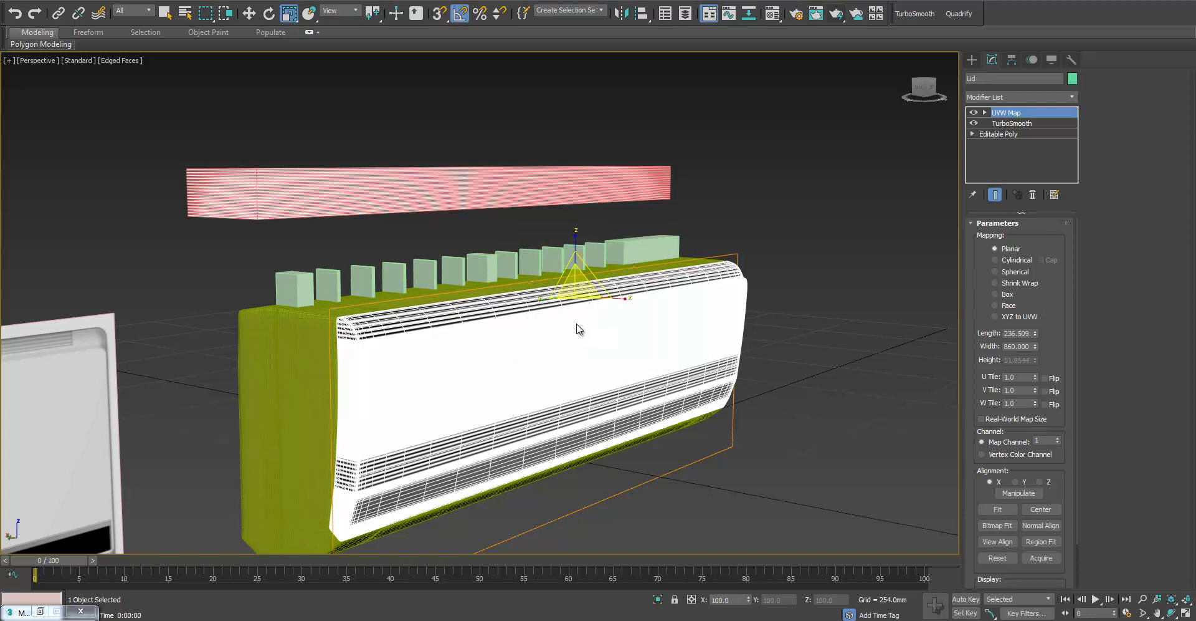
{"action": "key", "text": "w"}
{"action": "left_click_drag", "start_coordinate": [544, 294], "coordinate": [215, 275]}
{"action": "right_click", "coordinate": [215, 276]}
{"action": "mouse_move", "coordinate": [234, 260]}
{"action": "key", "text": "Delete"}
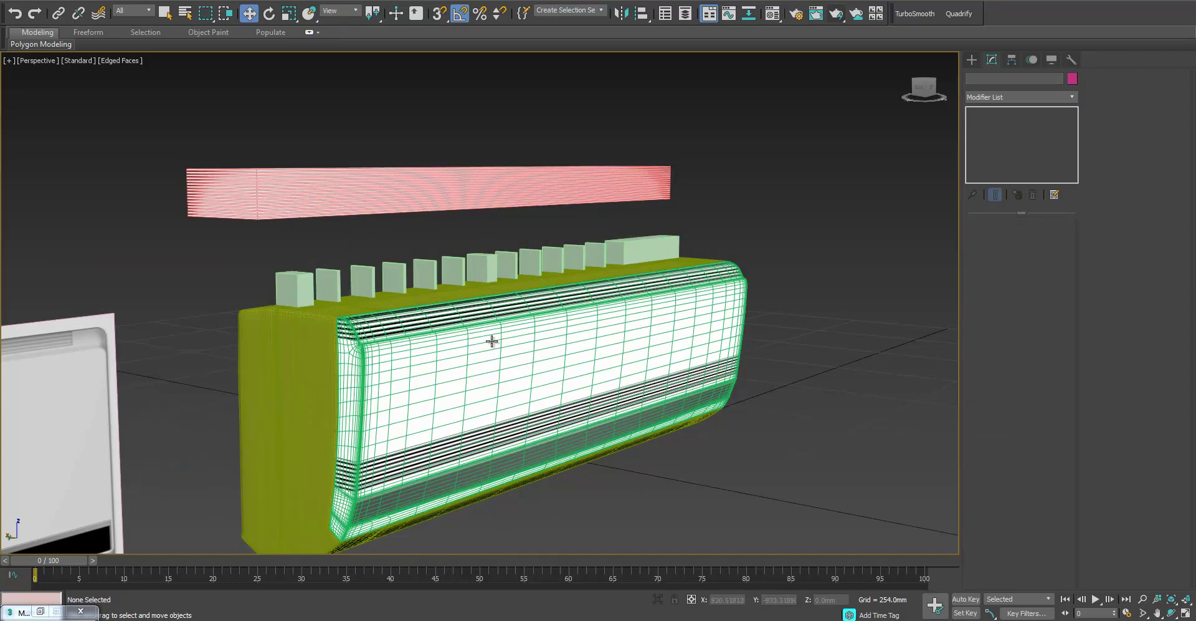
Convert the lid to an Editable Poly, collapsing its UVW Map and TurboSmooth modifiers
{"action": "left_click", "coordinate": [498, 347]}
{"action": "right_click", "coordinate": [497, 346]}
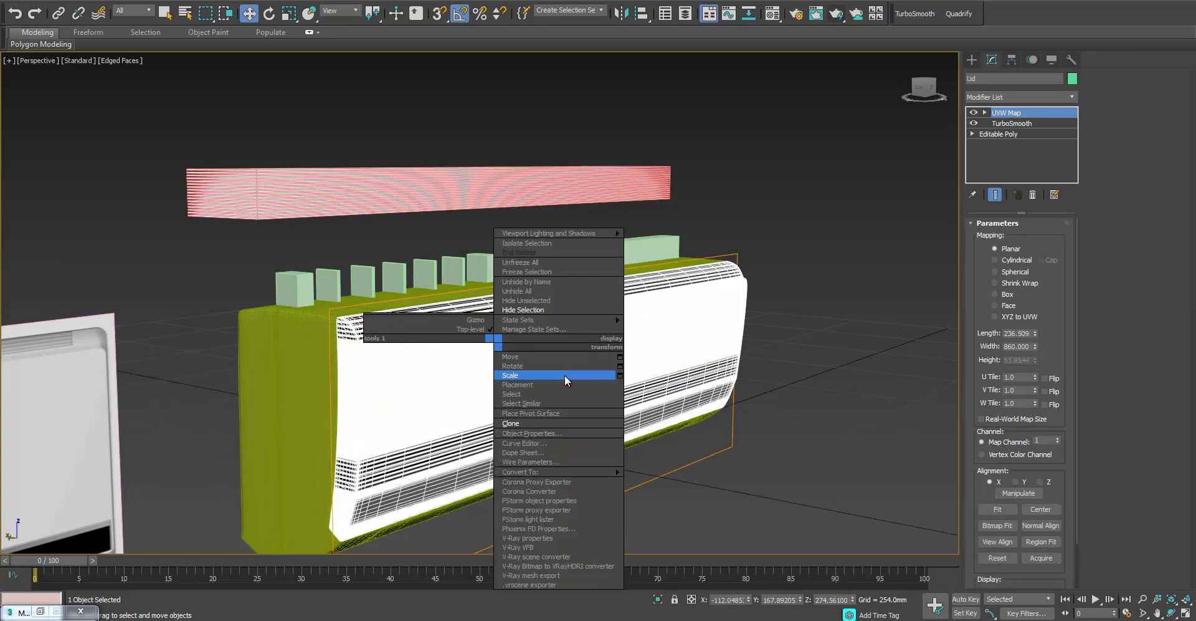
{"action": "mouse_move", "coordinate": [563, 471]}
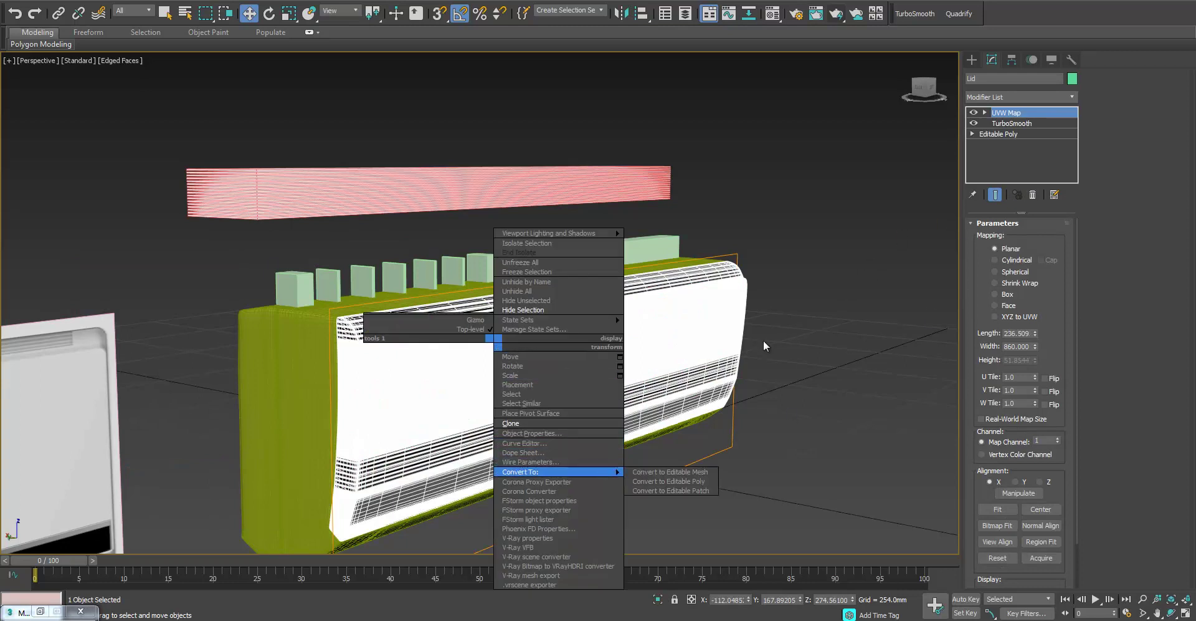
{"action": "left_click", "coordinate": [660, 481]}
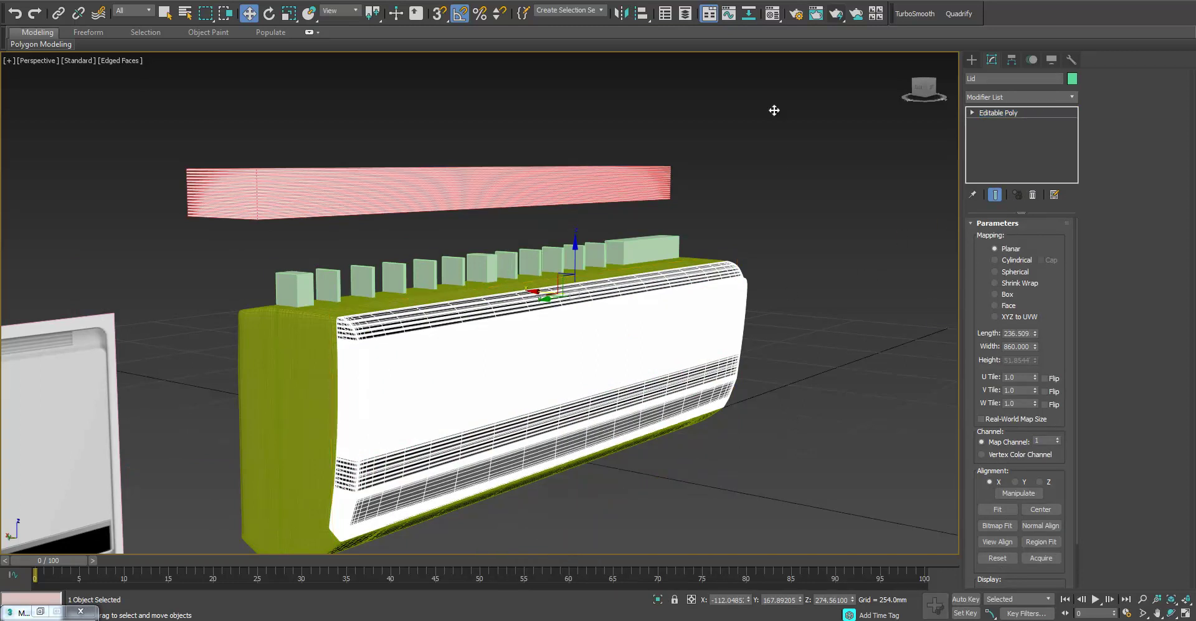
Replace the lid material's diffuse bitmap with Defy logo.jpg
{"action": "key", "text": "m"}
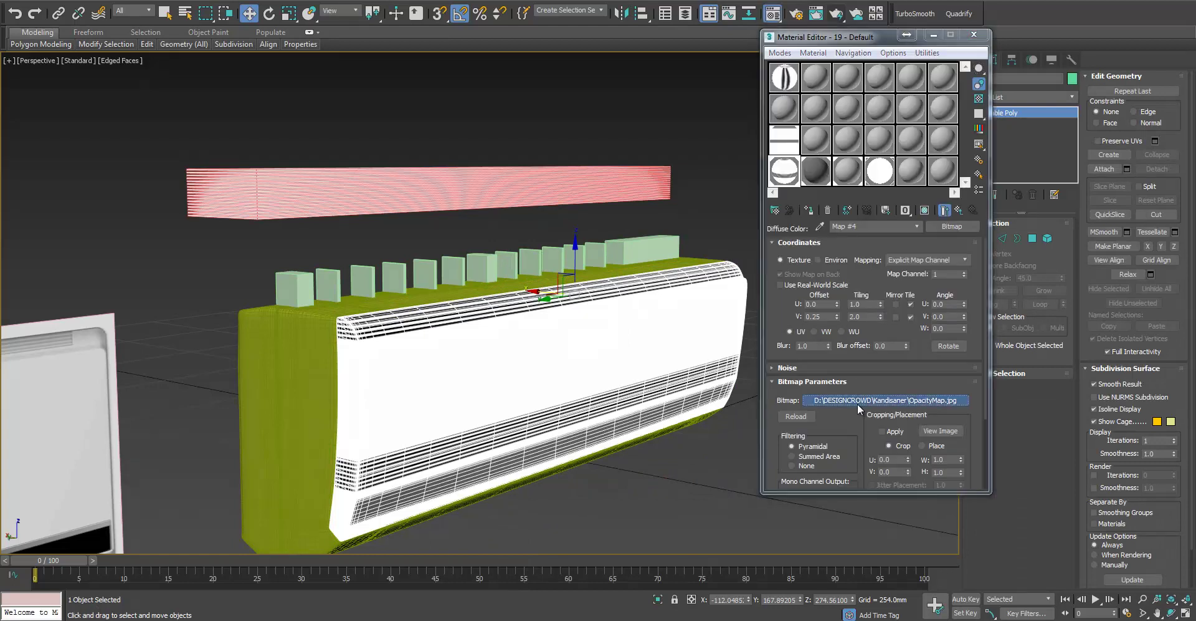
{"action": "left_click", "coordinate": [885, 400]}
{"action": "left_click", "coordinate": [174, 74]}
{"action": "double_click", "coordinate": [239, 84]}
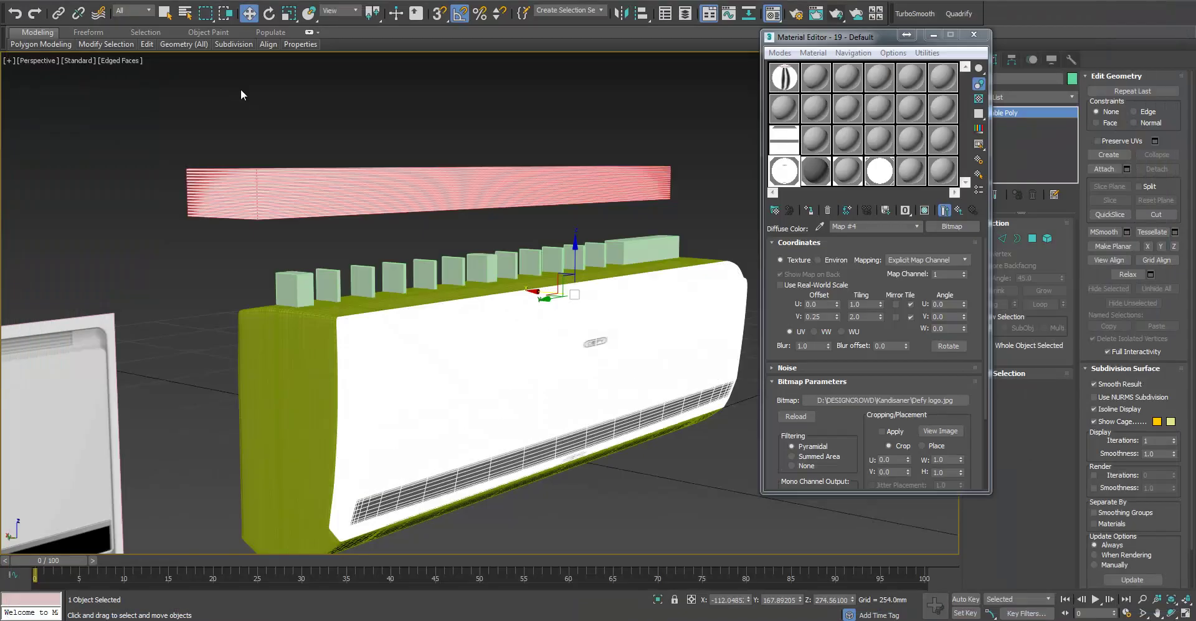
Deselect the lid and set the logo bitmap's V offset to 0 and V tiling to 1
{"action": "left_click", "coordinate": [649, 494]}
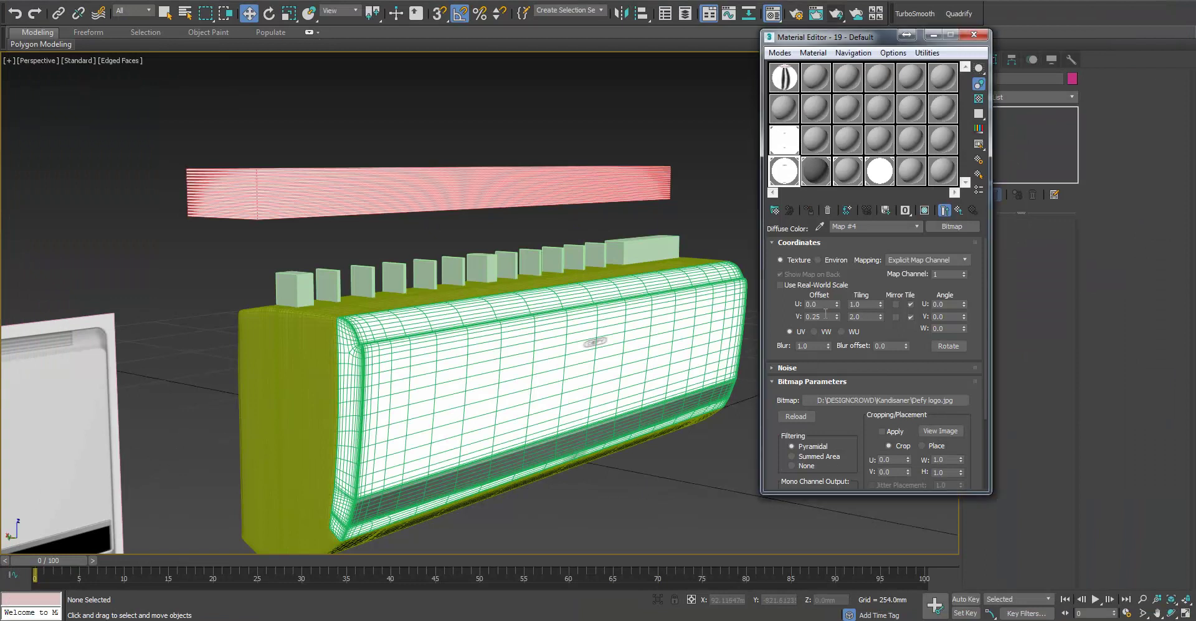
{"action": "type", "text": "0"}
{"action": "double_click", "coordinate": [860, 316]}
{"action": "type", "text": "1"}
{"action": "key", "text": "Return"}
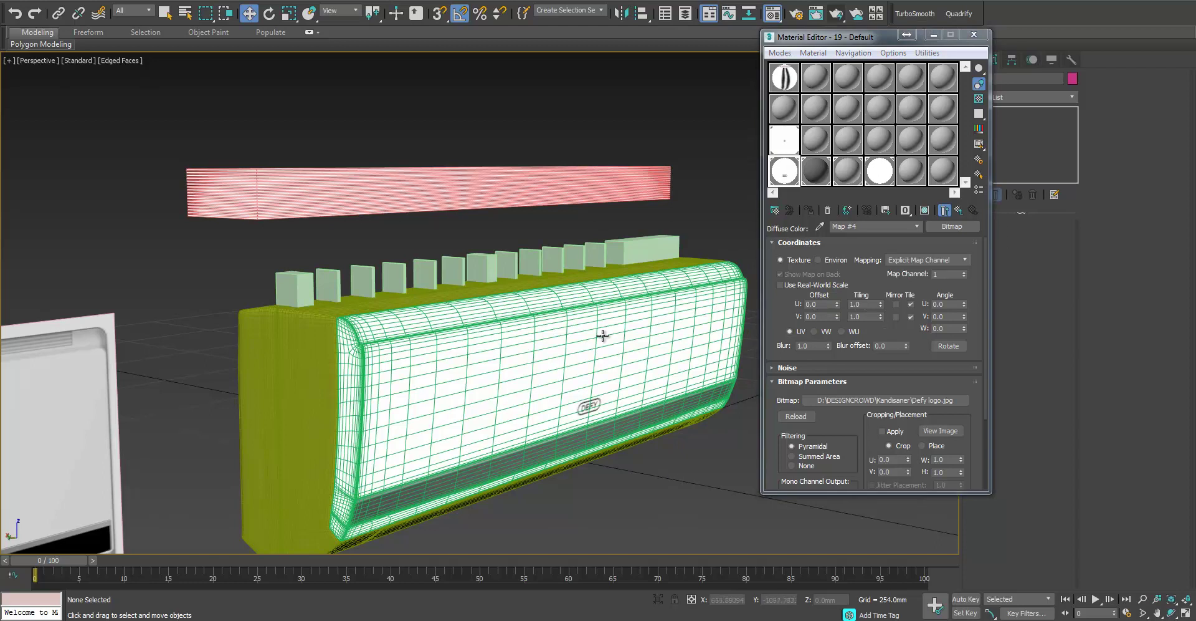
Select the lid and activate the unused material 14 - Default for it
{"action": "left_click", "coordinate": [626, 335]}
{"action": "left_click", "coordinate": [721, 258]}
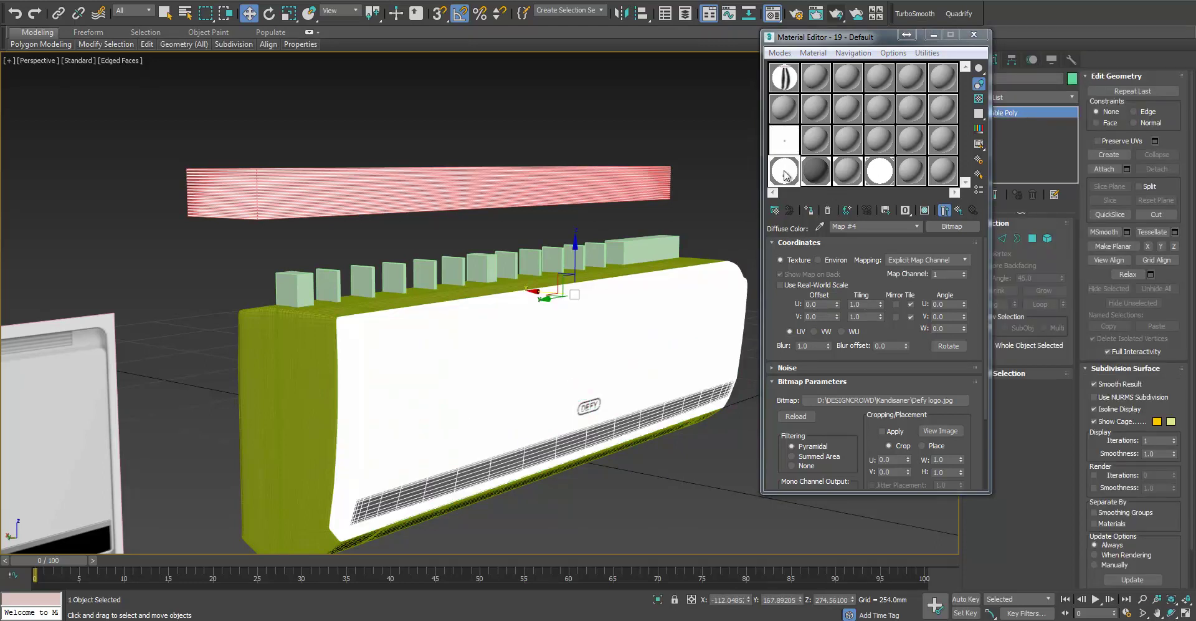
{"action": "left_click", "coordinate": [816, 138]}
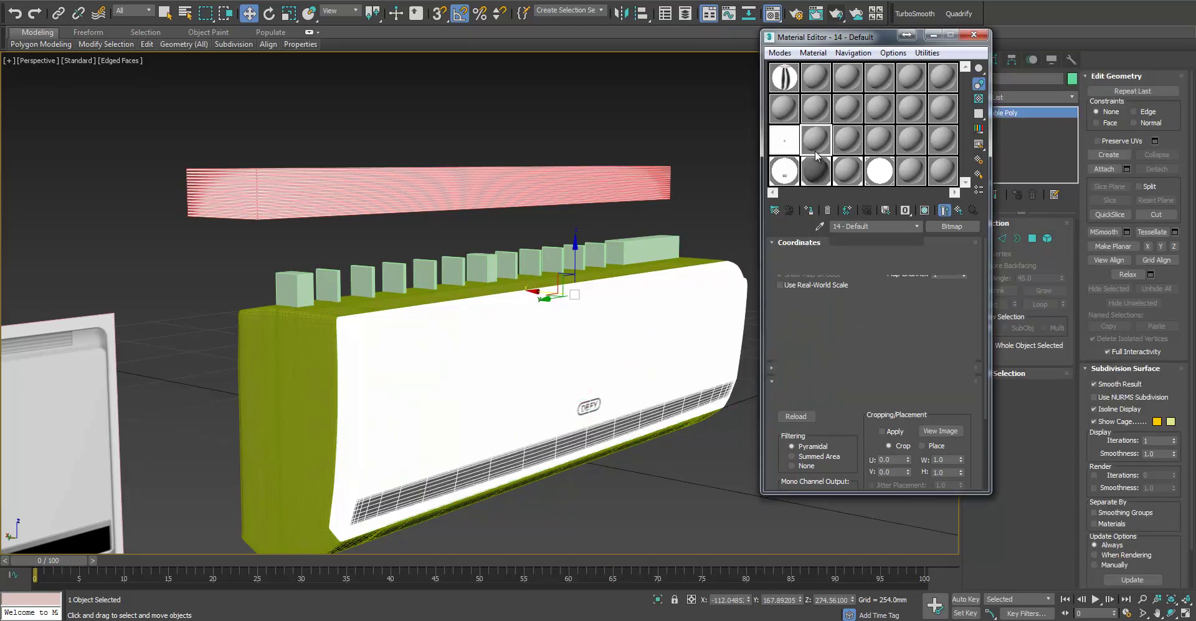
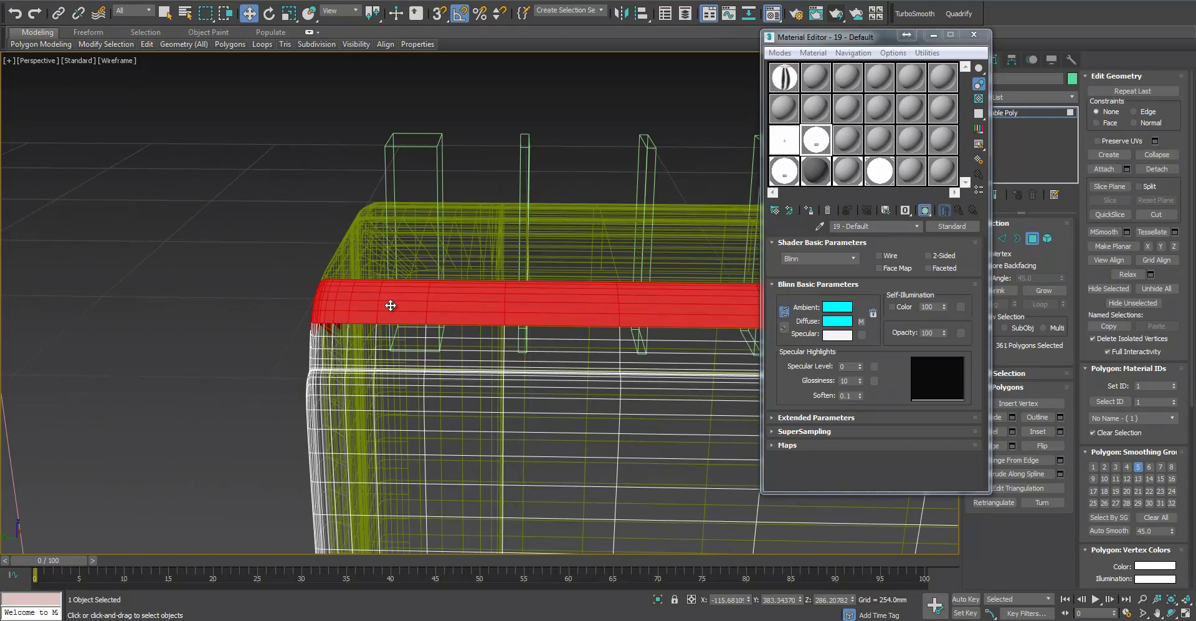
Try to region-select the polygons of the lid's upper curved band
{"action": "left_click_drag", "start_coordinate": [368, 361], "coordinate": [369, 360]}
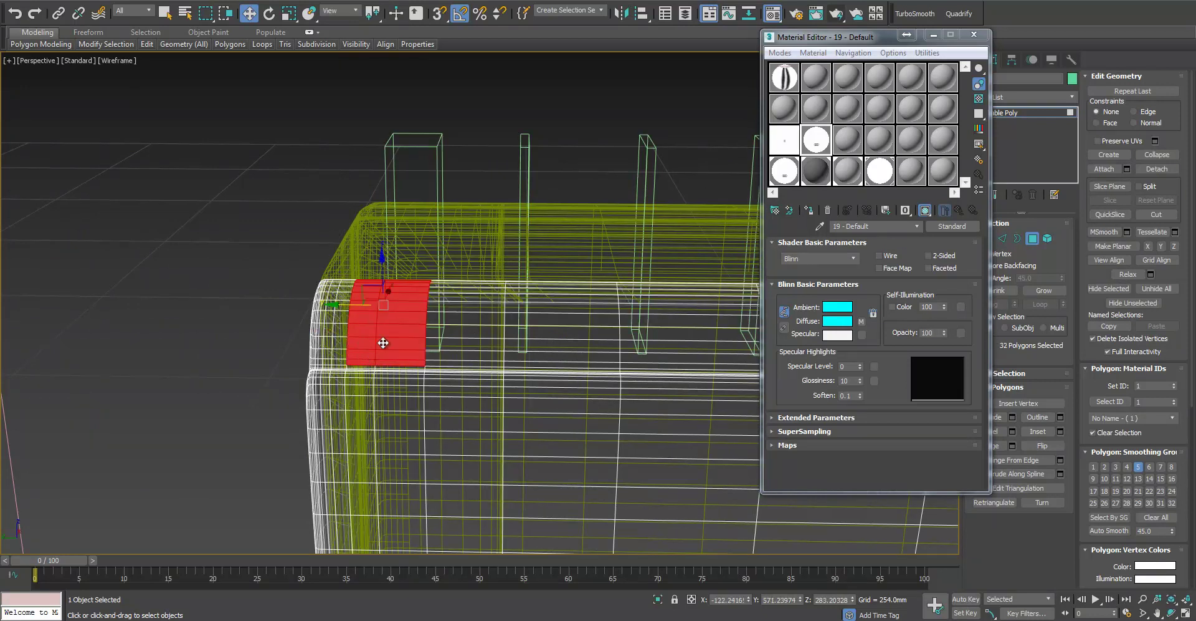
{"action": "scroll", "coordinate": [451, 276], "scroll_direction": "up", "scroll_amount": 2}
{"action": "left_click_drag", "start_coordinate": [445, 293], "coordinate": [423, 297], "text": "alt"}
{"action": "left_click_drag", "start_coordinate": [287, 257], "coordinate": [374, 299], "text": "alt"}
{"action": "scroll", "coordinate": [419, 320], "scroll_direction": "up", "scroll_amount": 3}
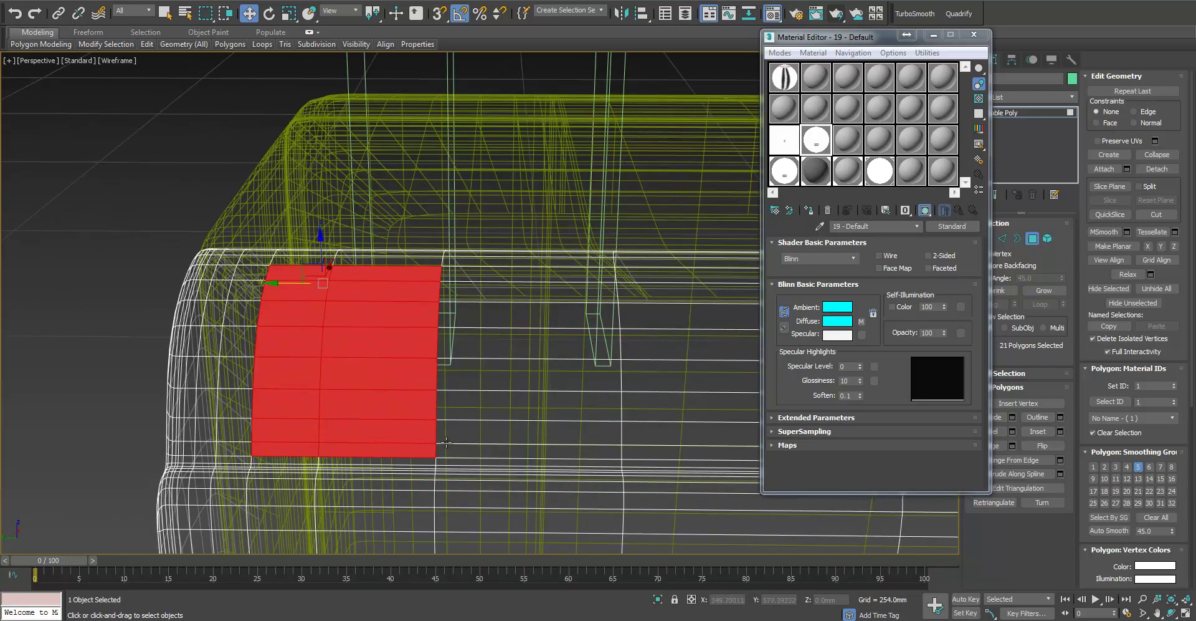
Select the upright edges across the lid's upper curved band with a ring selection and convert them to a polygon selection
{"action": "key", "text": "2"}
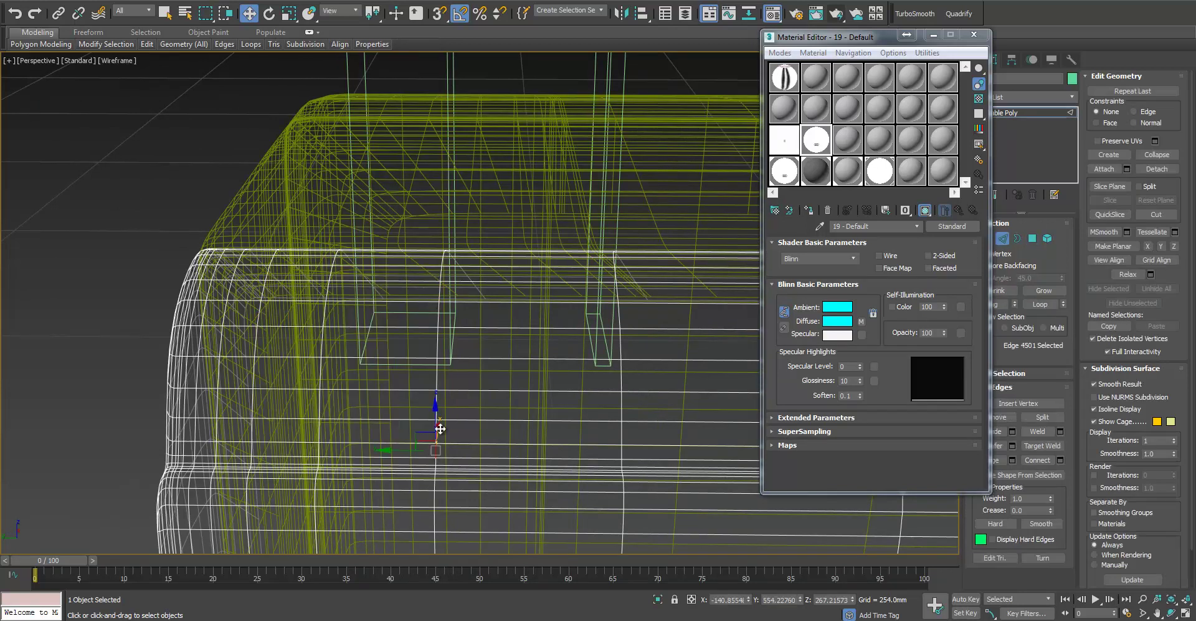
{"action": "left_click", "coordinate": [1063, 302], "text": "ctrl"}
{"action": "left_click", "coordinate": [1063, 302], "text": "ctrl"}
{"action": "left_click", "coordinate": [1063, 302], "text": "ctrl"}
{"action": "left_click", "coordinate": [1063, 302], "text": "ctrl"}
{"action": "left_click", "coordinate": [1063, 302], "text": "ctrl"}
{"action": "left_click", "coordinate": [1063, 301], "text": "ctrl"}
{"action": "left_click", "coordinate": [997, 305]}
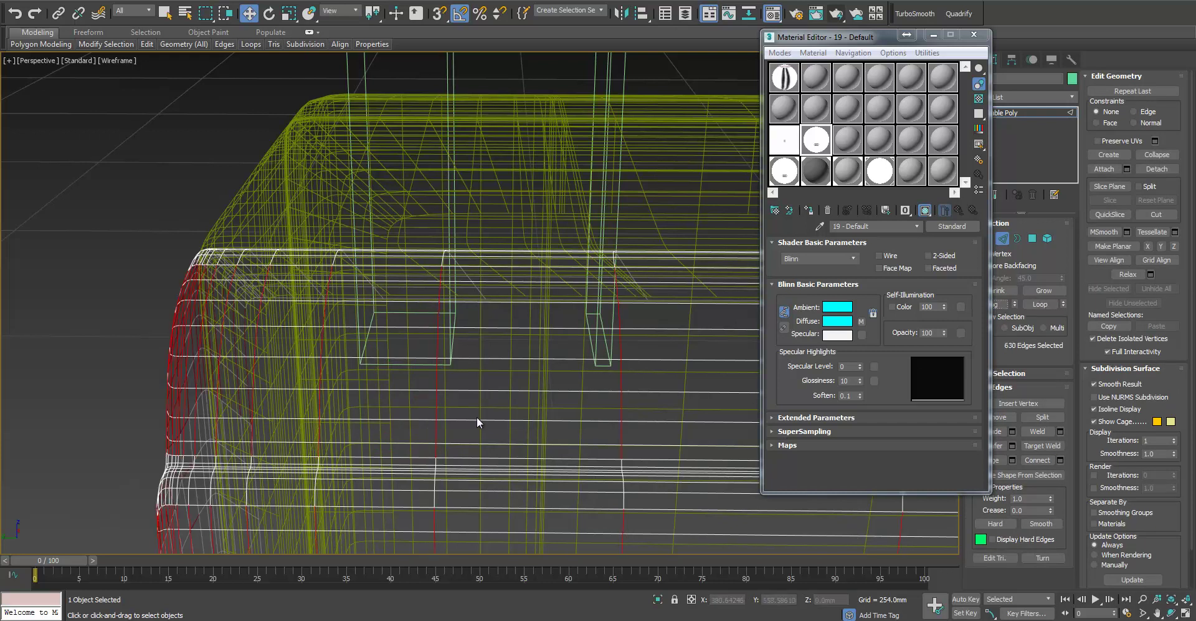
{"action": "scroll", "coordinate": [508, 327], "scroll_direction": "down", "scroll_amount": 5}
{"action": "left_click", "coordinate": [1032, 239], "text": "ctrl"}
{"action": "left_click", "coordinate": [1033, 238], "text": "ctrl"}
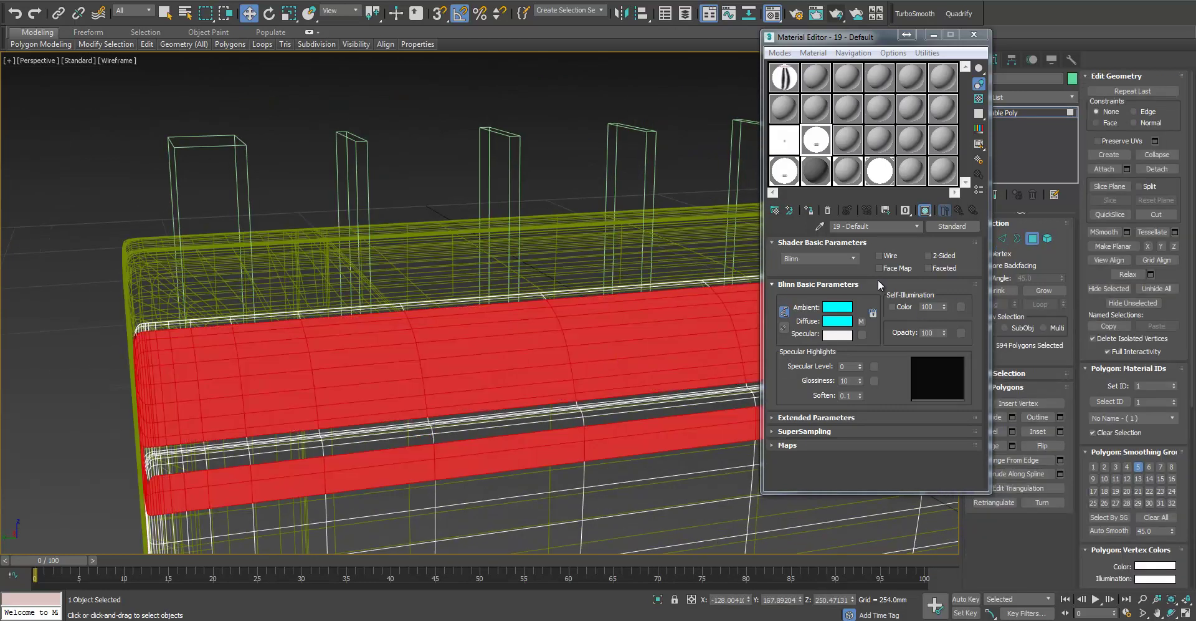
Show the model shaded and deselect the unwanted polygons at the lid's end and the first part of the strip below the band
{"action": "key", "text": "F3"}
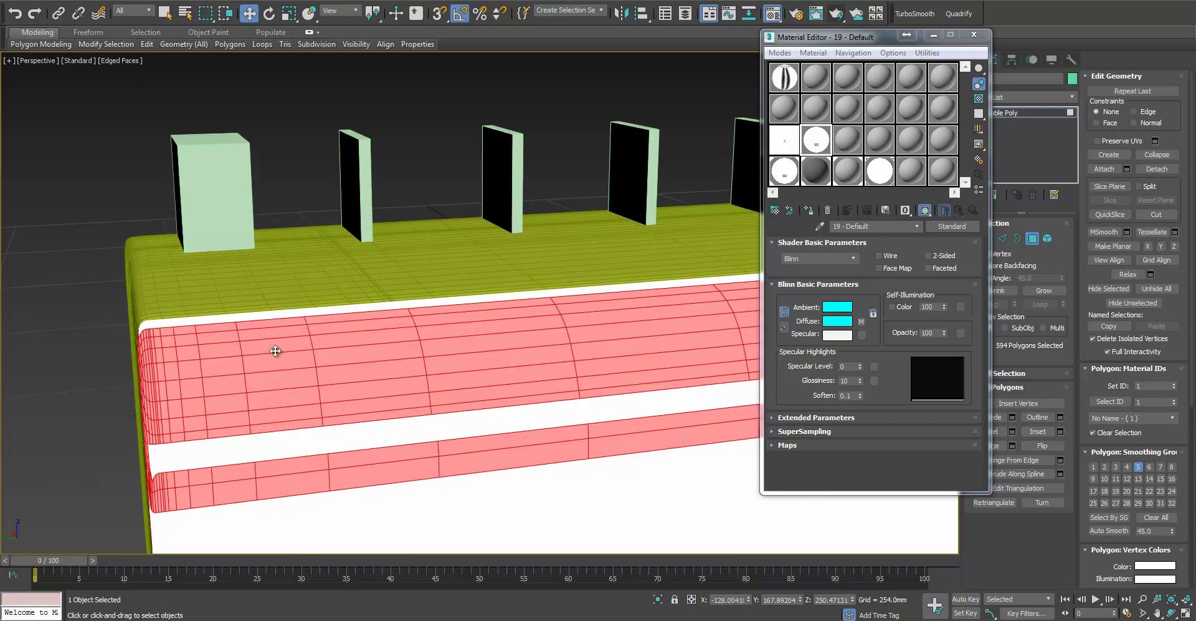
{"action": "middle_click_drag", "start_coordinate": [280, 348], "coordinate": [355, 275]}
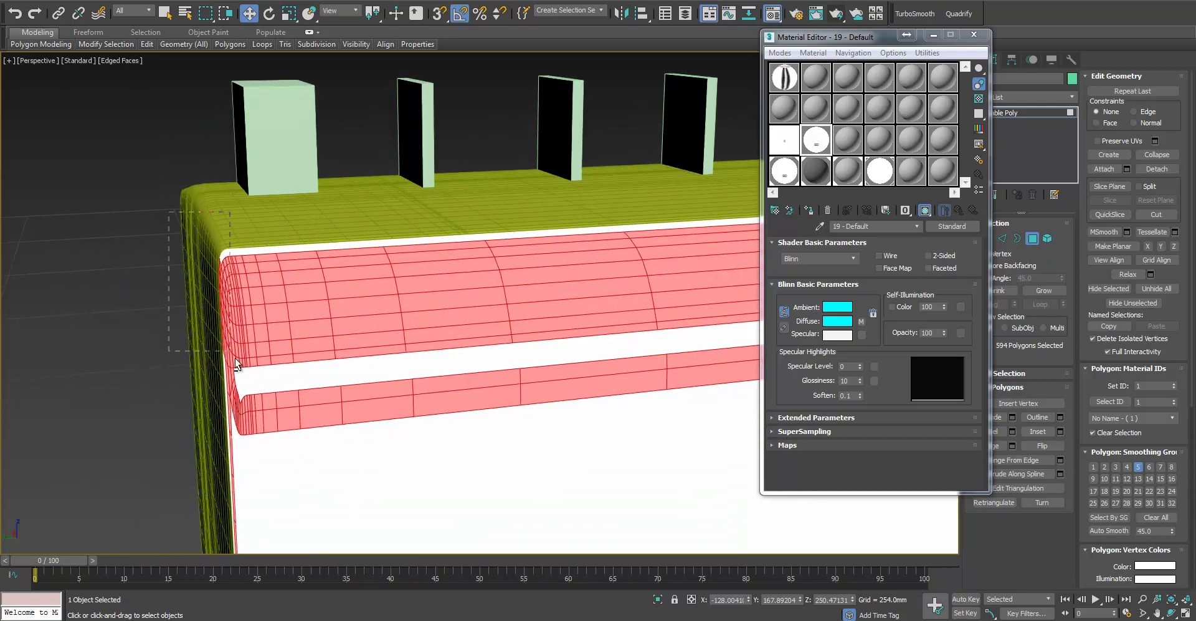
{"action": "left_click_drag", "start_coordinate": [244, 370], "coordinate": [243, 364], "text": "alt"}
{"action": "middle_click_drag", "start_coordinate": [216, 331], "coordinate": [251, 346], "text": "alt"}
{"action": "left_click_drag", "start_coordinate": [170, 152], "coordinate": [256, 344], "text": "alt"}
{"action": "middle_click_drag", "start_coordinate": [502, 373], "coordinate": [288, 386], "text": "alt"}
{"action": "left_click_drag", "start_coordinate": [148, 344], "coordinate": [247, 316], "text": "alt"}
{"action": "left_click_drag", "start_coordinate": [382, 347], "coordinate": [582, 299], "text": "alt"}
{"action": "middle_click_drag", "start_coordinate": [582, 299], "coordinate": [262, 349], "text": "alt"}
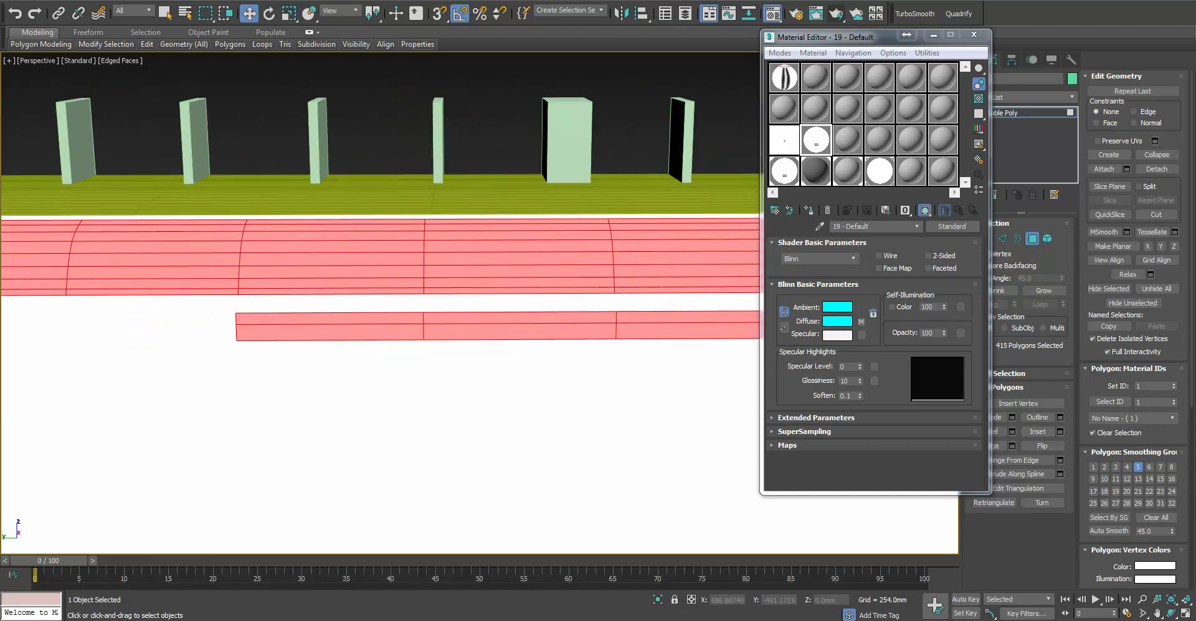
Set the self-illumination of the lid's assigned 19 - Default material to 0
{"action": "left_click", "coordinate": [795, 177]}
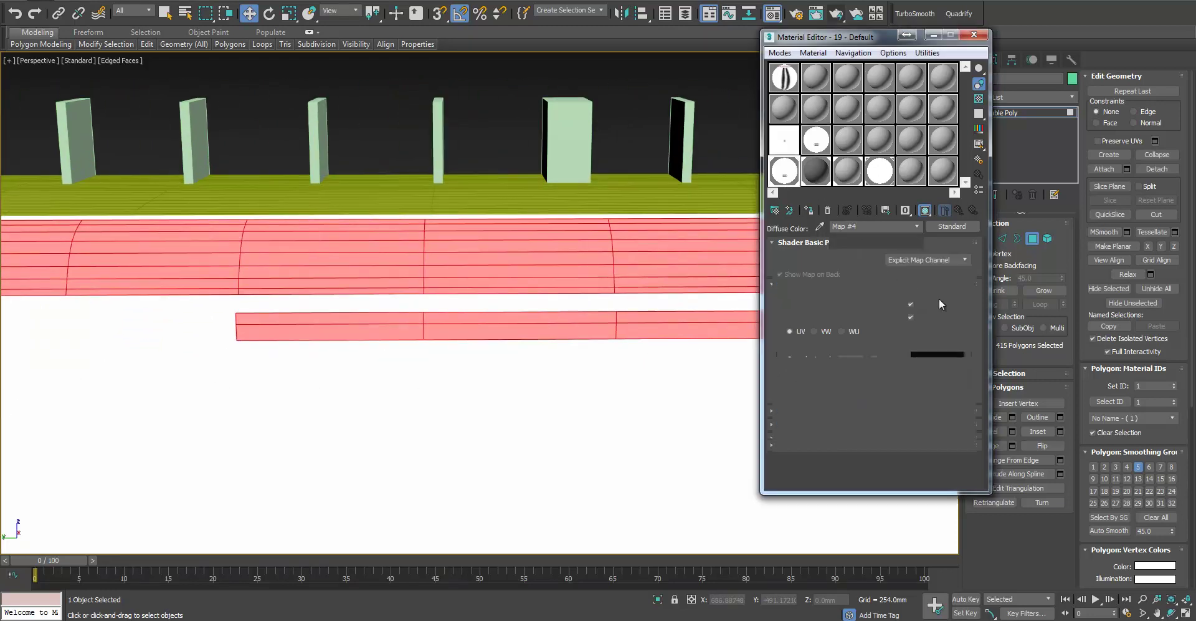
{"action": "left_click", "coordinate": [945, 210]}
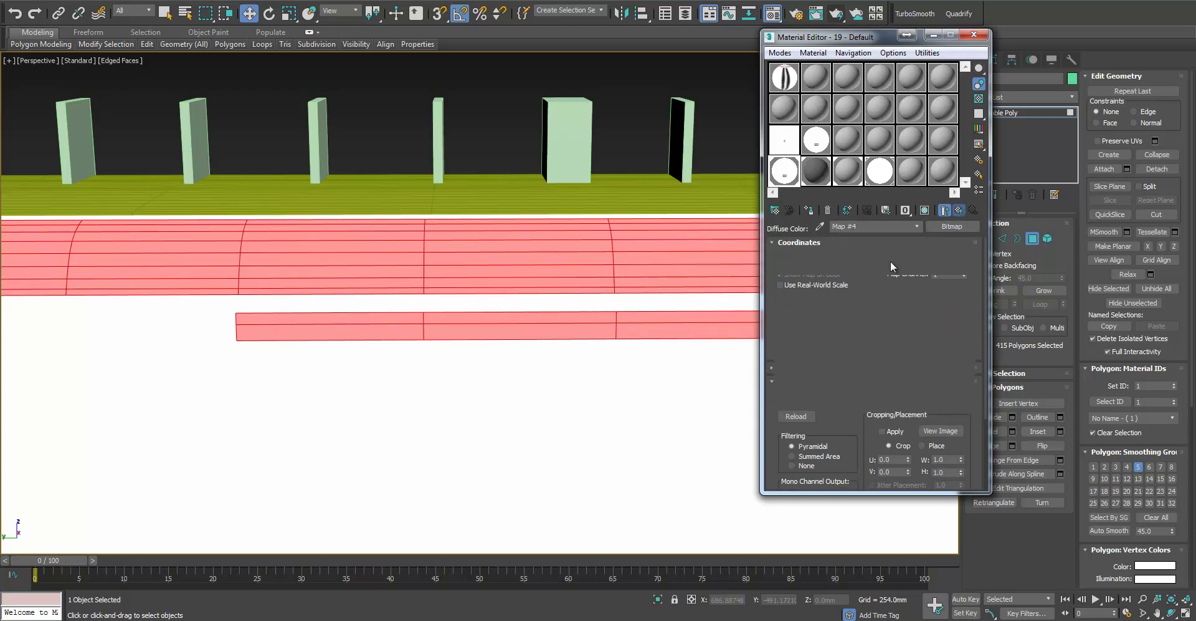
{"action": "right_click", "coordinate": [946, 309]}
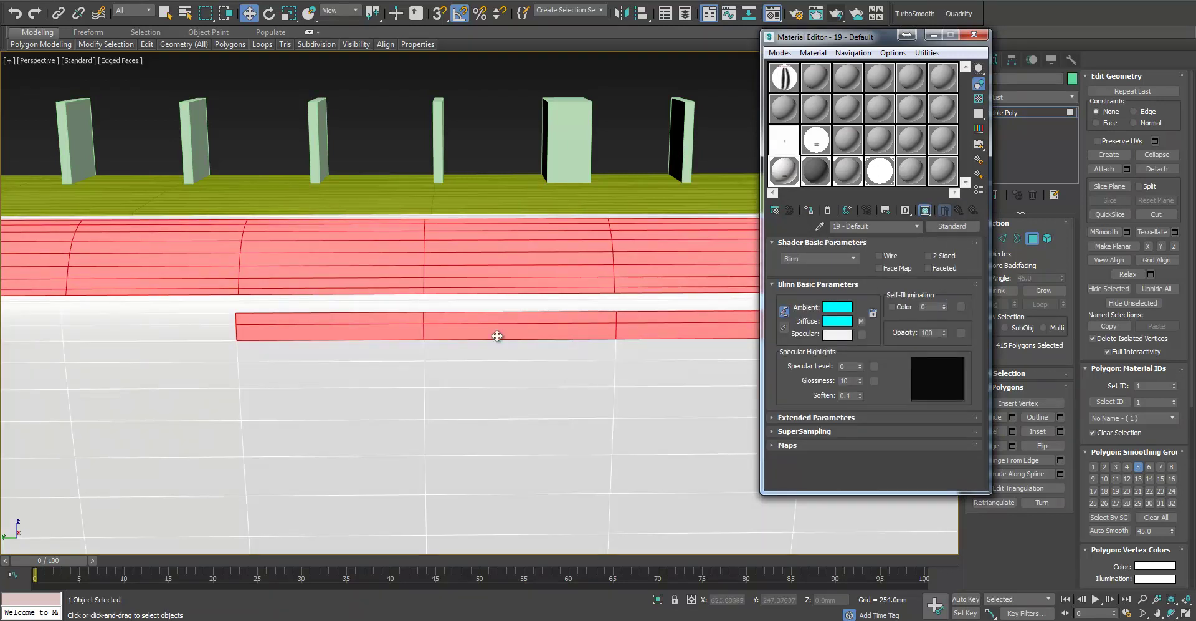
Deselect the rest of the narrow strip below the band, keeping only the lid's upper curved band selected
{"action": "left_click_drag", "start_coordinate": [650, 362], "coordinate": [382, 323], "text": "alt"}
{"action": "middle_click_drag", "start_coordinate": [667, 411], "coordinate": [206, 444]}
{"action": "middle_click_drag", "start_coordinate": [521, 389], "coordinate": [260, 449]}
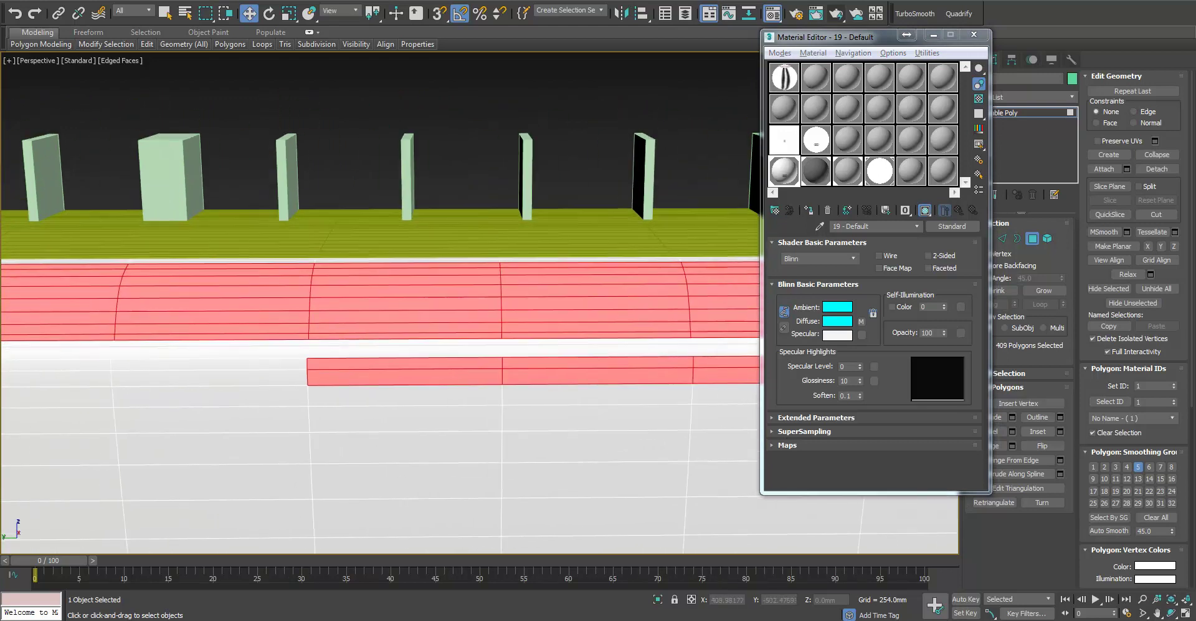
{"action": "left_click_drag", "start_coordinate": [703, 405], "coordinate": [466, 355], "text": "alt"}
{"action": "middle_click_drag", "start_coordinate": [583, 398], "coordinate": [3, 377]}
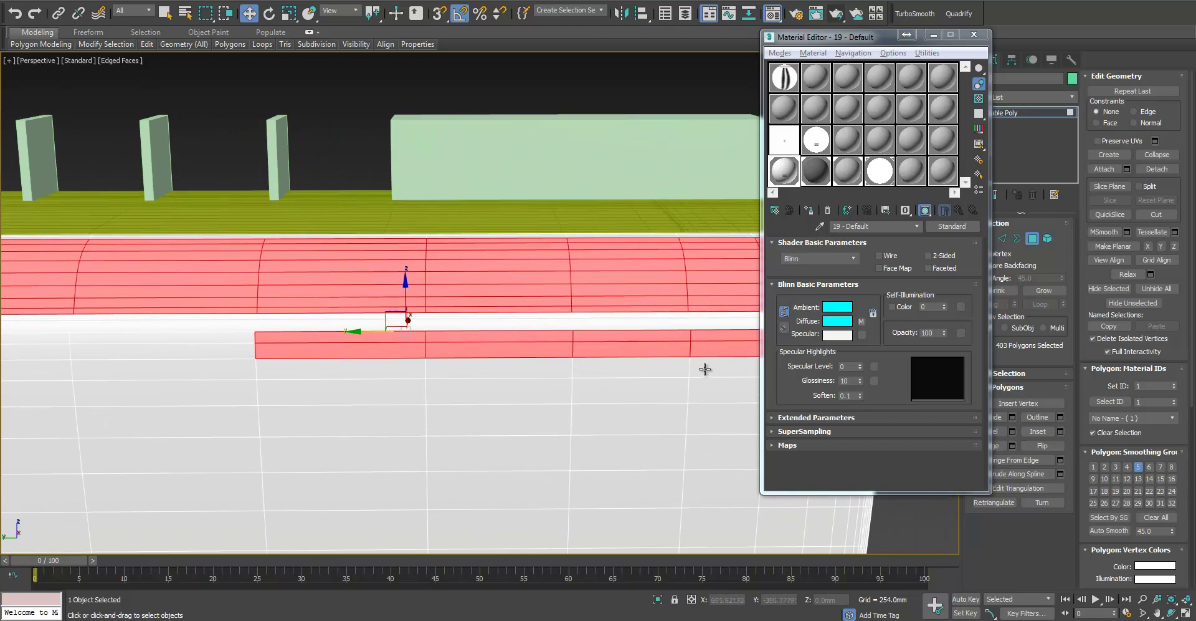
{"action": "left_click_drag", "start_coordinate": [330, 330], "coordinate": [331, 330], "text": "alt"}
{"action": "middle_click_drag", "start_coordinate": [201, 350], "coordinate": [1103, 351]}
{"action": "left_click_drag", "start_coordinate": [615, 157], "coordinate": [356, 327], "text": "alt"}
Assign the duplicate 19 - Default material to the selected upper band, renaming it 19 - Defaultww
{"action": "key", "text": "z"}
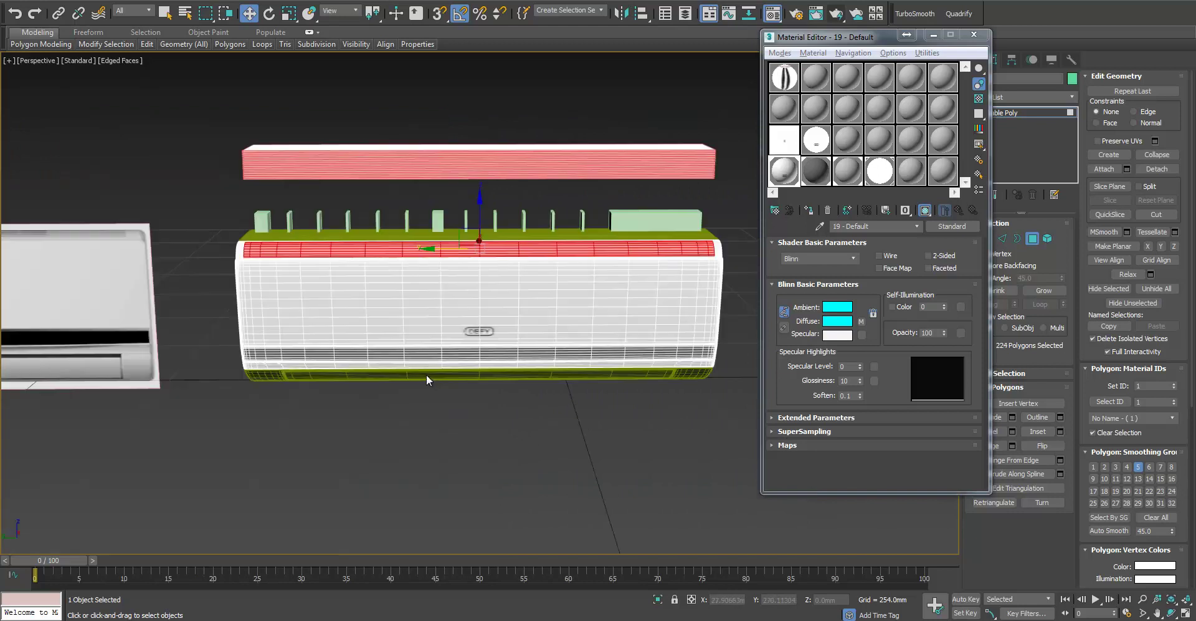
{"action": "middle_click_drag", "start_coordinate": [472, 358], "coordinate": [466, 351], "text": "alt"}
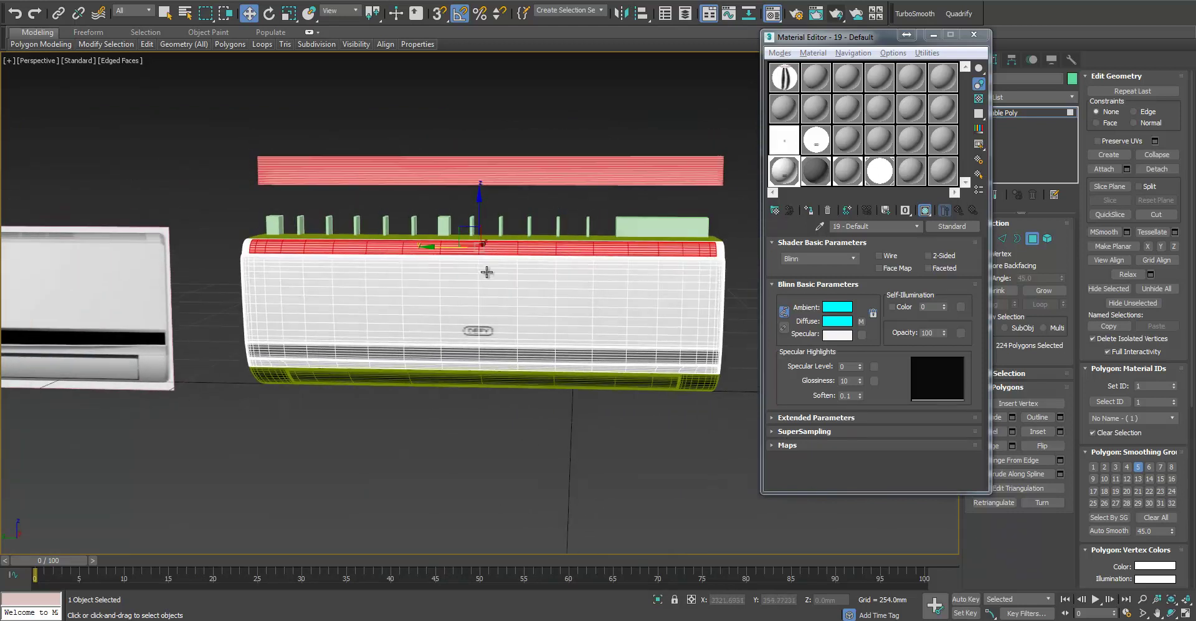
{"action": "scroll", "coordinate": [494, 255], "scroll_direction": "up", "scroll_amount": 5}
{"action": "left_click", "coordinate": [820, 144]}
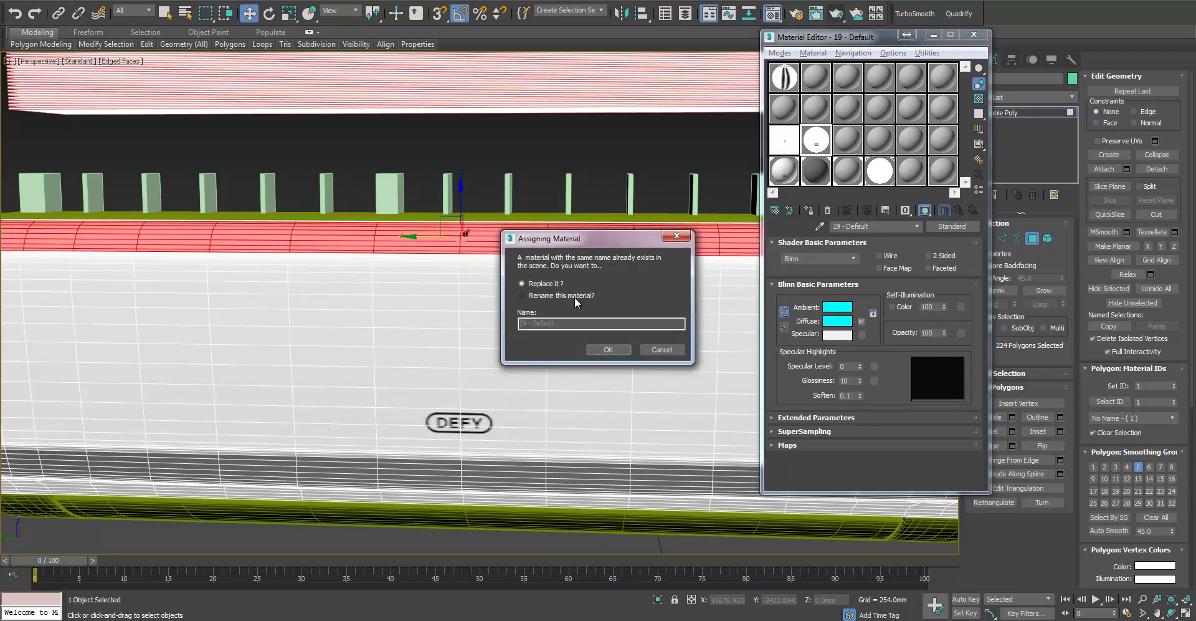
{"action": "left_click", "coordinate": [571, 297]}
{"action": "left_click", "coordinate": [607, 350]}
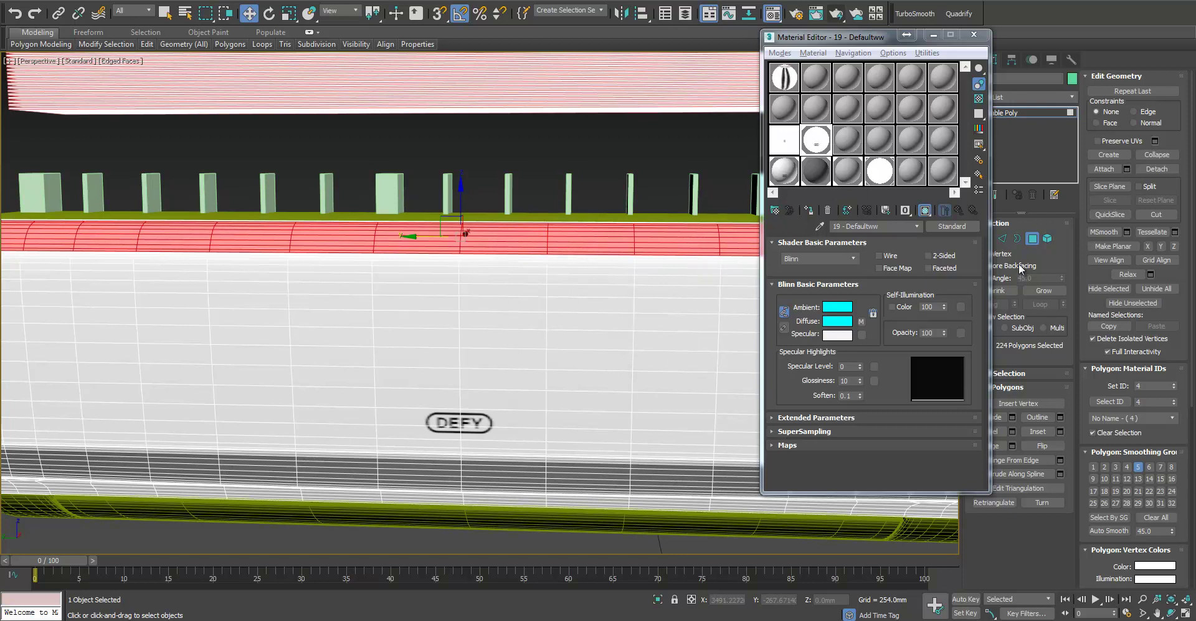
Leave polygon editing and replace the 19 - Defaultww material's diffuse bitmap with OpacityMap.jpg
{"action": "left_click", "coordinate": [1032, 238]}
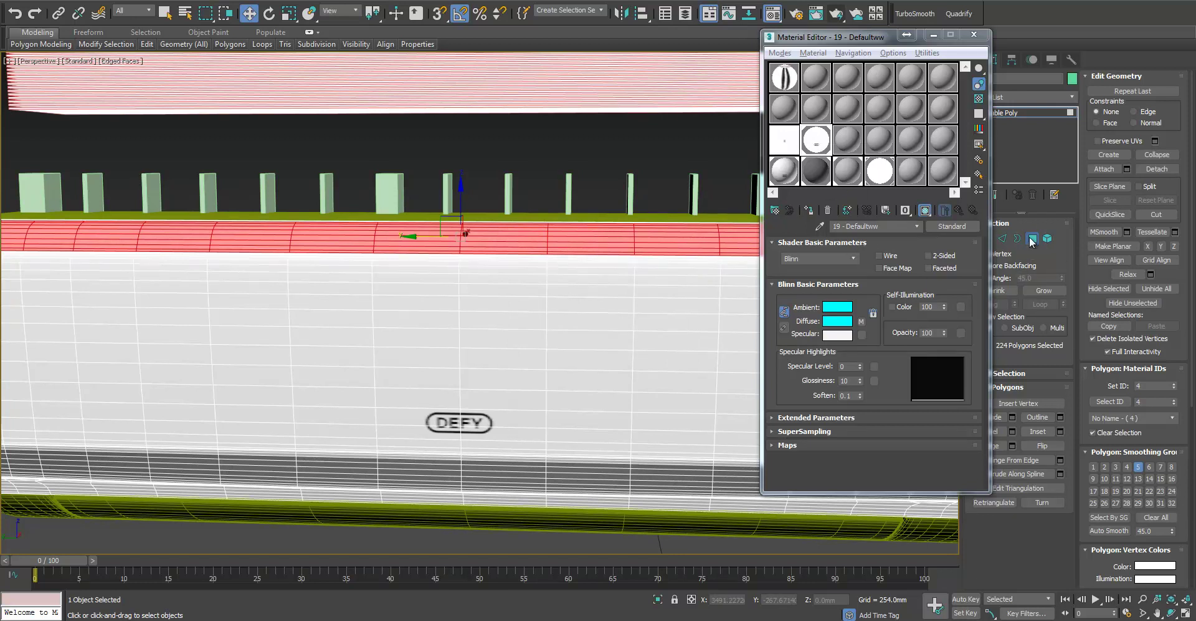
{"action": "left_click", "coordinate": [862, 321]}
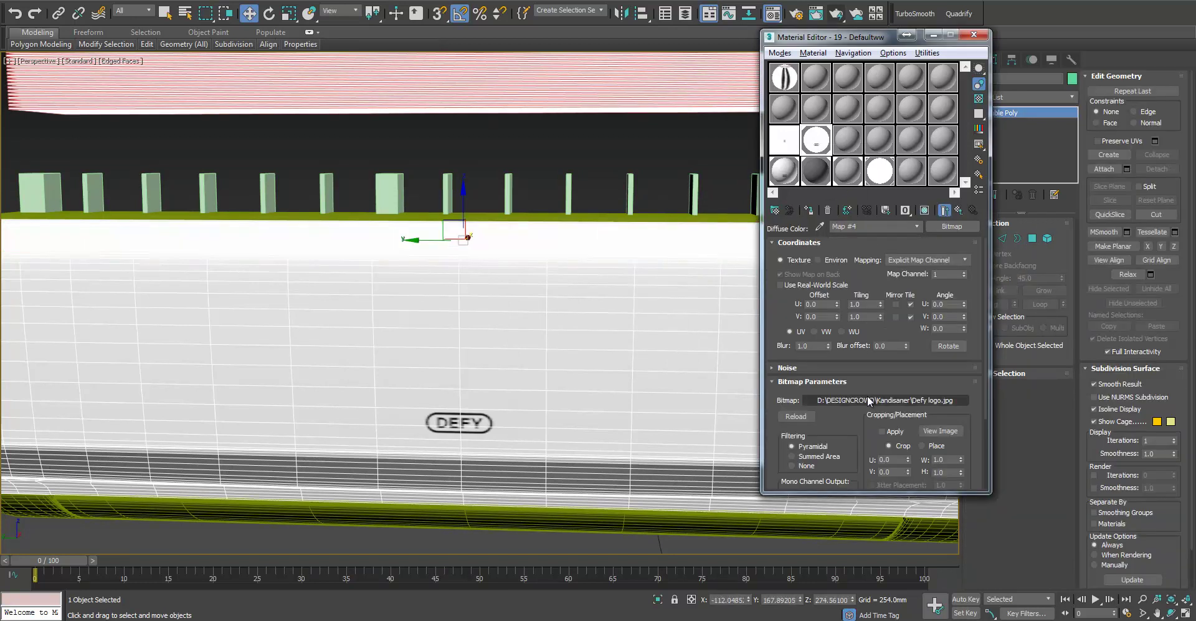
{"action": "left_click", "coordinate": [871, 401]}
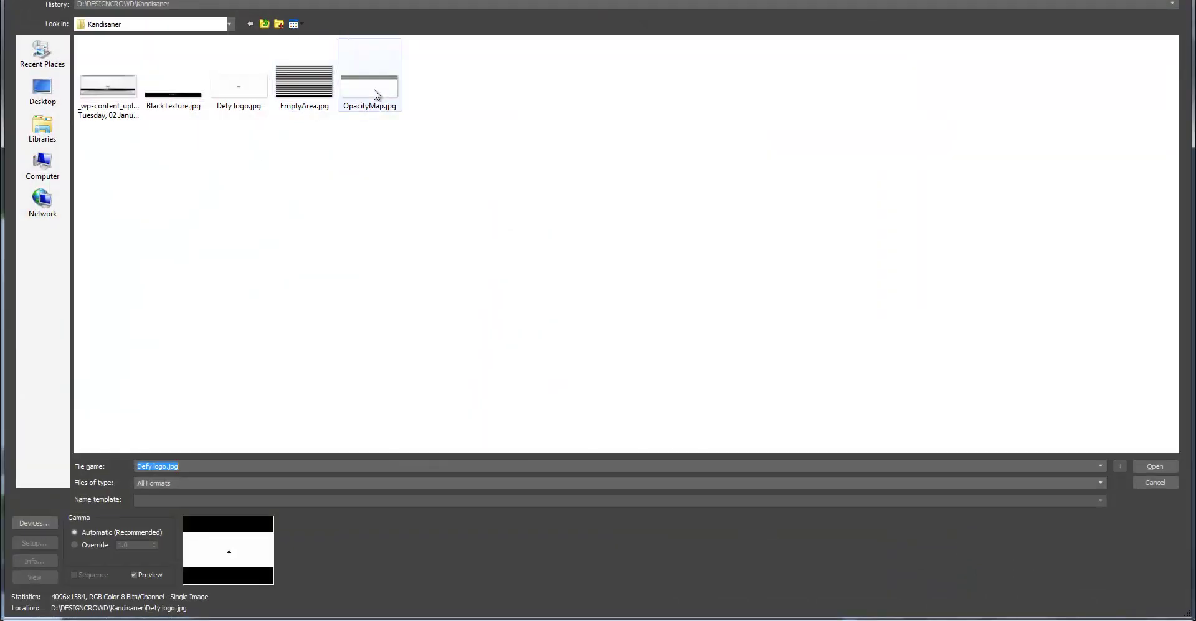
{"action": "double_click", "coordinate": [379, 92]}
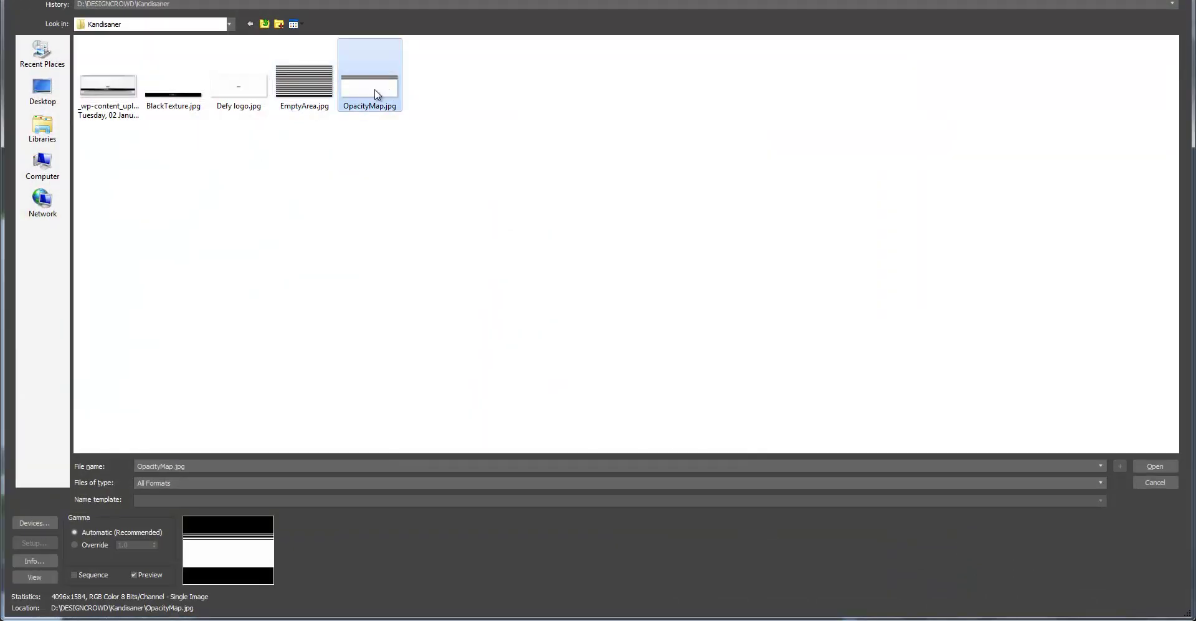
Replace the 19 - Defaultww material's diffuse bitmap with EmptyArea.jpg
{"action": "middle_click_drag", "start_coordinate": [630, 240], "coordinate": [589, 306], "text": "alt"}
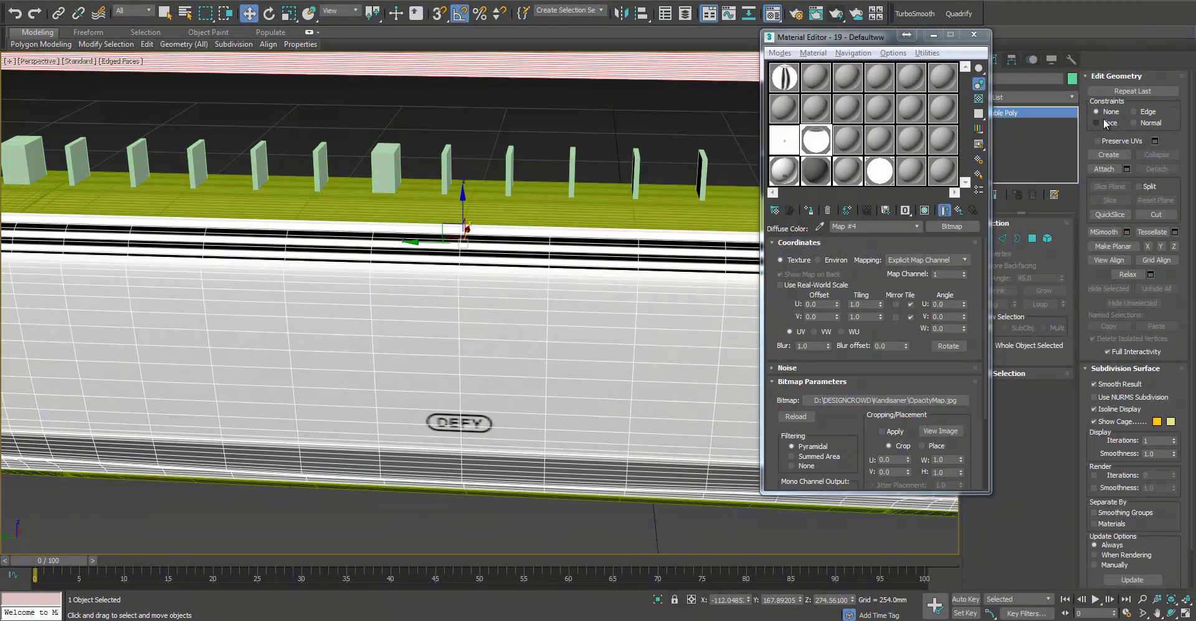
{"action": "left_click", "coordinate": [1073, 97]}
{"action": "left_click_drag", "start_coordinate": [1075, 131], "coordinate": [1075, 434]}
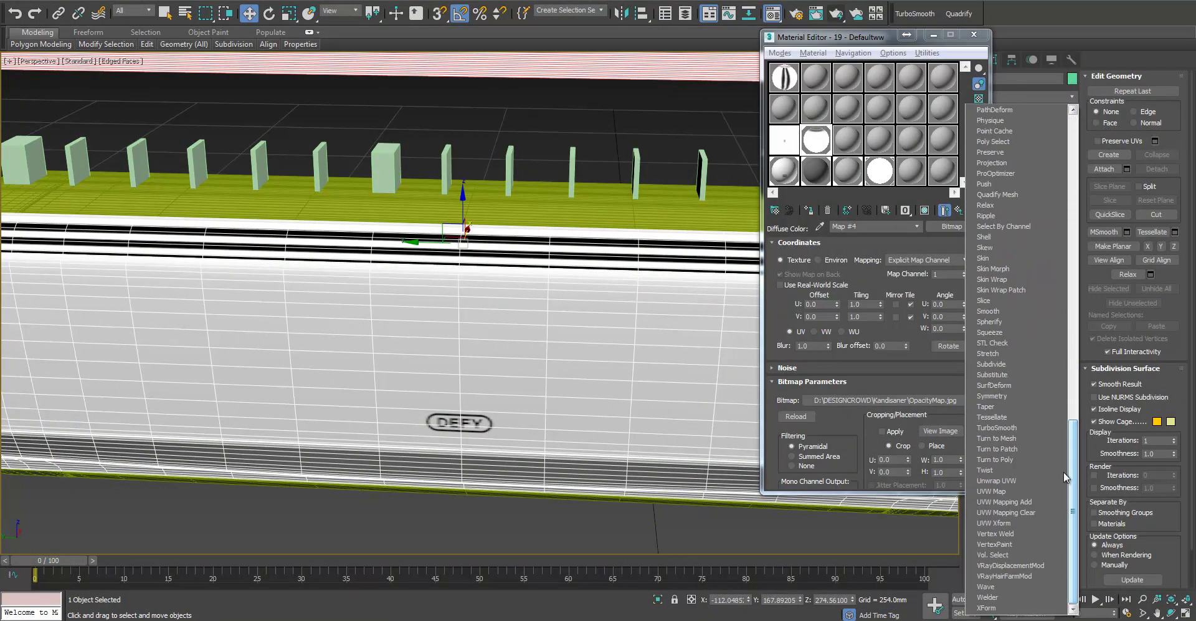
{"action": "left_click", "coordinate": [1074, 99]}
{"action": "left_click", "coordinate": [885, 400]}
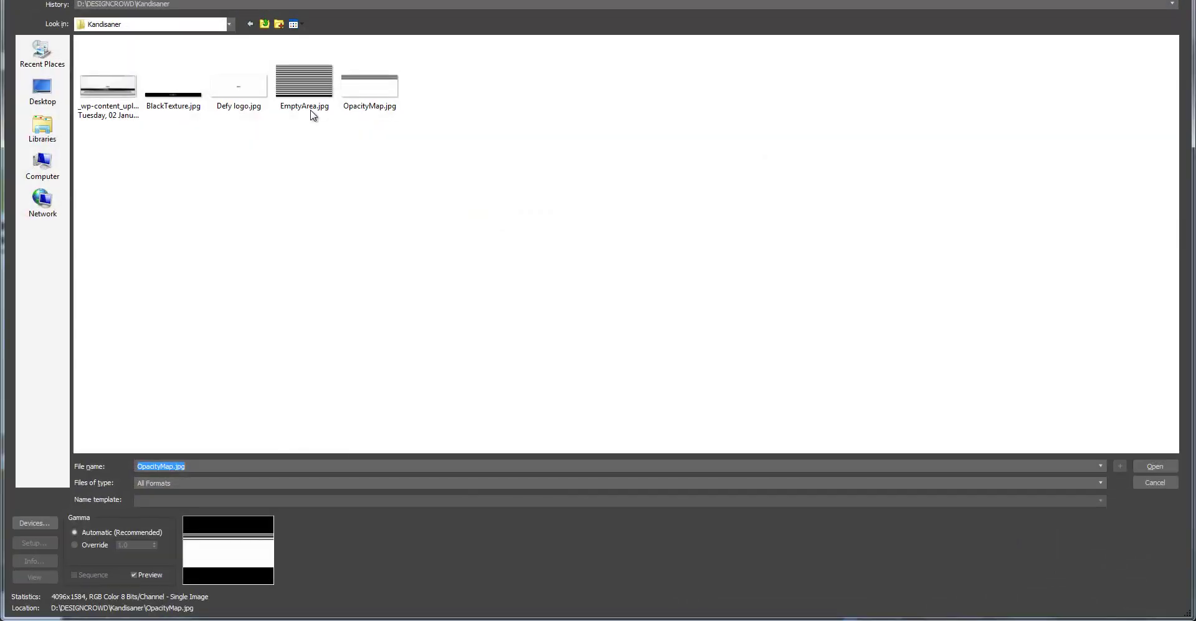
{"action": "double_click", "coordinate": [313, 114]}
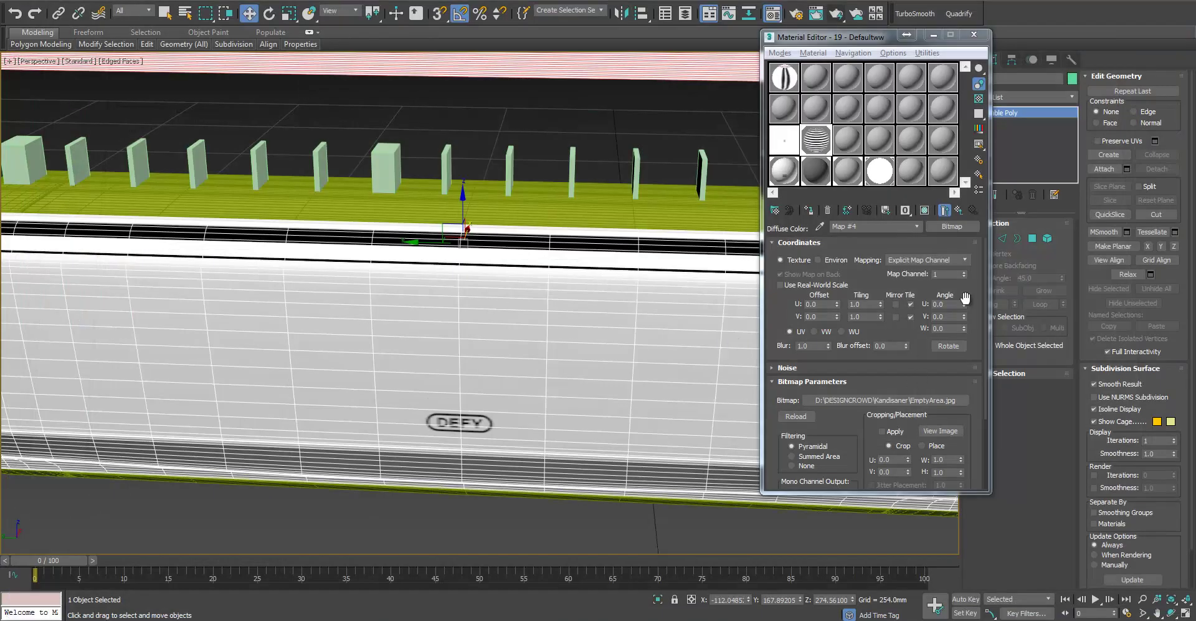
Return to the lid's polygon selection and apply a UVW Map modifier to the upper-band polygons
{"action": "left_click", "coordinate": [1034, 236]}
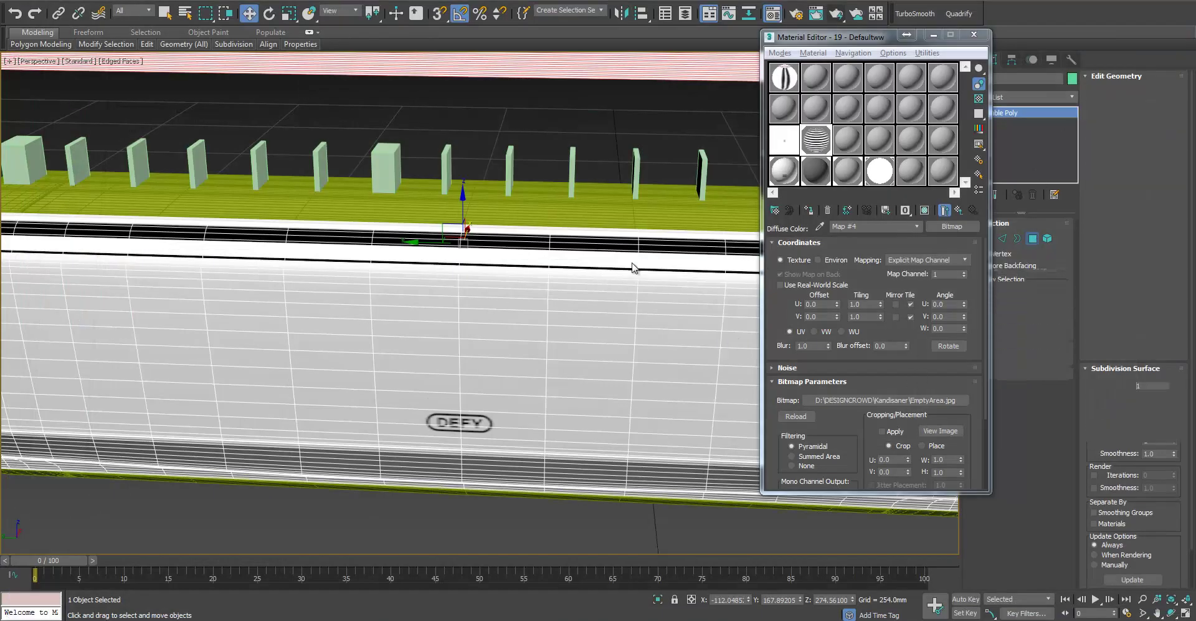
{"action": "left_click", "coordinate": [1073, 97]}
{"action": "left_click_drag", "start_coordinate": [1073, 181], "coordinate": [1088, 488]}
{"action": "left_click", "coordinate": [1038, 493]}
{"action": "left_click", "coordinate": [1038, 491]}
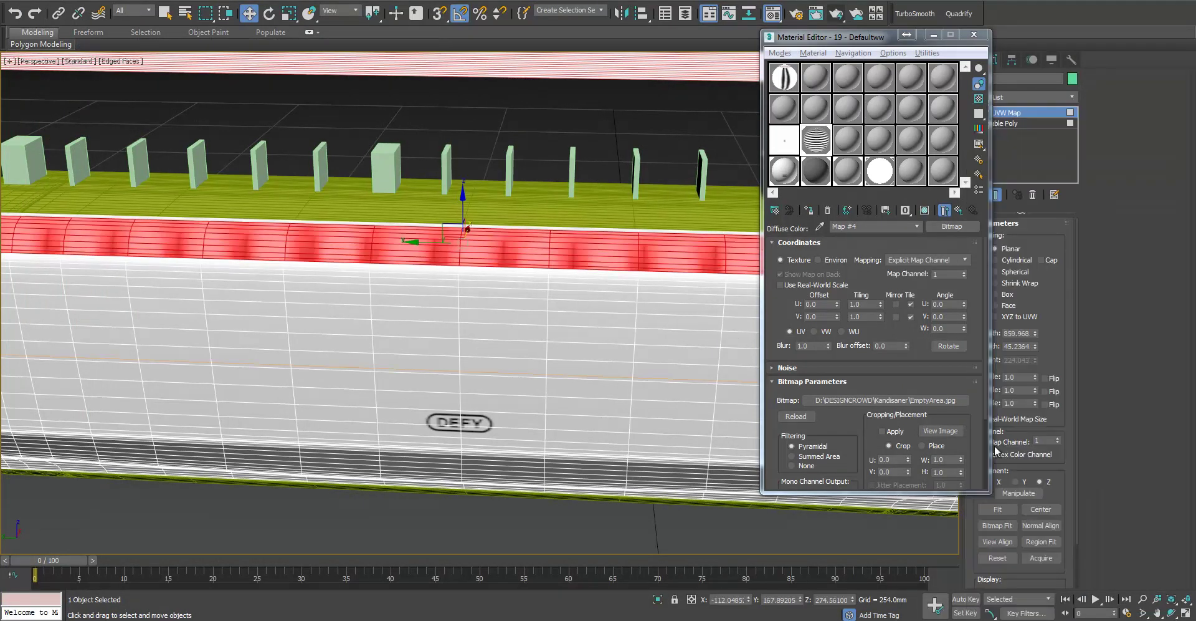
Minimize the material editor, switch the UVW Map to Box mapping and fit it to the band
{"action": "left_click", "coordinate": [933, 35]}
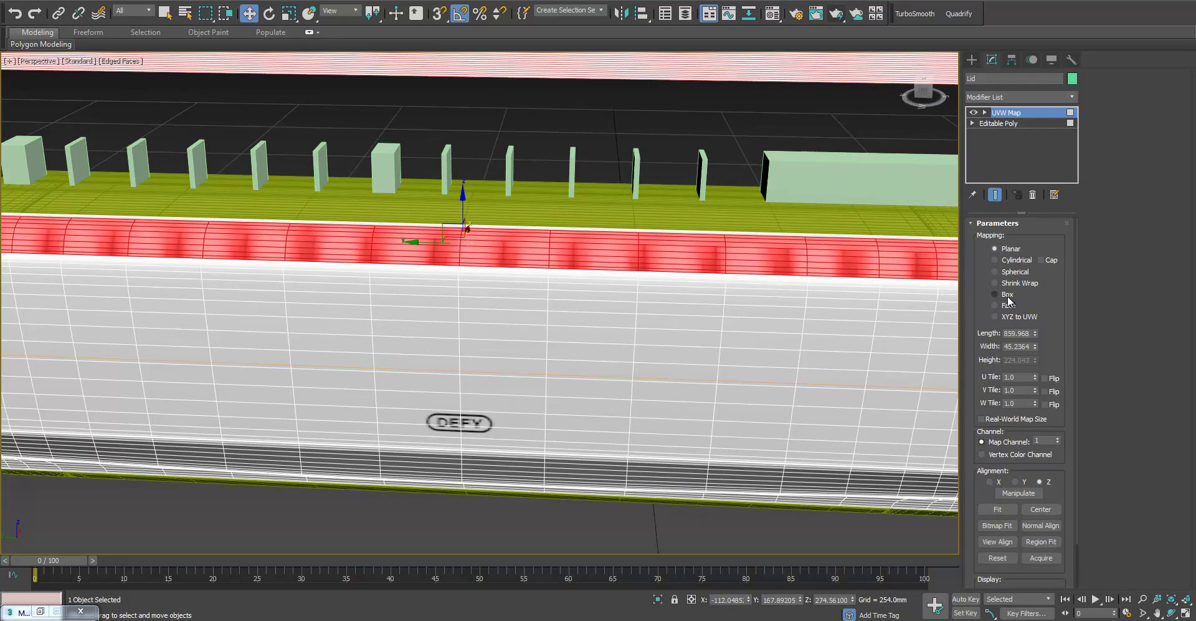
{"action": "left_click", "coordinate": [1009, 296]}
{"action": "middle_click_drag", "start_coordinate": [646, 312], "coordinate": [673, 302], "text": "alt"}
{"action": "left_click", "coordinate": [996, 509]}
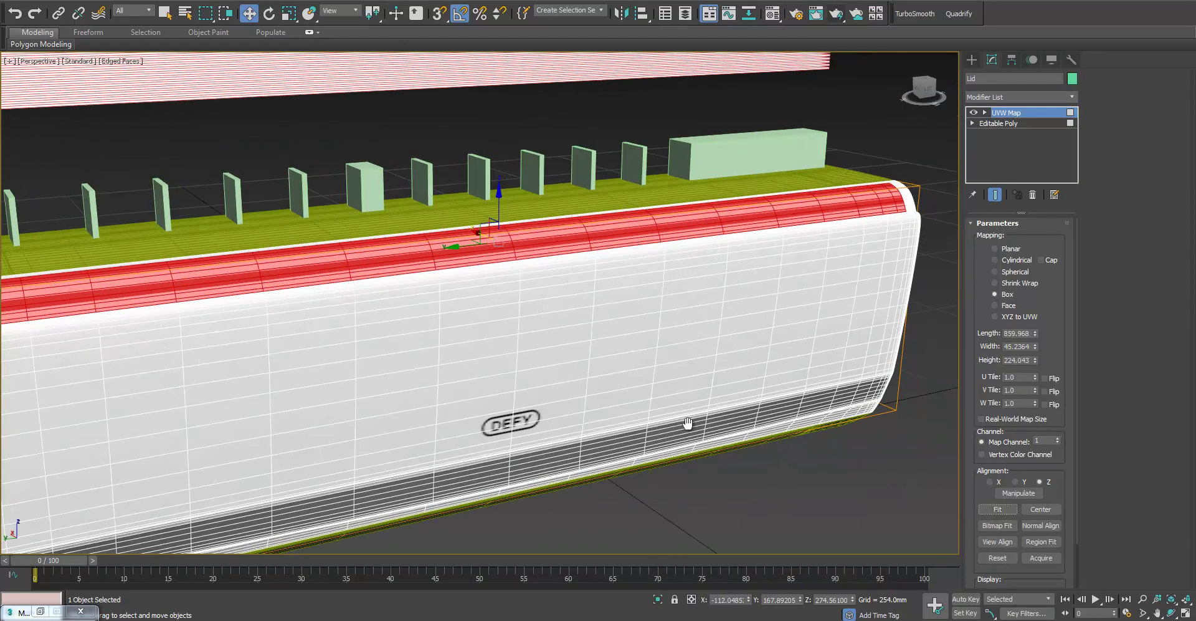
Try scaling at the upper band, and undo the scale change
{"action": "middle_click_drag", "start_coordinate": [630, 428], "coordinate": [724, 423]}
{"action": "key", "text": "r"}
{"action": "left_click_drag", "start_coordinate": [576, 187], "coordinate": [575, 209]}
{"action": "key", "text": "ctrl+z"}
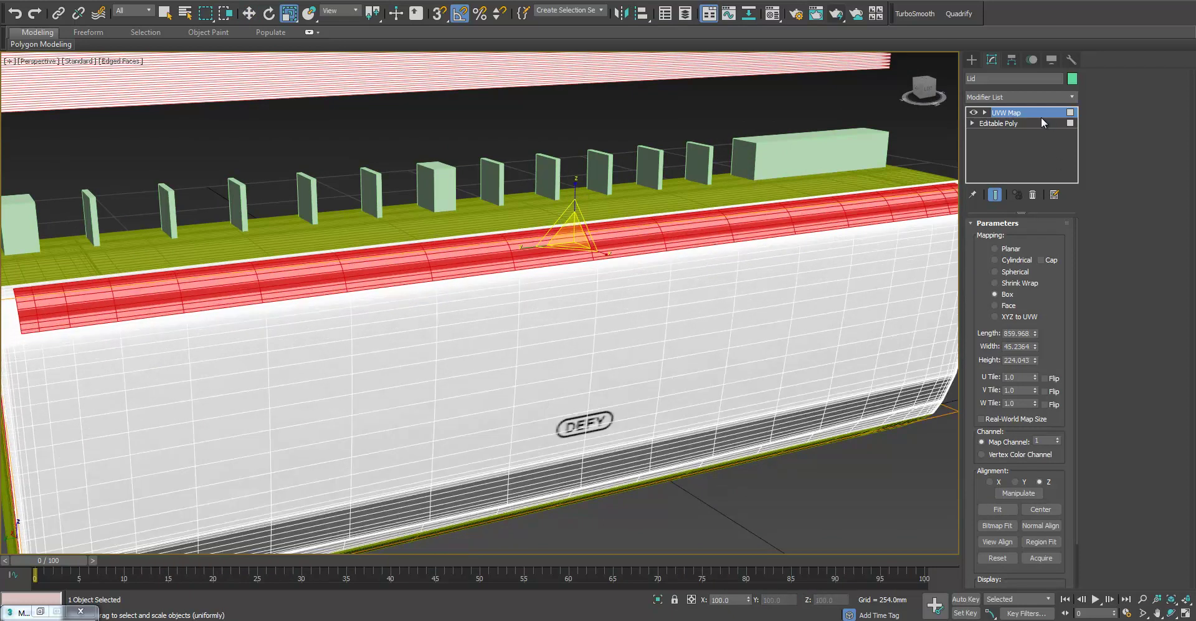
Switch the UVW Map to Planar mapping and raise its gizmo above the band to a Z of about 321 mm
{"action": "left_click", "coordinate": [1025, 115]}
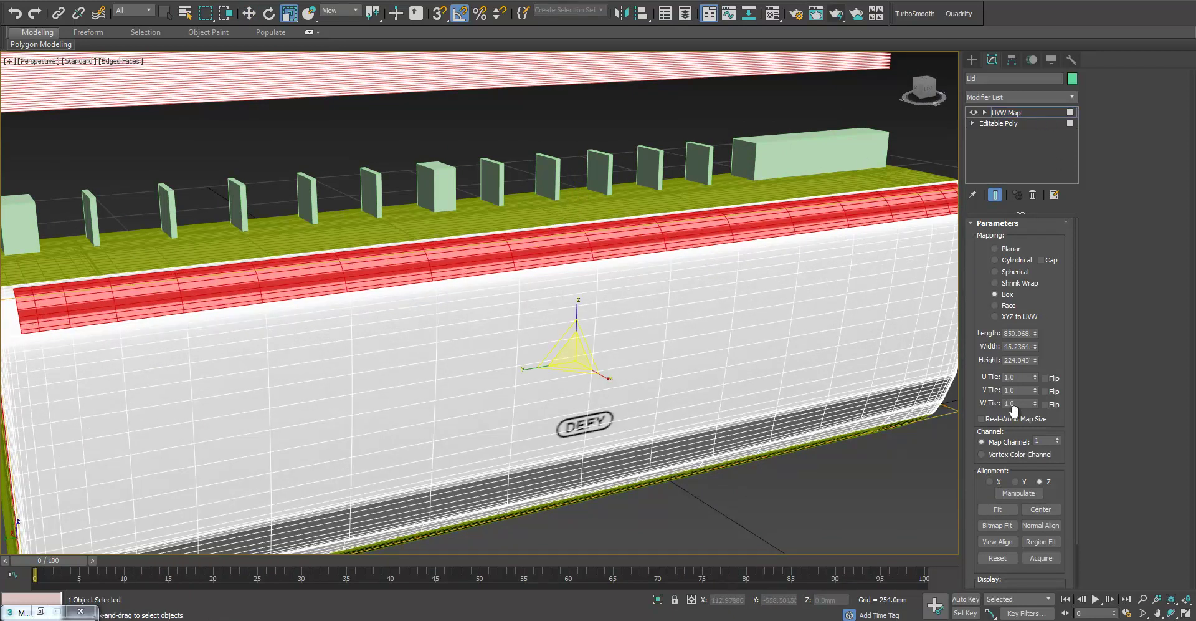
{"action": "left_click", "coordinate": [1009, 248]}
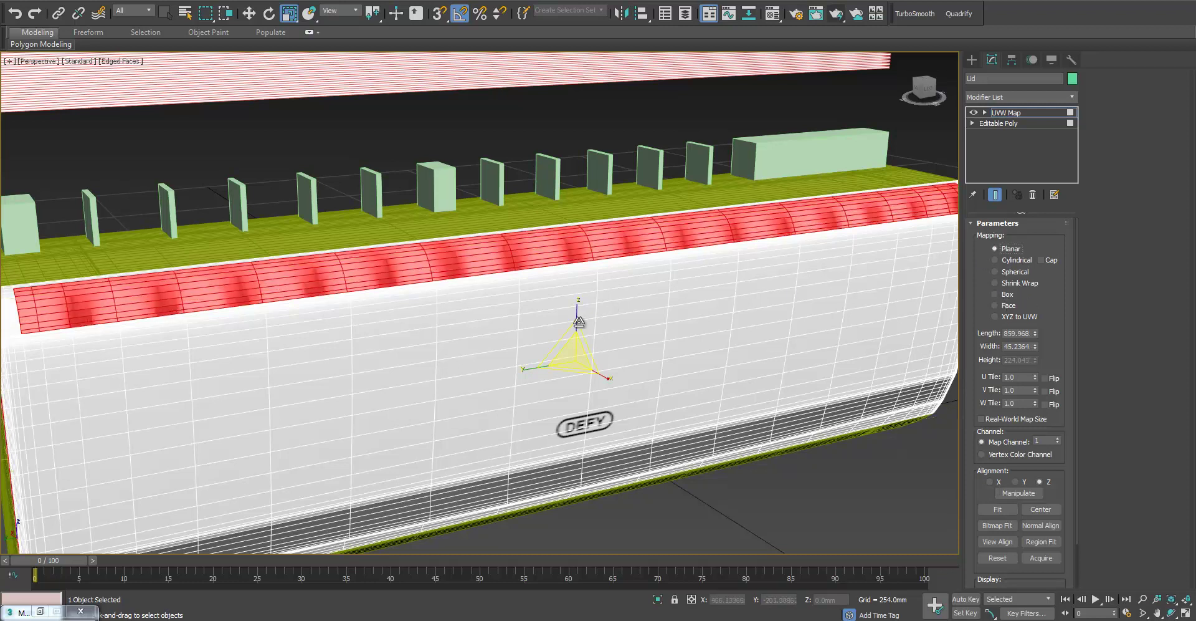
{"action": "key", "text": "w"}
{"action": "left_click_drag", "start_coordinate": [579, 322], "coordinate": [605, 157]}
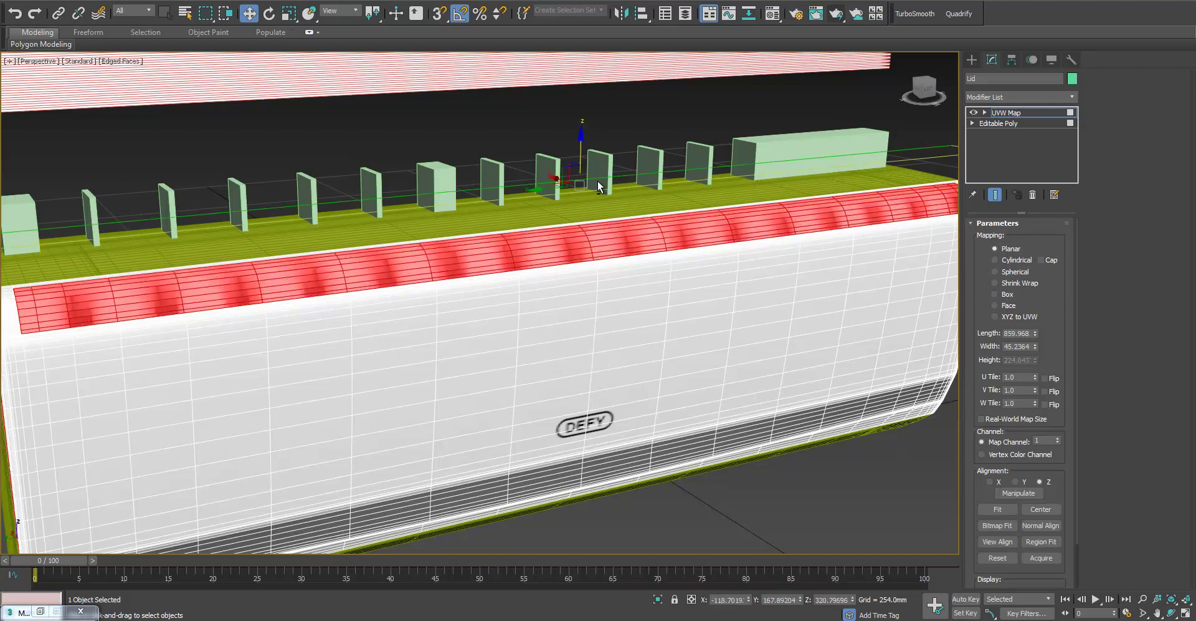
Move the planar mapping gizmo horizontally forward until it sits over the lid's upper band
{"action": "left_click", "coordinate": [1172, 613]}
{"action": "left_click_drag", "start_coordinate": [555, 292], "coordinate": [609, 284]}
{"action": "right_click", "coordinate": [609, 283]}
{"action": "left_click_drag", "start_coordinate": [540, 184], "coordinate": [612, 187]}
Tilt the mapping gizmo about 50° around the Y axis to follow the band's slope and set the reference coordinate system to Local
{"action": "key", "text": "e"}
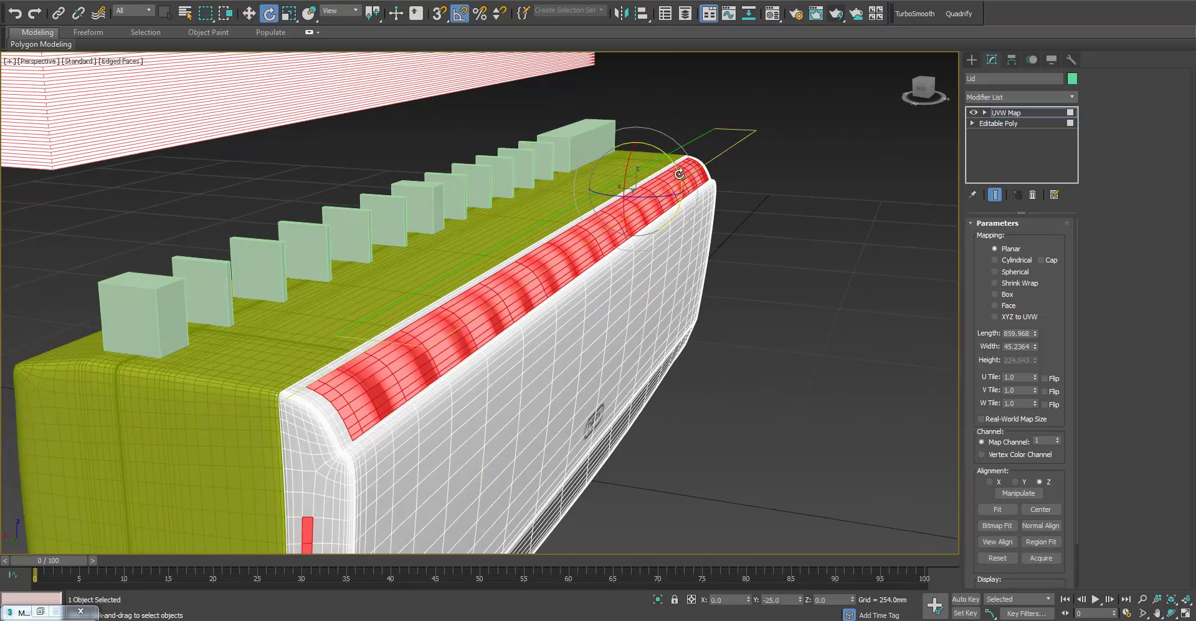
{"action": "left_click_drag", "start_coordinate": [668, 160], "coordinate": [686, 183]}
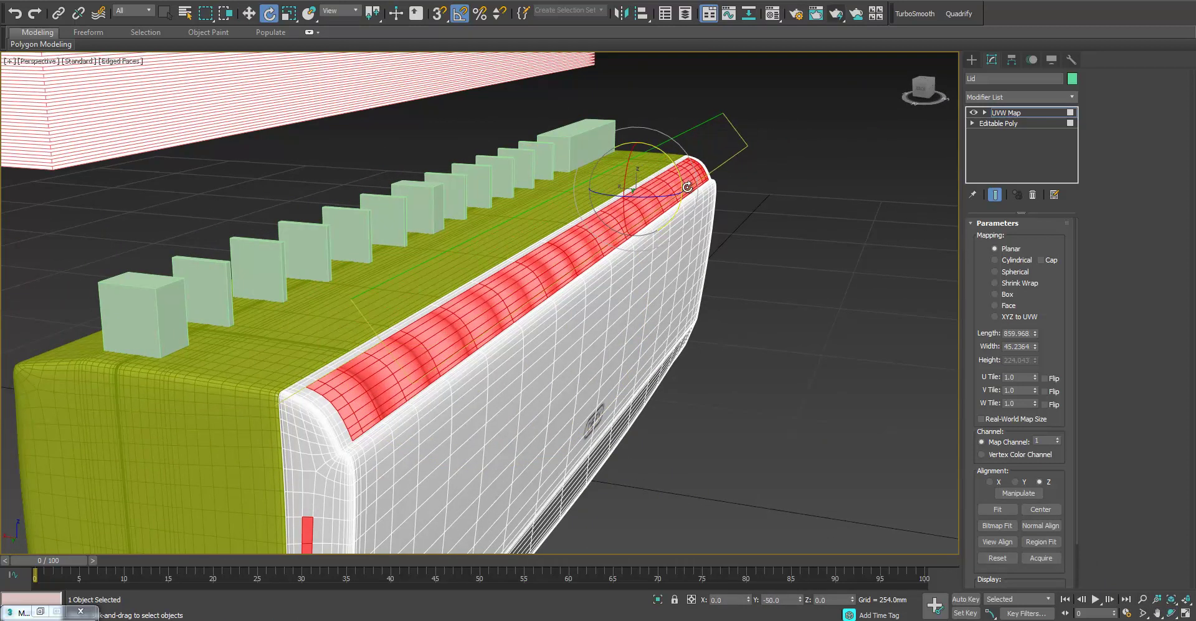
{"action": "left_click", "coordinate": [340, 11]}
{"action": "left_click", "coordinate": [337, 57]}
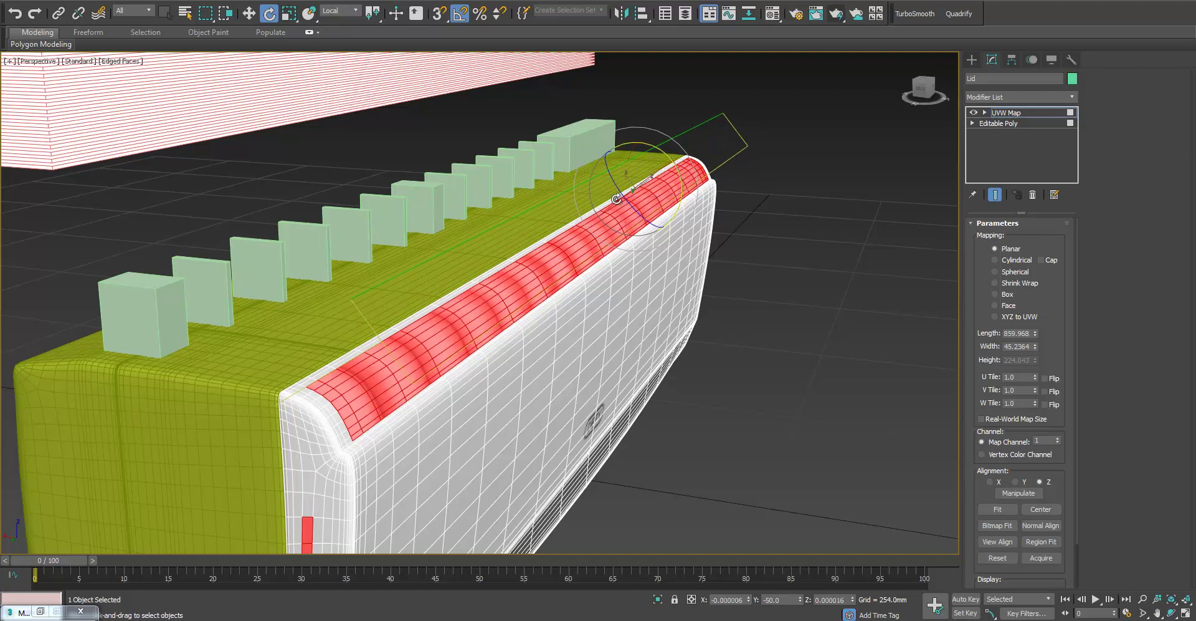
Switch the reference coordinates to Local and scale the planar mapping gizmo until the grille stripes run along the lid's upper band
{"action": "left_click_drag", "start_coordinate": [637, 206], "coordinate": [671, 250]}
{"action": "key", "text": "r"}
{"action": "left_click_drag", "start_coordinate": [620, 212], "coordinate": [1164, 494]}
{"action": "left_click", "coordinate": [340, 11]}
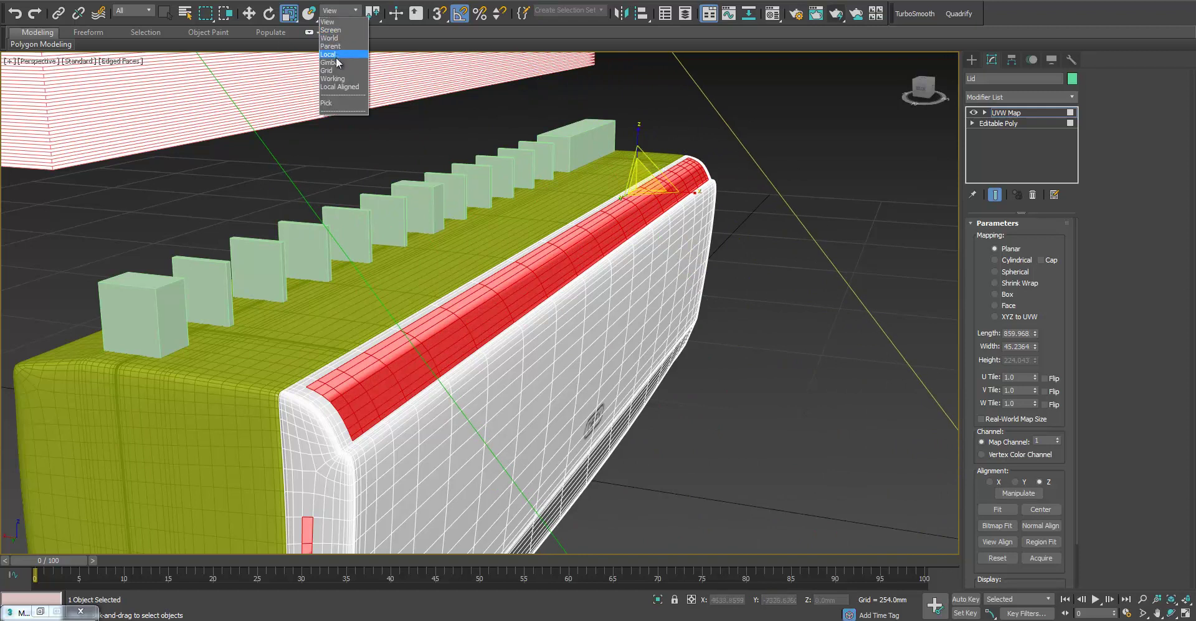
{"action": "left_click", "coordinate": [343, 63]}
{"action": "left_click_drag", "start_coordinate": [663, 230], "coordinate": [365, 11]}
{"action": "mouse_move", "coordinate": [633, 262]}
{"action": "middle_mouse_down", "text": "alt"}
{"action": "mouse_move", "coordinate": [598, 264]}
{"action": "mouse_move", "coordinate": [620, 274]}
{"action": "middle_mouse_up", "text": "alt"}
{"action": "left_click_drag", "start_coordinate": [663, 241], "coordinate": [656, 229]}
{"action": "middle_click_drag", "start_coordinate": [656, 228], "coordinate": [785, 268], "text": "alt"}
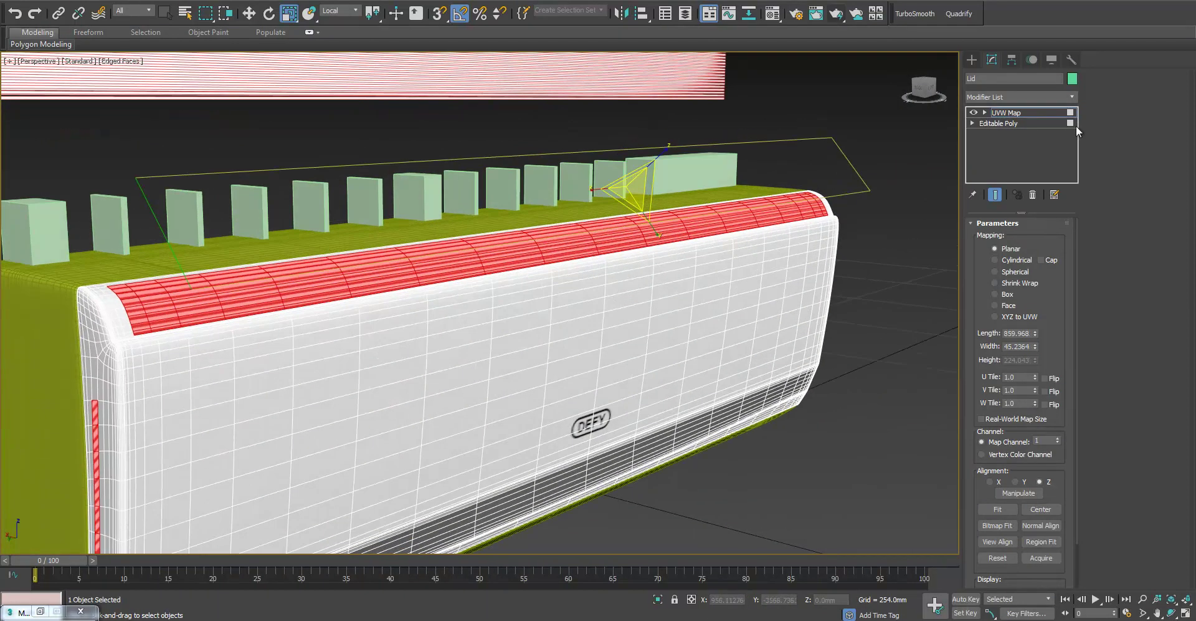
Leave the mapping gizmo and convert the lid to Editable Poly, collapsing its UVW Map
{"action": "left_click", "coordinate": [1016, 112]}
{"action": "scroll", "coordinate": [717, 198], "scroll_direction": "down", "scroll_amount": 4}
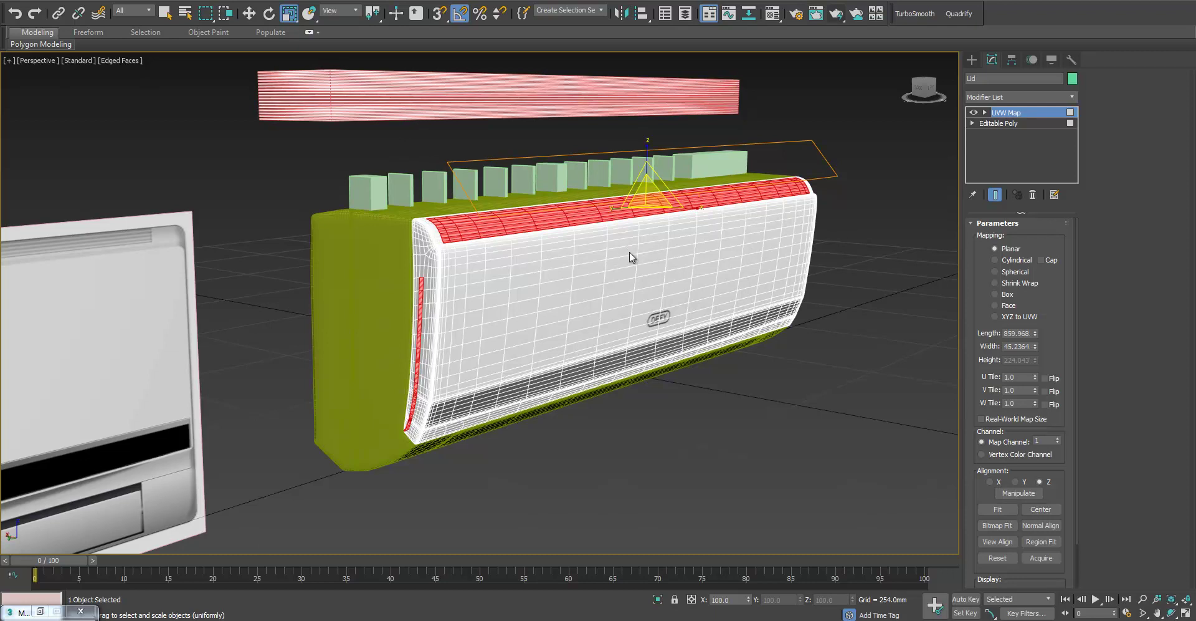
{"action": "right_click", "coordinate": [648, 252]}
{"action": "mouse_move", "coordinate": [765, 384]}
{"action": "left_click", "coordinate": [813, 386]}
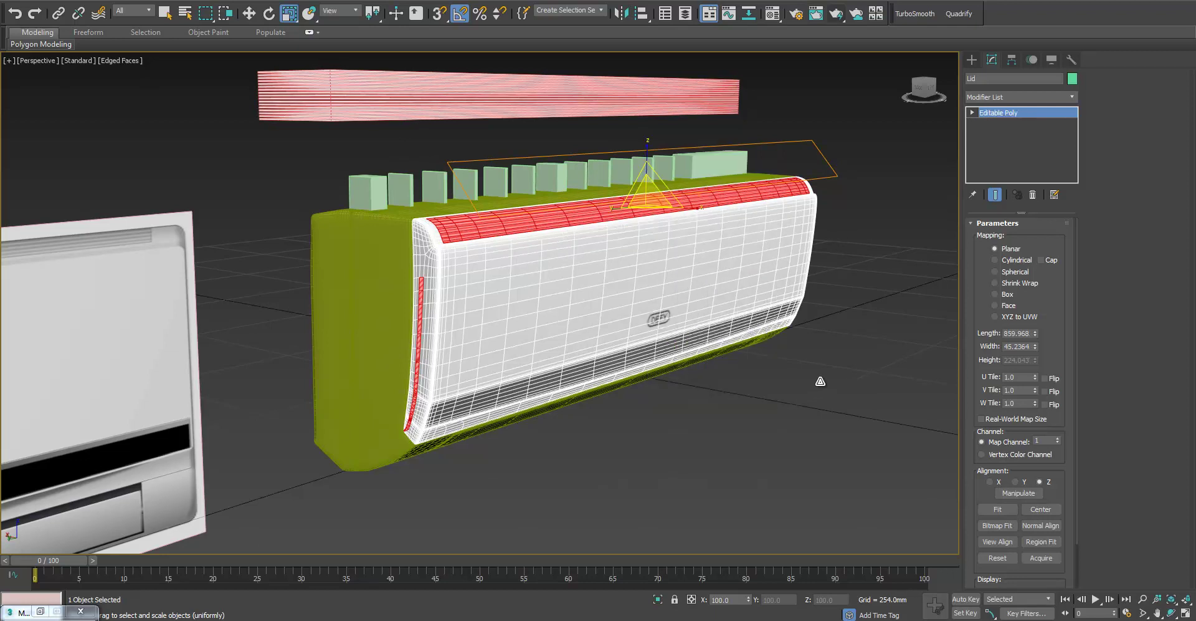
In the lid's polygon selection, deselect the upper band's polygons so that only the narrow side strips stay selected
{"action": "left_click", "coordinate": [1034, 238]}
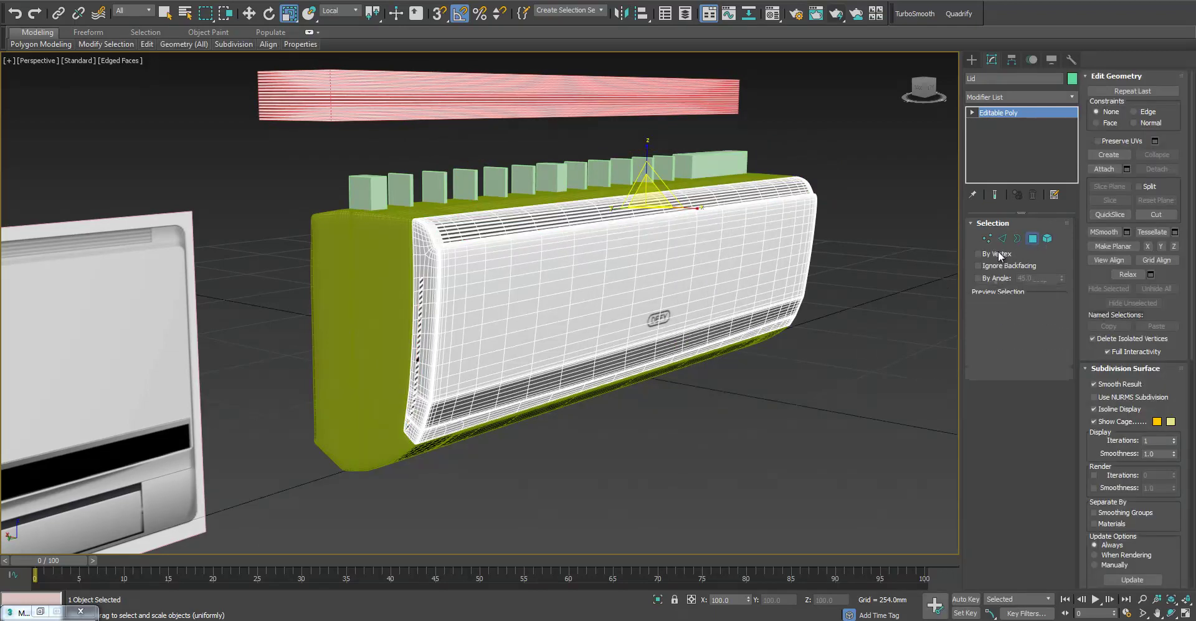
{"action": "key", "text": "F3"}
{"action": "middle_click_drag", "start_coordinate": [828, 344], "coordinate": [617, 334], "text": "alt"}
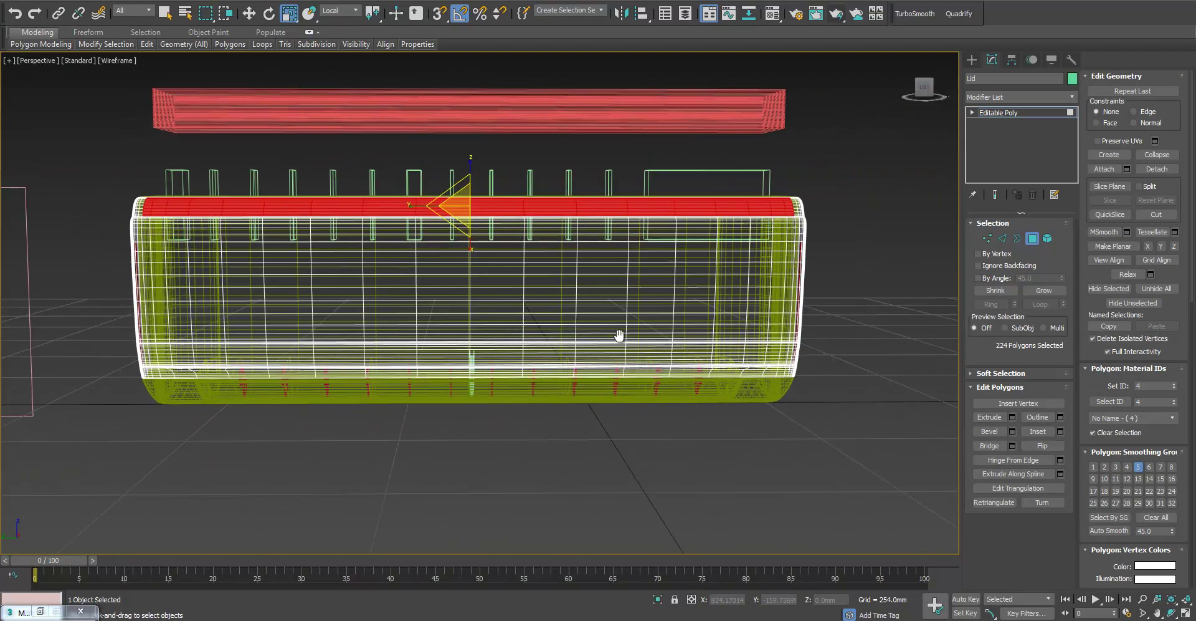
{"action": "left_click", "coordinate": [802, 228]}
{"action": "mouse_move", "coordinate": [436, 246]}
{"action": "middle_mouse_down", "text": "alt"}
{"action": "mouse_move", "coordinate": [452, 283]}
{"action": "mouse_move", "coordinate": [472, 193]}
{"action": "mouse_move", "coordinate": [471, 311]}
{"action": "mouse_move", "coordinate": [363, 321]}
{"action": "mouse_move", "coordinate": [430, 323]}
{"action": "middle_mouse_up", "text": "alt"}
{"action": "middle_click_drag", "start_coordinate": [554, 309], "coordinate": [502, 322]}
{"action": "scroll", "coordinate": [503, 323], "scroll_direction": "up", "scroll_amount": 3}
{"action": "key", "text": "F3"}
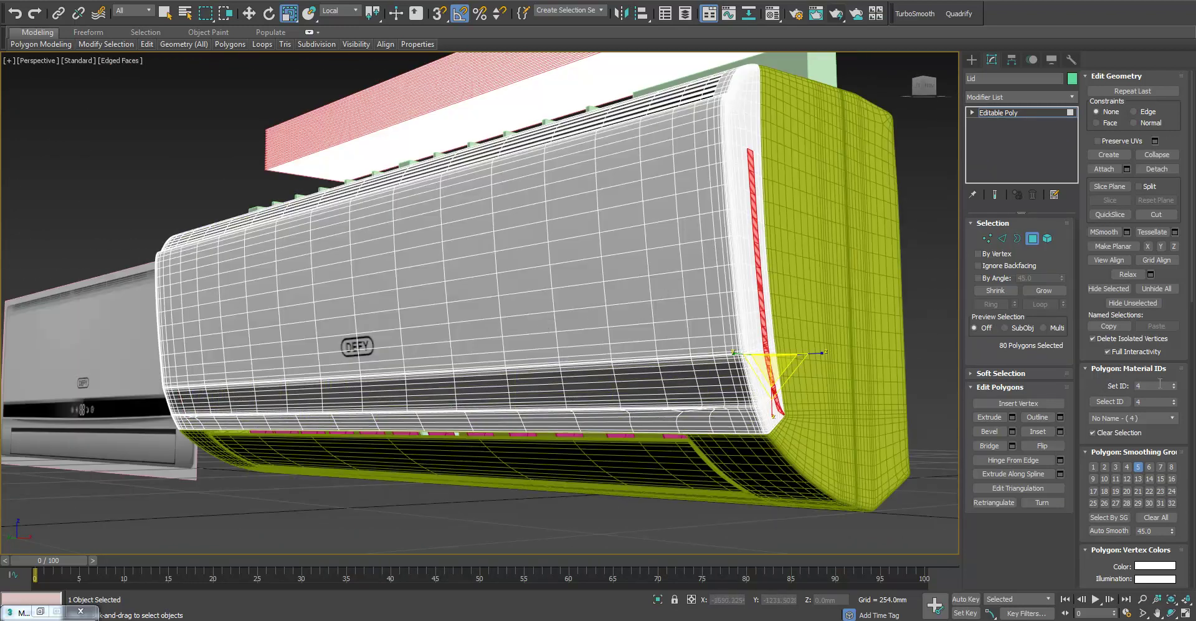
Reset the side strips' material ID to remove the stripe texture, leave polygon editing, deselect the lid and turn off edged faces
{"action": "right_click", "coordinate": [1175, 389]}
{"action": "key", "text": "r"}
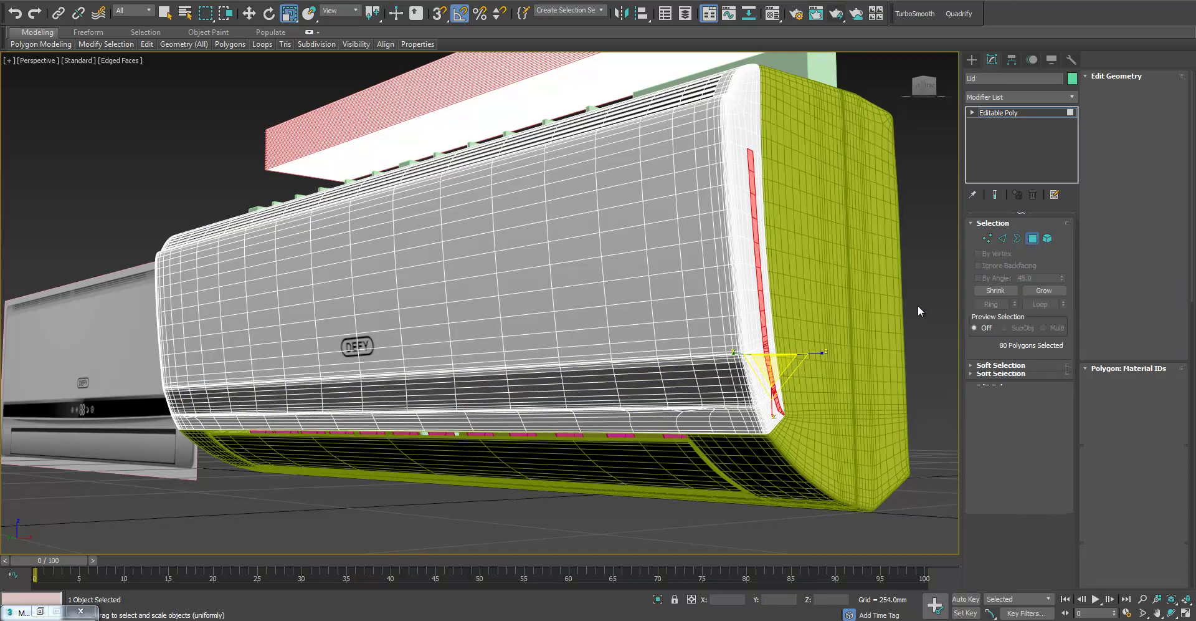
{"action": "key", "text": "4"}
{"action": "left_click", "coordinate": [940, 304]}
{"action": "middle_click_drag", "start_coordinate": [677, 356], "coordinate": [742, 370], "text": "alt"}
{"action": "scroll", "coordinate": [743, 370], "scroll_direction": "down", "scroll_amount": 2}
{"action": "scroll", "coordinate": [735, 368], "scroll_direction": "down", "scroll_amount": 3}
{"action": "key", "text": "F4"}
{"action": "middle_click_drag", "start_coordinate": [659, 336], "coordinate": [703, 355], "text": "alt"}
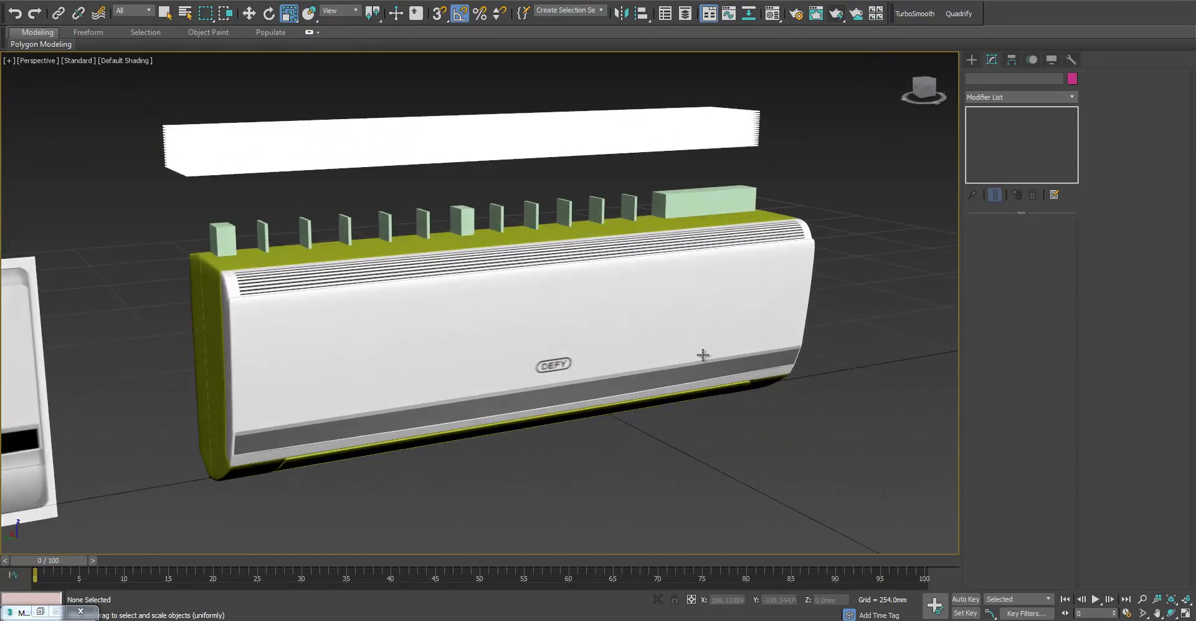
Set the production renderer to CoronaRenderer, display its Scene settings and minimize the render setup
{"action": "left_click", "coordinate": [797, 15]}
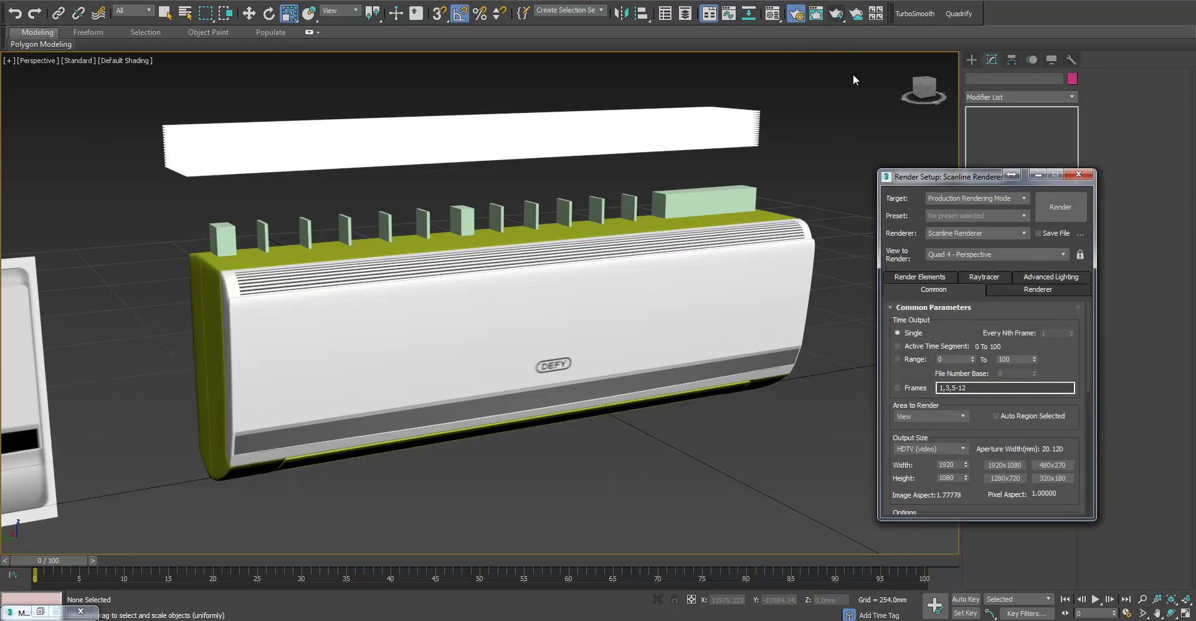
{"action": "left_click", "coordinate": [611, 439]}
{"action": "middle_click_drag", "start_coordinate": [766, 325], "coordinate": [821, 250]}
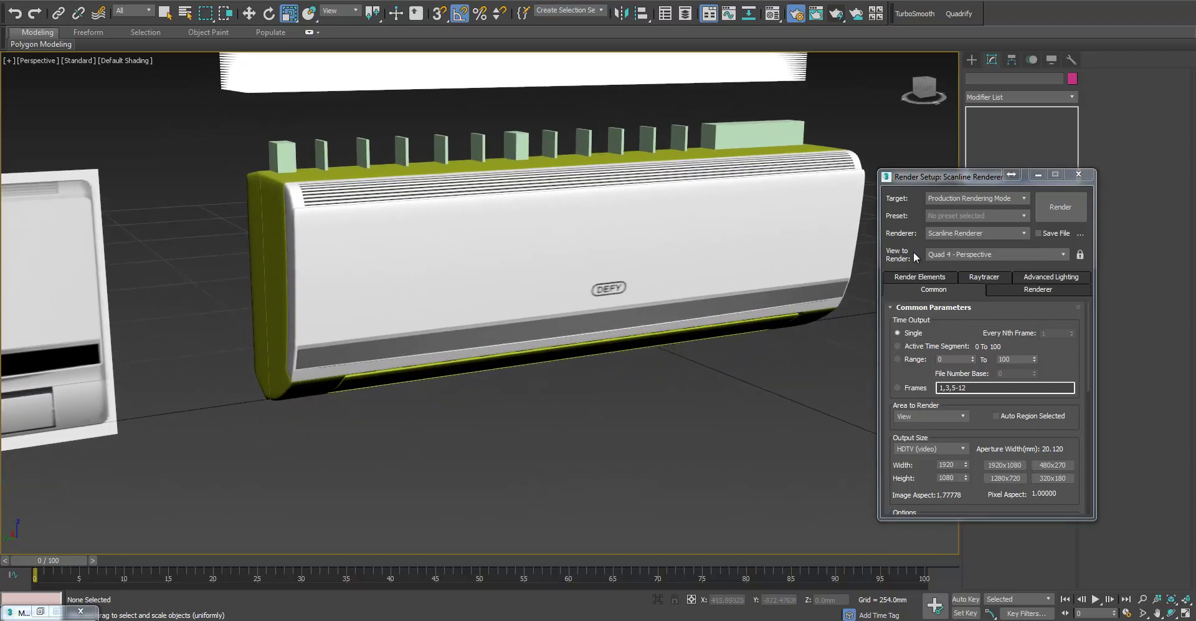
{"action": "left_click", "coordinate": [989, 231]}
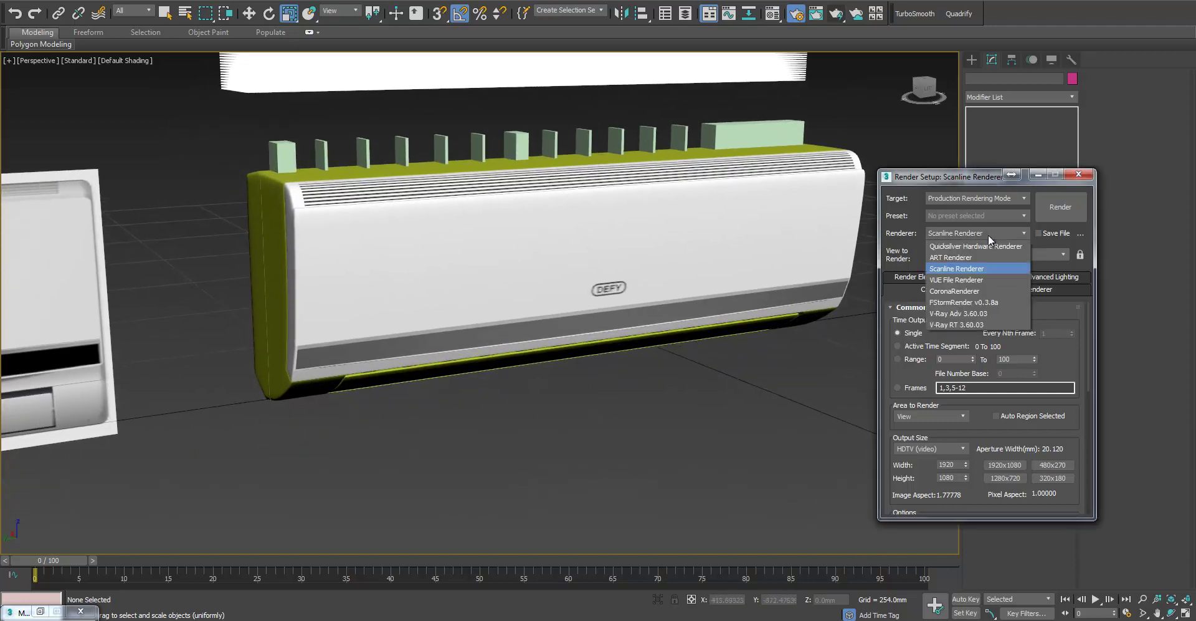
{"action": "left_click", "coordinate": [959, 287]}
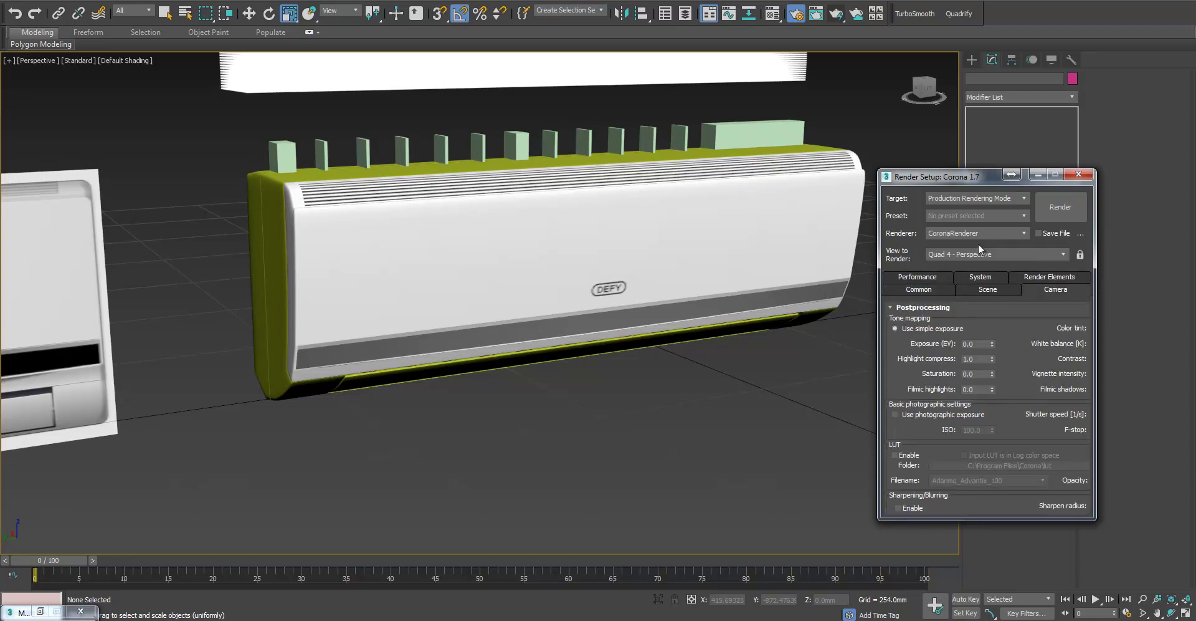
{"action": "left_click", "coordinate": [989, 291]}
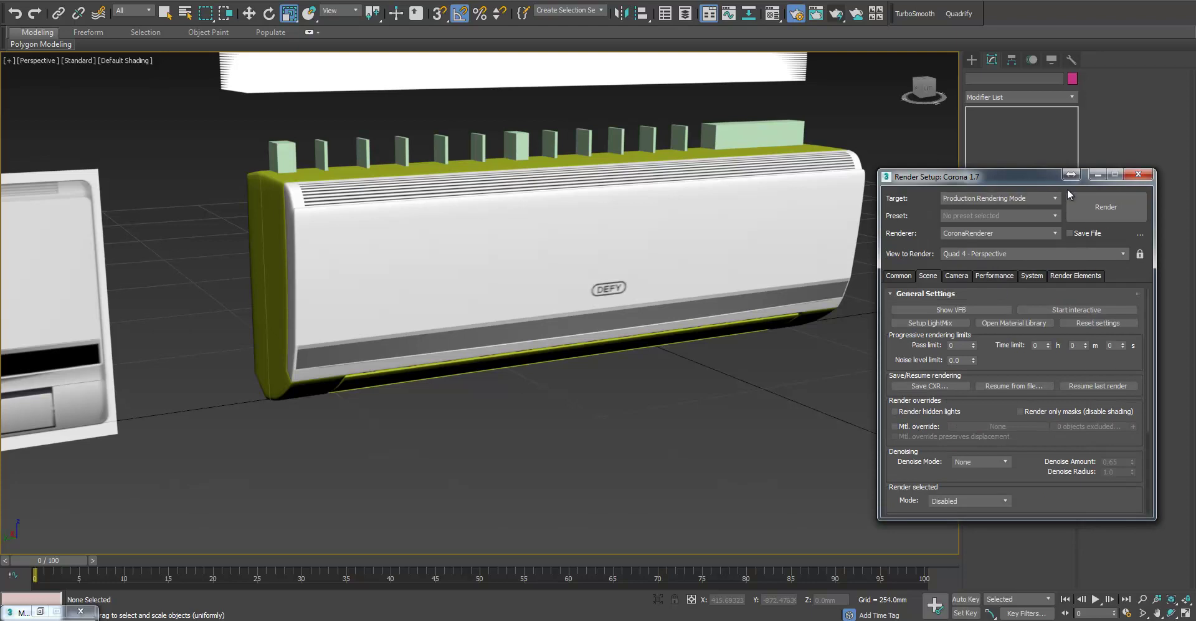
{"action": "left_click", "coordinate": [1098, 174]}
Hide the reference image plane and the long white box above the air conditioner
{"action": "scroll", "coordinate": [583, 398], "scroll_direction": "down", "scroll_amount": 6}
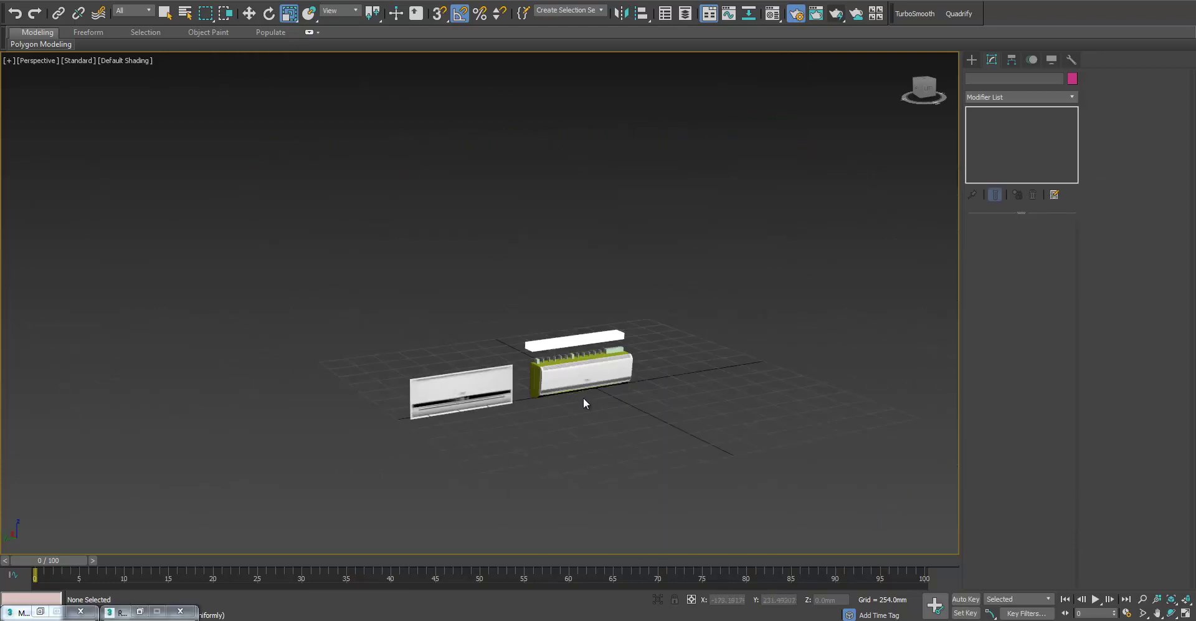
{"action": "scroll", "coordinate": [583, 398], "scroll_direction": "up", "scroll_amount": 3}
{"action": "left_click", "coordinate": [364, 390]}
{"action": "right_click", "coordinate": [342, 377]}
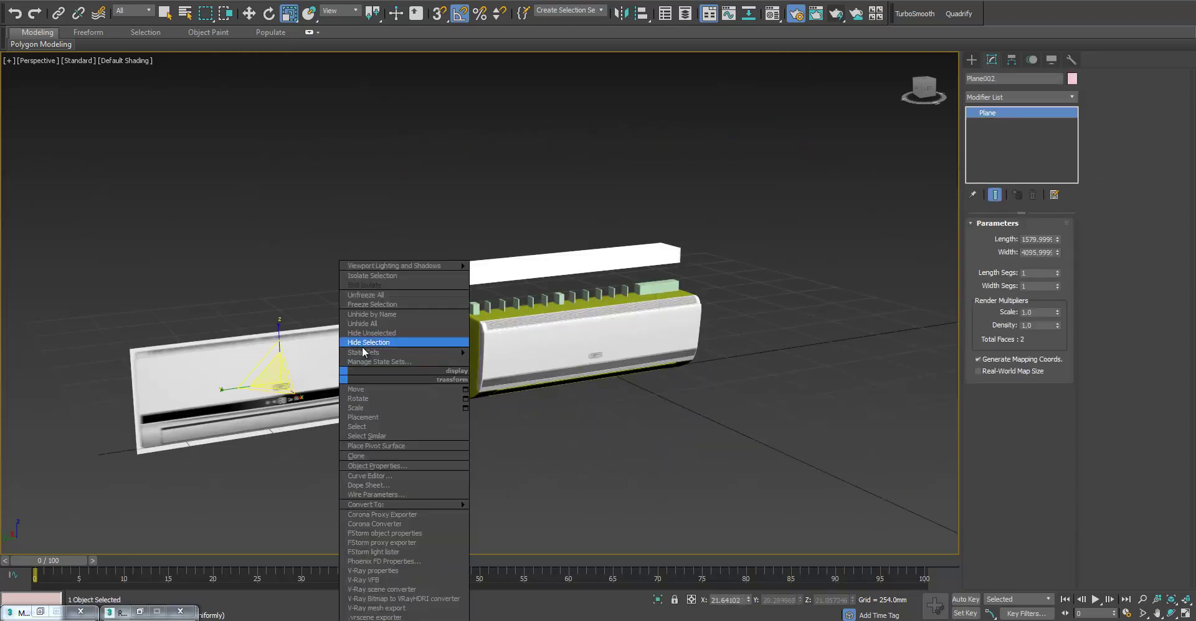
{"action": "left_click", "coordinate": [365, 342]}
{"action": "left_click", "coordinate": [494, 259]}
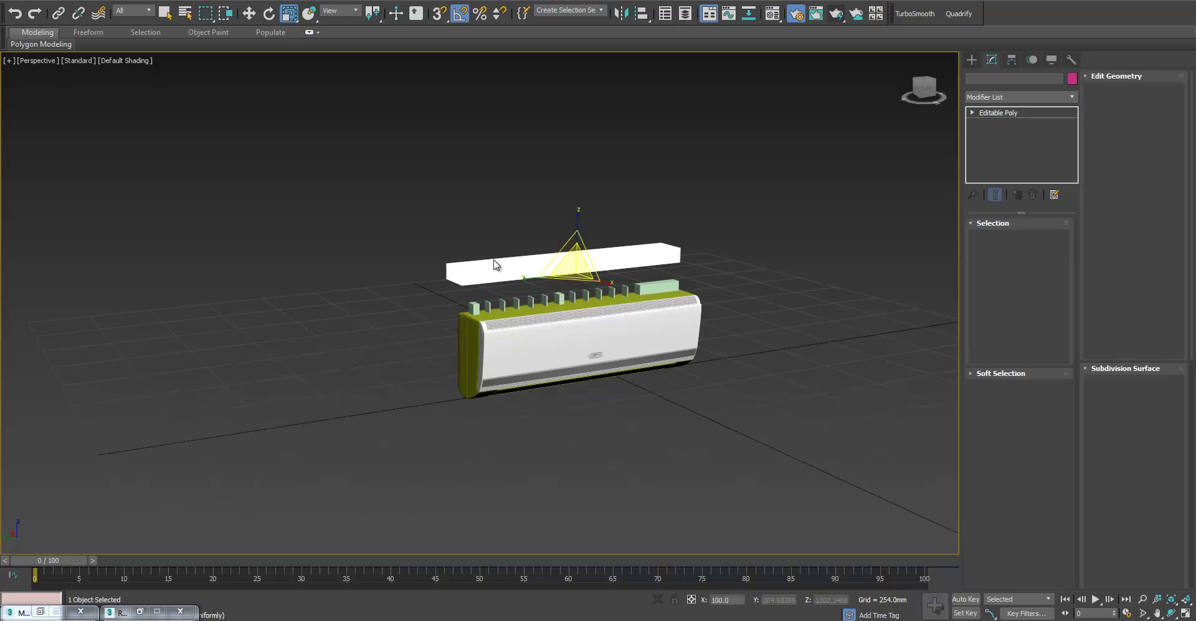
{"action": "right_click", "coordinate": [490, 255]}
{"action": "left_click", "coordinate": [506, 226]}
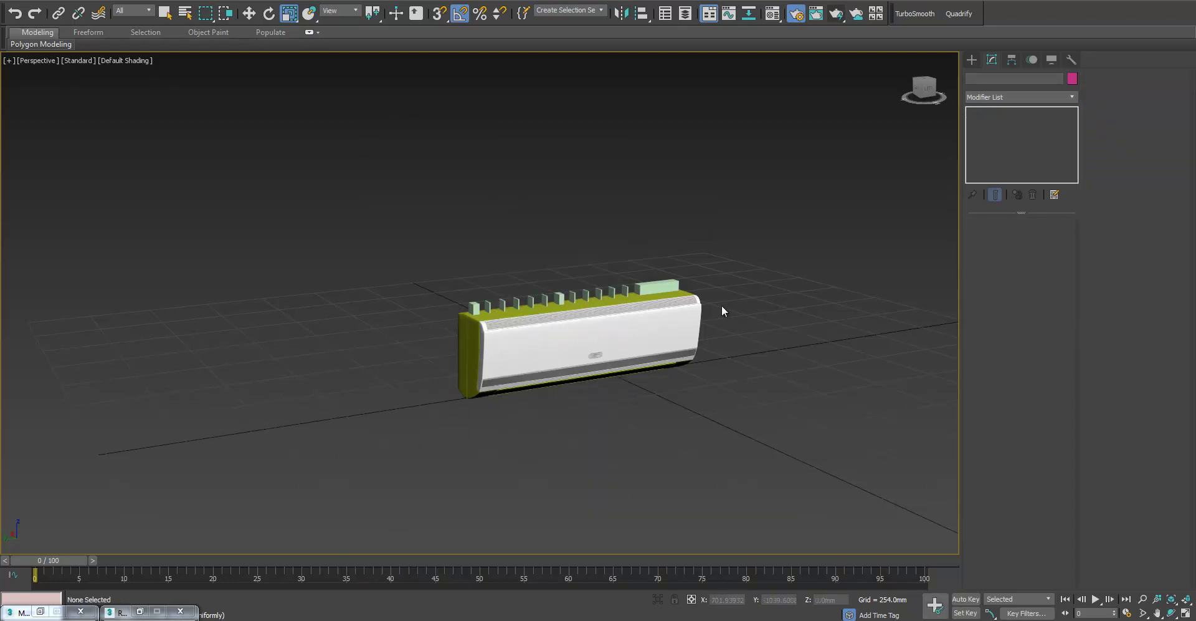
{"action": "scroll", "coordinate": [722, 305], "scroll_direction": "up", "scroll_amount": 5}
{"action": "middle_click_drag", "start_coordinate": [557, 347], "coordinate": [709, 279]}
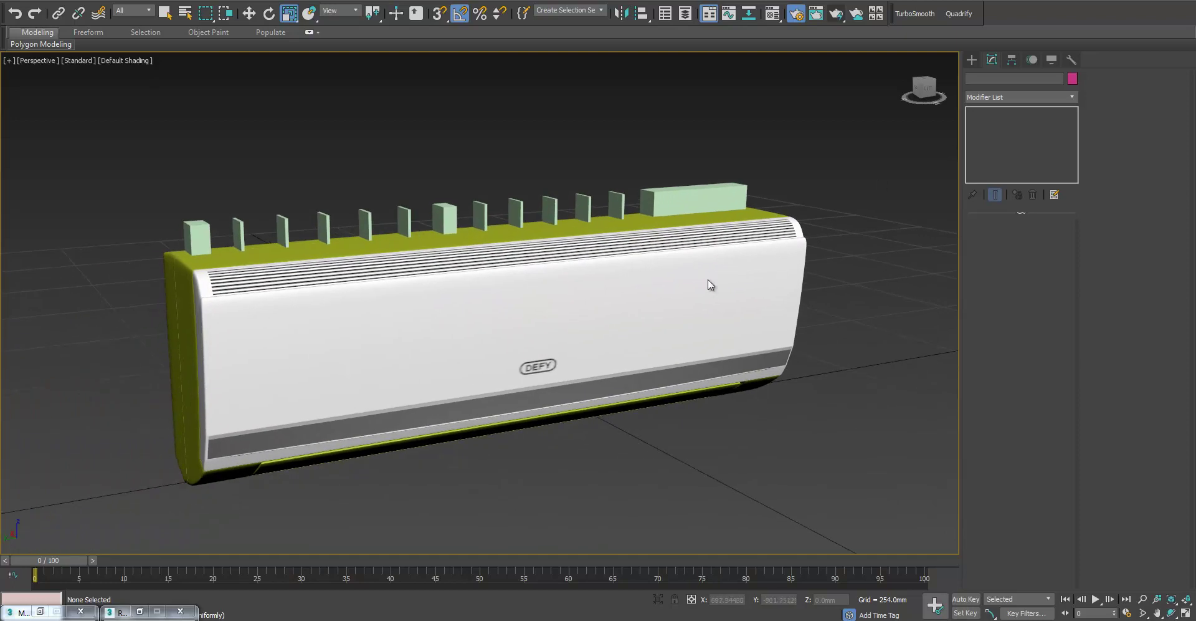
Open the material editor, close Corona's error message and go up to the parent material 19 - Defaultww
{"action": "left_click", "coordinate": [772, 15]}
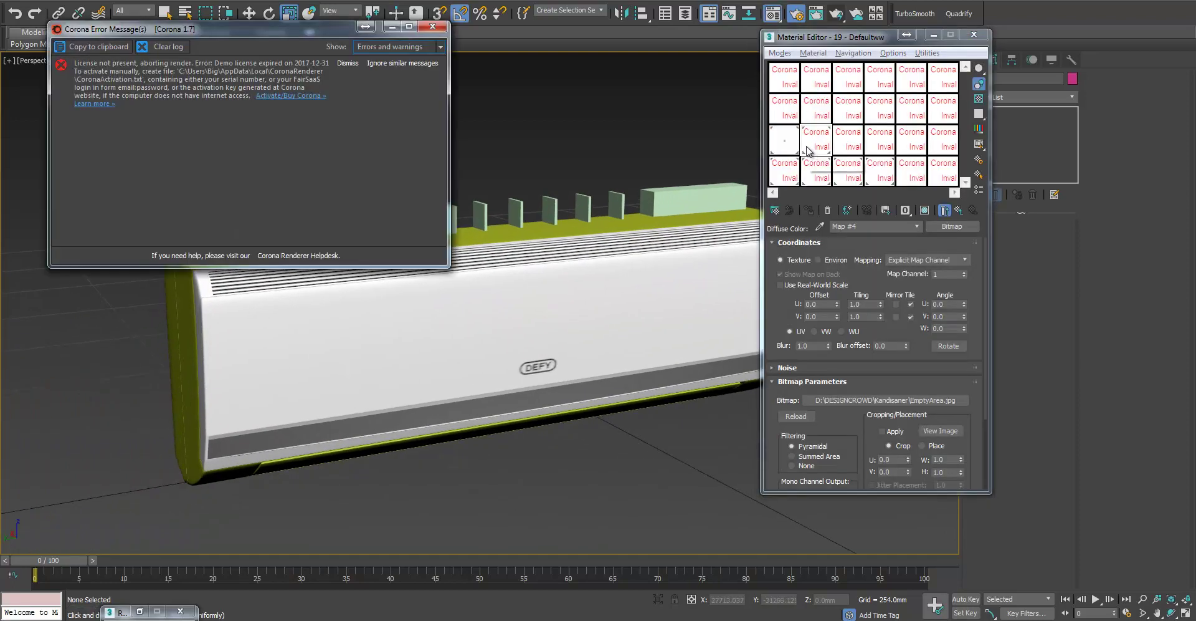
{"action": "left_click", "coordinate": [431, 28]}
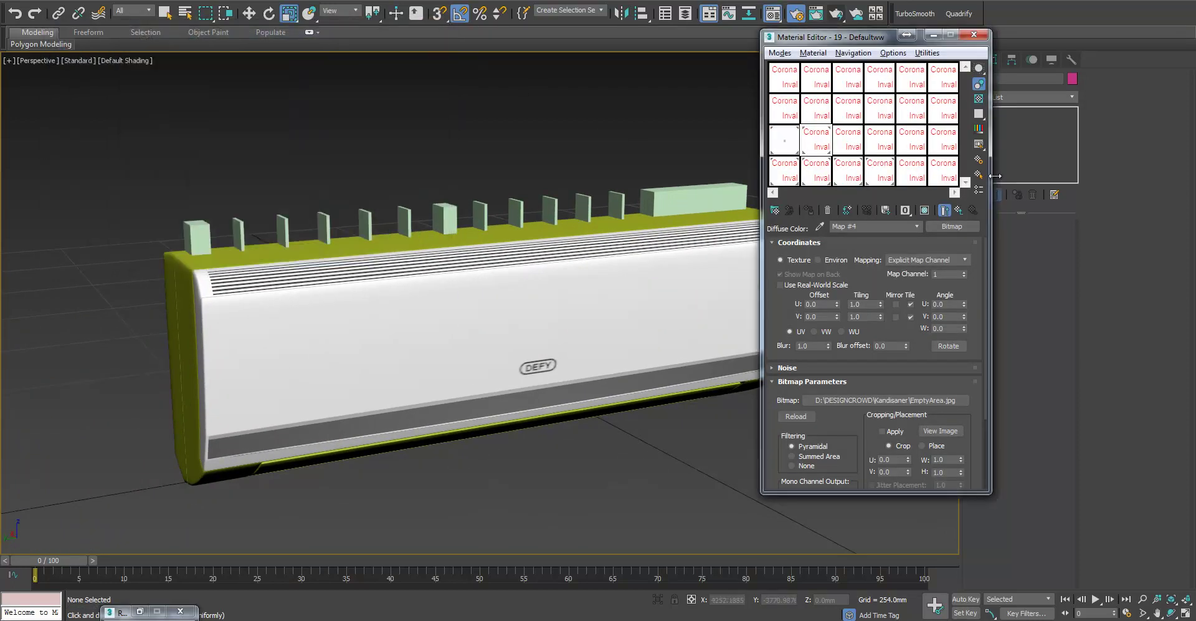
{"action": "left_click", "coordinate": [964, 211]}
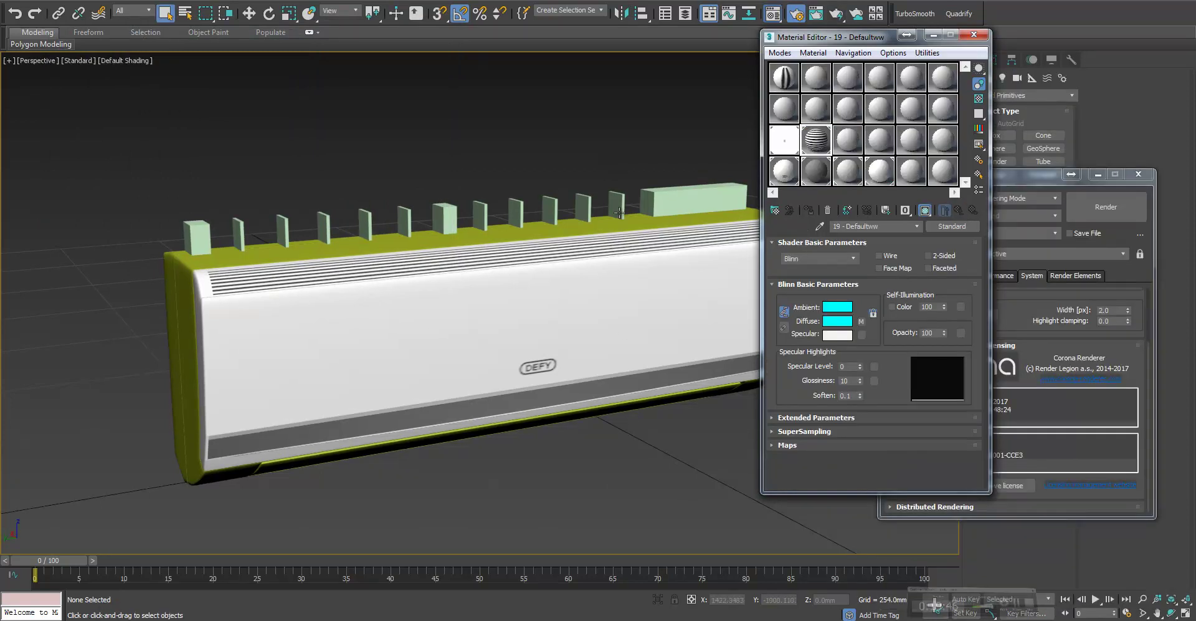
{"action": "left_click", "coordinate": [669, 429]}
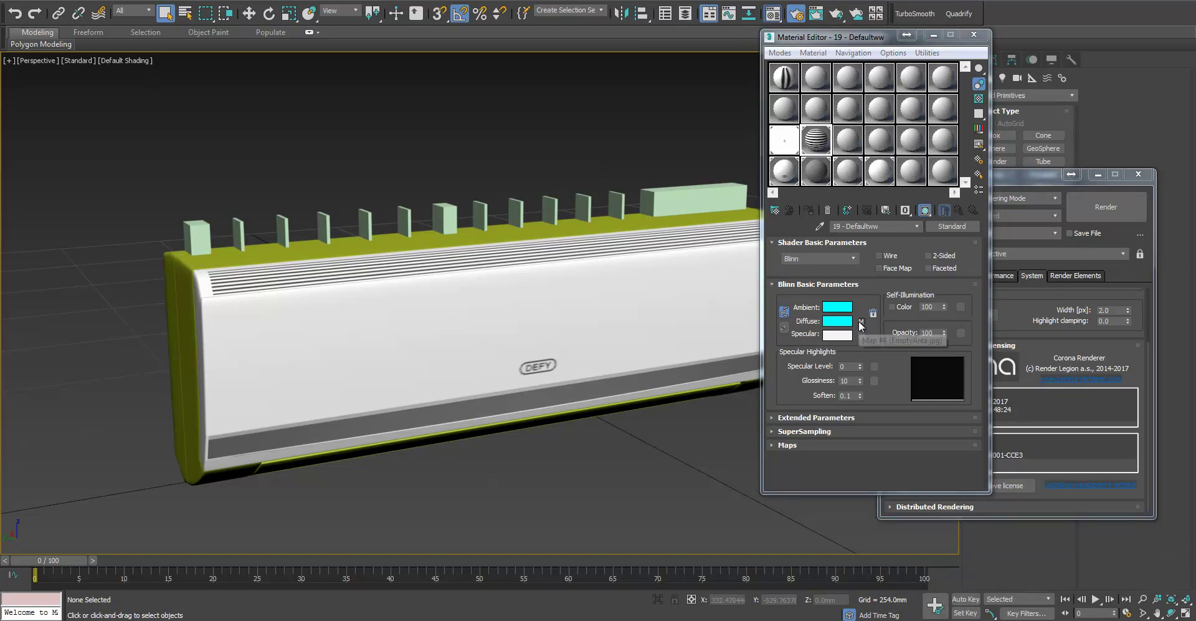
Place the striped diffuse map of material 19 - Defaultww in an empty sample slot
{"action": "left_click_drag", "start_coordinate": [861, 322], "coordinate": [882, 291]}
{"action": "left_click_drag", "start_coordinate": [825, 106], "coordinate": [824, 107]}
{"action": "left_click", "coordinate": [847, 300]}
Convert material 19 - Defaultww to CoronaMtl, assign the striped map to its diffuse color and show it in the viewport
{"action": "left_click", "coordinate": [827, 147]}
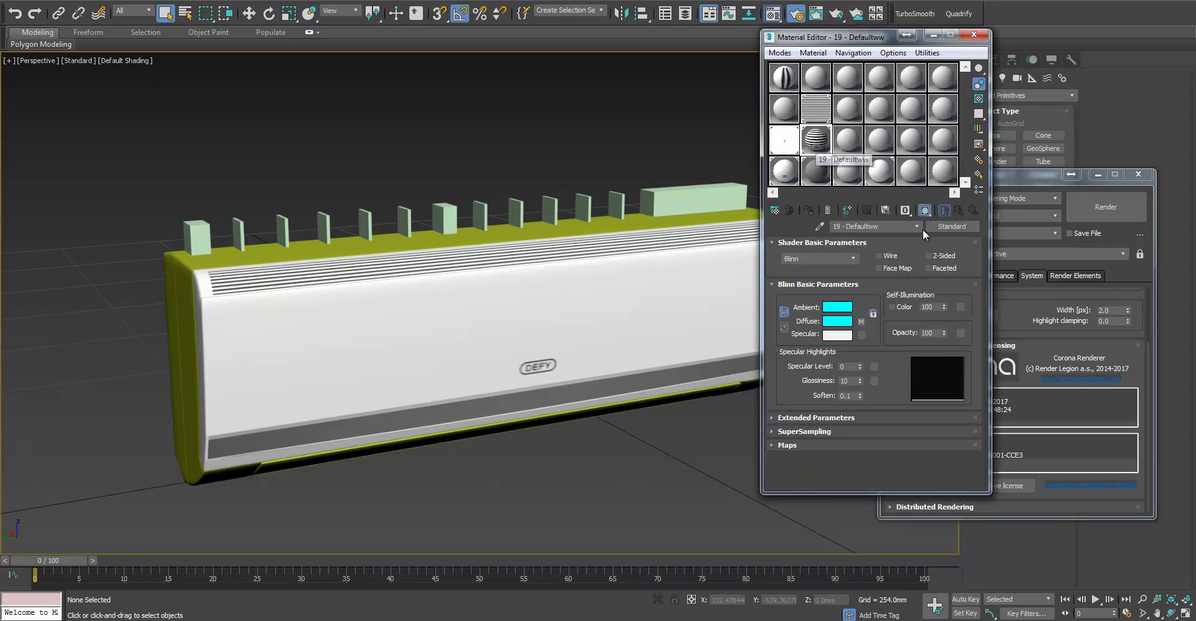
{"action": "left_click", "coordinate": [952, 226]}
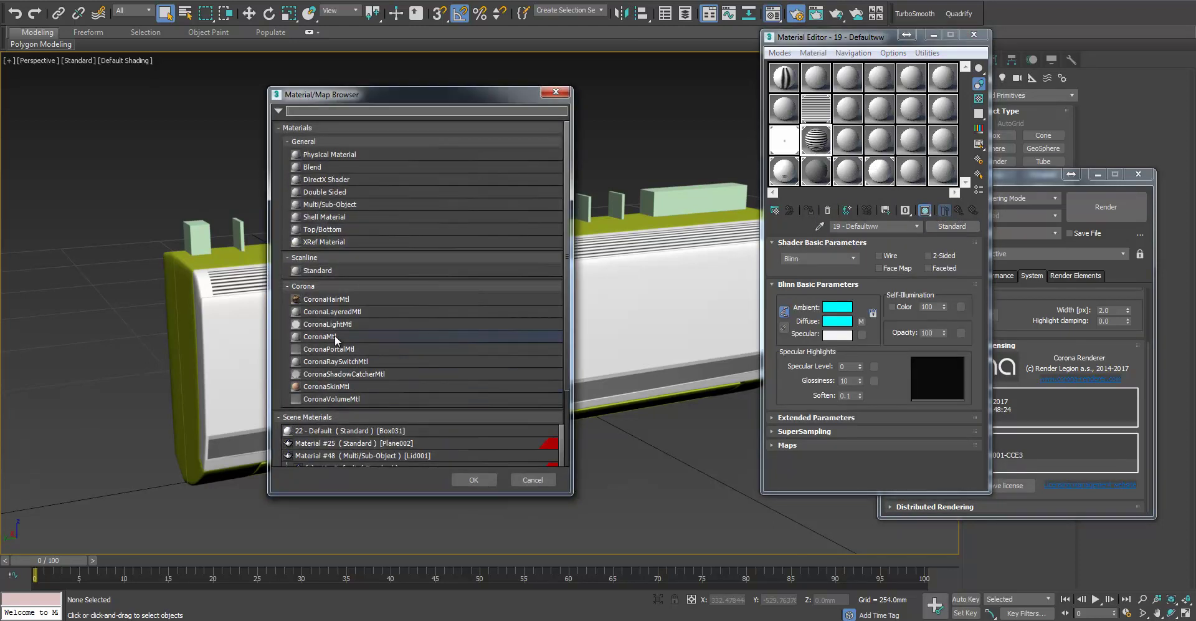
{"action": "double_click", "coordinate": [336, 337]}
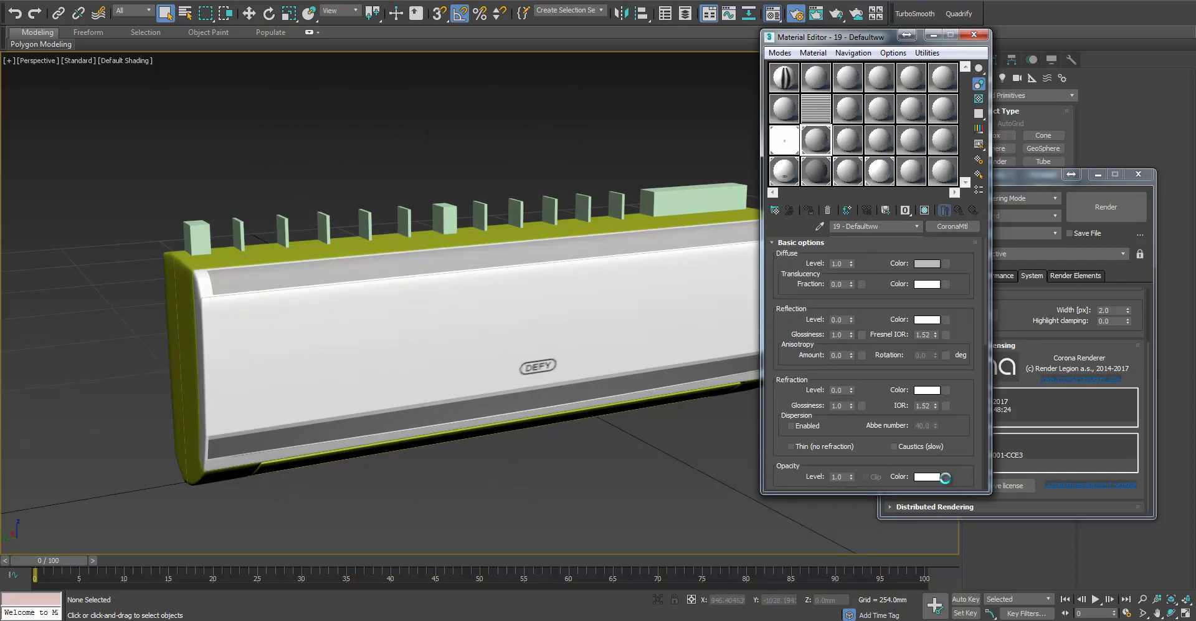
{"action": "left_click", "coordinate": [865, 306]}
{"action": "left_click", "coordinate": [924, 212]}
{"action": "middle_click_drag", "start_coordinate": [622, 347], "coordinate": [372, 291], "text": "alt"}
{"action": "middle_click_drag", "start_coordinate": [467, 266], "coordinate": [548, 256], "text": "alt"}
Place the Defy logo.jpg diffuse map of material 19 - Default in an empty sample slot
{"action": "left_click", "coordinate": [786, 171]}
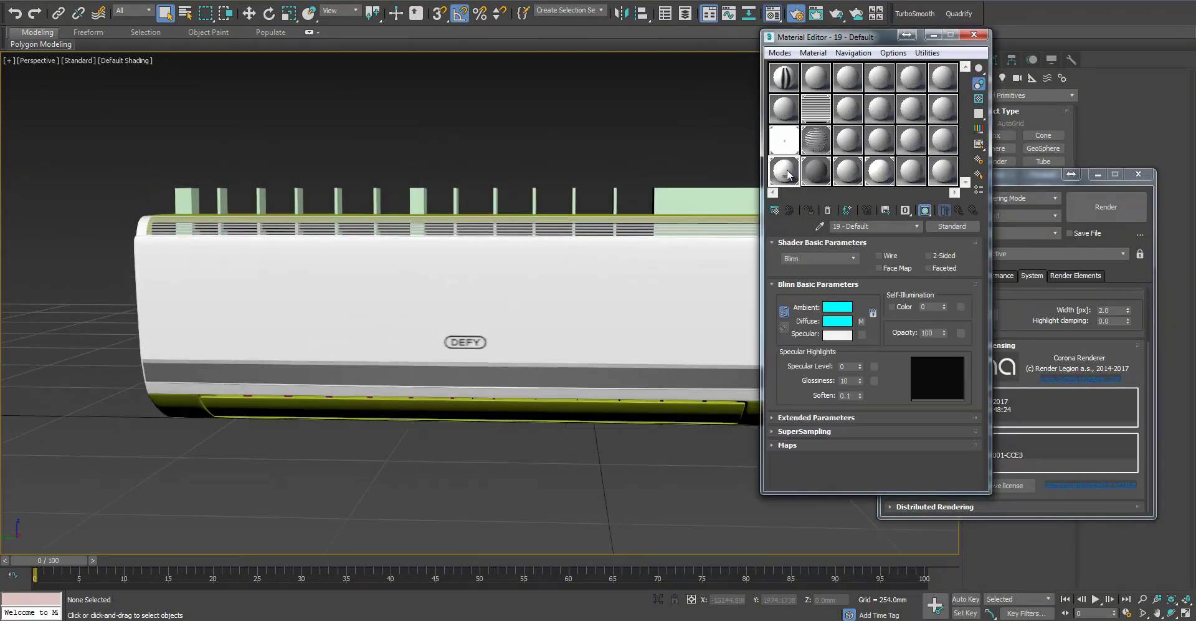
{"action": "left_click_drag", "start_coordinate": [863, 320], "coordinate": [860, 206]}
{"action": "left_click_drag", "start_coordinate": [848, 115], "coordinate": [848, 113]}
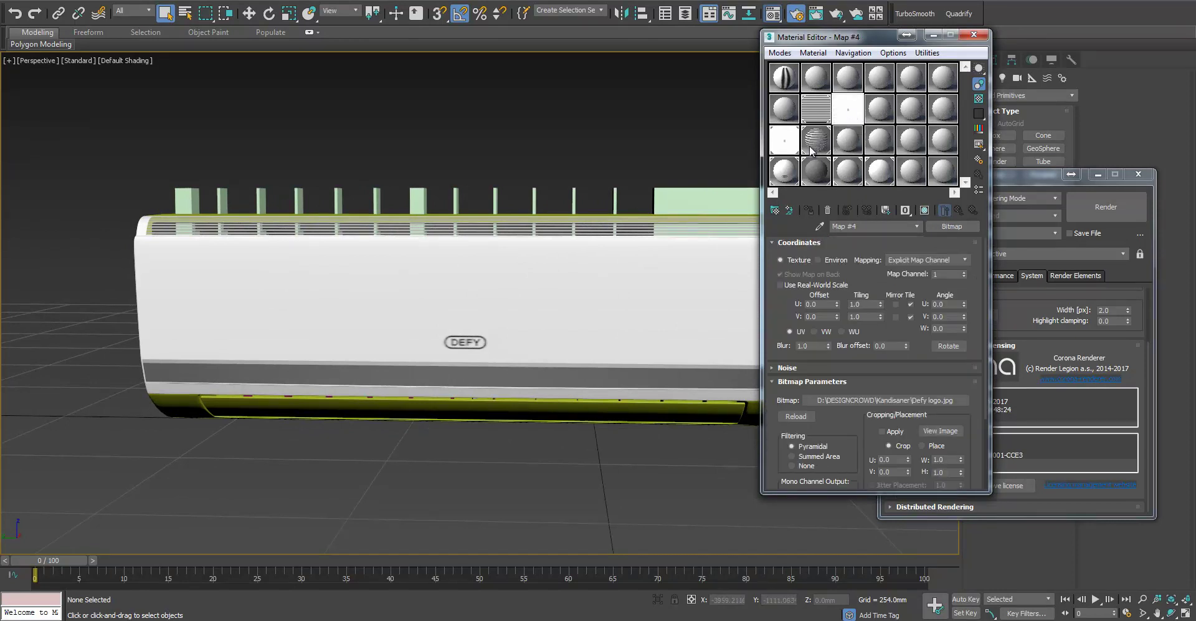
Convert material 19 - Default to CoronaMtl and assign the logo map to its diffuse color as an instance
{"action": "left_click", "coordinate": [782, 177]}
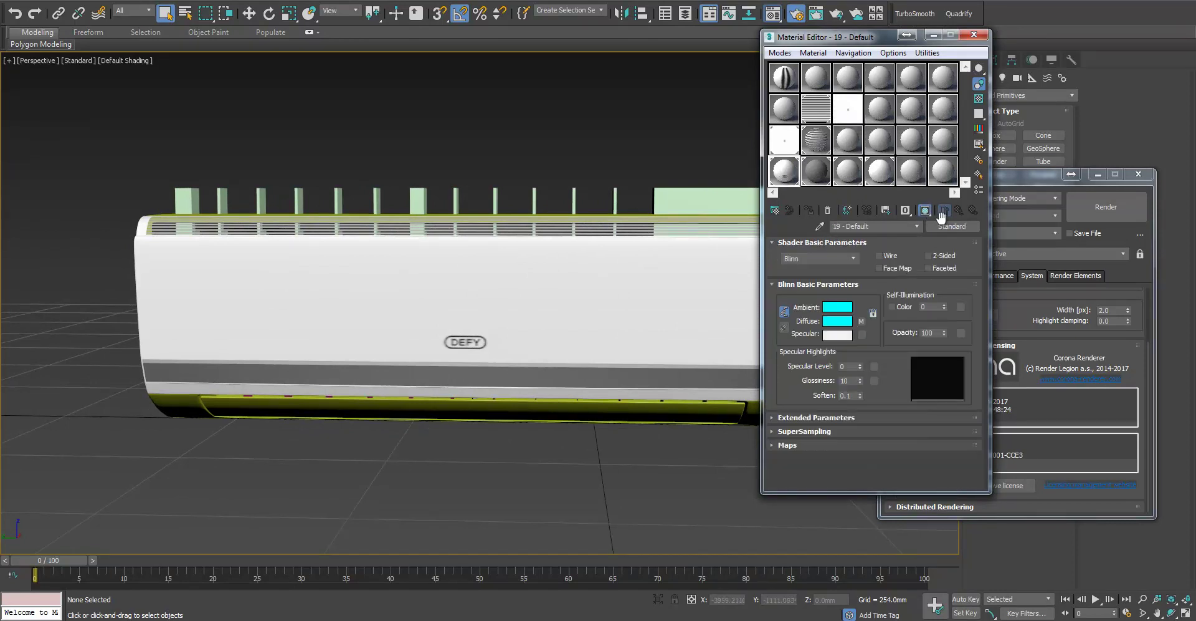
{"action": "left_click", "coordinate": [953, 228]}
{"action": "double_click", "coordinate": [357, 341]}
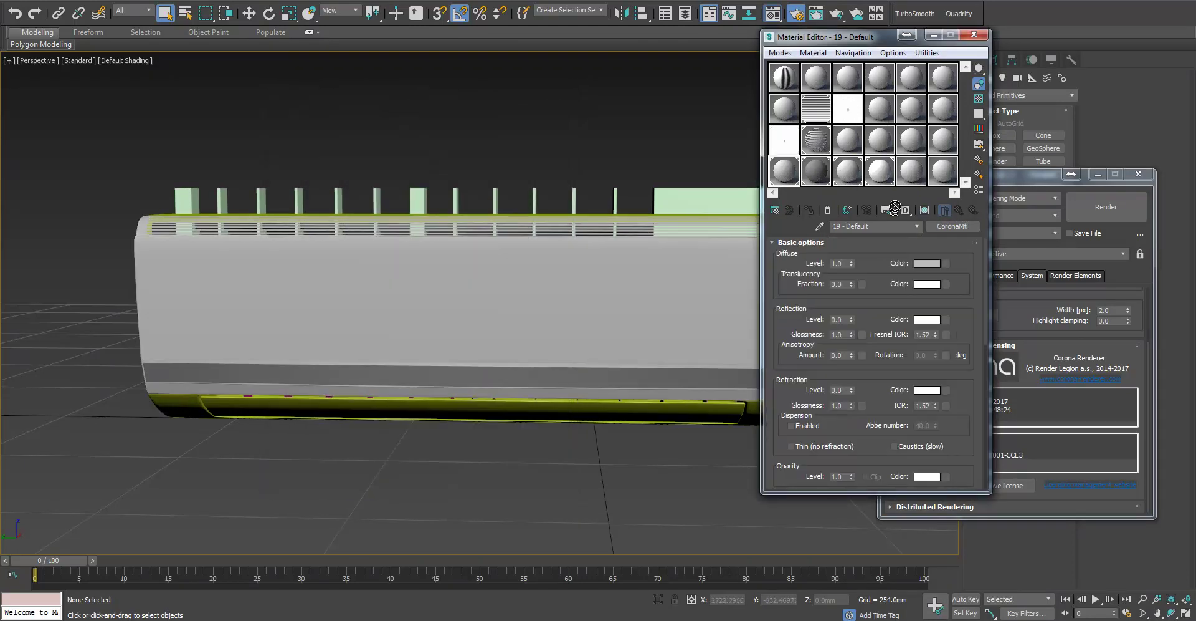
{"action": "left_click_drag", "start_coordinate": [946, 264], "coordinate": [947, 264]}
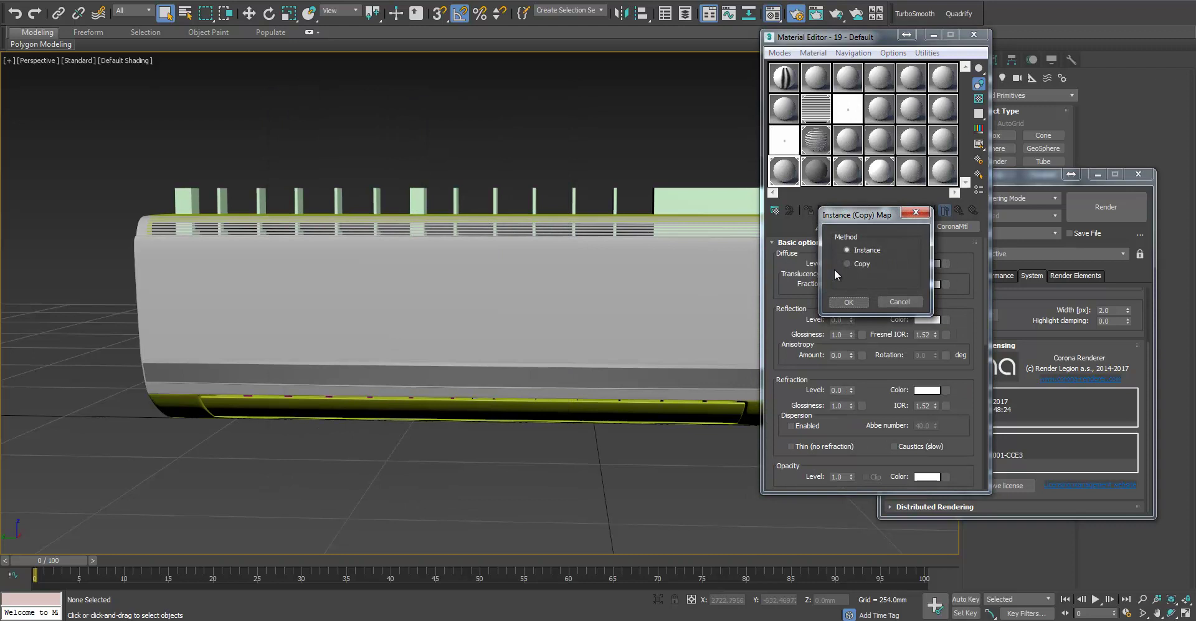
{"action": "left_click", "coordinate": [849, 302]}
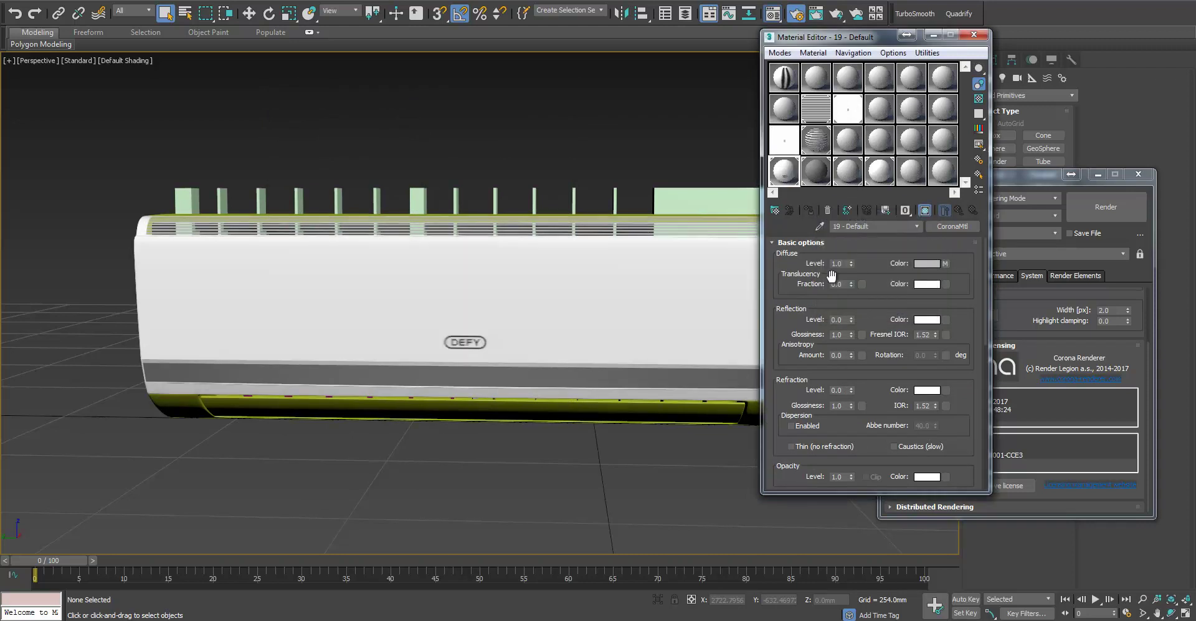
{"action": "middle_click_drag", "start_coordinate": [569, 340], "coordinate": [668, 332], "text": "alt"}
{"action": "scroll", "coordinate": [668, 332], "scroll_direction": "up", "scroll_amount": 5}
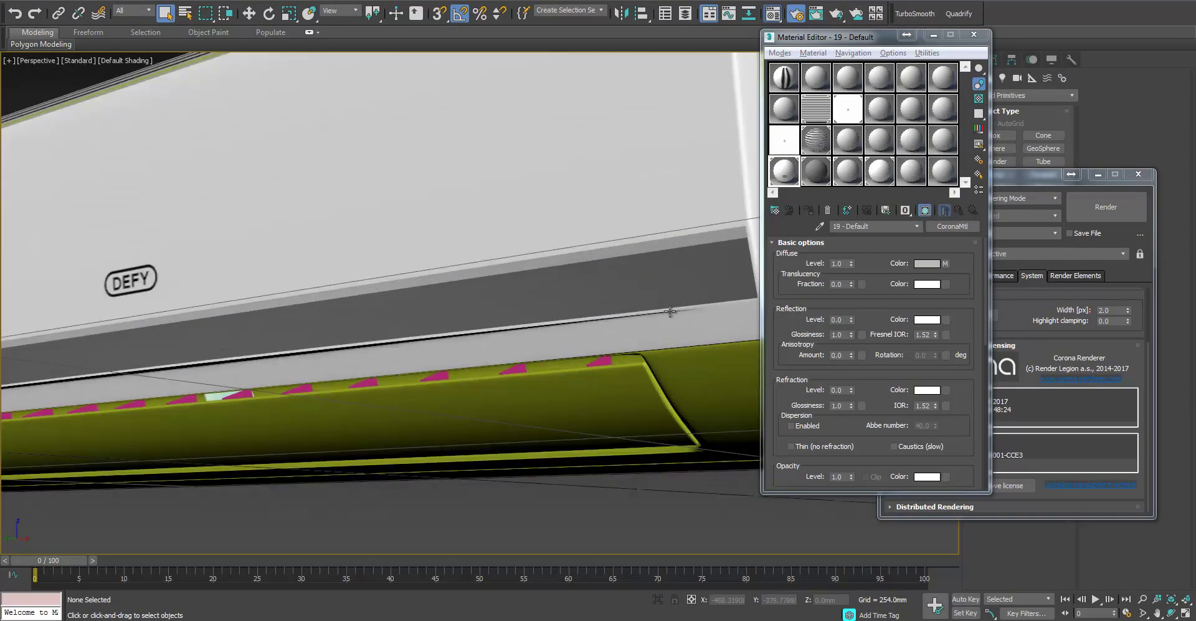
{"action": "scroll", "coordinate": [654, 367], "scroll_direction": "down", "scroll_amount": 6}
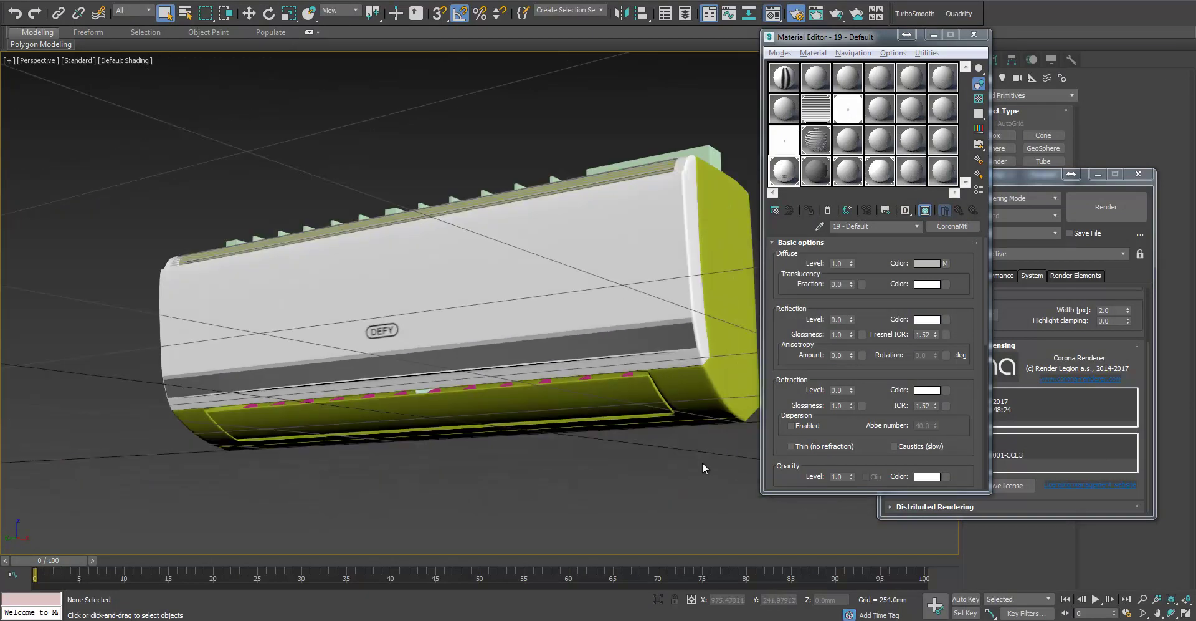
Turn the Left viewport into a Corona Interactive render view and make the Perspective viewport active
{"action": "middle_click_drag", "start_coordinate": [671, 322], "coordinate": [625, 359], "text": "alt"}
{"action": "key", "text": "alt+w"}
{"action": "left_click", "coordinate": [312, 426]}
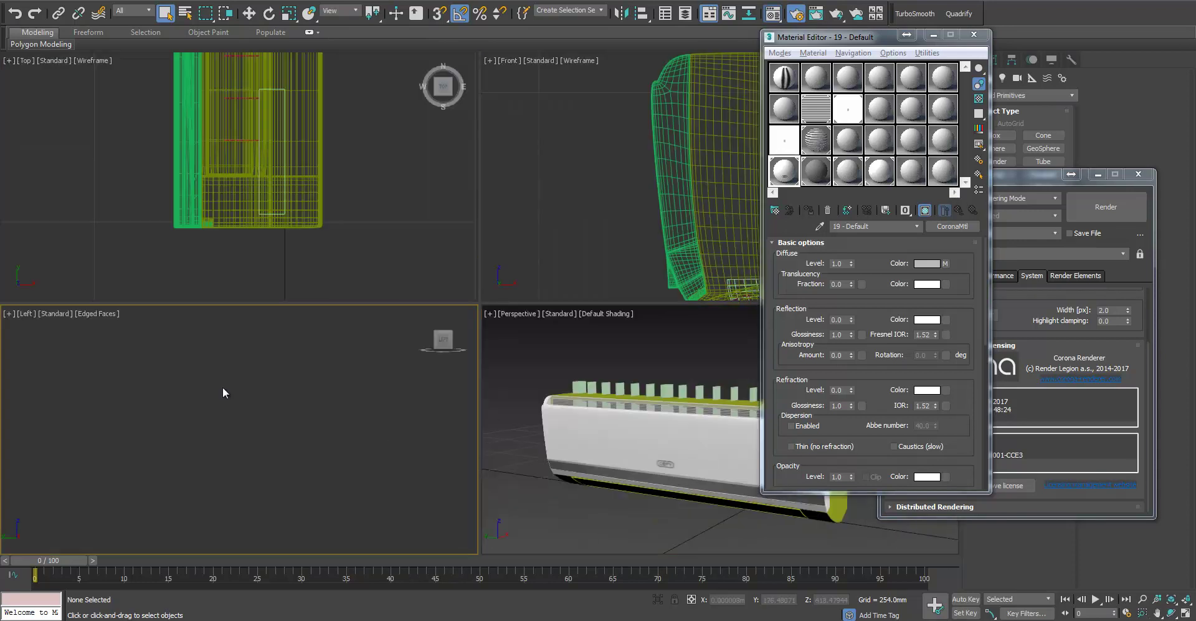
{"action": "left_click", "coordinate": [1038, 178]}
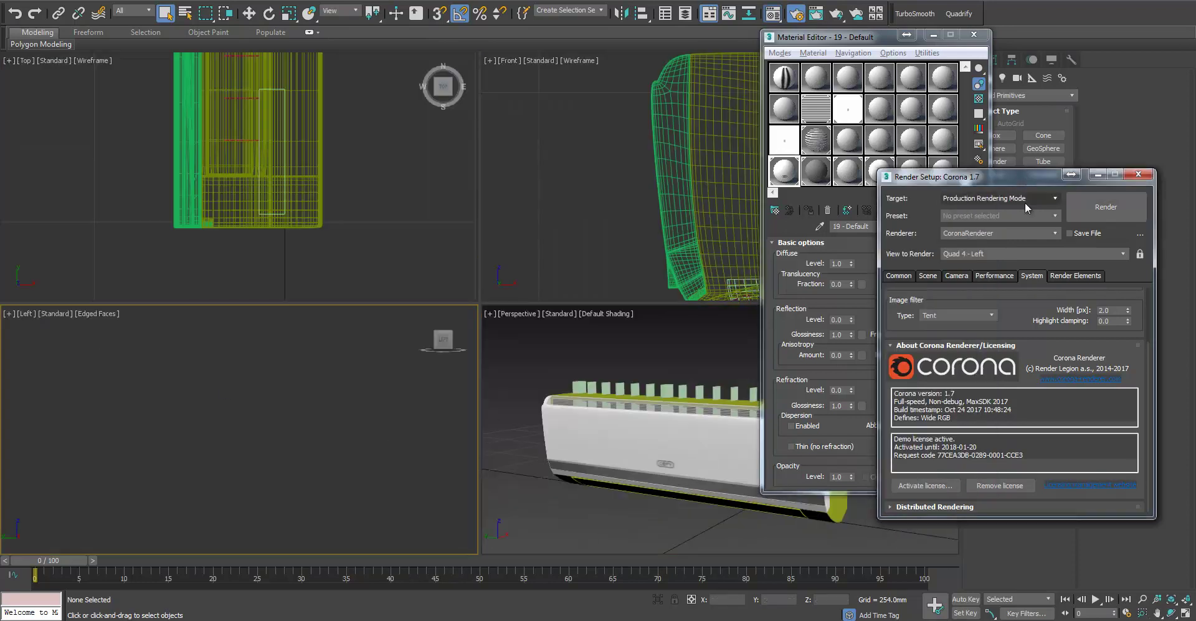
{"action": "left_click", "coordinate": [26, 314]}
{"action": "mouse_move", "coordinate": [66, 507]}
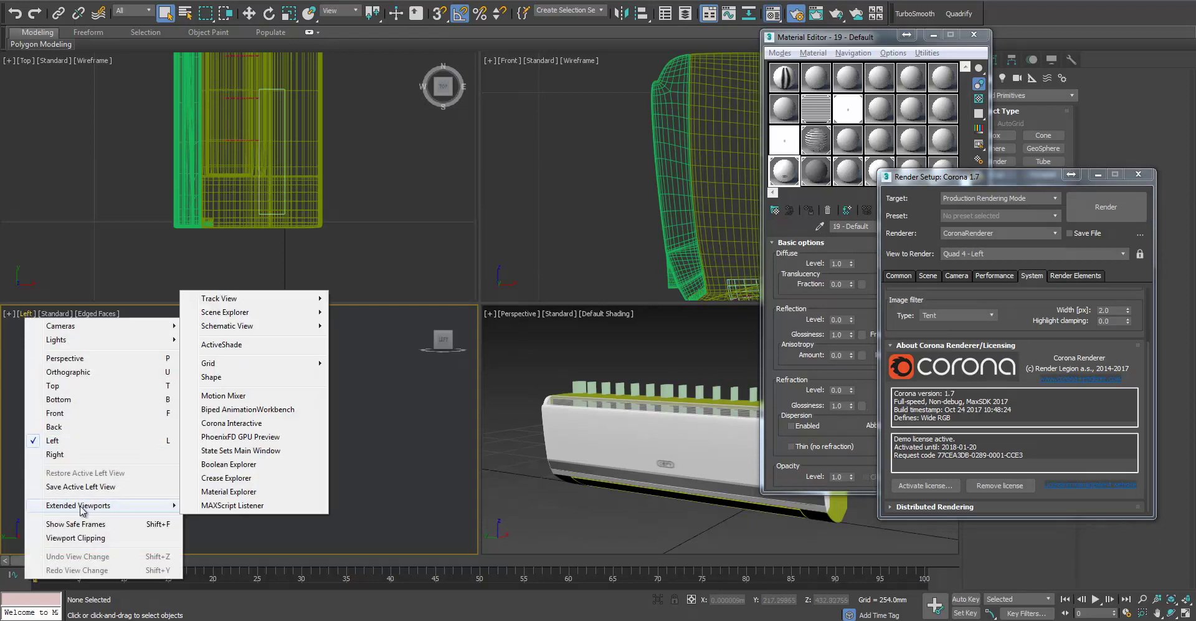
{"action": "left_click", "coordinate": [238, 428]}
{"action": "left_click", "coordinate": [421, 443]}
{"action": "left_click", "coordinate": [736, 342]}
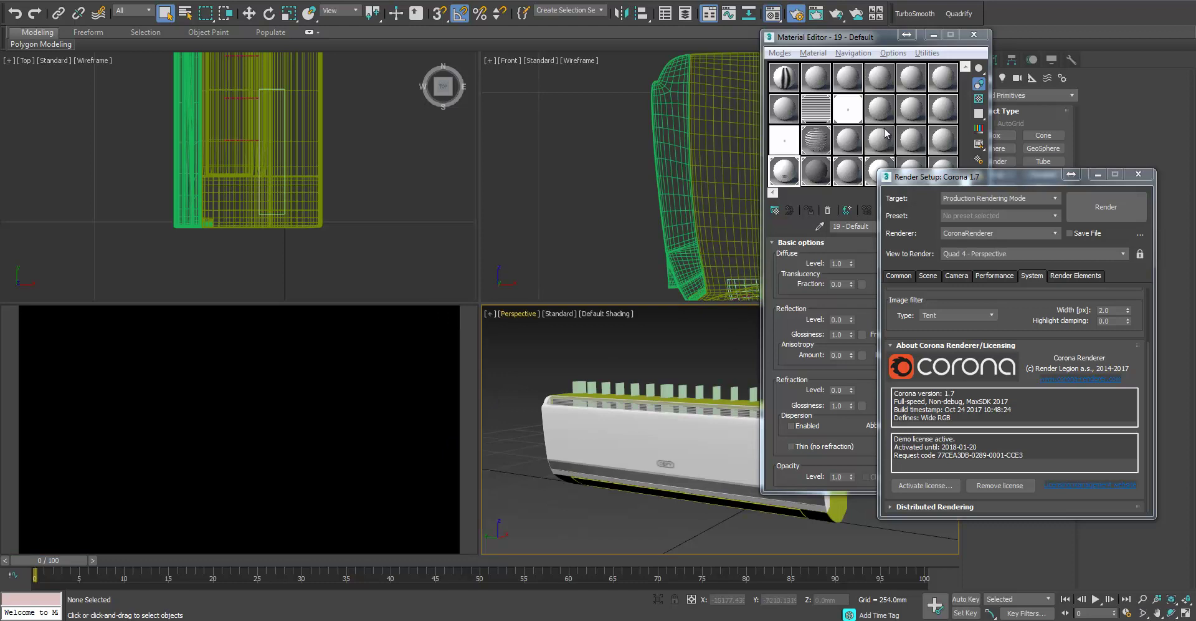
Create a CoronaBitmap map in an empty sample slot and load studio014small.hdr from the E:\HDRI folder
{"action": "left_click", "coordinate": [944, 77]}
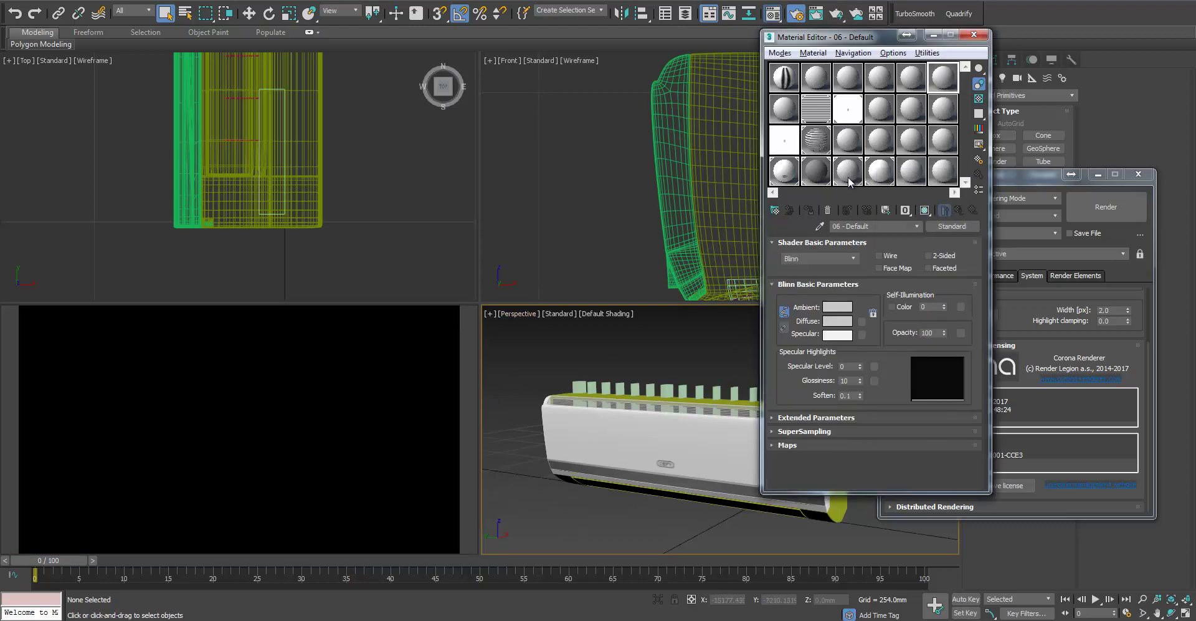
{"action": "left_click", "coordinate": [776, 210]}
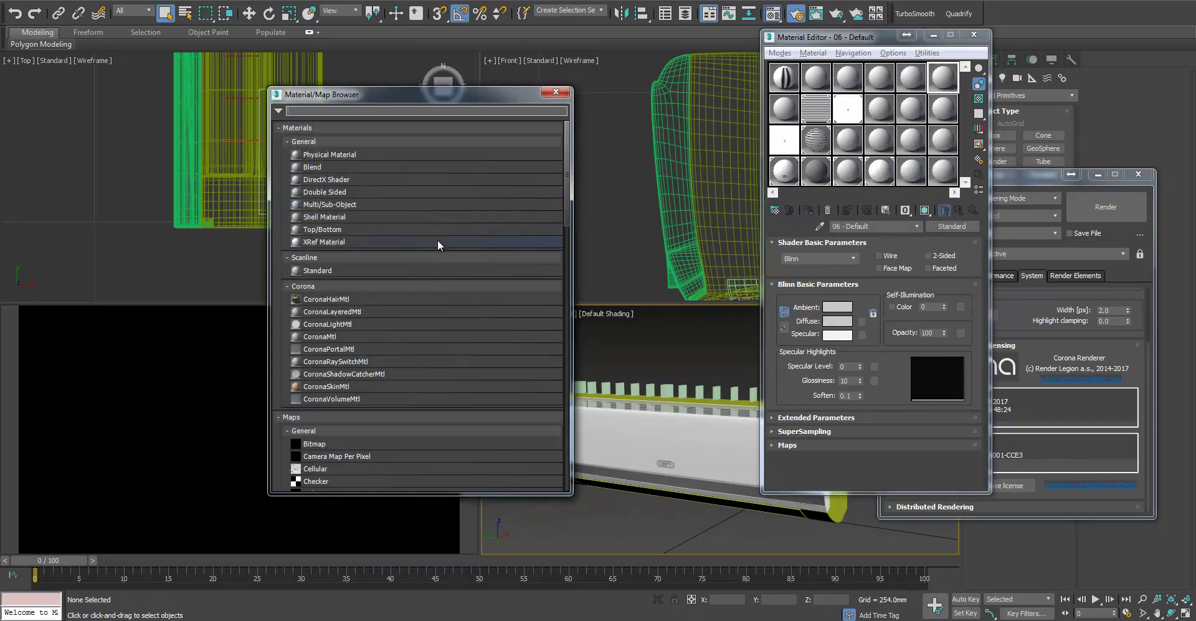
{"action": "left_click_drag", "start_coordinate": [570, 197], "coordinate": [572, 359]}
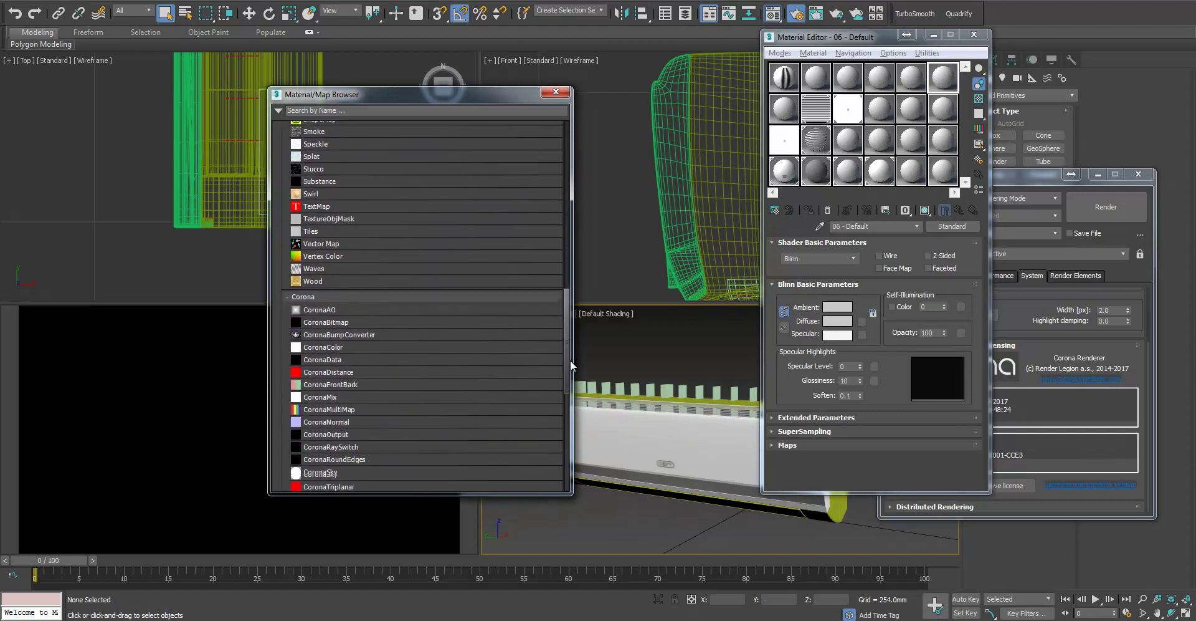
{"action": "double_click", "coordinate": [364, 303]}
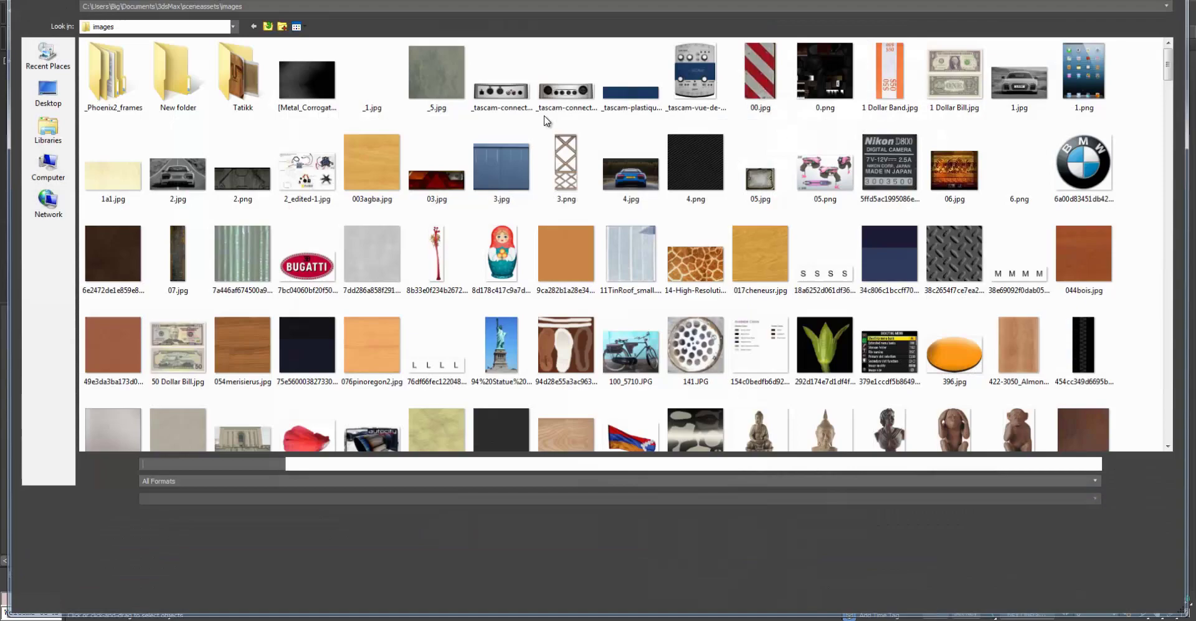
{"action": "left_click", "coordinate": [216, 7]}
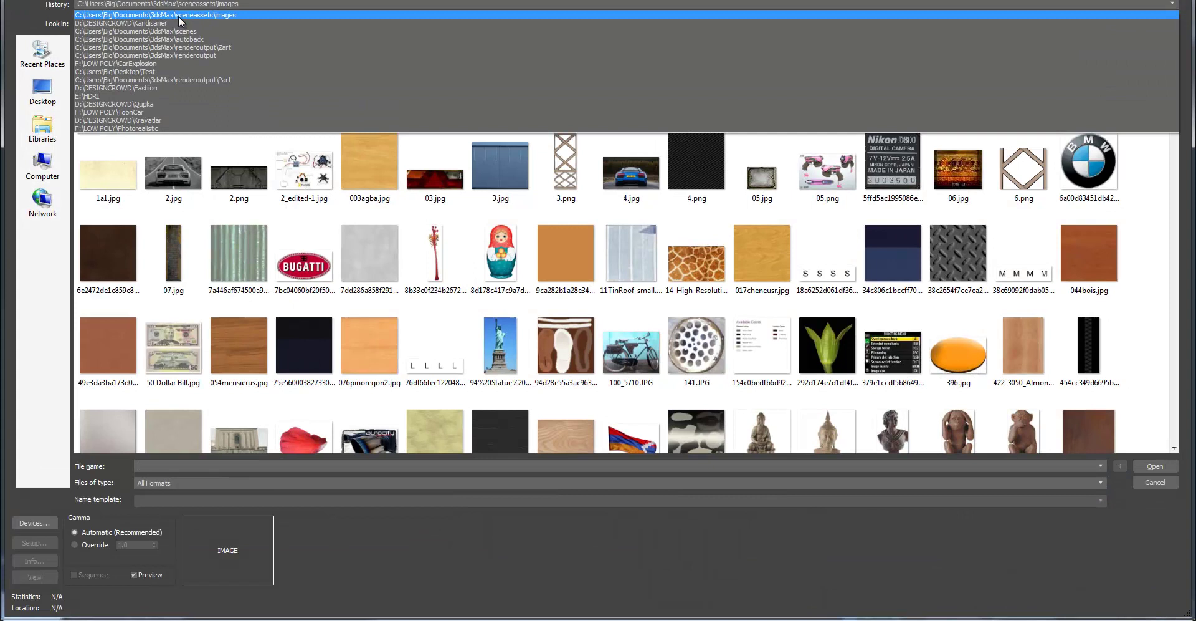
{"action": "left_click", "coordinate": [112, 96]}
{"action": "left_click_drag", "start_coordinate": [1169, 111], "coordinate": [1169, 372]}
{"action": "left_click", "coordinate": [696, 316]}
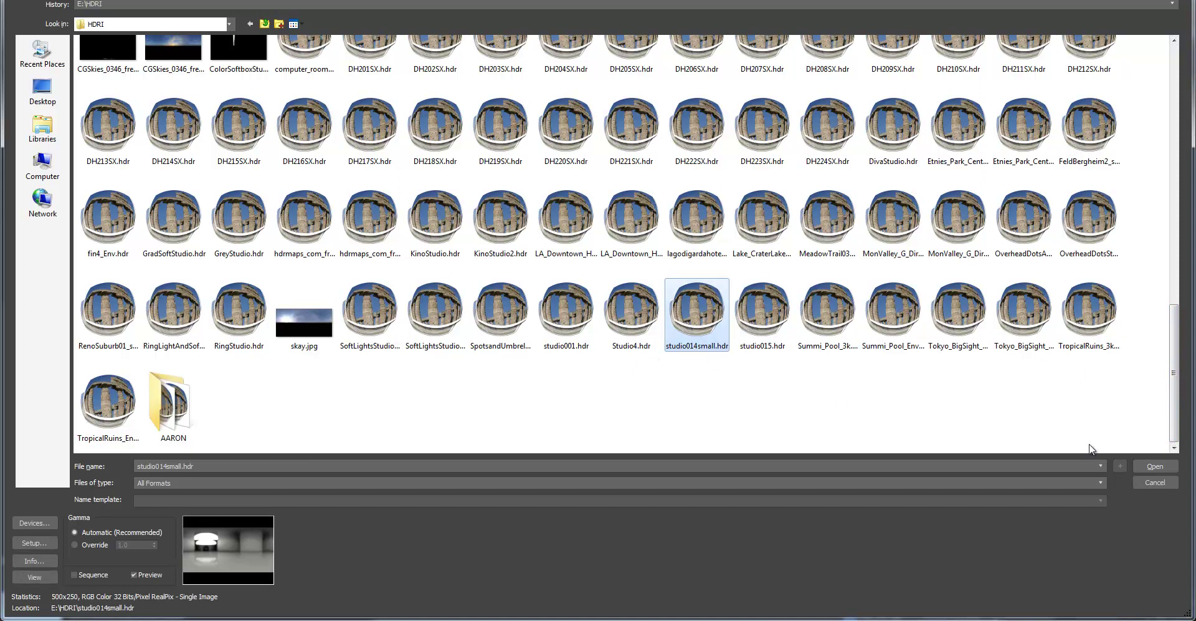
{"action": "left_click", "coordinate": [1156, 466]}
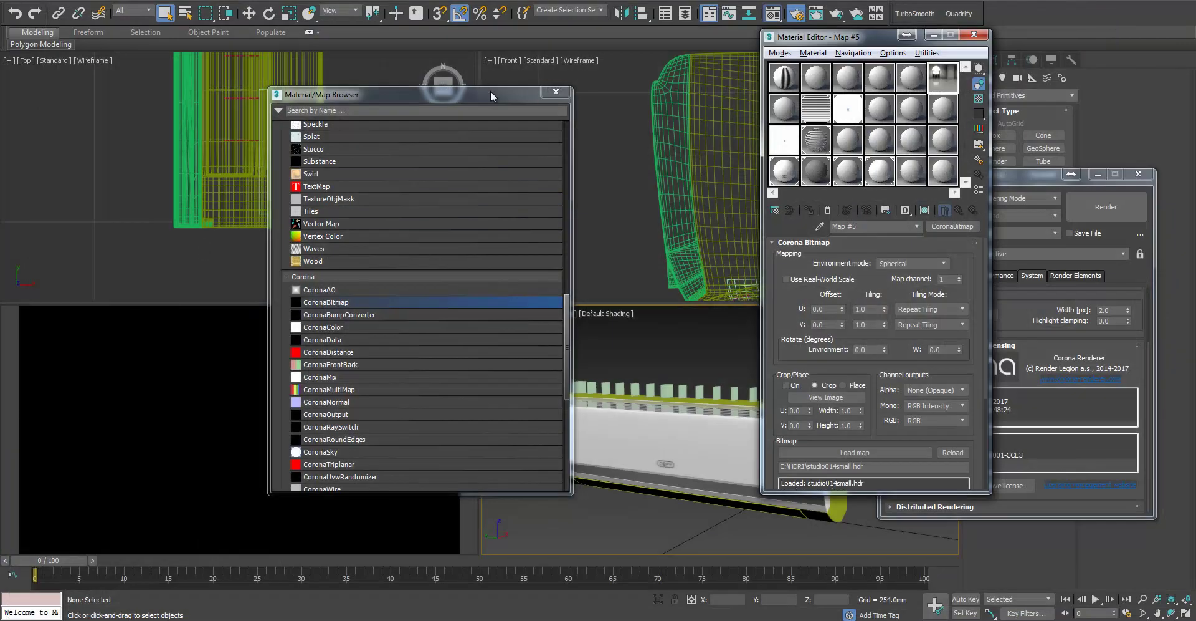
{"action": "left_click", "coordinate": [554, 92]}
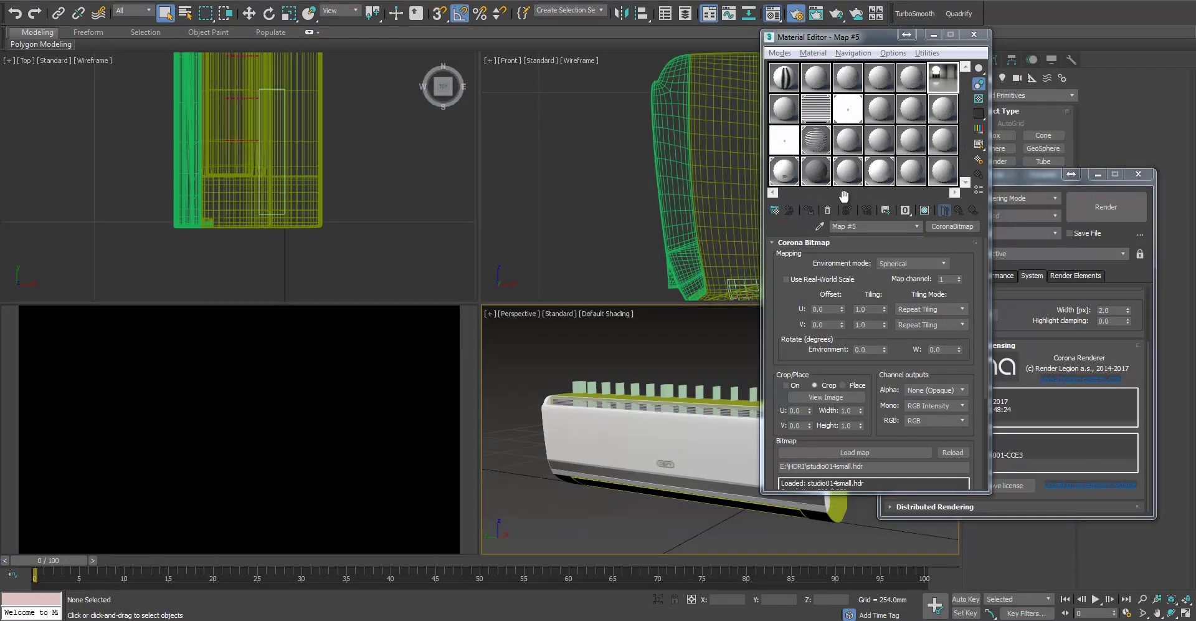
Assign the studio014small.hdr map as the scene's environment map and minimize the environment and material windows
{"action": "key", "text": "8"}
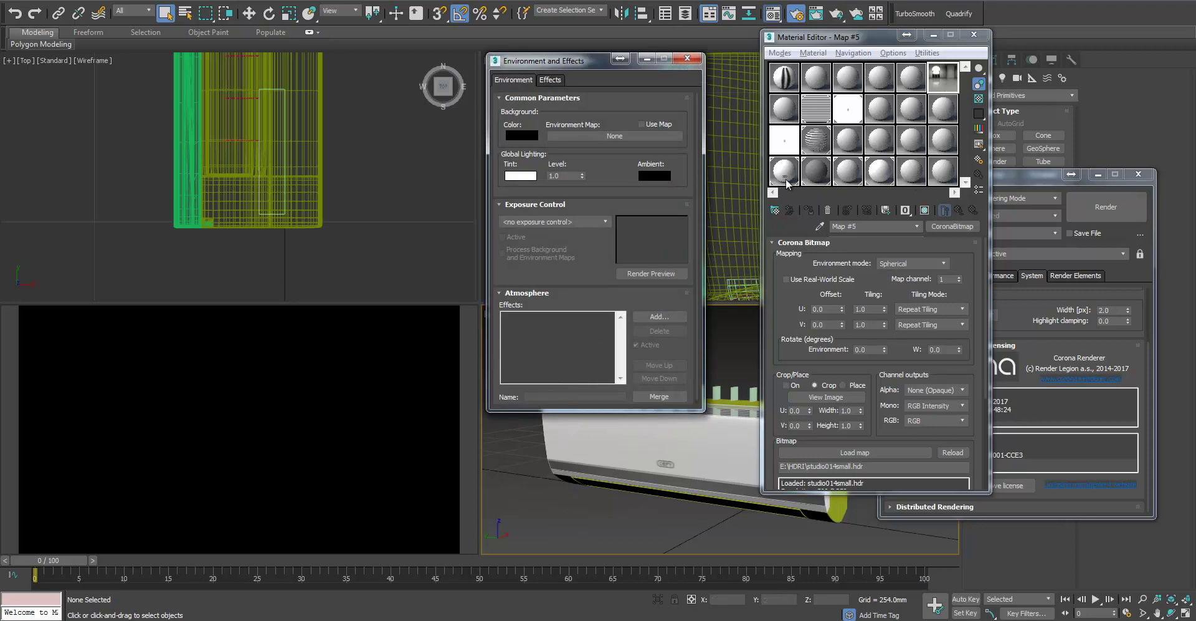
{"action": "left_click", "coordinate": [945, 78]}
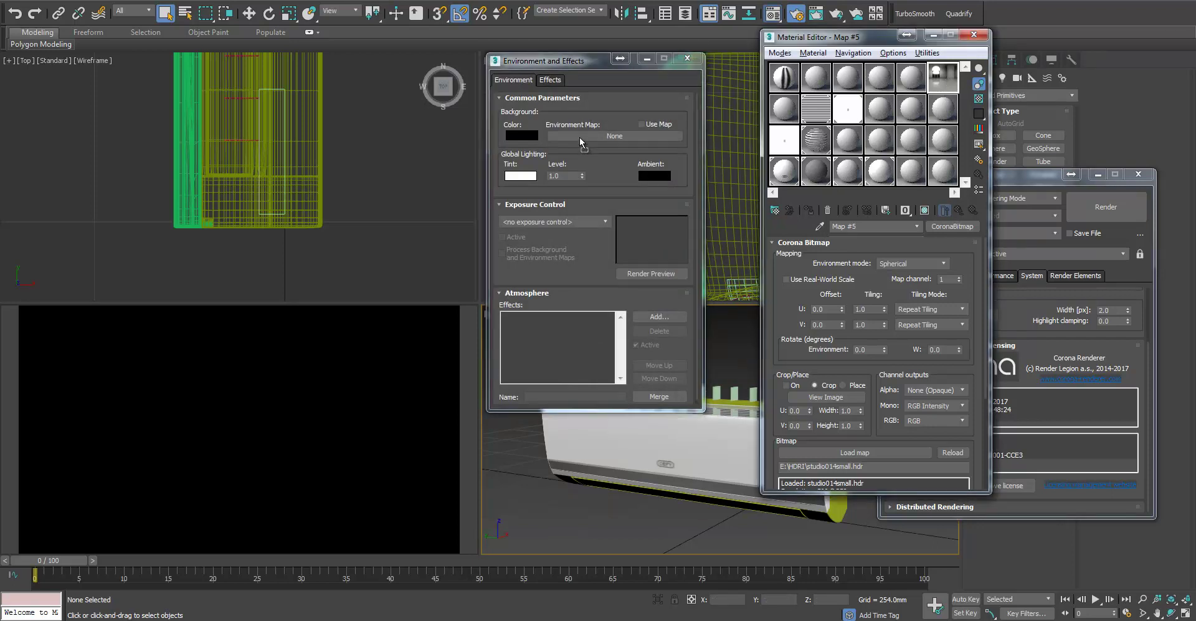
{"action": "left_click_drag", "start_coordinate": [581, 142], "coordinate": [582, 139]}
{"action": "left_click", "coordinate": [579, 272]}
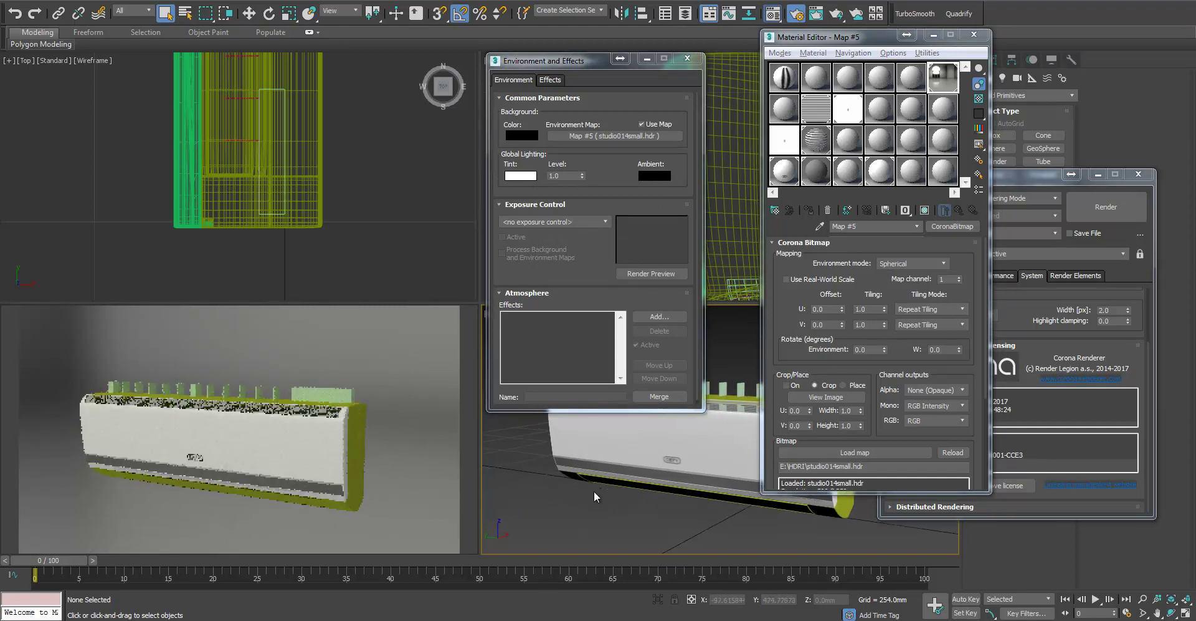
{"action": "left_click", "coordinate": [647, 58]}
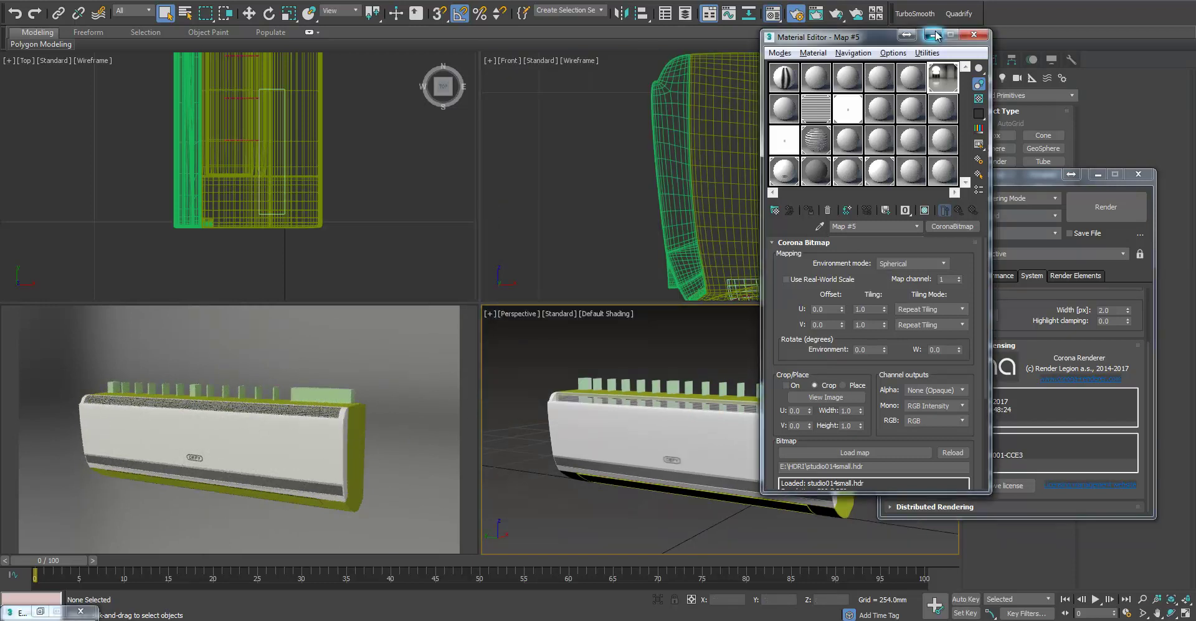
{"action": "left_click", "coordinate": [933, 35]}
Select the row of fin boxes, show edged faces in the maximized Perspective view and move the boxes into the top grille
{"action": "left_click", "coordinate": [790, 389]}
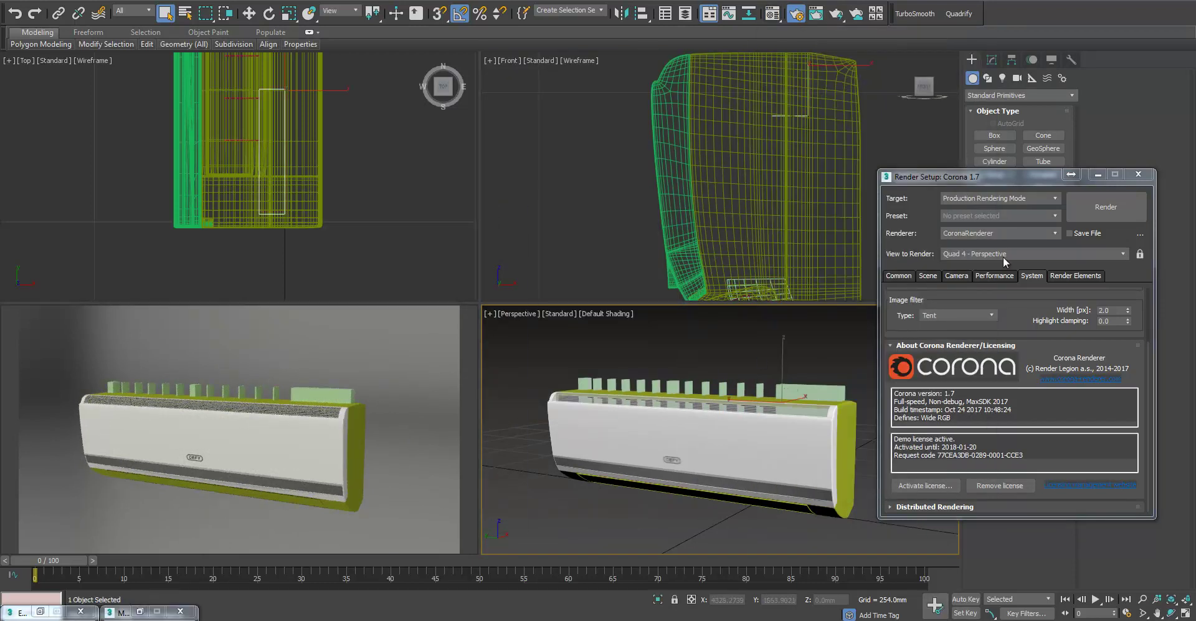
{"action": "left_click", "coordinate": [1098, 174]}
{"action": "scroll", "coordinate": [757, 434], "scroll_direction": "up", "scroll_amount": 2}
{"action": "middle_click_drag", "start_coordinate": [757, 434], "coordinate": [735, 415], "text": "alt"}
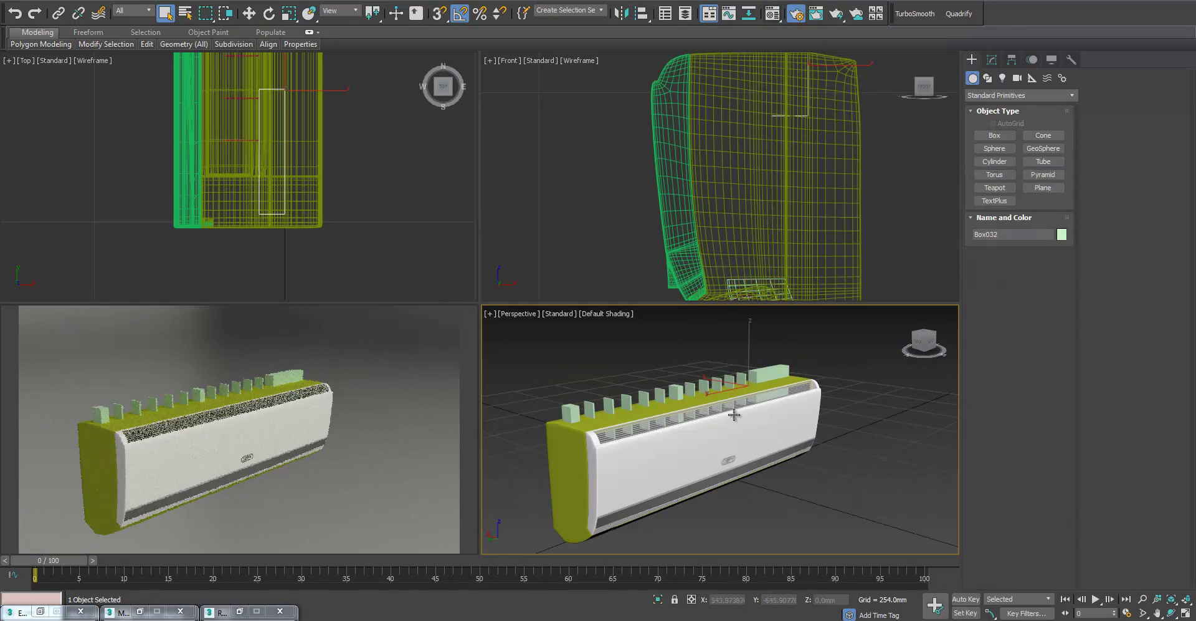
{"action": "scroll", "coordinate": [802, 439], "scroll_direction": "up", "scroll_amount": 3}
{"action": "key", "text": "alt+w"}
{"action": "middle_click_drag", "start_coordinate": [663, 434], "coordinate": [881, 453]}
{"action": "key", "text": "w"}
{"action": "key", "text": "F4"}
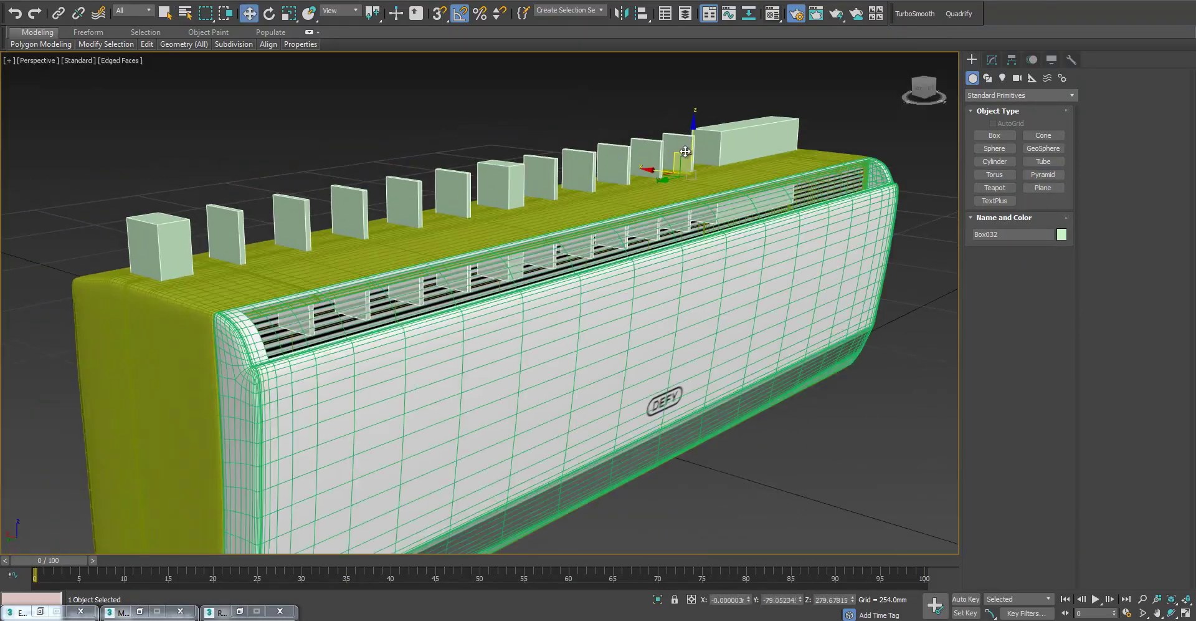
{"action": "left_click_drag", "start_coordinate": [673, 156], "coordinate": [799, 212]}
Try to tilt the fin boxes about their Y axis and shift them out in front of the grille
{"action": "key", "text": "e"}
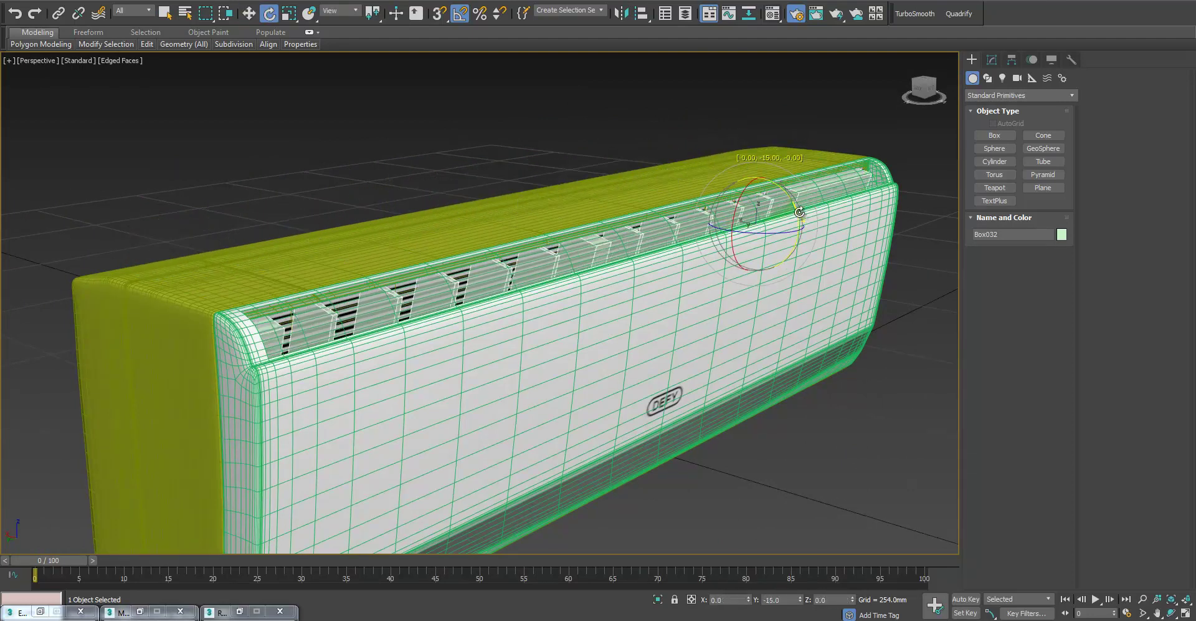
{"action": "middle_click_drag", "start_coordinate": [799, 213], "coordinate": [722, 227], "text": "alt"}
{"action": "key", "text": "w"}
{"action": "left_click_drag", "start_coordinate": [671, 227], "coordinate": [783, 181]}
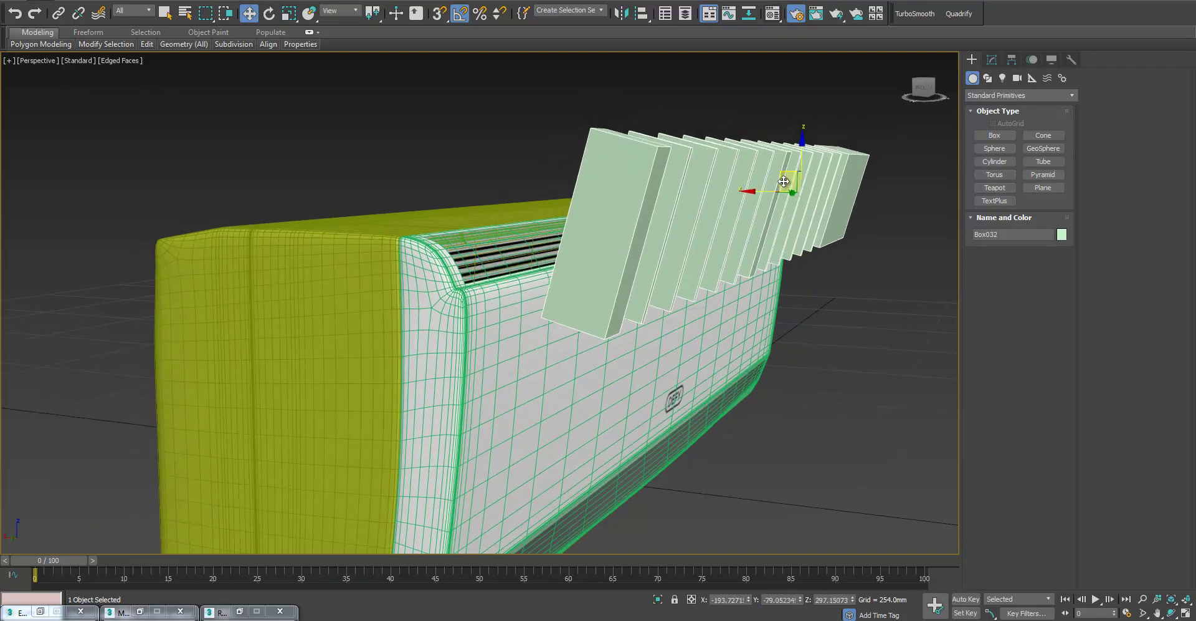
{"action": "right_click", "coordinate": [783, 183]}
Raise the upright fin boxes clear above the air conditioner's top and return to the four-viewport layout
{"action": "left_click_drag", "start_coordinate": [689, 199], "coordinate": [696, 59]}
{"action": "middle_click_drag", "start_coordinate": [745, 114], "coordinate": [787, 260]}
{"action": "key", "text": "alt+w"}
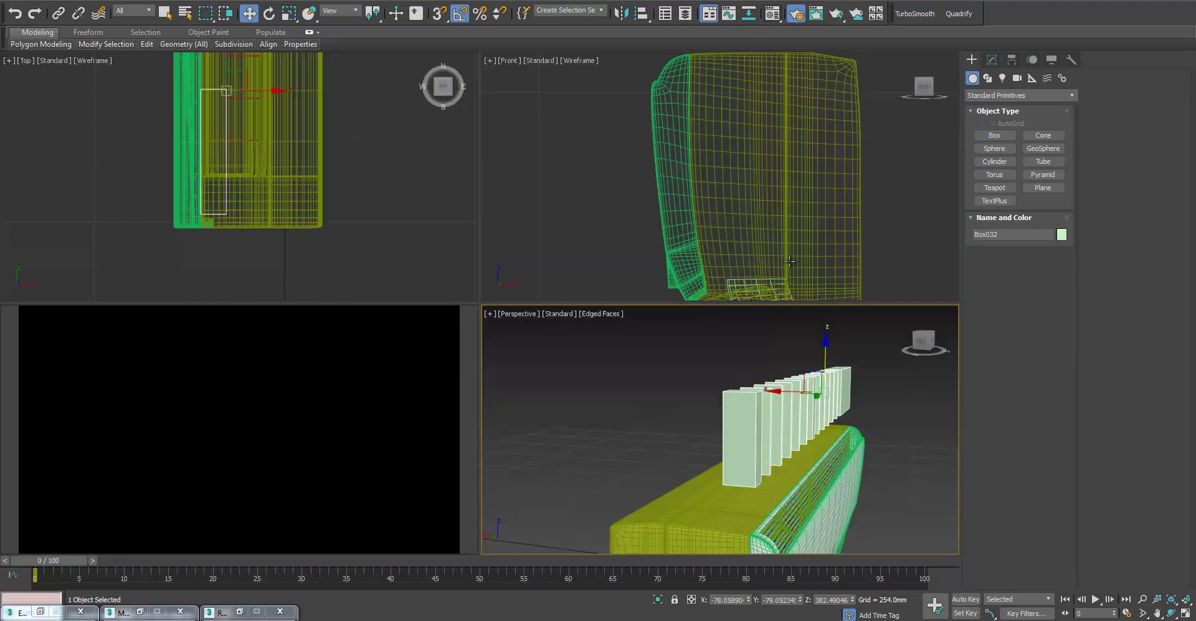
Select the rear vertices of all the fin boxes in the Top view and move them backward to deepen the boxes
{"action": "middle_click_drag", "start_coordinate": [540, 241], "coordinate": [552, 246]}
{"action": "middle_click_drag", "start_coordinate": [408, 246], "coordinate": [423, 257]}
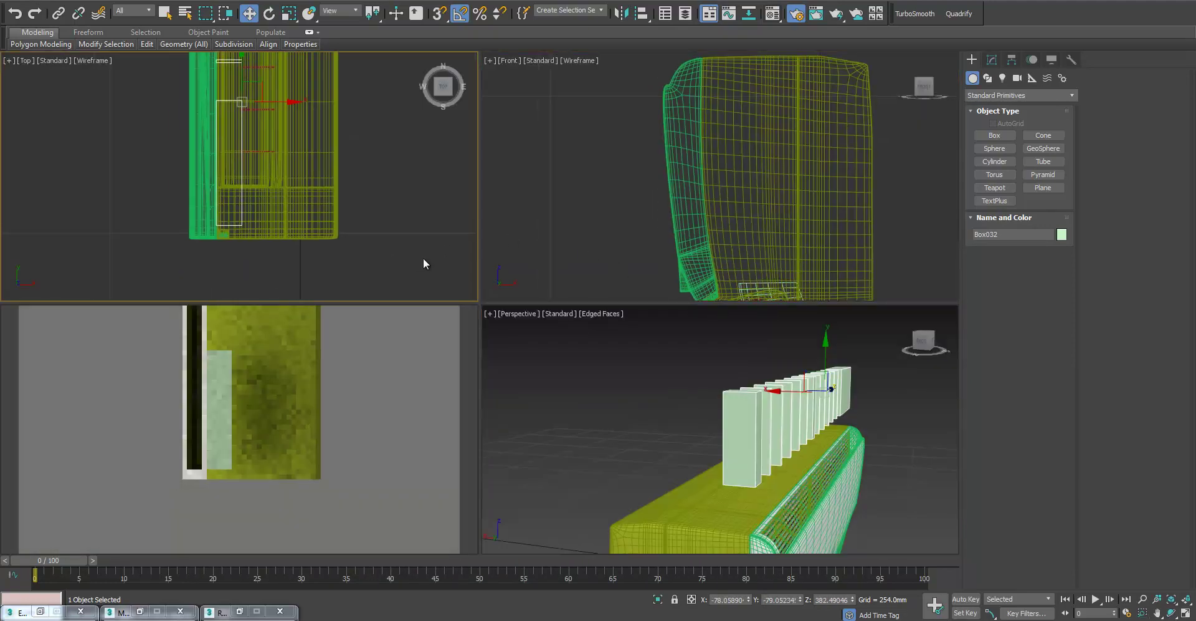
{"action": "scroll", "coordinate": [422, 257], "scroll_direction": "down", "scroll_amount": 5}
{"action": "key", "text": "1"}
{"action": "left_click_drag", "start_coordinate": [388, 89], "coordinate": [356, 264]}
{"action": "left_click_drag", "start_coordinate": [395, 172], "coordinate": [406, 172]}
Select the upper front edge of every fin box using the Front view, then maximize the Perspective view
{"action": "right_click", "coordinate": [684, 369]}
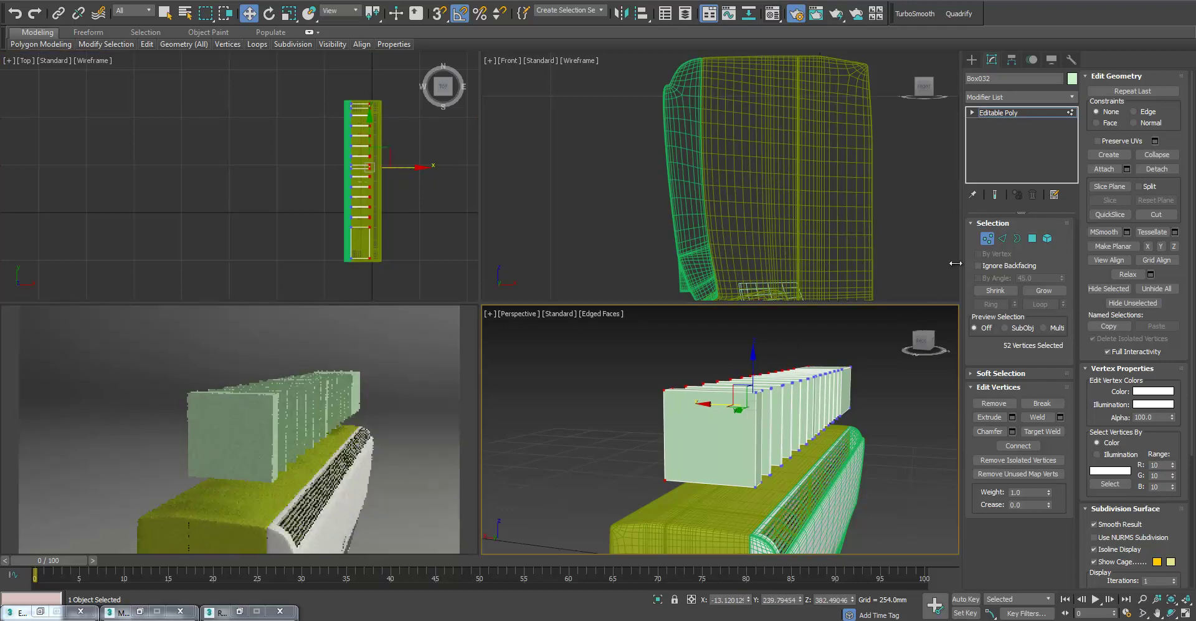
{"action": "left_click", "coordinate": [1002, 238]}
{"action": "right_click", "coordinate": [775, 212]}
{"action": "key", "text": "z"}
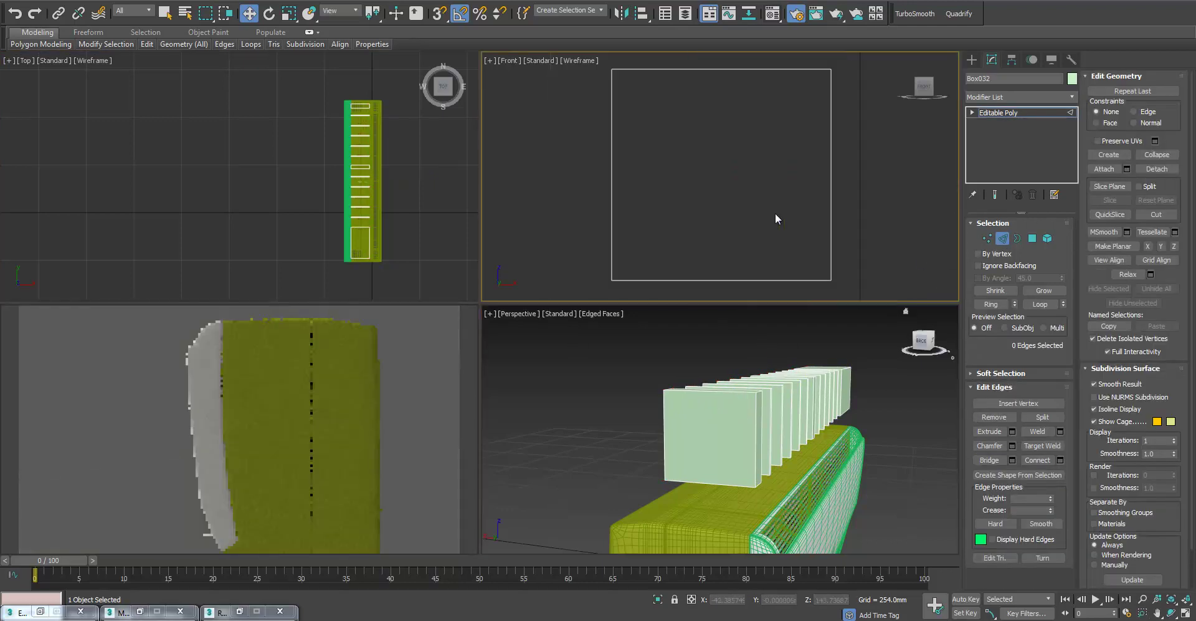
{"action": "left_click_drag", "start_coordinate": [661, 115], "coordinate": [709, 164]}
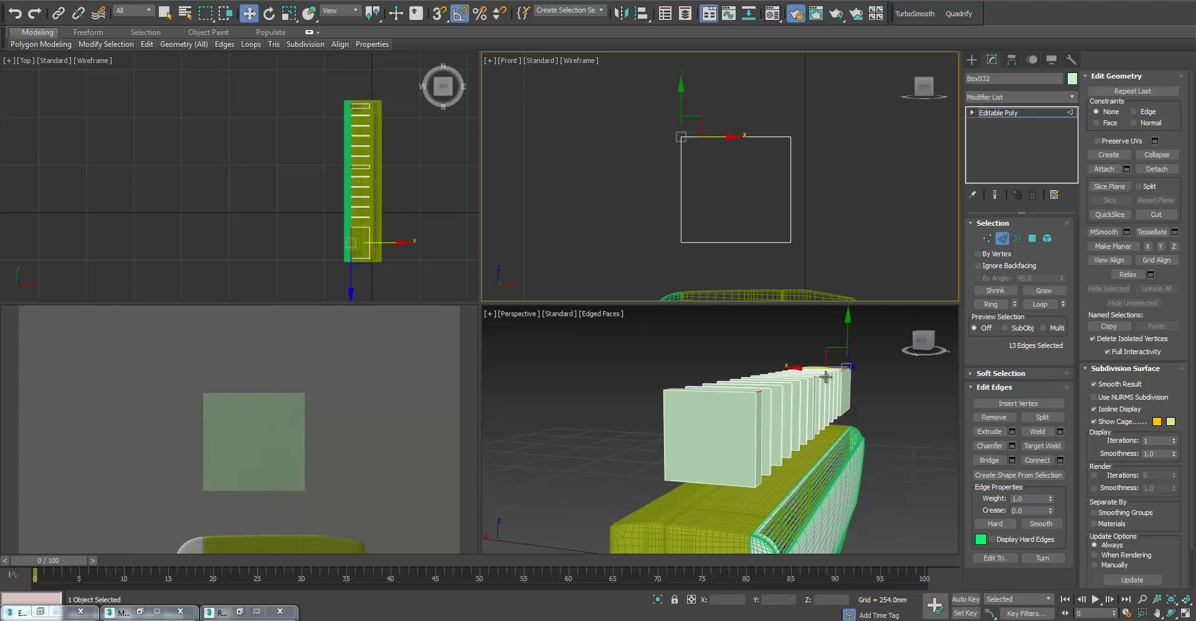
{"action": "right_click", "coordinate": [813, 382]}
{"action": "key", "text": "alt+w"}
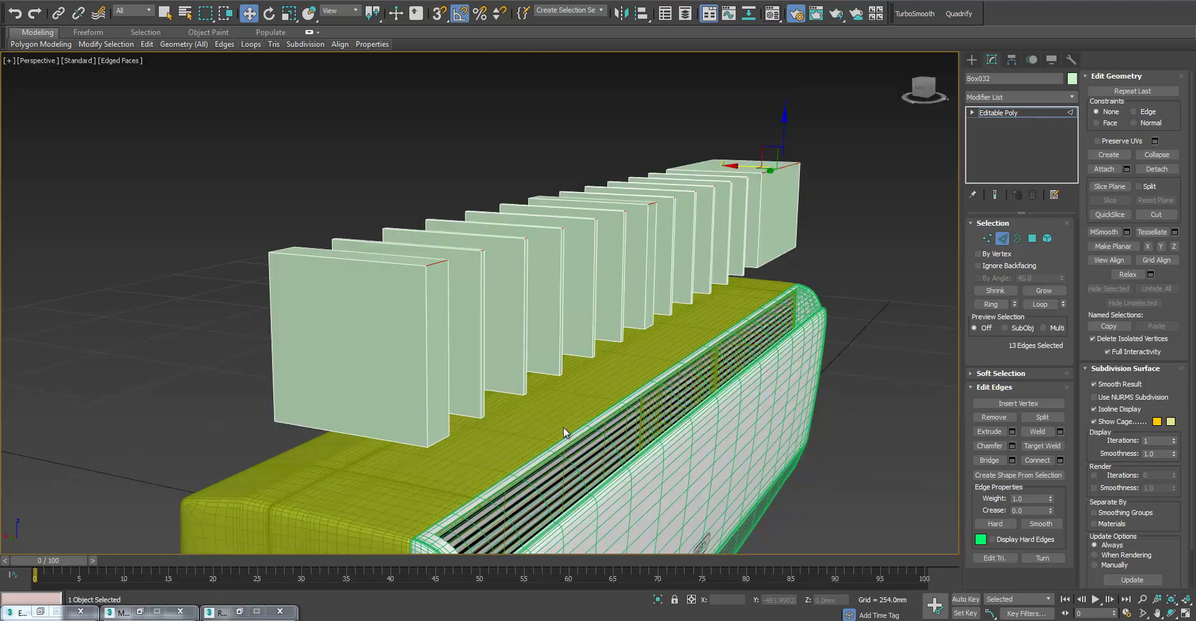
{"action": "middle_click_drag", "start_coordinate": [666, 261], "coordinate": [672, 286]}
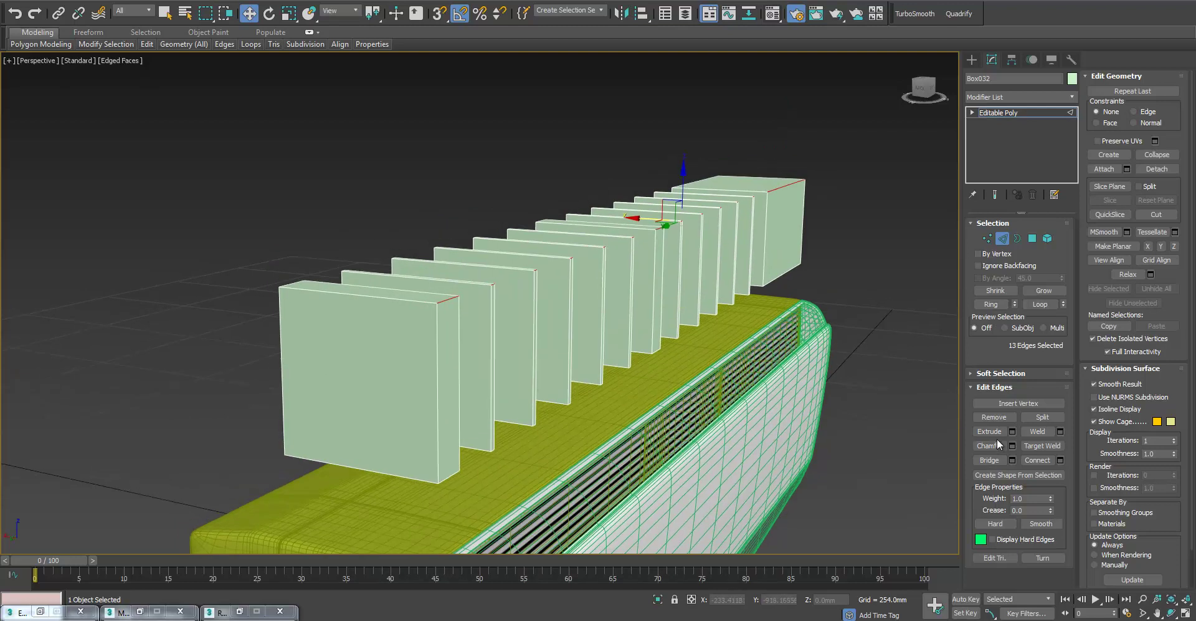
{"action": "left_click", "coordinate": [1012, 446]}
{"action": "mouse_move", "coordinate": [493, 331]}
{"action": "left_mouse_down"}
{"action": "mouse_move", "coordinate": [490, 315]}
{"action": "mouse_move", "coordinate": [490, 342]}
{"action": "left_mouse_up"}
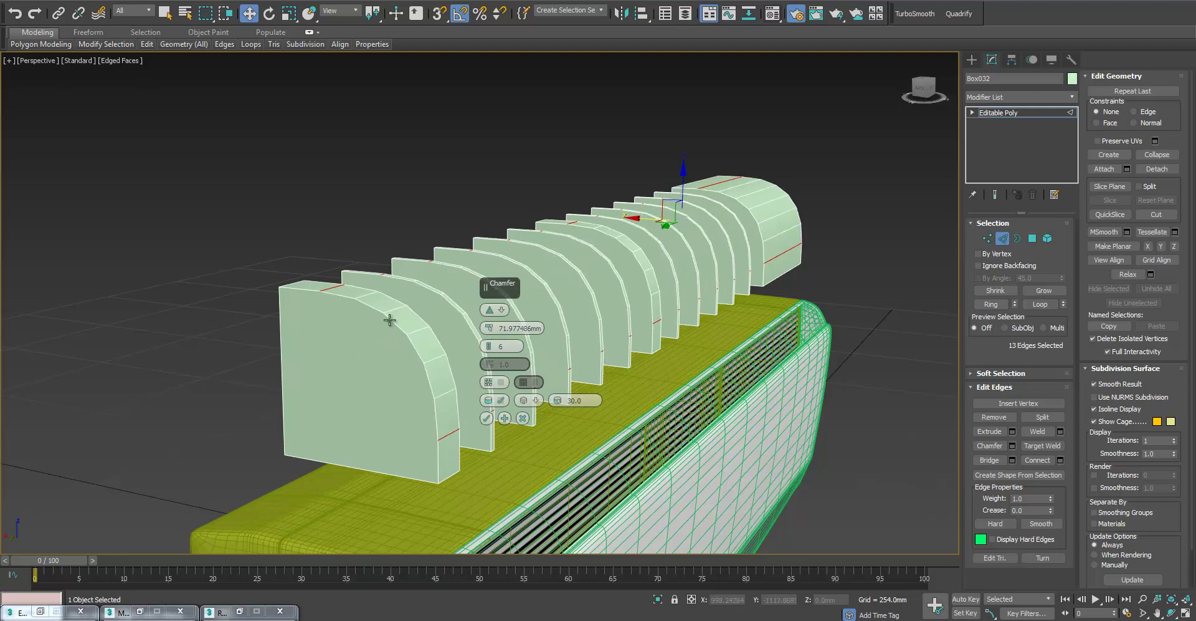
{"action": "left_click", "coordinate": [1171, 612]}
{"action": "left_click_drag", "start_coordinate": [592, 339], "coordinate": [569, 294]}
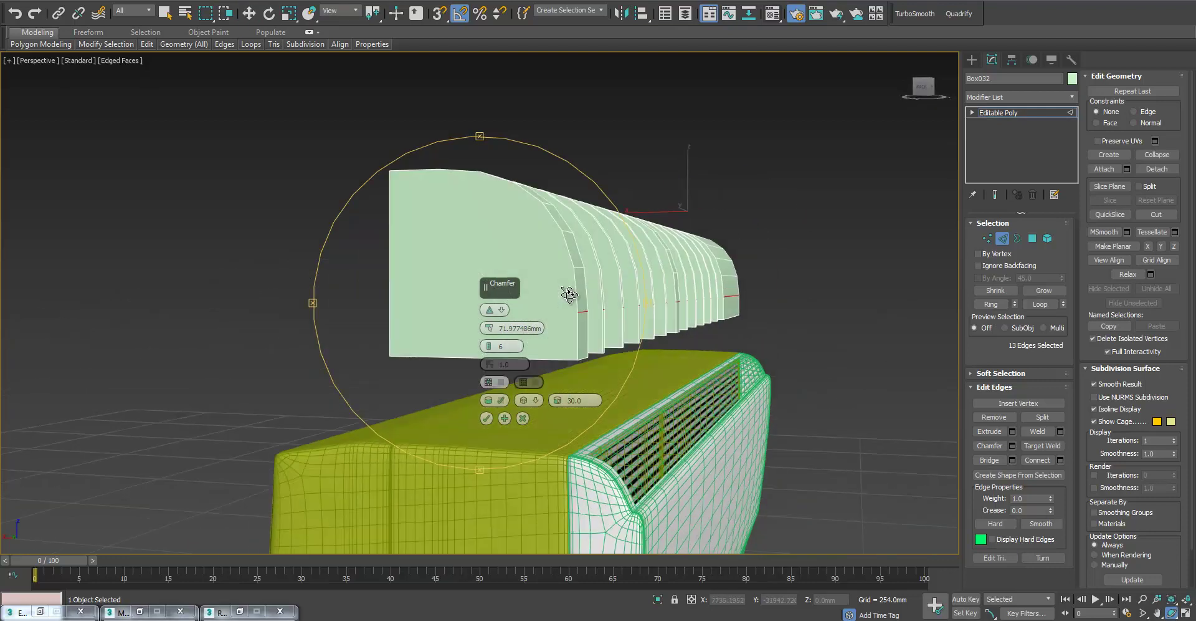
{"action": "left_click", "coordinate": [523, 418]}
Lower the whole row of fin boxes into the recess behind the lid's striped grille
{"action": "left_click", "coordinate": [1001, 238]}
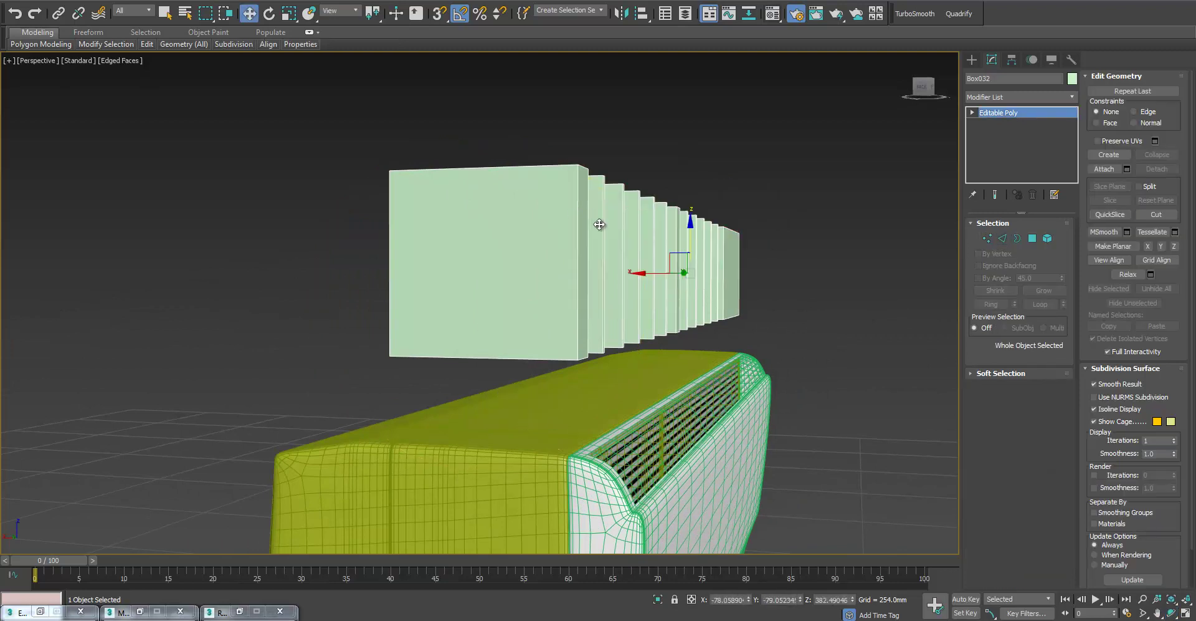
{"action": "left_click_drag", "start_coordinate": [668, 252], "coordinate": [702, 389]}
{"action": "scroll", "coordinate": [704, 316], "scroll_direction": "up", "scroll_amount": 5}
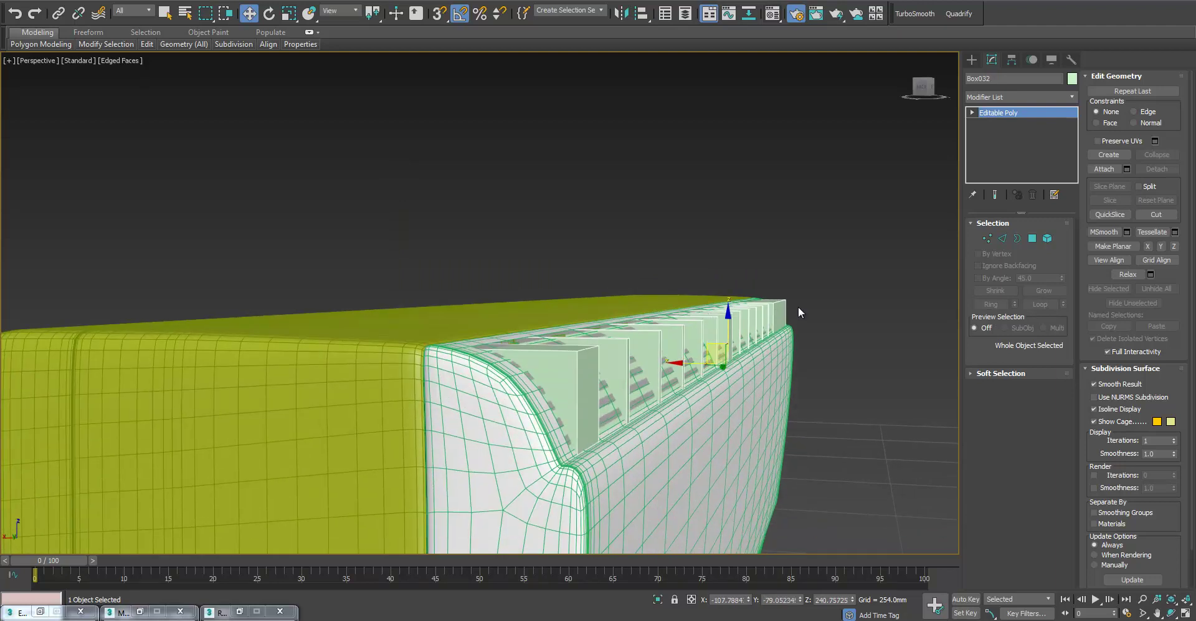
Chamfer the fin boxes' upper front edges by about 50 mm with 9 segments to follow the grille's curve
{"action": "left_click", "coordinate": [1002, 239]}
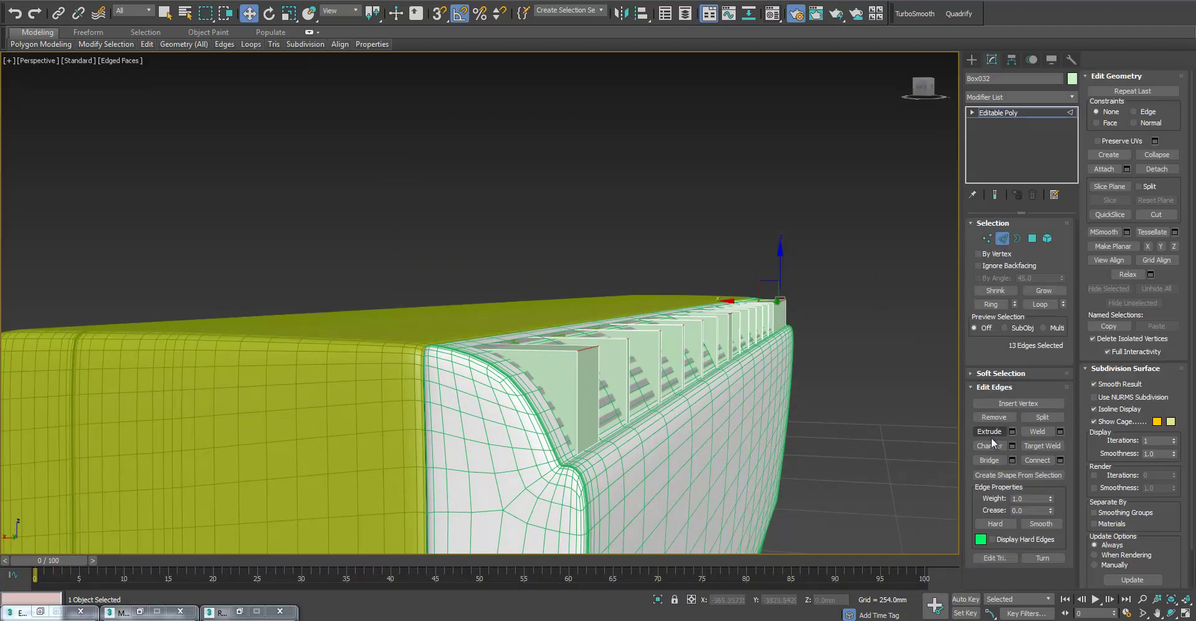
{"action": "left_click", "coordinate": [1011, 445]}
{"action": "left_click_drag", "start_coordinate": [491, 328], "coordinate": [495, 326]}
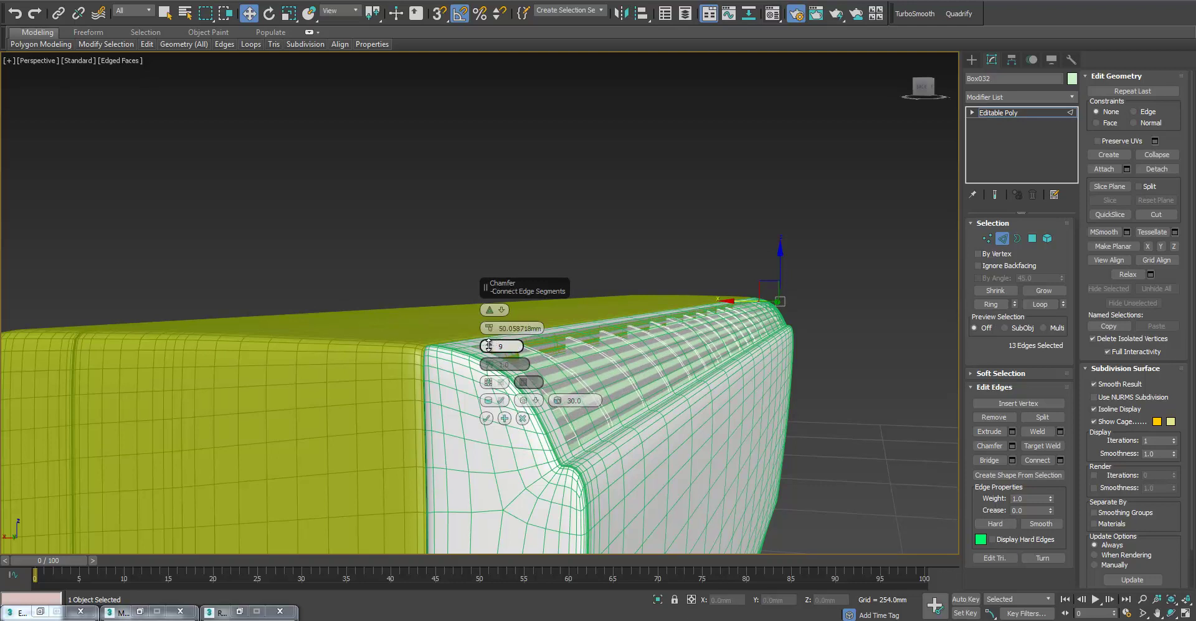
{"action": "left_click", "coordinate": [486, 417]}
{"action": "scroll", "coordinate": [564, 414], "scroll_direction": "up", "scroll_amount": 5}
{"action": "middle_click_drag", "start_coordinate": [563, 414], "coordinate": [718, 395], "text": "alt"}
{"action": "key", "text": "2"}
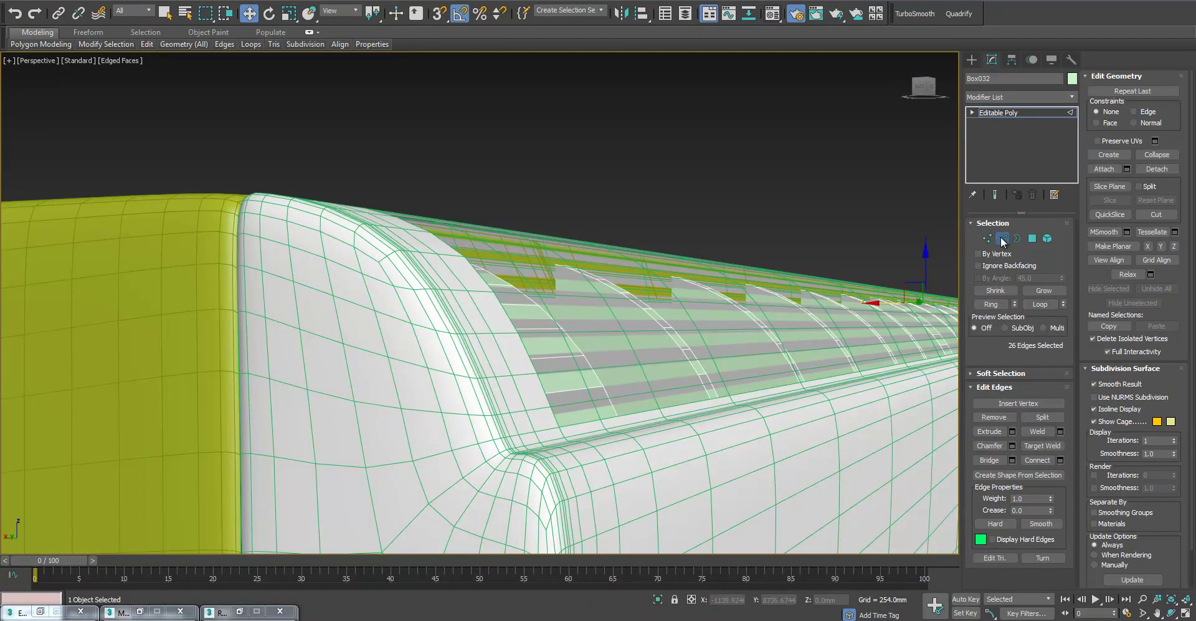
Lower the whole row of fin boxes slightly so their tops sit beneath the body's upper surface
{"action": "middle_click_drag", "start_coordinate": [888, 352], "coordinate": [893, 362], "text": "alt"}
{"action": "left_click_drag", "start_coordinate": [927, 370], "coordinate": [922, 365]}
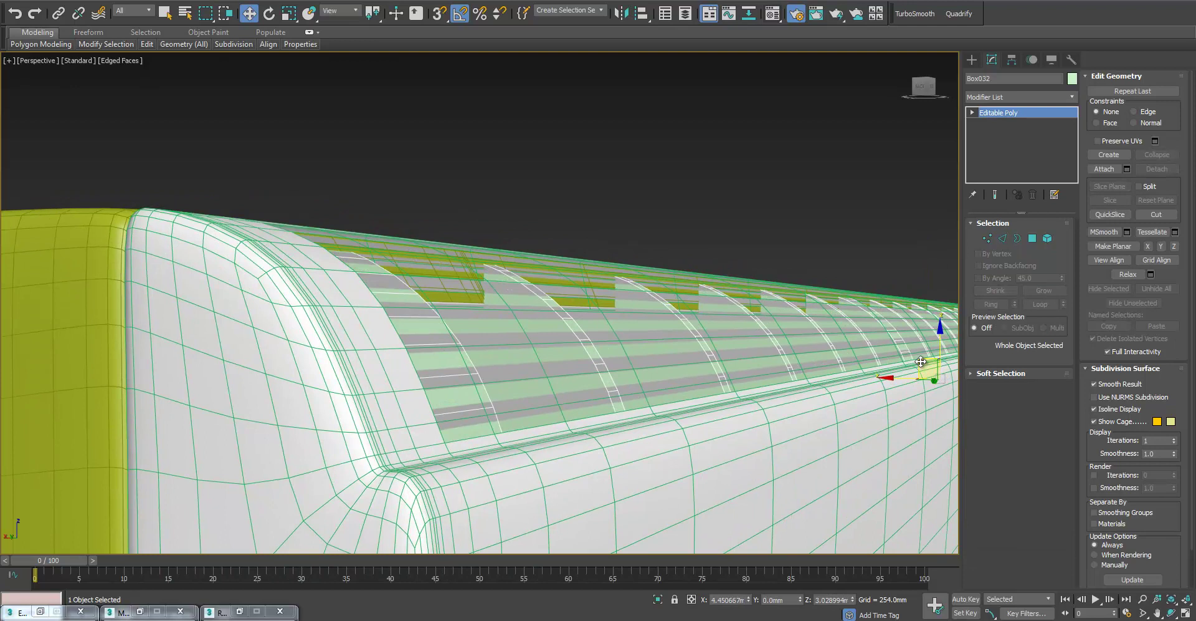
{"action": "middle_click_drag", "start_coordinate": [921, 361], "coordinate": [800, 377], "text": "alt"}
{"action": "middle_click_drag", "start_coordinate": [695, 351], "coordinate": [408, 337], "text": "alt"}
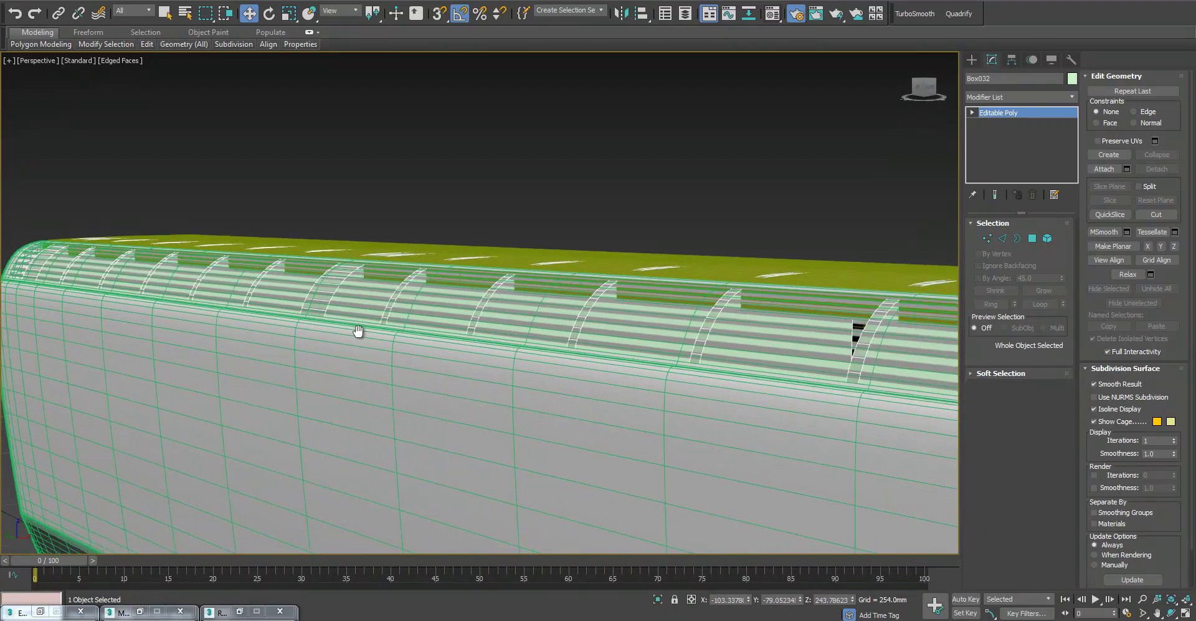
{"action": "scroll", "coordinate": [452, 342], "scroll_direction": "down", "scroll_amount": 3}
{"action": "middle_click_drag", "start_coordinate": [545, 360], "coordinate": [539, 356]}
{"action": "scroll", "coordinate": [815, 385], "scroll_direction": "up", "scroll_amount": 3}
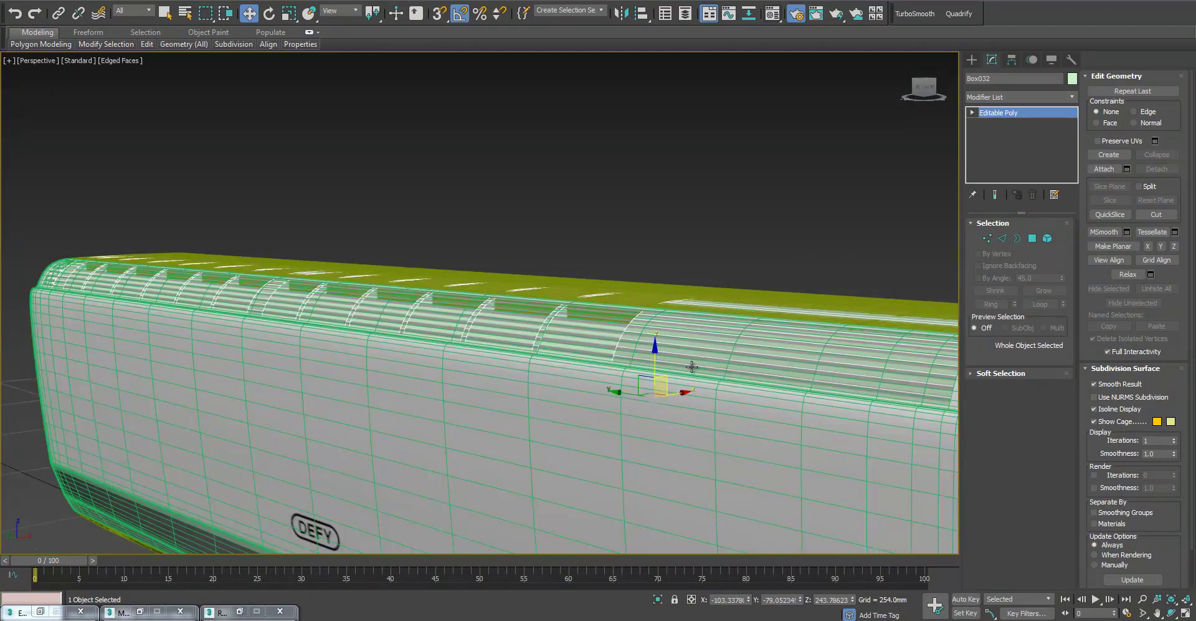
{"action": "left_click_drag", "start_coordinate": [652, 351], "coordinate": [661, 357]}
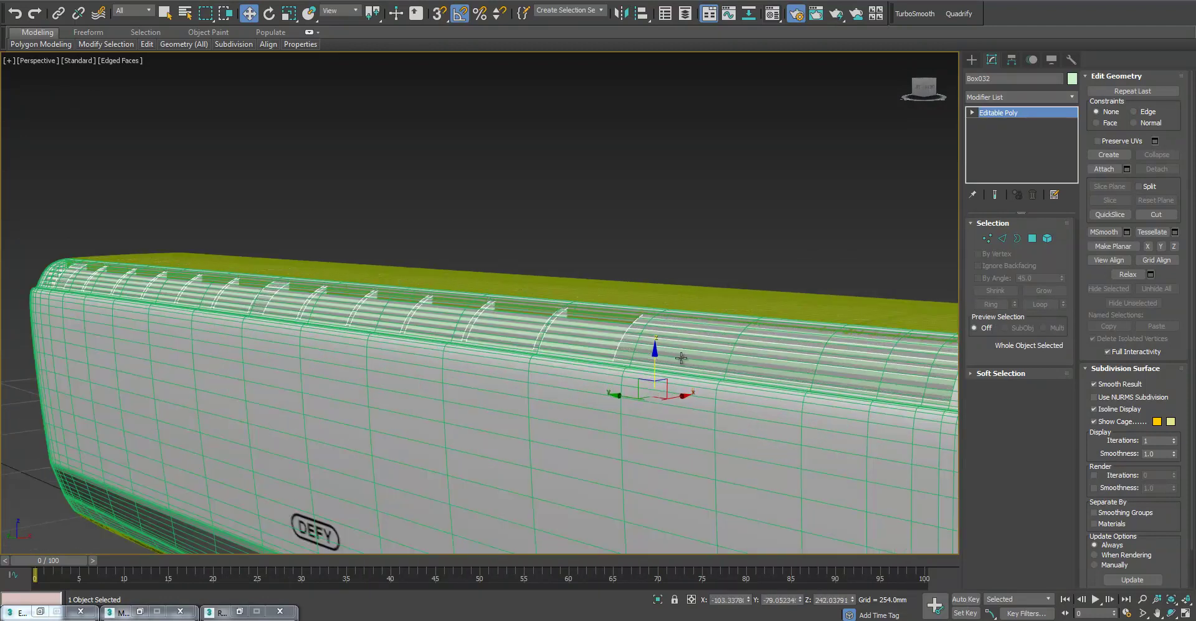
Select all the outer side vertices of the endmost fin box and move them outward toward the unit's side
{"action": "scroll", "coordinate": [683, 358], "scroll_direction": "down", "scroll_amount": 3}
{"action": "middle_click_drag", "start_coordinate": [685, 358], "coordinate": [514, 371], "text": "alt"}
{"action": "key", "text": "1"}
{"action": "middle_click_drag", "start_coordinate": [680, 348], "coordinate": [554, 256]}
{"action": "left_click_drag", "start_coordinate": [539, 151], "coordinate": [595, 260]}
{"action": "scroll", "coordinate": [580, 253], "scroll_direction": "up", "scroll_amount": 3}
{"action": "scroll", "coordinate": [551, 273], "scroll_direction": "down", "scroll_amount": 4}
{"action": "middle_click_drag", "start_coordinate": [507, 340], "coordinate": [603, 274]}
{"action": "left_click_drag", "start_coordinate": [362, 211], "coordinate": [407, 332]}
{"action": "scroll", "coordinate": [401, 286], "scroll_direction": "up", "scroll_amount": 4}
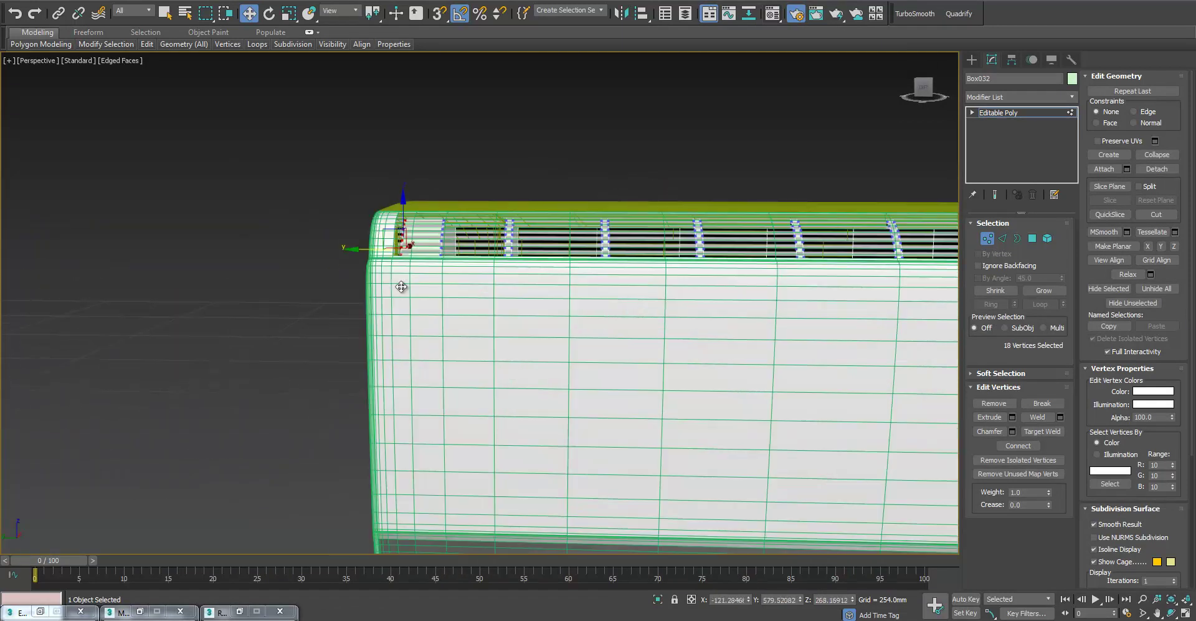
{"action": "key", "text": "F3"}
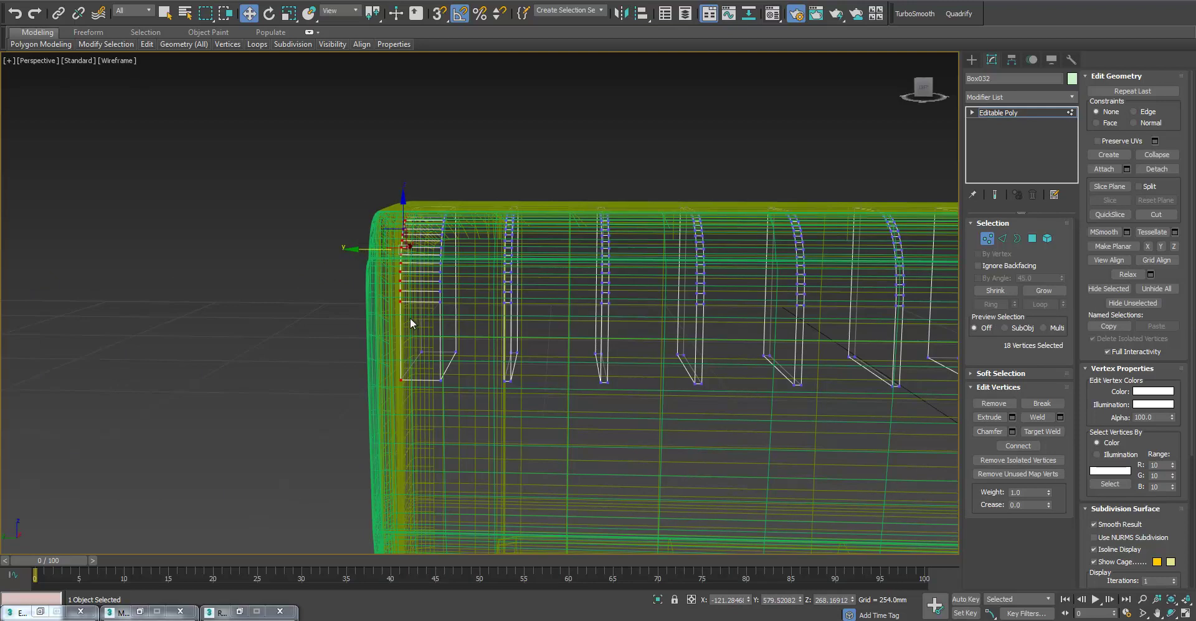
{"action": "left_click_drag", "start_coordinate": [413, 342], "coordinate": [426, 365], "text": "ctrl"}
{"action": "left_click_drag", "start_coordinate": [367, 256], "coordinate": [360, 259]}
{"action": "key", "text": "F3"}
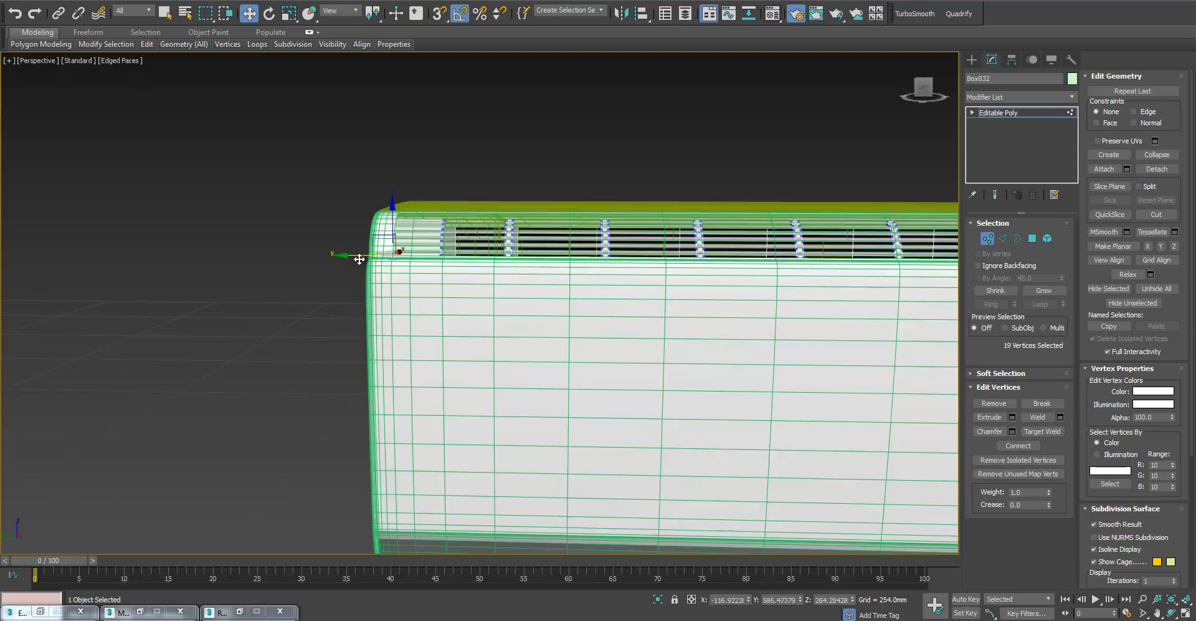
{"action": "left_click", "coordinate": [988, 240]}
Deselect the fin boxes and turn off the edged-faces display to view the whole air conditioner
{"action": "left_click", "coordinate": [709, 136]}
{"action": "scroll", "coordinate": [745, 243], "scroll_direction": "down", "scroll_amount": 5}
{"action": "middle_click_drag", "start_coordinate": [745, 243], "coordinate": [219, 241]}
{"action": "mouse_move", "coordinate": [427, 269]}
{"action": "middle_mouse_down", "text": "alt"}
{"action": "mouse_move", "coordinate": [414, 256]}
{"action": "mouse_move", "coordinate": [483, 294]}
{"action": "middle_mouse_up", "text": "alt"}
{"action": "key", "text": "F4"}
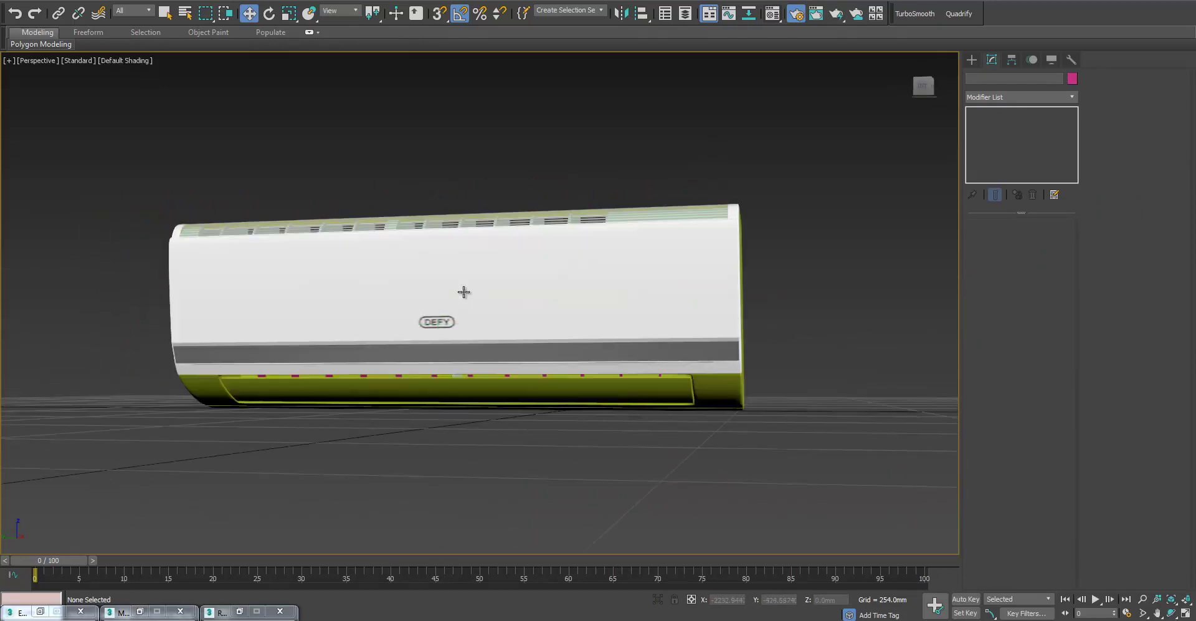
{"action": "scroll", "coordinate": [442, 301], "scroll_direction": "up", "scroll_amount": 2}
{"action": "middle_click_drag", "start_coordinate": [602, 248], "coordinate": [548, 231], "text": "alt"}
Select the fin boxes through the lid in wireframe and assign them the 15 - Default material
{"action": "scroll", "coordinate": [547, 218], "scroll_direction": "up", "scroll_amount": 2}
{"action": "scroll", "coordinate": [548, 217], "scroll_direction": "up", "scroll_amount": 2}
{"action": "key", "text": "F3"}
{"action": "left_click", "coordinate": [488, 221]}
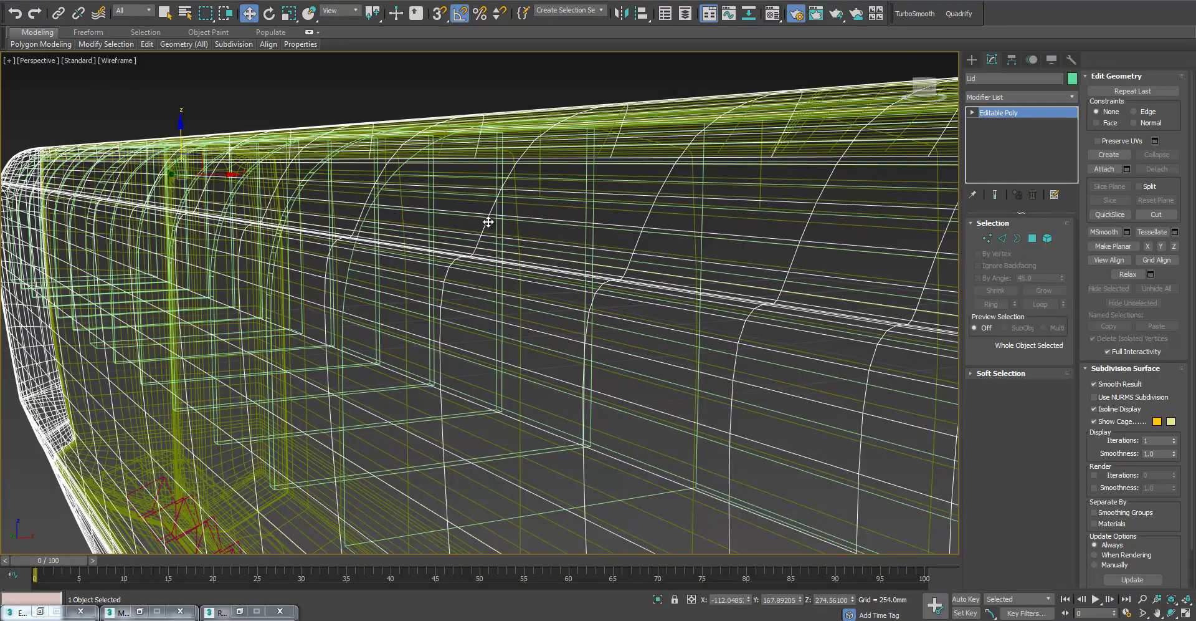
{"action": "left_click", "coordinate": [488, 222]}
{"action": "key", "text": "z"}
{"action": "key", "text": "F3"}
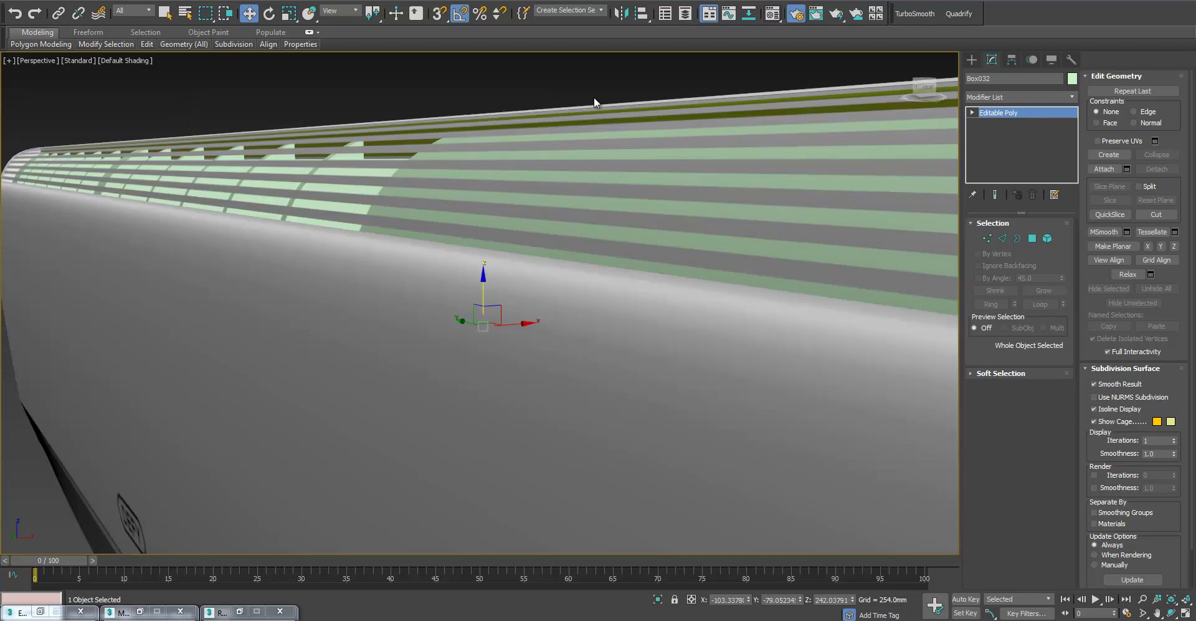
{"action": "left_click", "coordinate": [772, 13]}
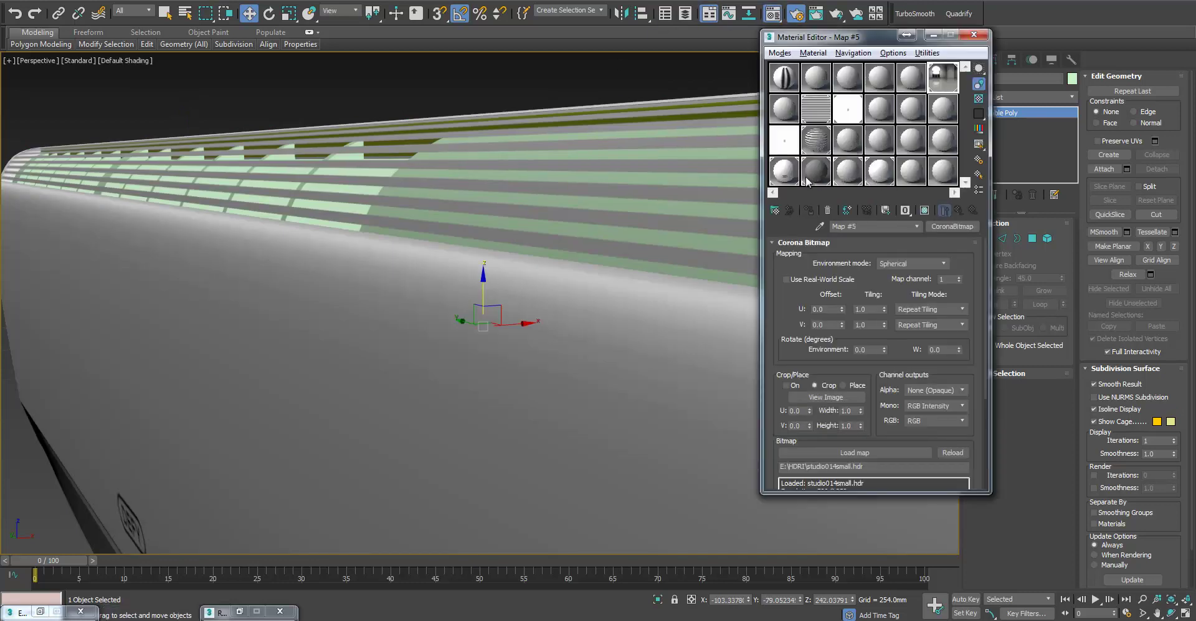
{"action": "left_click", "coordinate": [845, 154]}
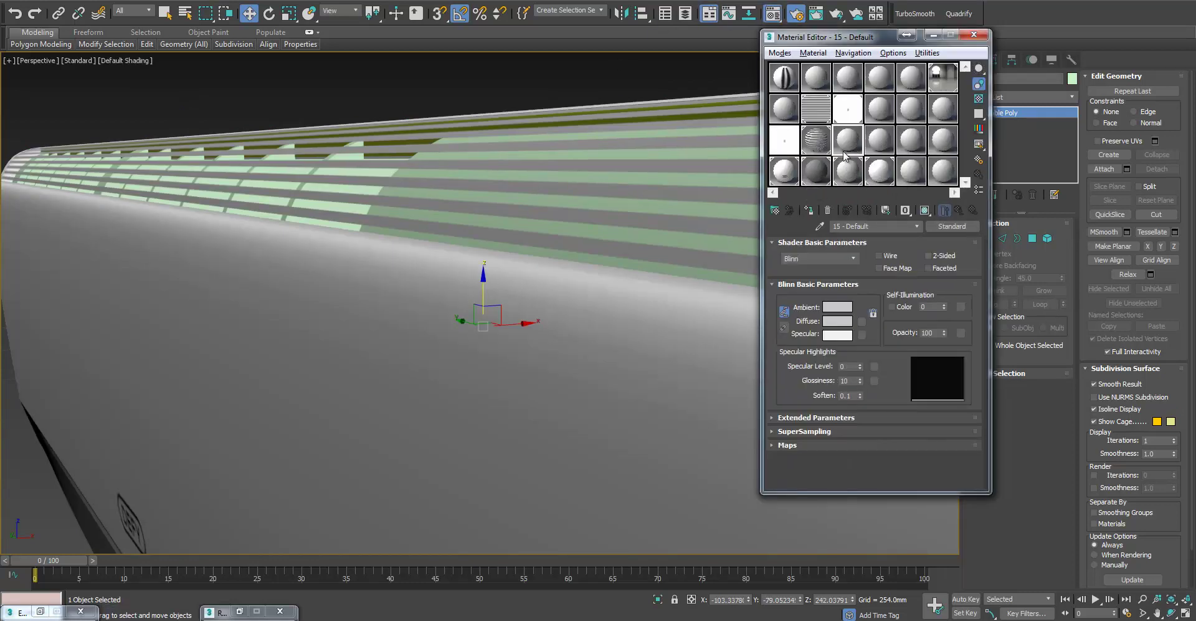
{"action": "left_click", "coordinate": [810, 211]}
{"action": "left_click", "coordinate": [593, 81]}
Assign the white 19 - Default Corona material to the green main body
{"action": "scroll", "coordinate": [566, 197], "scroll_direction": "down", "scroll_amount": 6}
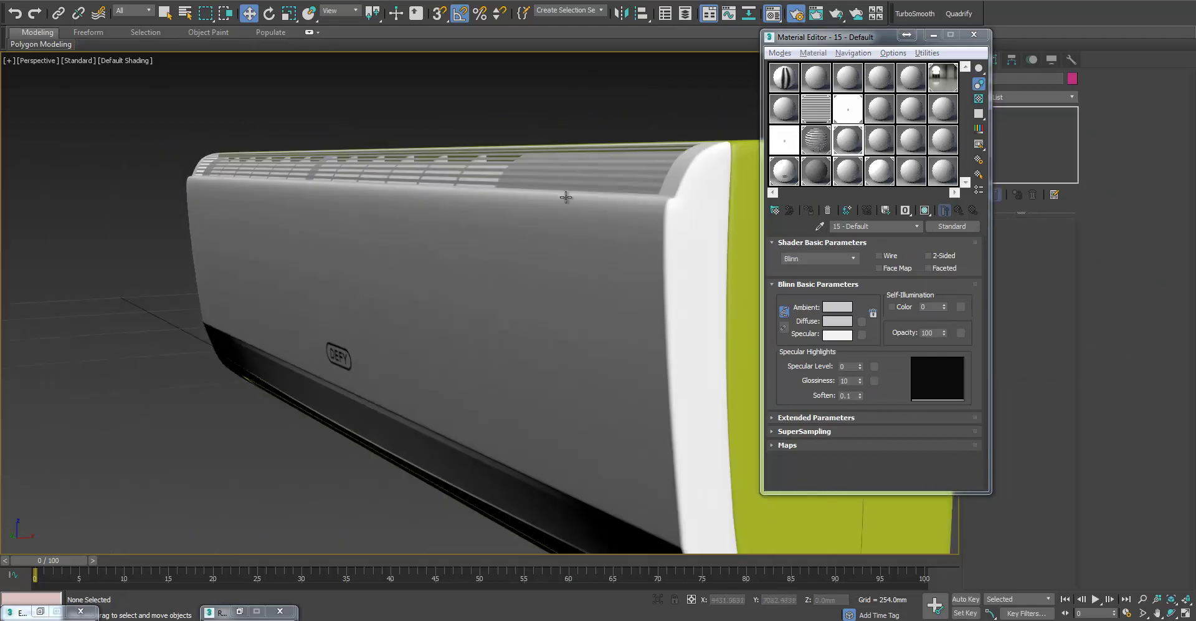
{"action": "scroll", "coordinate": [523, 233], "scroll_direction": "down", "scroll_amount": 2}
{"action": "middle_click_drag", "start_coordinate": [537, 229], "coordinate": [504, 216]}
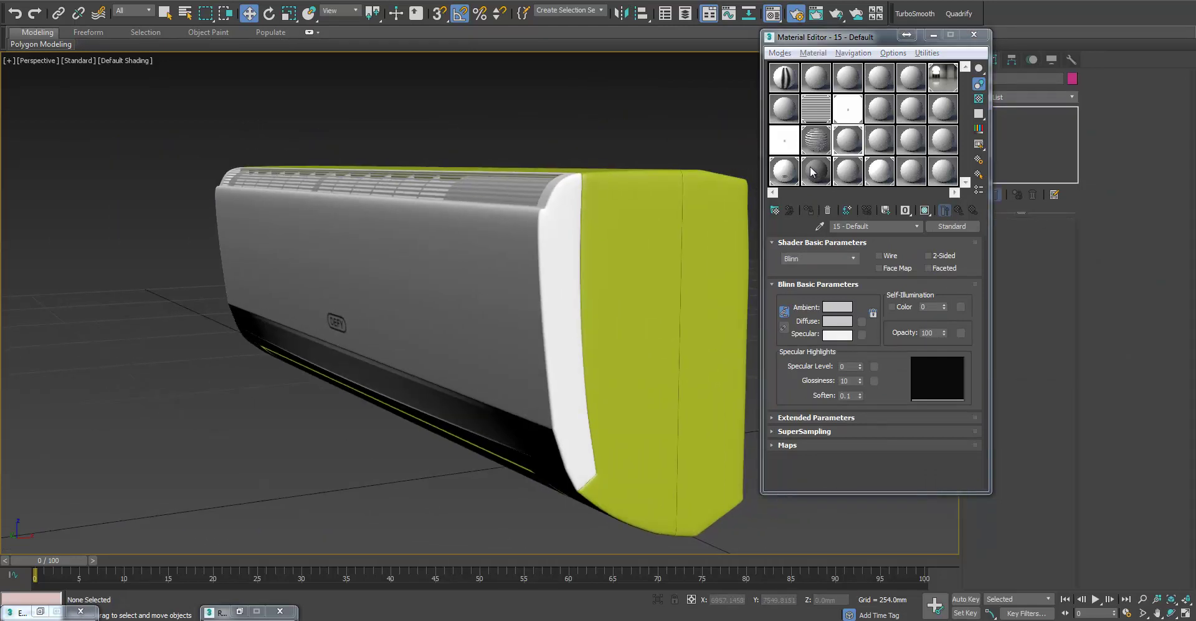
{"action": "left_click", "coordinate": [789, 178]}
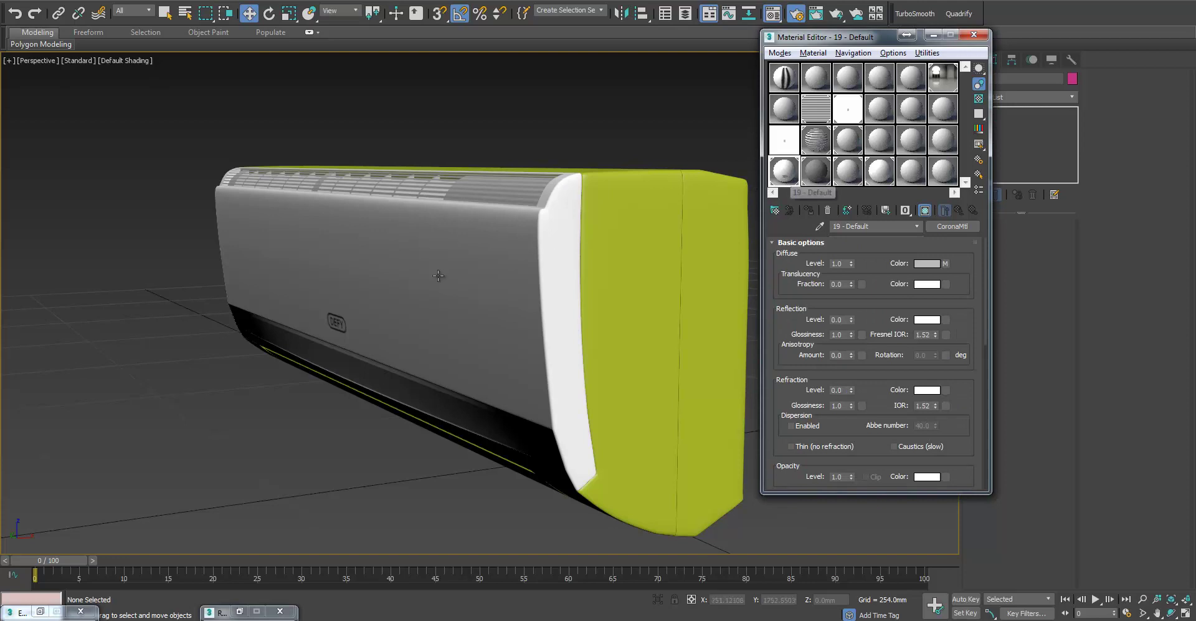
{"action": "left_click_drag", "start_coordinate": [785, 175], "coordinate": [678, 216]}
{"action": "left_click", "coordinate": [677, 217]}
Add a UVW Map modifier to the main body and align its planar mapping to the Y axis
{"action": "scroll", "coordinate": [678, 216], "scroll_direction": "down", "scroll_amount": 3}
{"action": "middle_click_drag", "start_coordinate": [678, 216], "coordinate": [744, 197], "text": "alt"}
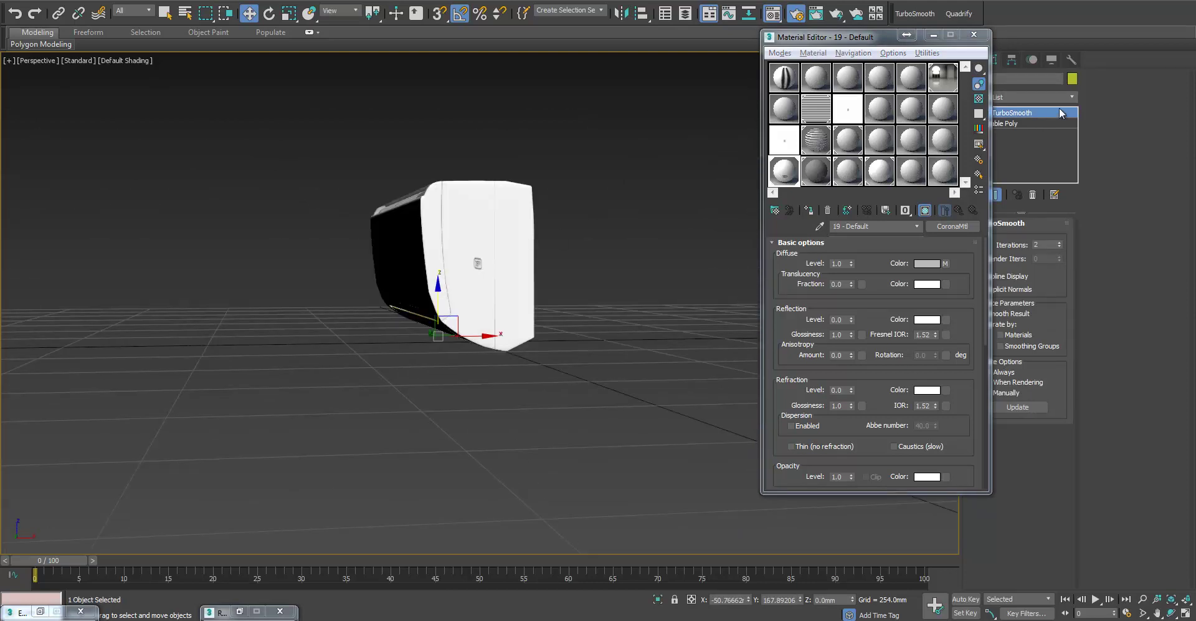
{"action": "left_click", "coordinate": [1072, 97]}
{"action": "scroll", "coordinate": [1089, 478], "scroll_direction": "down", "scroll_amount": 15}
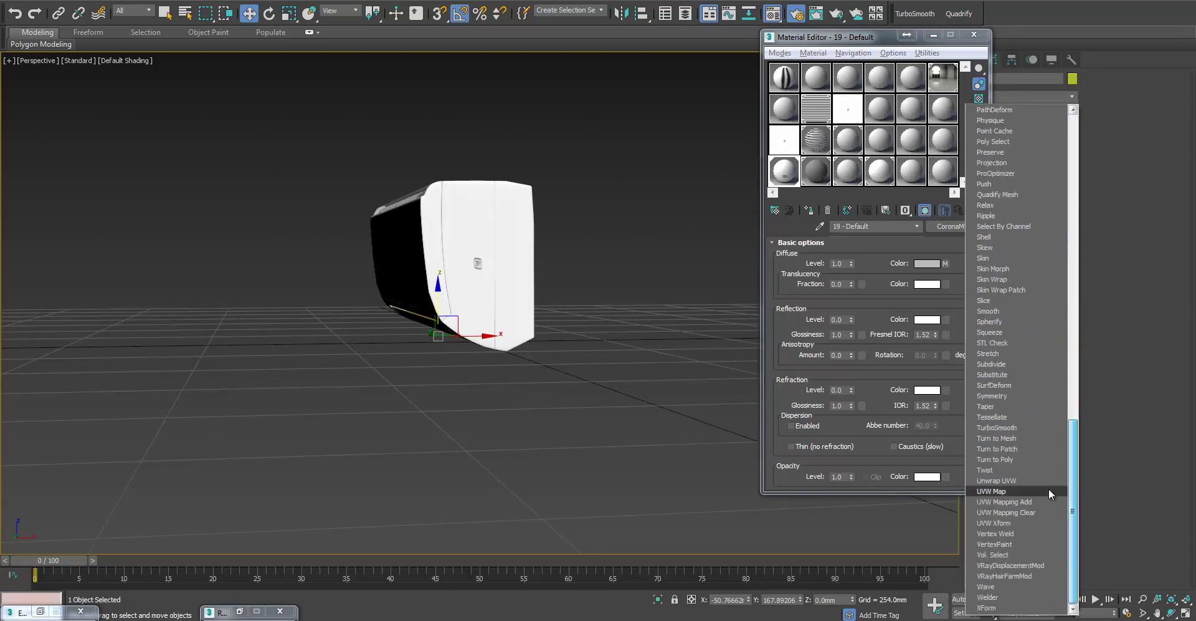
{"action": "left_click", "coordinate": [991, 491]}
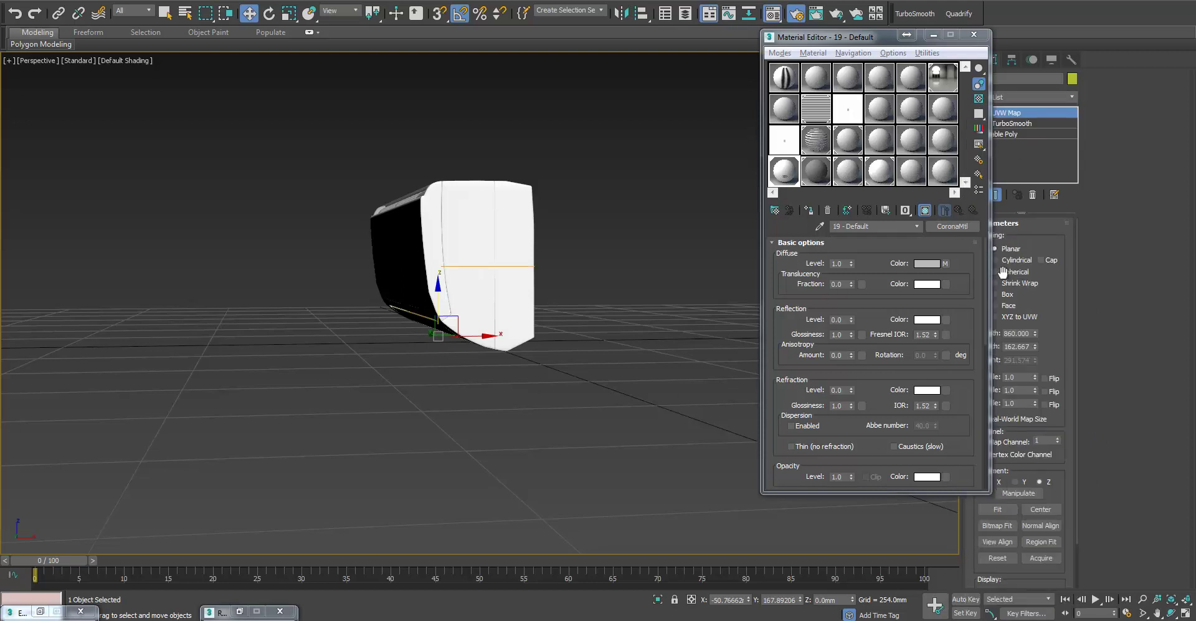
{"action": "left_click_drag", "start_coordinate": [876, 38], "coordinate": [728, 247]}
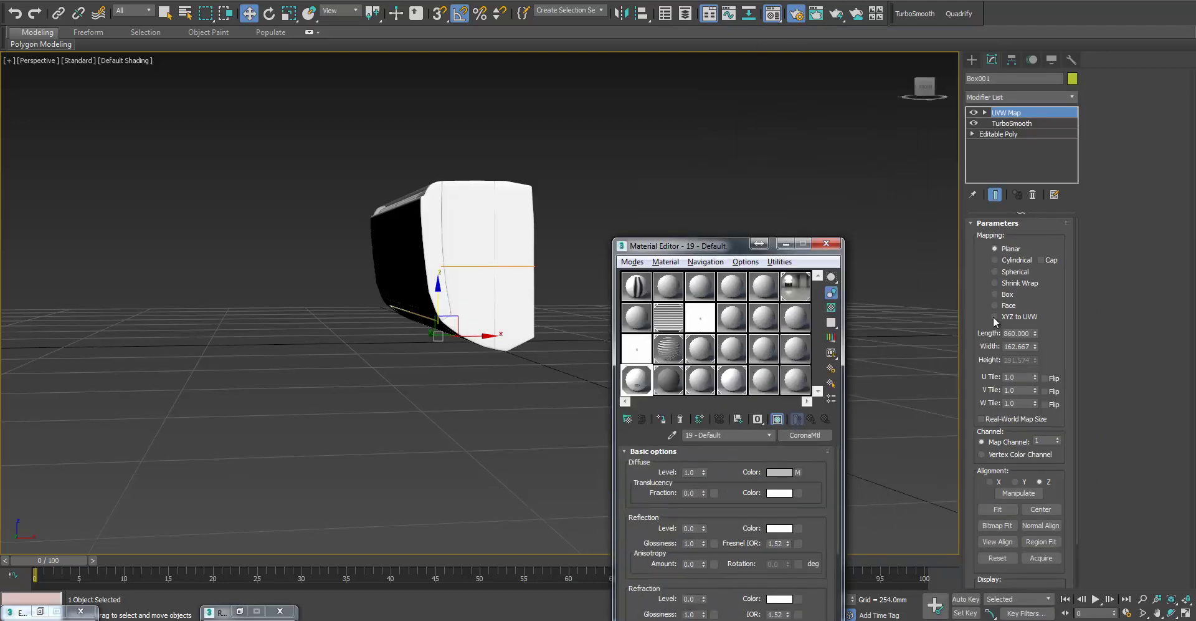
{"action": "left_click", "coordinate": [1015, 482]}
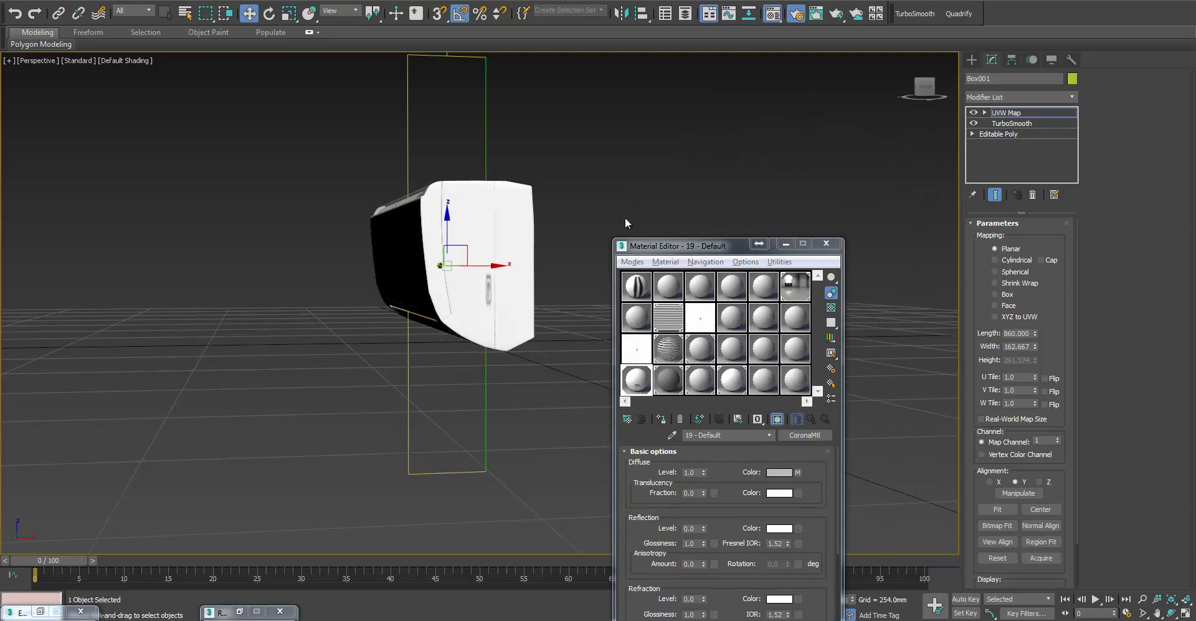
Widen the body's UVW mapping gizmo and move it downward to take the logo off the visible body
{"action": "key", "text": "r"}
{"action": "left_click_drag", "start_coordinate": [401, 259], "coordinate": [274, 261]}
{"action": "key", "text": "w"}
{"action": "left_click_drag", "start_coordinate": [463, 250], "coordinate": [479, 362]}
{"action": "middle_click_drag", "start_coordinate": [414, 316], "coordinate": [483, 309], "text": "alt"}
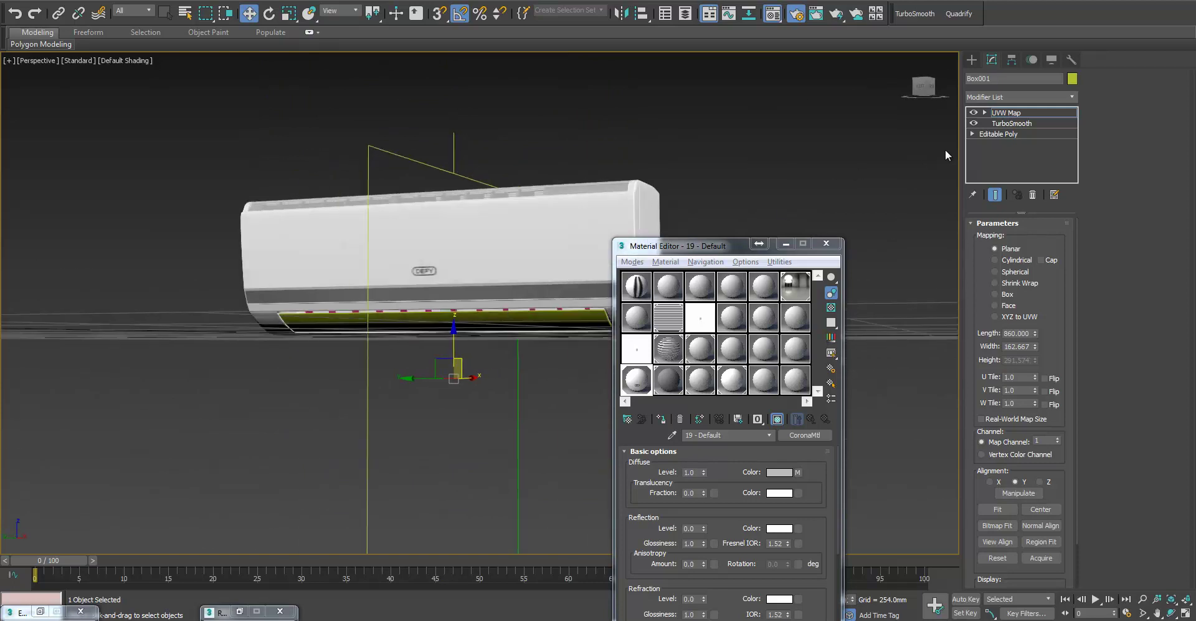
{"action": "left_click", "coordinate": [1008, 114]}
{"action": "left_click", "coordinate": [824, 126]}
Assign the 19 - Default Corona material to the green air outlet flap on the underside
{"action": "scroll", "coordinate": [489, 205], "scroll_direction": "up", "scroll_amount": 3}
{"action": "scroll", "coordinate": [496, 222], "scroll_direction": "down", "scroll_amount": 2}
{"action": "middle_click_drag", "start_coordinate": [495, 223], "coordinate": [424, 190], "text": "alt"}
{"action": "scroll", "coordinate": [473, 238], "scroll_direction": "up", "scroll_amount": 2}
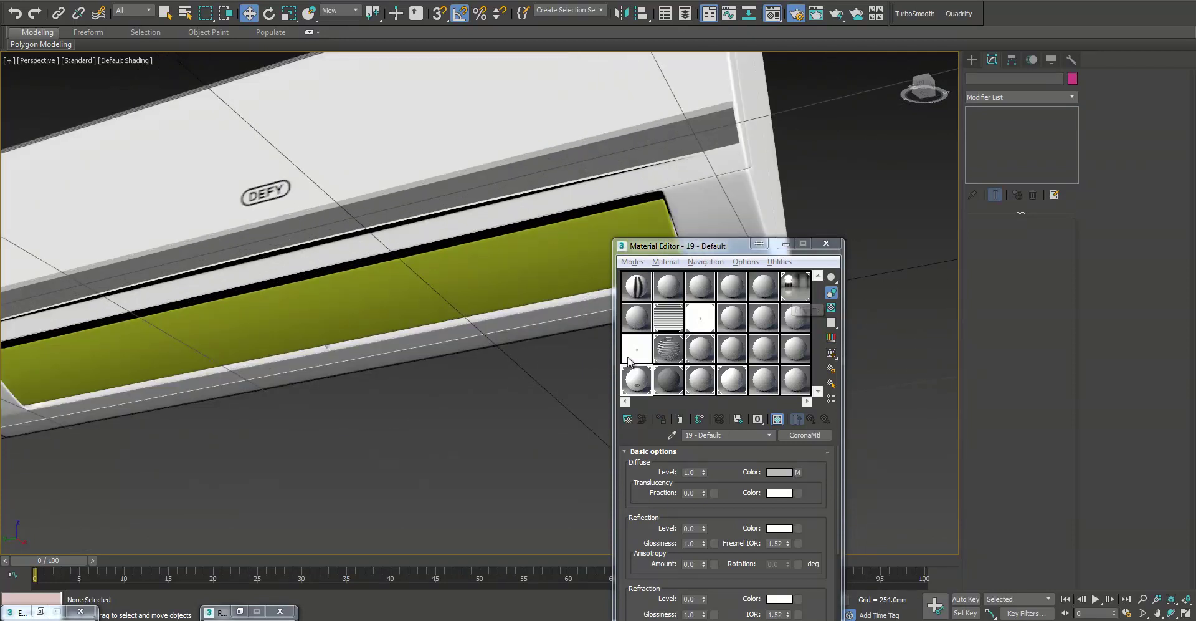
{"action": "left_click_drag", "start_coordinate": [791, 298], "coordinate": [552, 285]}
{"action": "left_click", "coordinate": [552, 285]}
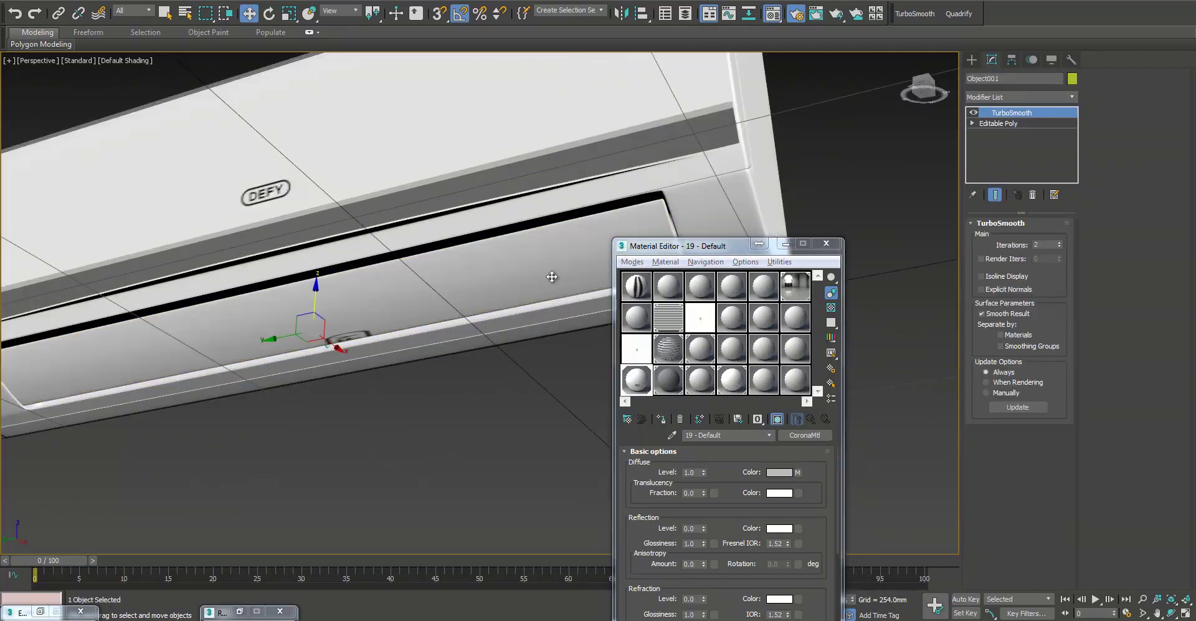
Add a UVW Map modifier to the outlet flap and scale up its planar mapping gizmo
{"action": "left_click", "coordinate": [1075, 98]}
{"action": "left_click_drag", "start_coordinate": [1077, 128], "coordinate": [1090, 498]}
{"action": "left_click", "coordinate": [1006, 491]}
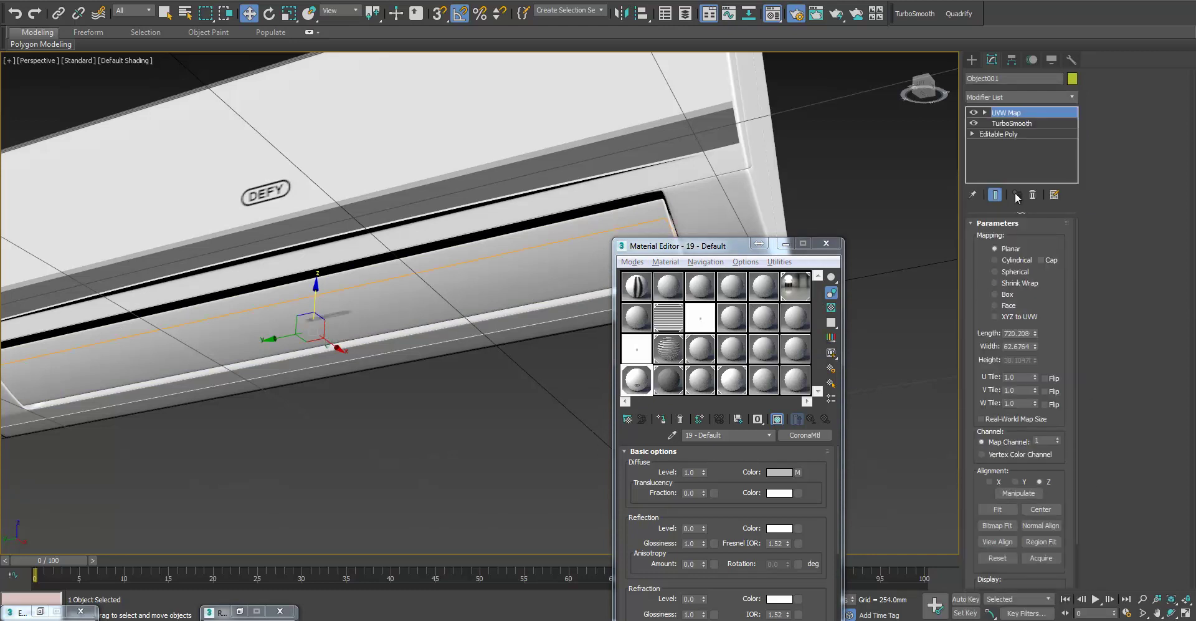
{"action": "key", "text": "r"}
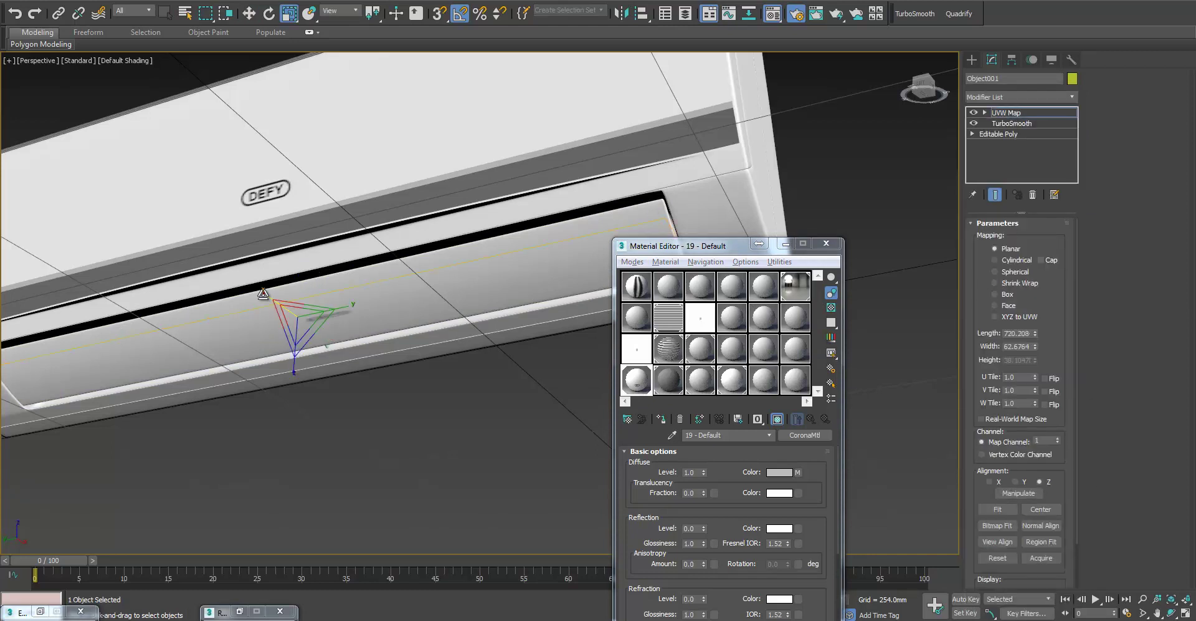
{"action": "left_click_drag", "start_coordinate": [197, 254], "coordinate": [44, 81]}
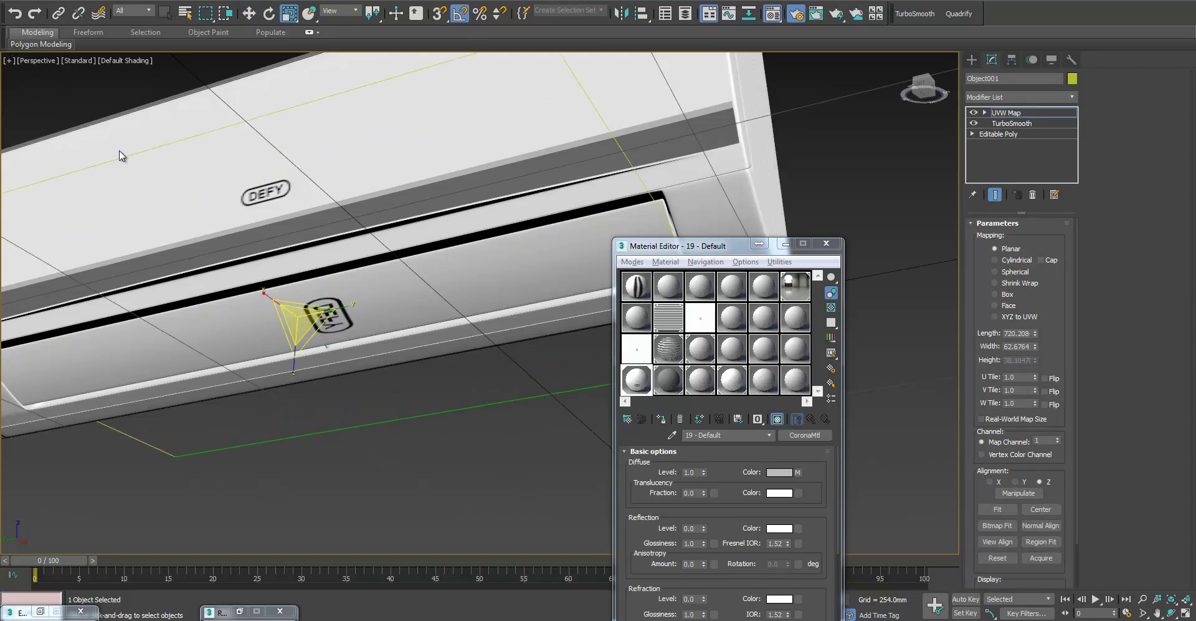
{"action": "scroll", "coordinate": [253, 284], "scroll_direction": "down", "scroll_amount": 4}
{"action": "middle_click_drag", "start_coordinate": [320, 269], "coordinate": [372, 240], "text": "alt"}
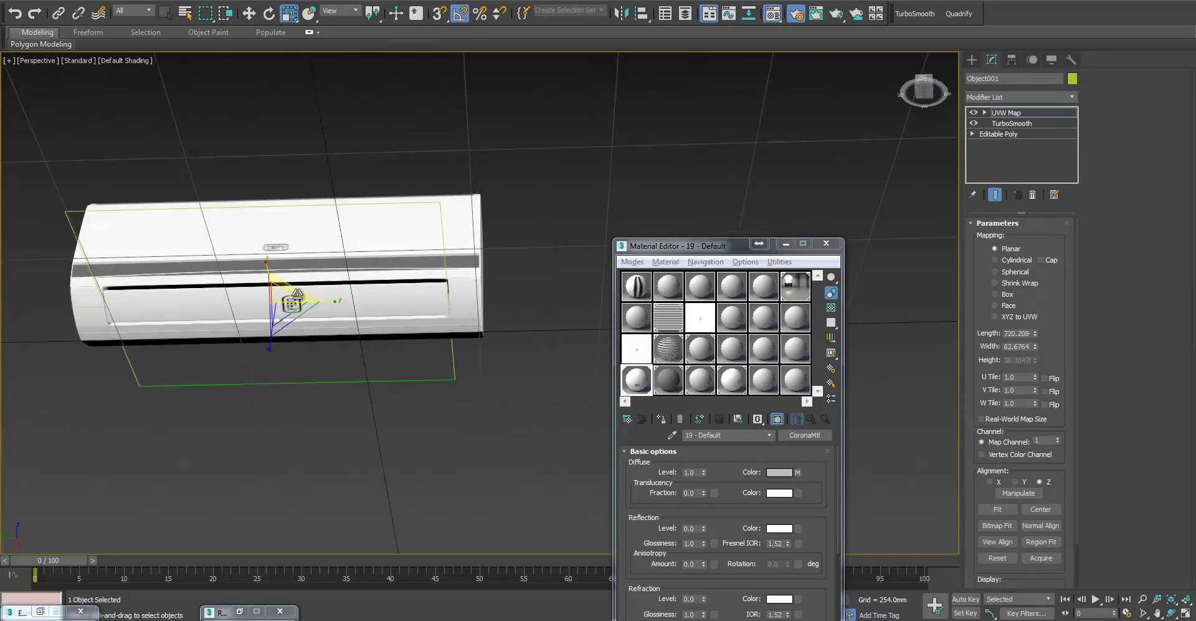
Rotate the flap's mapping gizmo toward upright and move it down to push the logo off the flap
{"action": "key", "text": "e"}
{"action": "left_click_drag", "start_coordinate": [293, 290], "coordinate": [284, 325]}
{"action": "key", "text": "w"}
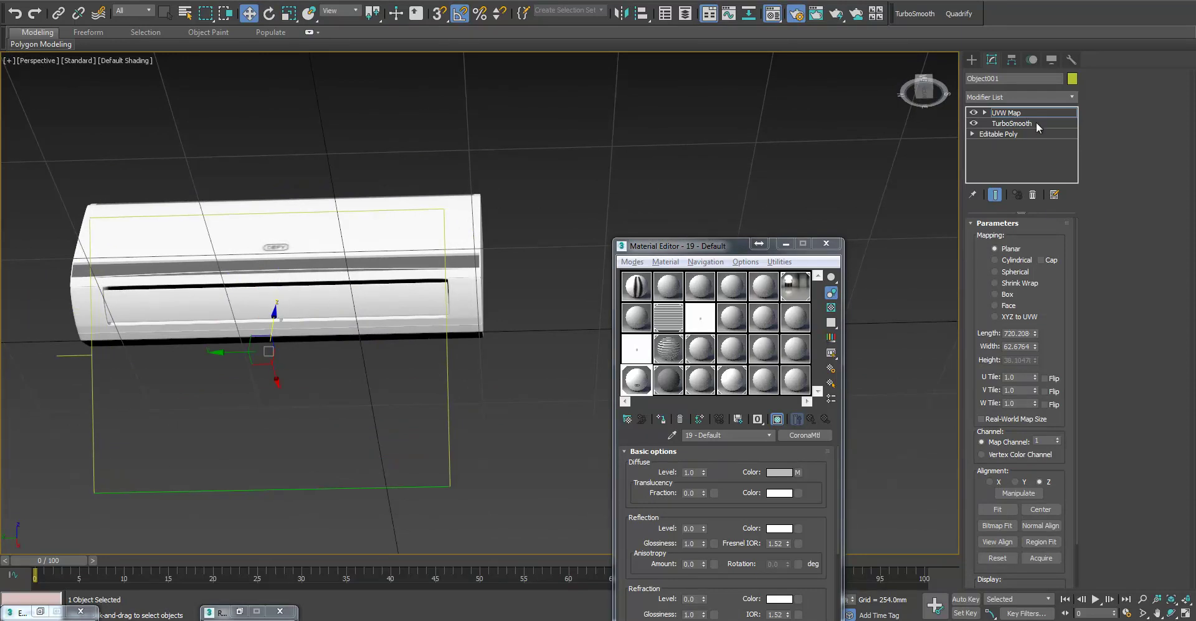
{"action": "left_click", "coordinate": [681, 162]}
Return to the four-viewport layout and examine the front and underside in the Corona interactive render
{"action": "middle_click_drag", "start_coordinate": [681, 162], "coordinate": [553, 303], "text": "alt"}
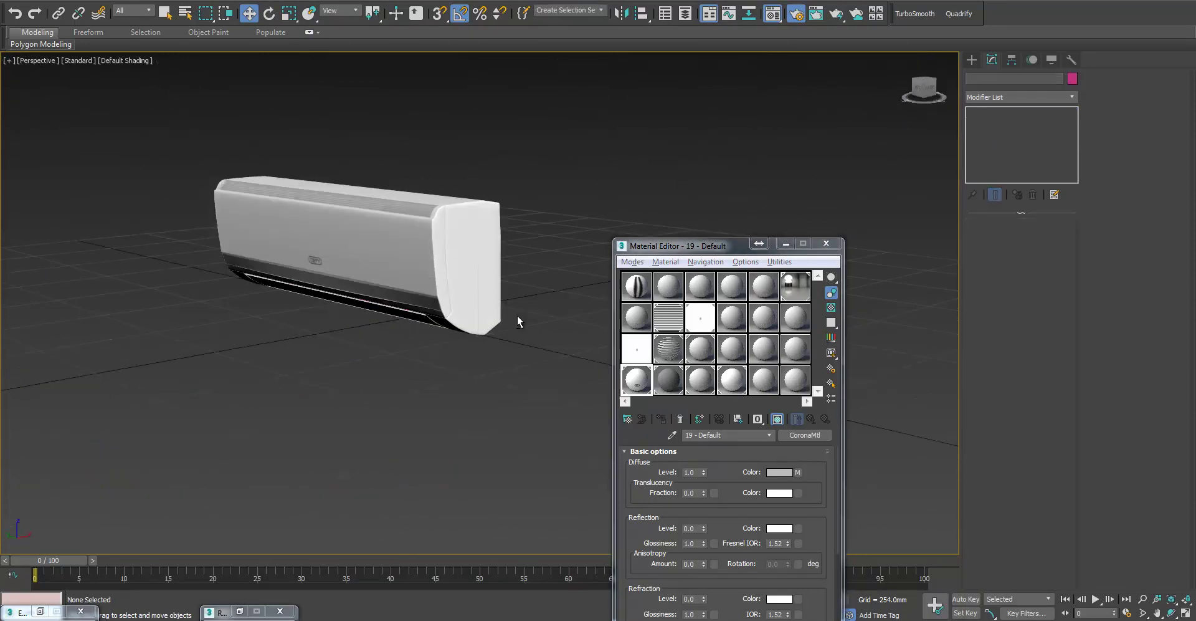
{"action": "scroll", "coordinate": [515, 326], "scroll_direction": "up", "scroll_amount": 8}
{"action": "middle_click_drag", "start_coordinate": [427, 350], "coordinate": [471, 337]}
{"action": "key", "text": "alt+w"}
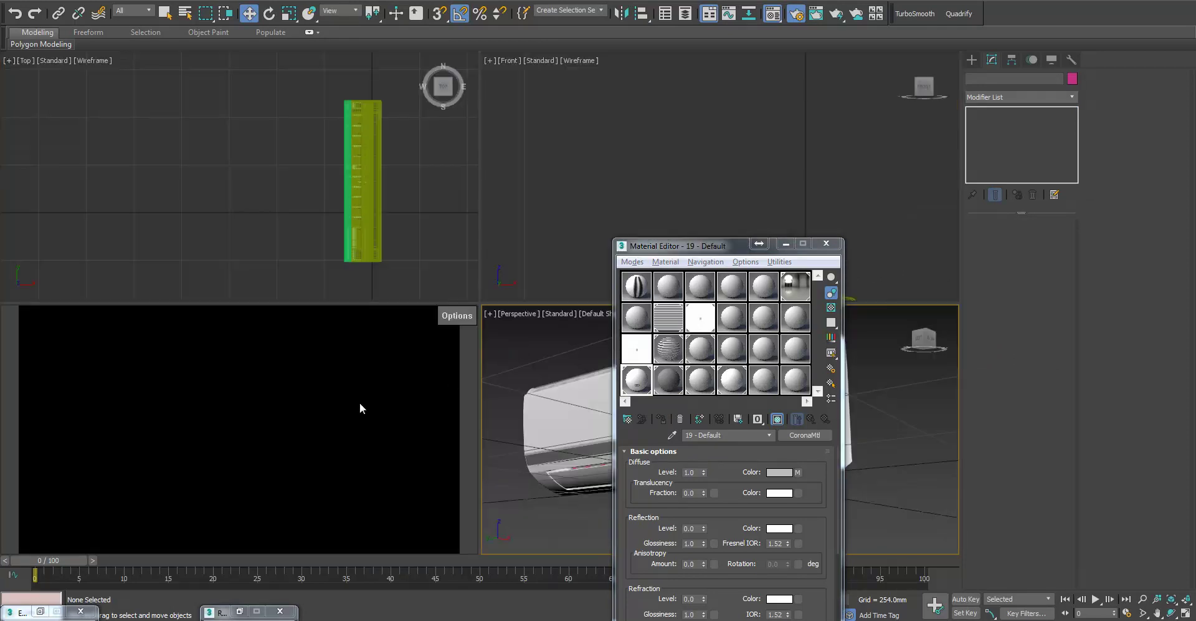
{"action": "left_click_drag", "start_coordinate": [708, 249], "coordinate": [888, 239]}
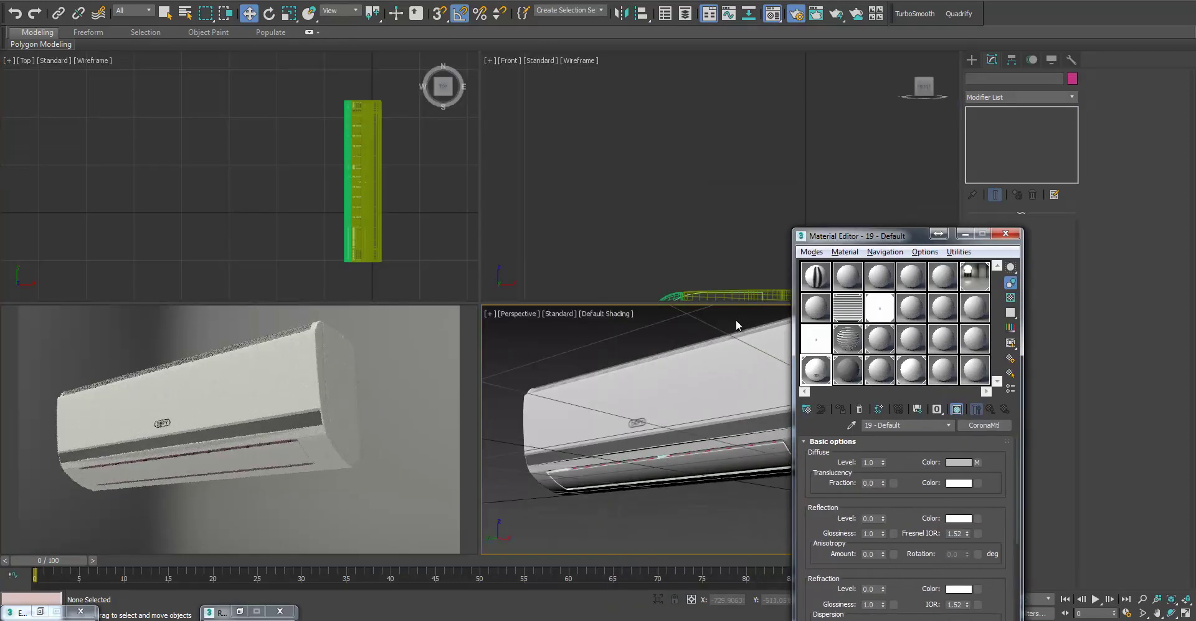
{"action": "scroll", "coordinate": [635, 444], "scroll_direction": "up", "scroll_amount": 4}
{"action": "scroll", "coordinate": [635, 444], "scroll_direction": "up", "scroll_amount": 2}
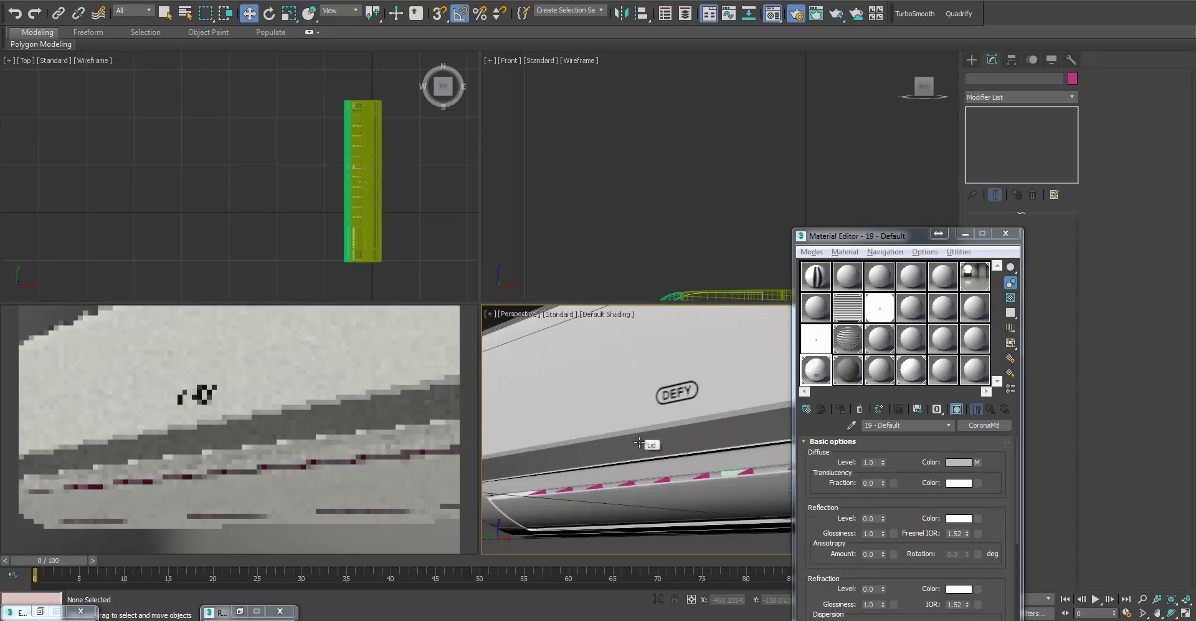
Darken the diffuse color of the 21 - Default material to a dark grey with value 27
{"action": "left_click", "coordinate": [879, 376]}
{"action": "left_click", "coordinate": [869, 519]}
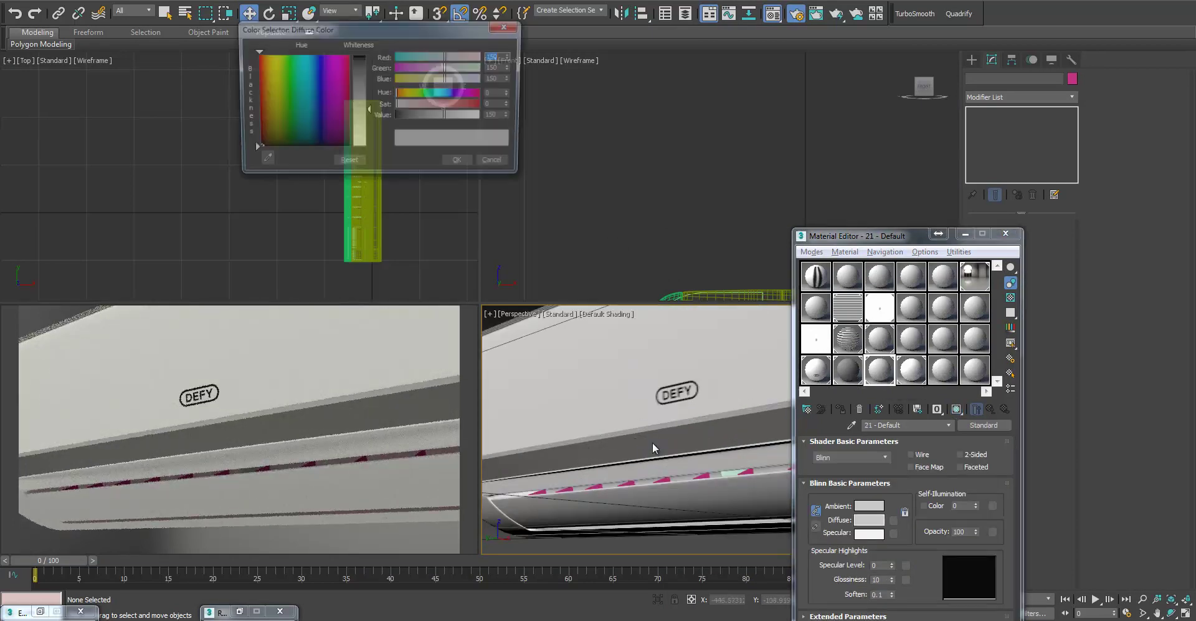
{"action": "left_click_drag", "start_coordinate": [352, 98], "coordinate": [363, 69]}
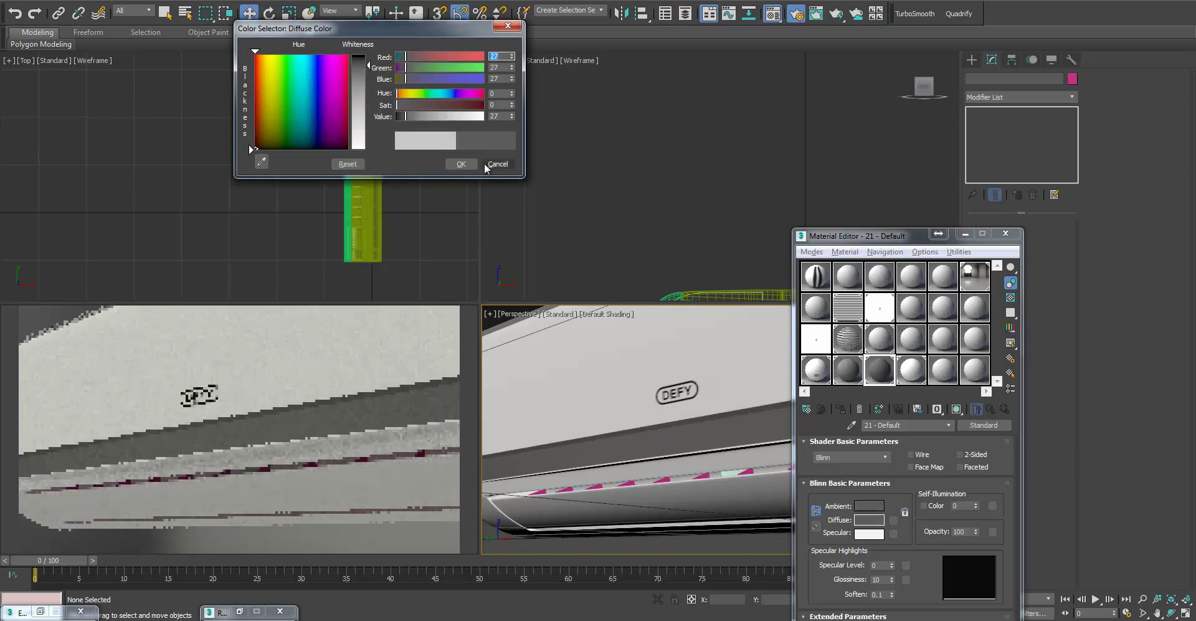
{"action": "left_click", "coordinate": [462, 164]}
Convert the 21 - Default material to a CoronaMtl with reflection level 1.0 and Fresnel IOR 99
{"action": "left_click", "coordinate": [985, 426]}
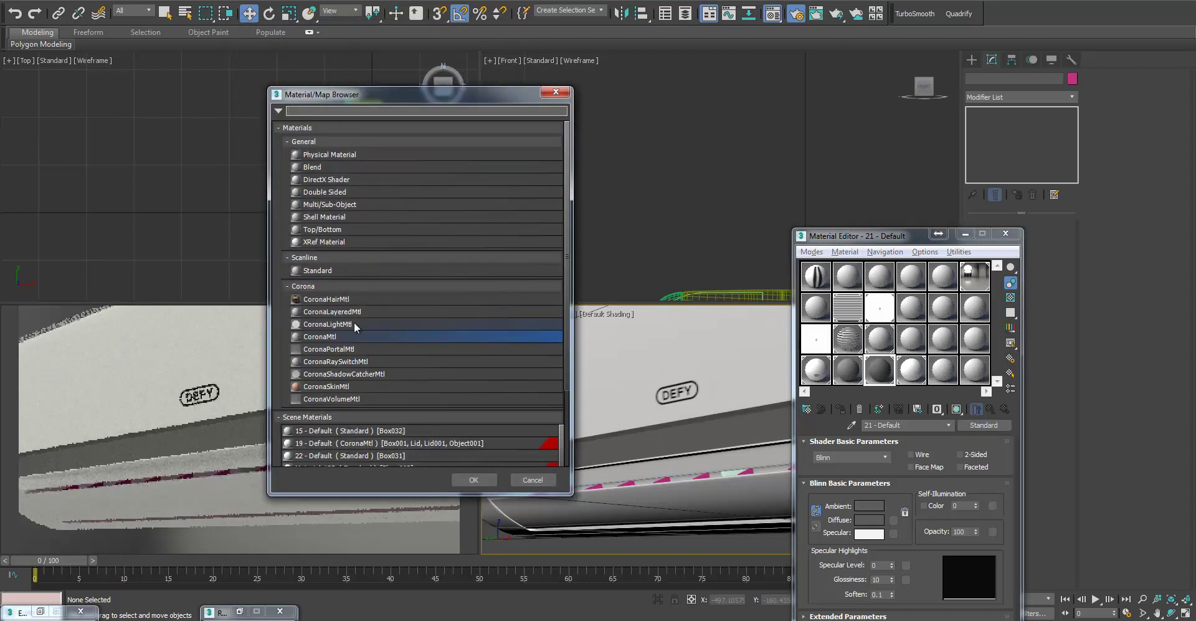
{"action": "double_click", "coordinate": [342, 335]}
{"action": "double_click", "coordinate": [869, 519]}
{"action": "type", "text": "1"}
{"action": "key", "text": "Return"}
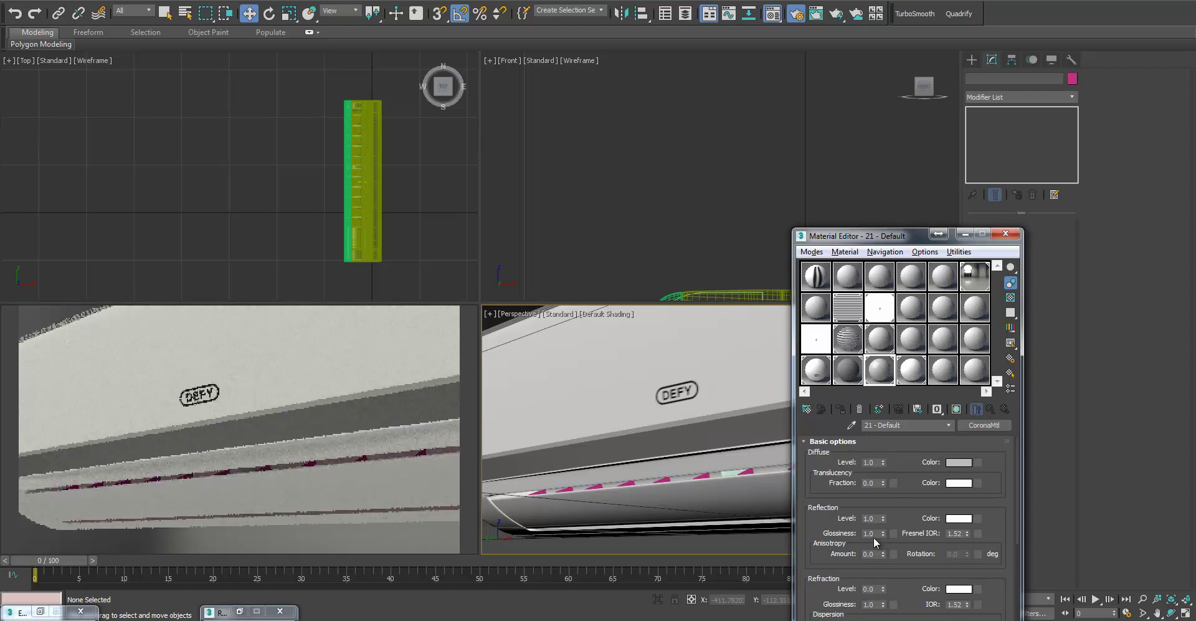
{"action": "double_click", "coordinate": [962, 533]}
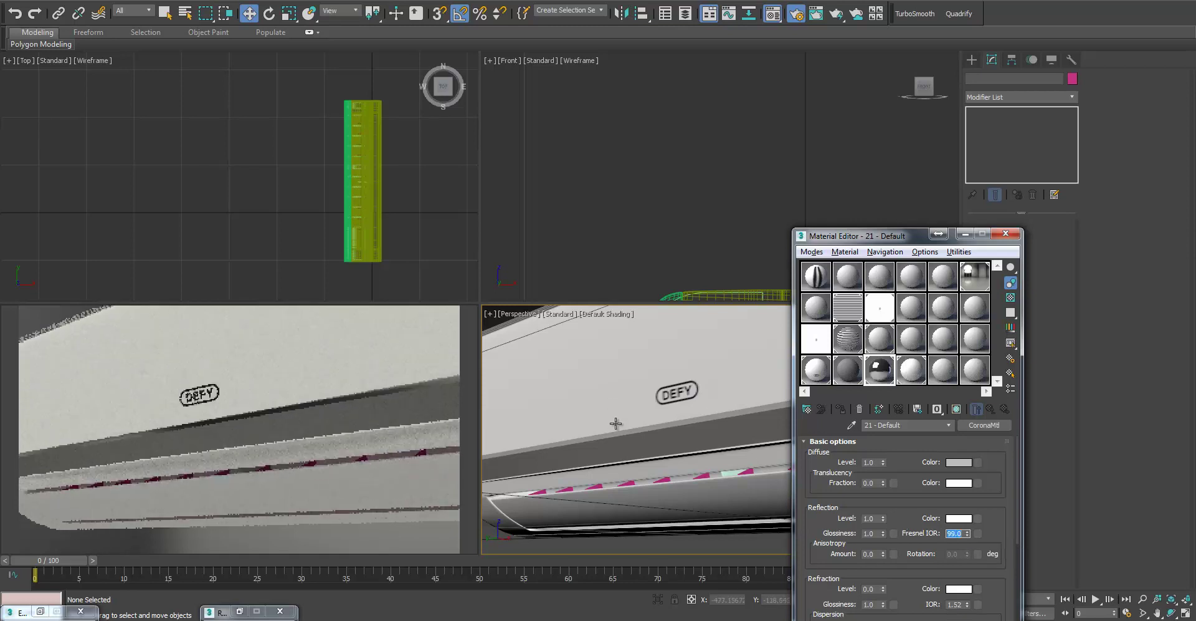
Set the 21 - Default material's reflection glossiness to 0.9 and check the front trim from several angles
{"action": "middle_click_drag", "start_coordinate": [628, 435], "coordinate": [614, 451], "text": "alt"}
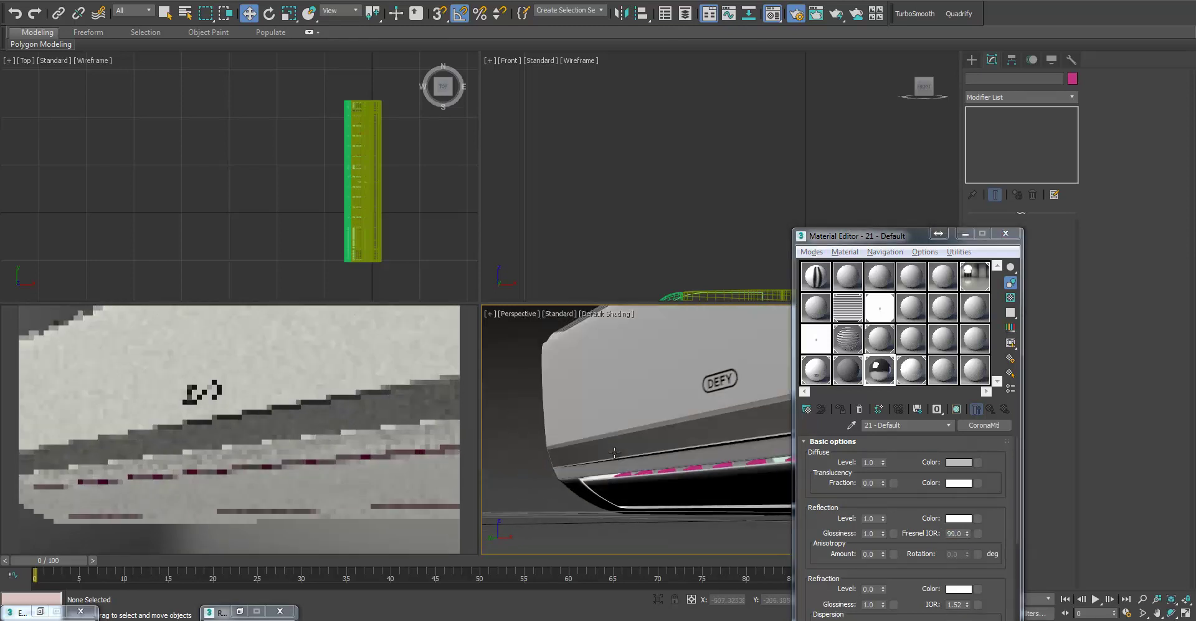
{"action": "scroll", "coordinate": [652, 445], "scroll_direction": "up", "scroll_amount": 3}
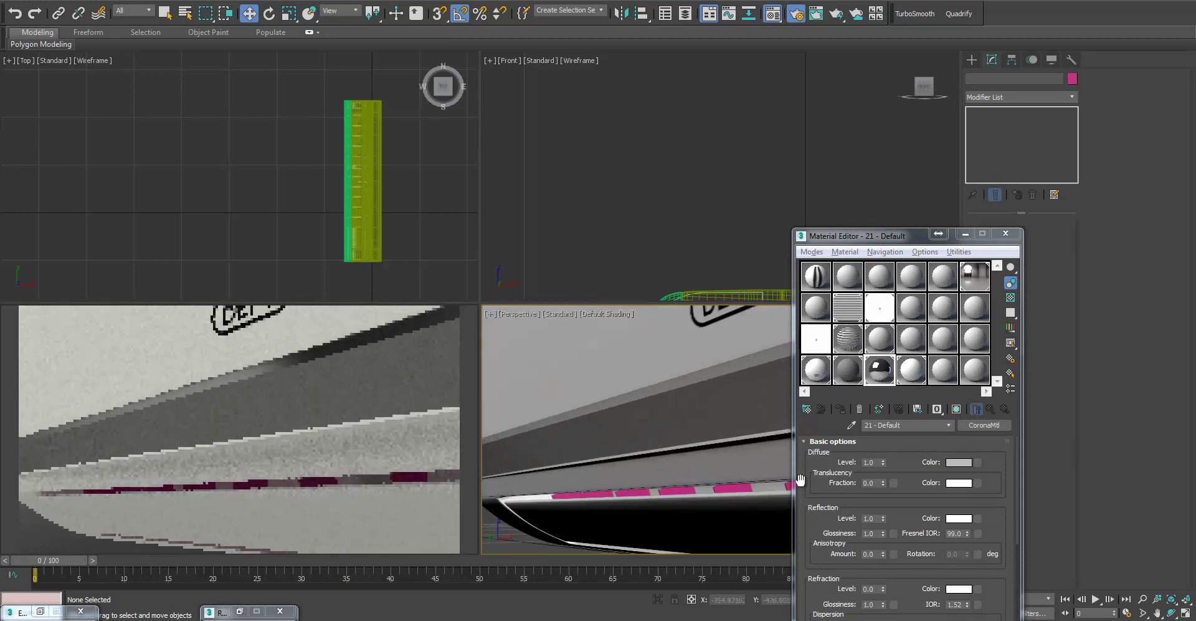
{"action": "double_click", "coordinate": [876, 534]}
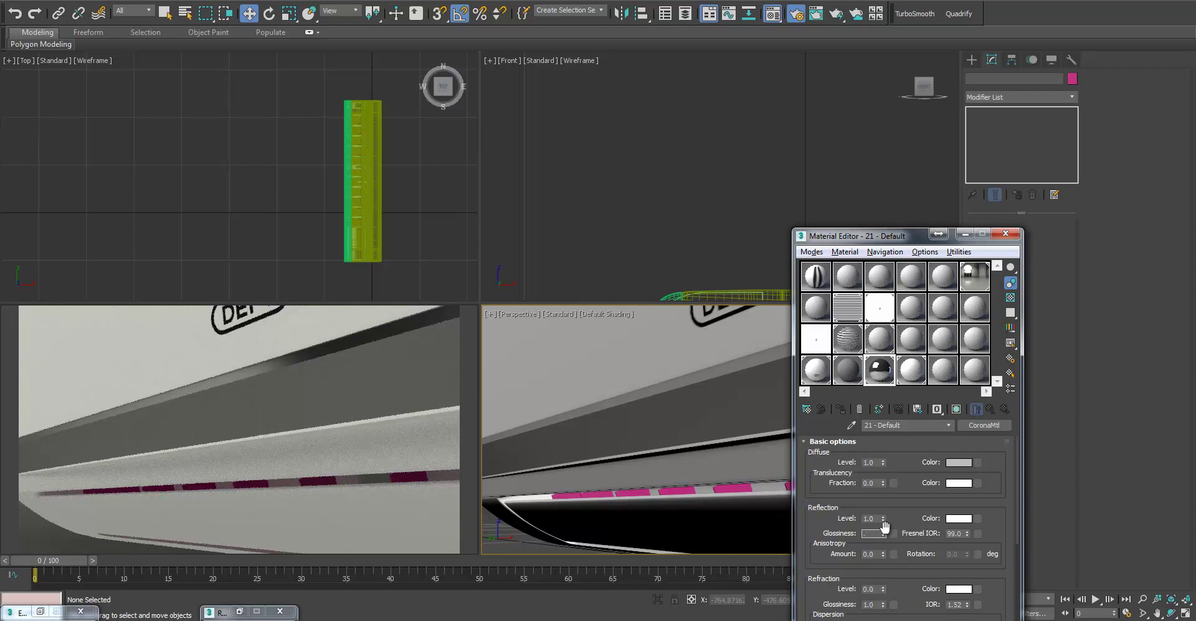
{"action": "type", "text": ".9"}
{"action": "key", "text": "Return"}
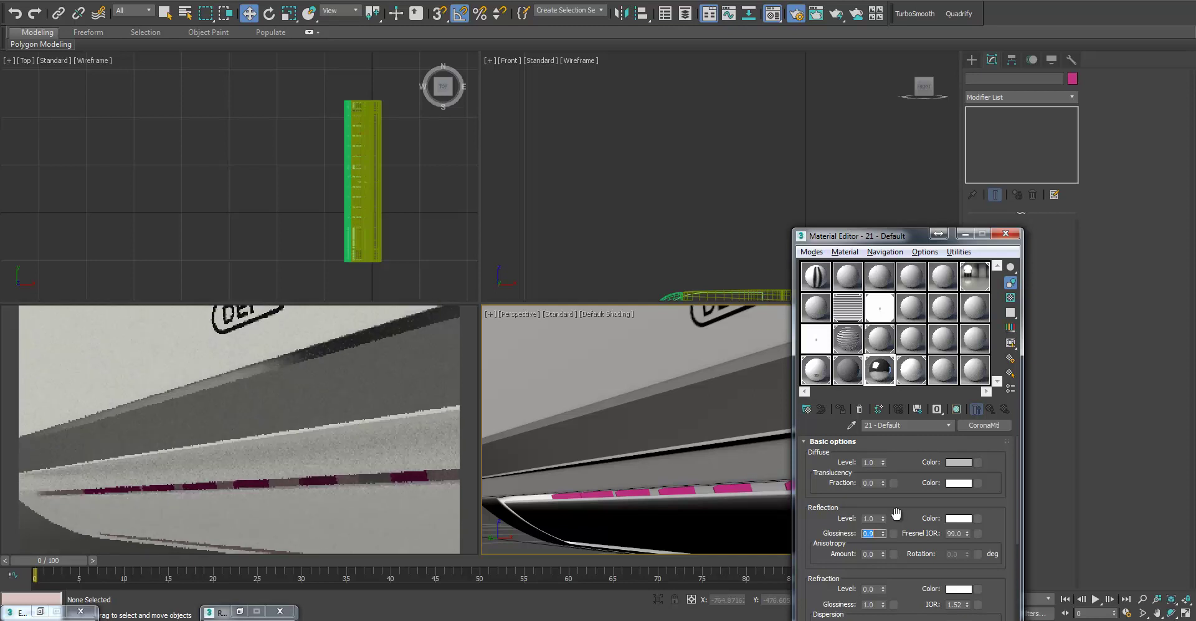
{"action": "scroll", "coordinate": [618, 446], "scroll_direction": "down", "scroll_amount": 4}
{"action": "middle_click_drag", "start_coordinate": [593, 440], "coordinate": [734, 472], "text": "alt"}
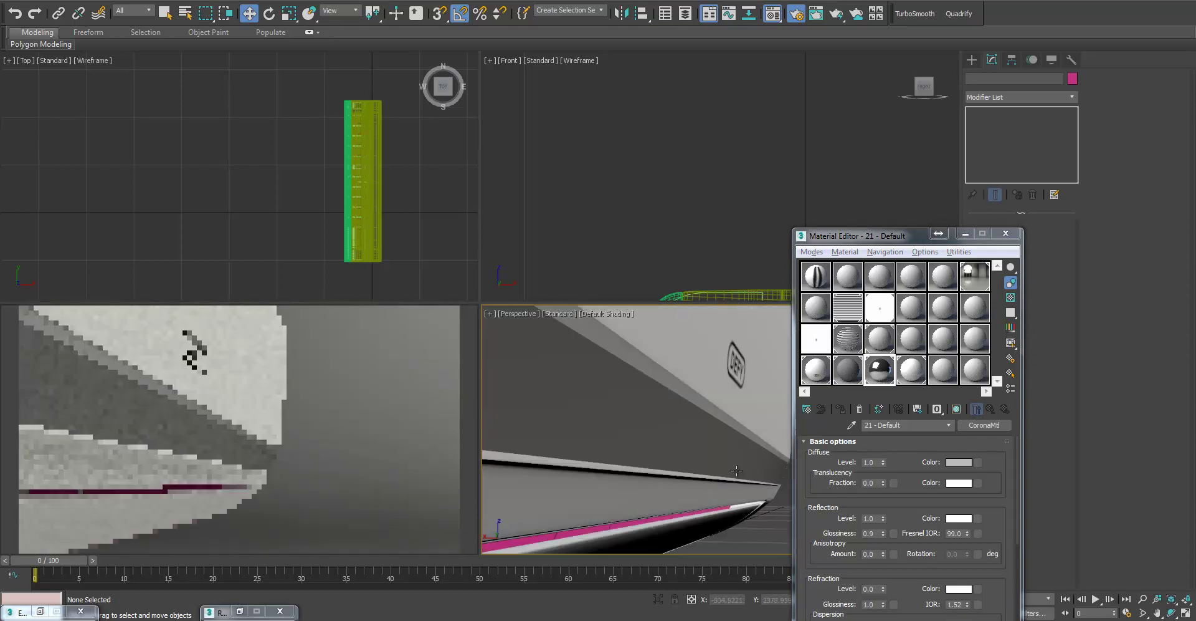
Load 01_brasschaat_park_bushes.hdr into the Map #5 environment Corona Bitmap and examine the air conditioner's reflections under it
{"action": "left_click", "coordinate": [976, 276]}
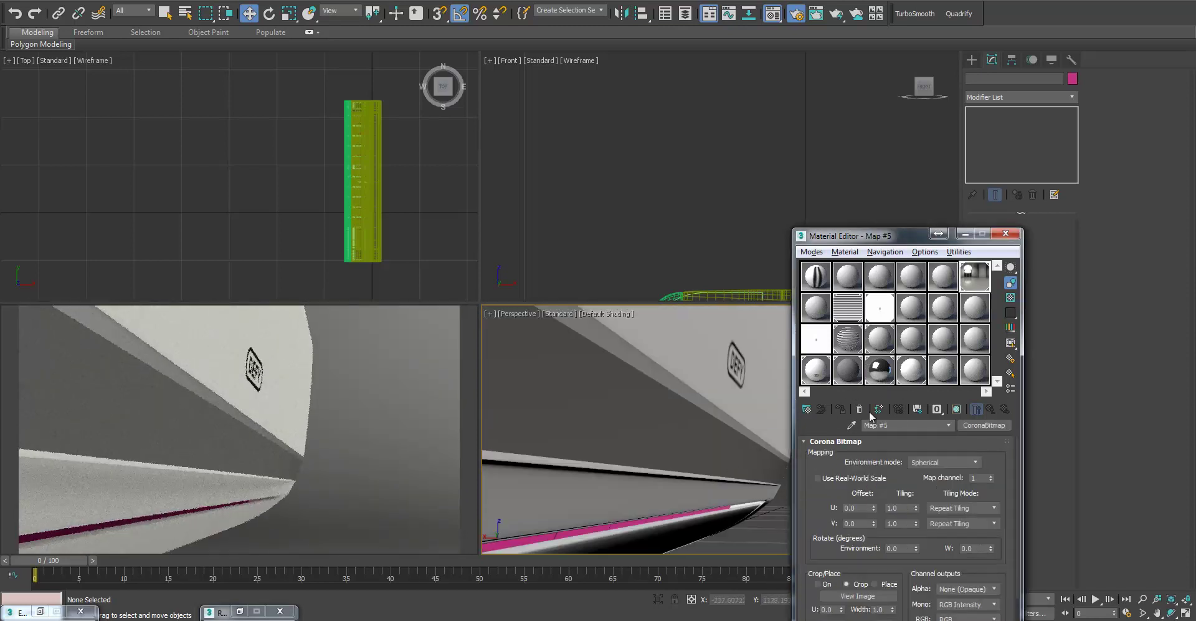
{"action": "scroll", "coordinate": [829, 553], "scroll_direction": "down", "scroll_amount": 3}
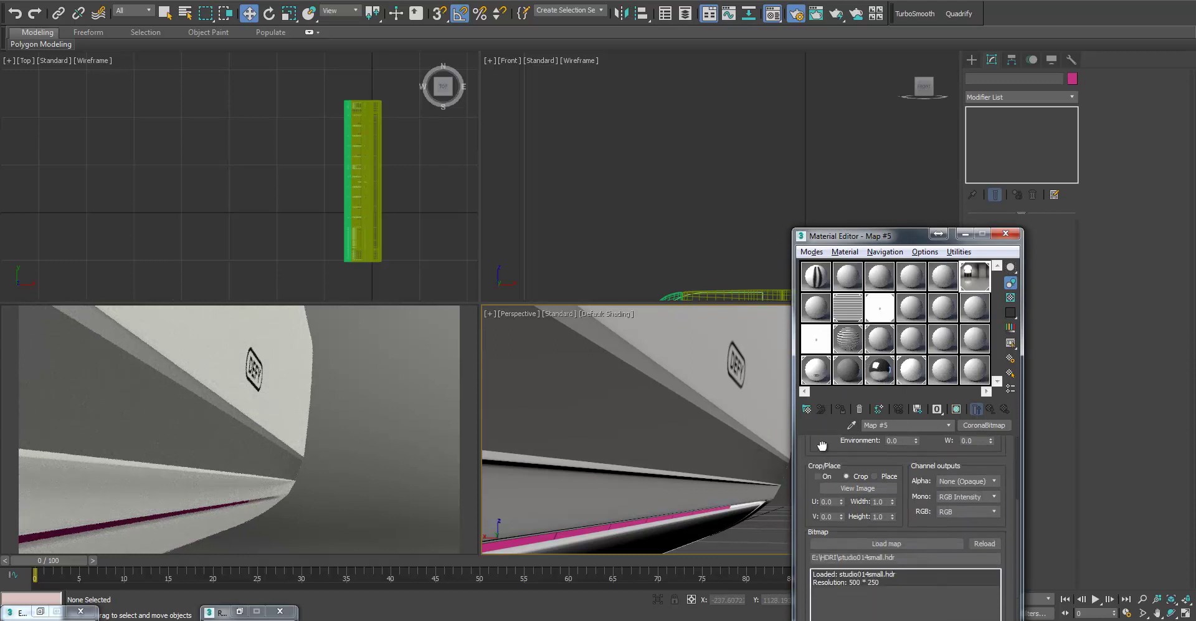
{"action": "left_click", "coordinate": [897, 537]}
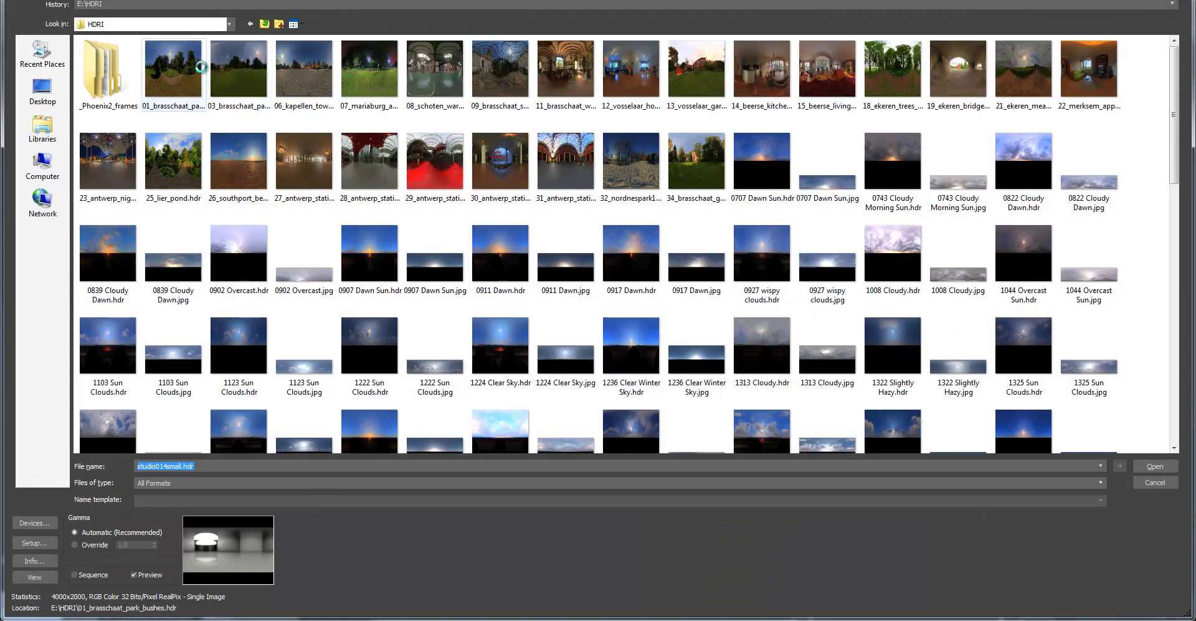
{"action": "left_click", "coordinate": [201, 75]}
{"action": "key", "text": "Return"}
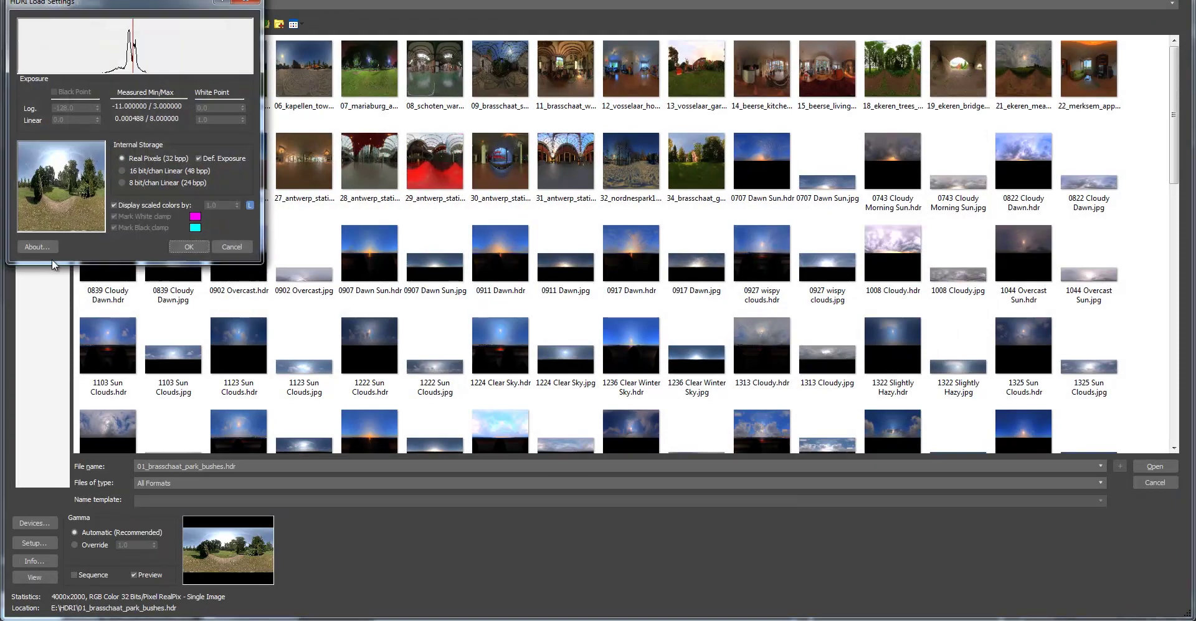
{"action": "left_click", "coordinate": [184, 243]}
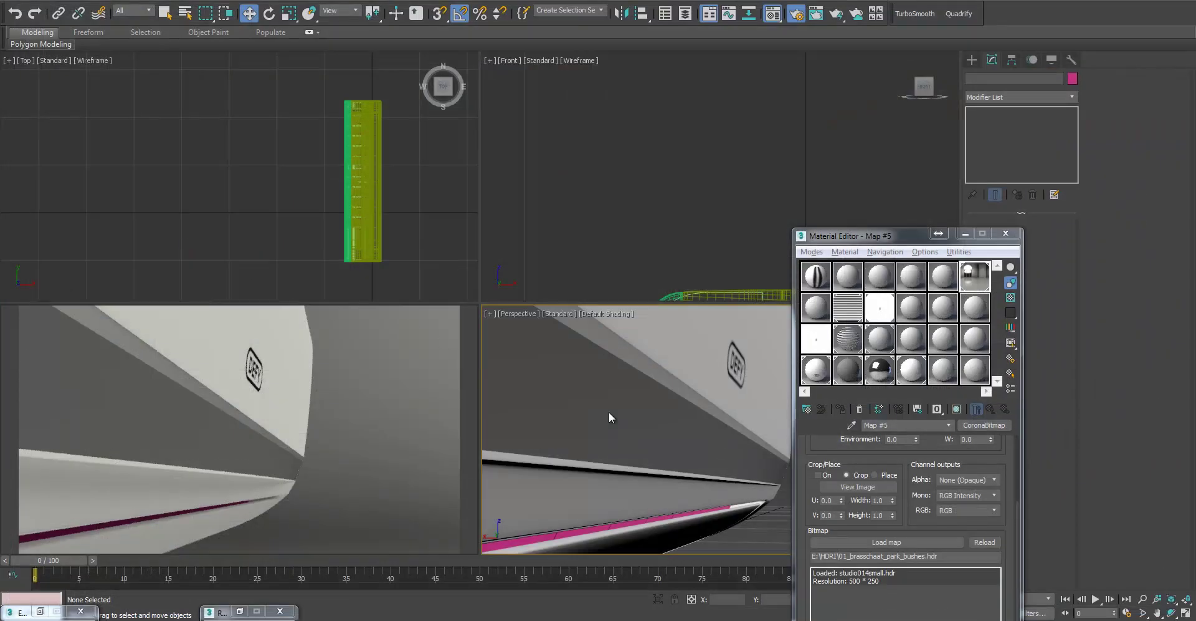
{"action": "middle_click_drag", "start_coordinate": [620, 415], "coordinate": [592, 410], "text": "alt"}
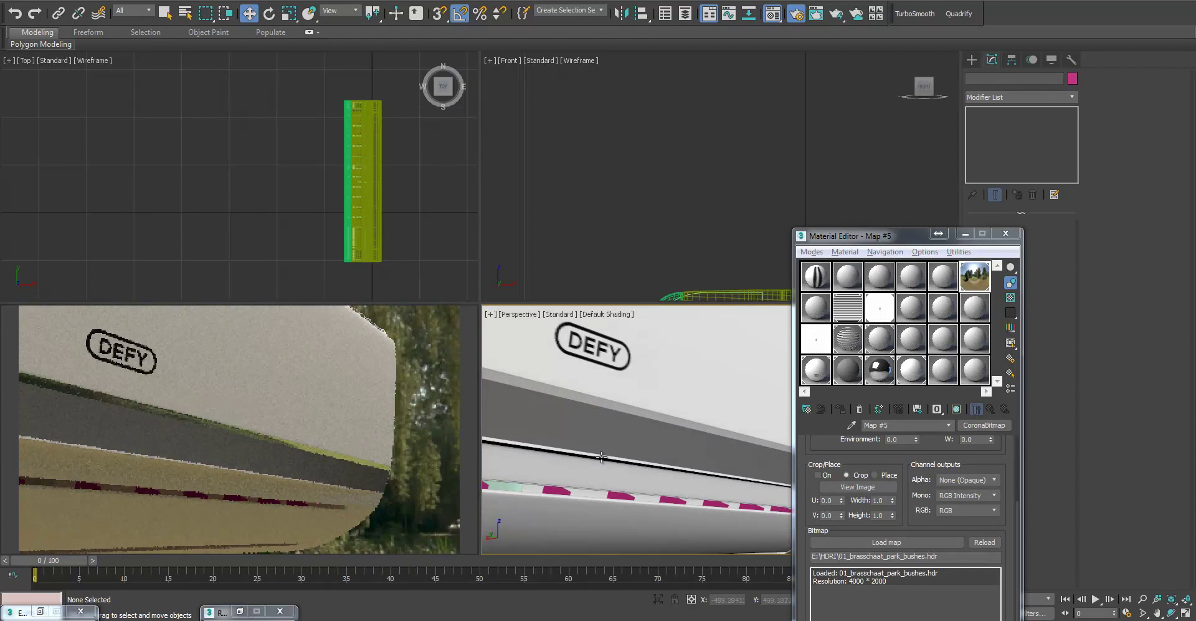
{"action": "scroll", "coordinate": [627, 475], "scroll_direction": "down", "scroll_amount": 3}
{"action": "middle_click_drag", "start_coordinate": [637, 459], "coordinate": [614, 461], "text": "alt"}
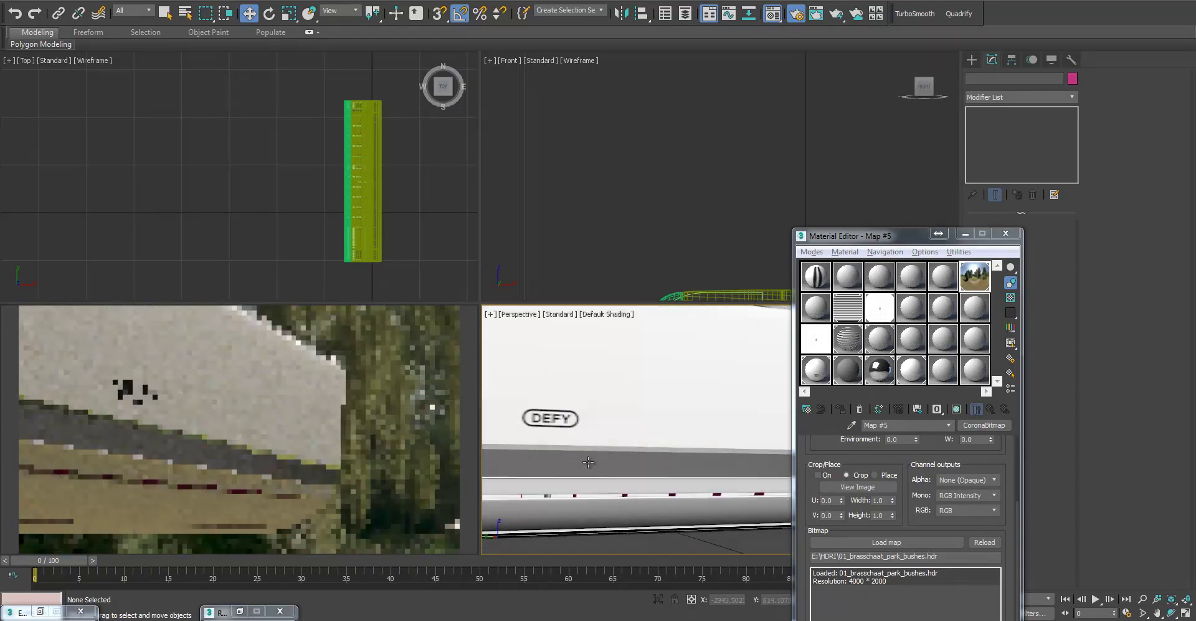
{"action": "scroll", "coordinate": [612, 462], "scroll_direction": "down", "scroll_amount": 5}
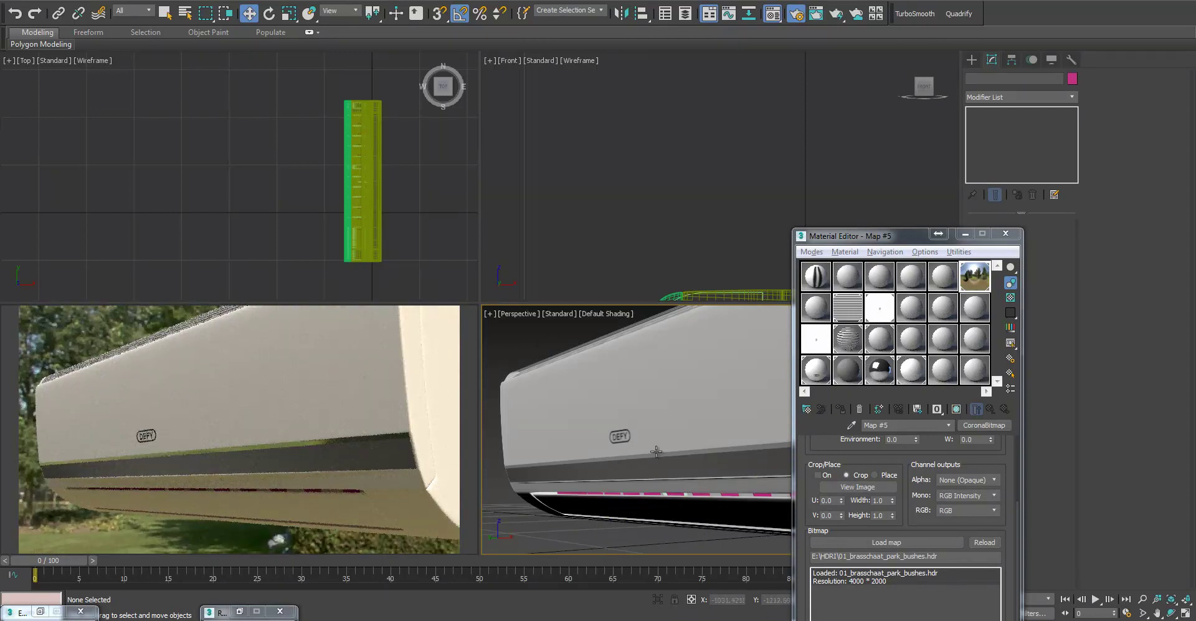
Load 15_beerse_living.hdr into the Map #5 environment bitmap, keeping the default HDRI load settings
{"action": "left_click", "coordinate": [877, 544]}
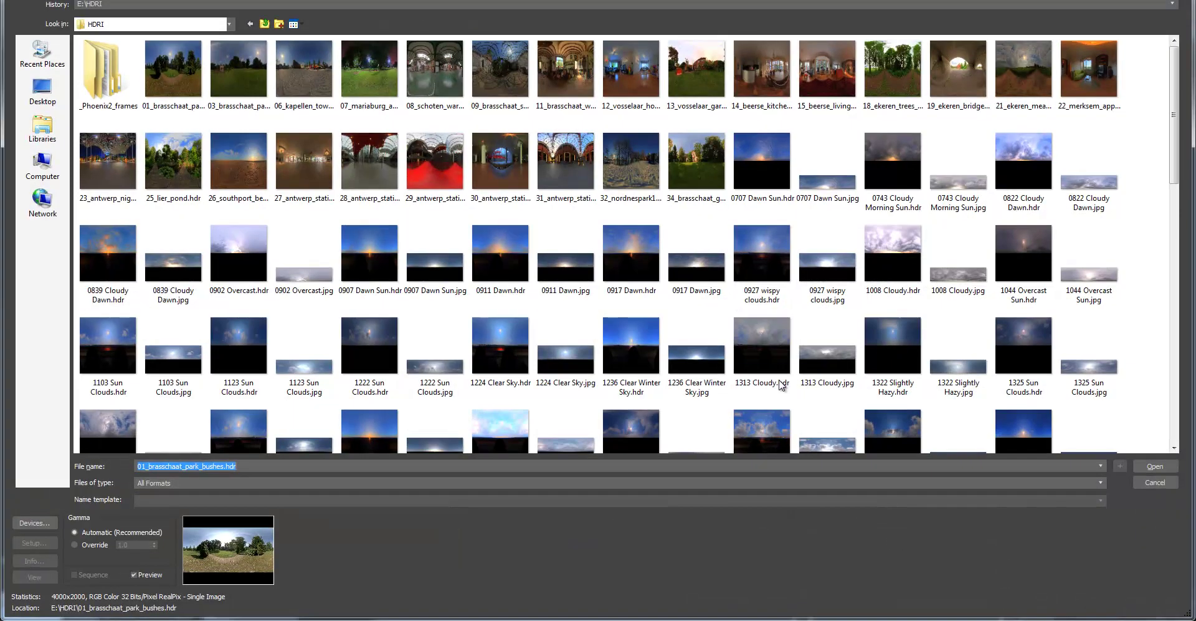
{"action": "left_click", "coordinate": [827, 65]}
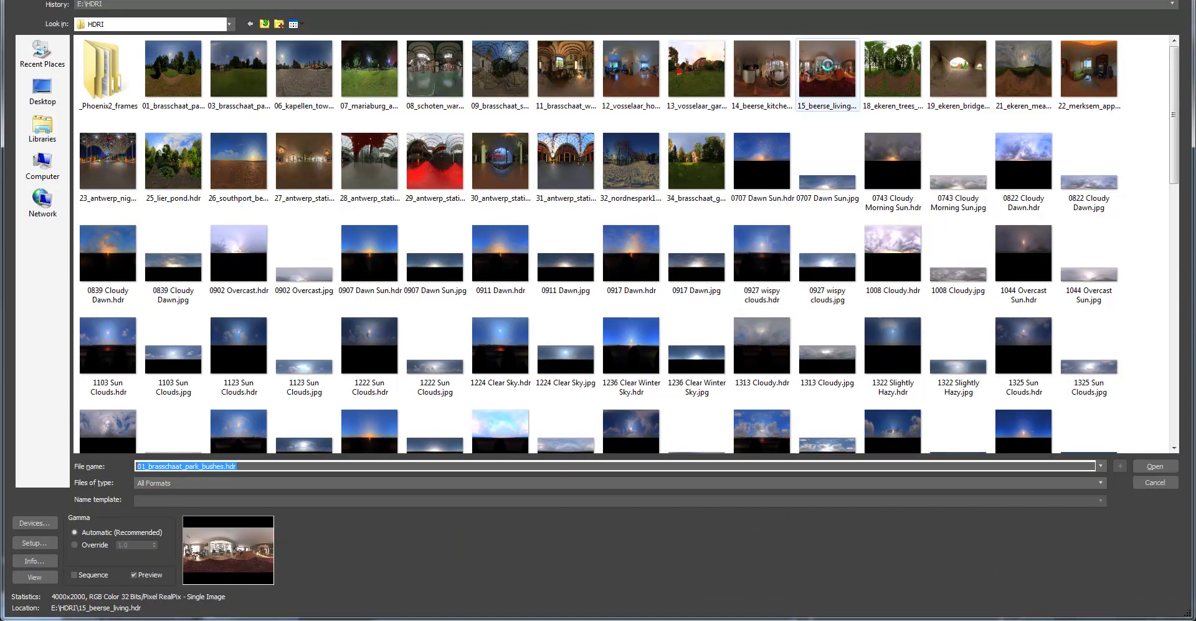
{"action": "left_click", "coordinate": [185, 248]}
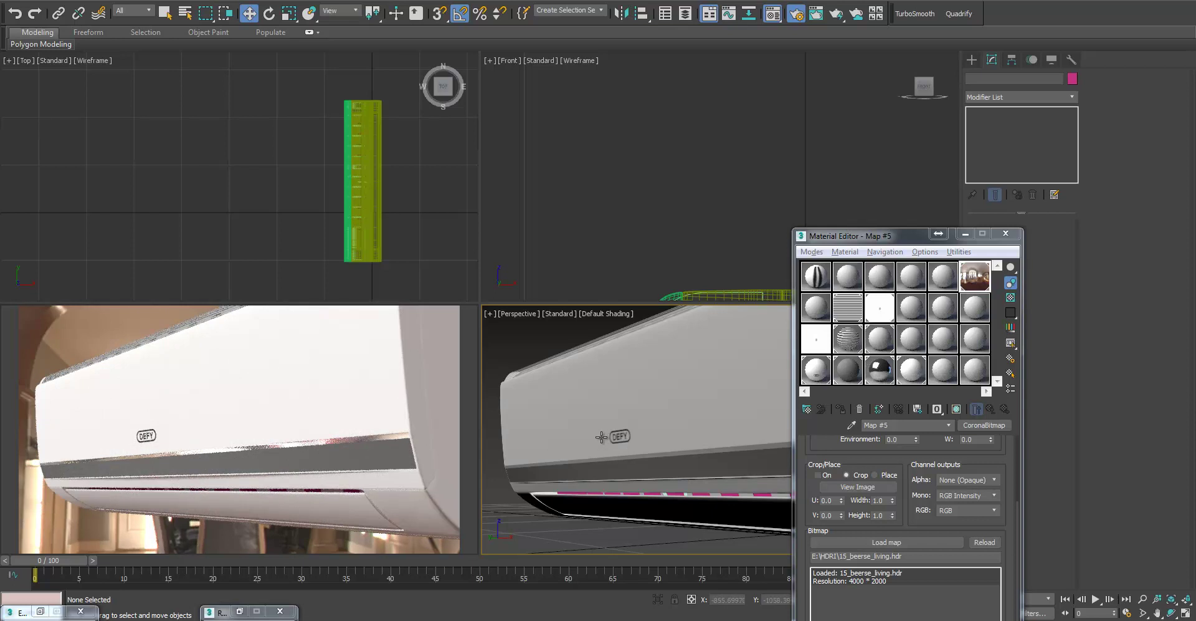
Convert the 20 - Default material of the dark front band to a CoronaMtl with black diffuse color and reflection level 1.0
{"action": "left_click", "coordinate": [858, 378]}
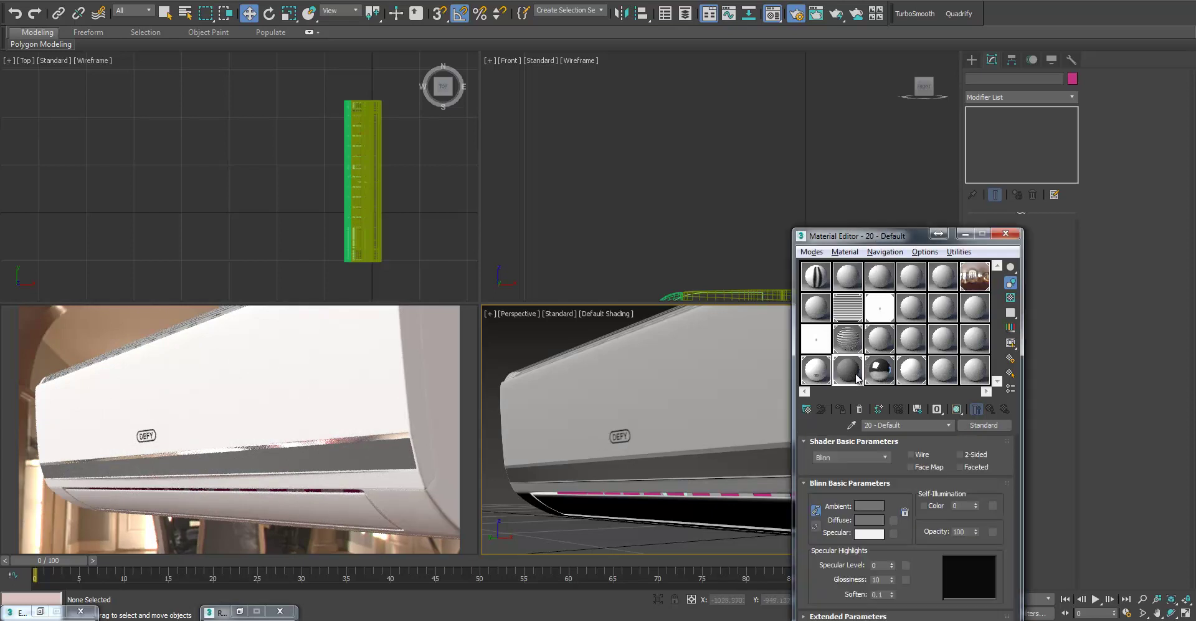
{"action": "left_click", "coordinate": [983, 425]}
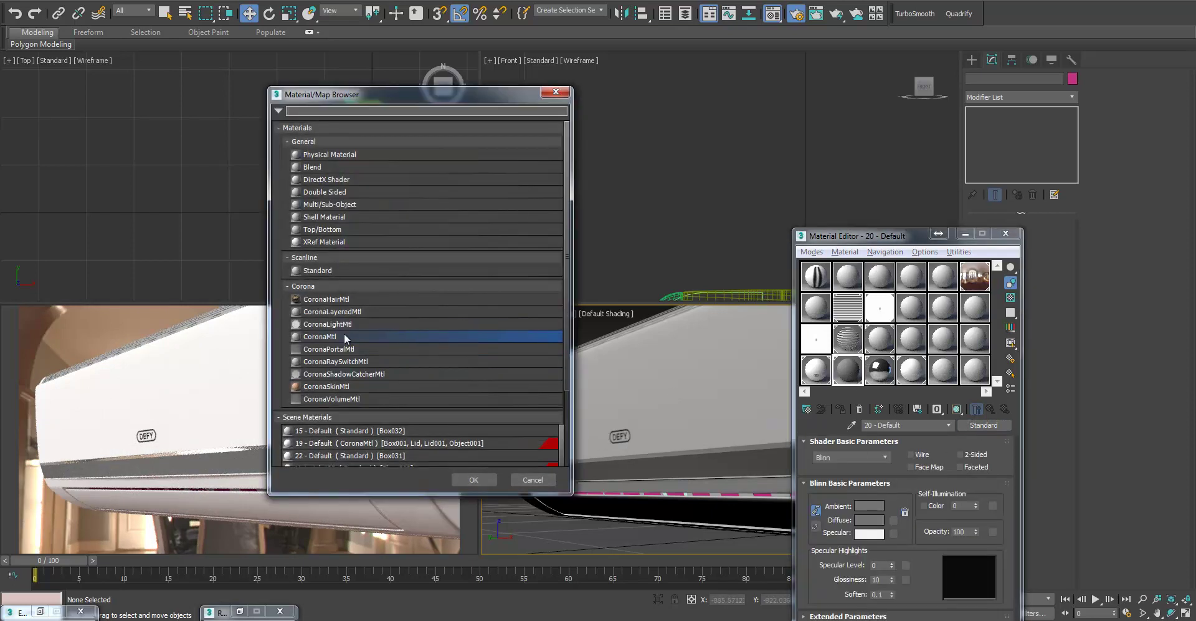
{"action": "double_click", "coordinate": [344, 333]}
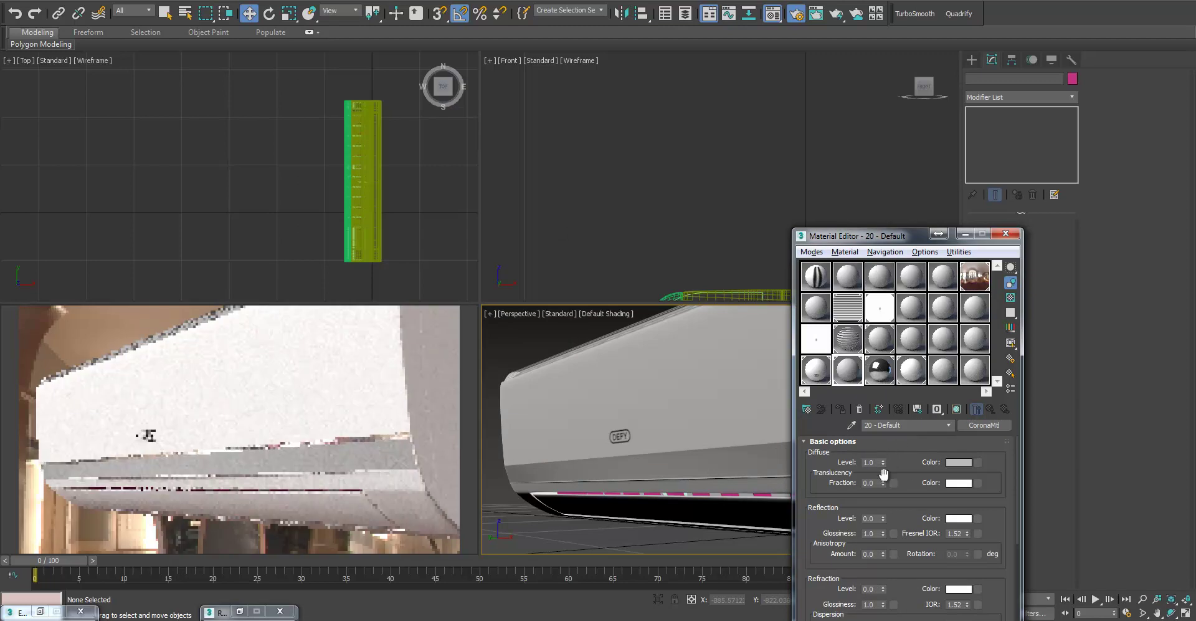
{"action": "left_click", "coordinate": [965, 465]}
{"action": "left_click_drag", "start_coordinate": [361, 62], "coordinate": [361, 54]}
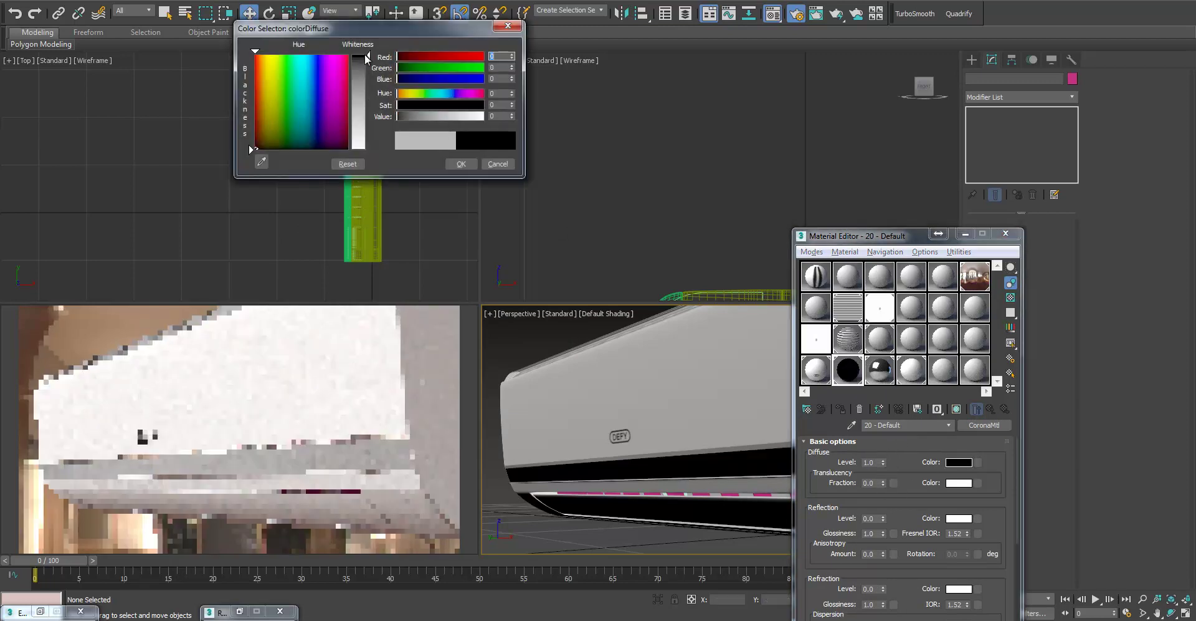
{"action": "left_click", "coordinate": [462, 164]}
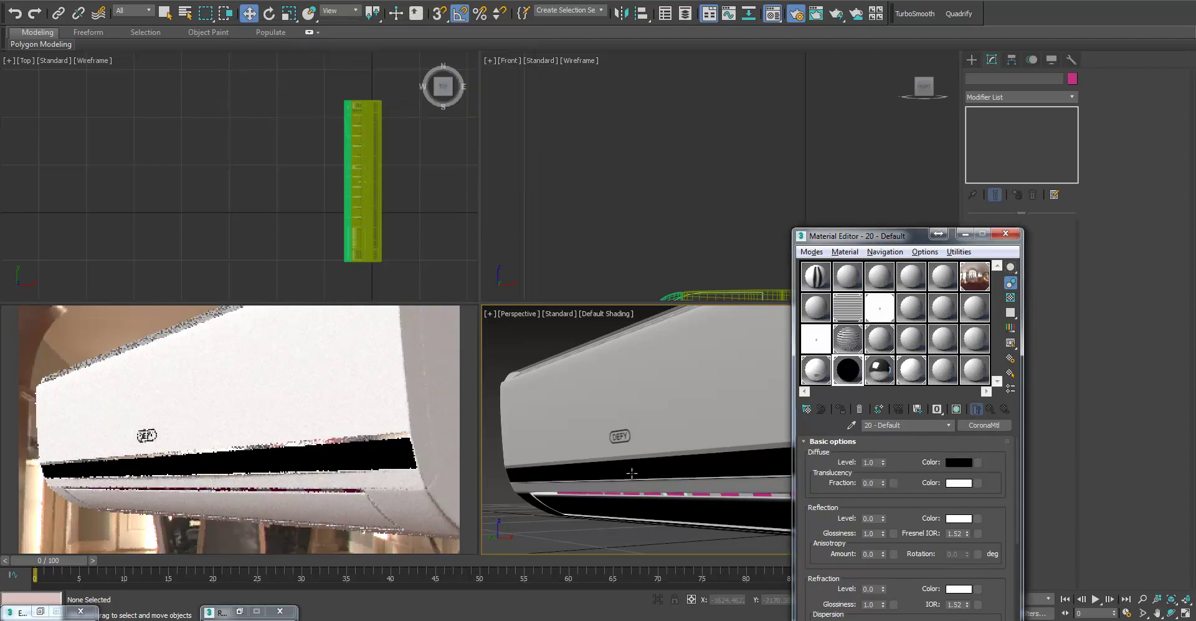
{"action": "left_click_drag", "start_coordinate": [884, 518], "coordinate": [883, 412]}
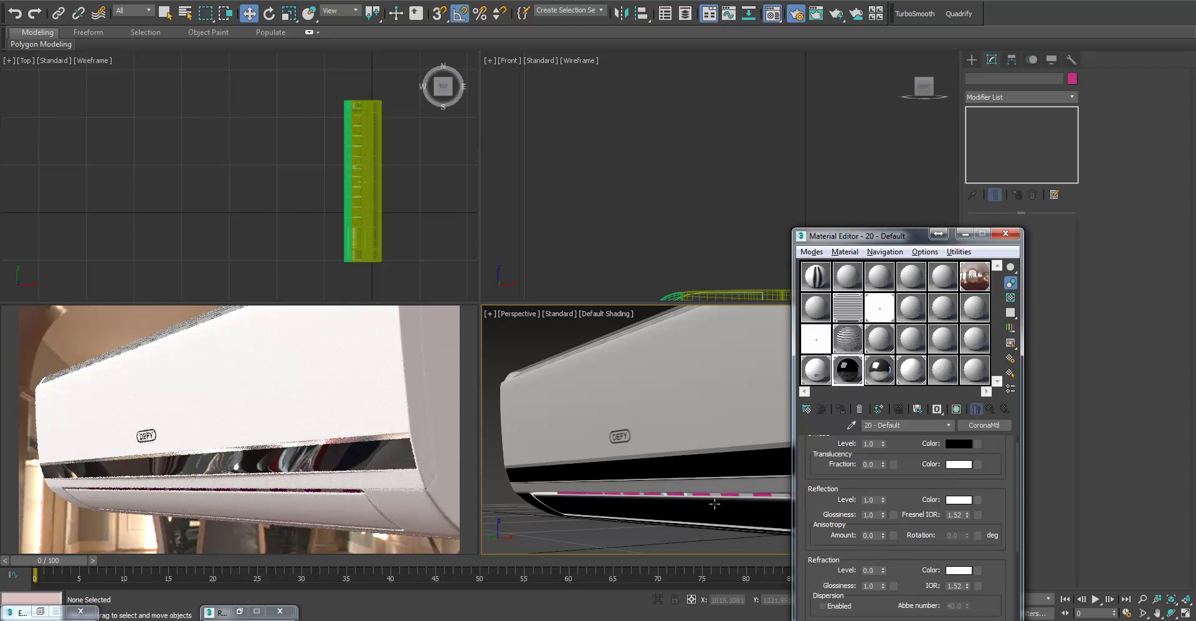
{"action": "middle_click_drag", "start_coordinate": [717, 505], "coordinate": [690, 495], "text": "alt"}
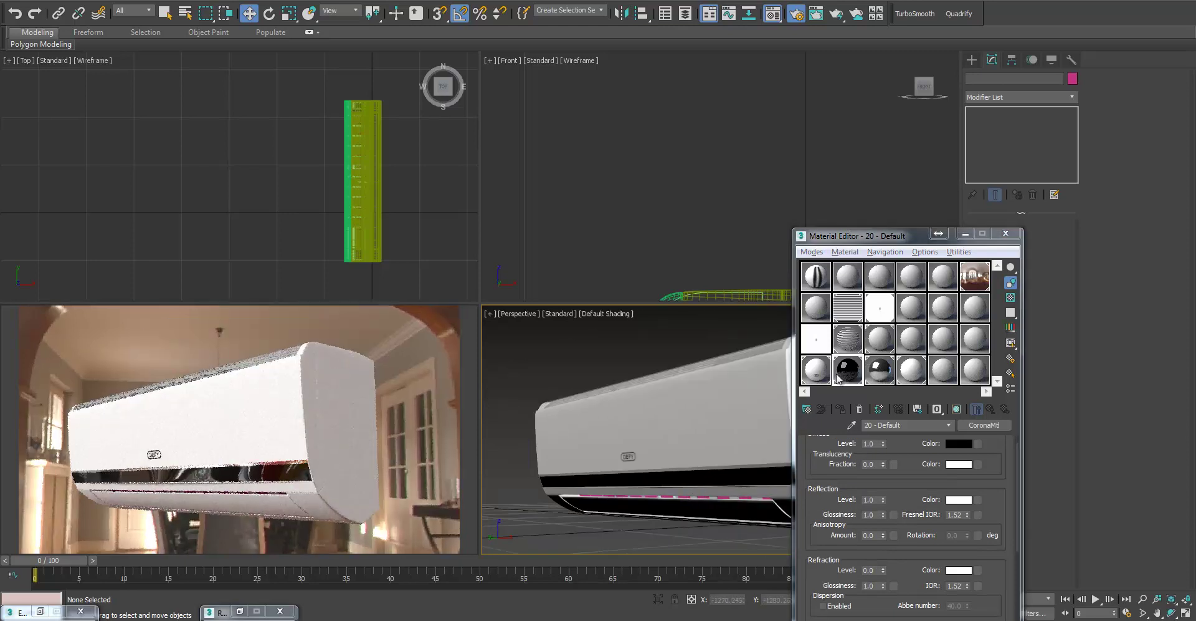
Set the white body's 19 - Default material to reflection level 0.5 and glossiness 0.8
{"action": "left_click", "coordinate": [830, 377]}
{"action": "left_click_drag", "start_coordinate": [883, 518], "coordinate": [895, 433]}
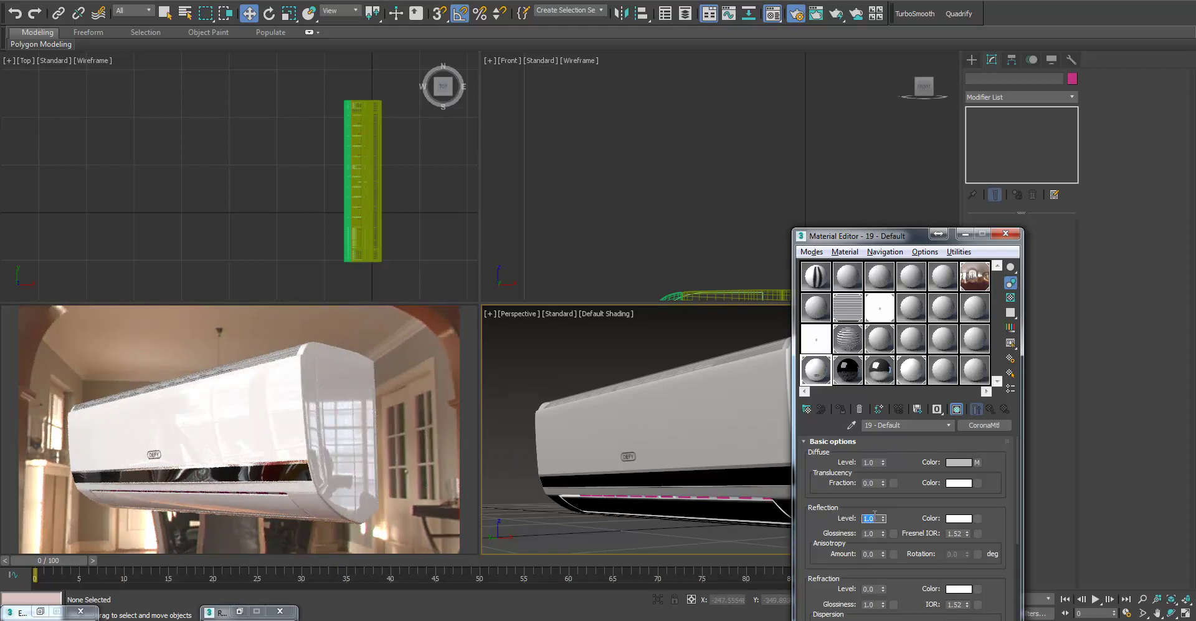
{"action": "type", "text": "0.5"}
{"action": "key", "text": "Return"}
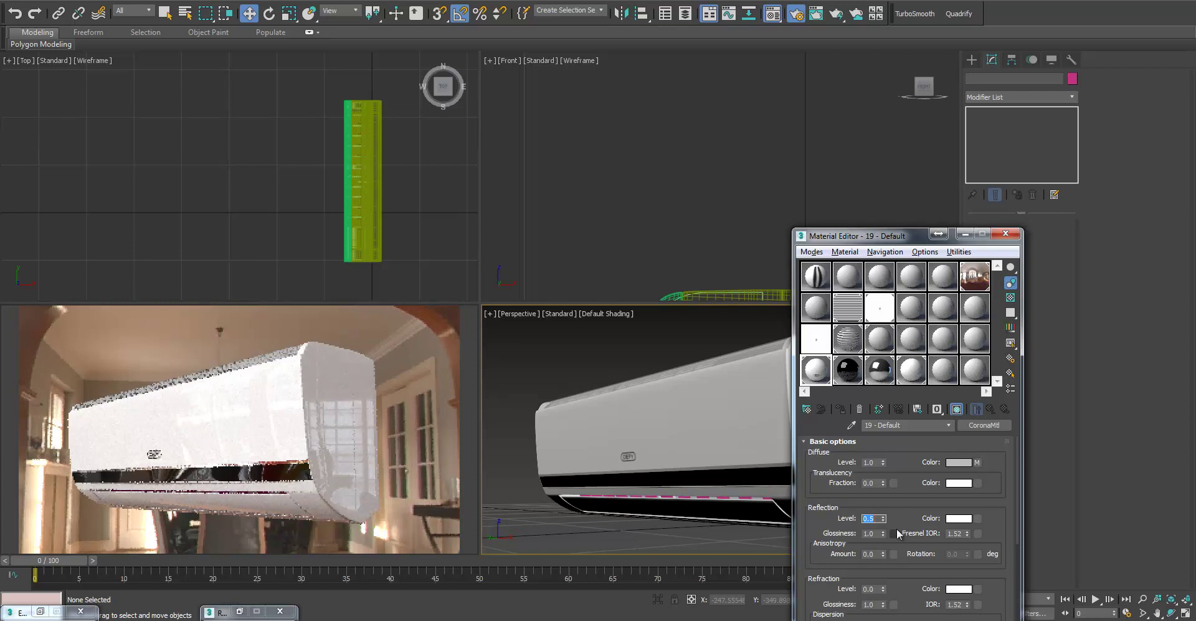
{"action": "left_click", "coordinate": [866, 534]}
{"action": "type", "text": "0.8"}
{"action": "key", "text": "Return"}
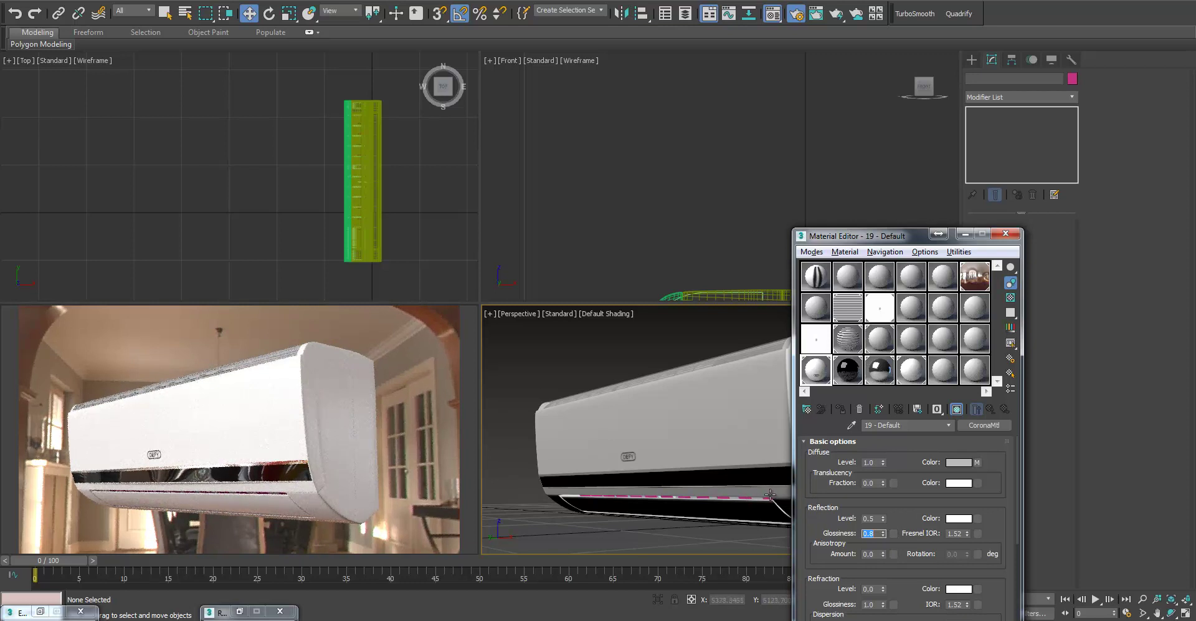
Set the black band's 20 - Default material to reflection level 0.5 and glossiness 0.8
{"action": "left_click", "coordinate": [859, 376]}
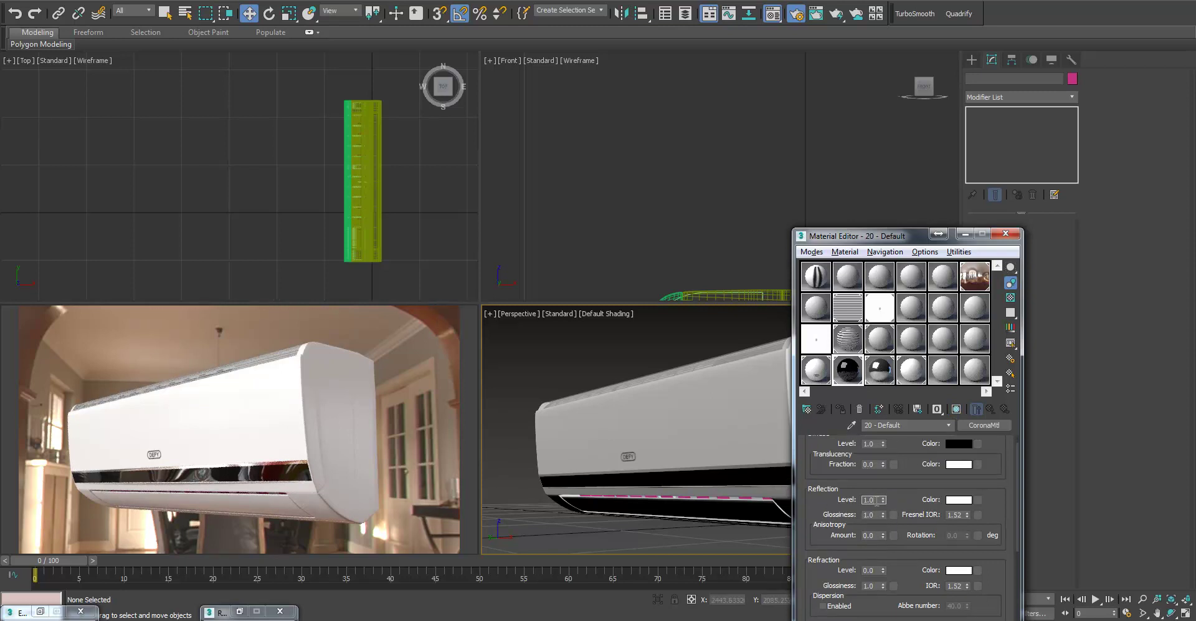
{"action": "type", "text": "0.5"}
{"action": "key", "text": "Return"}
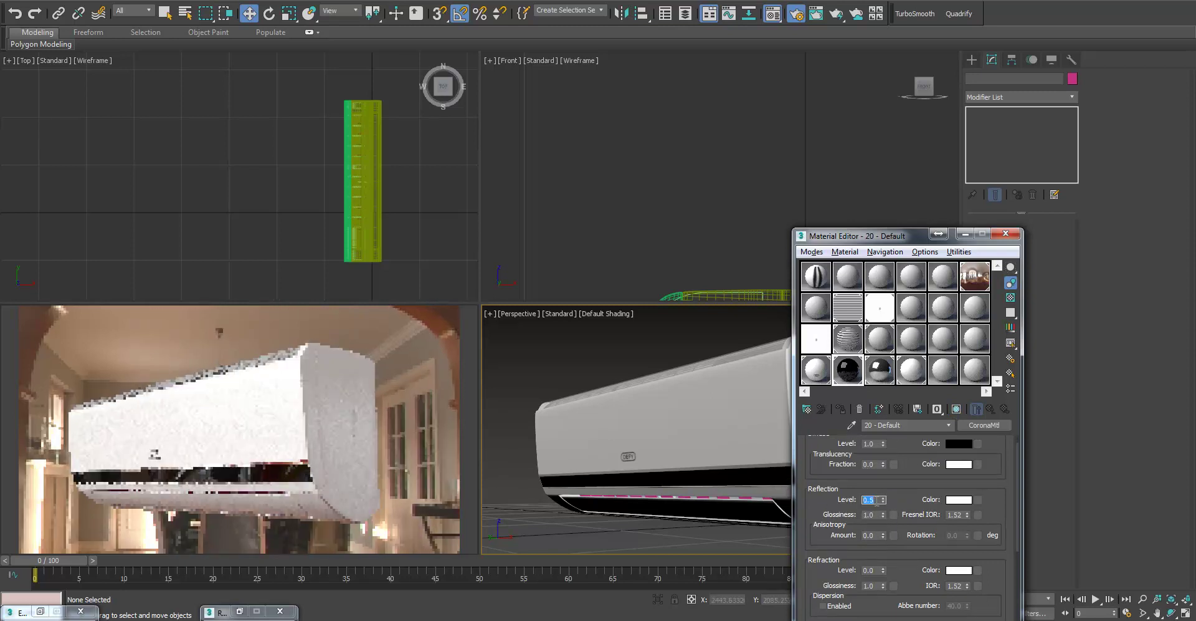
{"action": "left_click", "coordinate": [878, 514]}
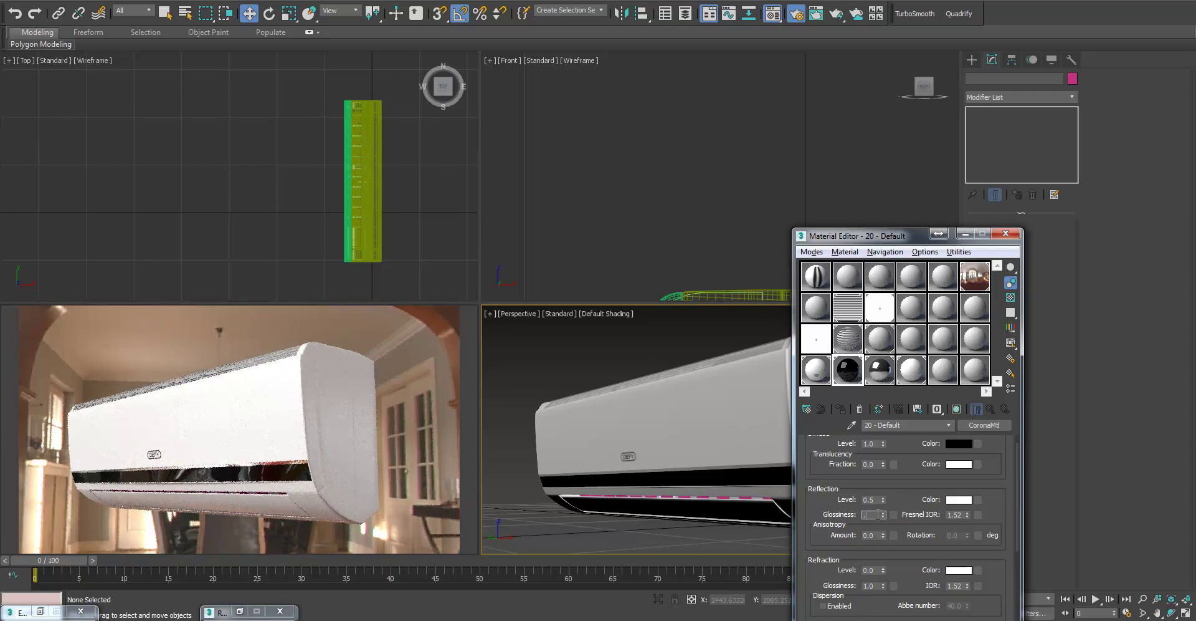
{"action": "type", "text": ".8"}
{"action": "key", "text": "Return"}
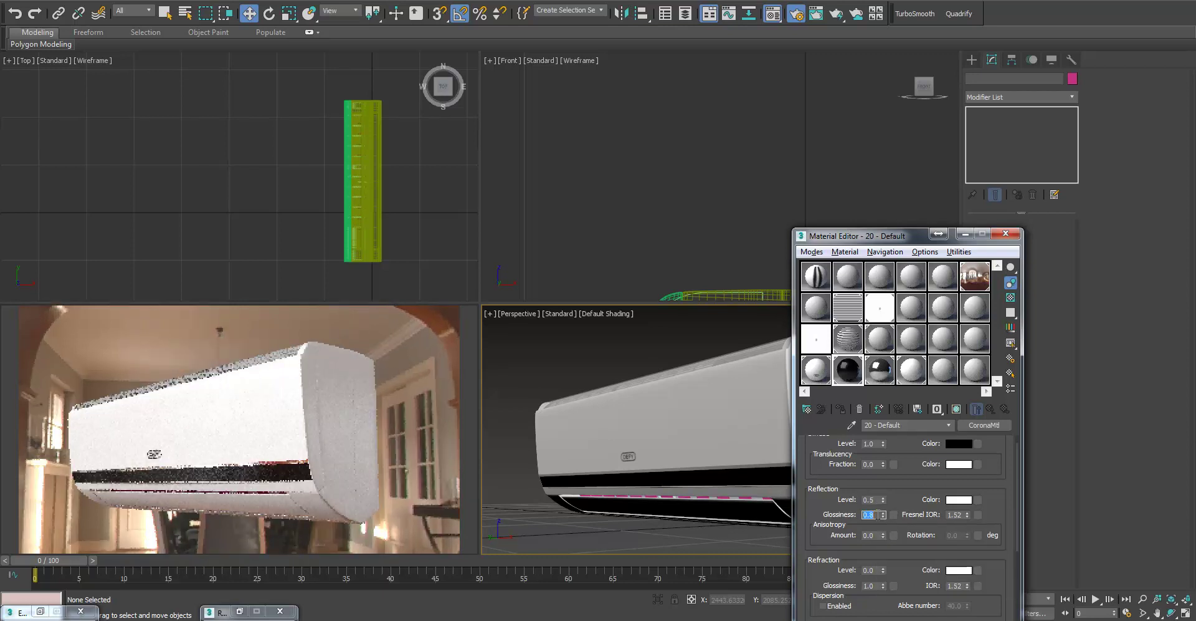
Set the black band material's reflection glossiness to 0.9 and refine it to 0.95
{"action": "type", "text": ".9"}
{"action": "key", "text": "Return"}
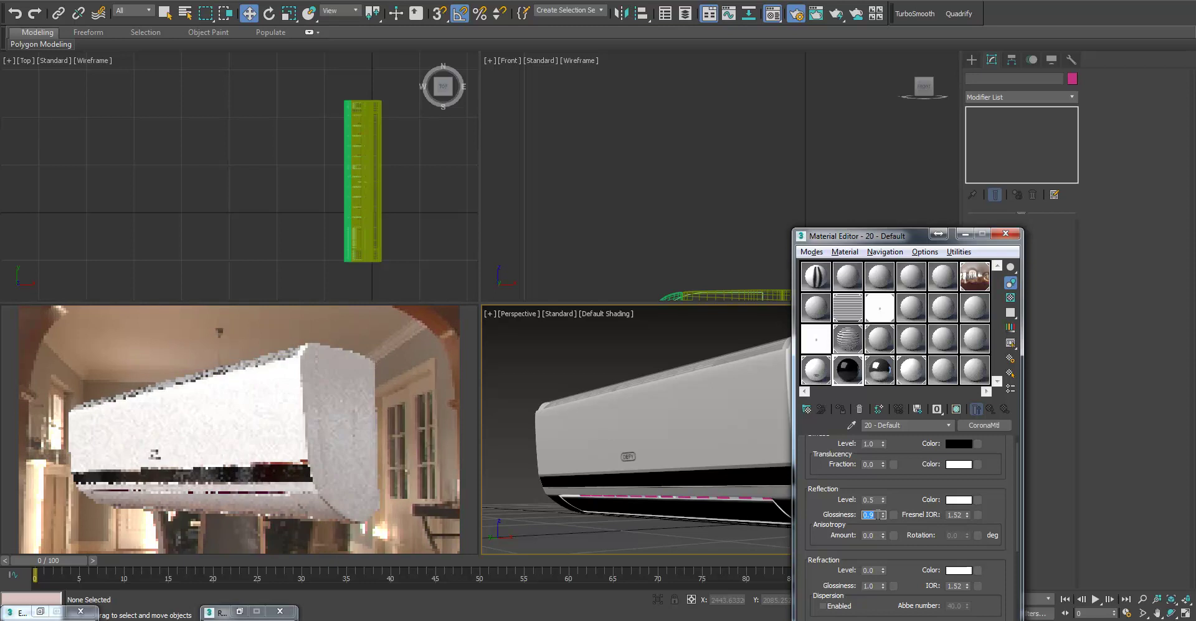
{"action": "type", "text": ".95"}
{"action": "key", "text": "Return"}
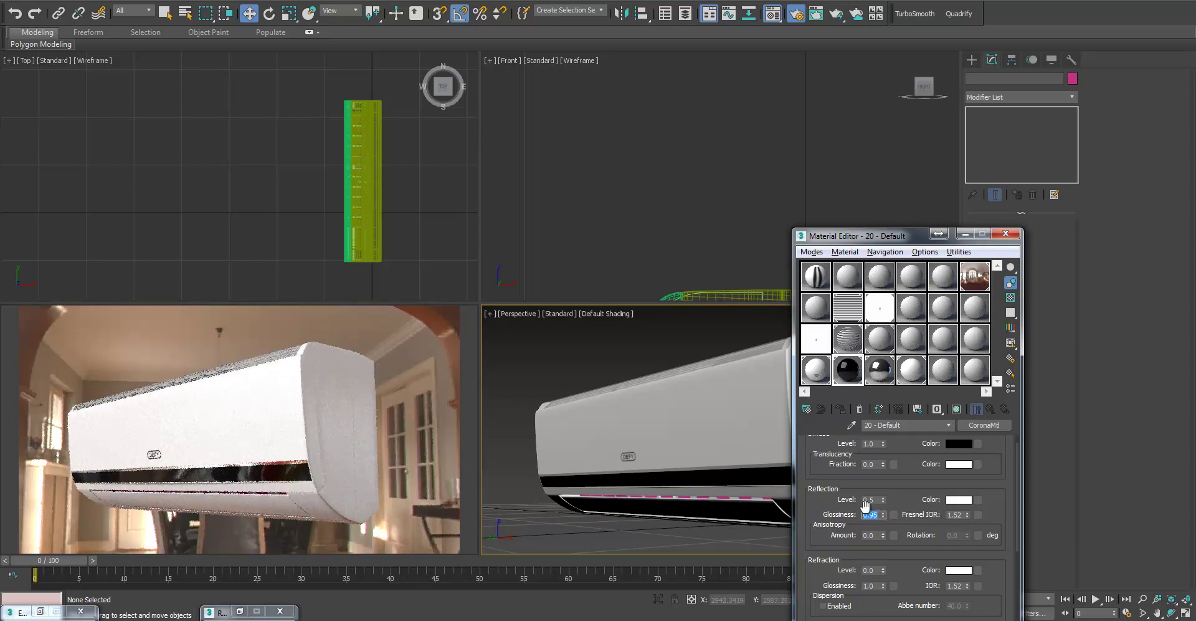
Load BlackTexture.jpg from the Kandisaner folder as the 20 - Default material's diffuse bitmap and show it in the viewport
{"action": "left_click", "coordinate": [979, 444]}
{"action": "left_click", "coordinate": [328, 139]}
{"action": "double_click", "coordinate": [323, 152]}
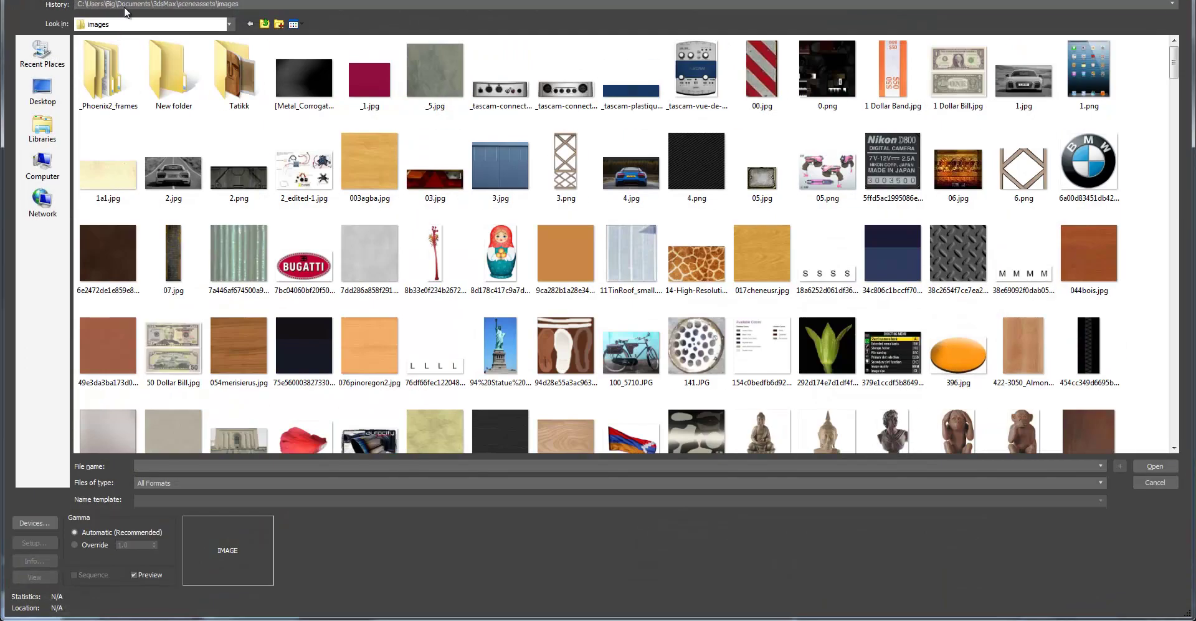
{"action": "left_click", "coordinate": [125, 4]}
{"action": "left_click", "coordinate": [133, 21]}
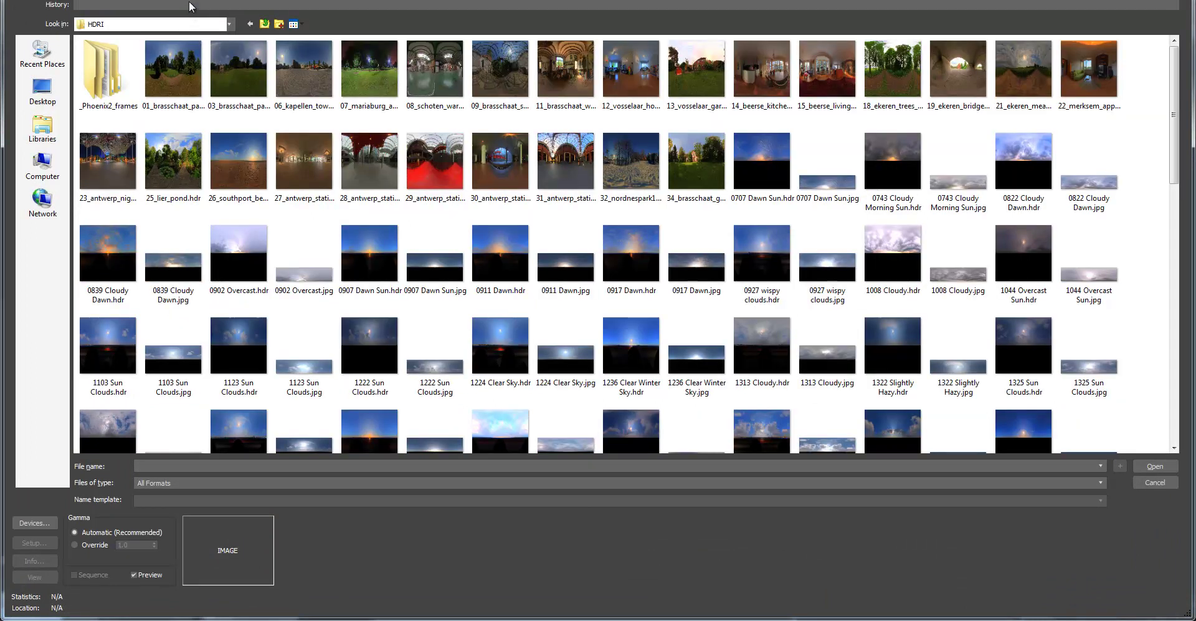
{"action": "left_click", "coordinate": [188, 5]}
{"action": "left_click", "coordinate": [181, 30]}
{"action": "double_click", "coordinate": [152, 90]}
{"action": "left_click", "coordinate": [957, 410]}
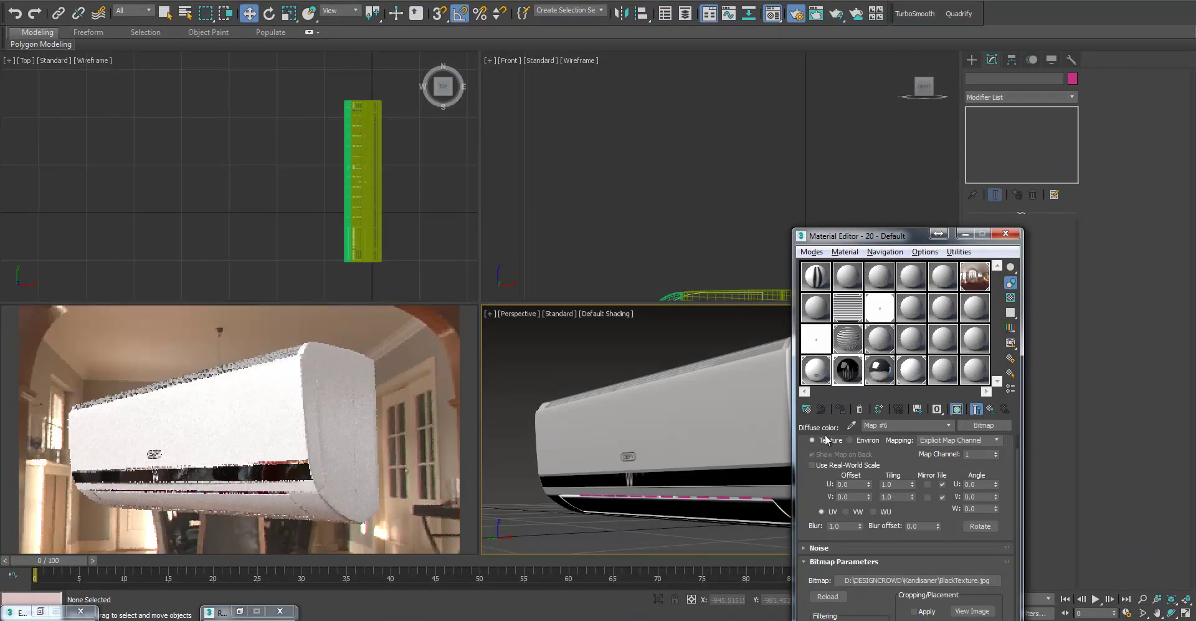
Select the Lid's black band polygons by material ID 2 and add a UVW Map modifier to them
{"action": "left_click", "coordinate": [972, 237]}
{"action": "left_click", "coordinate": [744, 483]}
{"action": "left_click", "coordinate": [1032, 238]}
{"action": "left_click", "coordinate": [725, 423]}
{"action": "left_click", "coordinate": [711, 473]}
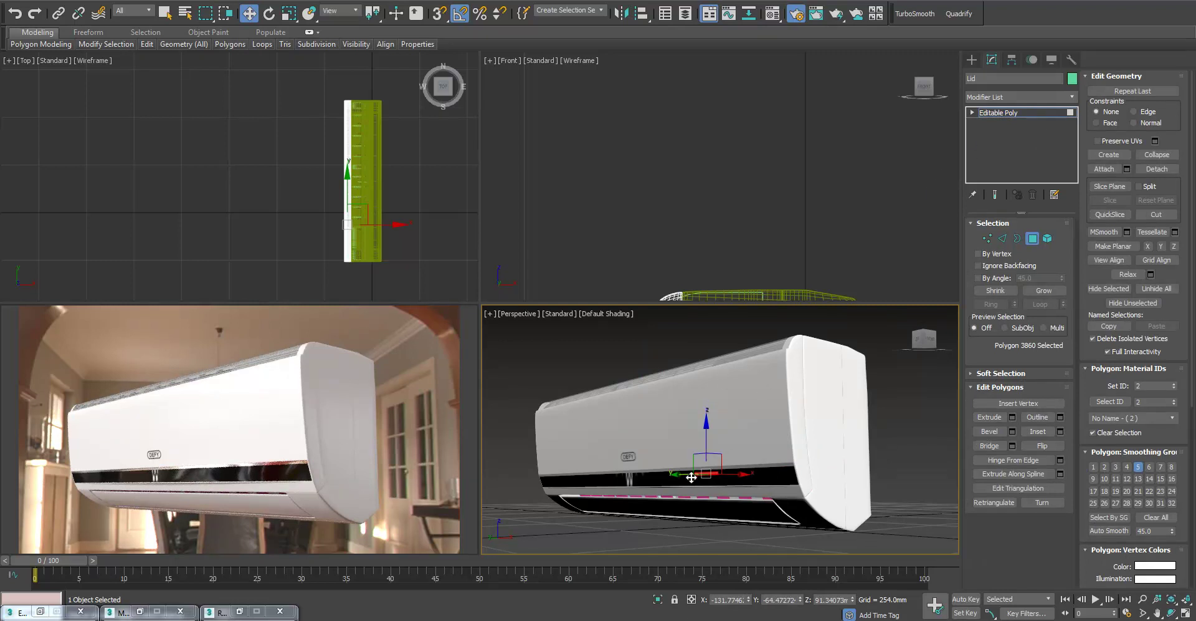
{"action": "left_click", "coordinate": [1118, 402]}
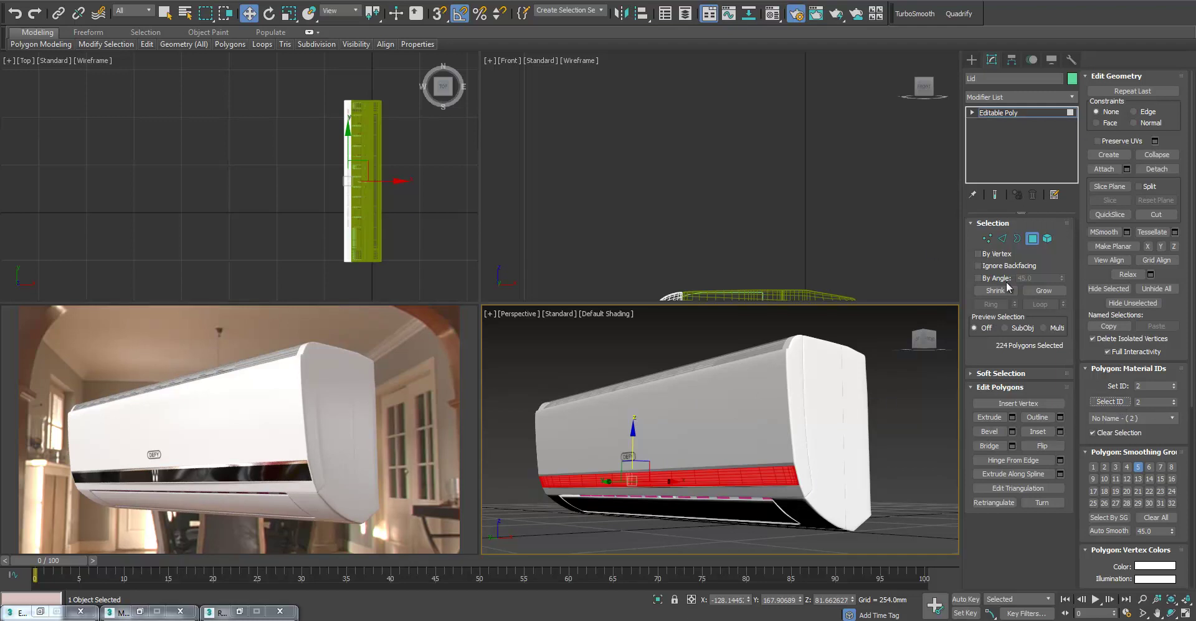
{"action": "left_click", "coordinate": [1072, 97]}
{"action": "left_click_drag", "start_coordinate": [1073, 202], "coordinate": [1072, 516]}
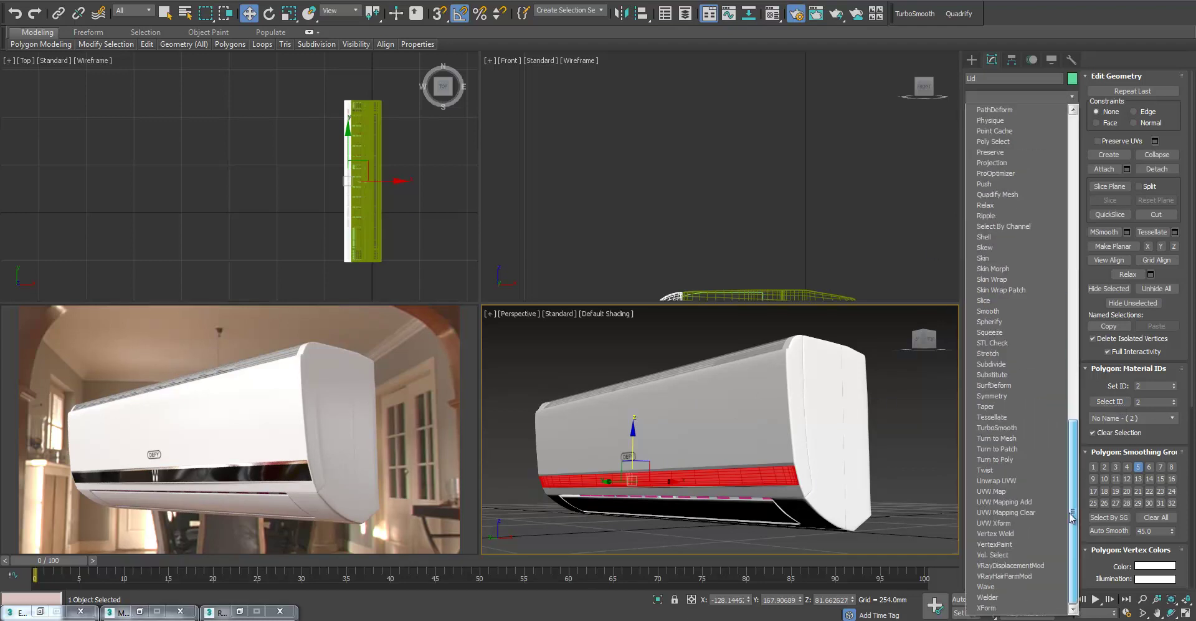
{"action": "left_click", "coordinate": [1023, 487]}
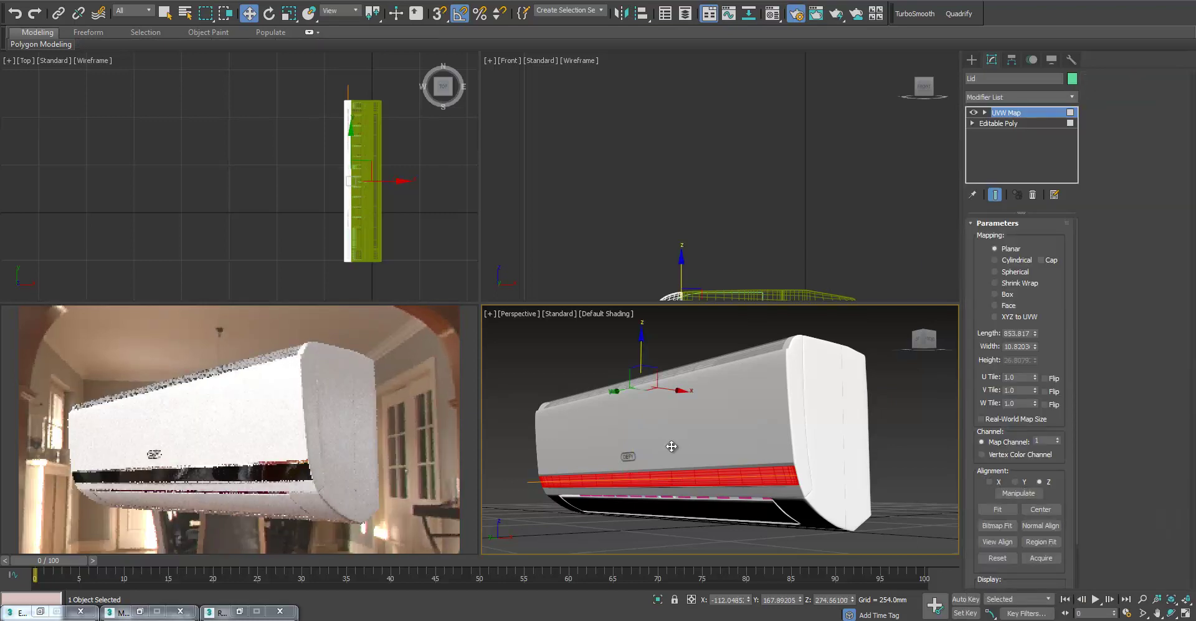
Align the band's planar UVW mapping to the X axis, fit it to the selection and activate its gizmo
{"action": "middle_click_drag", "start_coordinate": [783, 421], "coordinate": [911, 438], "text": "alt"}
{"action": "middle_click_drag", "start_coordinate": [728, 470], "coordinate": [801, 459]}
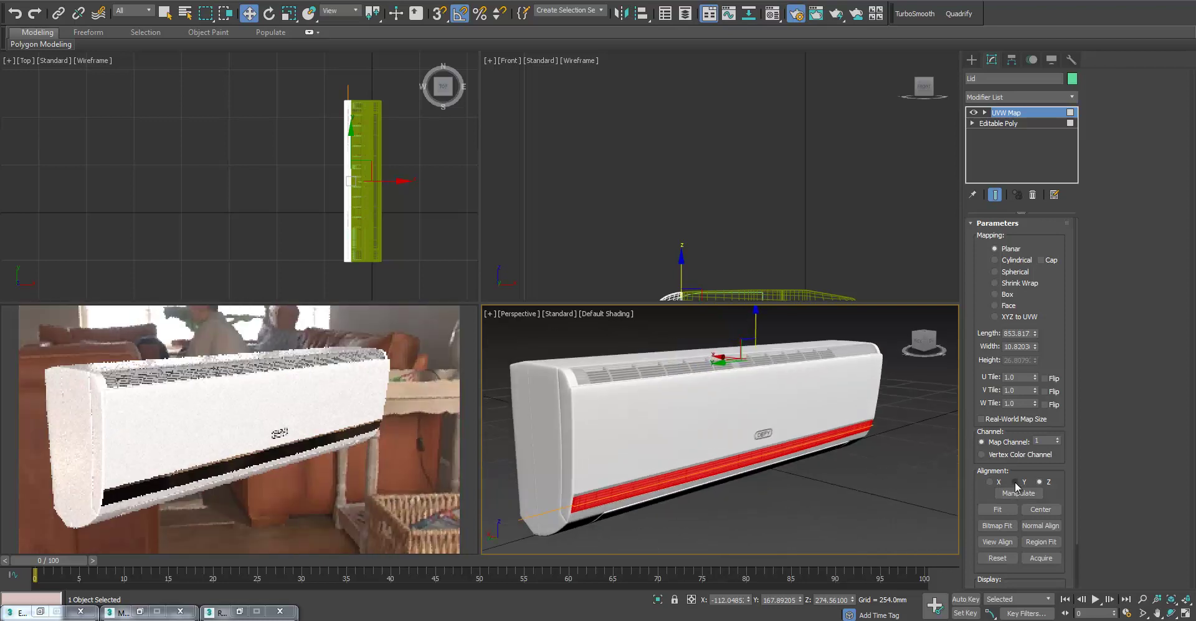
{"action": "left_click", "coordinate": [991, 481]}
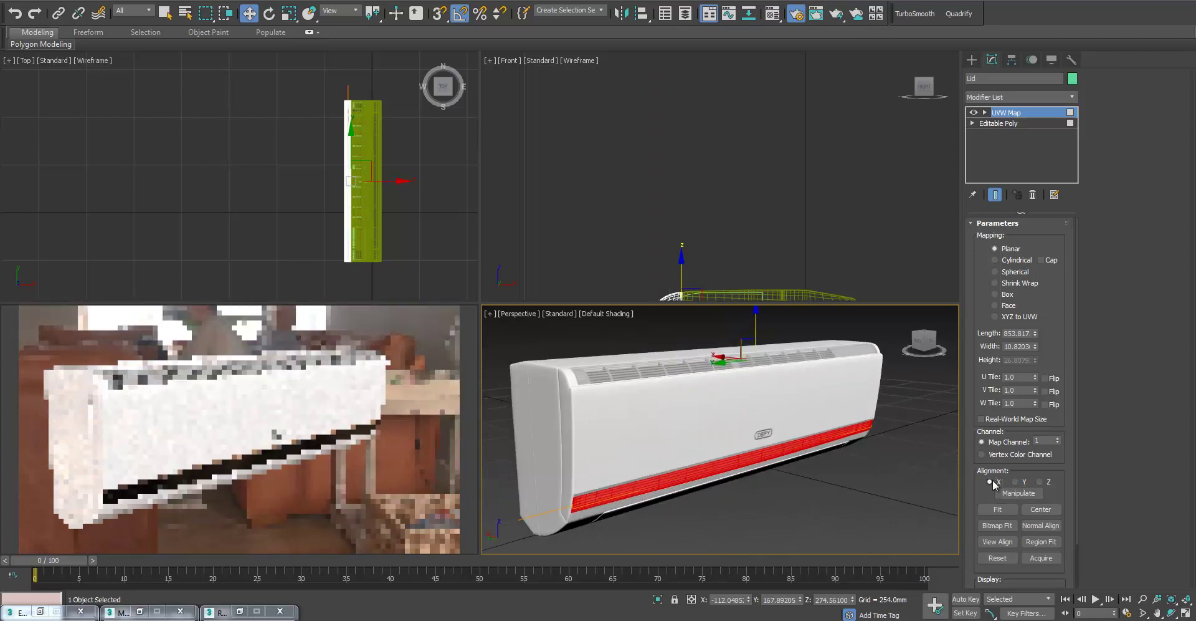
{"action": "left_click", "coordinate": [990, 523]}
{"action": "left_click", "coordinate": [1150, 488]}
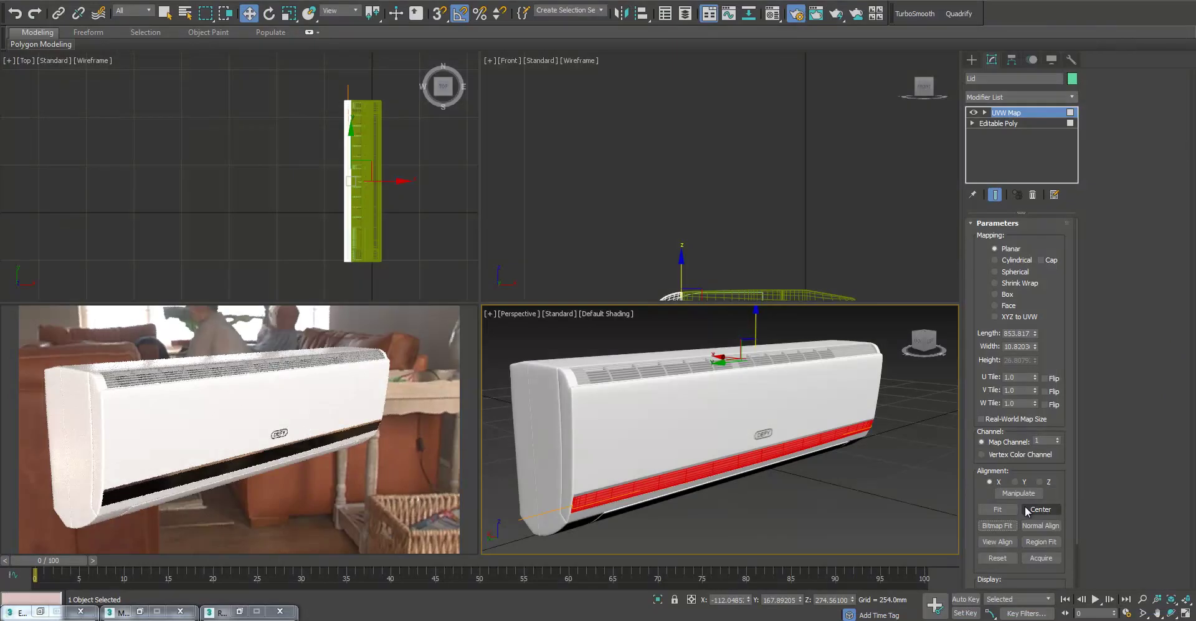
{"action": "left_click", "coordinate": [1004, 509]}
{"action": "key", "text": "e"}
{"action": "key", "text": "w"}
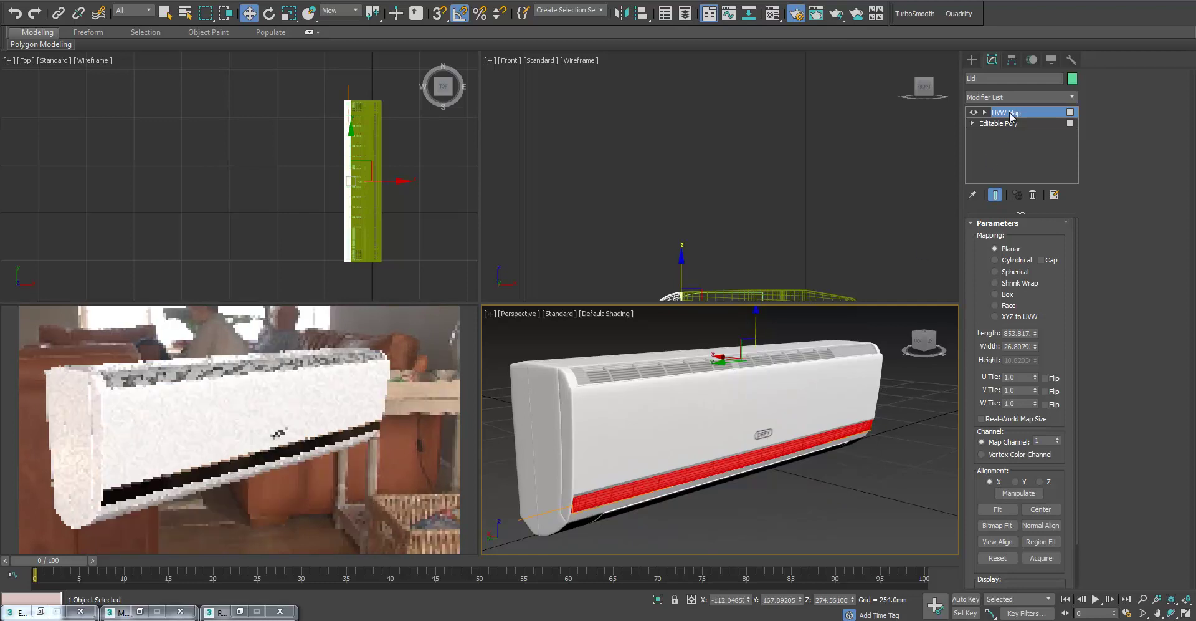
{"action": "key", "text": "1"}
{"action": "mouse_move", "coordinate": [765, 416]}
{"action": "left_mouse_down"}
{"action": "mouse_move", "coordinate": [767, 479]}
{"action": "mouse_move", "coordinate": [770, 420]}
{"action": "left_mouse_up"}
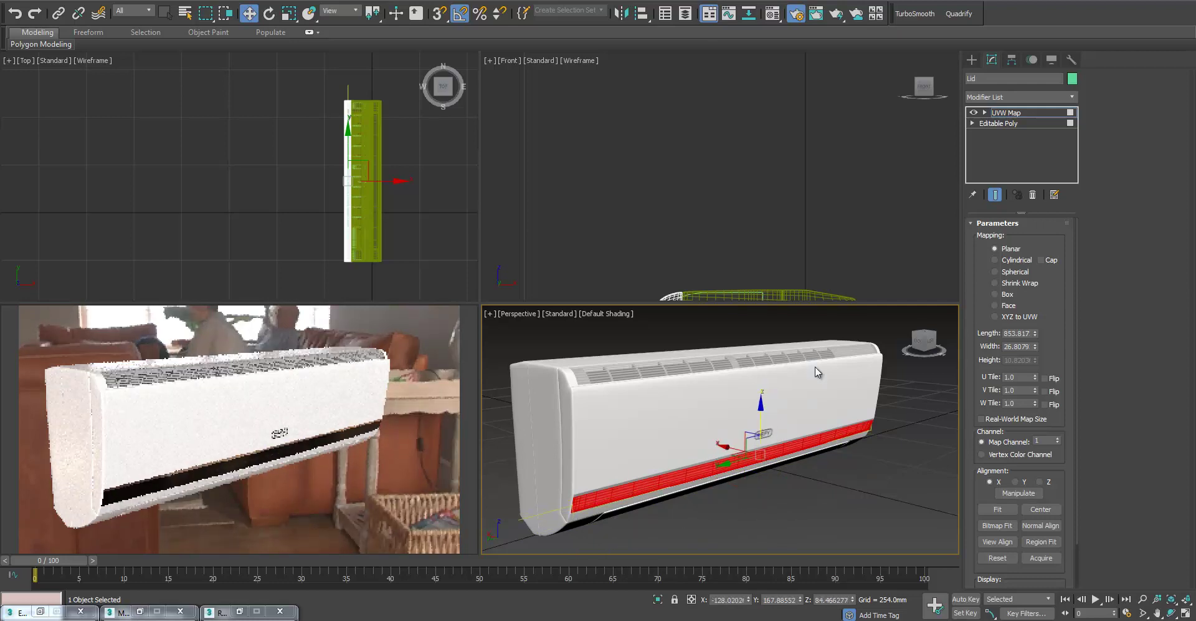
Set the W angle of the band's Map #6 bitmap to 90
{"action": "left_click", "coordinate": [777, 18]}
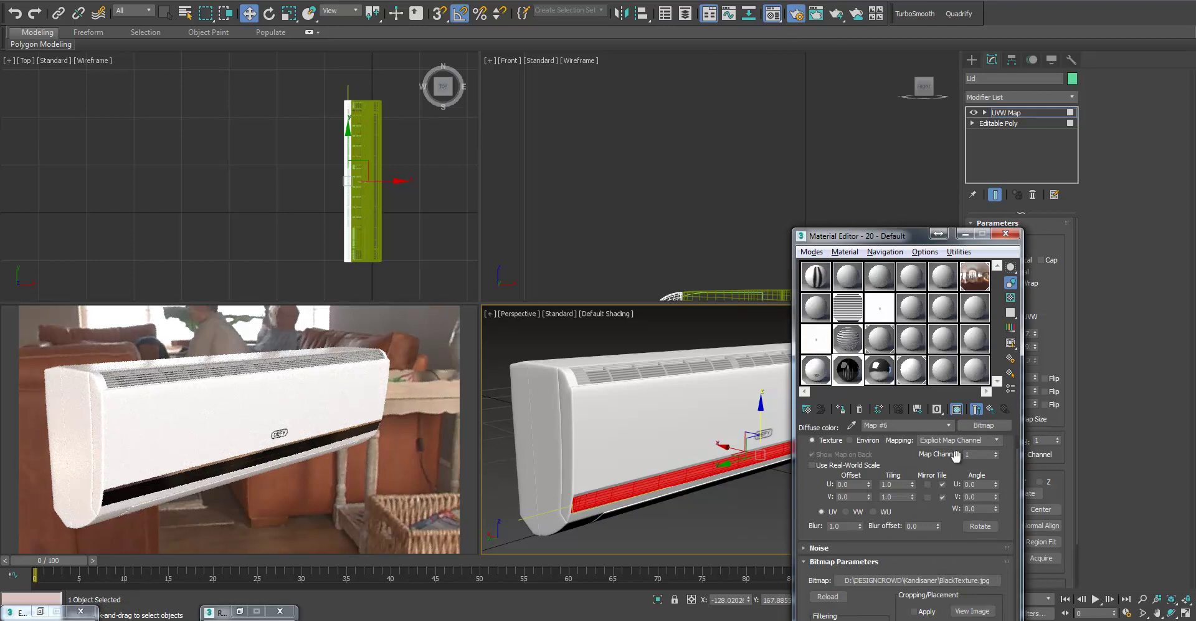
{"action": "left_click", "coordinate": [987, 513]}
{"action": "type", "text": "90"}
{"action": "key", "text": "Return"}
Nudge the UVW Map gizmo slightly upward to adjust the display icons' vertical position on the black band
{"action": "scroll", "coordinate": [708, 470], "scroll_direction": "up", "scroll_amount": 6}
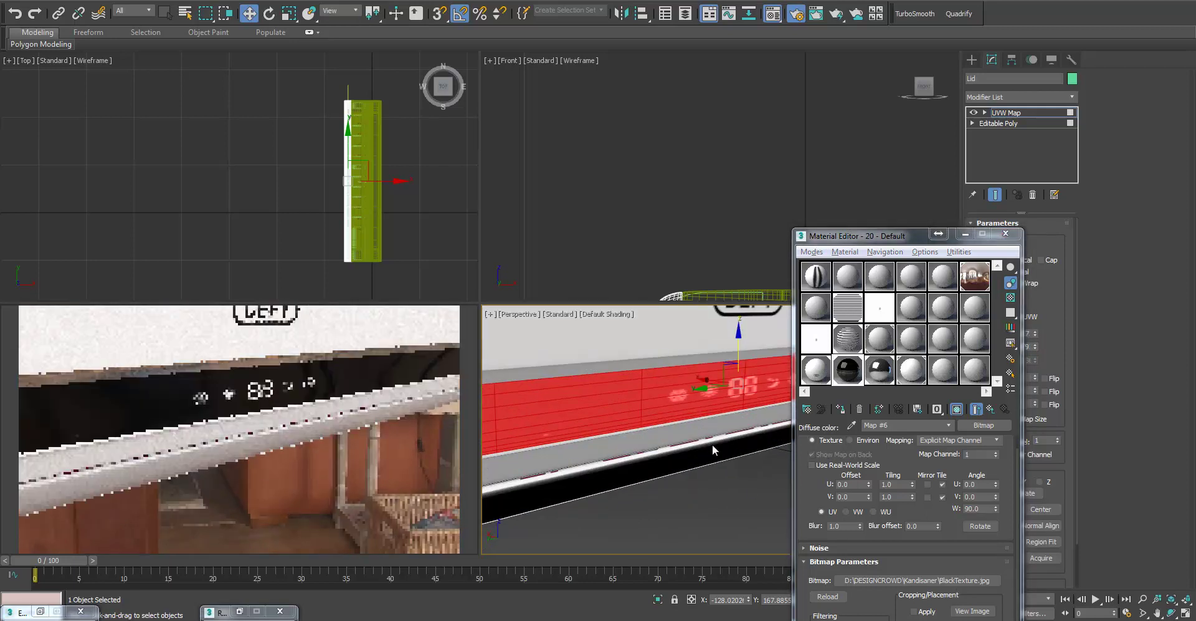
{"action": "scroll", "coordinate": [709, 440], "scroll_direction": "up", "scroll_amount": 3}
{"action": "key", "text": "r"}
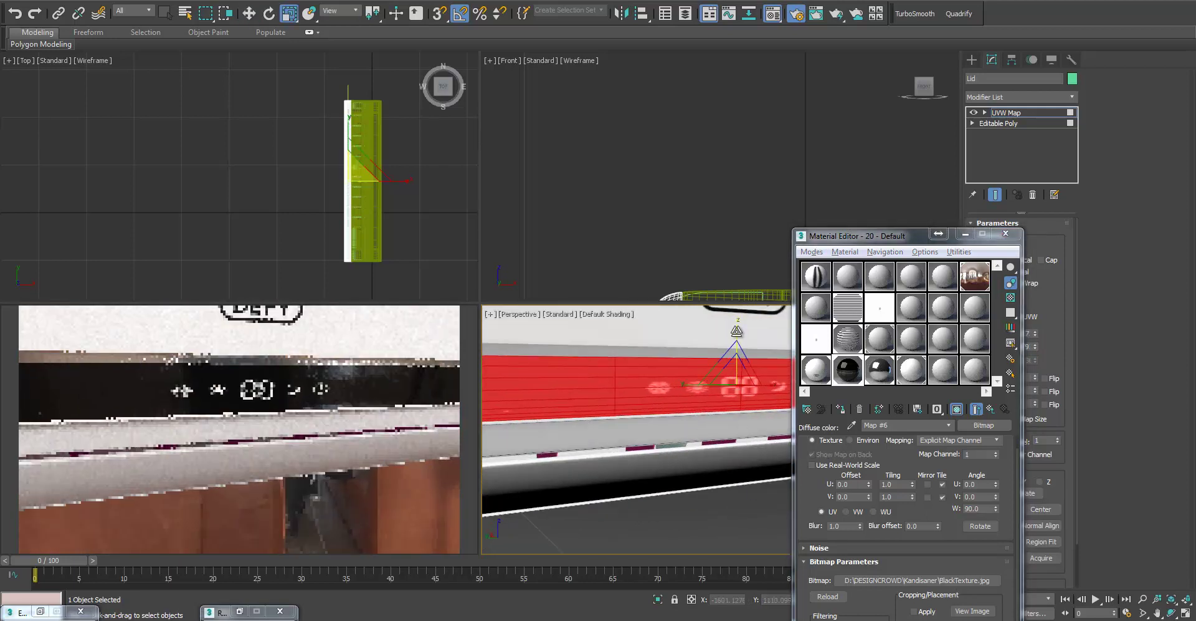
{"action": "key", "text": "w"}
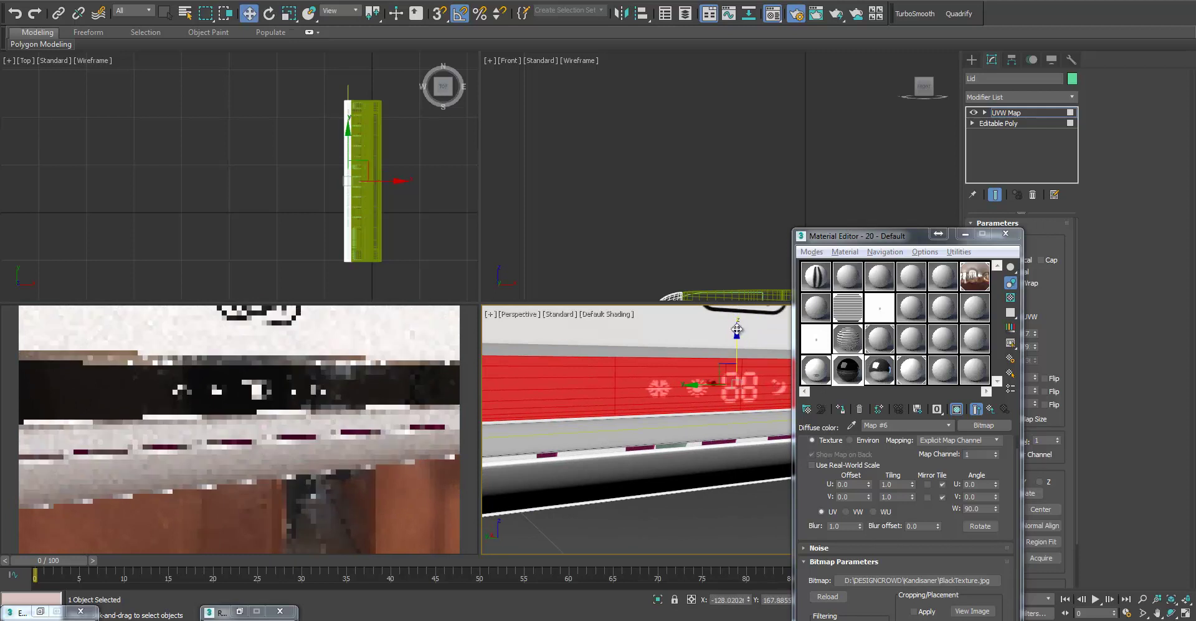
{"action": "left_click_drag", "start_coordinate": [738, 333], "coordinate": [738, 327]}
{"action": "middle_click_drag", "start_coordinate": [773, 408], "coordinate": [722, 419]}
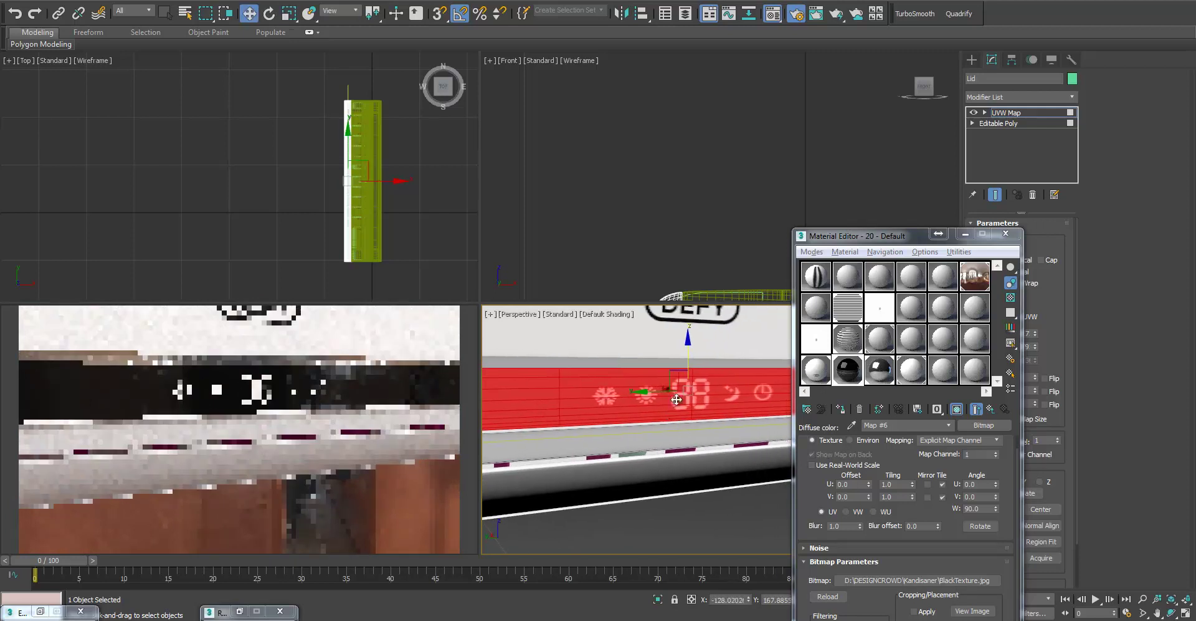
Compare the display icons with the reference image, scale the UVW Map gizmo slightly to match and deselect the lid
{"action": "scroll", "coordinate": [693, 459], "scroll_direction": "down", "scroll_amount": 3}
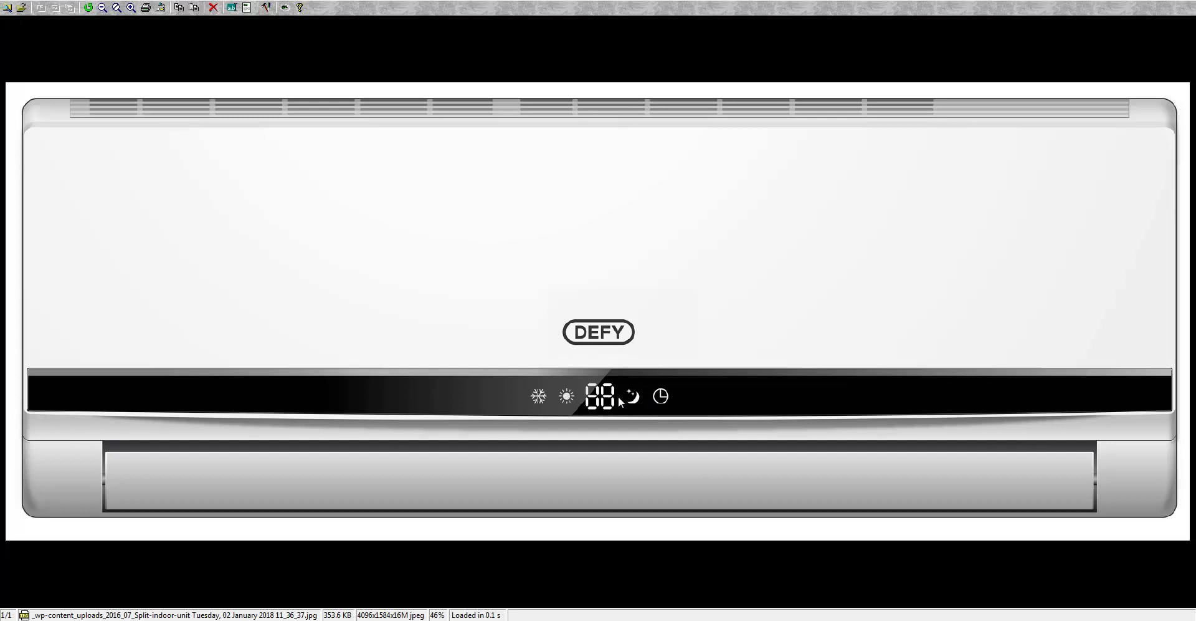
{"action": "key", "text": "alt+Tab"}
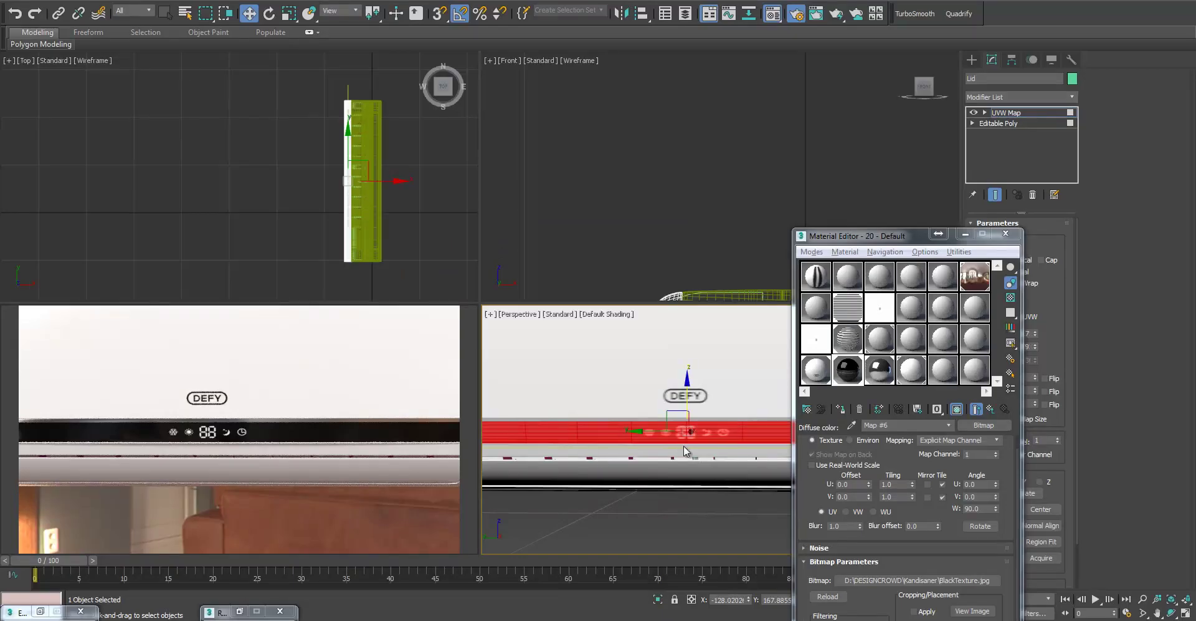
{"action": "scroll", "coordinate": [684, 447], "scroll_direction": "up", "scroll_amount": 3}
{"action": "key", "text": "r"}
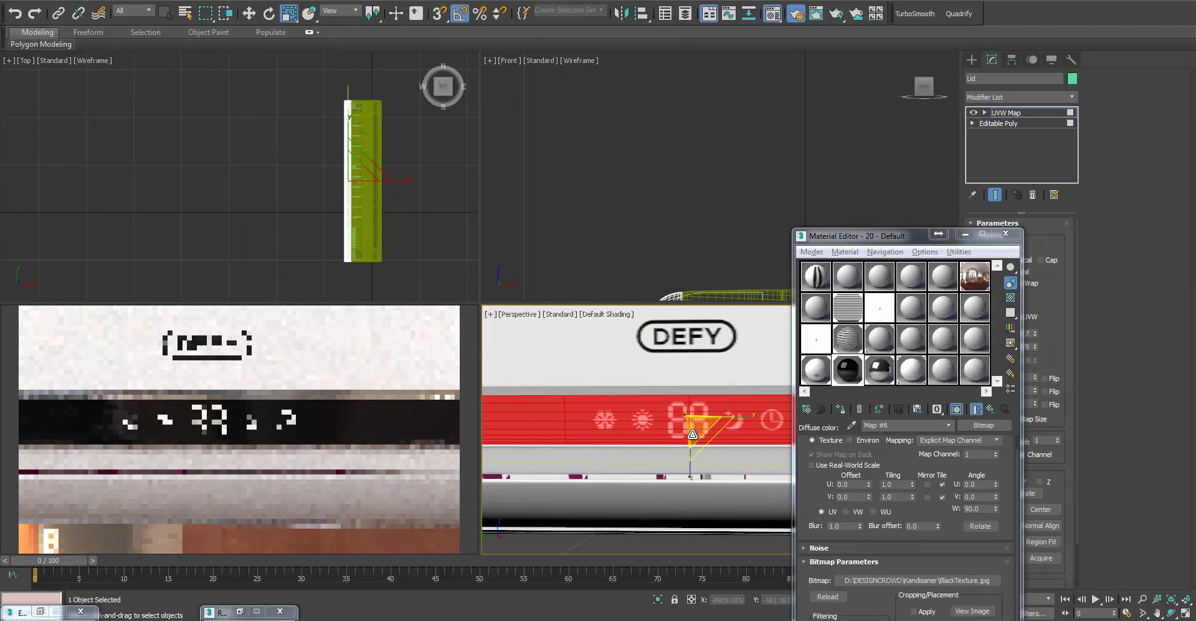
{"action": "left_click_drag", "start_coordinate": [702, 424], "coordinate": [703, 422]}
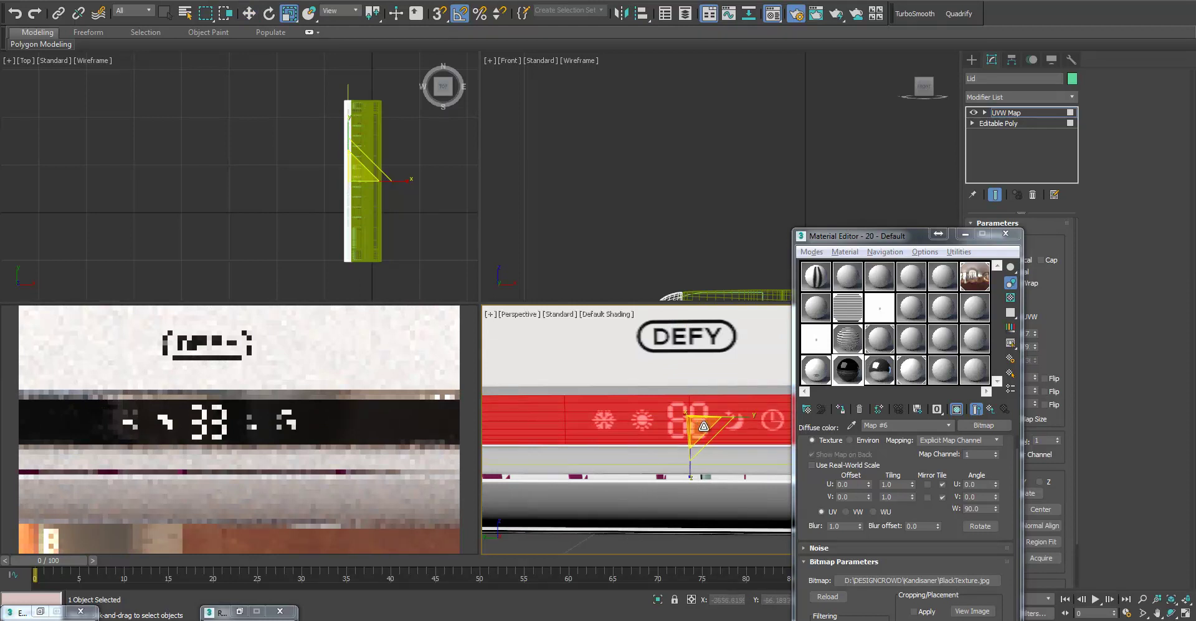
{"action": "scroll", "coordinate": [691, 426], "scroll_direction": "down", "scroll_amount": 2}
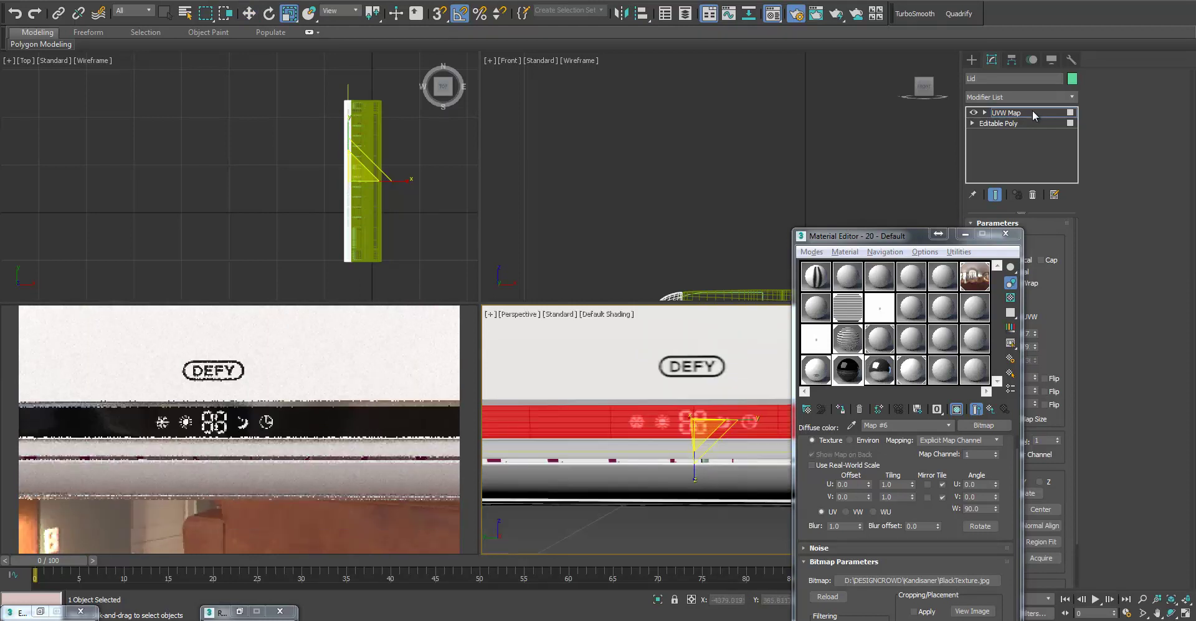
{"action": "left_click", "coordinate": [689, 455]}
{"action": "scroll", "coordinate": [689, 455], "scroll_direction": "down", "scroll_amount": 2}
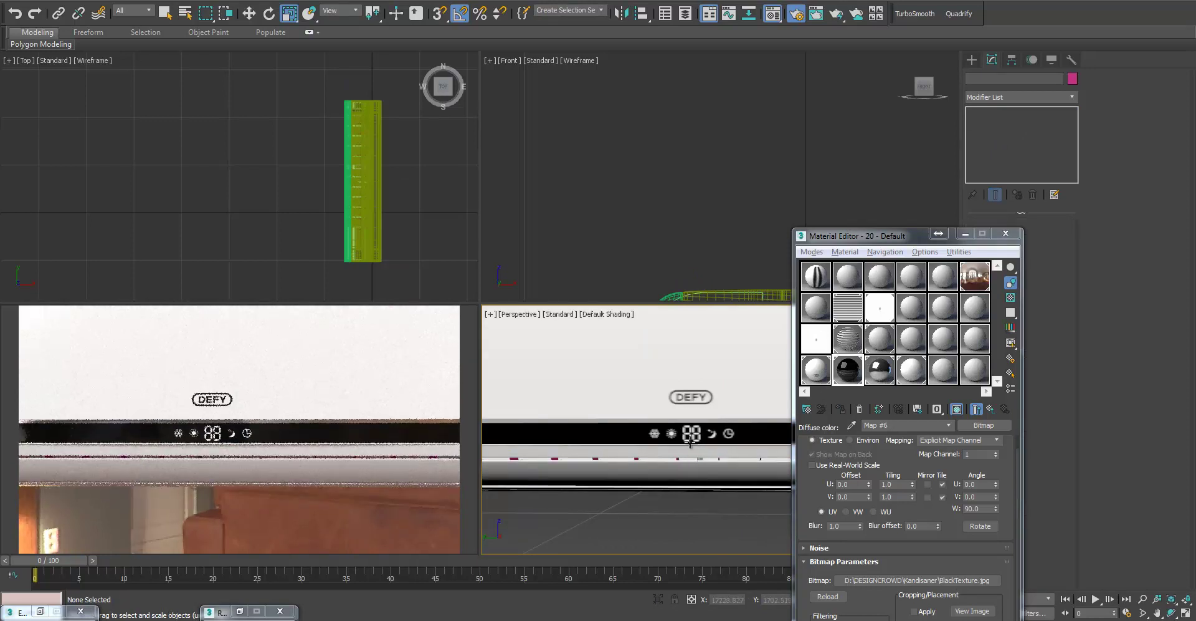
{"action": "scroll", "coordinate": [691, 457], "scroll_direction": "down", "scroll_amount": 3}
Rotate the lower air flap Object001 open to expose the fins behind it
{"action": "middle_click_drag", "start_coordinate": [722, 450], "coordinate": [630, 440], "text": "alt"}
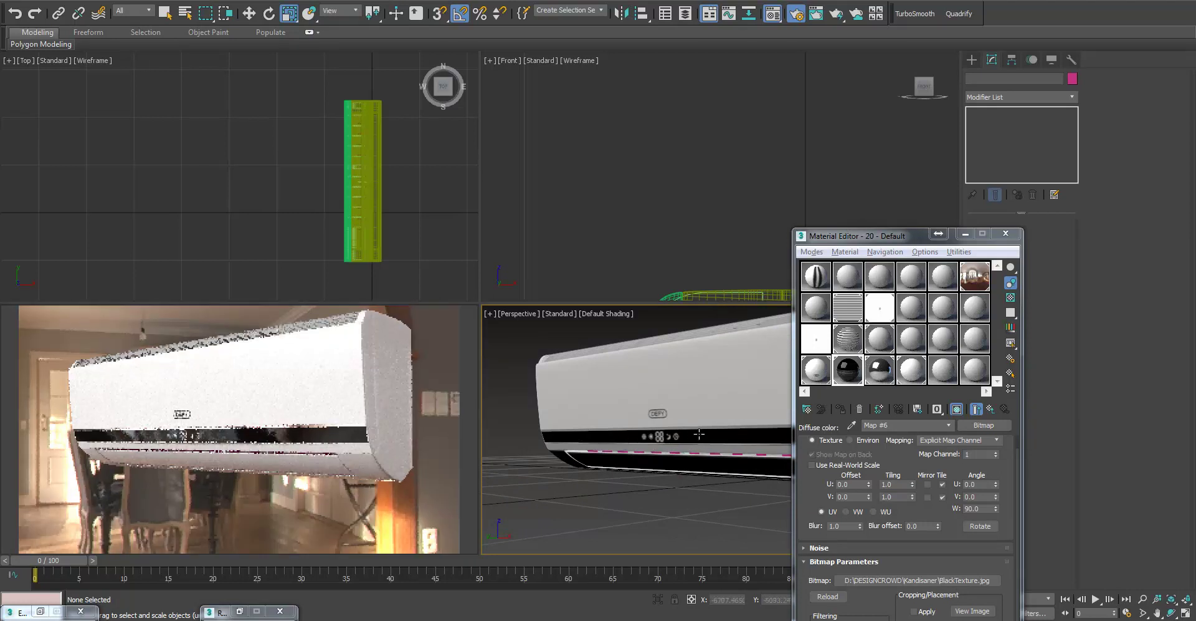
{"action": "middle_click_drag", "start_coordinate": [637, 467], "coordinate": [689, 463], "text": "alt"}
{"action": "left_click", "coordinate": [691, 463]}
{"action": "key", "text": "e"}
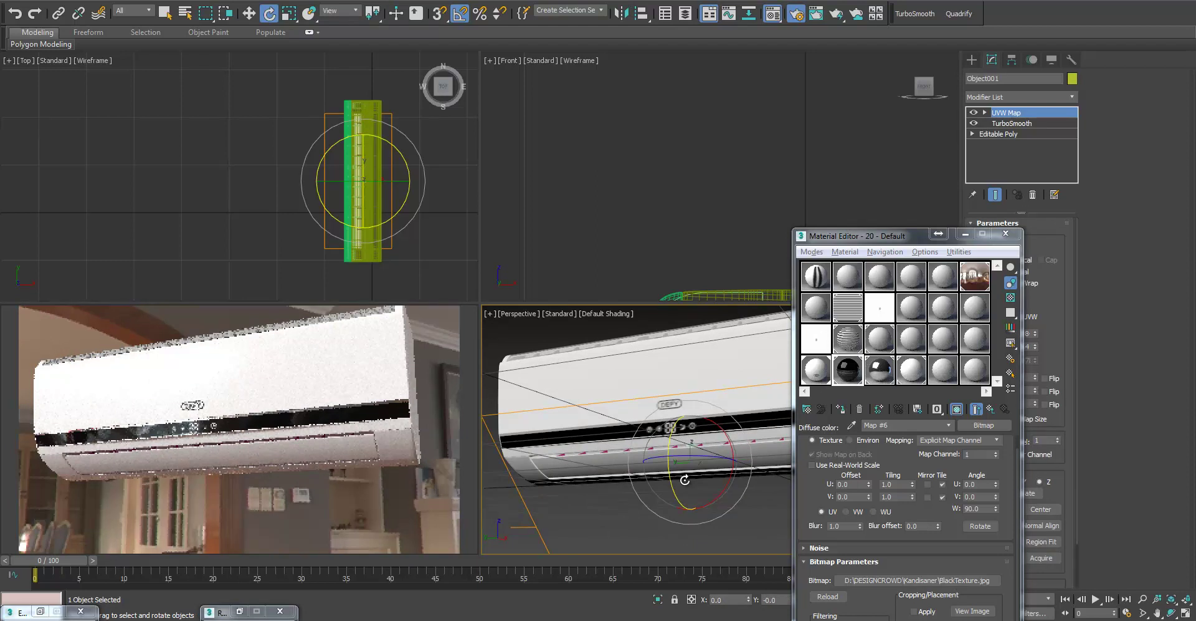
{"action": "mouse_move", "coordinate": [668, 474]}
{"action": "left_mouse_down"}
{"action": "mouse_move", "coordinate": [661, 484]}
{"action": "mouse_move", "coordinate": [676, 487]}
{"action": "mouse_move", "coordinate": [664, 496]}
{"action": "left_mouse_up"}
{"action": "key", "text": "w"}
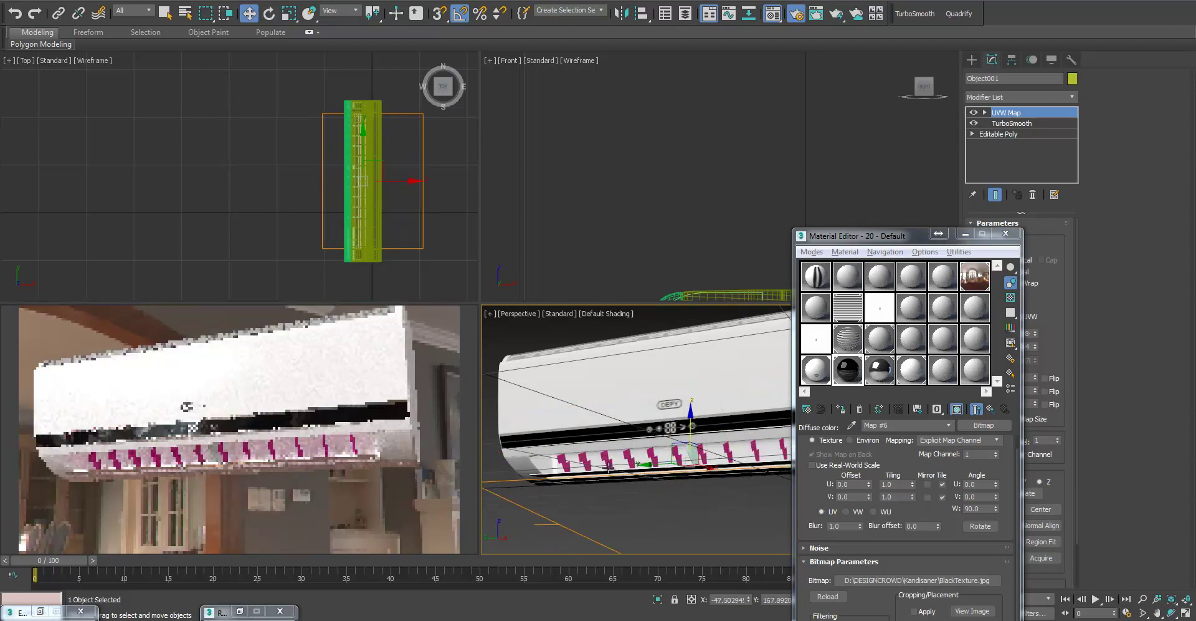
Select all similar pink fins and assign them the 15 - Default material, applying it also to the greenish middle piece Box002
{"action": "left_click", "coordinate": [615, 414]}
{"action": "right_click", "coordinate": [602, 374]}
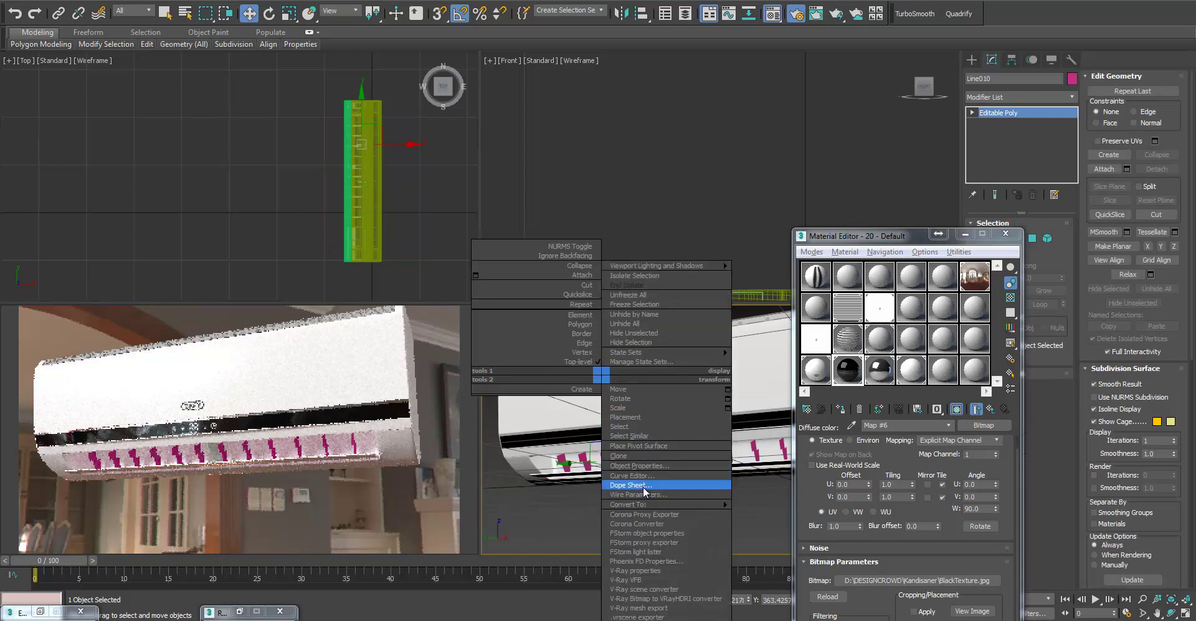
{"action": "left_click", "coordinate": [678, 436]}
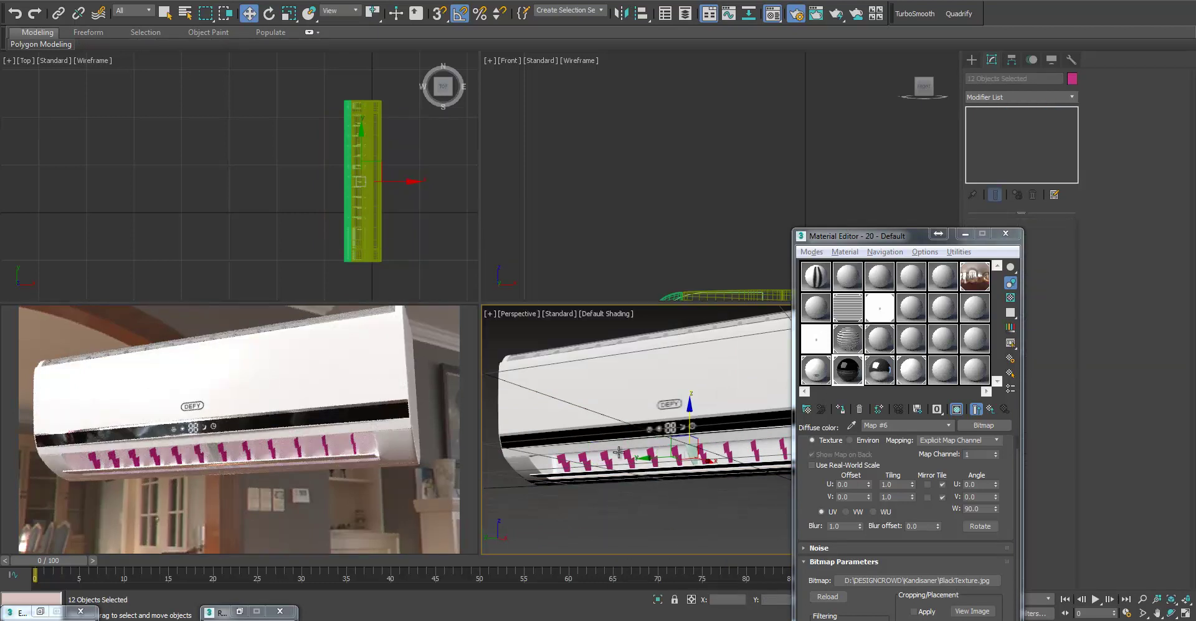
{"action": "left_click", "coordinate": [912, 372]}
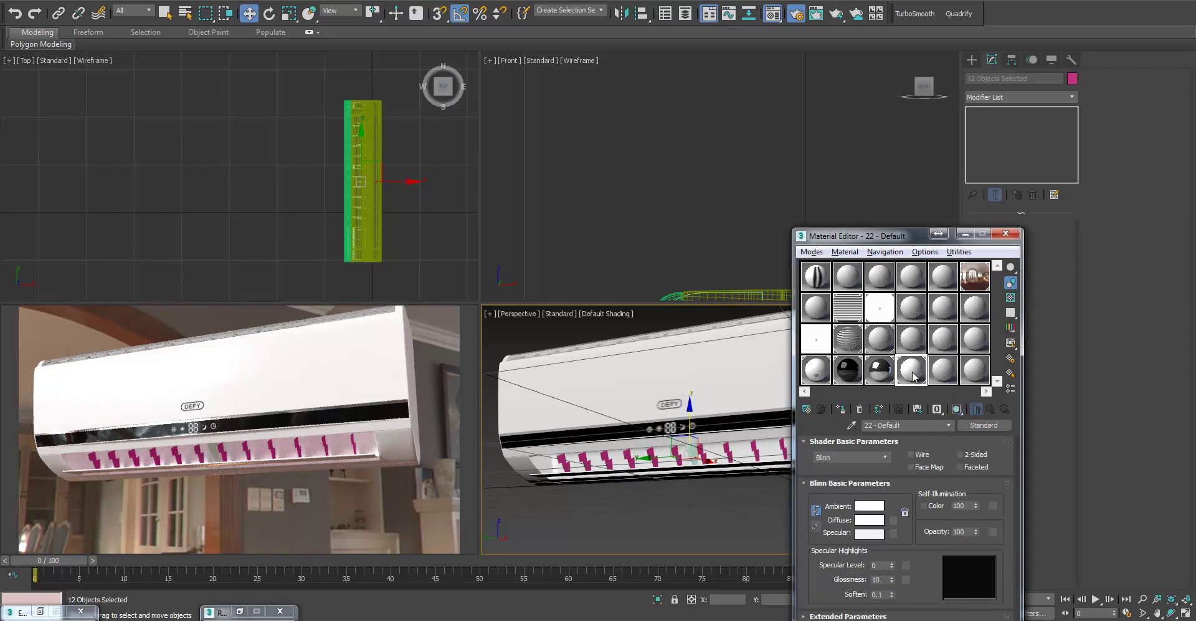
{"action": "left_click", "coordinate": [882, 342]}
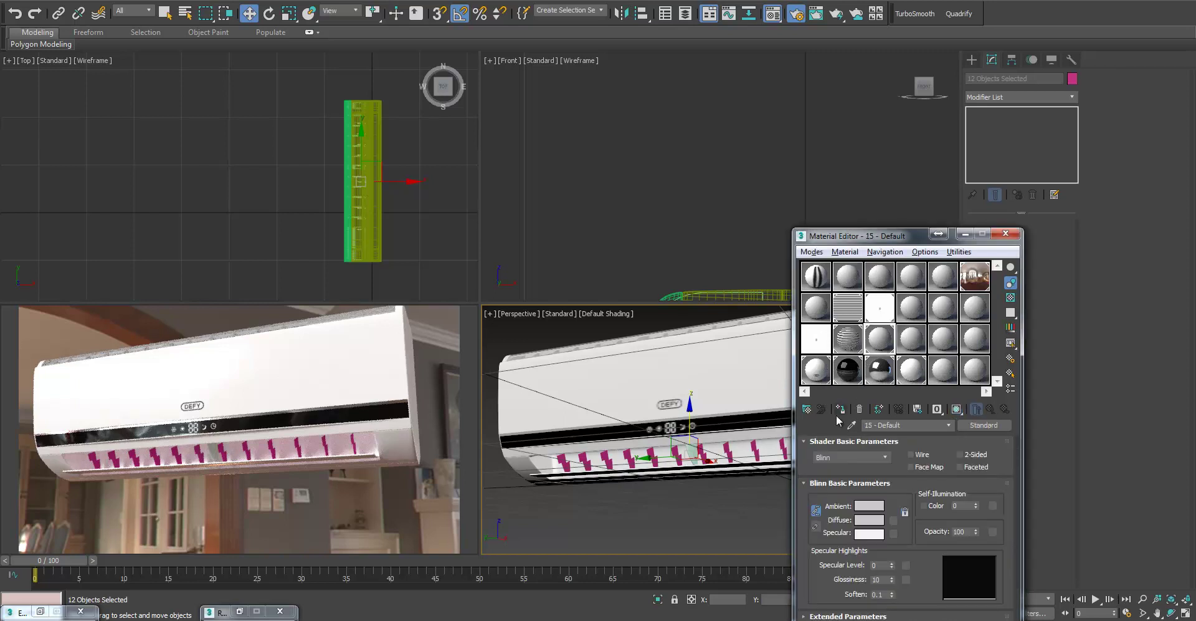
{"action": "left_click", "coordinate": [840, 409]}
{"action": "left_click", "coordinate": [716, 507]}
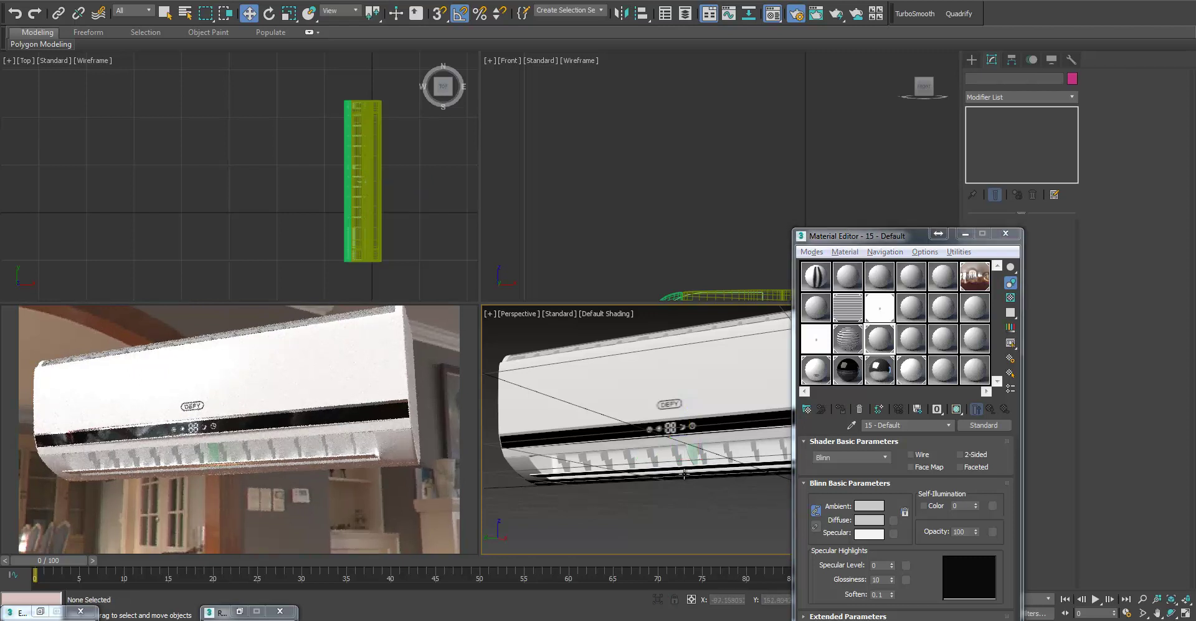
{"action": "left_click", "coordinate": [694, 455]}
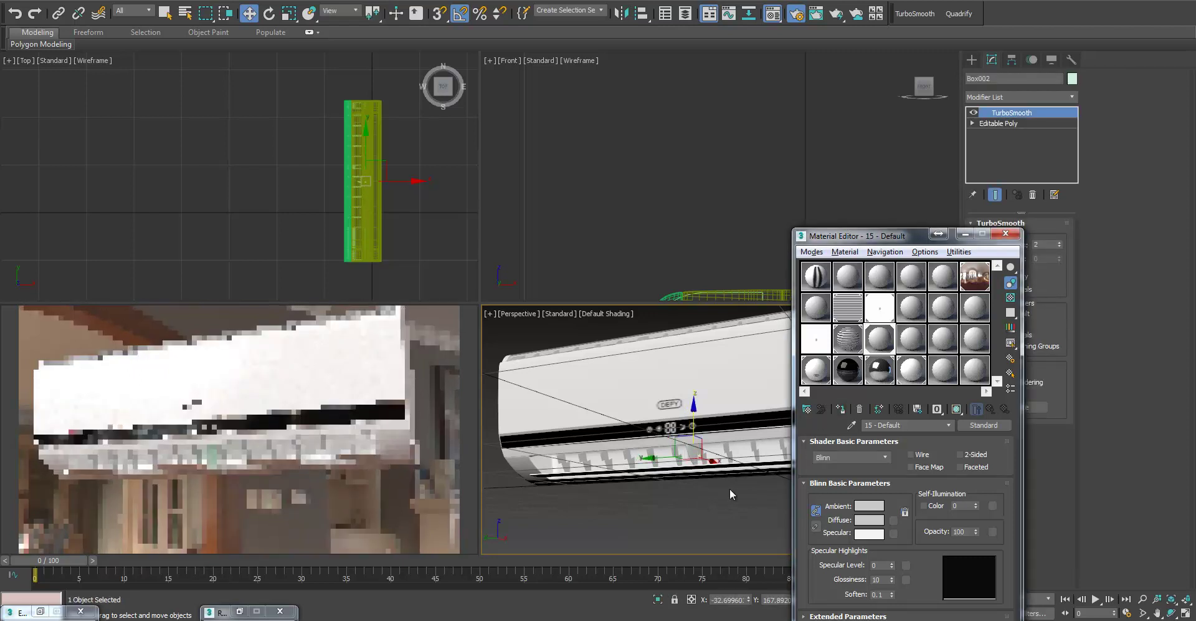
{"action": "left_click", "coordinate": [701, 517]}
Rotate the lower air flap Object001 back to its closed position against the body and deselect it
{"action": "left_click", "coordinate": [671, 467]}
{"action": "key", "text": "e"}
{"action": "left_click_drag", "start_coordinate": [670, 460], "coordinate": [675, 449]}
{"action": "middle_click", "coordinate": [707, 244]}
{"action": "key", "text": "z"}
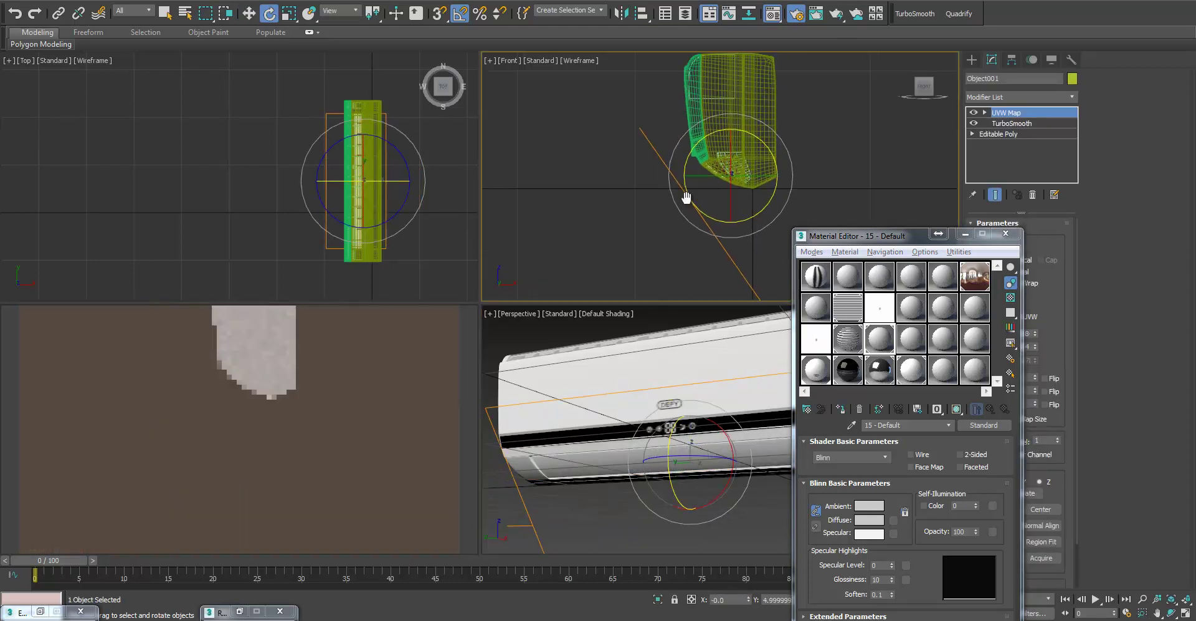
{"action": "scroll", "coordinate": [695, 181], "scroll_direction": "up", "scroll_amount": 5}
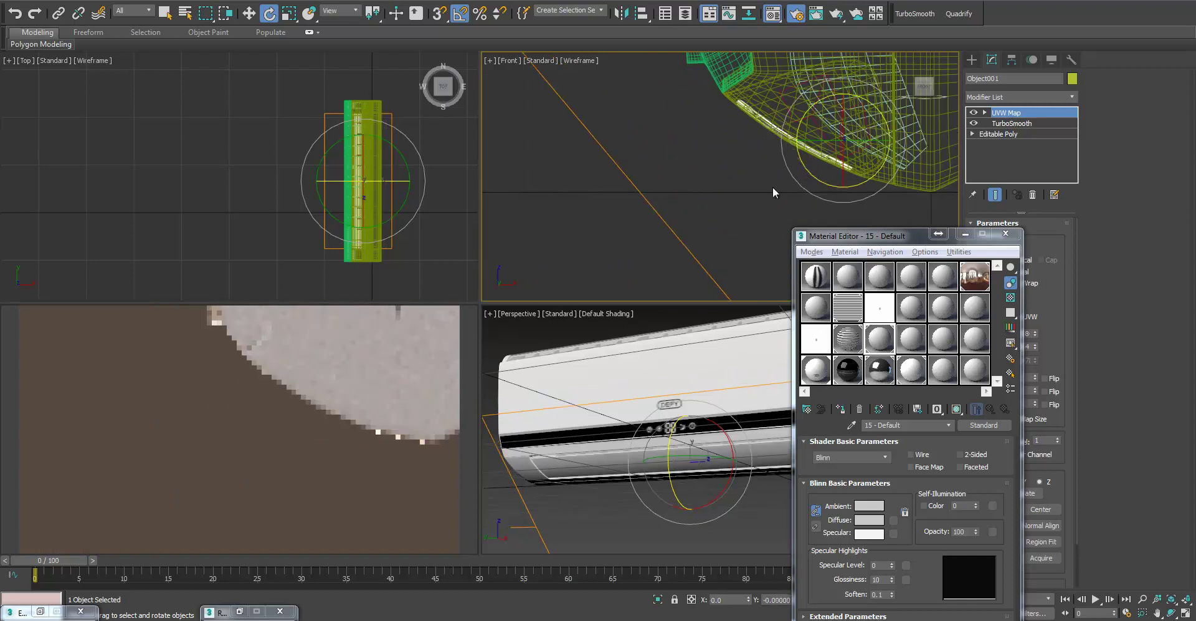
{"action": "left_click", "coordinate": [768, 519]}
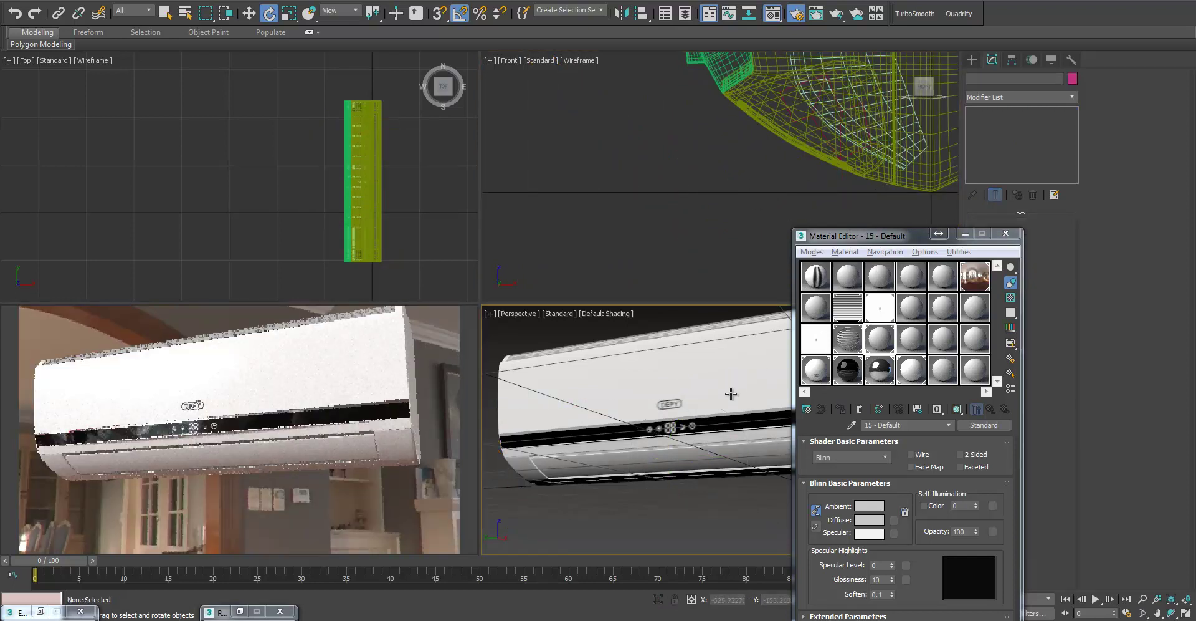
{"action": "middle_click_drag", "start_coordinate": [728, 440], "coordinate": [725, 447], "text": "alt"}
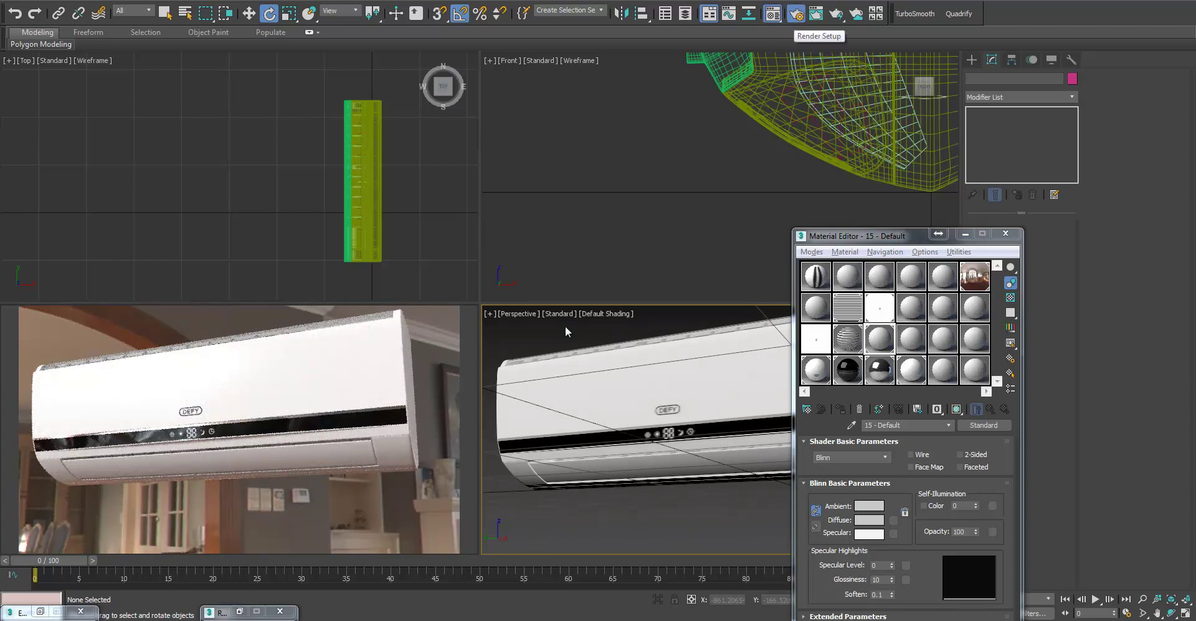
Enable the direct visibility override in Corona's scene environment settings and set its colour to a neutral grey with value 79
{"action": "left_click", "coordinate": [40, 611]}
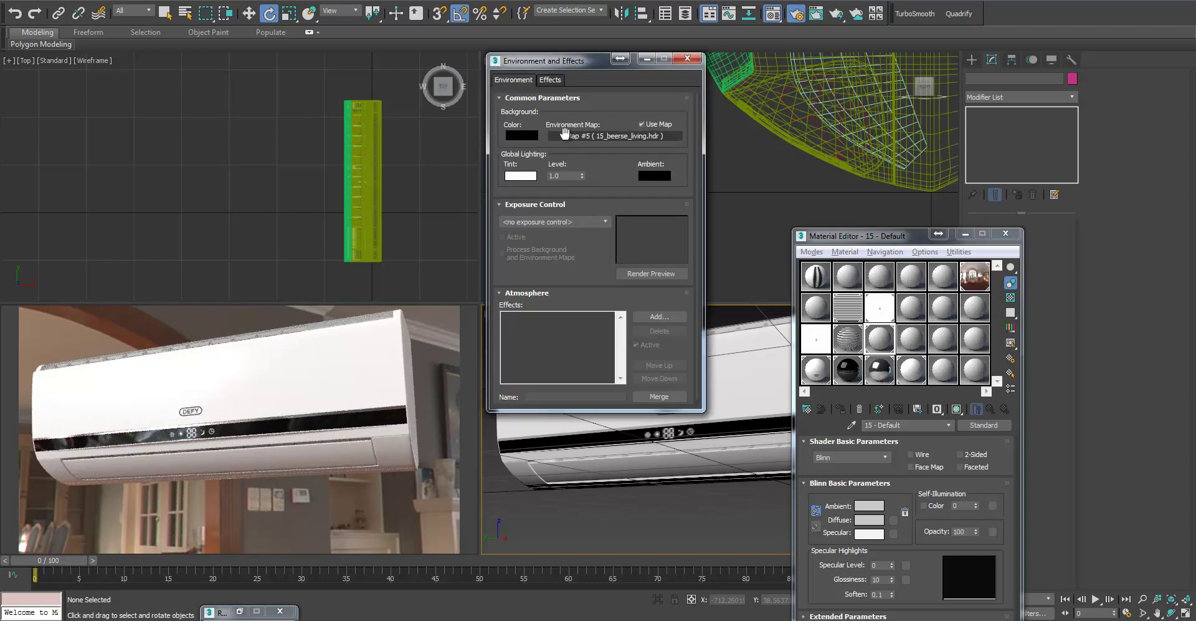
{"action": "left_click", "coordinate": [687, 58]}
{"action": "left_click", "coordinate": [240, 611]}
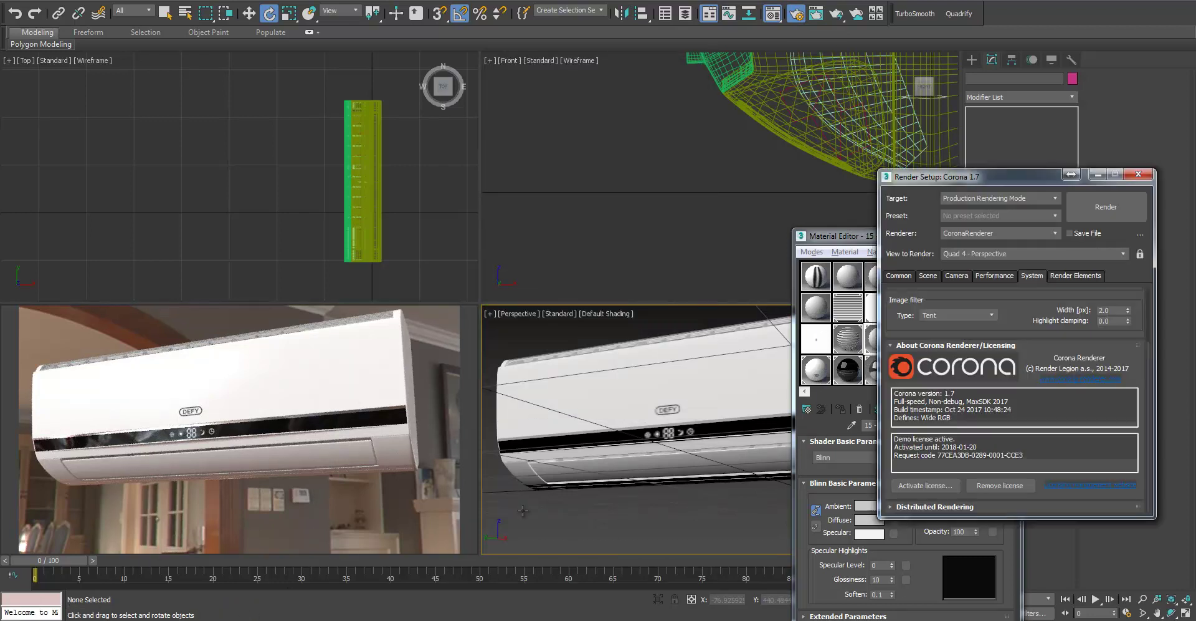
{"action": "left_click", "coordinate": [932, 276]}
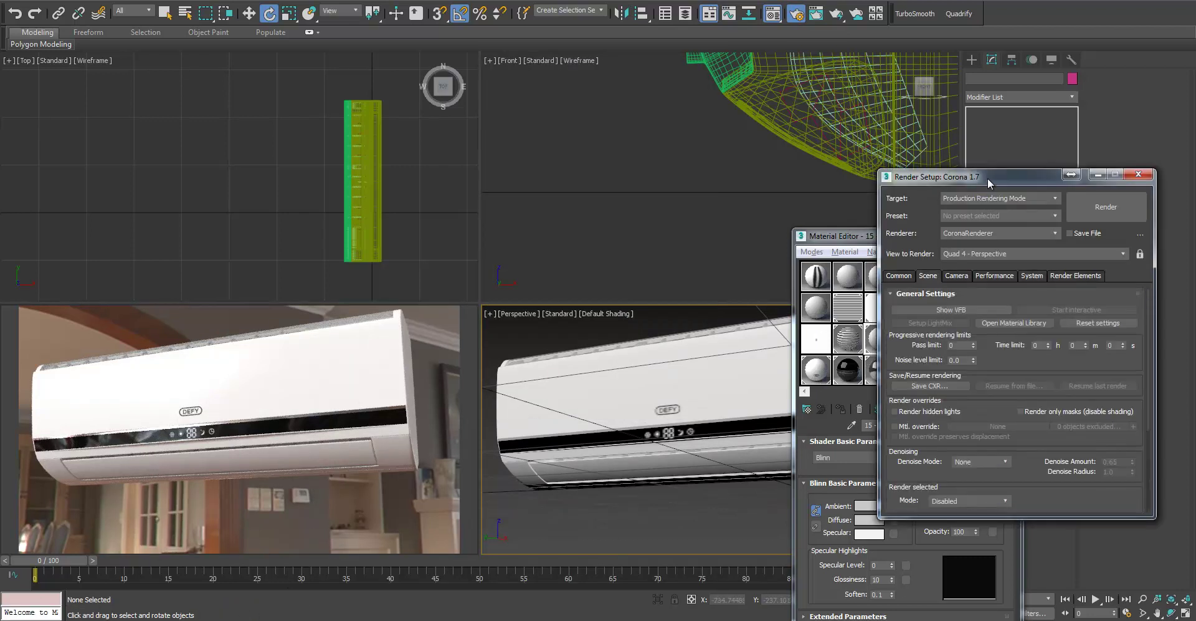
{"action": "left_click_drag", "start_coordinate": [986, 179], "coordinate": [875, 93]}
{"action": "scroll", "coordinate": [877, 268], "scroll_direction": "down", "scroll_amount": 5}
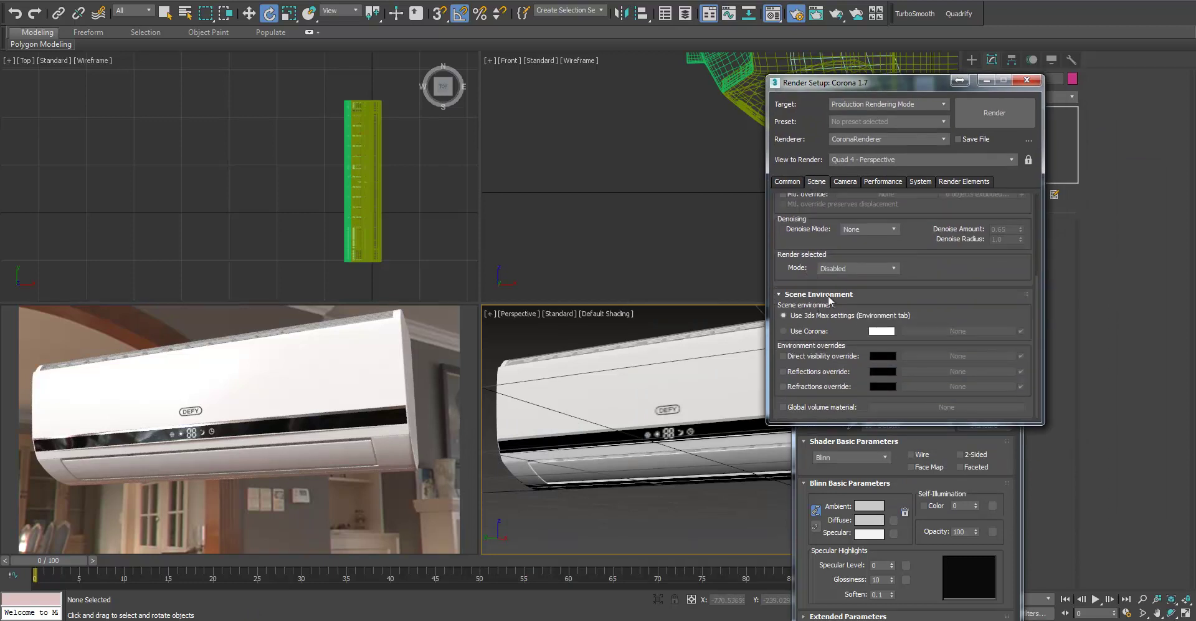
{"action": "left_click", "coordinate": [801, 360]}
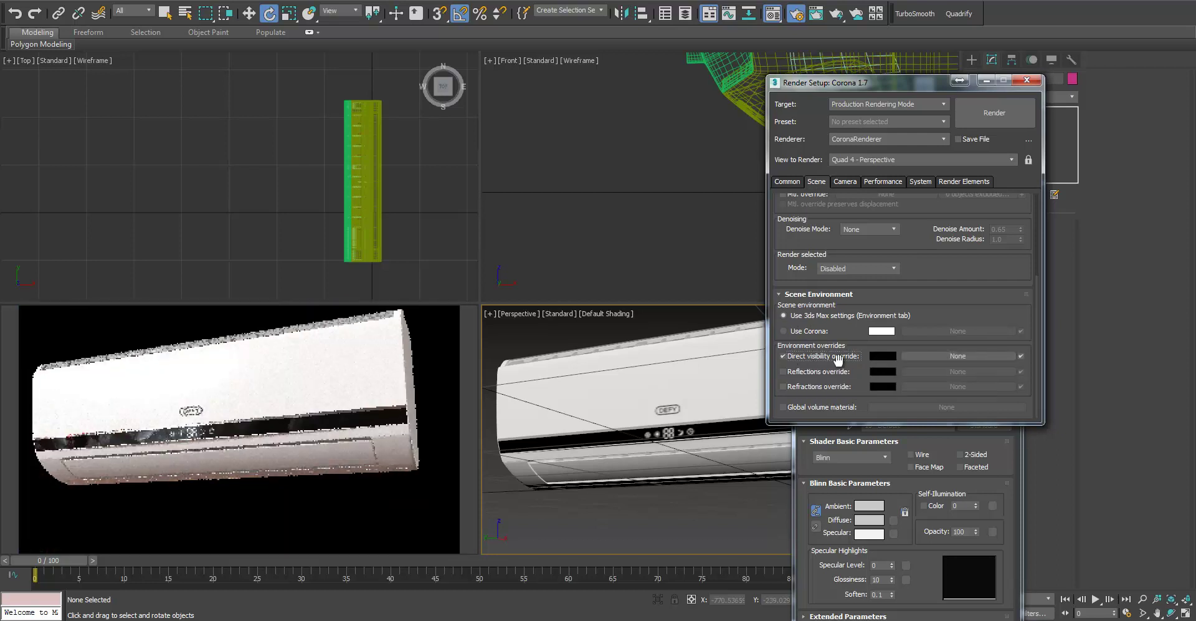
{"action": "left_click", "coordinate": [885, 359]}
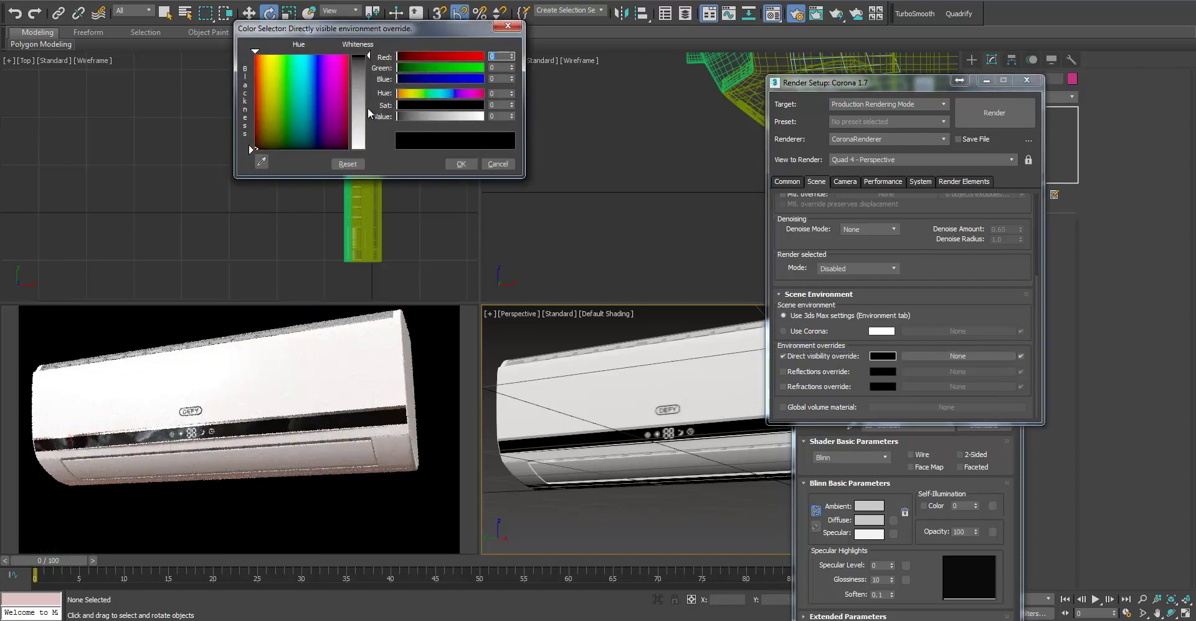
{"action": "left_click", "coordinate": [361, 84]}
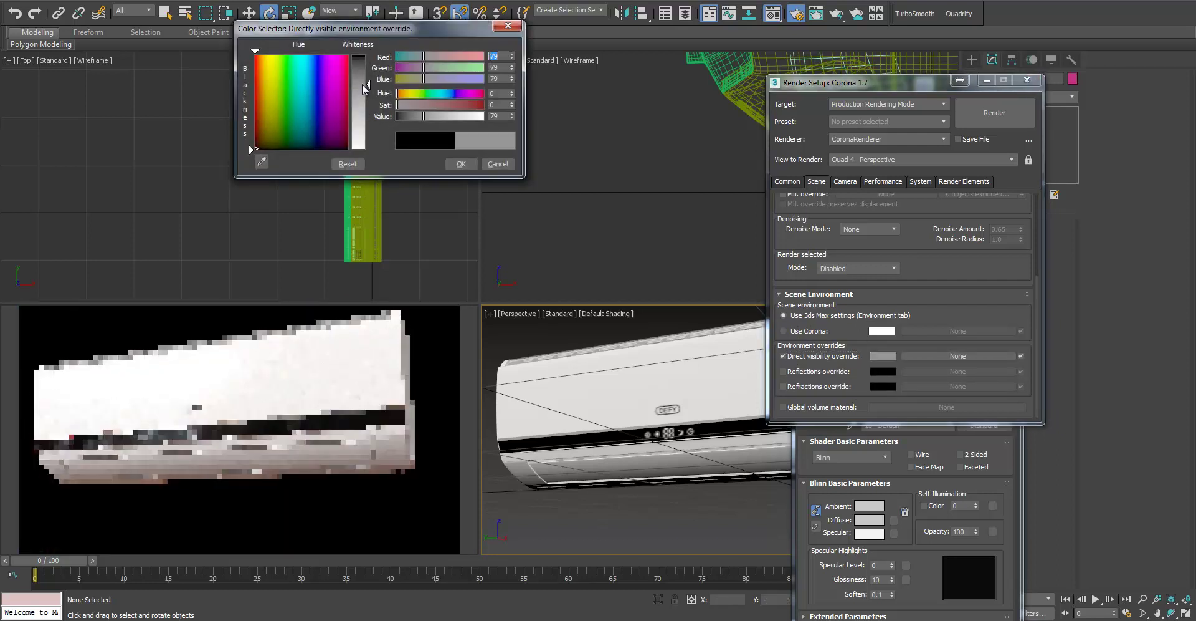
{"action": "left_click", "coordinate": [461, 164]}
Examine the air conditioner's top vents, side panel, front and underside against the grey background in the interactive render
{"action": "scroll", "coordinate": [666, 497], "scroll_direction": "down", "scroll_amount": 3}
{"action": "middle_click_drag", "start_coordinate": [666, 496], "coordinate": [704, 521]}
{"action": "middle_click_drag", "start_coordinate": [703, 460], "coordinate": [655, 481], "text": "alt"}
{"action": "scroll", "coordinate": [666, 460], "scroll_direction": "up", "scroll_amount": 5}
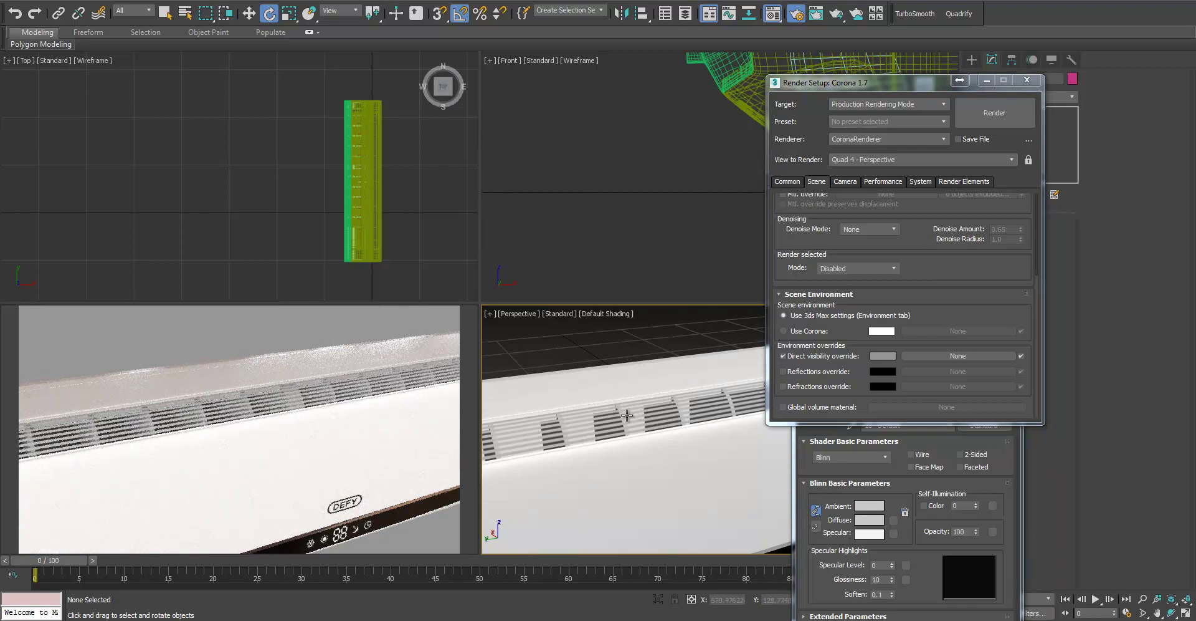
{"action": "scroll", "coordinate": [626, 416], "scroll_direction": "down", "scroll_amount": 4}
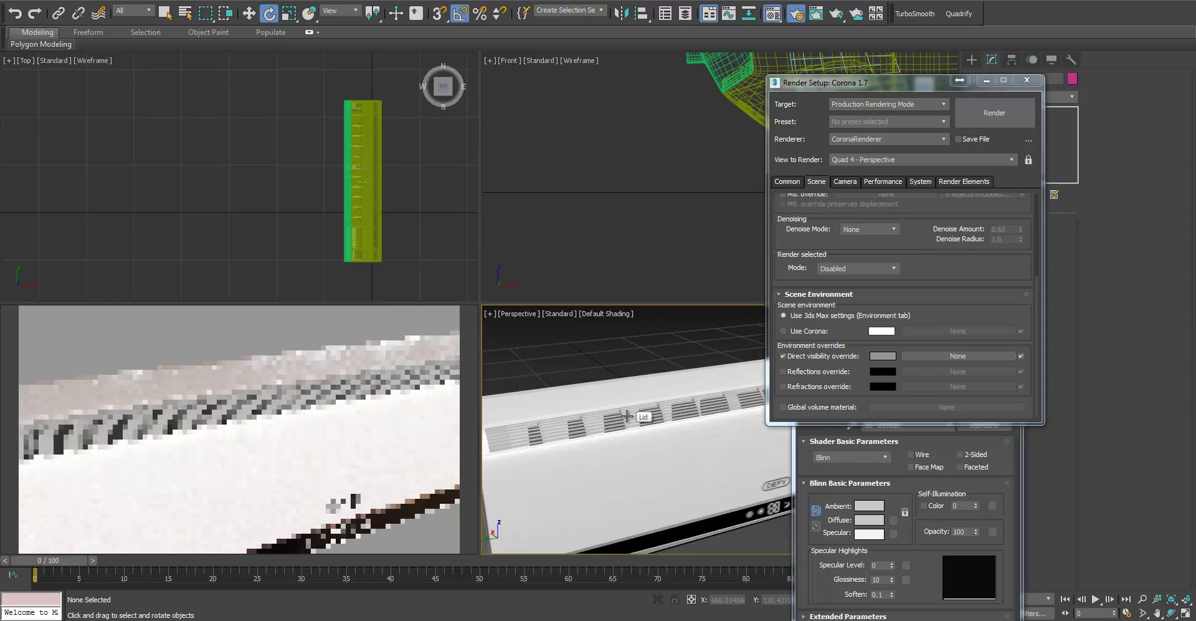
{"action": "mouse_move", "coordinate": [631, 409]}
{"action": "middle_mouse_down", "text": "alt"}
{"action": "mouse_move", "coordinate": [641, 415]}
{"action": "mouse_move", "coordinate": [621, 427]}
{"action": "mouse_move", "coordinate": [636, 418]}
{"action": "middle_mouse_up", "text": "alt"}
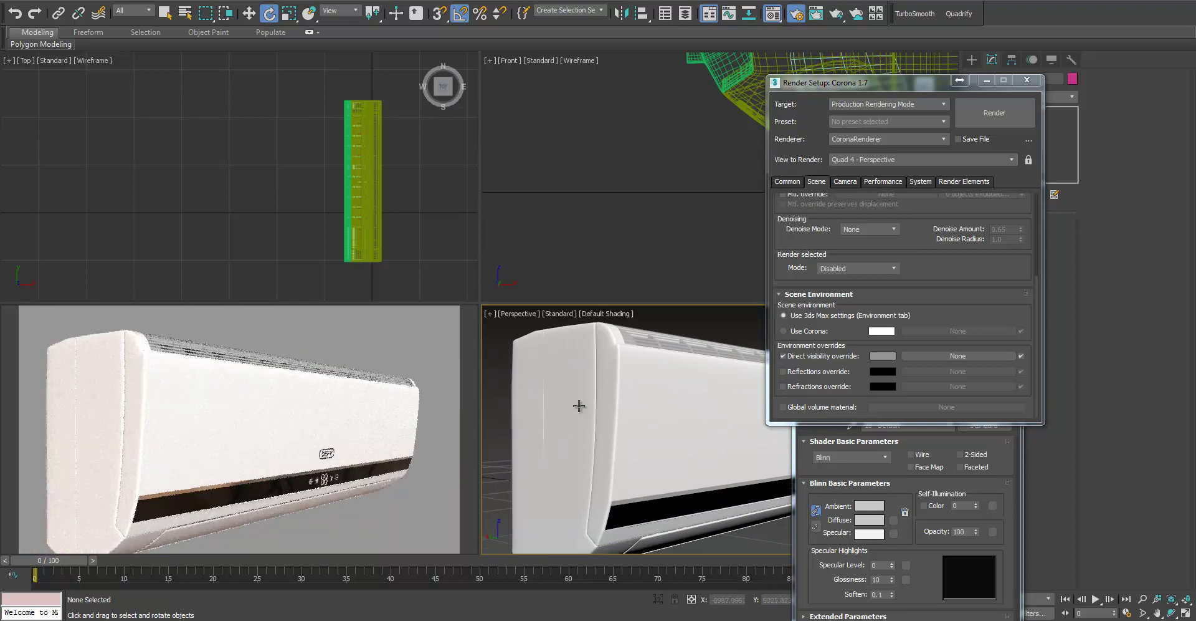
{"action": "middle_click_drag", "start_coordinate": [615, 411], "coordinate": [602, 403], "text": "alt"}
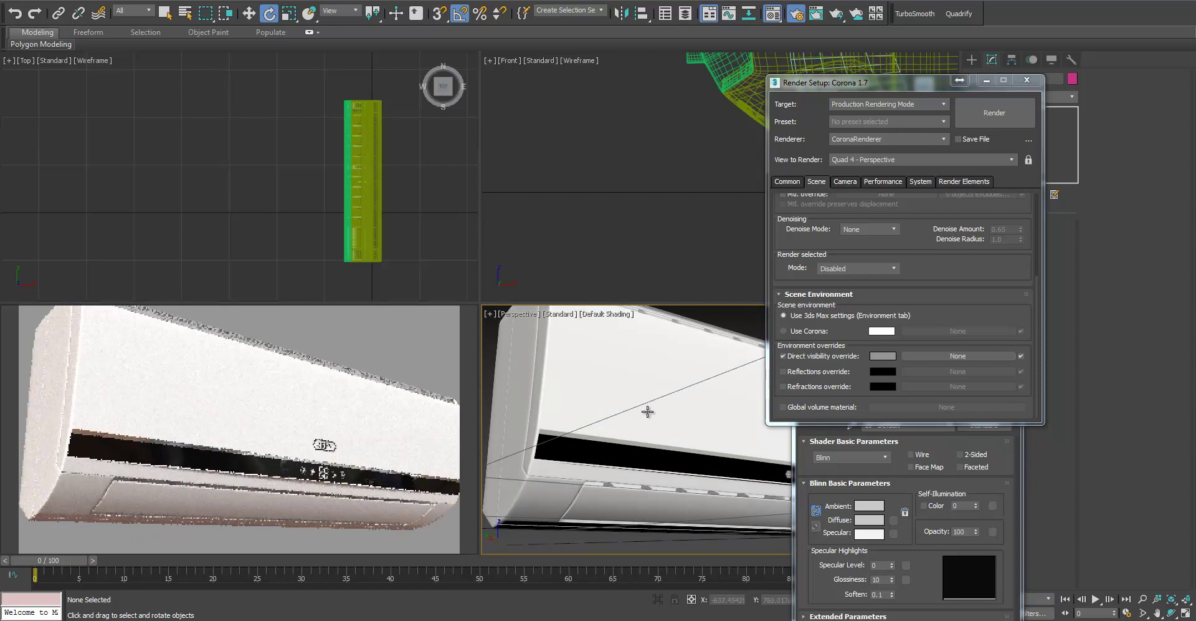
{"action": "middle_click_drag", "start_coordinate": [724, 465], "coordinate": [639, 439], "text": "alt"}
{"action": "scroll", "coordinate": [721, 470], "scroll_direction": "down", "scroll_amount": 5}
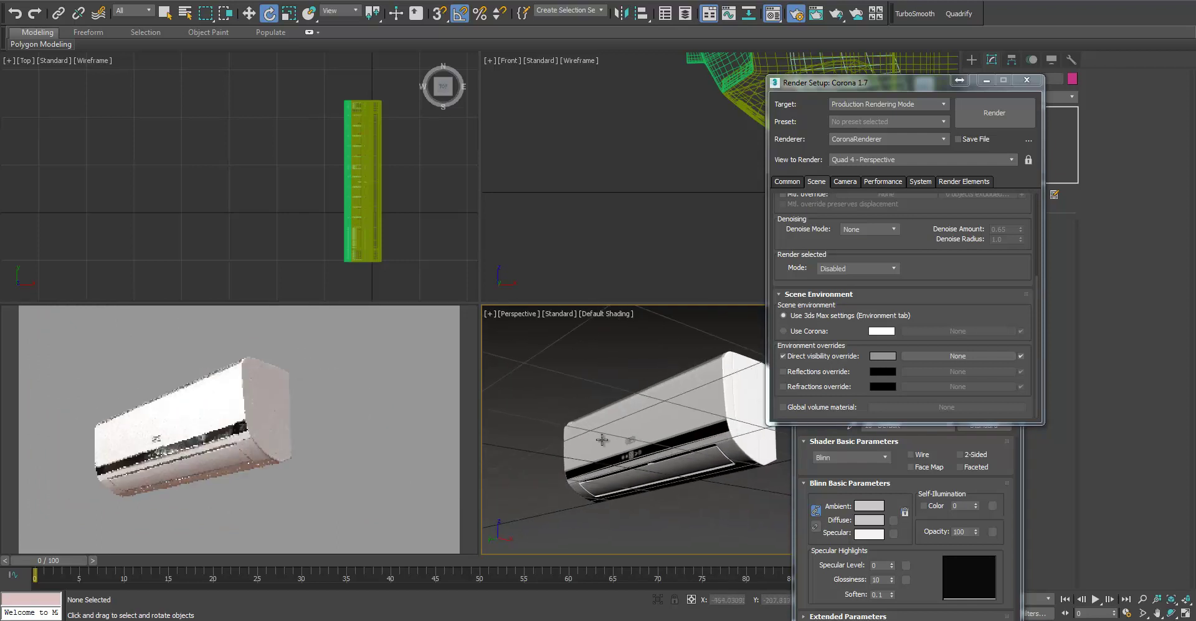
{"action": "scroll", "coordinate": [639, 439], "scroll_direction": "up", "scroll_amount": 3}
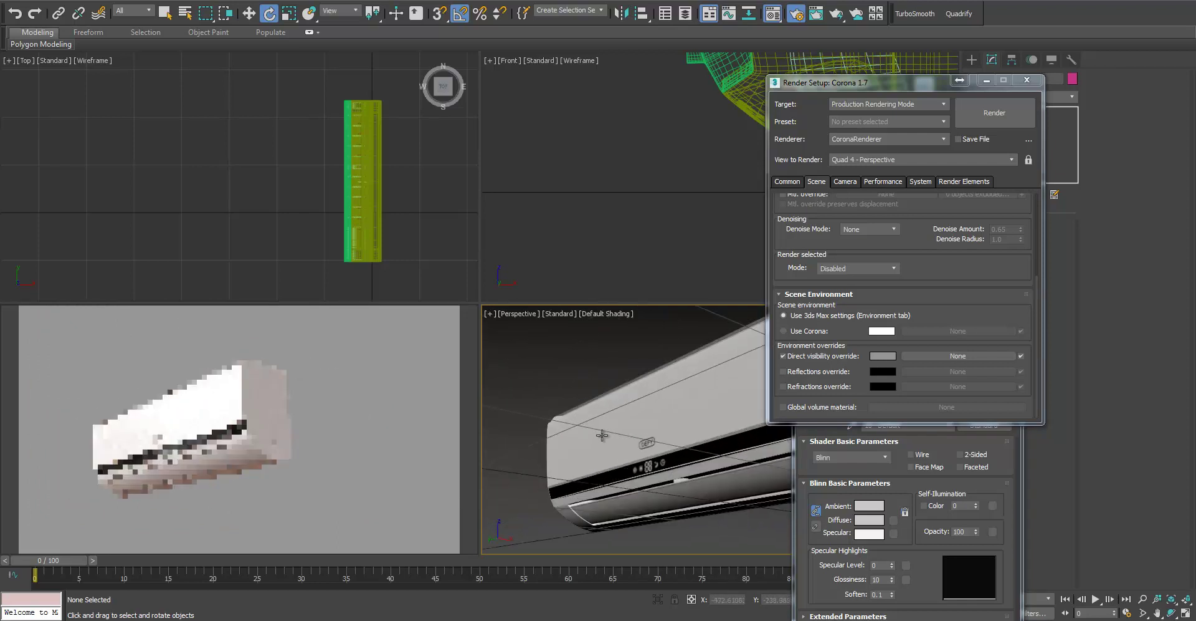
Set the simple exposure to -0.4 EV in Corona's tone mapping and frame the air conditioner in a three-quarter view
{"action": "left_click", "coordinate": [854, 186]}
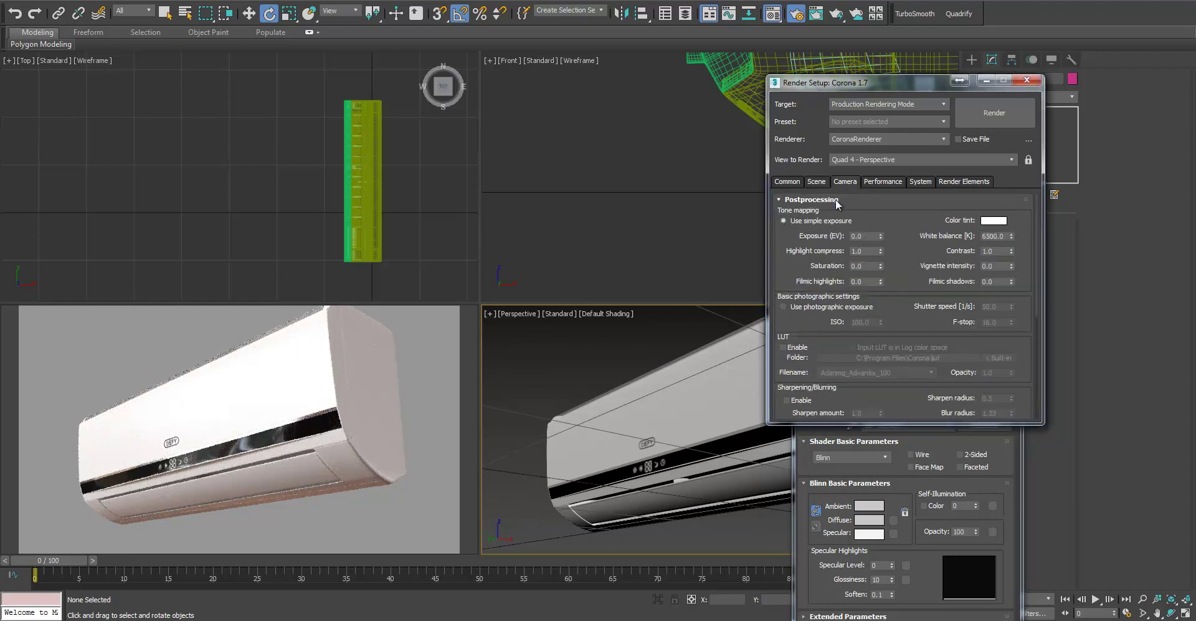
{"action": "mouse_move", "coordinate": [881, 239]}
{"action": "left_mouse_down"}
{"action": "mouse_move", "coordinate": [877, 281]}
{"action": "mouse_move", "coordinate": [878, 258]}
{"action": "left_mouse_up"}
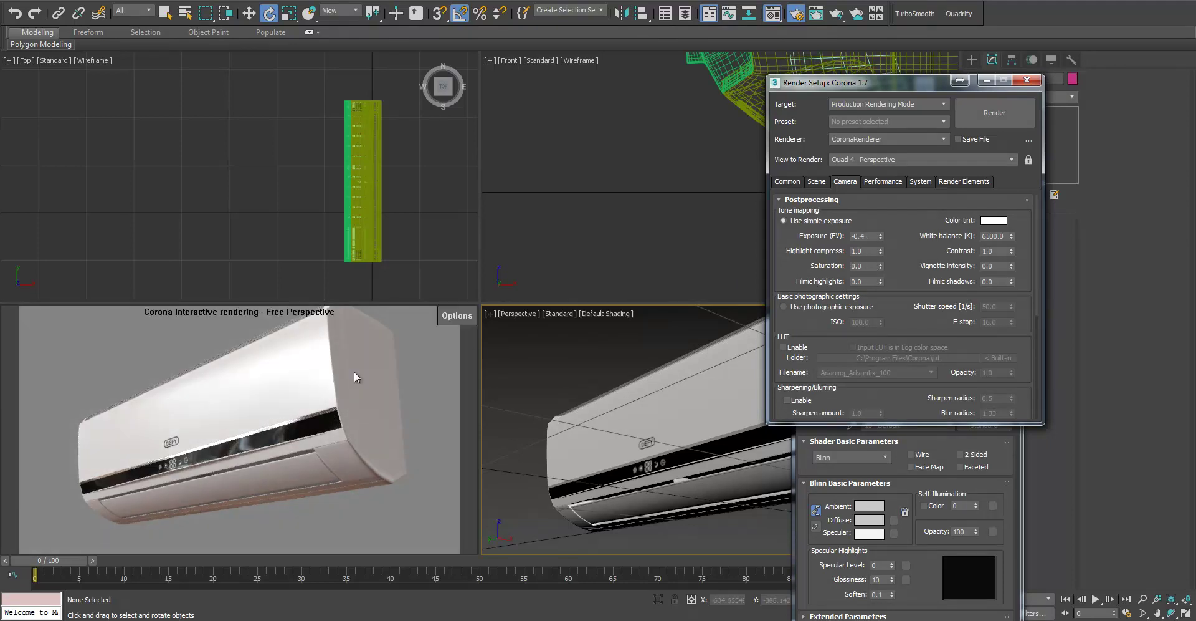
{"action": "scroll", "coordinate": [649, 380], "scroll_direction": "up", "scroll_amount": 3}
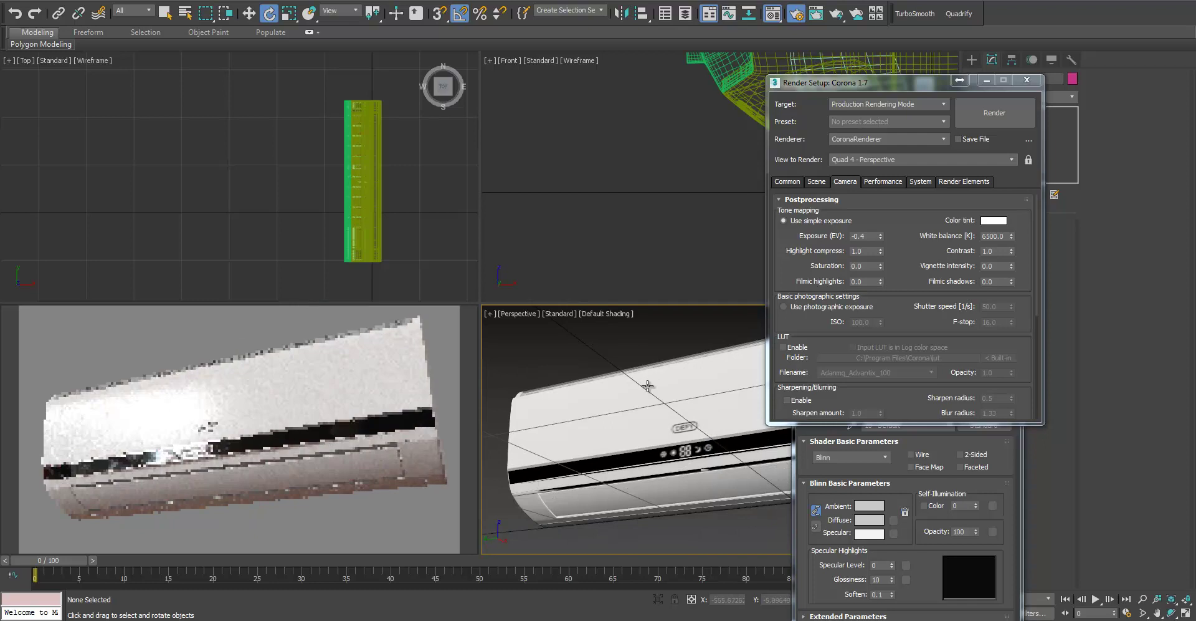
{"action": "middle_click_drag", "start_coordinate": [652, 382], "coordinate": [690, 386], "text": "alt"}
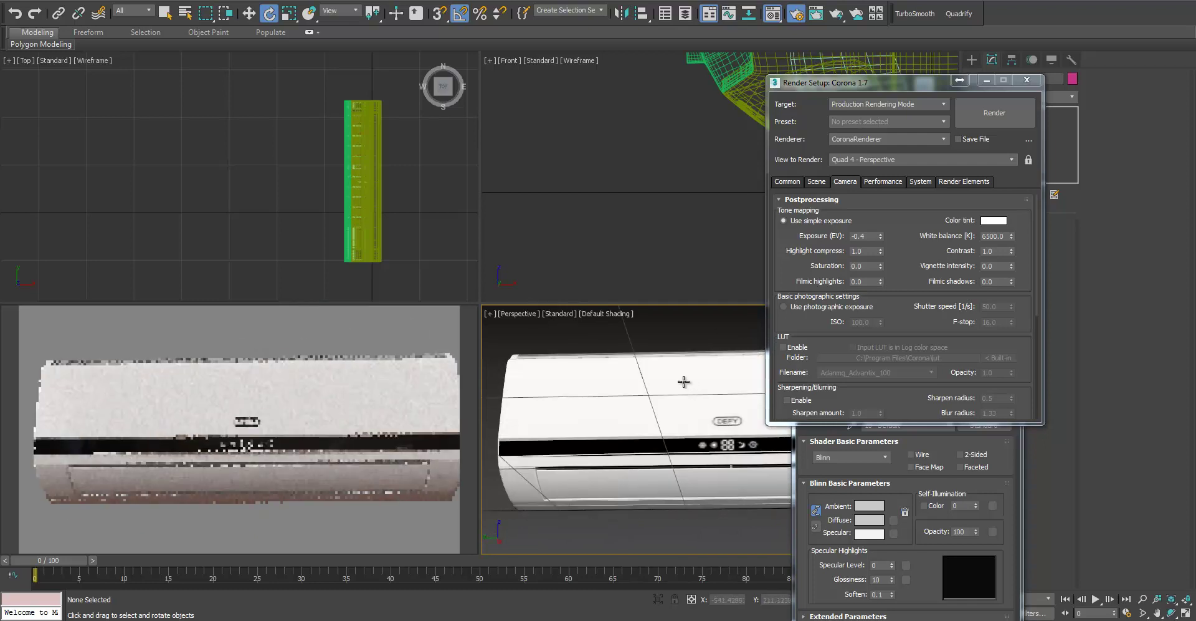
{"action": "mouse_move", "coordinate": [679, 381]}
{"action": "middle_mouse_down", "text": "alt"}
{"action": "mouse_move", "coordinate": [698, 381]}
{"action": "mouse_move", "coordinate": [678, 395]}
{"action": "mouse_move", "coordinate": [689, 395]}
{"action": "middle_mouse_up", "text": "alt"}
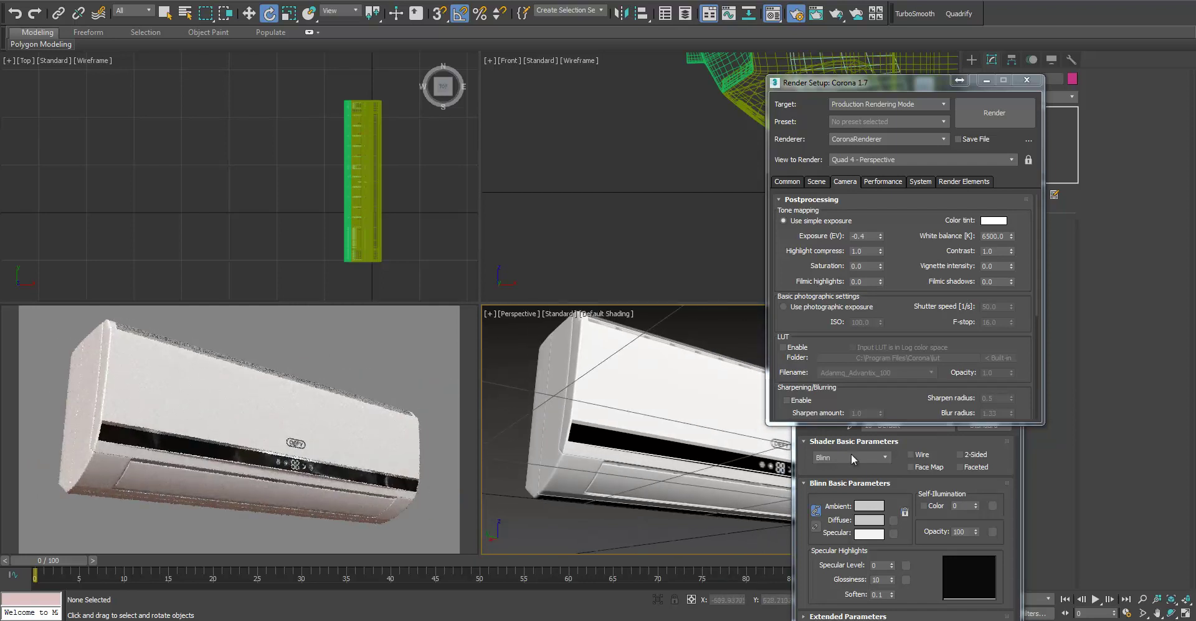
Render the perspective view with Corona and maximize the frame buffer window to inspect the air conditioner up close
{"action": "left_click", "coordinate": [996, 127]}
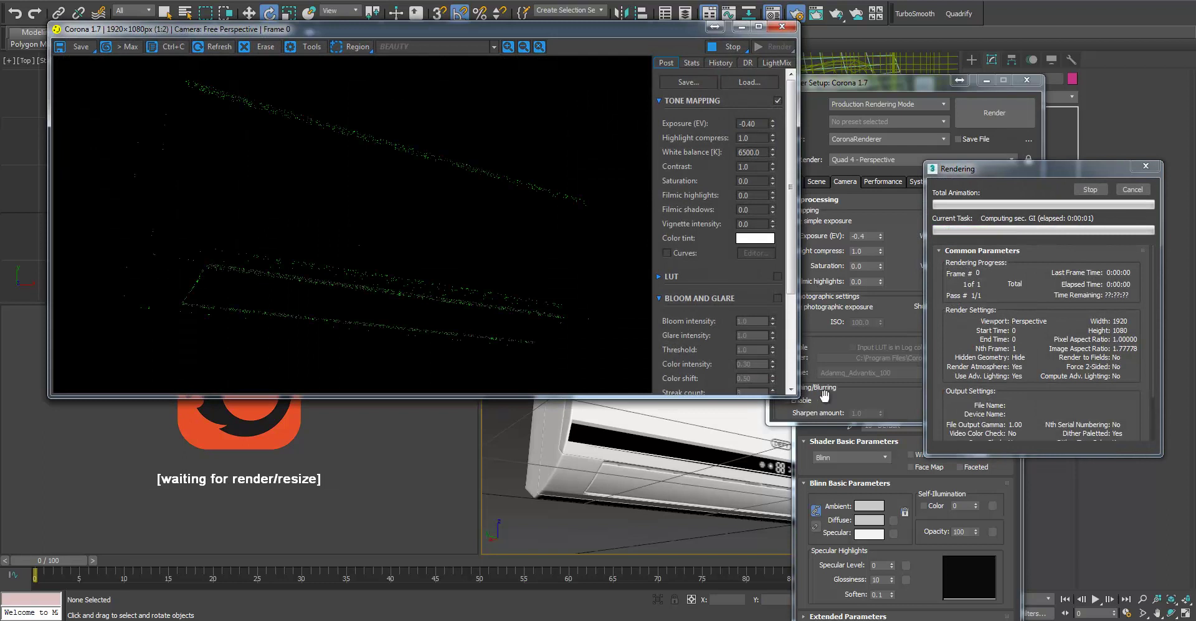
{"action": "left_click_drag", "start_coordinate": [796, 398], "coordinate": [1108, 560]}
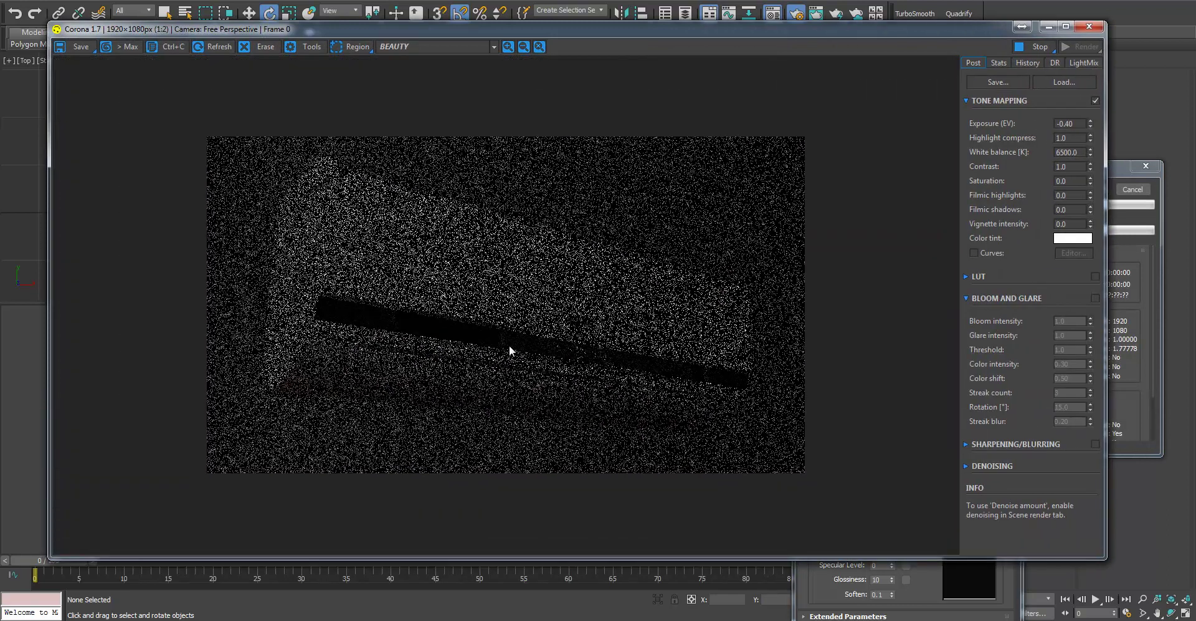
{"action": "scroll", "coordinate": [510, 345], "scroll_direction": "up", "scroll_amount": 1}
{"action": "left_click_drag", "start_coordinate": [510, 342], "coordinate": [627, 369]}
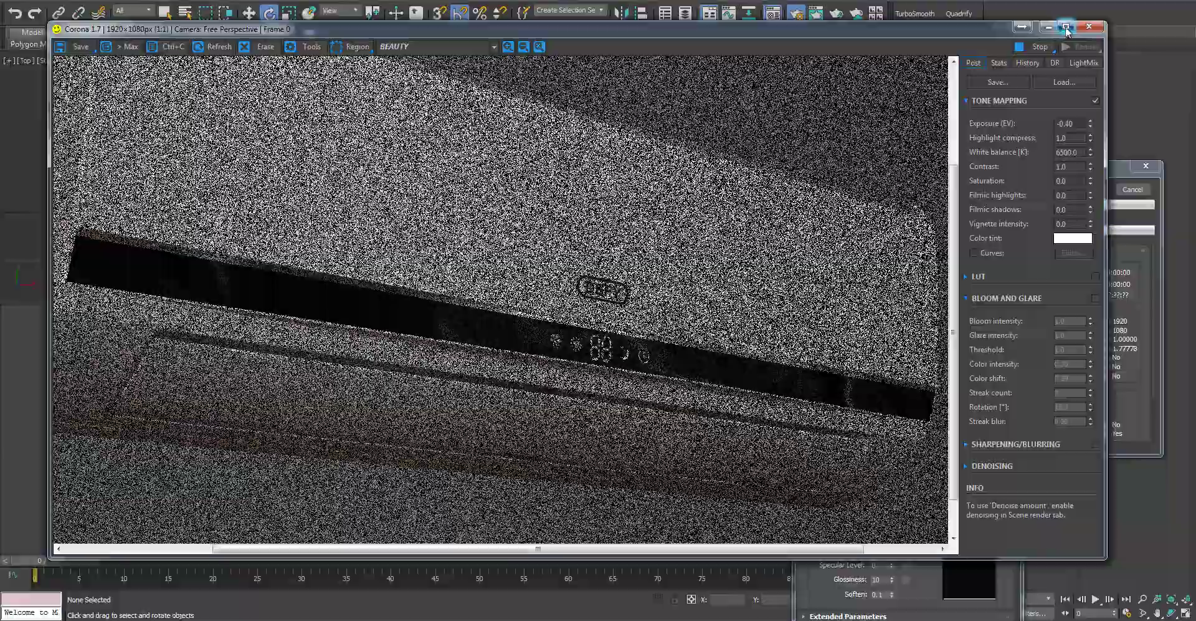
{"action": "left_click", "coordinate": [1067, 29]}
{"action": "left_click_drag", "start_coordinate": [622, 253], "coordinate": [684, 287]}
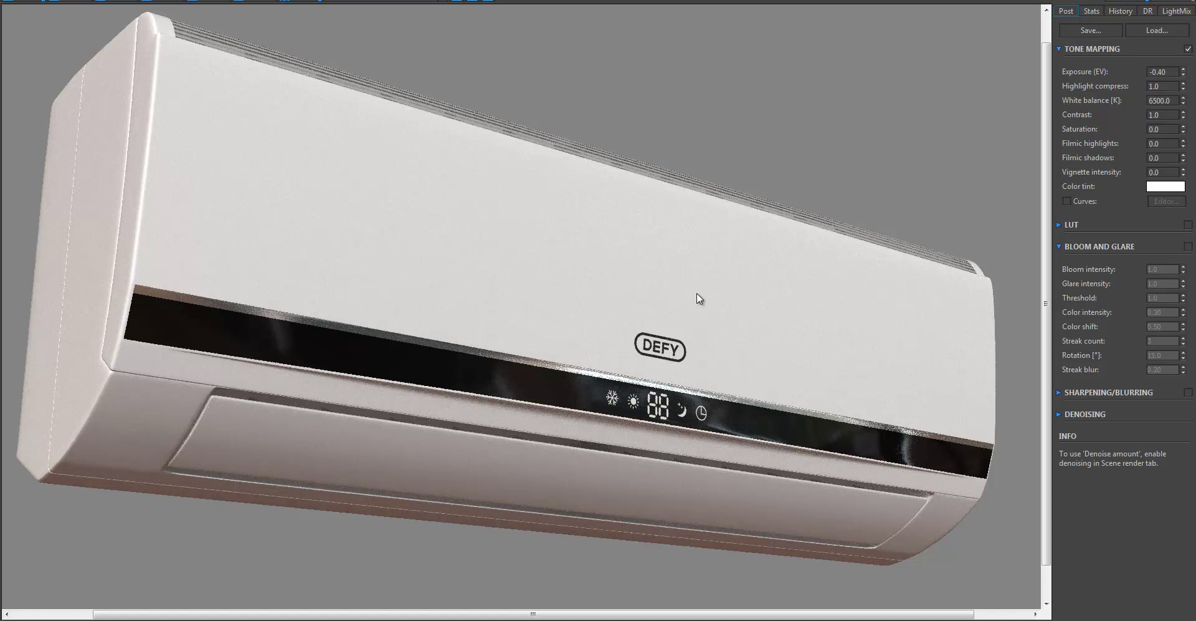
{"action": "left_click_drag", "start_coordinate": [703, 302], "coordinate": [710, 302]}
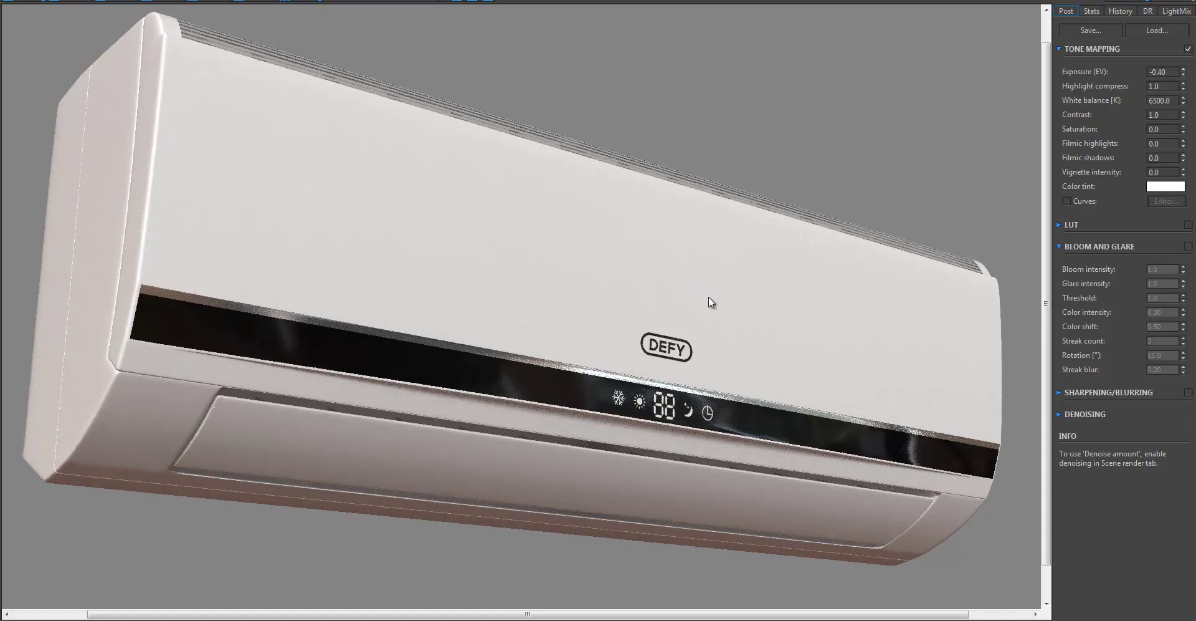